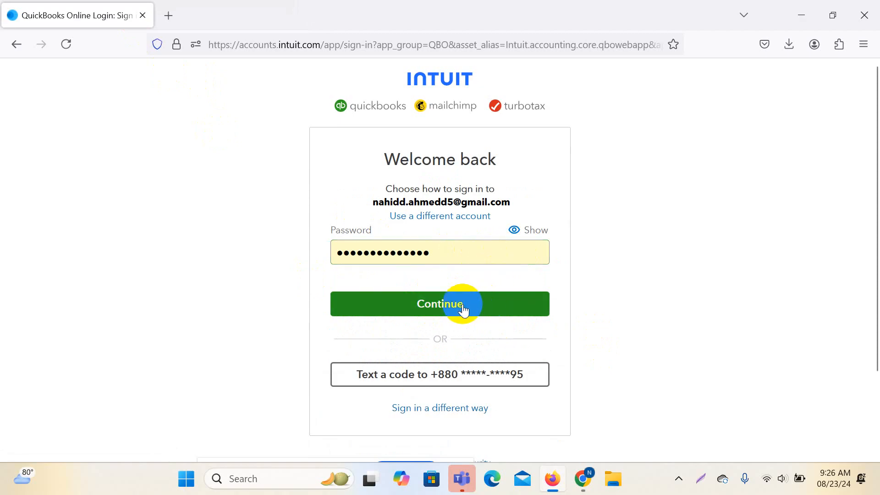
- Sign in with the filled-in password, open the Super Care Pharmacy company ending in 741, and dismiss the expenses promotion
{"action": "left_click", "coordinate": [505, 304]}
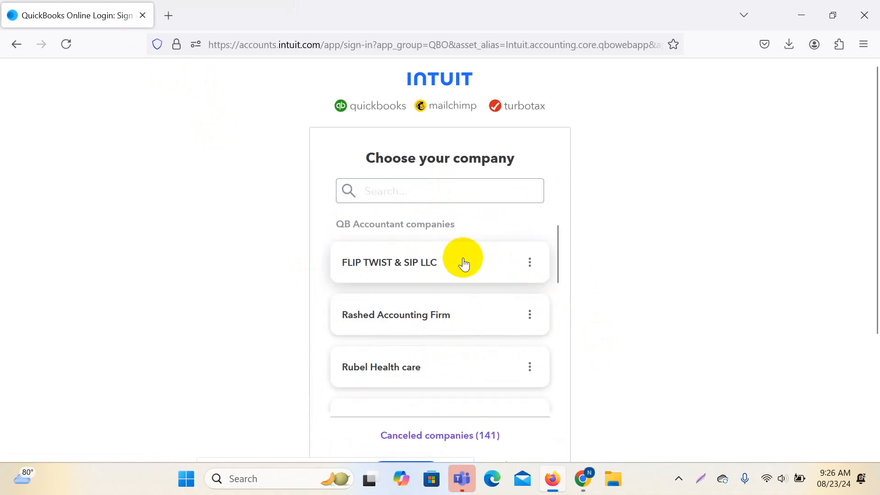
{"action": "scroll", "coordinate": [458, 328], "scroll_direction": "down", "scroll_amount": 10}
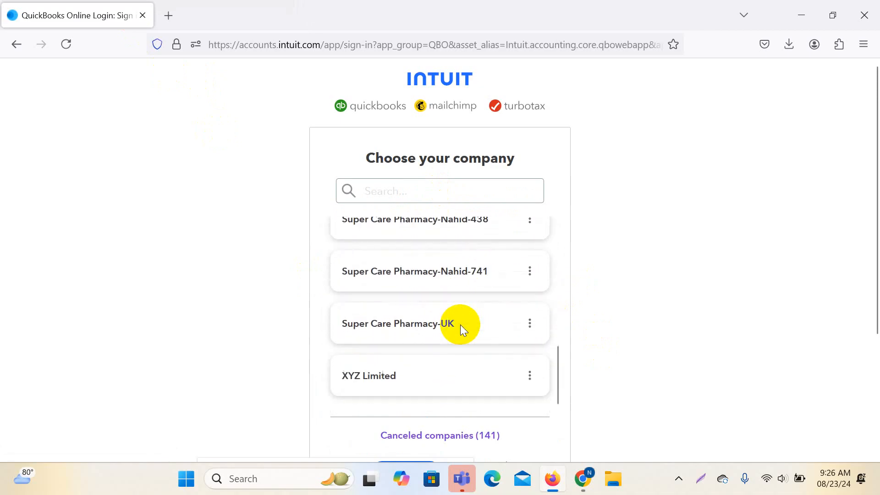
{"action": "left_click", "coordinate": [392, 272]}
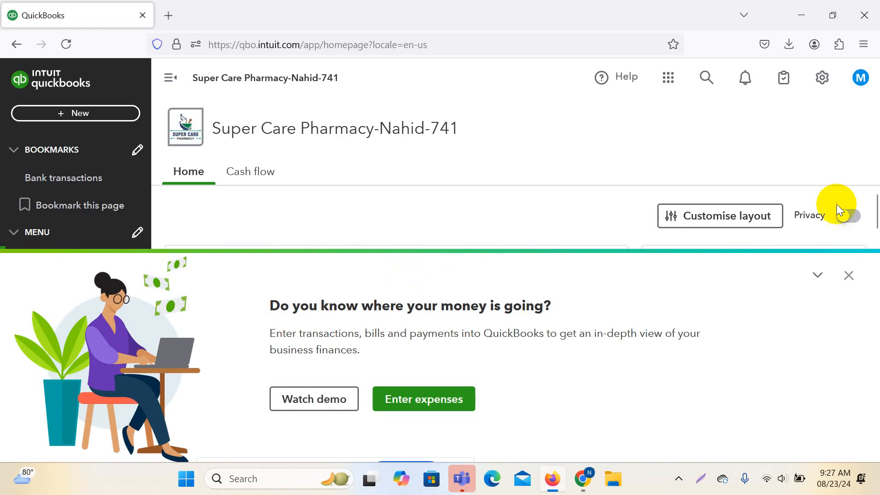
{"action": "left_click", "coordinate": [848, 276]}
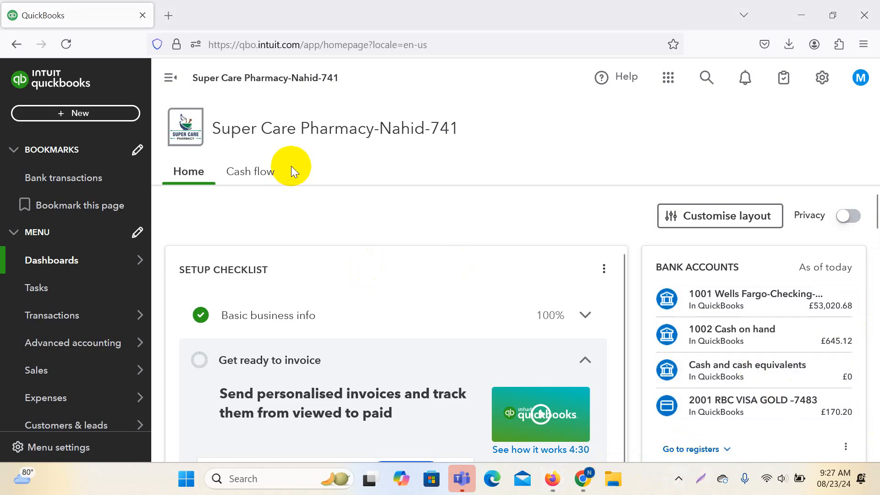
- Switch to File Explorer and open 1.Requirement.docx from the recent files
{"action": "key", "text": "super+e"}
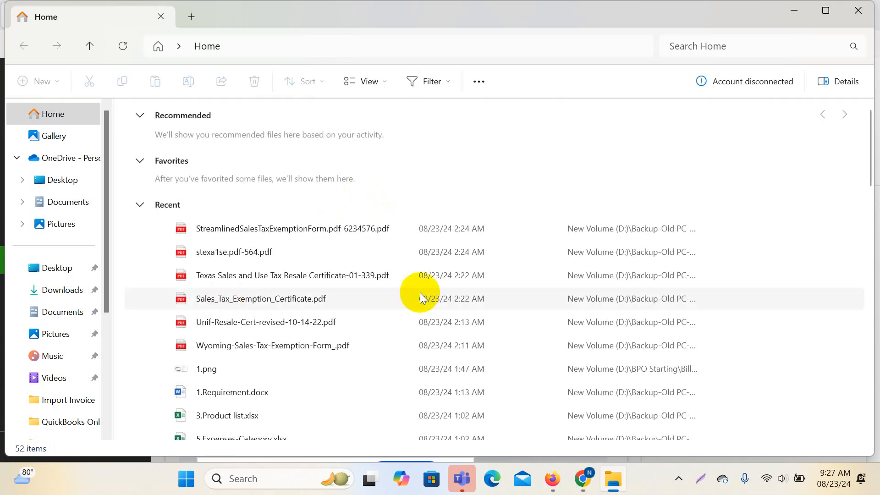
{"action": "scroll", "coordinate": [73, 355], "scroll_direction": "down", "scroll_amount": 3}
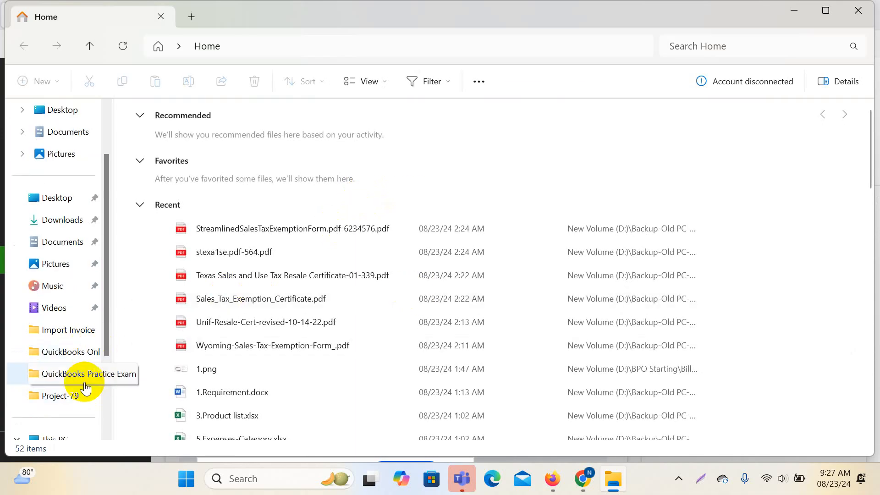
{"action": "left_click", "coordinate": [226, 395]}
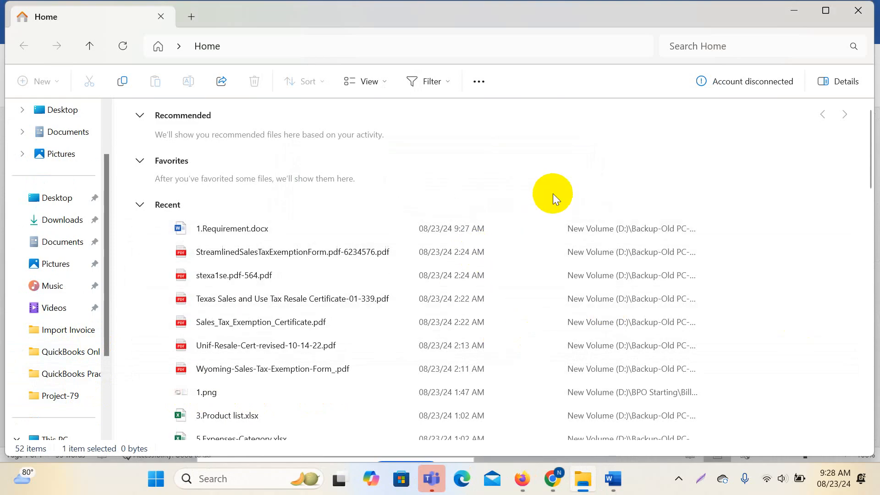
{"action": "double_click", "coordinate": [252, 227]}
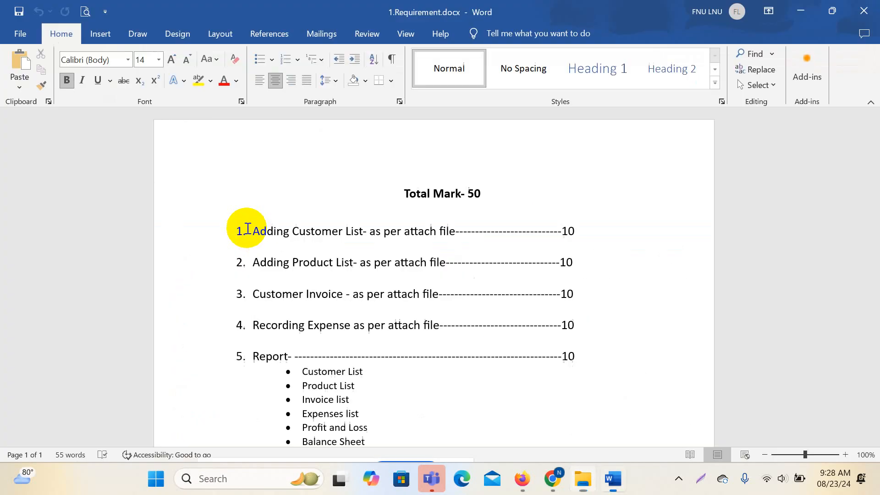
- Review the five exam tasks and the list of required reports in the requirement document
{"action": "left_click_drag", "start_coordinate": [264, 231], "coordinate": [523, 228]}
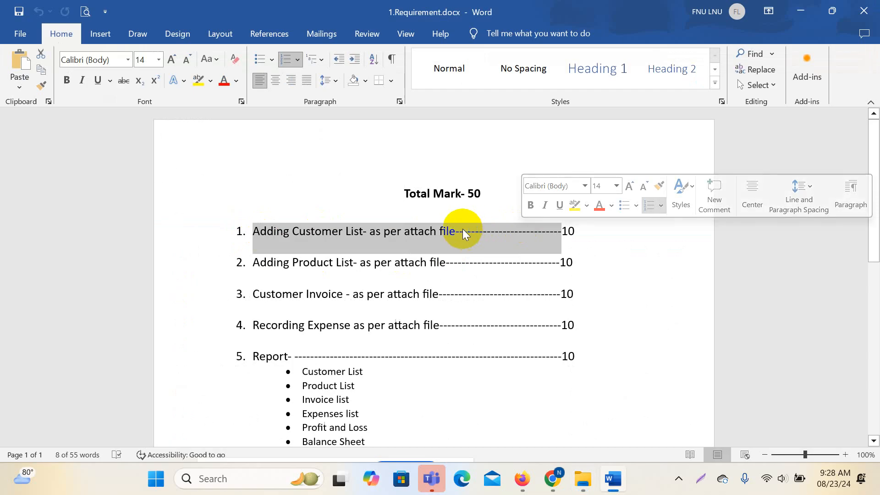
{"action": "left_click_drag", "start_coordinate": [317, 265], "coordinate": [490, 257]}
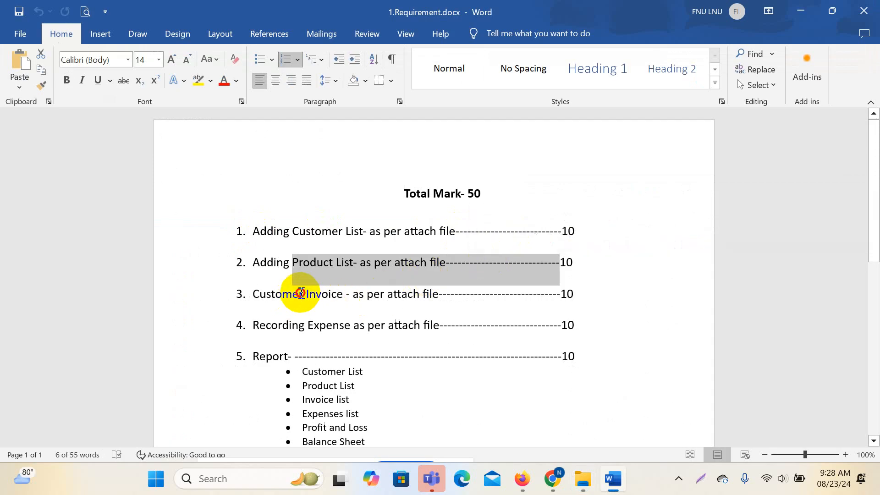
{"action": "left_click_drag", "start_coordinate": [294, 295], "coordinate": [486, 294]}
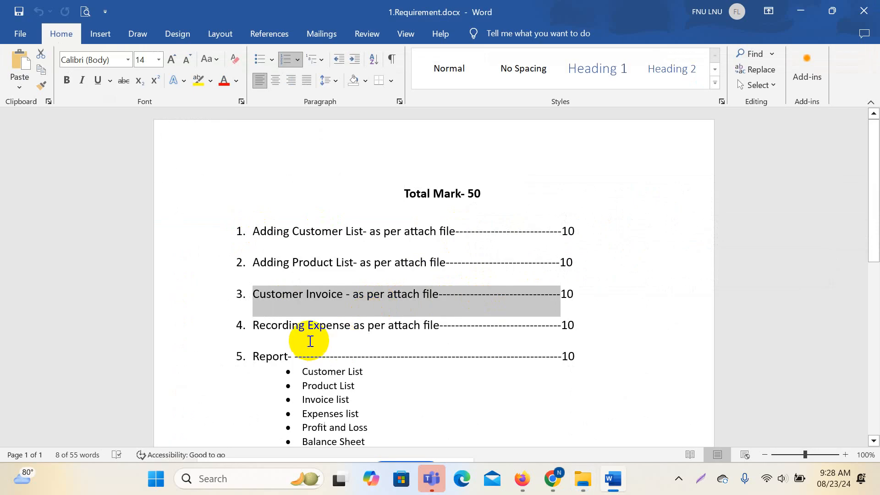
{"action": "left_click_drag", "start_coordinate": [266, 325], "coordinate": [547, 323]}
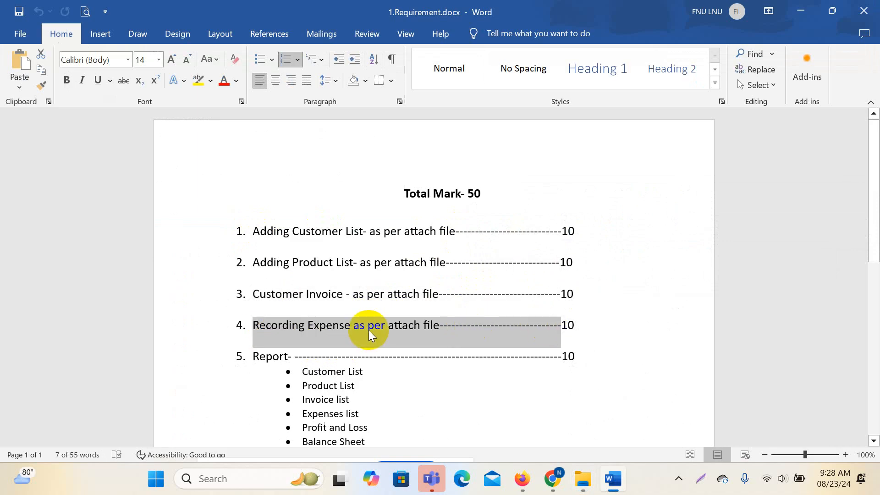
{"action": "scroll", "coordinate": [394, 321], "scroll_direction": "down", "scroll_amount": 2}
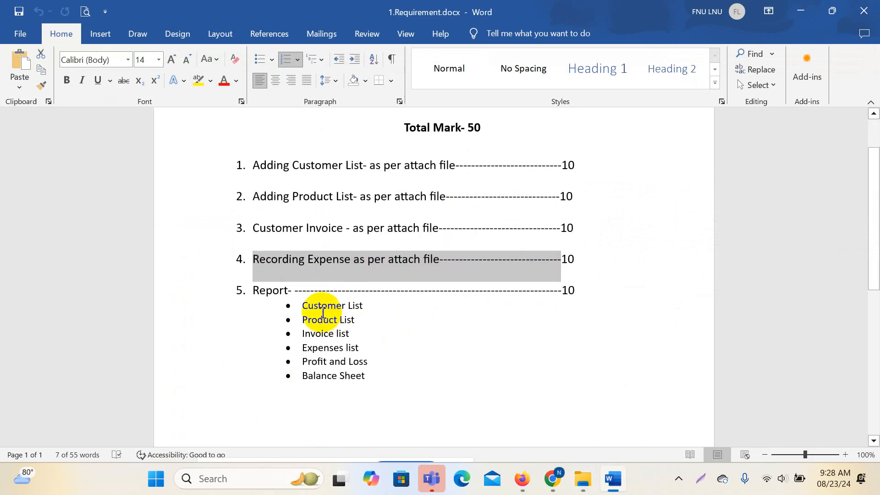
{"action": "left_click_drag", "start_coordinate": [307, 306], "coordinate": [364, 373]}
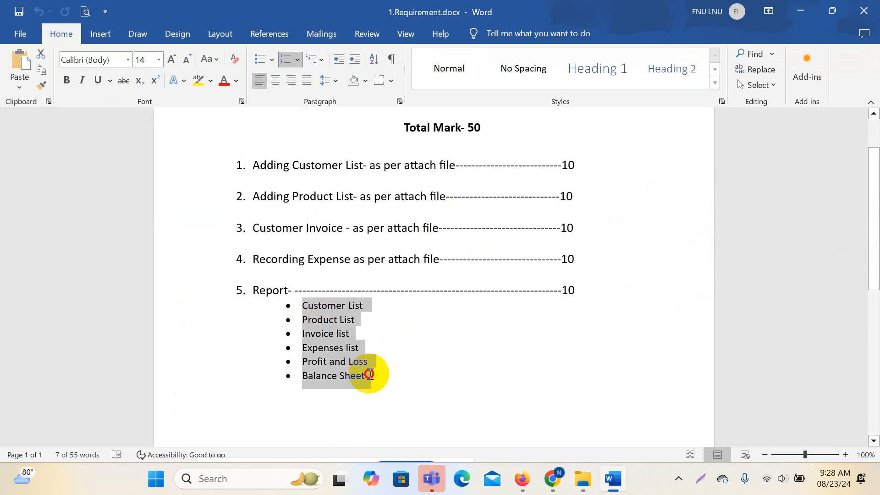
{"action": "left_click", "coordinate": [329, 308]}
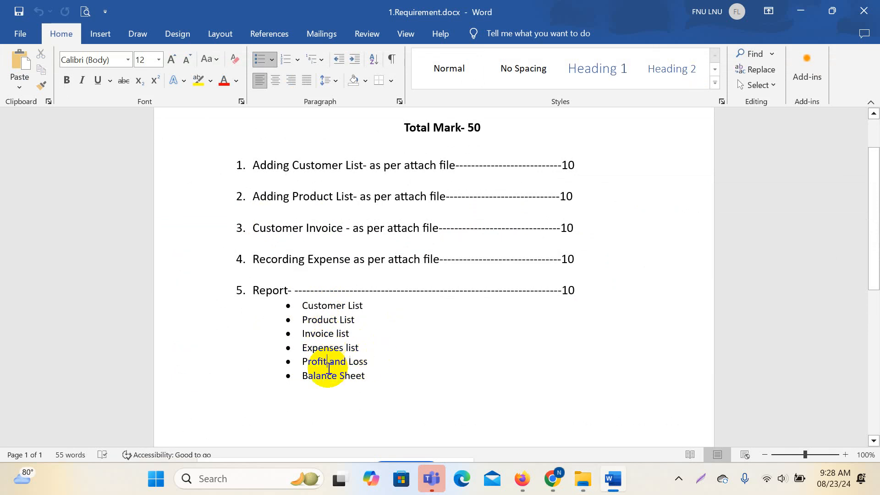
{"action": "scroll", "coordinate": [329, 376], "scroll_direction": "up", "scroll_amount": 2}
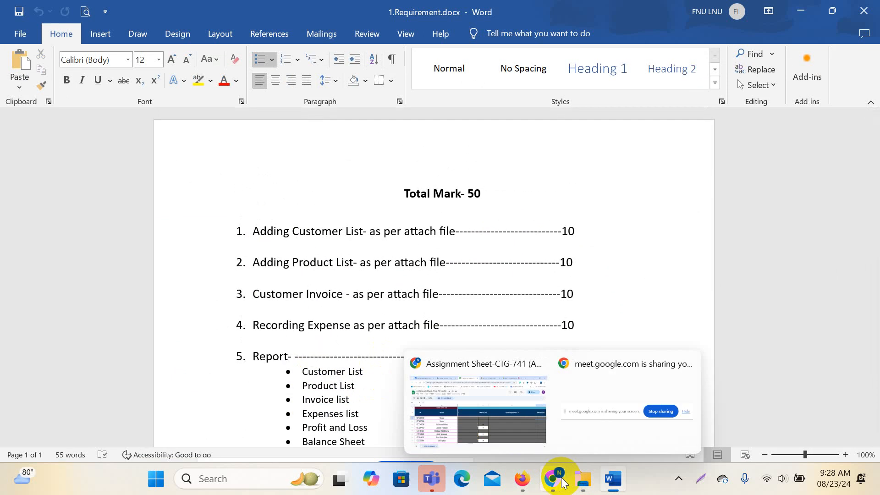
- Open 2.Customer List.xlsx from the QuickBooks Practice Exam folder in File Explorer and look through its customer rows
{"action": "left_click", "coordinate": [579, 481]}
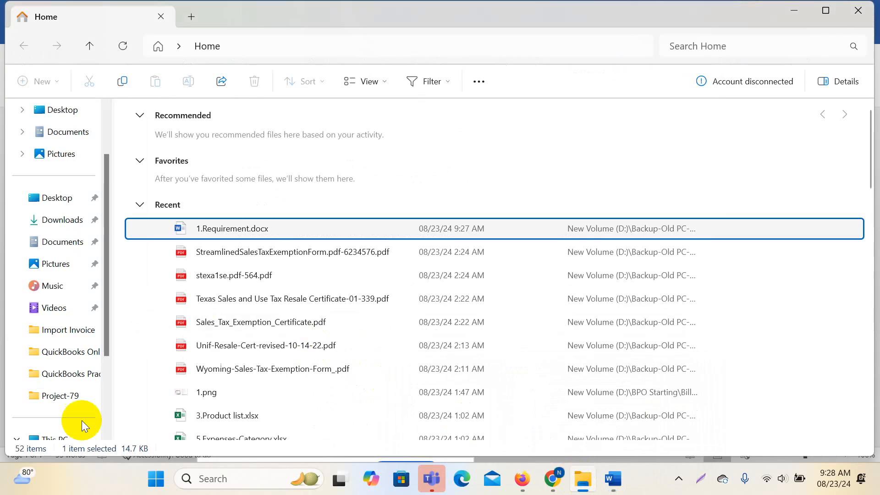
{"action": "left_click", "coordinate": [66, 395]}
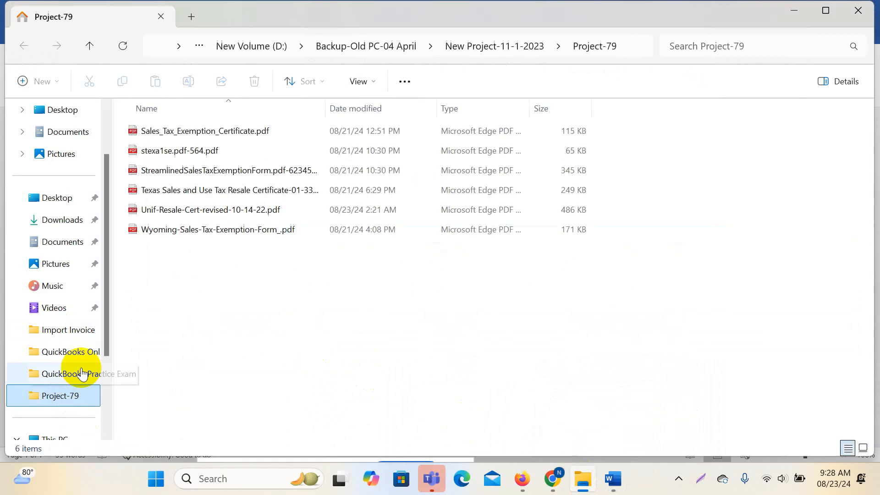
{"action": "scroll", "coordinate": [61, 413], "scroll_direction": "down", "scroll_amount": 3}
{"action": "left_click", "coordinate": [61, 417]}
{"action": "left_click", "coordinate": [59, 263]}
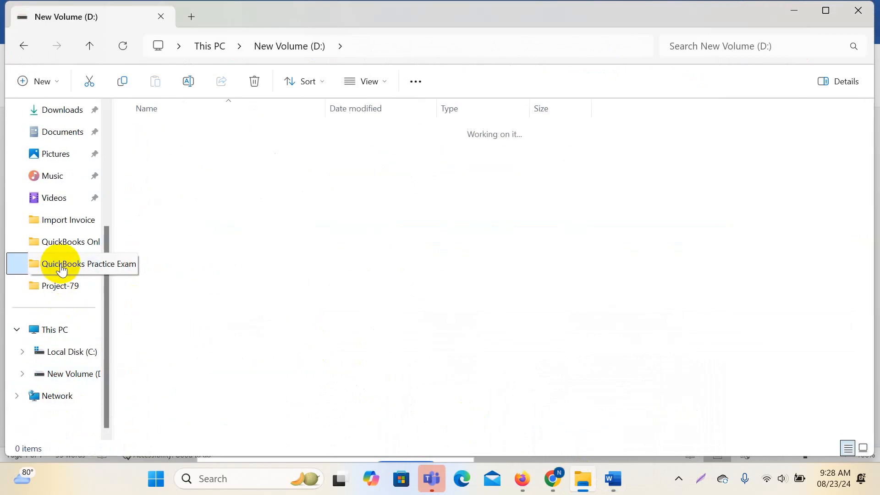
{"action": "double_click", "coordinate": [170, 152]}
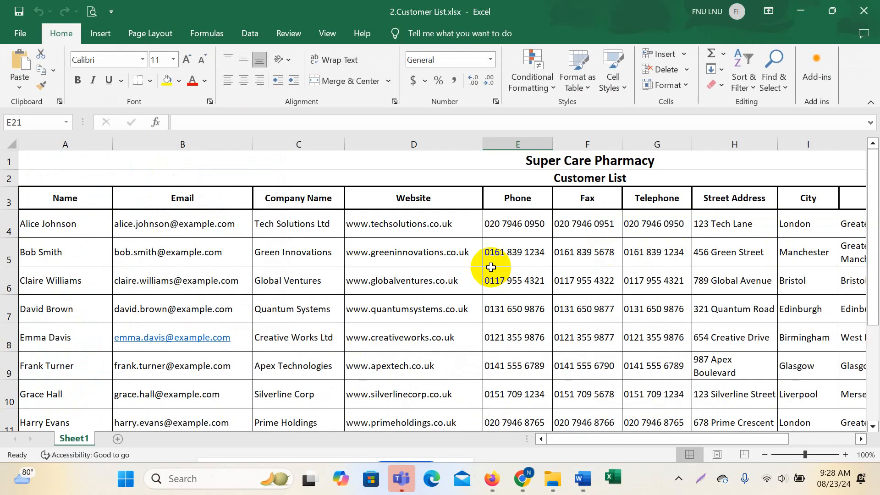
{"action": "left_click", "coordinate": [406, 300]}
{"action": "scroll", "coordinate": [430, 288], "scroll_direction": "down", "scroll_amount": 4}
{"action": "scroll", "coordinate": [430, 289], "scroll_direction": "up", "scroll_amount": 4}
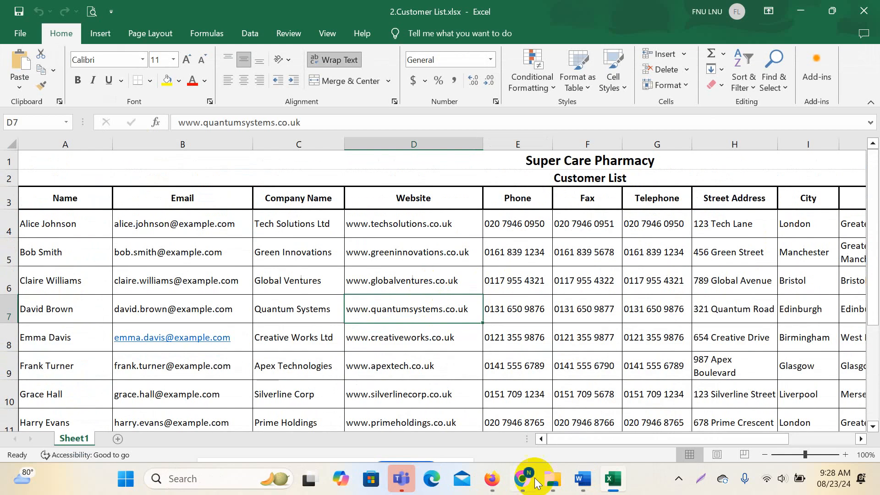
- Open 3.Product list.xlsx from the practice exam folder, look through all its product rows, and minimise the workbook
{"action": "left_click", "coordinate": [553, 478]}
{"action": "double_click", "coordinate": [200, 179]}
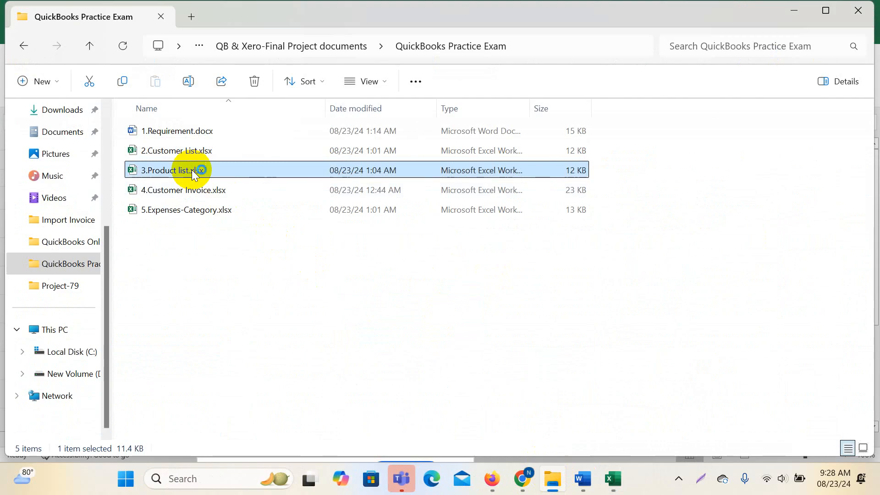
{"action": "left_click", "coordinate": [511, 305]}
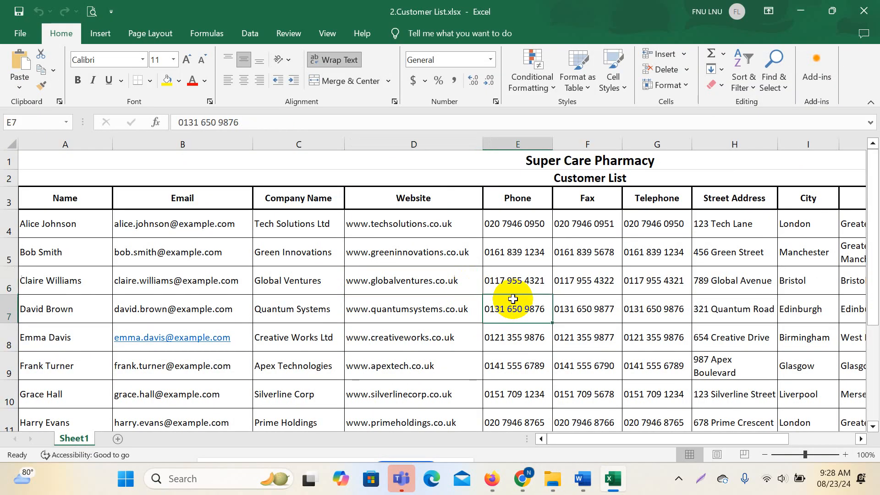
{"action": "scroll", "coordinate": [492, 300], "scroll_direction": "down", "scroll_amount": 7}
{"action": "scroll", "coordinate": [492, 300], "scroll_direction": "down", "scroll_amount": 5}
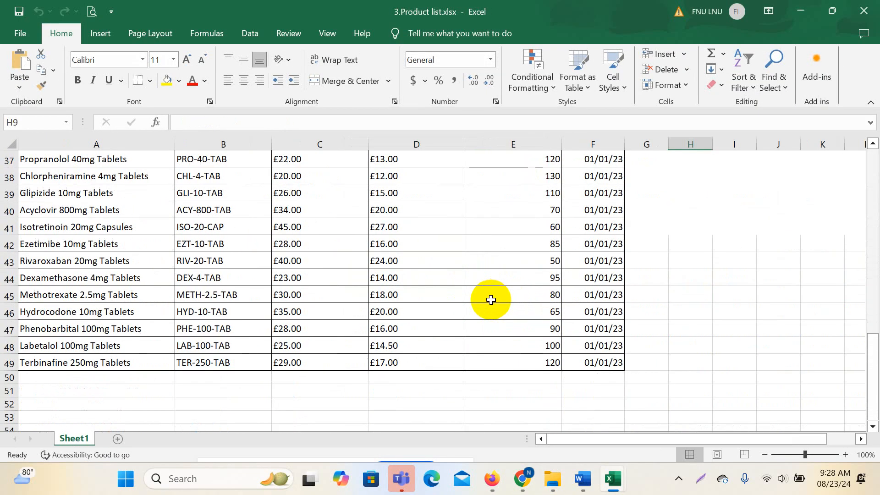
{"action": "scroll", "coordinate": [490, 300], "scroll_direction": "up", "scroll_amount": 12}
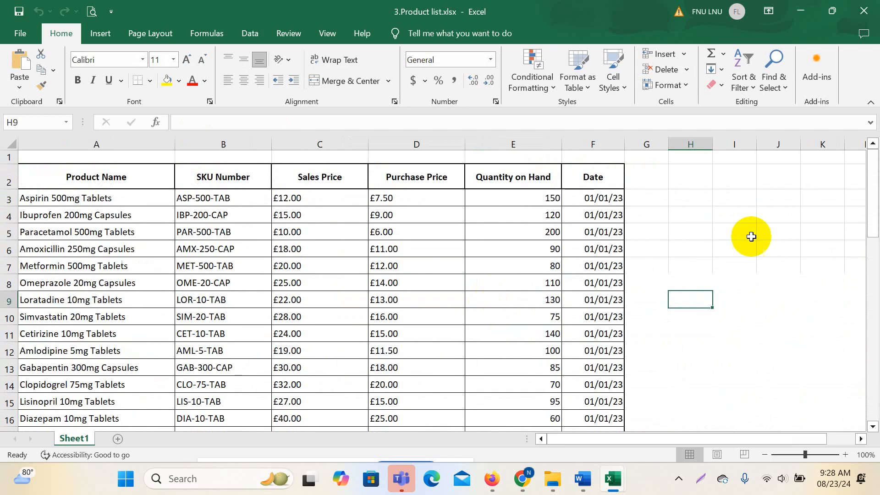
{"action": "left_click", "coordinate": [687, 247]}
{"action": "left_click", "coordinate": [801, 11]}
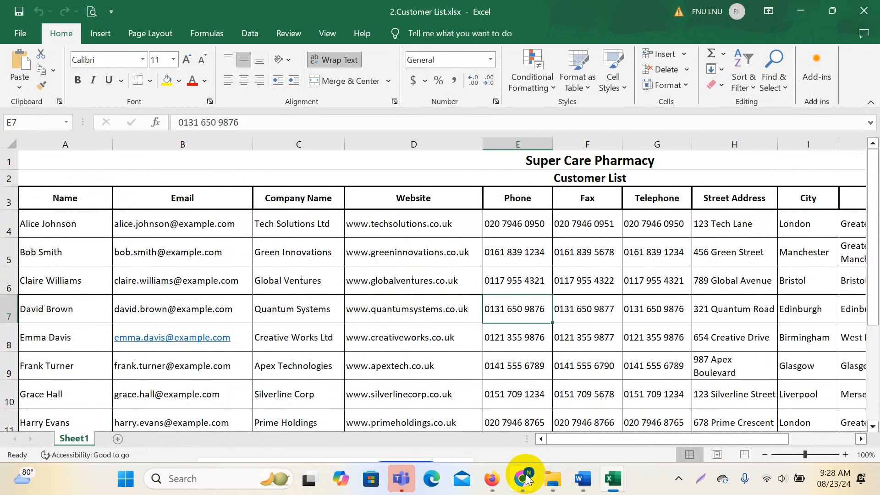
- Switch to the Google Meet call in Chrome, admit everyone waiting to join, and minimise the browser
{"action": "mouse_move", "coordinate": [523, 479]}
{"action": "left_click", "coordinate": [453, 409]}
{"action": "left_click", "coordinate": [647, 13]}
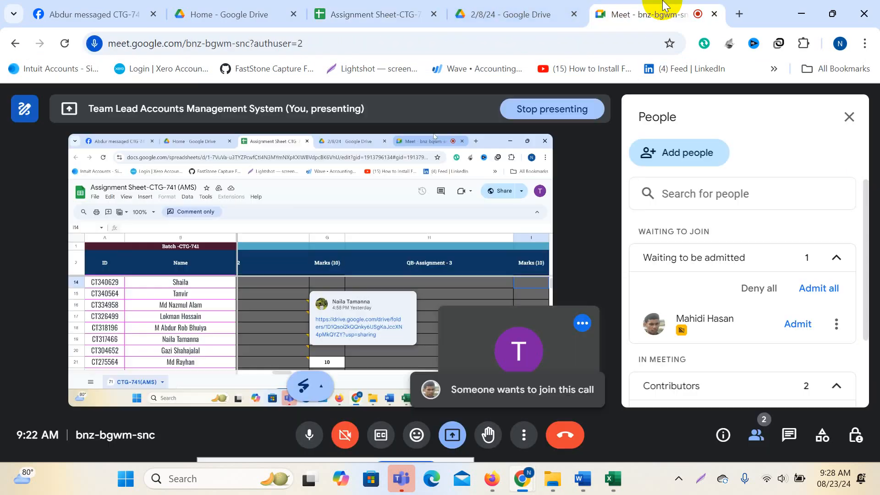
{"action": "left_click", "coordinate": [823, 290]}
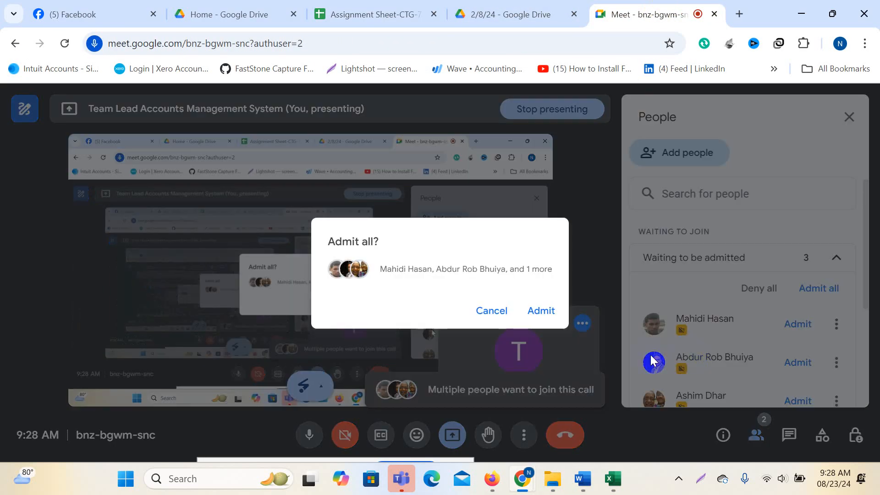
{"action": "left_click", "coordinate": [540, 311]}
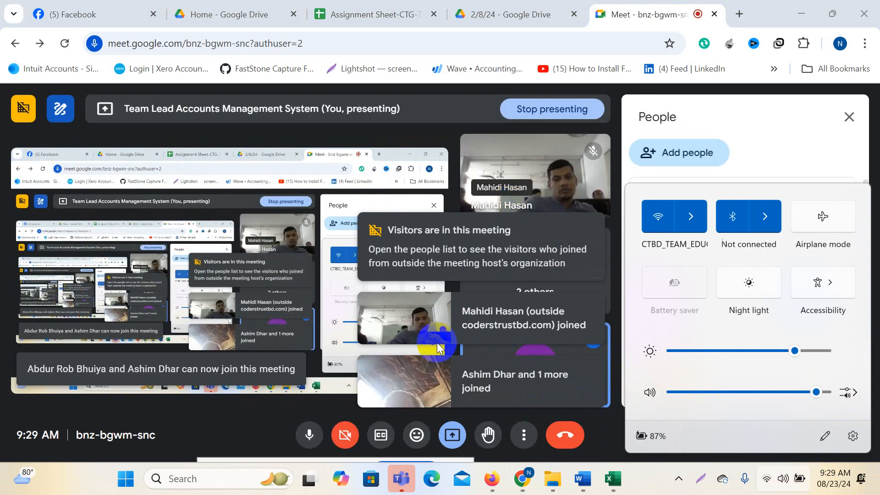
{"action": "left_click", "coordinate": [802, 13]}
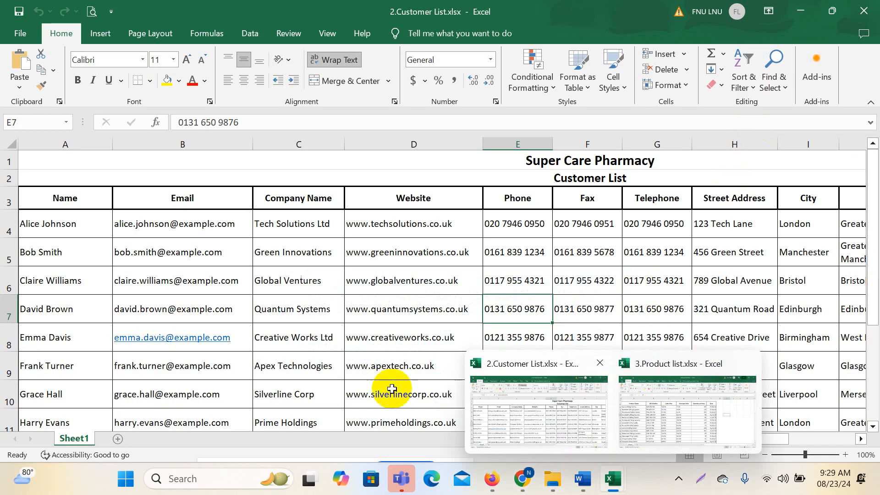
- Open 4.Customer Invoice.xlsx from the practice exam folder and dismiss its security warning about automatic link updates
{"action": "scroll", "coordinate": [418, 338], "scroll_direction": "down", "scroll_amount": 4}
{"action": "left_click", "coordinate": [550, 479]}
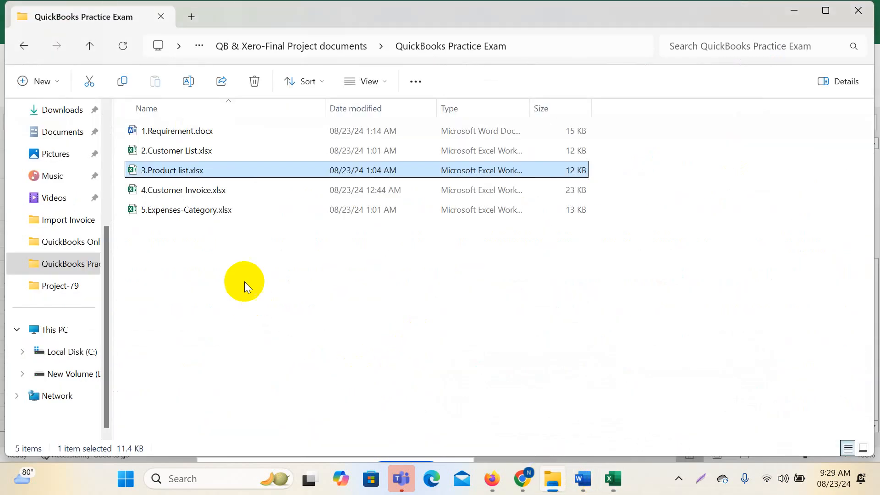
{"action": "double_click", "coordinate": [208, 191]}
{"action": "left_click", "coordinate": [542, 255]}
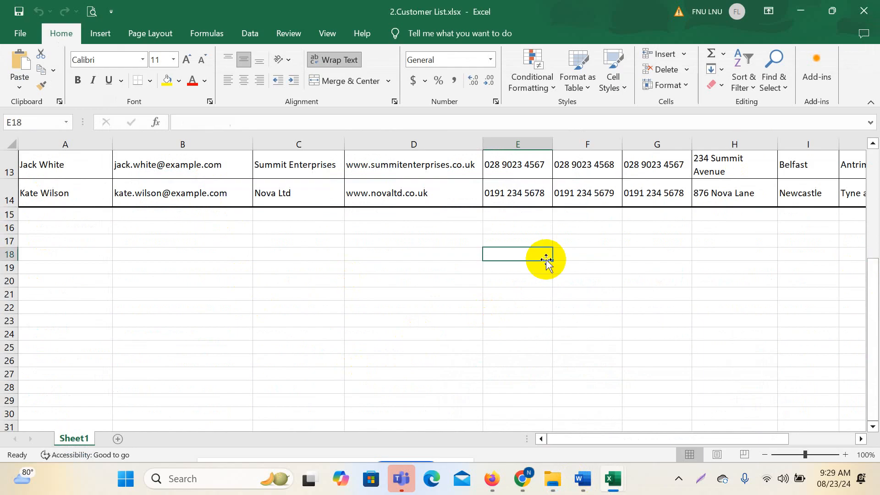
{"action": "left_click", "coordinate": [527, 334]}
{"action": "left_click", "coordinate": [518, 345]}
{"action": "left_click", "coordinate": [487, 318]}
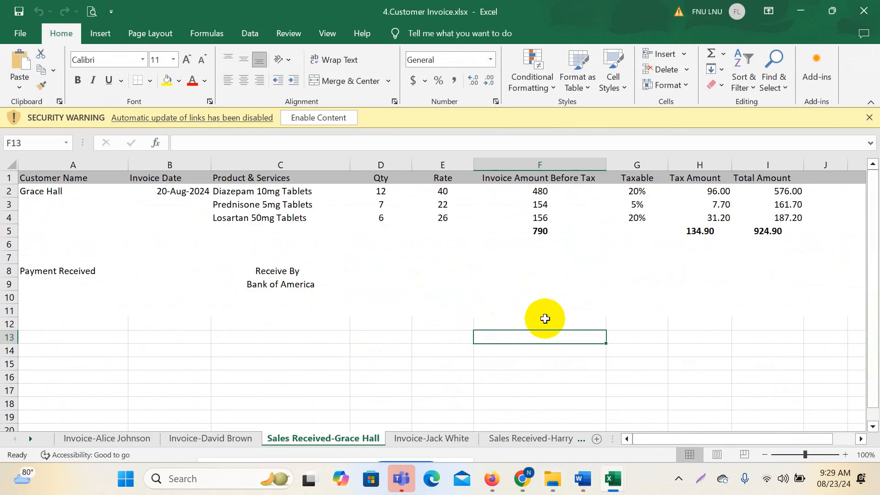
{"action": "left_click", "coordinate": [868, 123]}
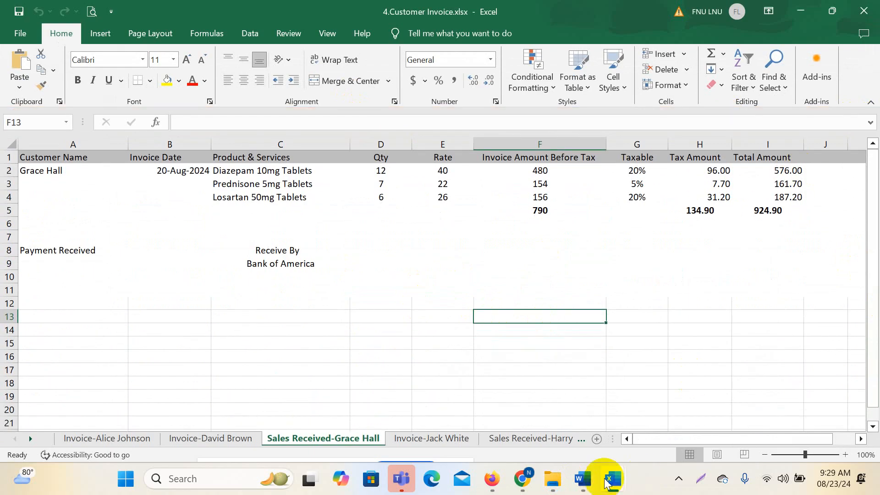
- Return to the QuickBooks Practice Exam folder and open 5.Expenses-Category.xlsx
{"action": "mouse_move", "coordinate": [564, 477]}
{"action": "left_click", "coordinate": [624, 399]}
{"action": "left_click", "coordinate": [213, 211]}
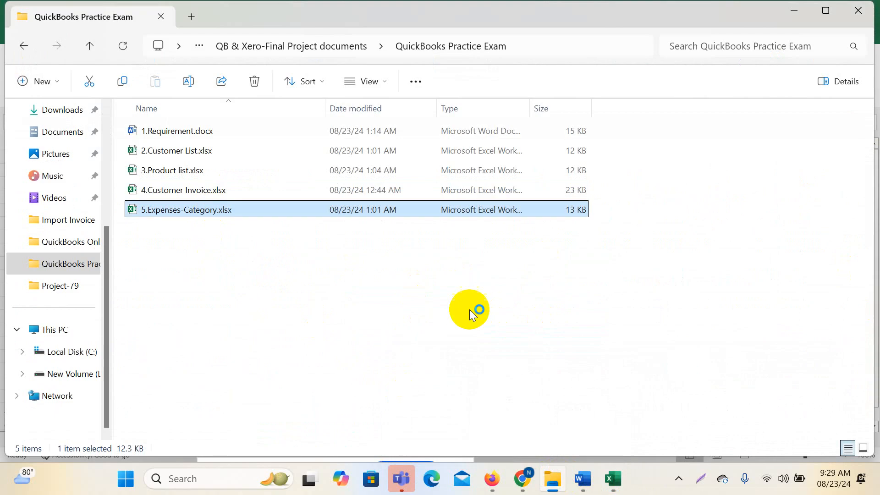
- Look through the expense rows in 5.Expenses-Category.xlsx and minimise the workbook
{"action": "key", "text": "alt+Tab"}
{"action": "left_click", "coordinate": [439, 263]}
{"action": "left_click", "coordinate": [409, 252]}
{"action": "left_click", "coordinate": [454, 318]}
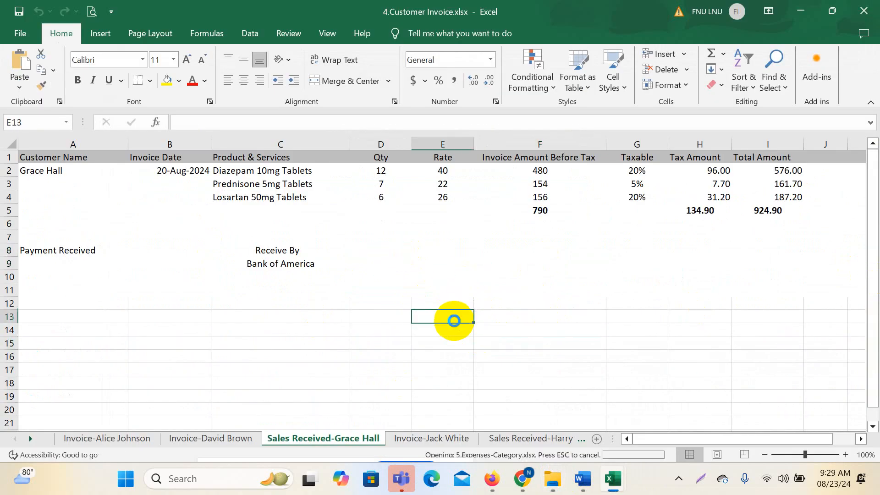
{"action": "key", "text": "alt+Tab"}
{"action": "scroll", "coordinate": [436, 318], "scroll_direction": "down", "scroll_amount": 4}
{"action": "scroll", "coordinate": [437, 318], "scroll_direction": "up", "scroll_amount": 4}
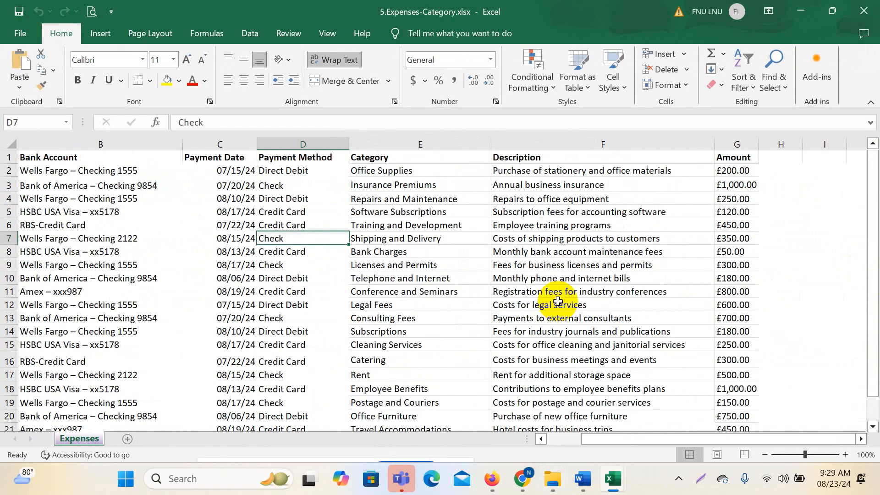
{"action": "left_click", "coordinate": [810, 10]}
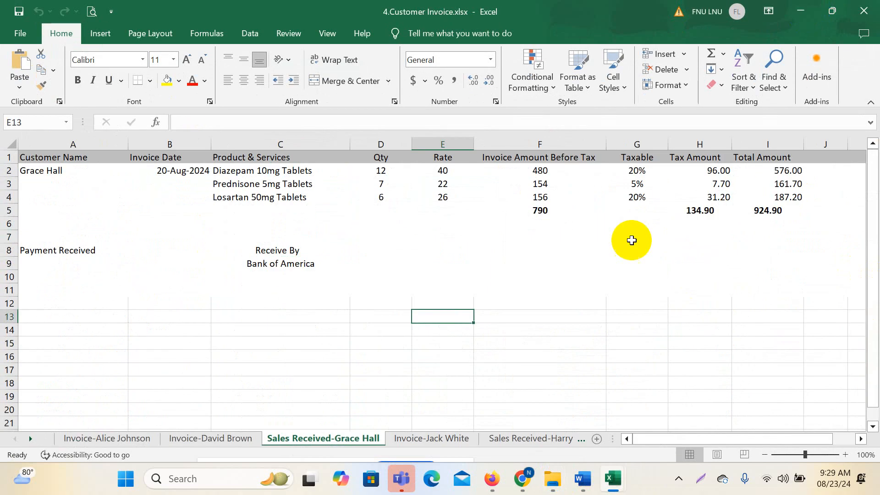
- Close the Customer Invoice and Customer List workbooks, and minimise the practice exam folder and Word document to get back to QuickBooks
{"action": "left_click", "coordinate": [864, 13]}
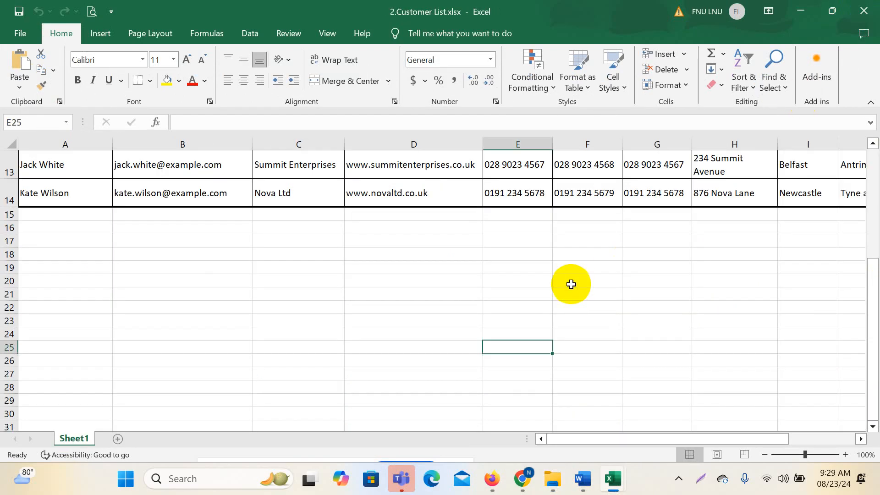
{"action": "left_click", "coordinate": [864, 11]}
{"action": "left_click", "coordinate": [492, 323]}
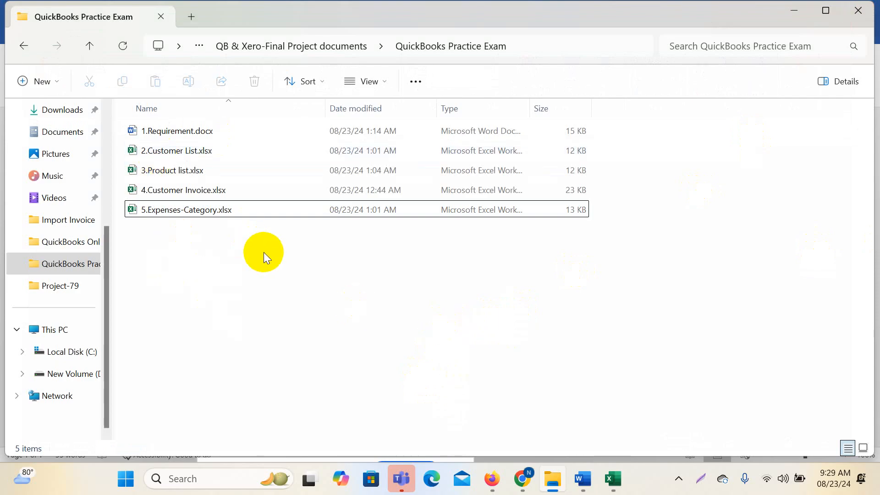
{"action": "left_click", "coordinate": [794, 11]}
{"action": "left_click", "coordinate": [802, 11]}
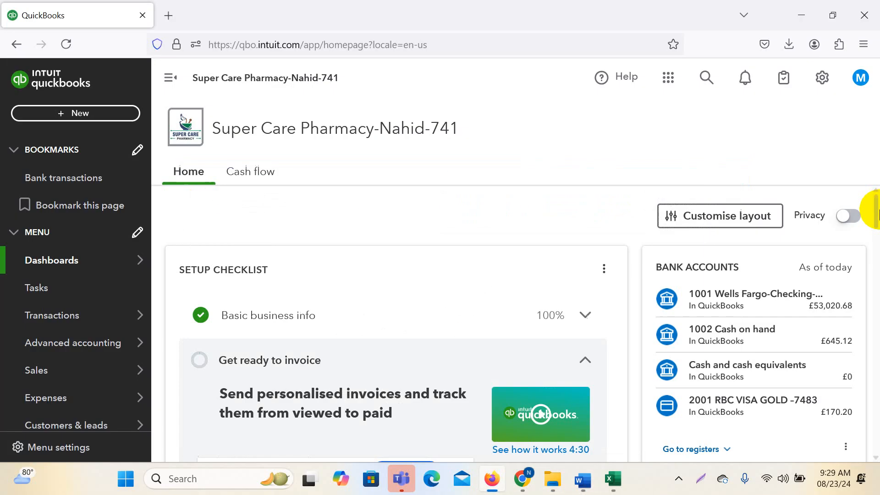
- Switch to the Google Meet call in Chrome and close its list of participants
{"action": "mouse_move", "coordinate": [524, 476]}
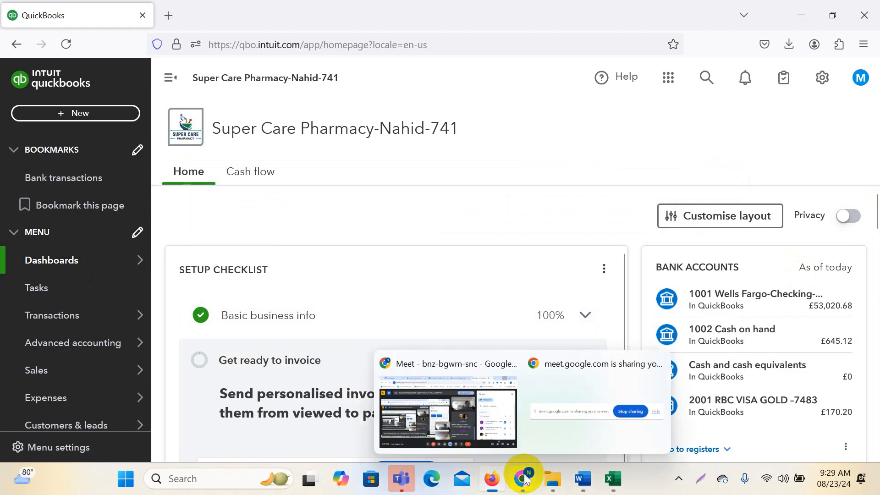
{"action": "left_click", "coordinate": [455, 418]}
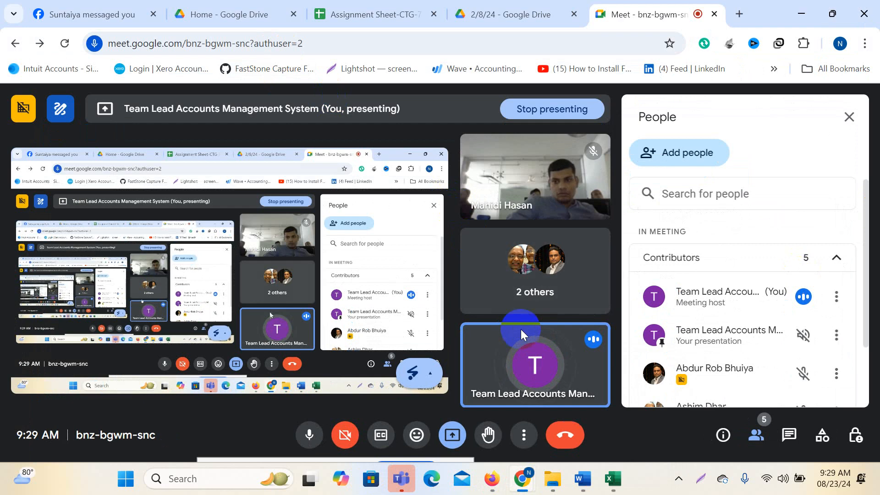
{"action": "mouse_move", "coordinate": [566, 199]}
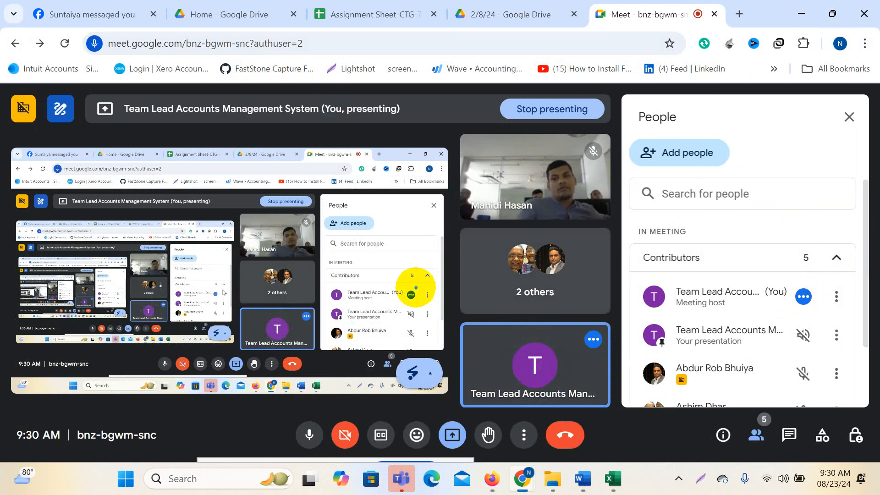
{"action": "left_click", "coordinate": [851, 114]}
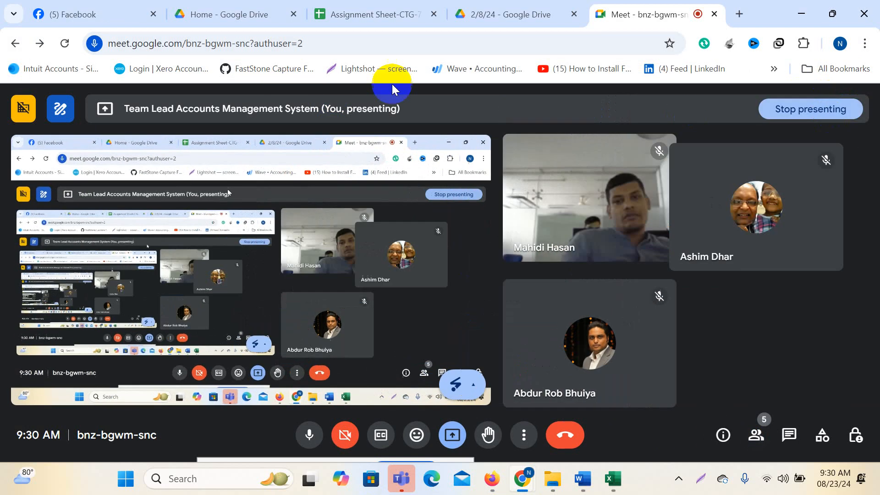
- Switch to the Facebook page and clear away the open Messenger chats
{"action": "left_click", "coordinate": [393, 12]}
{"action": "left_click", "coordinate": [92, 14]}
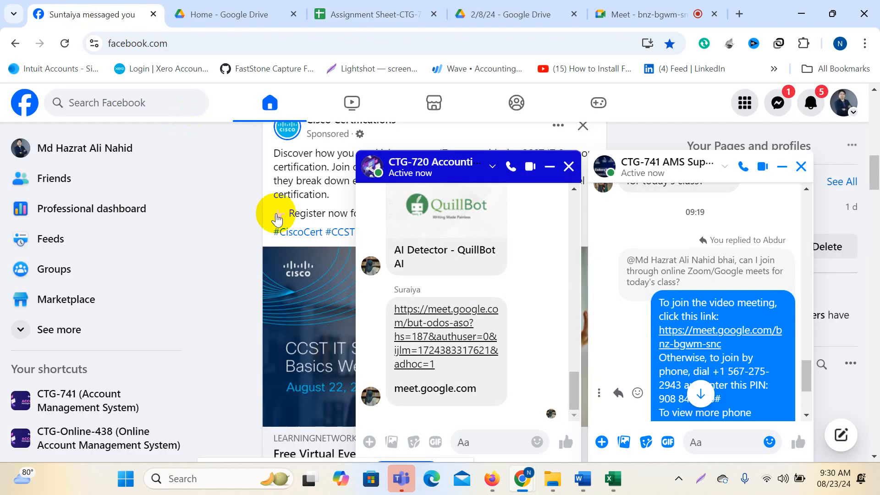
{"action": "left_click", "coordinate": [530, 166]}
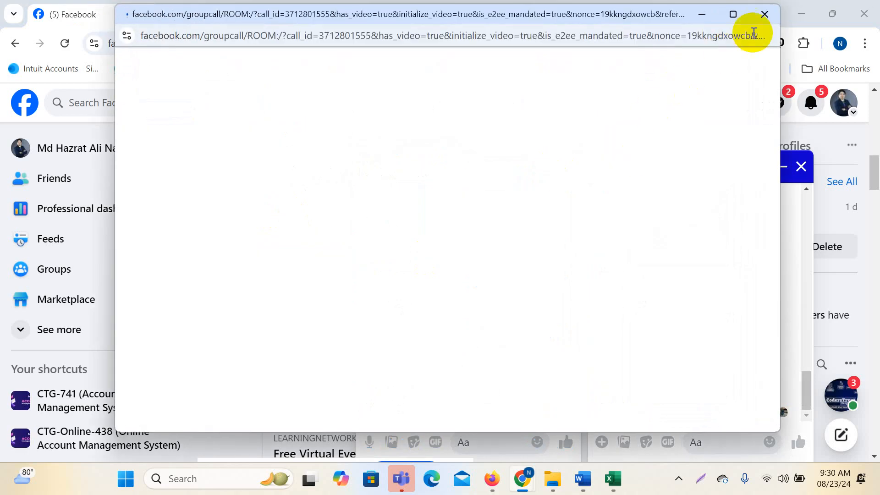
{"action": "left_click", "coordinate": [765, 14]}
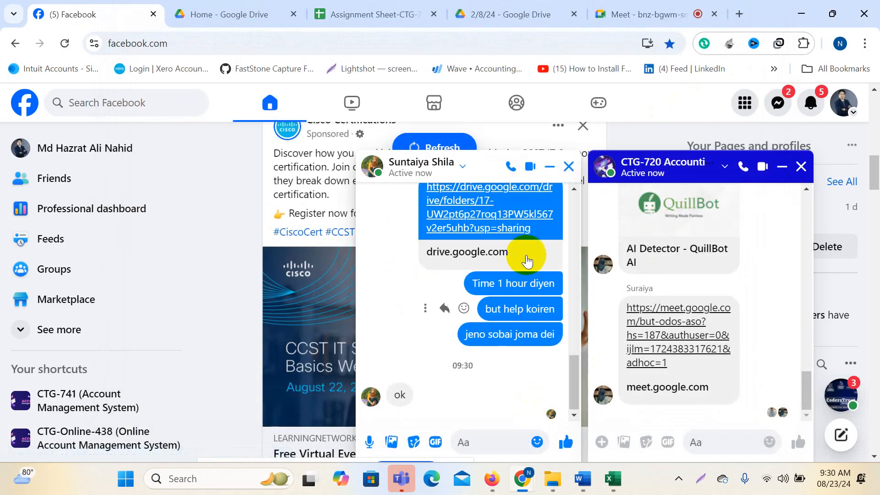
{"action": "left_click", "coordinate": [569, 166]}
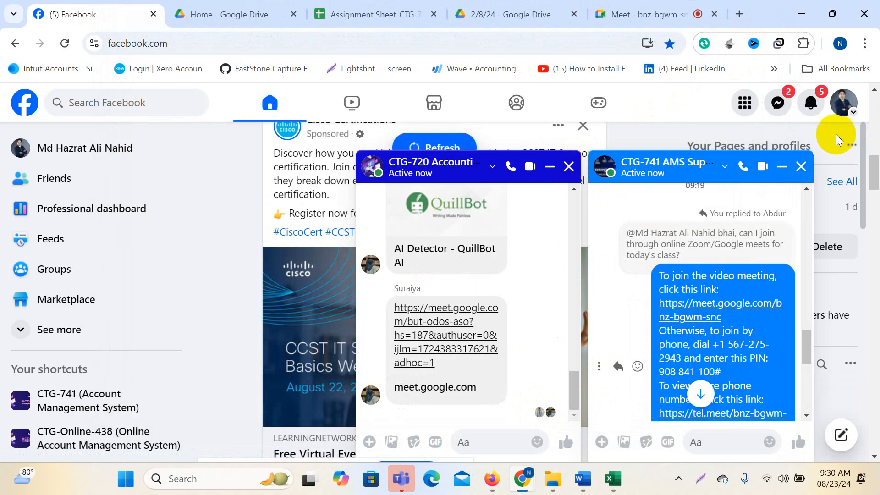
{"action": "left_click", "coordinate": [549, 166]}
{"action": "left_click", "coordinate": [782, 166]}
{"action": "scroll", "coordinate": [403, 252], "scroll_direction": "up", "scroll_amount": 7}
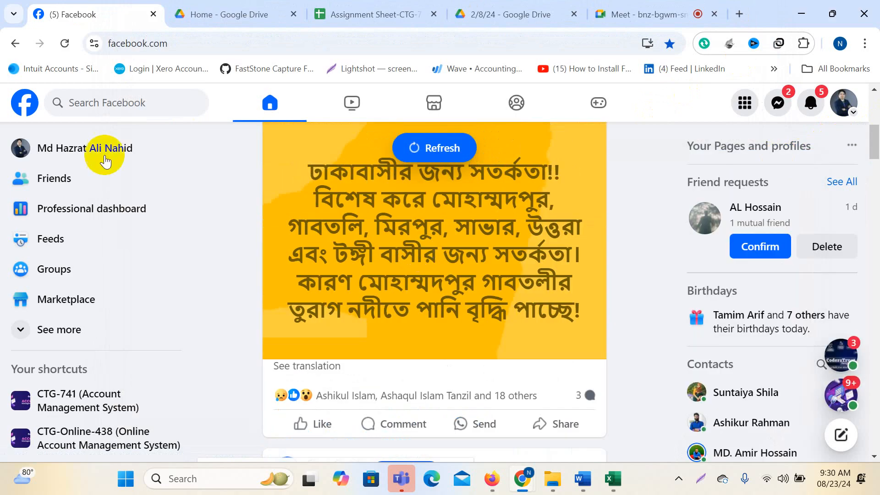
- Search Facebook for 741 and open the CTG-741 (Account Management System) group
{"action": "left_click", "coordinate": [100, 99]}
{"action": "type", "text": "741"}
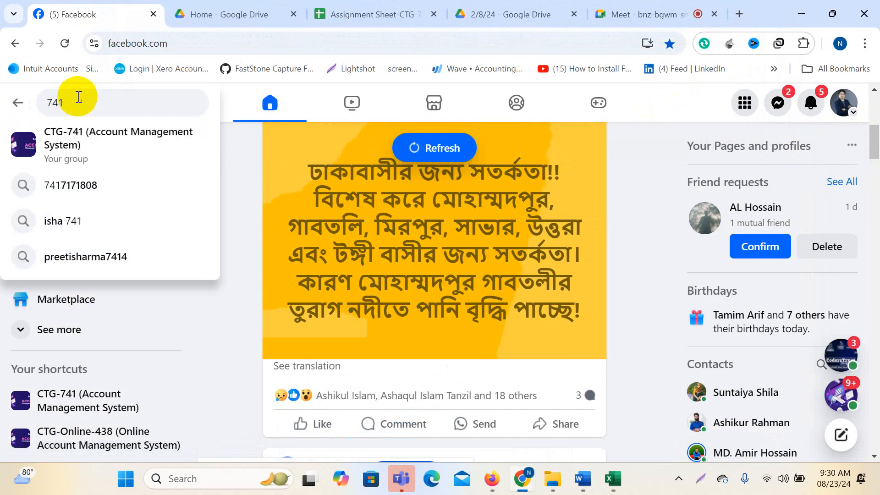
{"action": "left_click", "coordinate": [69, 141]}
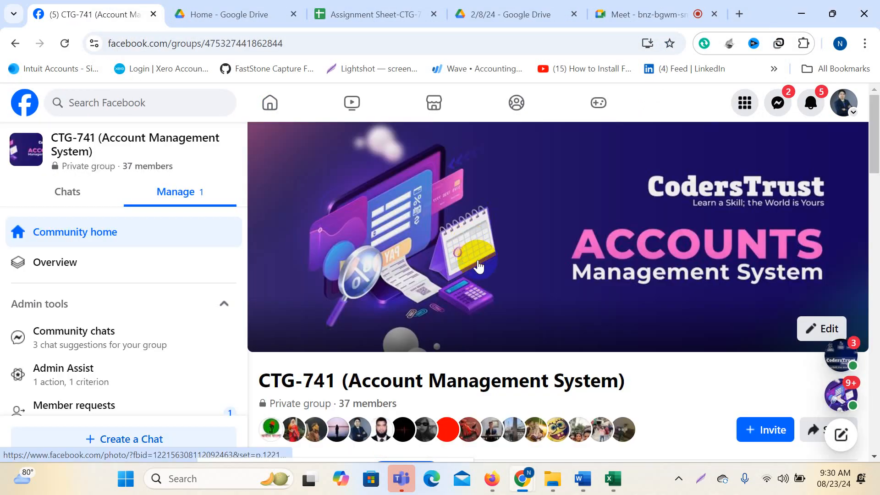
- Find the QuickBooks Assignment-2 post in the group feed and expand its full text
{"action": "scroll", "coordinate": [482, 271], "scroll_direction": "down", "scroll_amount": 7}
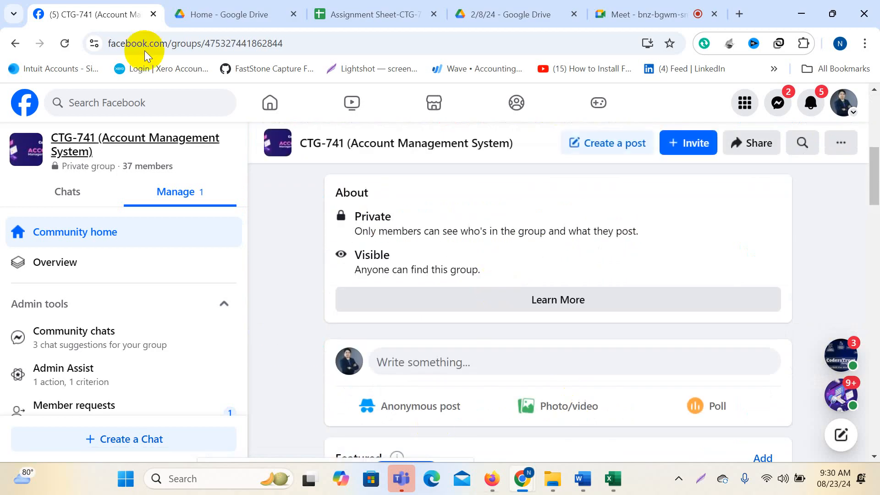
{"action": "scroll", "coordinate": [458, 257], "scroll_direction": "down", "scroll_amount": 9}
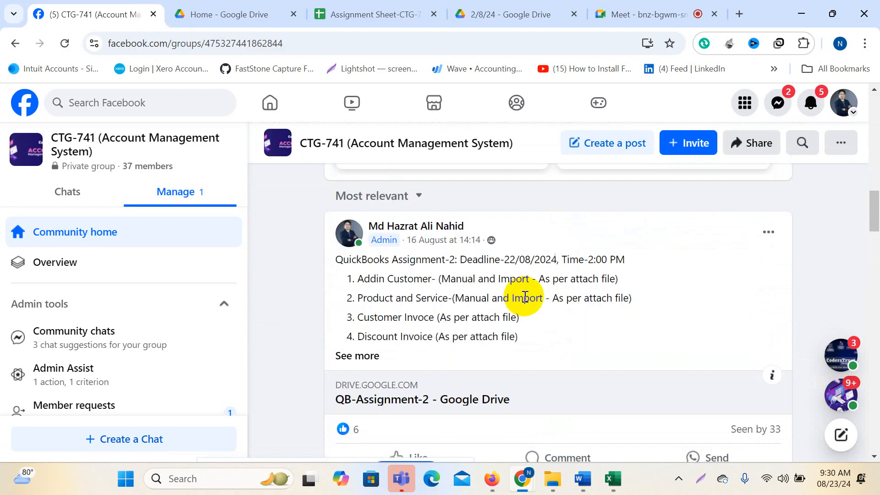
{"action": "left_click", "coordinate": [353, 358]}
{"action": "scroll", "coordinate": [504, 369], "scroll_direction": "down", "scroll_amount": 2}
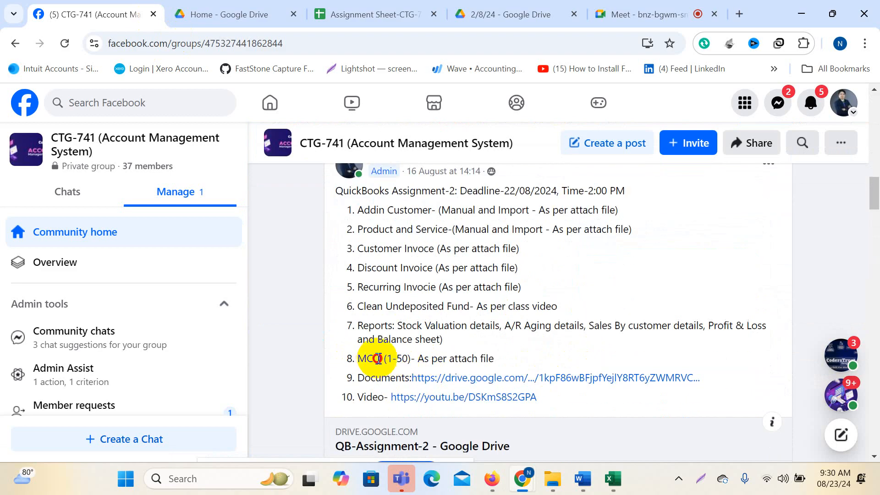
- Highlight the MCQ (1-50) item in the QuickBooks Assignment-2 task list
{"action": "left_click_drag", "start_coordinate": [373, 359], "coordinate": [521, 359]}
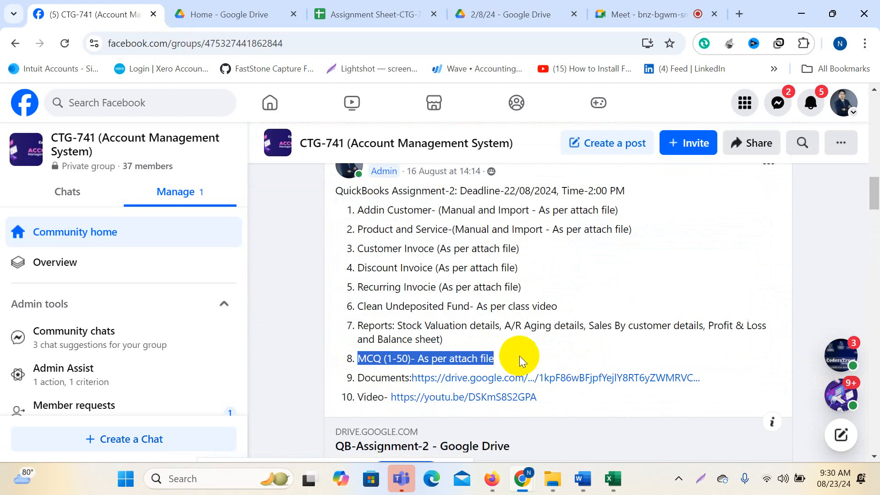
{"action": "left_click", "coordinate": [468, 350]}
{"action": "left_click_drag", "start_coordinate": [373, 360], "coordinate": [525, 347]}
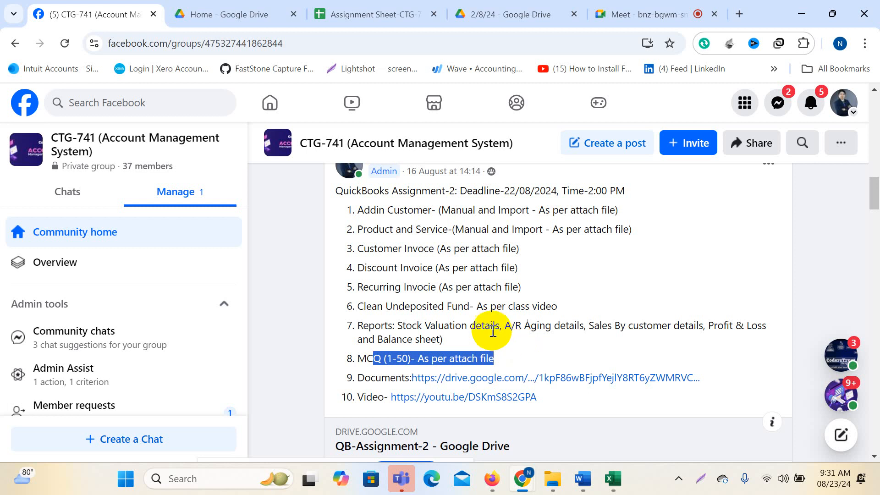
{"action": "left_click", "coordinate": [525, 324]}
- Go back over the Assignment-2 task list, highlighting the add customer, product and service, and customer invoice items
{"action": "scroll", "coordinate": [479, 332], "scroll_direction": "up", "scroll_amount": 10}
{"action": "scroll", "coordinate": [479, 332], "scroll_direction": "up", "scroll_amount": 5}
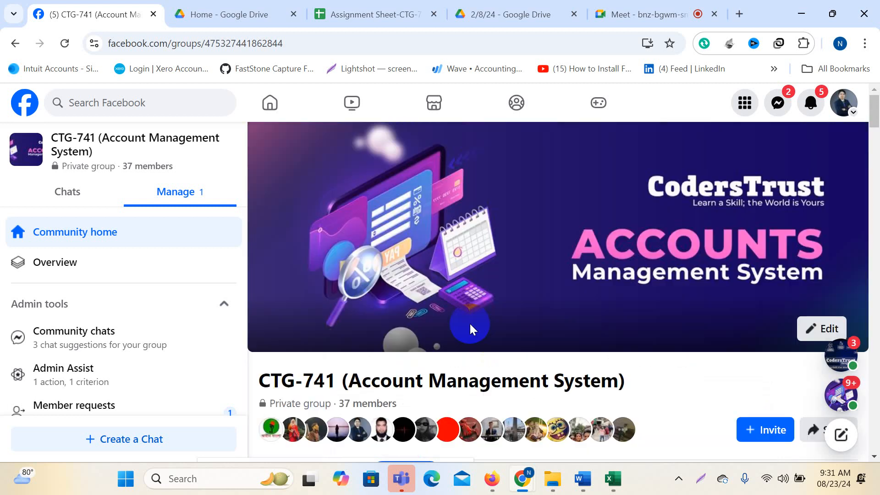
{"action": "scroll", "coordinate": [480, 333], "scroll_direction": "down", "scroll_amount": 4}
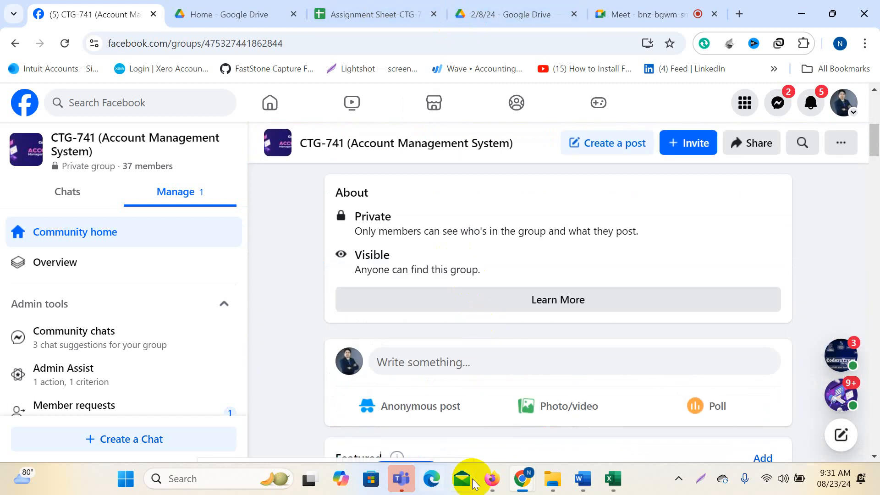
{"action": "scroll", "coordinate": [491, 314], "scroll_direction": "down", "scroll_amount": 6}
{"action": "scroll", "coordinate": [486, 314], "scroll_direction": "down", "scroll_amount": 5}
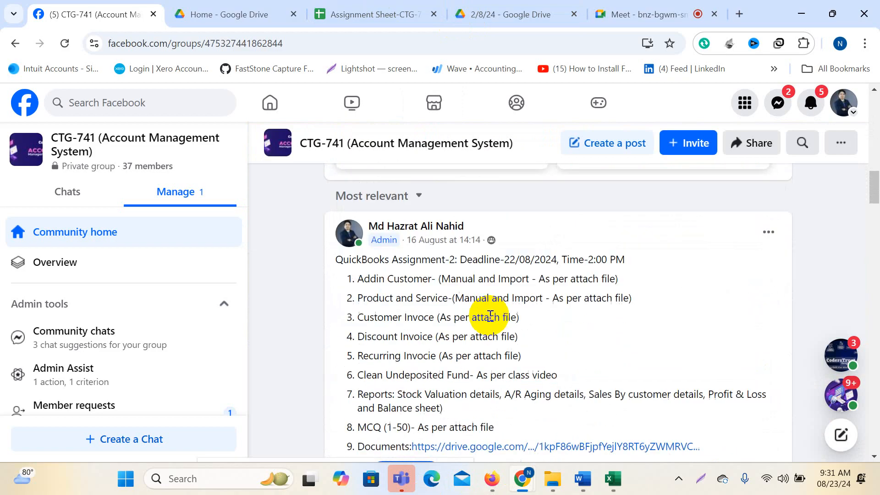
{"action": "scroll", "coordinate": [472, 310], "scroll_direction": "down", "scroll_amount": 2}
{"action": "left_click_drag", "start_coordinate": [410, 207], "coordinate": [617, 210]}
{"action": "left_click", "coordinate": [416, 232]}
{"action": "left_click_drag", "start_coordinate": [416, 232], "coordinate": [501, 249]}
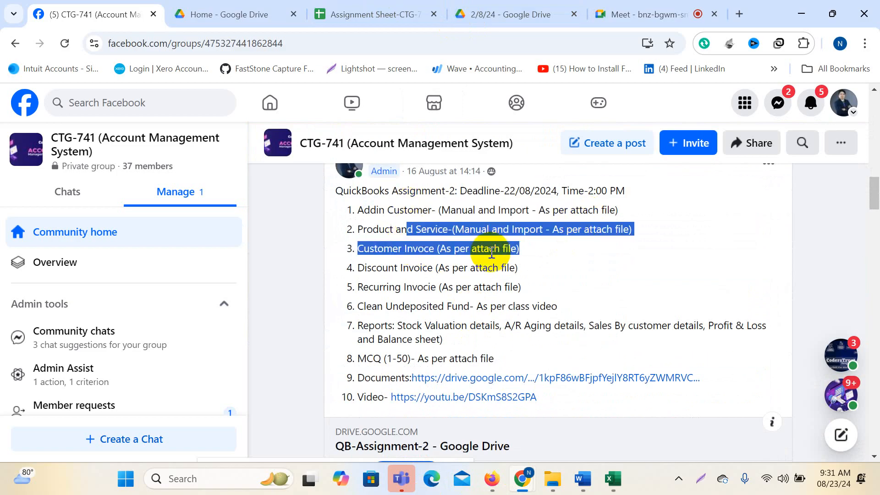
{"action": "left_click", "coordinate": [425, 270]}
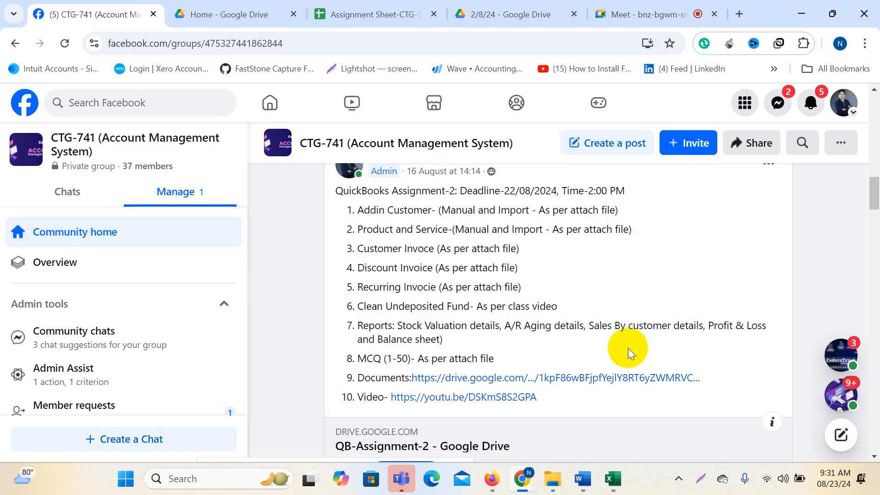
{"action": "scroll", "coordinate": [617, 342], "scroll_direction": "up", "scroll_amount": 1}
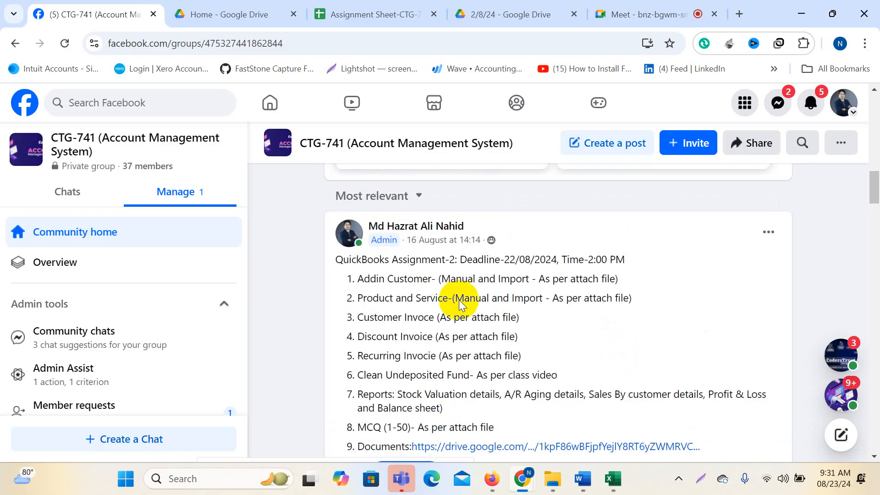
- Switch to QuickBooks in Firefox and open the list of new records and transactions that can be created
{"action": "mouse_move", "coordinate": [522, 478]}
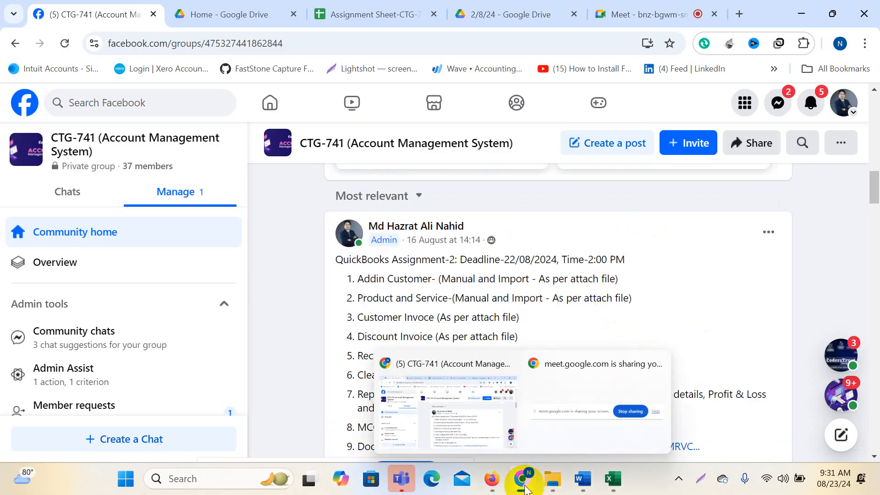
{"action": "mouse_move", "coordinate": [487, 475]}
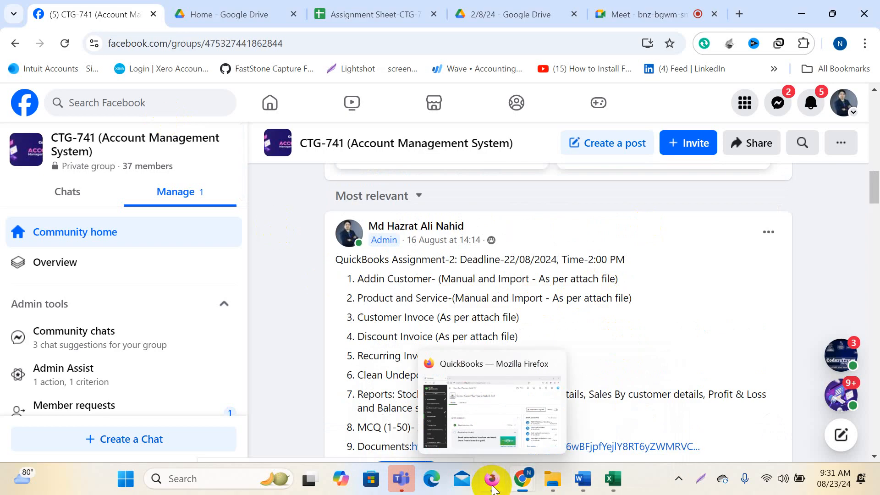
{"action": "left_click", "coordinate": [481, 425]}
{"action": "left_click", "coordinate": [16, 120]}
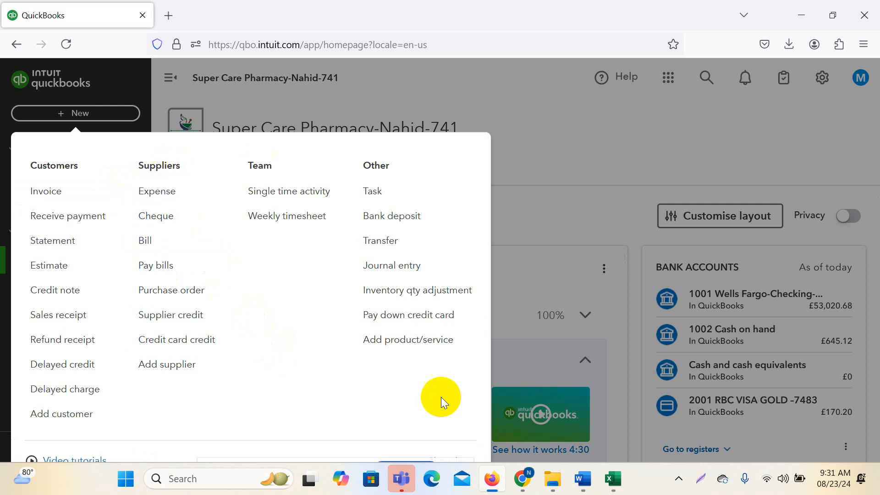
- Capture nearly the full screen for annotation and draw red boxes around the Suppliers heading and the Add supplier entry
{"action": "key", "text": "Print"}
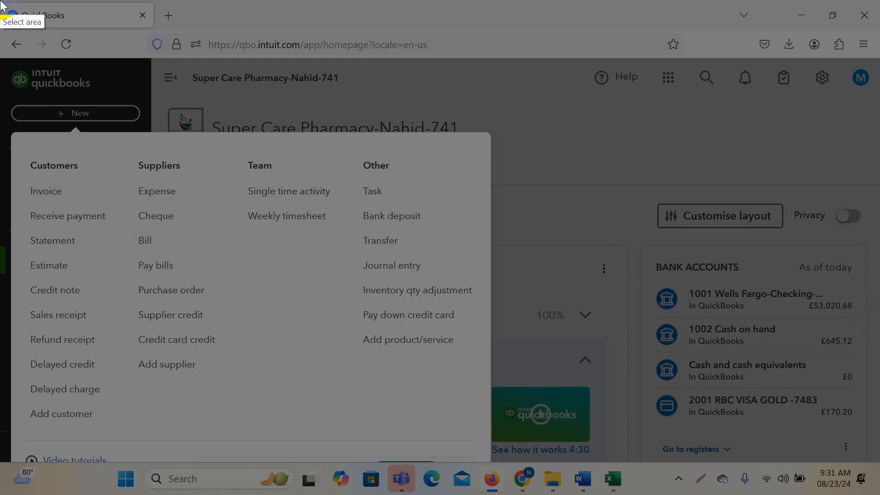
{"action": "left_click_drag", "start_coordinate": [1, 1], "coordinate": [879, 478]}
{"action": "left_click", "coordinate": [674, 372]}
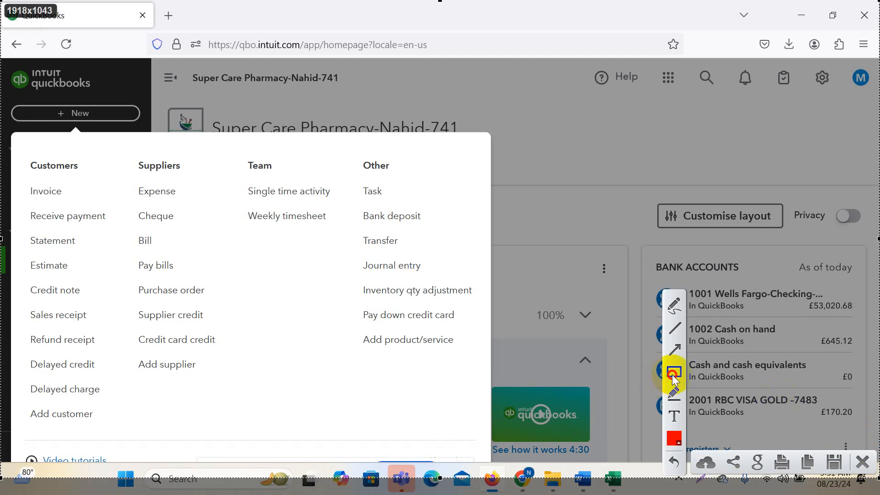
{"action": "left_click", "coordinate": [134, 156]}
{"action": "left_click_drag", "start_coordinate": [134, 156], "coordinate": [202, 175]}
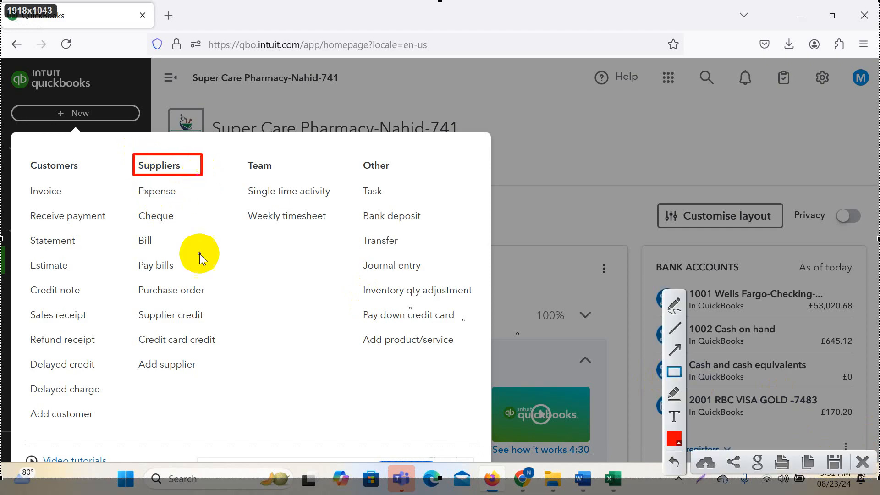
{"action": "left_click_drag", "start_coordinate": [137, 352], "coordinate": [202, 380]}
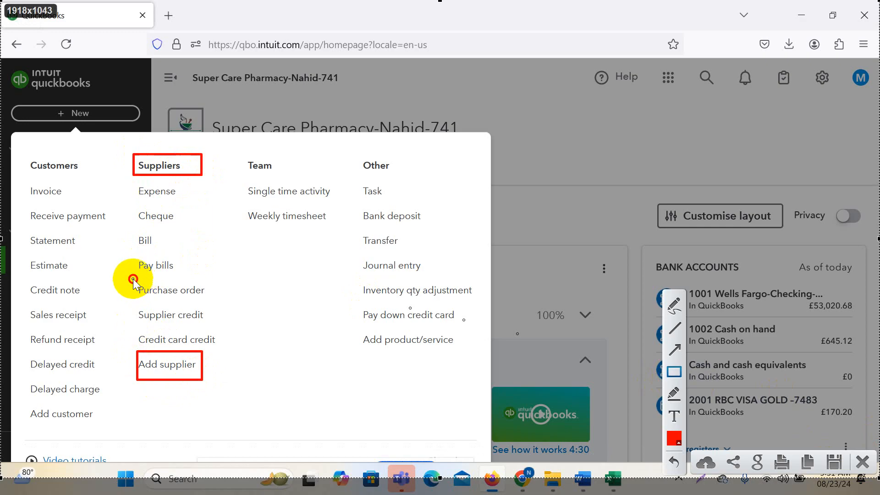
- Box the Purchase order, Bill, Supplier credit, Pay bills, Cheque, Expense and Credit card credit entries in red
{"action": "left_click_drag", "start_coordinate": [133, 279], "coordinate": [228, 303]}
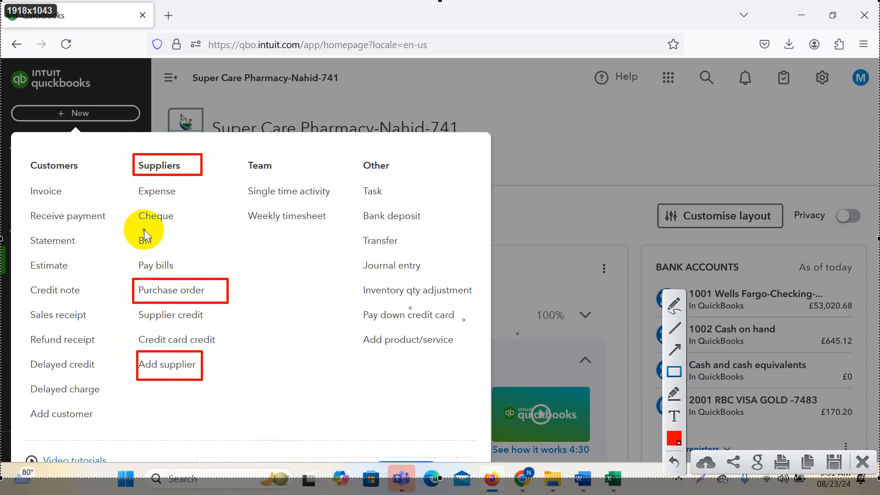
{"action": "left_click_drag", "start_coordinate": [133, 230], "coordinate": [169, 253]}
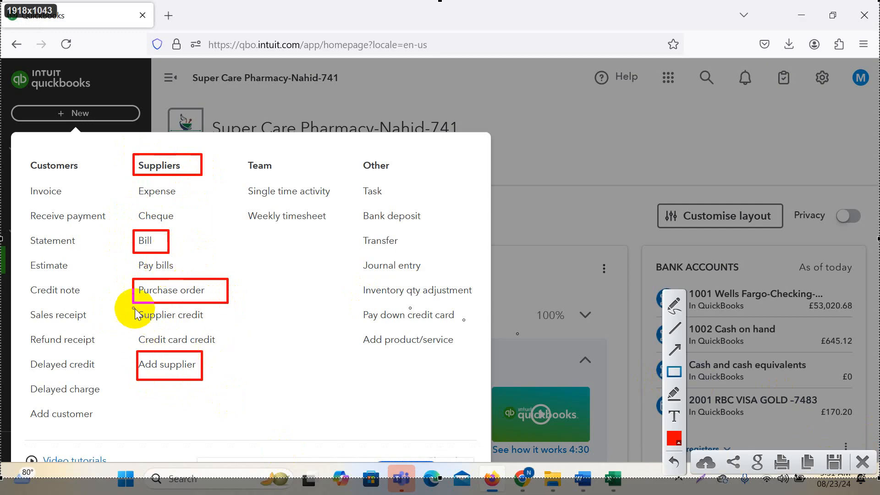
{"action": "left_click_drag", "start_coordinate": [133, 308], "coordinate": [222, 325]}
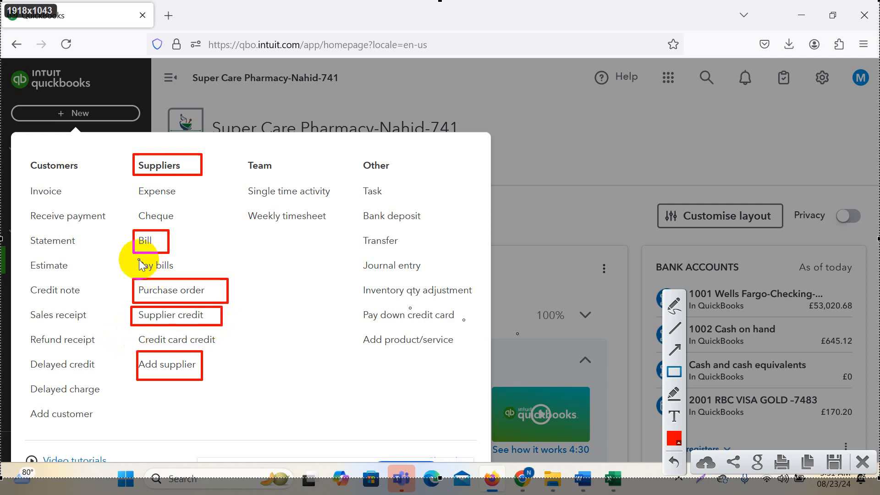
{"action": "left_click_drag", "start_coordinate": [135, 258], "coordinate": [185, 277]}
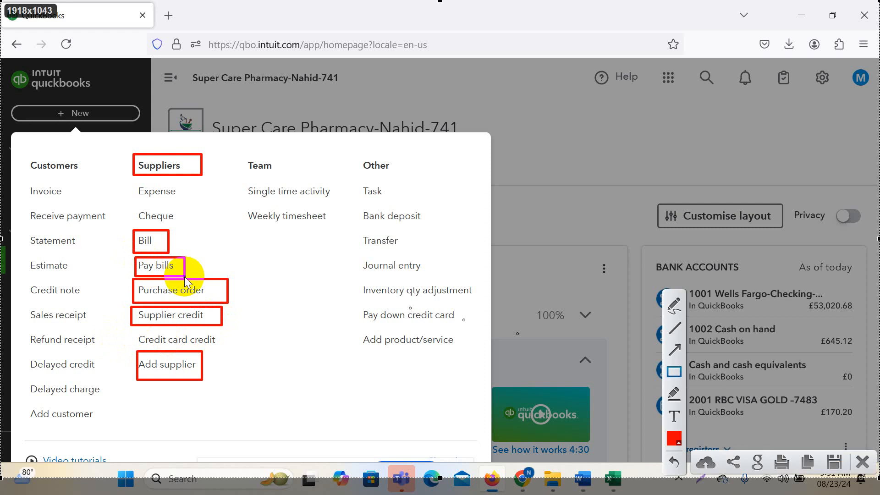
{"action": "left_click_drag", "start_coordinate": [133, 204], "coordinate": [193, 231]}
{"action": "left_click_drag", "start_coordinate": [134, 180], "coordinate": [189, 203]}
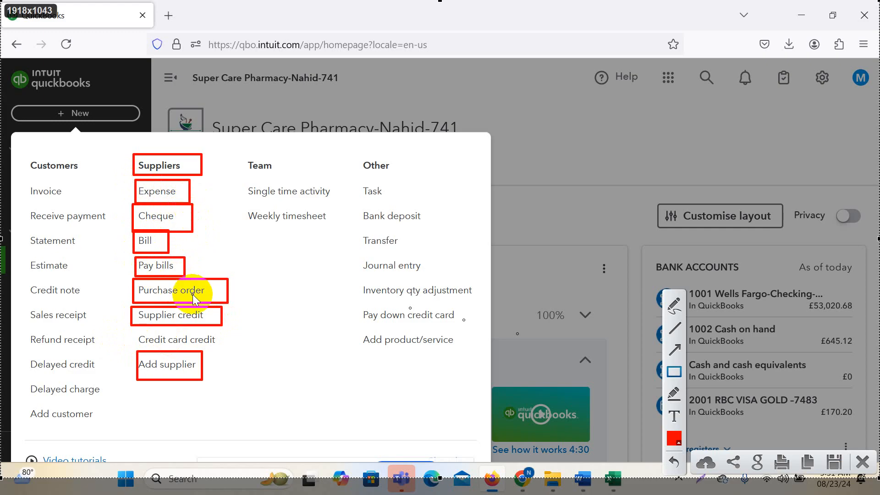
{"action": "left_click_drag", "start_coordinate": [128, 328], "coordinate": [239, 350]}
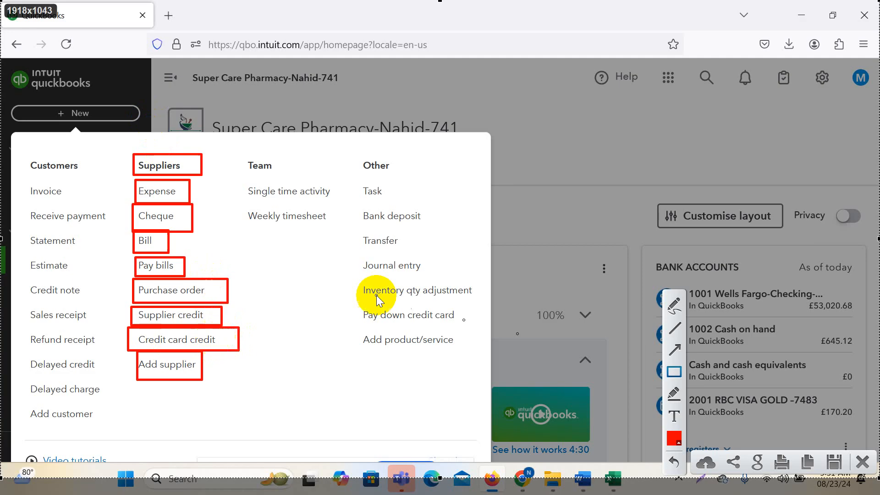
- Box the Other heading and its entries from Bank deposit to Add product/service, and close the capture without saving
{"action": "left_click_drag", "start_coordinate": [354, 153], "coordinate": [401, 174]}
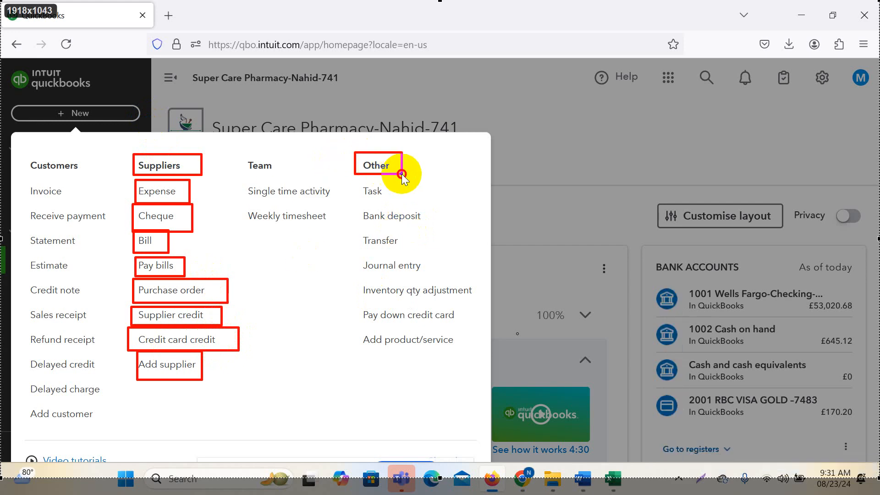
{"action": "left_click_drag", "start_coordinate": [344, 198], "coordinate": [484, 367]}
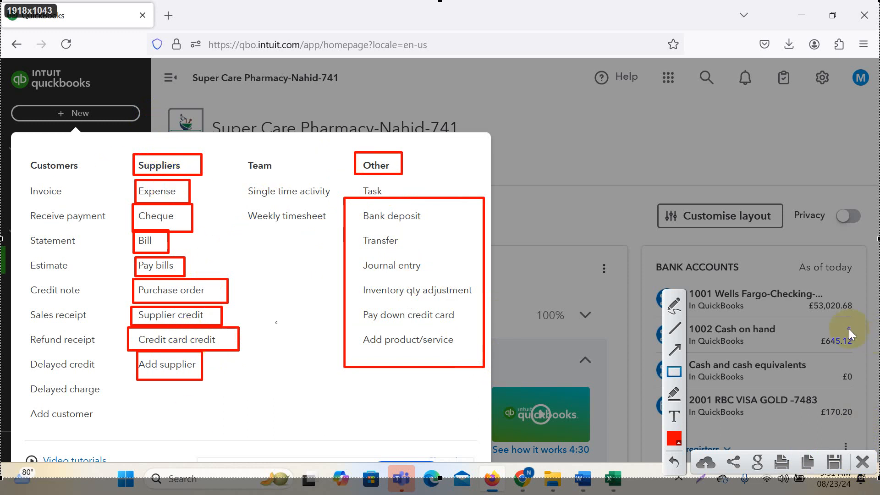
{"action": "left_click", "coordinate": [863, 462]}
{"action": "left_click", "coordinate": [850, 454]}
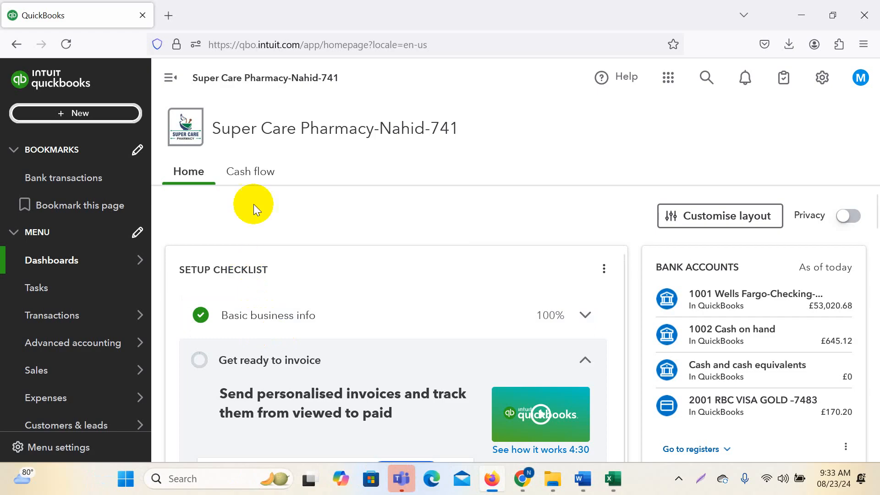
- Add a new supplier with the display name XYZ Pharma, leave the other contact and address fields empty, and save it
{"action": "left_click", "coordinate": [71, 111]}
{"action": "left_click", "coordinate": [200, 366]}
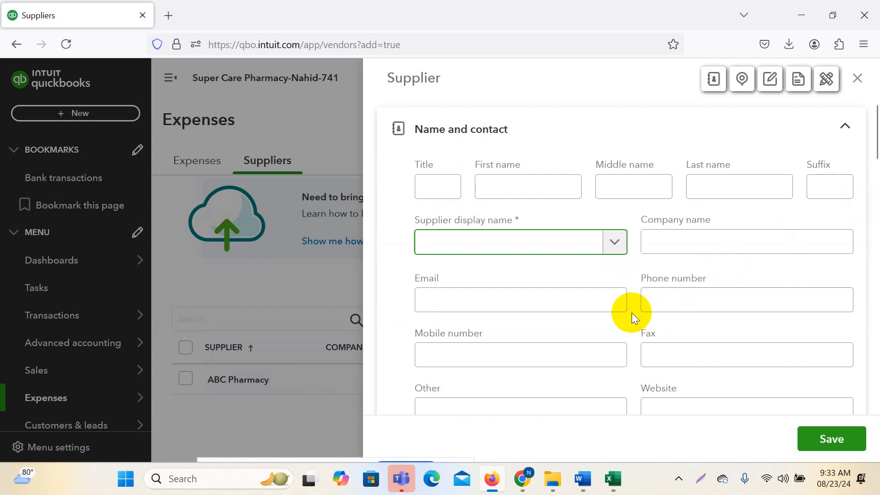
{"action": "left_click", "coordinate": [663, 292]}
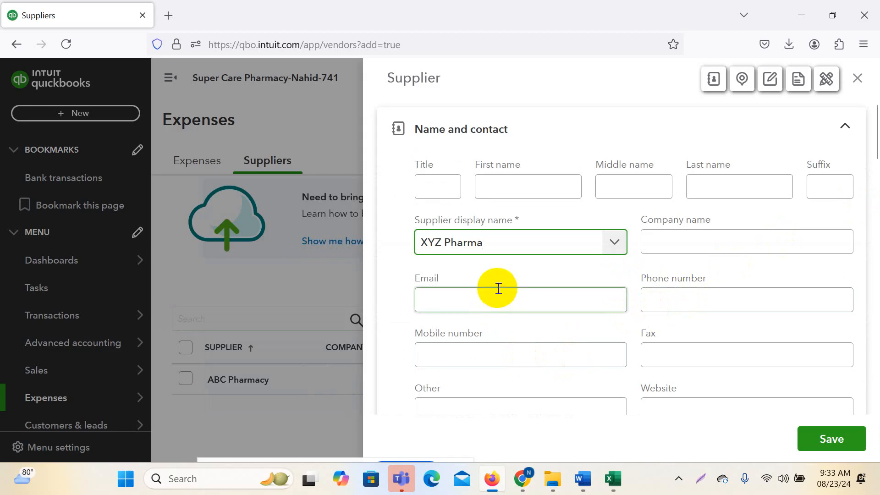
{"action": "scroll", "coordinate": [747, 315], "scroll_direction": "down", "scroll_amount": 10}
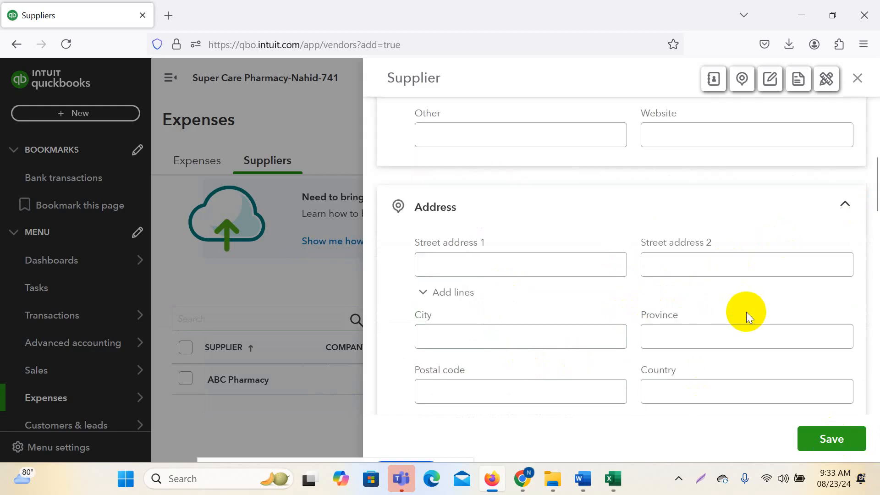
{"action": "scroll", "coordinate": [746, 317], "scroll_direction": "down", "scroll_amount": 5}
{"action": "scroll", "coordinate": [739, 318], "scroll_direction": "up", "scroll_amount": 15}
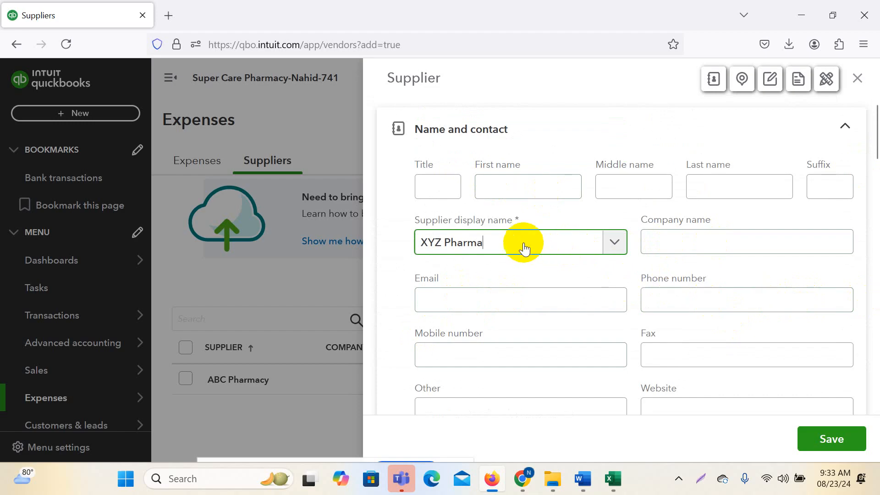
{"action": "left_click_drag", "start_coordinate": [525, 247], "coordinate": [202, 291]}
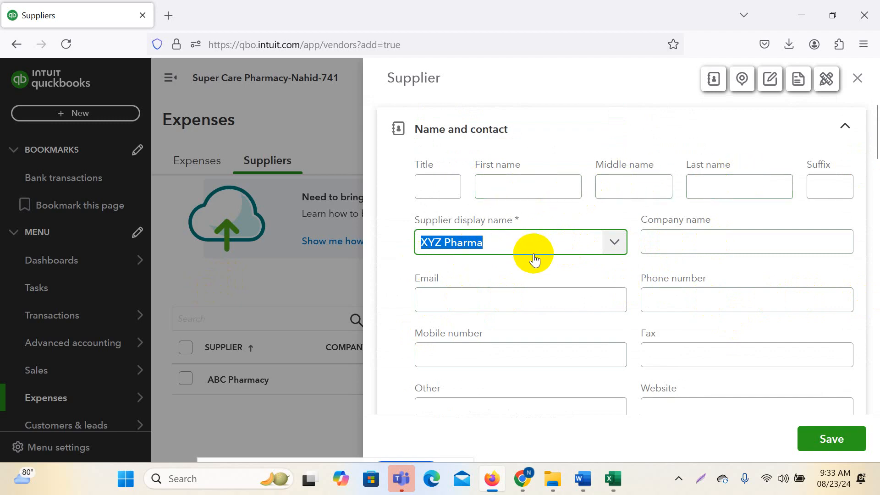
{"action": "left_click", "coordinate": [459, 245]}
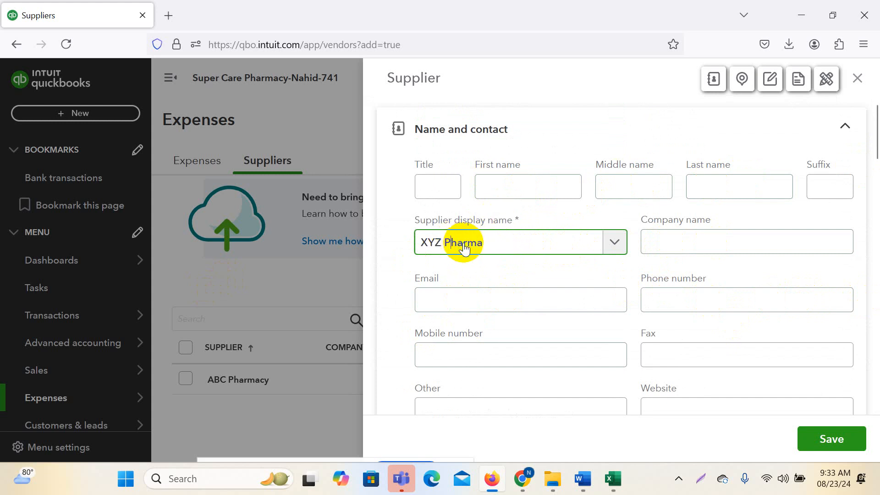
{"action": "left_click", "coordinate": [464, 245]}
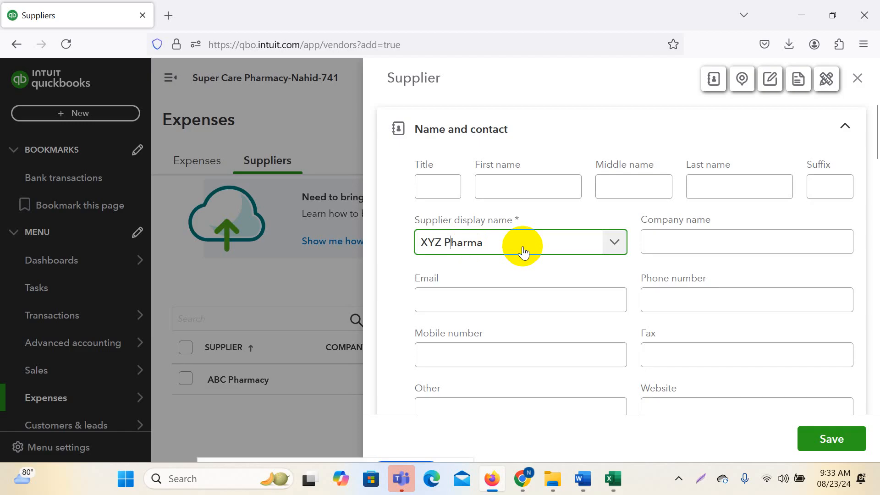
{"action": "left_click", "coordinate": [832, 436]}
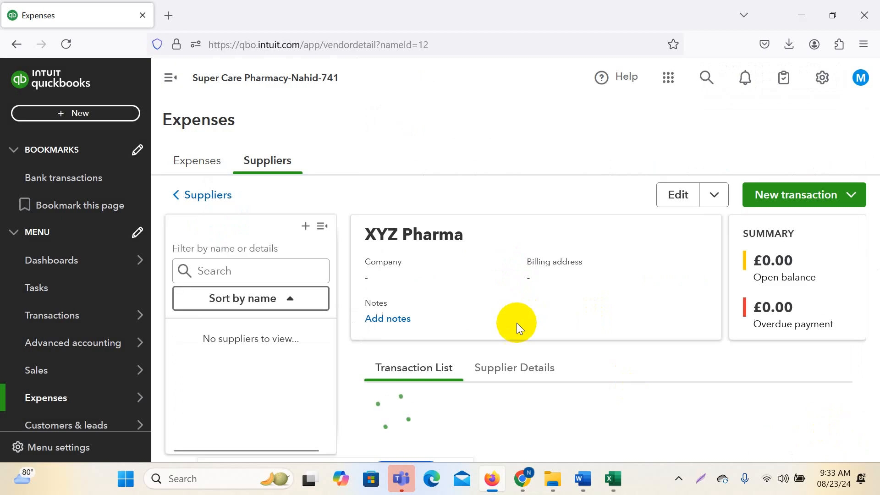
- Check the suppliers list for the XYZ Pharma entry and dismiss the banner about bringing suppliers into QuickBooks
{"action": "left_click", "coordinate": [264, 168]}
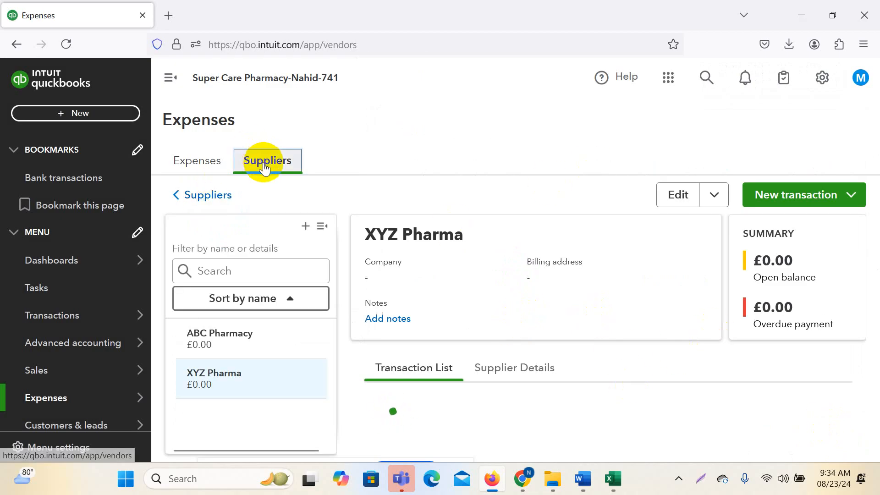
{"action": "scroll", "coordinate": [389, 390], "scroll_direction": "down", "scroll_amount": 4}
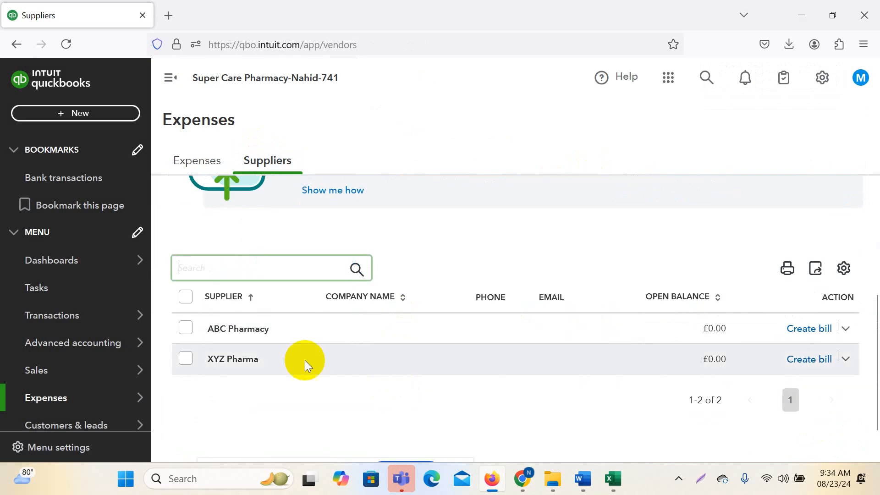
{"action": "scroll", "coordinate": [729, 364], "scroll_direction": "up", "scroll_amount": 4}
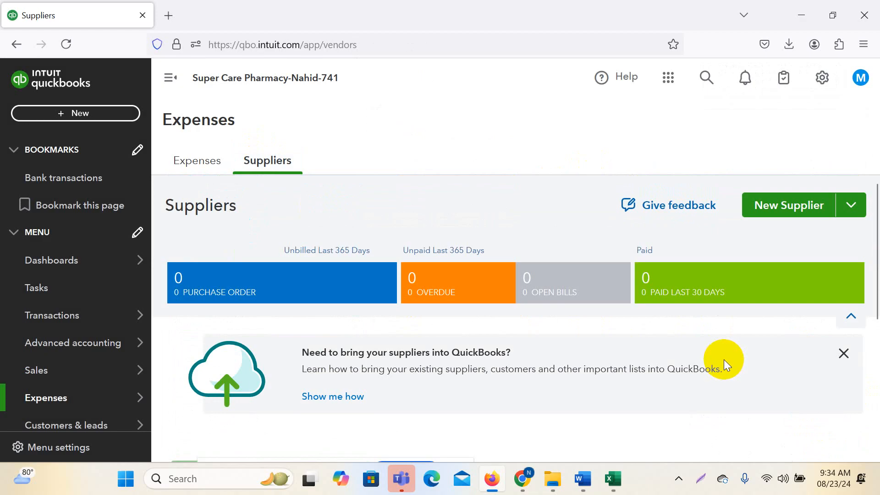
{"action": "left_click", "coordinate": [844, 353]}
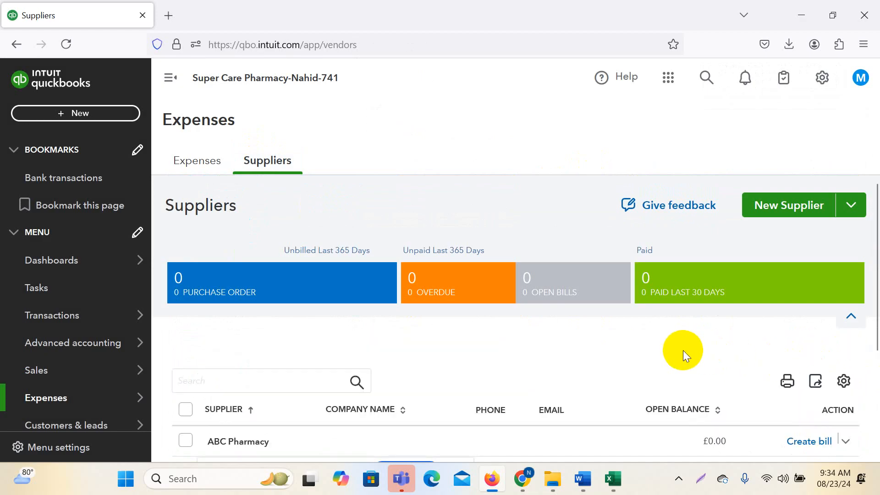
- Start a supplier import and download the sample file offered for it
{"action": "left_click", "coordinate": [852, 207]}
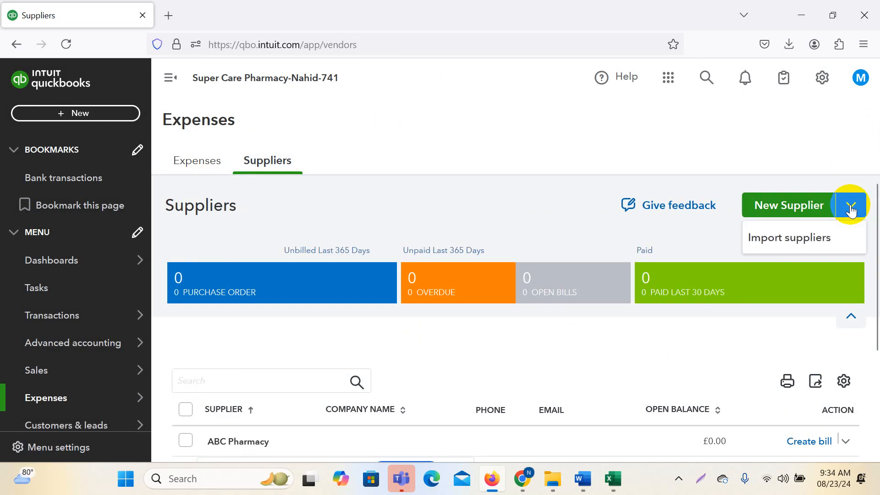
{"action": "left_click", "coordinate": [784, 238]}
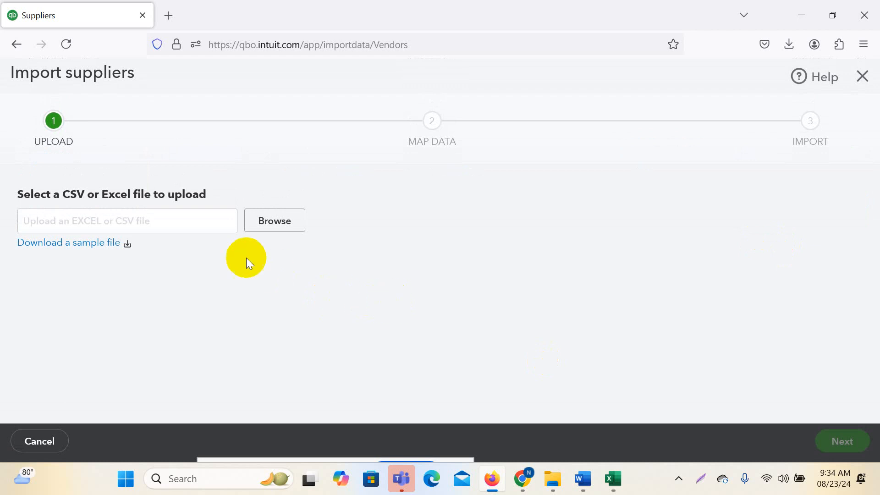
{"action": "left_click", "coordinate": [92, 244]}
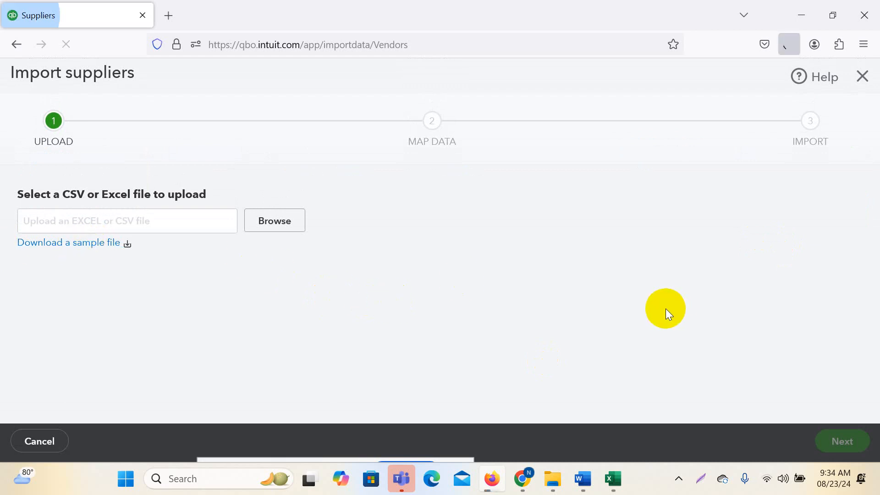
- Open the downloaded vendor sample file in Excel and enable editing
{"action": "left_click", "coordinate": [585, 83]}
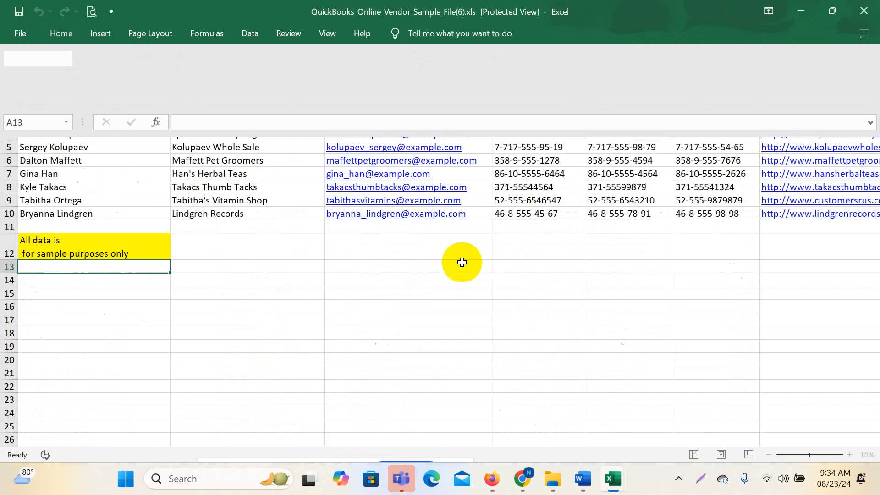
{"action": "left_click", "coordinate": [477, 288]}
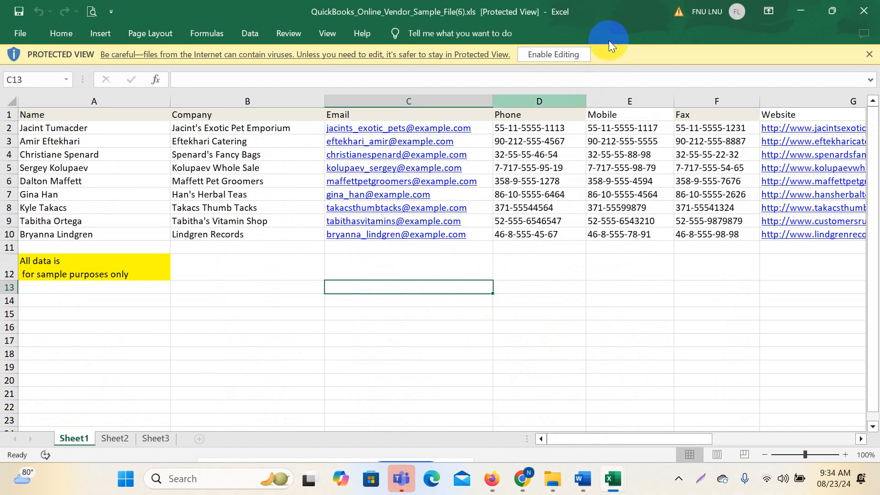
{"action": "left_click", "coordinate": [573, 56]}
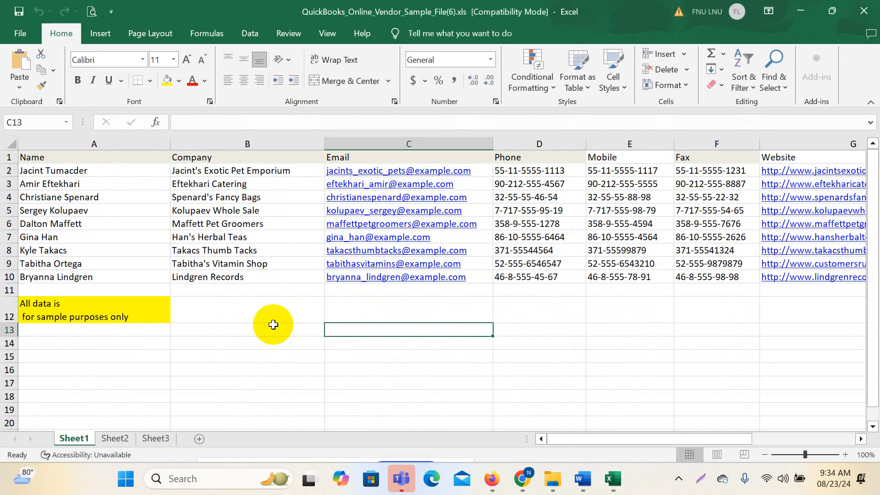
- Examine the columns of the vendor sample file from Name and Company across to Tax Id Number
{"action": "left_click", "coordinate": [271, 326]}
{"action": "left_click", "coordinate": [85, 202]}
{"action": "left_click", "coordinate": [257, 209]}
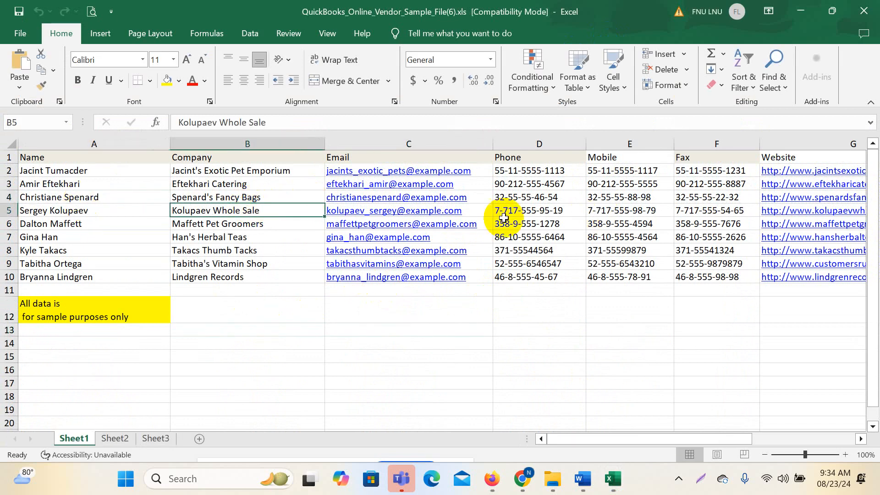
{"action": "key", "text": "Right"}
{"action": "key", "text": "Right"}
{"action": "key", "text": "Right"}
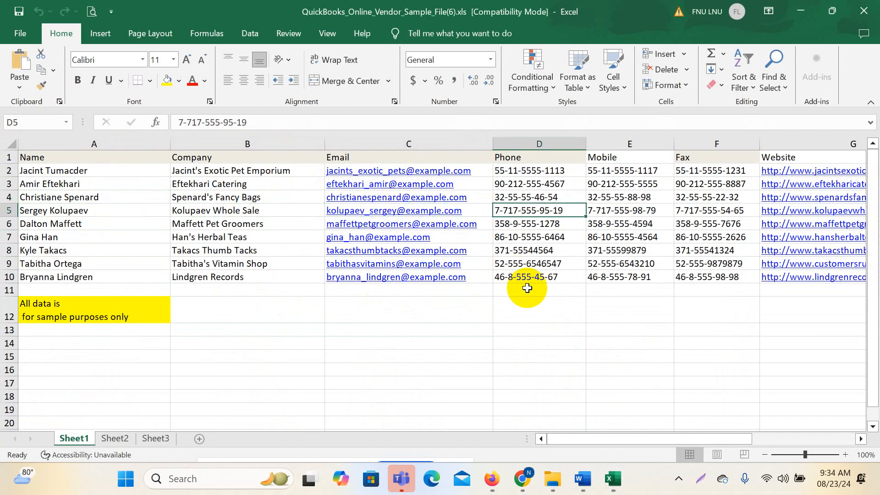
{"action": "key", "text": "Right"}
{"action": "key", "text": "Right"}
{"action": "key", "text": "Right"}
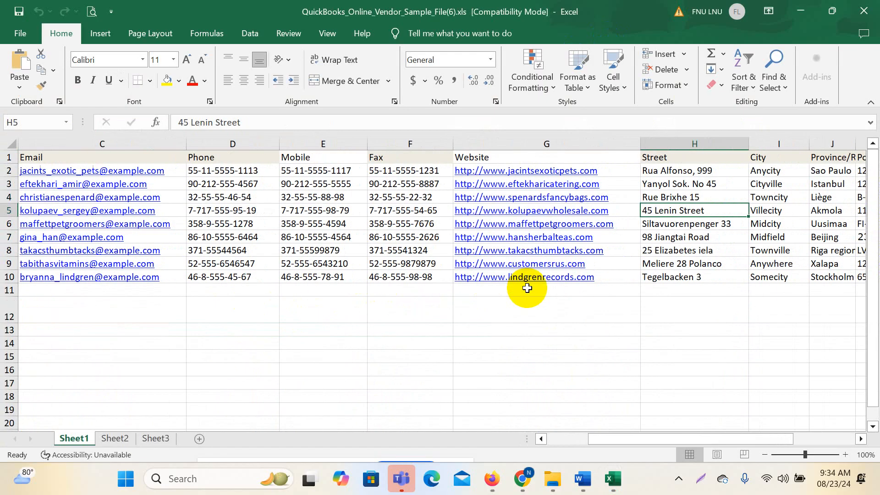
{"action": "key", "text": "Right"}
{"action": "key", "text": "Right"}
{"action": "key", "text": "Right"}
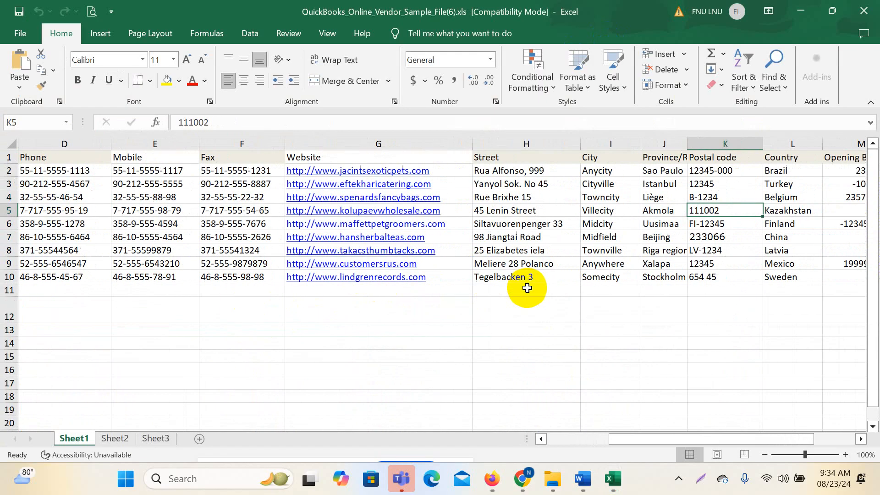
{"action": "key", "text": "Right"}
{"action": "key", "text": "Right"}
{"action": "key", "text": "Right"}
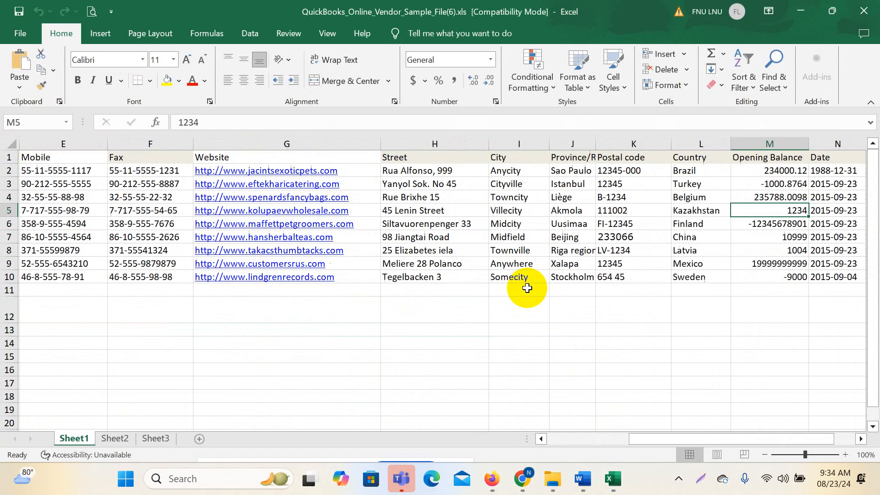
{"action": "key", "text": "Right"}
{"action": "key", "text": "Right"}
{"action": "key", "text": "Right"}
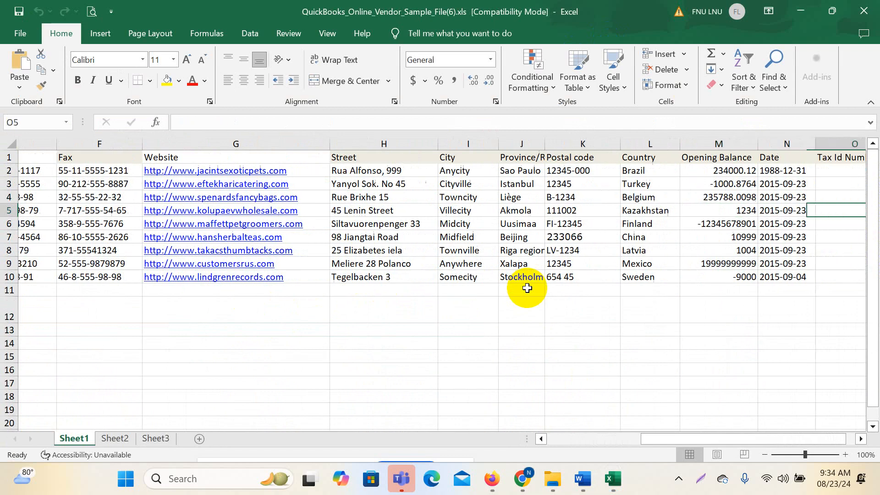
- Switch to the Google Meet window in Chrome, mute the speaking participant, and return to the vendor sample file in Excel
{"action": "mouse_move", "coordinate": [522, 486]}
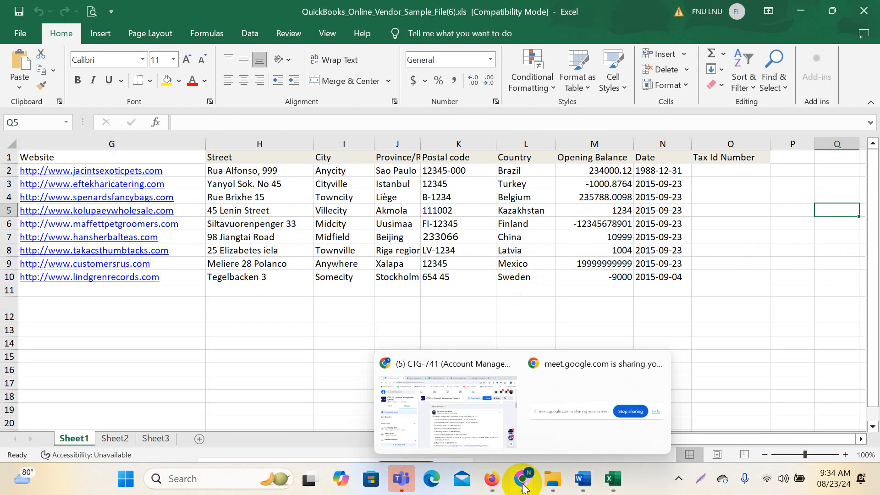
{"action": "left_click", "coordinate": [436, 378]}
{"action": "left_click", "coordinate": [681, 5]}
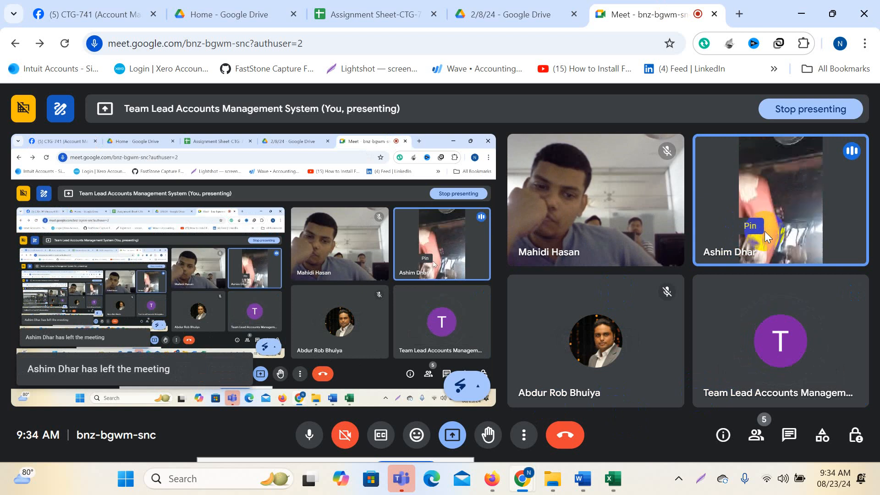
{"action": "left_click", "coordinate": [781, 199]}
{"action": "left_click", "coordinate": [536, 301]}
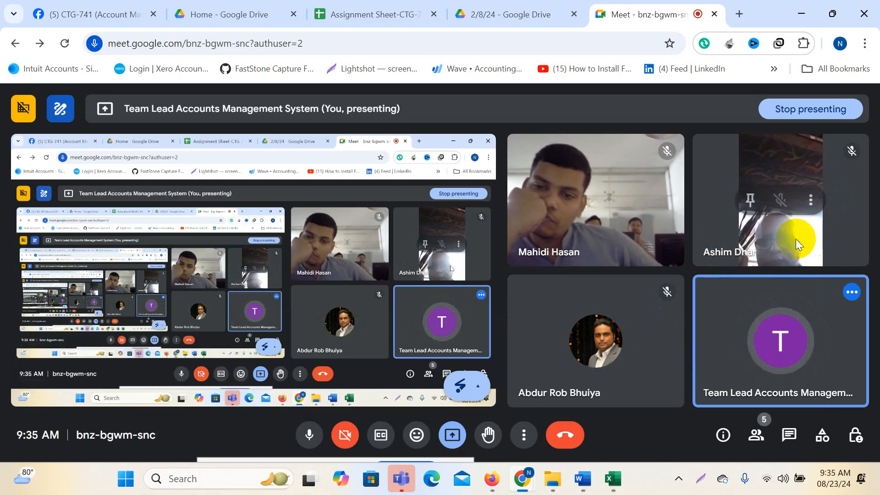
{"action": "left_click", "coordinate": [801, 14]}
- Highlight the sample supplier rows below the headers, from the Name column through Tax Id Number, to inspect them
{"action": "mouse_move", "coordinate": [477, 489]}
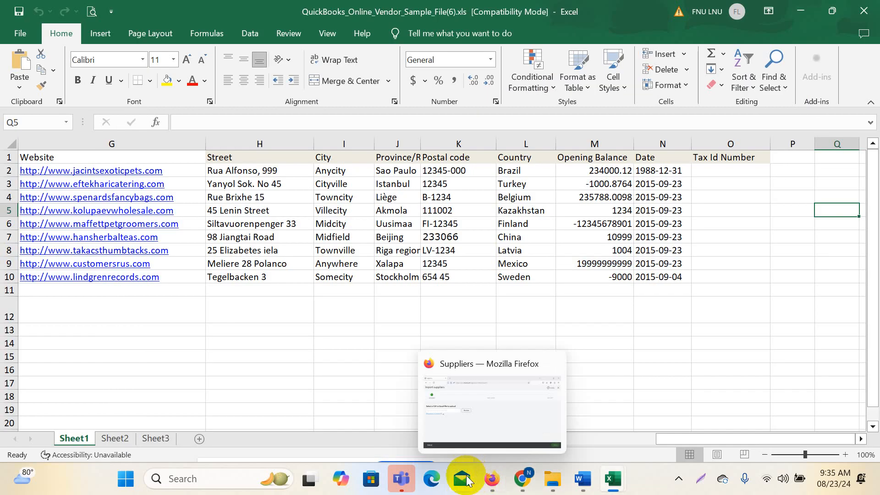
{"action": "left_click", "coordinate": [742, 310]}
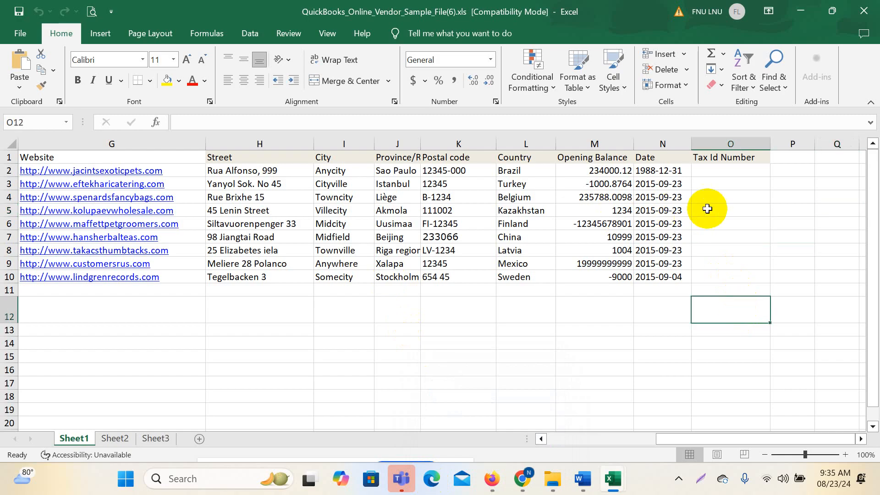
{"action": "left_click", "coordinate": [664, 171]}
{"action": "left_click", "coordinate": [727, 272]}
{"action": "left_click_drag", "start_coordinate": [731, 357], "coordinate": [19, 171]}
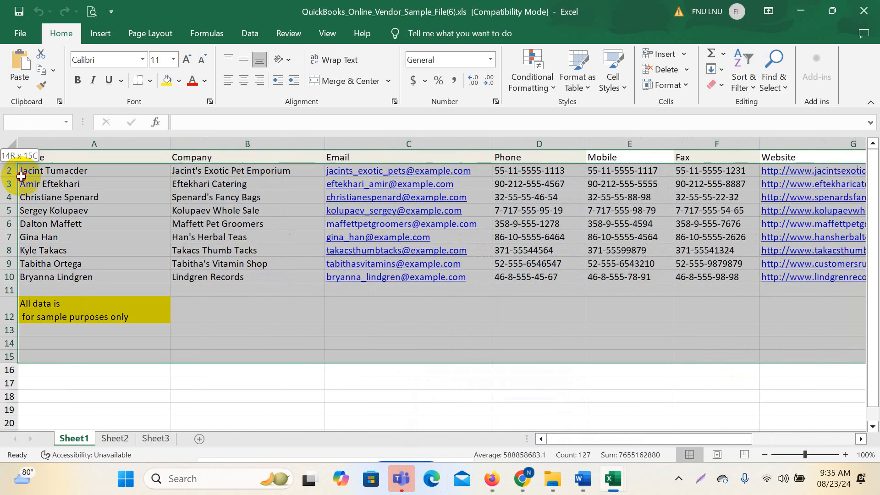
{"action": "left_click", "coordinate": [518, 305]}
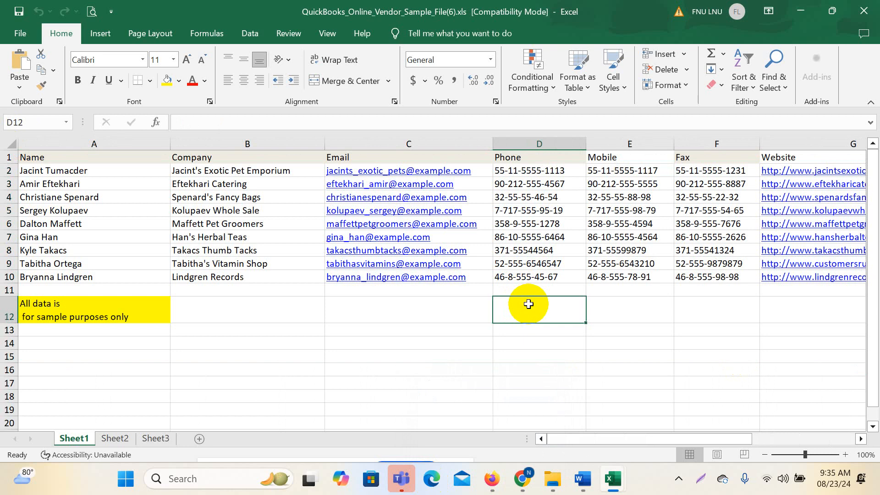
- Review the remaining columns of the sheet and highlight the Opening Balance entries in M2:M10
{"action": "key", "text": "Right"}
{"action": "key", "text": "Right"}
{"action": "key", "text": "Right"}
{"action": "key", "text": "Right"}
{"action": "key", "text": "Right"}
{"action": "key", "text": "Right"}
{"action": "key", "text": "Right"}
{"action": "key", "text": "Right"}
{"action": "key", "text": "Right"}
{"action": "key", "text": "Right"}
{"action": "key", "text": "Right"}
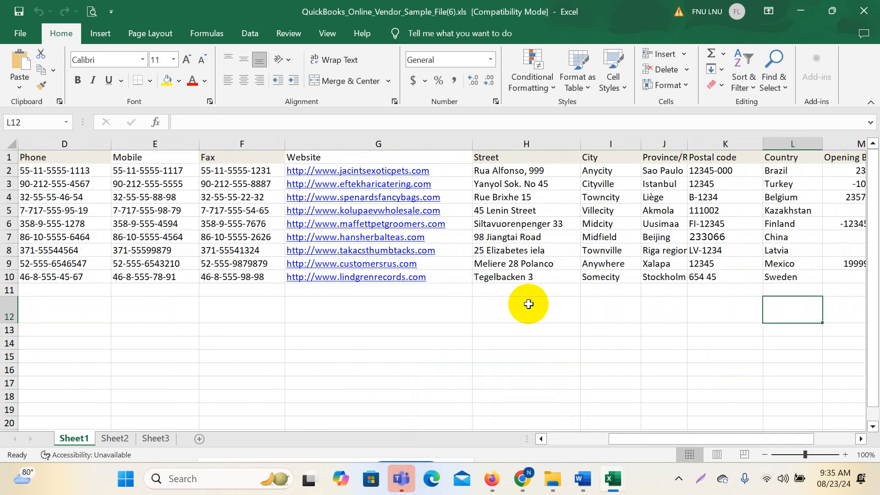
{"action": "key", "text": "Right"}
{"action": "key", "text": "Right"}
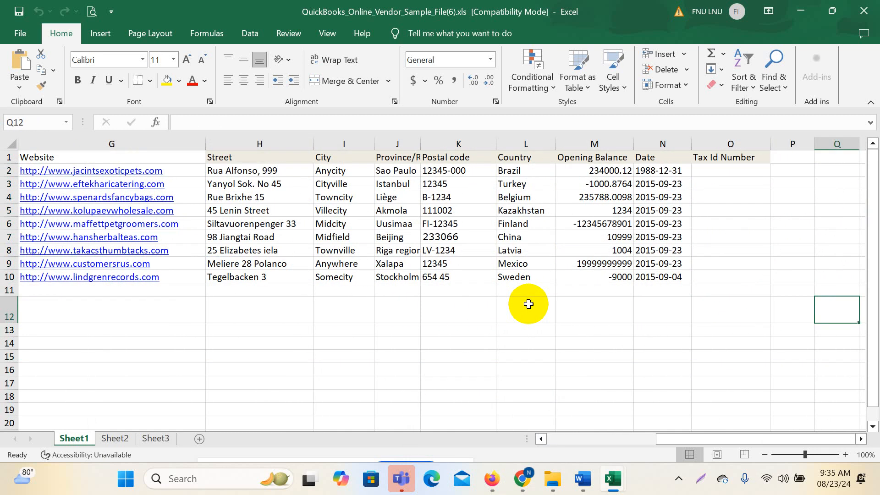
{"action": "left_click_drag", "start_coordinate": [591, 168], "coordinate": [613, 280]}
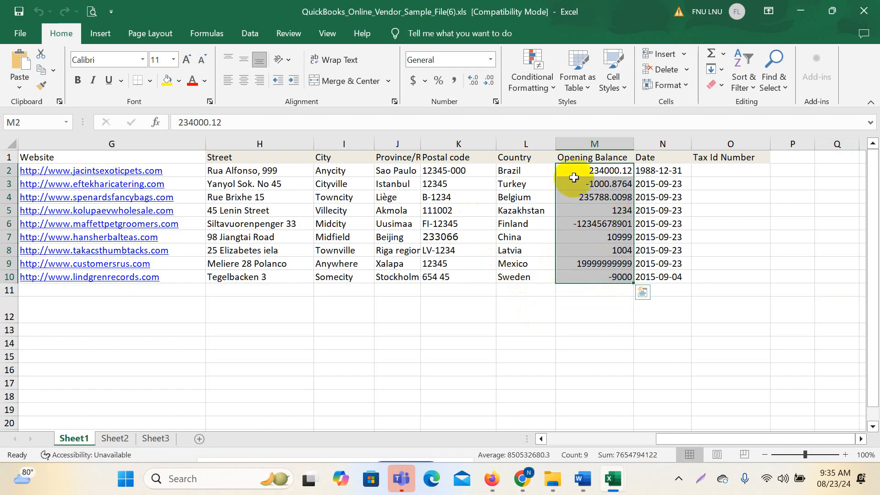
{"action": "left_click_drag", "start_coordinate": [574, 177], "coordinate": [580, 275]}
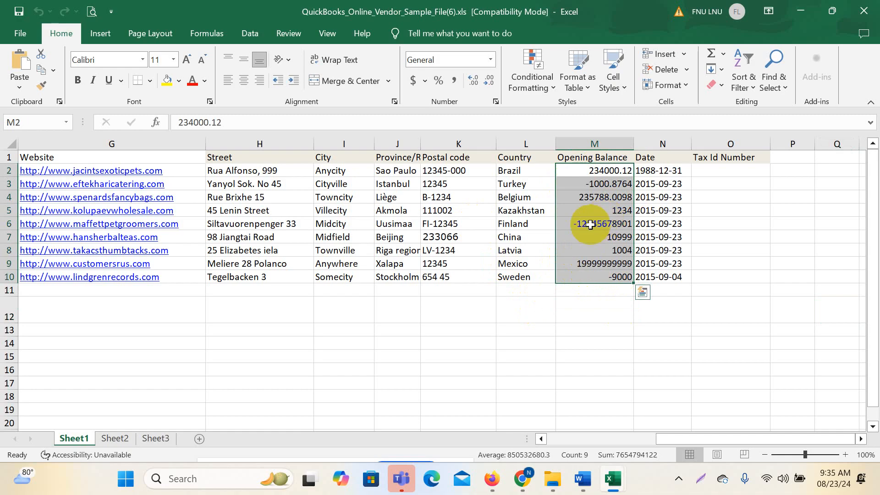
- Clear all sample data from rows 2 to 14, keeping only the header row
{"action": "left_click_drag", "start_coordinate": [717, 439], "coordinate": [338, 454]}
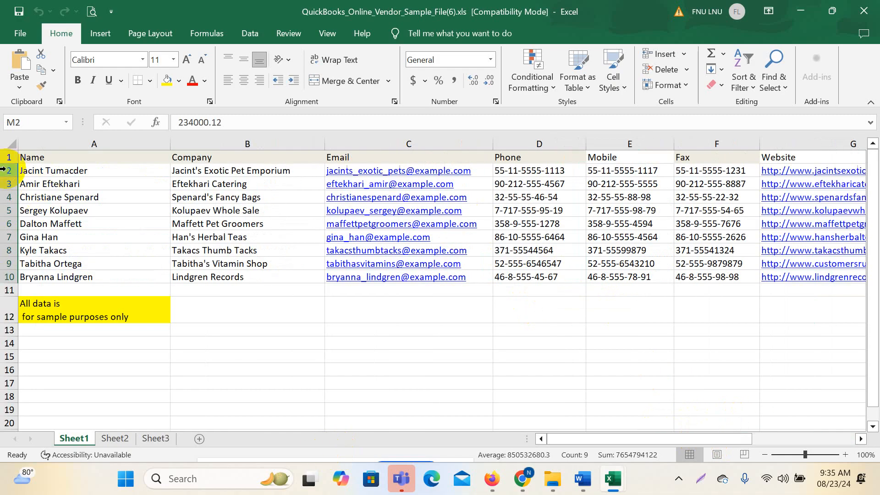
{"action": "left_click_drag", "start_coordinate": [3, 170], "coordinate": [49, 330]}
{"action": "key", "text": "Delete"}
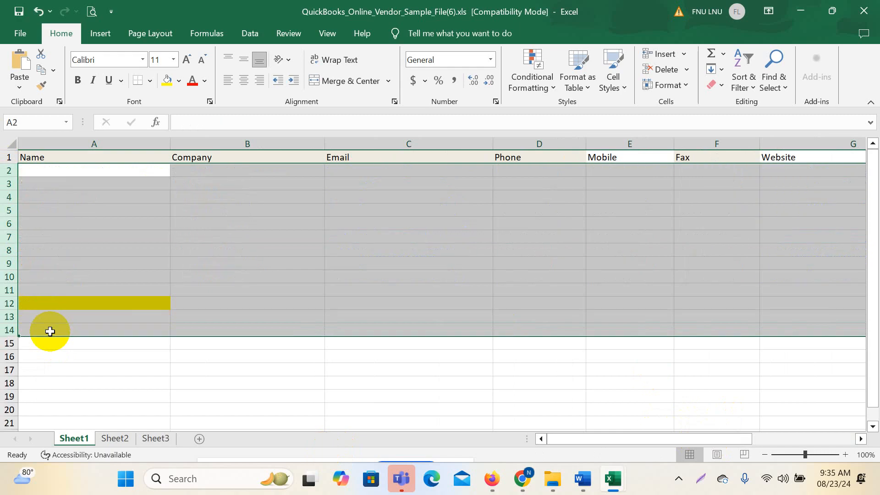
{"action": "left_click", "coordinate": [206, 318]}
{"action": "left_click", "coordinate": [375, 289]}
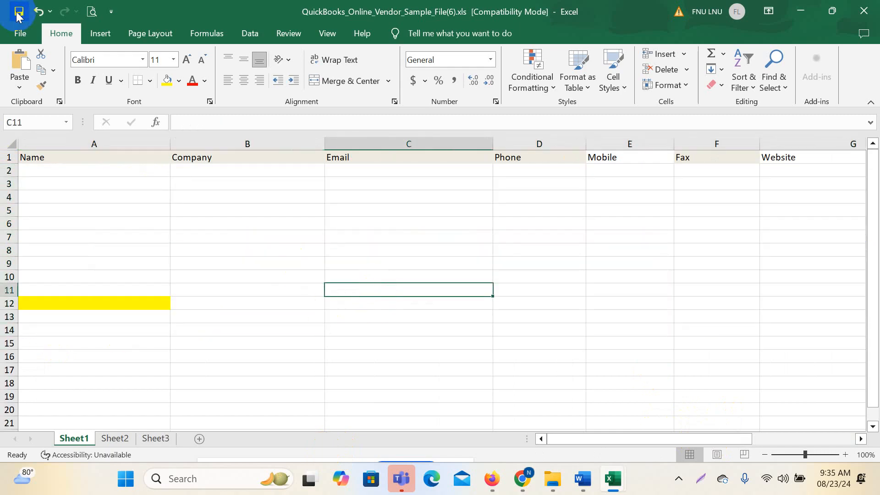
- Save the workbook in its current format and turn off the compatibility check on saving
{"action": "key", "text": "ctrl+s"}
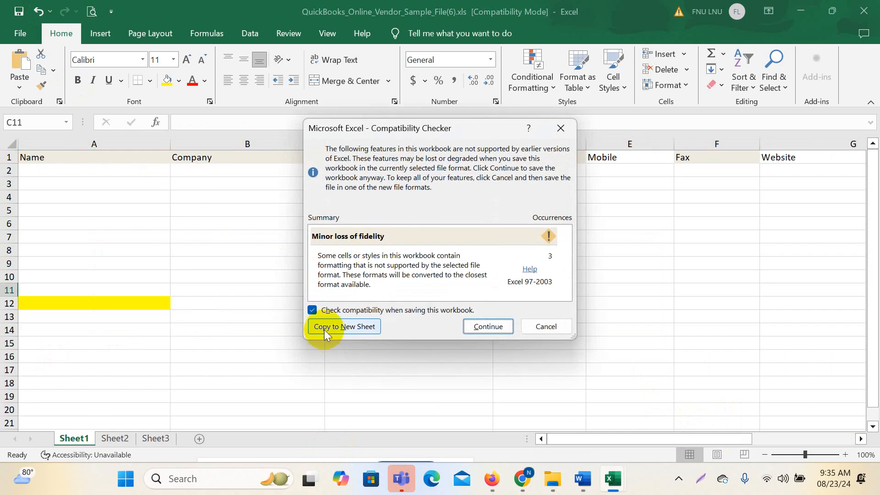
{"action": "left_click", "coordinate": [312, 310]}
{"action": "left_click", "coordinate": [486, 329]}
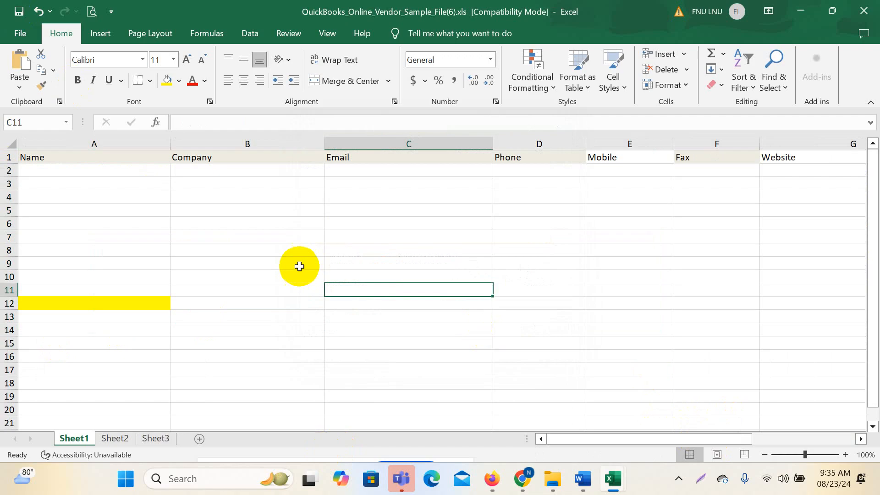
{"action": "left_click", "coordinate": [259, 198]}
{"action": "key", "text": "Left"}
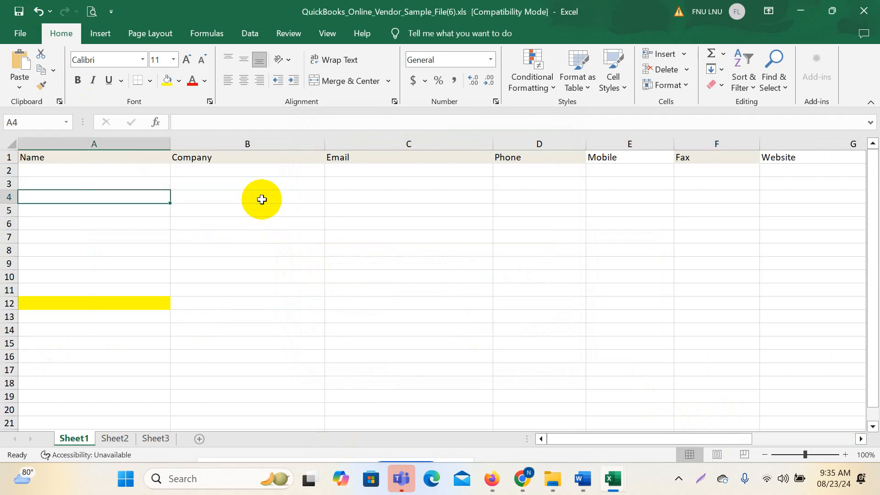
{"action": "left_click", "coordinate": [298, 209]}
{"action": "left_click", "coordinate": [407, 263]}
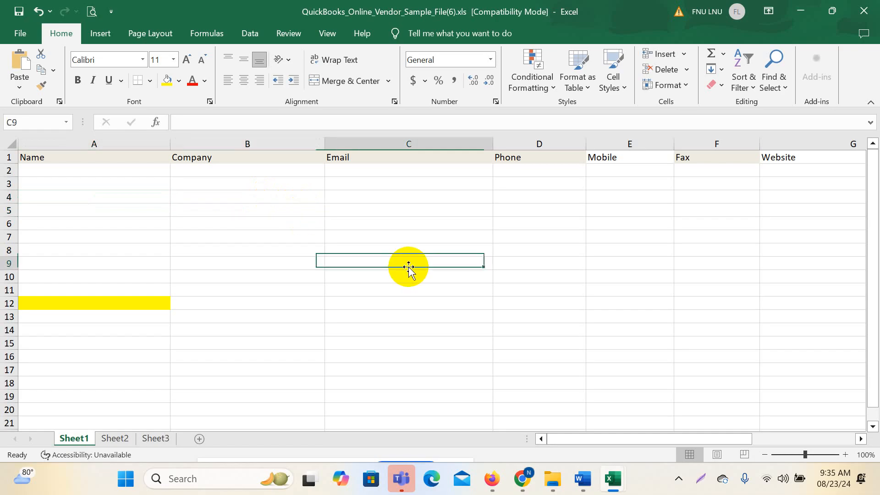
- Switch to the supplier import page in Firefox and browse for the upload file in the QuickBooks Practice Exam folder
{"action": "mouse_move", "coordinate": [499, 484]}
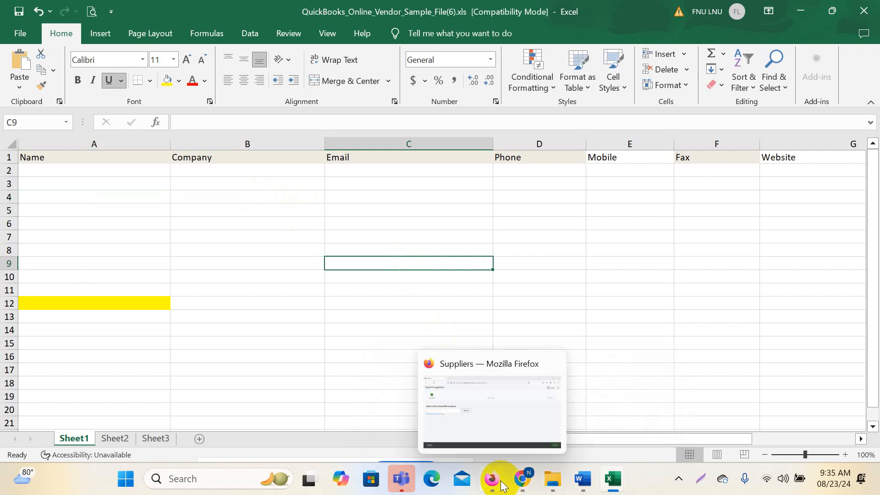
{"action": "left_click", "coordinate": [486, 408]}
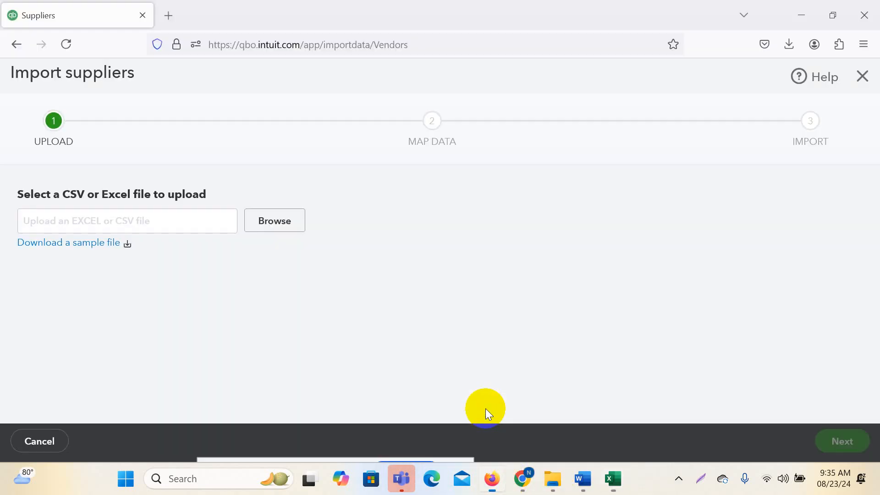
{"action": "left_click", "coordinate": [290, 219]}
{"action": "scroll", "coordinate": [485, 169], "scroll_direction": "down", "scroll_amount": 2}
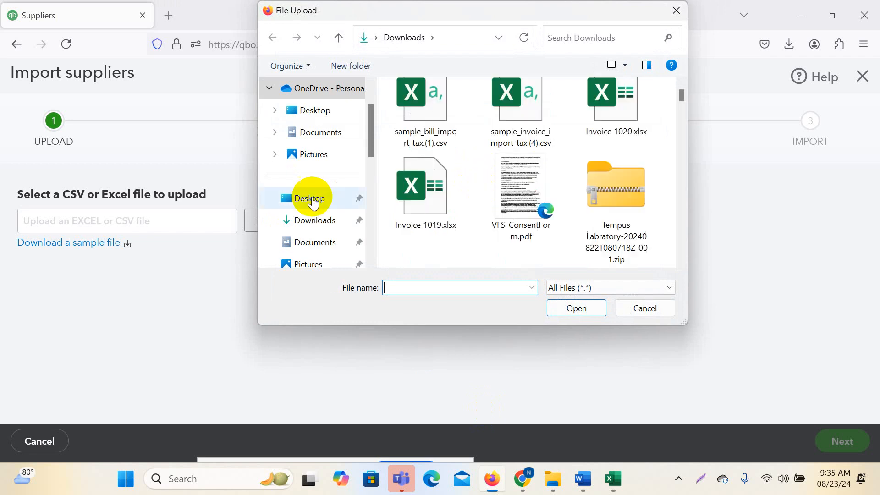
{"action": "scroll", "coordinate": [314, 203], "scroll_direction": "down", "scroll_amount": 5}
{"action": "left_click", "coordinate": [354, 202]}
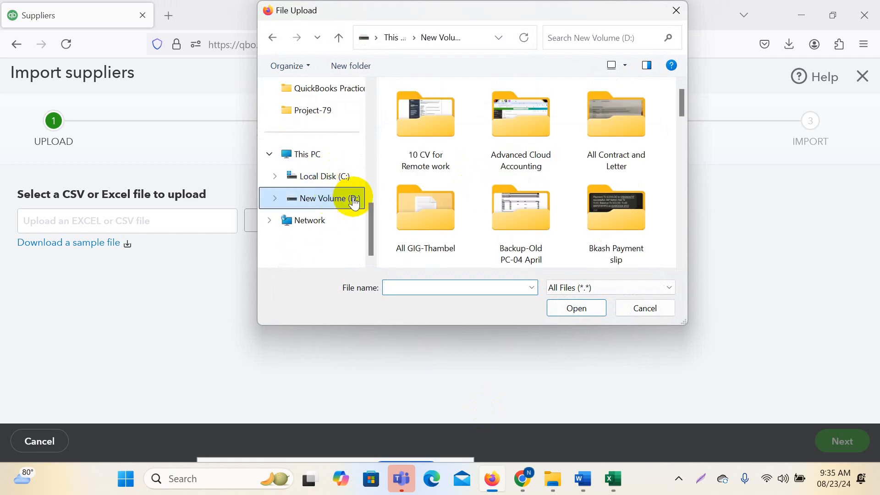
{"action": "left_click", "coordinate": [331, 88]}
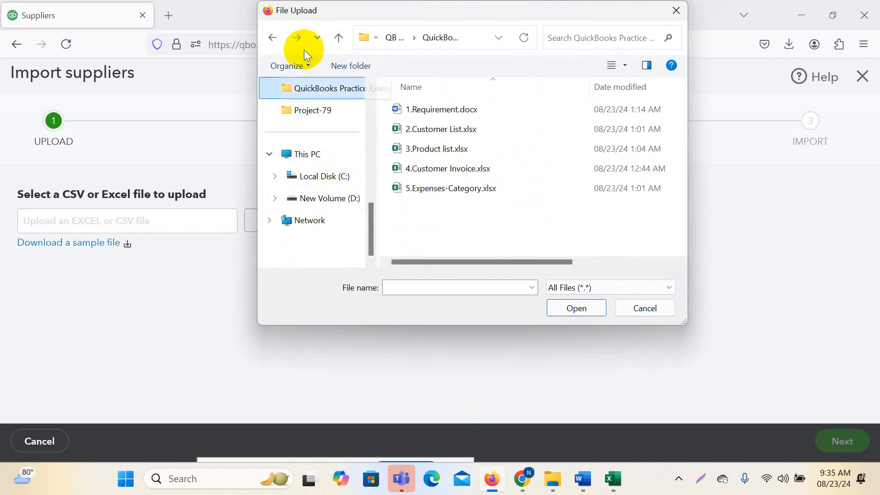
- Choose Supplier list.xlsx from the QB-Super Care Pharmacy folder as the supplier file to upload
{"action": "left_click", "coordinate": [341, 37]}
{"action": "scroll", "coordinate": [469, 180], "scroll_direction": "down", "scroll_amount": 1}
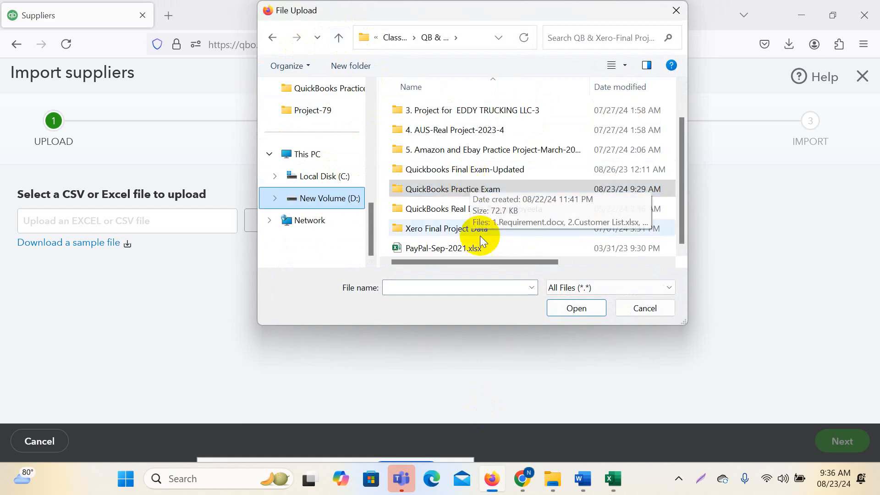
{"action": "left_click", "coordinate": [339, 38]}
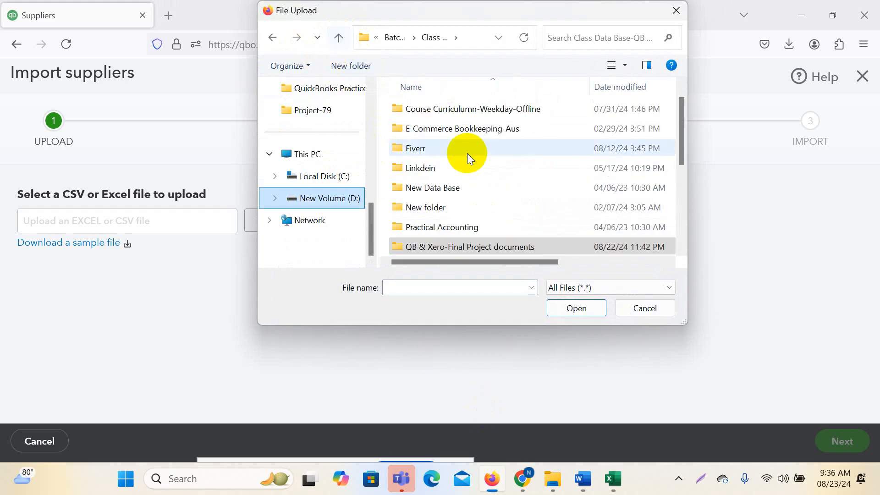
{"action": "scroll", "coordinate": [491, 215], "scroll_direction": "down", "scroll_amount": 3}
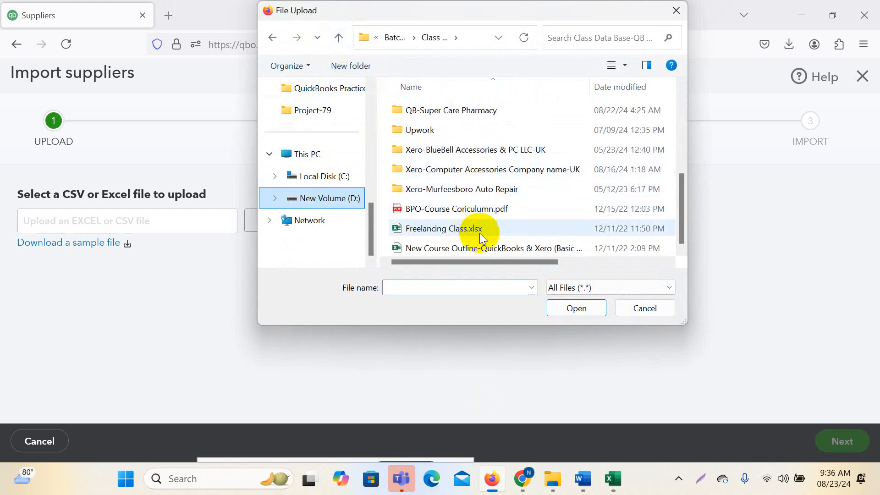
{"action": "double_click", "coordinate": [466, 111]}
{"action": "scroll", "coordinate": [510, 194], "scroll_direction": "down", "scroll_amount": 10}
{"action": "left_click", "coordinate": [435, 228]}
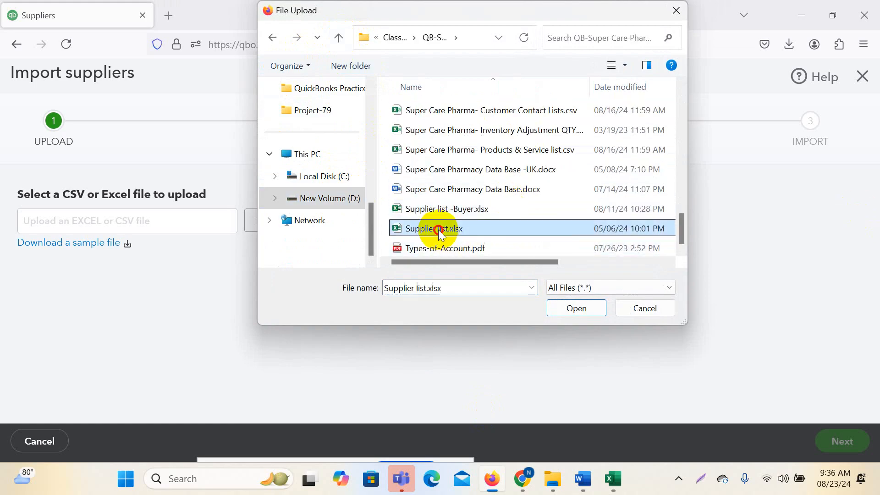
{"action": "left_click", "coordinate": [574, 312]}
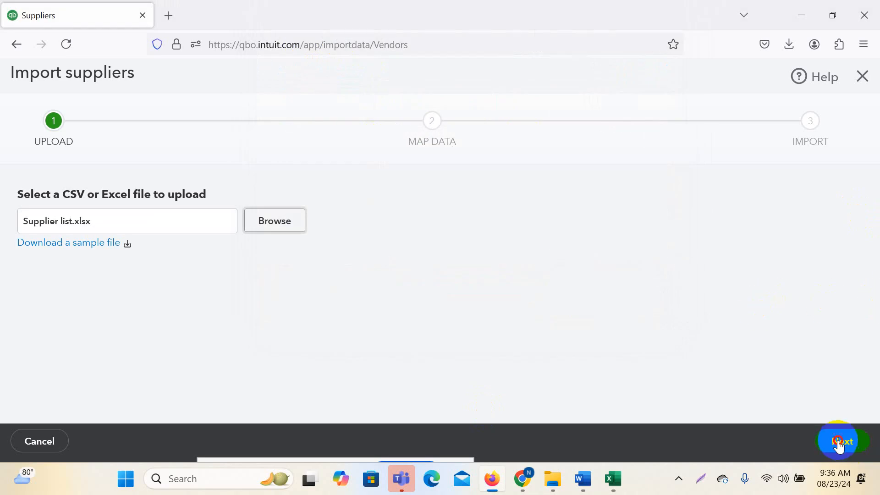
- Continue to the data mapping stage and review how the supplier file's columns match the QuickBooks fields
{"action": "left_click", "coordinate": [840, 443]}
{"action": "scroll", "coordinate": [184, 284], "scroll_direction": "down", "scroll_amount": 5}
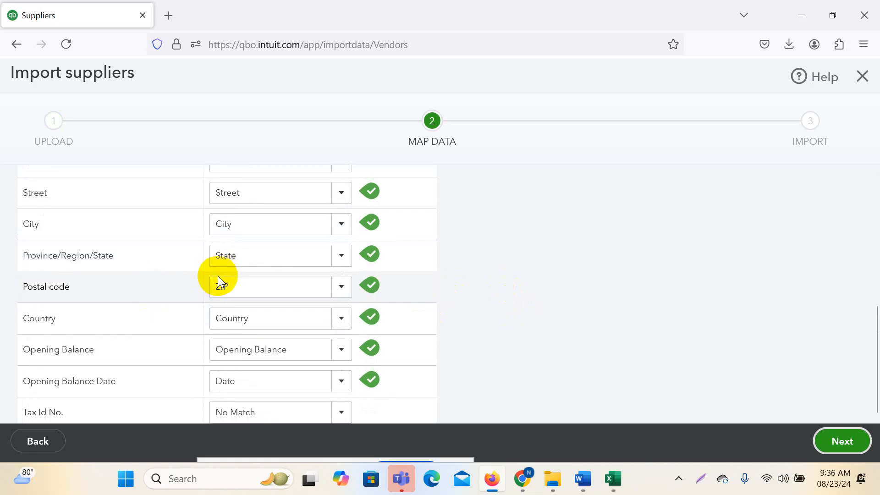
{"action": "scroll", "coordinate": [218, 276], "scroll_direction": "up", "scroll_amount": 5}
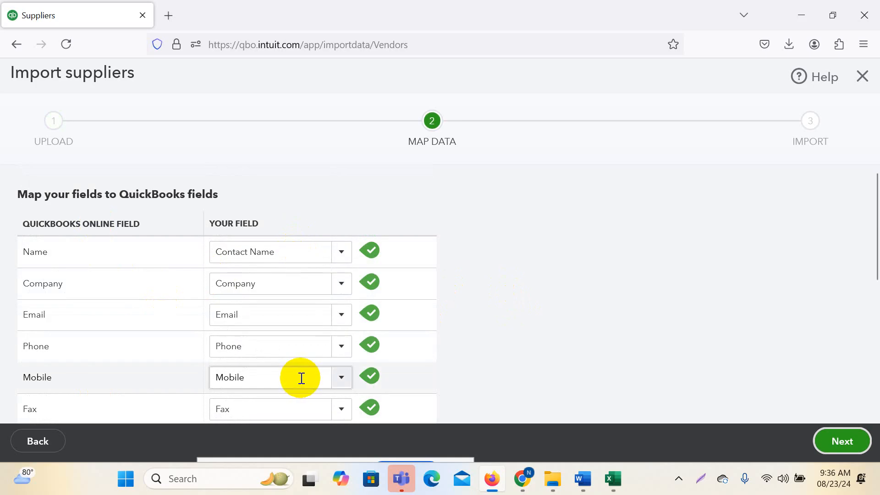
{"action": "scroll", "coordinate": [301, 378], "scroll_direction": "down", "scroll_amount": 1}
{"action": "scroll", "coordinate": [301, 312], "scroll_direction": "up", "scroll_amount": 1}
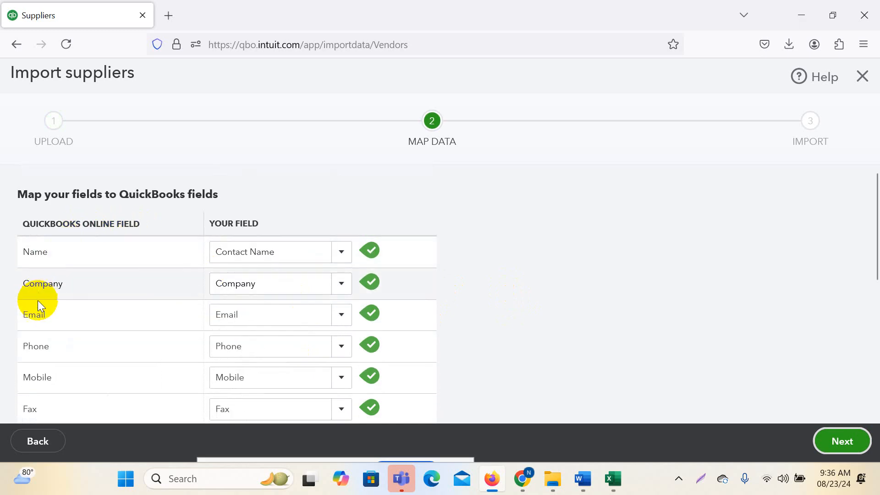
{"action": "scroll", "coordinate": [70, 235], "scroll_direction": "down", "scroll_amount": 6}
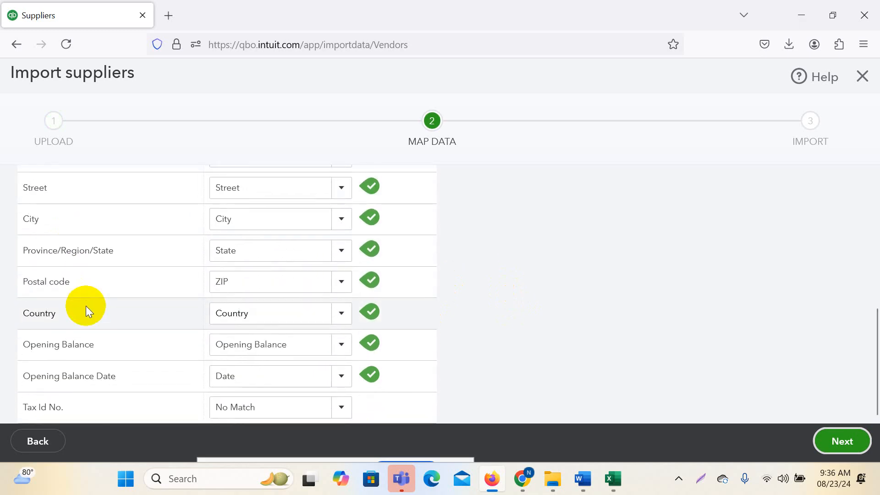
{"action": "scroll", "coordinate": [86, 306], "scroll_direction": "up", "scroll_amount": 6}
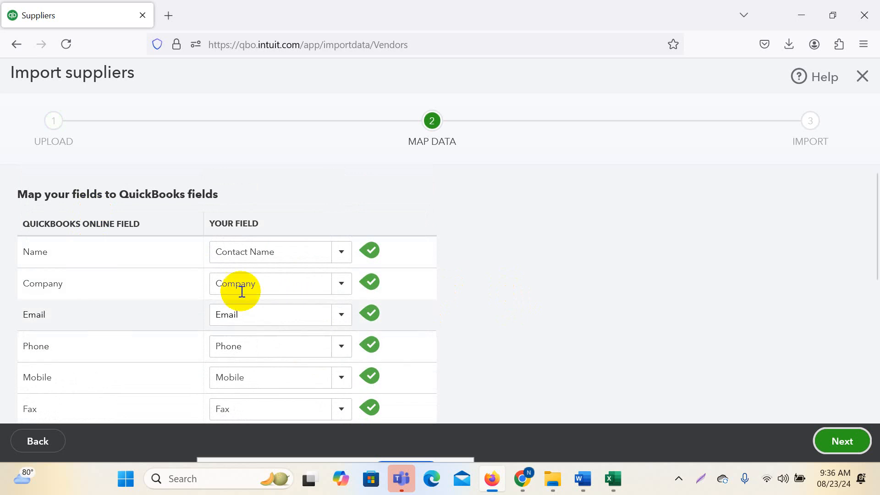
{"action": "scroll", "coordinate": [288, 331], "scroll_direction": "down", "scroll_amount": 3}
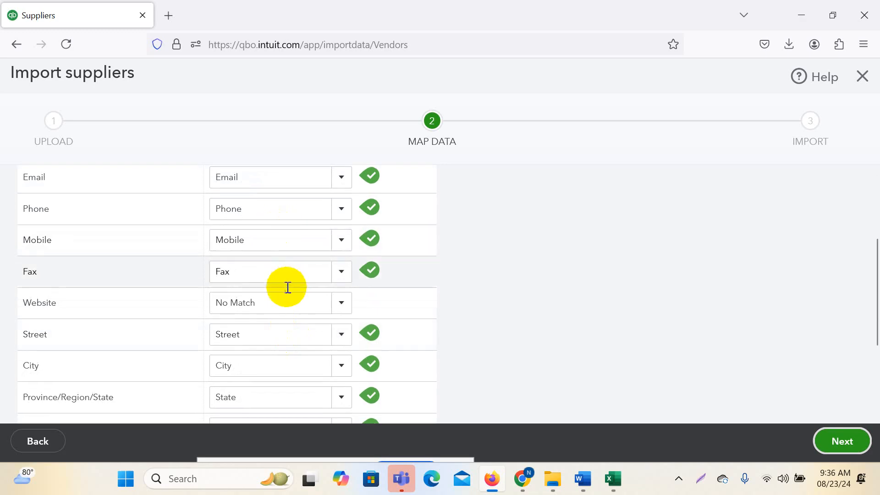
{"action": "scroll", "coordinate": [288, 287], "scroll_direction": "up", "scroll_amount": 3}
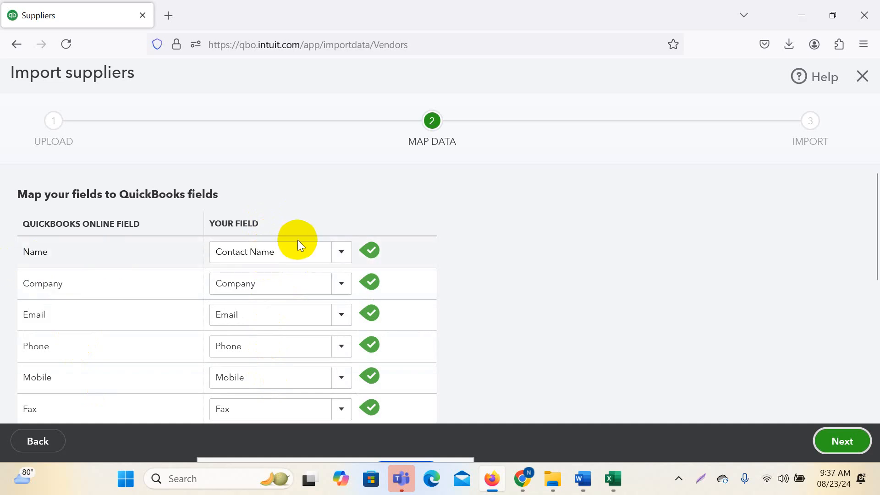
- Check the column choices for the Name field, keep Contact Name, and import all the listed suppliers
{"action": "left_click", "coordinate": [341, 253]}
{"action": "scroll", "coordinate": [262, 359], "scroll_direction": "down", "scroll_amount": 2}
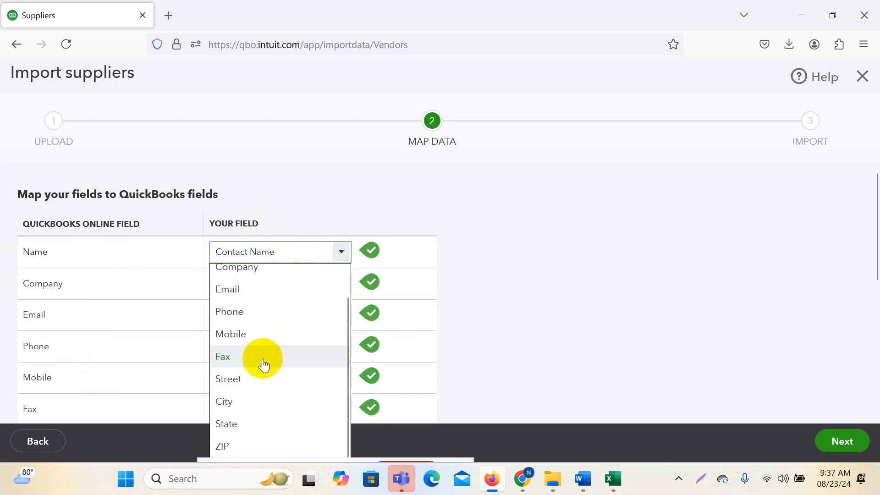
{"action": "scroll", "coordinate": [266, 348], "scroll_direction": "up", "scroll_amount": 2}
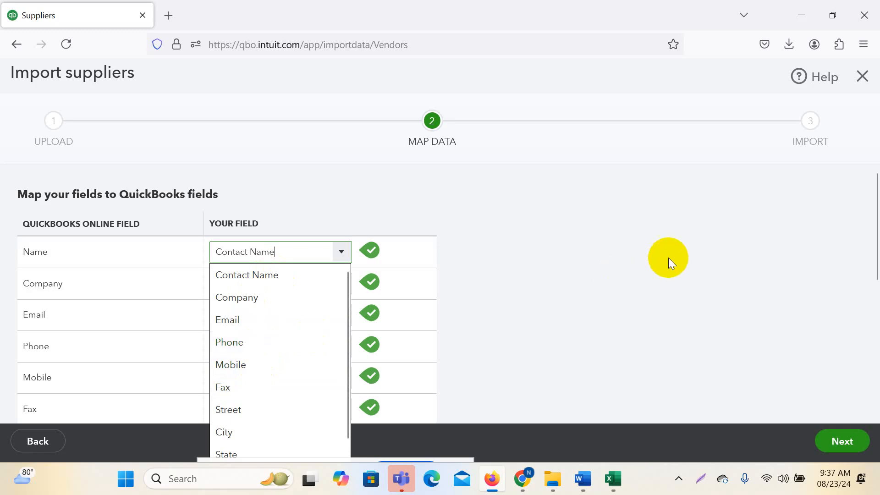
{"action": "left_click", "coordinate": [674, 271]}
{"action": "left_click", "coordinate": [843, 442]}
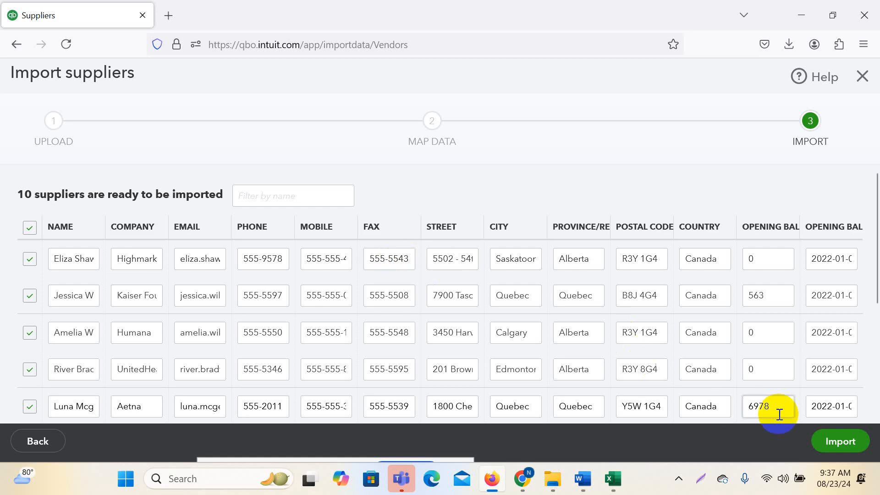
{"action": "left_click", "coordinate": [837, 441]}
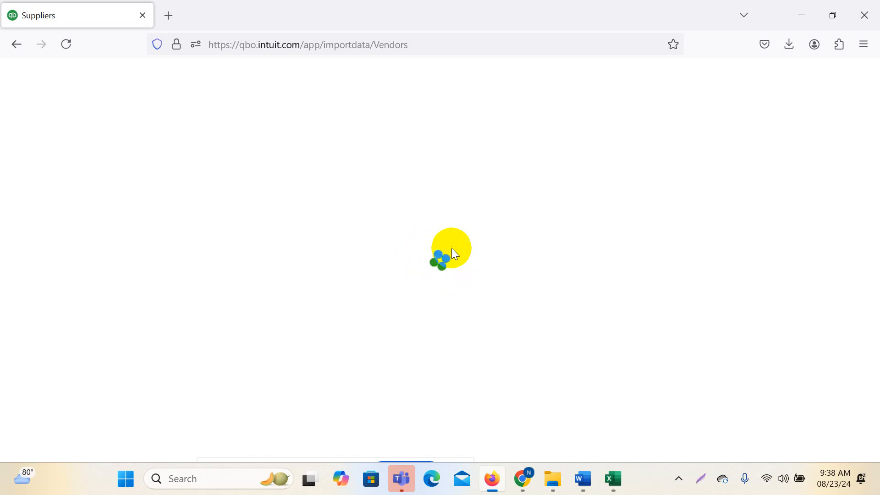
{"action": "key", "text": "super+r"}
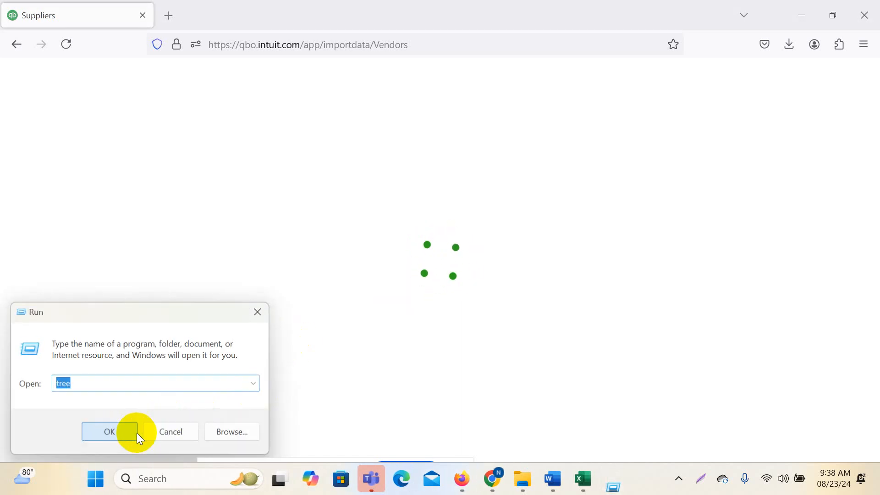
{"action": "left_click", "coordinate": [134, 431]}
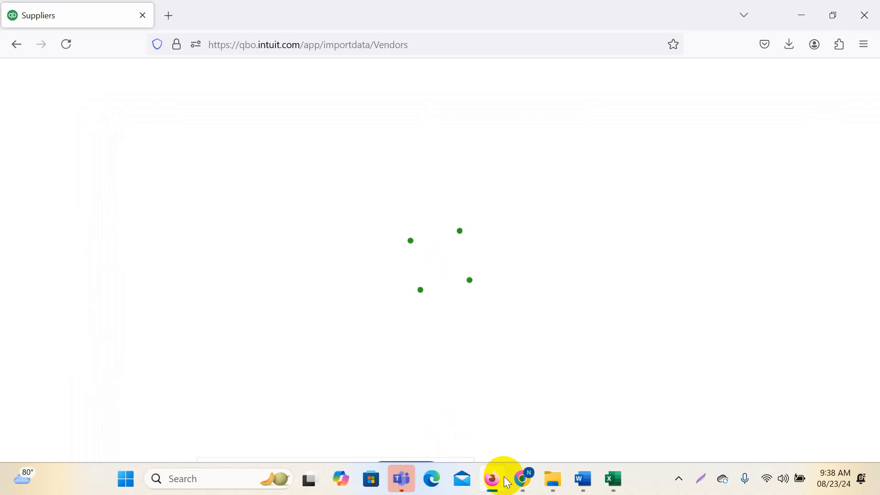
{"action": "mouse_move", "coordinate": [523, 479]}
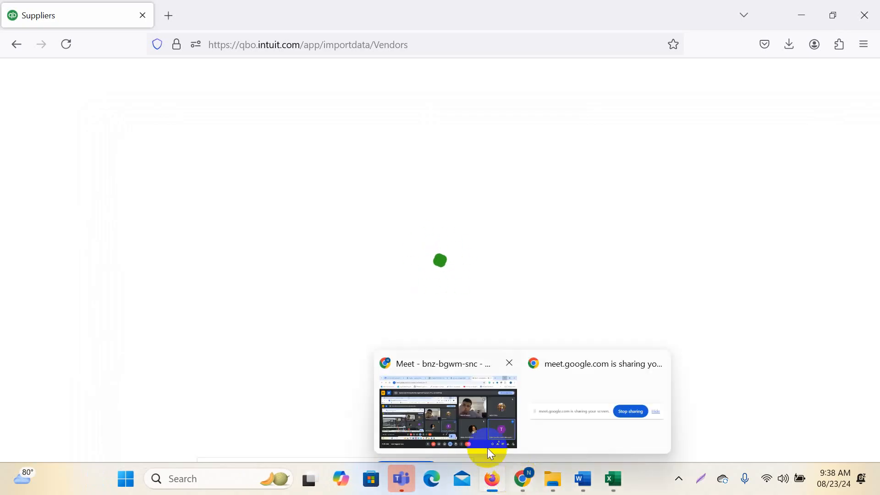
{"action": "left_click", "coordinate": [453, 411]}
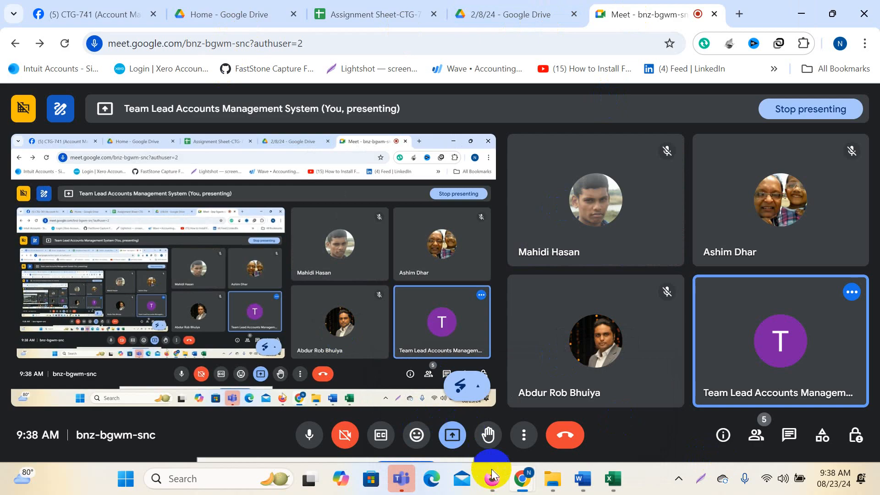
{"action": "mouse_move", "coordinate": [492, 477]}
{"action": "left_click", "coordinate": [485, 420]}
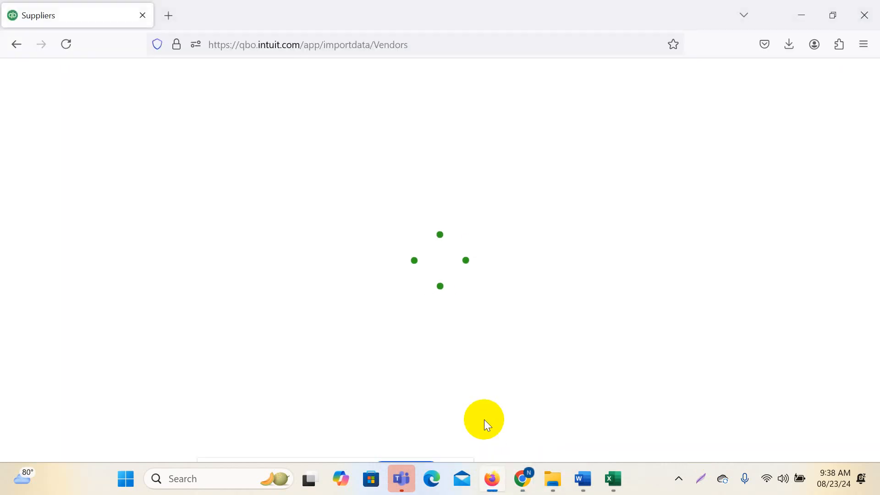
- Open a blank browser tab, duplicate the Suppliers import tab, and reload the original import page
{"action": "left_click", "coordinate": [167, 16]}
{"action": "left_click", "coordinate": [86, 13]}
{"action": "right_click", "coordinate": [86, 13]}
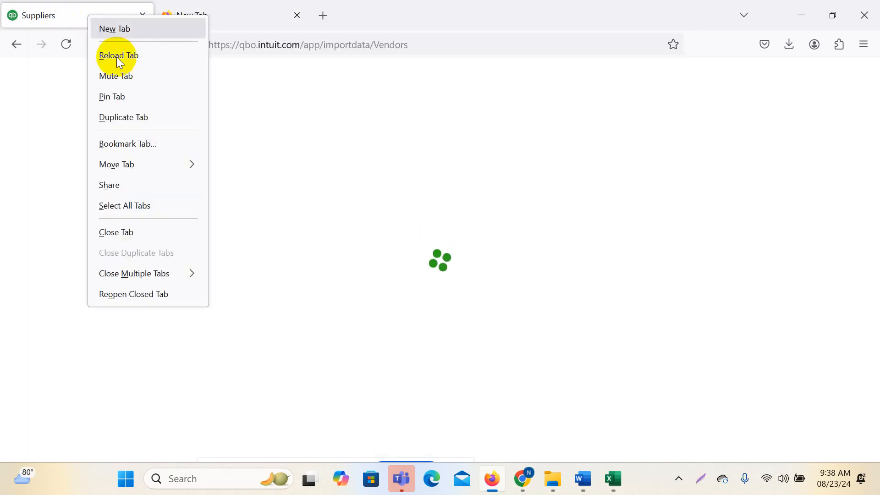
{"action": "left_click", "coordinate": [126, 120]}
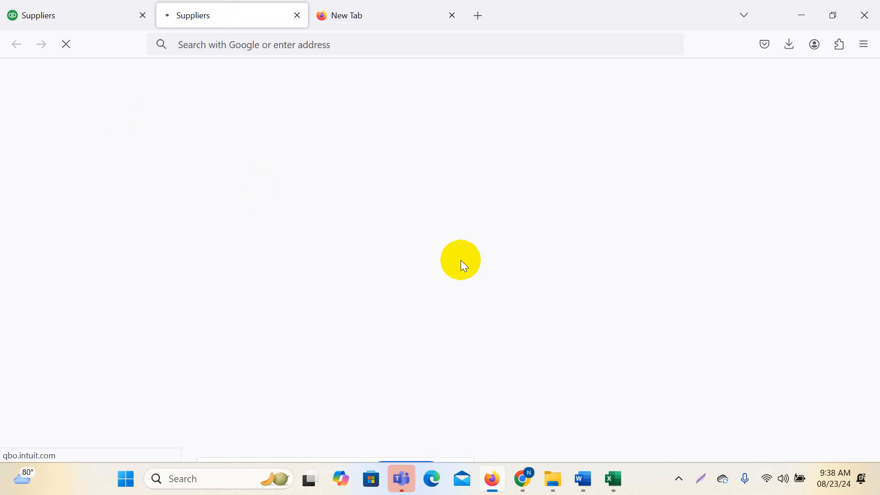
{"action": "left_click", "coordinate": [59, 13]}
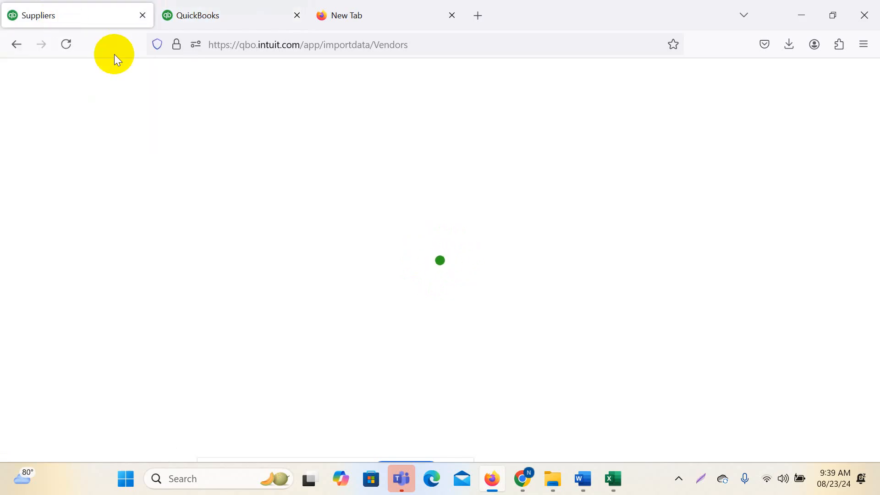
{"action": "left_click", "coordinate": [66, 45]}
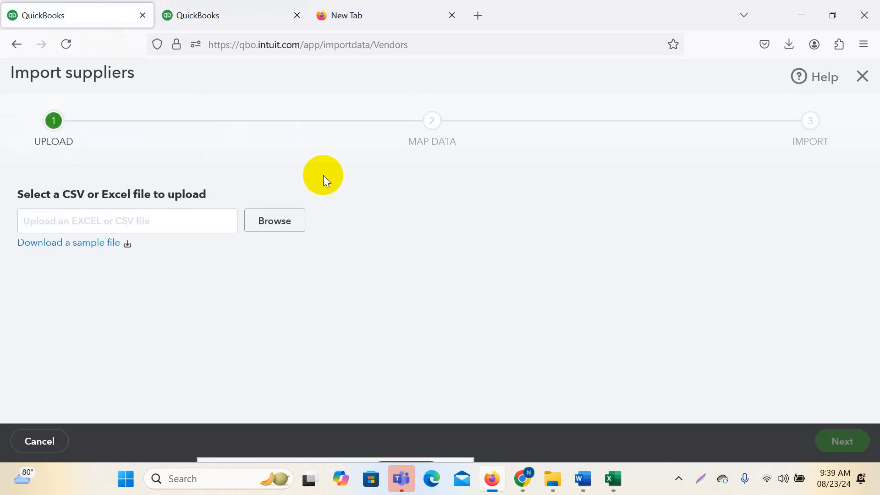
- Close the import page and open the Suppliers list under Expenses to check the imported records
{"action": "left_click", "coordinate": [862, 75]}
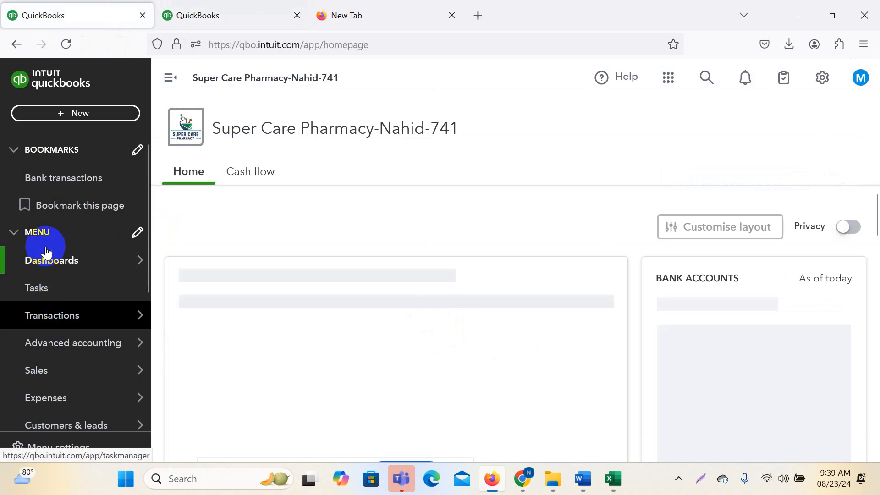
{"action": "left_click", "coordinate": [56, 400]}
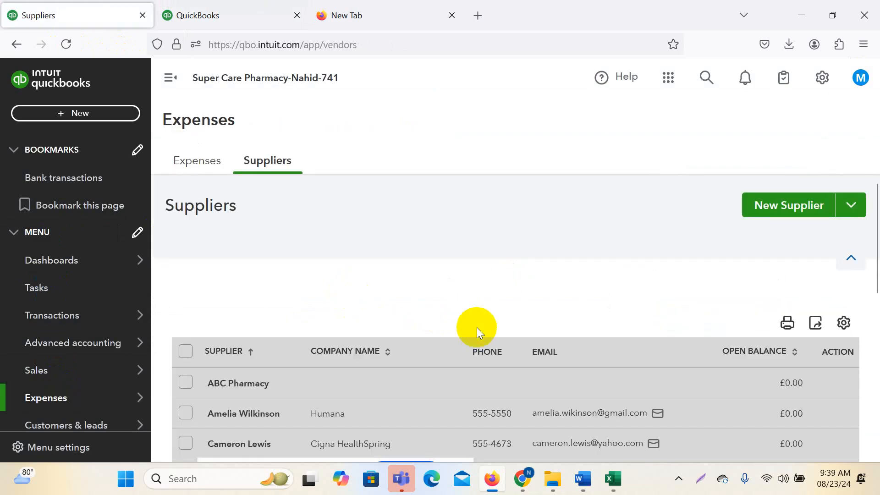
{"action": "scroll", "coordinate": [508, 385], "scroll_direction": "down", "scroll_amount": 10}
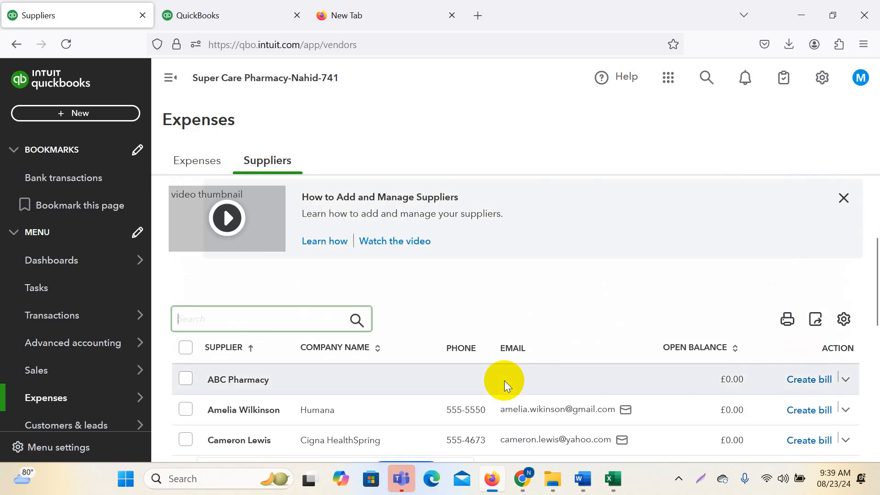
{"action": "scroll", "coordinate": [504, 381], "scroll_direction": "down", "scroll_amount": 5}
{"action": "scroll", "coordinate": [504, 380], "scroll_direction": "up", "scroll_amount": 5}
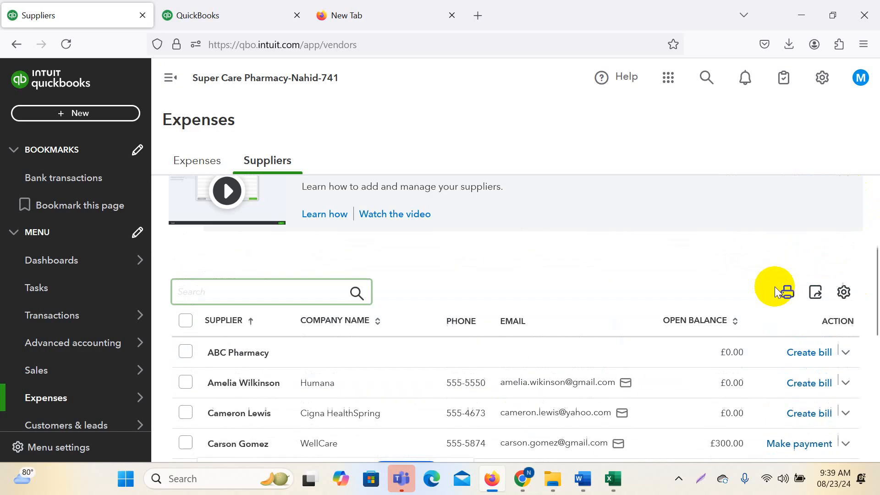
- Close the import page in the duplicated tab and return to the Suppliers list in the original tab
{"action": "left_click", "coordinate": [232, 9]}
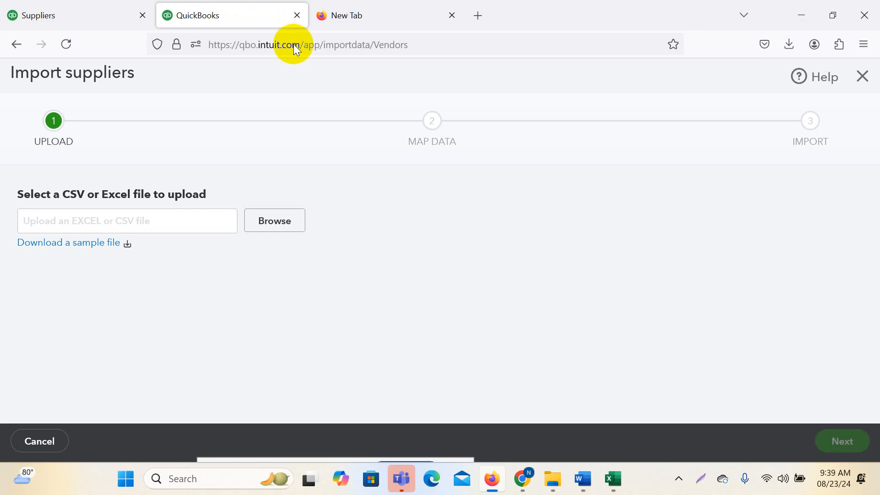
{"action": "left_click", "coordinate": [862, 76]}
{"action": "left_click", "coordinate": [58, 15]}
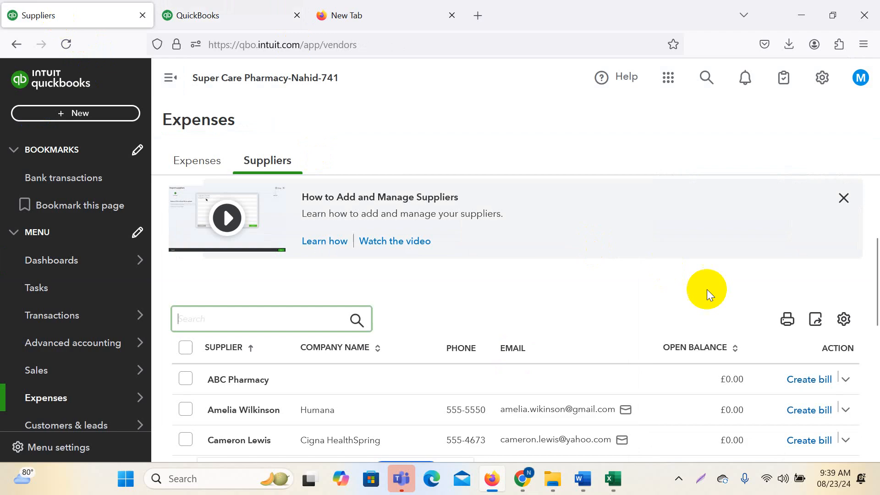
- Examine the imported suppliers with their company names, contact details and open balances
{"action": "scroll", "coordinate": [712, 354], "scroll_direction": "down", "scroll_amount": 5}
{"action": "scroll", "coordinate": [690, 372], "scroll_direction": "up", "scroll_amount": 3}
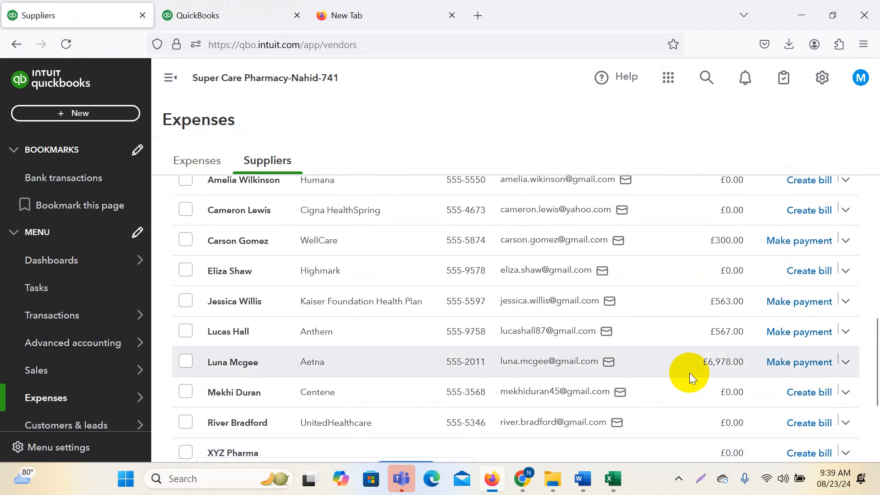
{"action": "scroll", "coordinate": [690, 373], "scroll_direction": "up", "scroll_amount": 2}
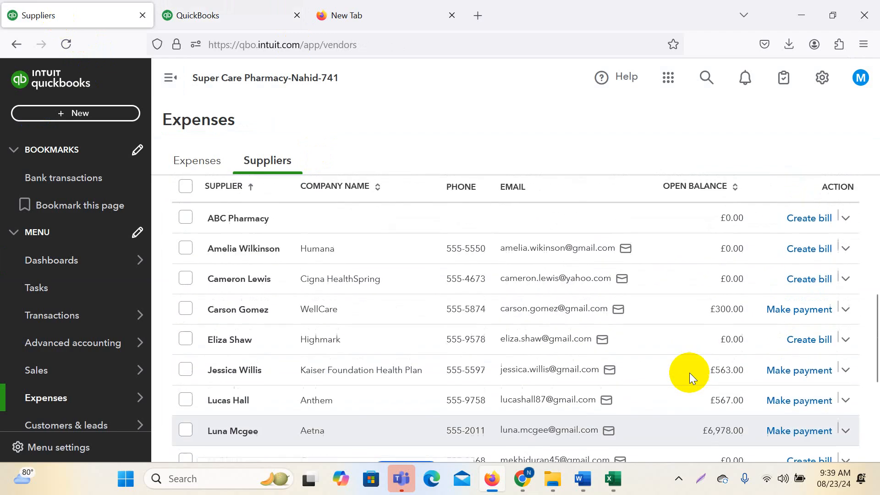
{"action": "scroll", "coordinate": [690, 372], "scroll_direction": "up", "scroll_amount": 2}
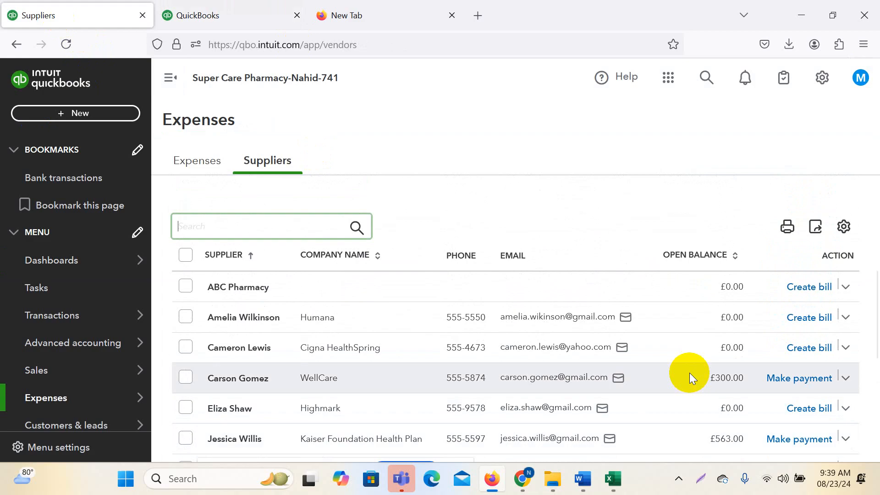
{"action": "scroll", "coordinate": [690, 373], "scroll_direction": "down", "scroll_amount": 2}
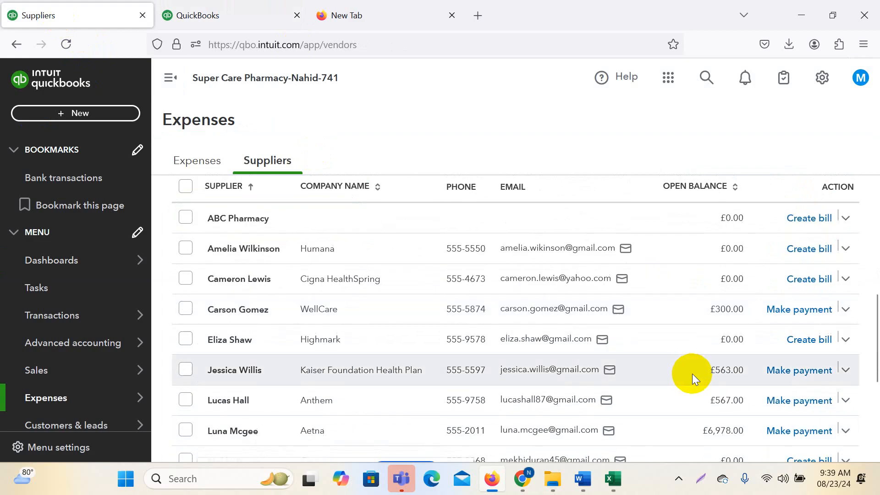
{"action": "scroll", "coordinate": [397, 283], "scroll_direction": "up", "scroll_amount": 4}
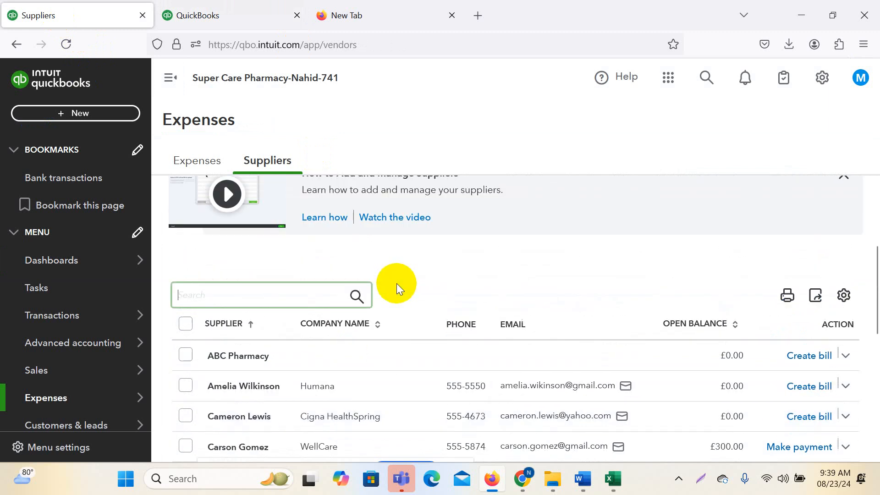
- Open the ABC Pharmacy supplier record for editing and examine its contact, address, notes, additional info and custom field sections
{"action": "left_click", "coordinate": [328, 356]}
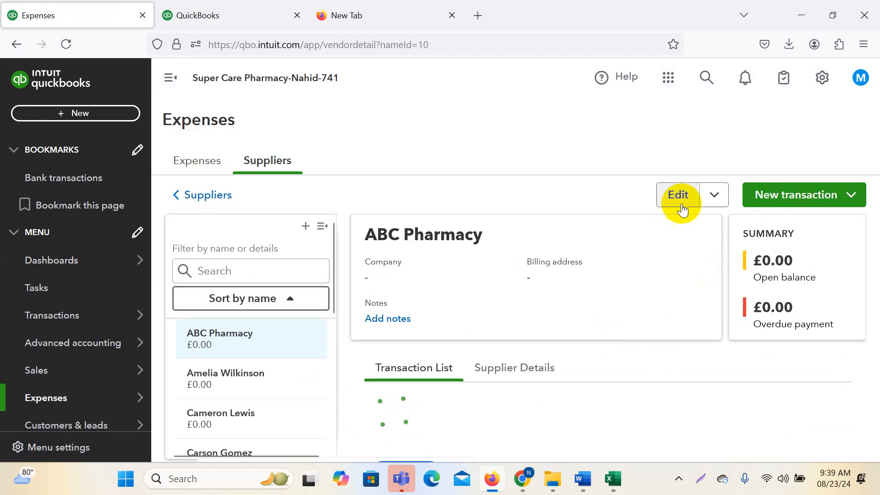
{"action": "left_click", "coordinate": [682, 205]}
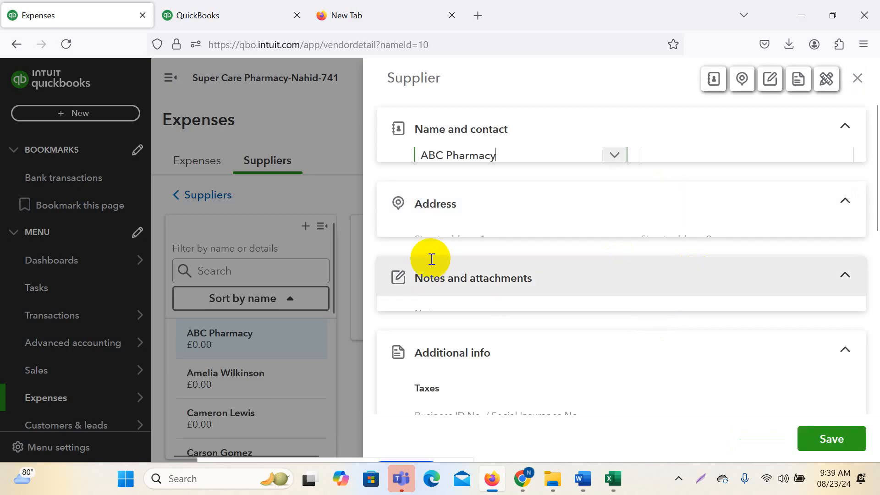
{"action": "scroll", "coordinate": [816, 267], "scroll_direction": "down", "scroll_amount": 12}
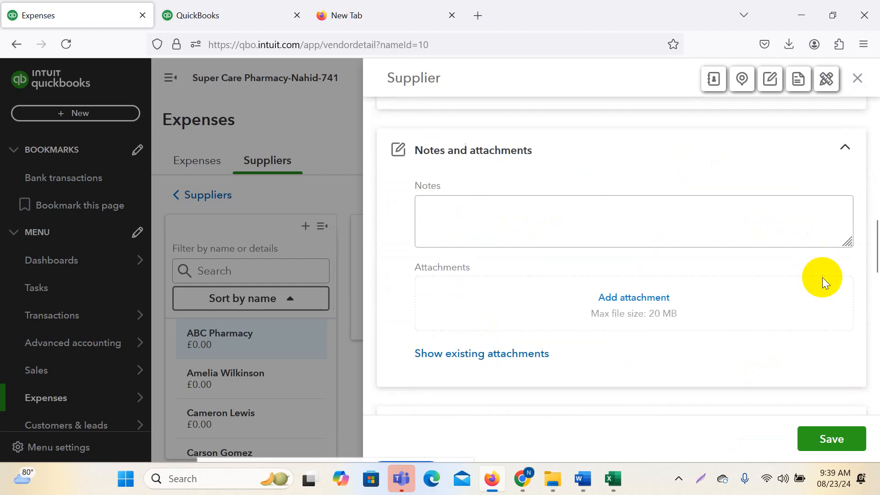
{"action": "scroll", "coordinate": [816, 276], "scroll_direction": "up", "scroll_amount": 5}
{"action": "scroll", "coordinate": [784, 274], "scroll_direction": "down", "scroll_amount": 8}
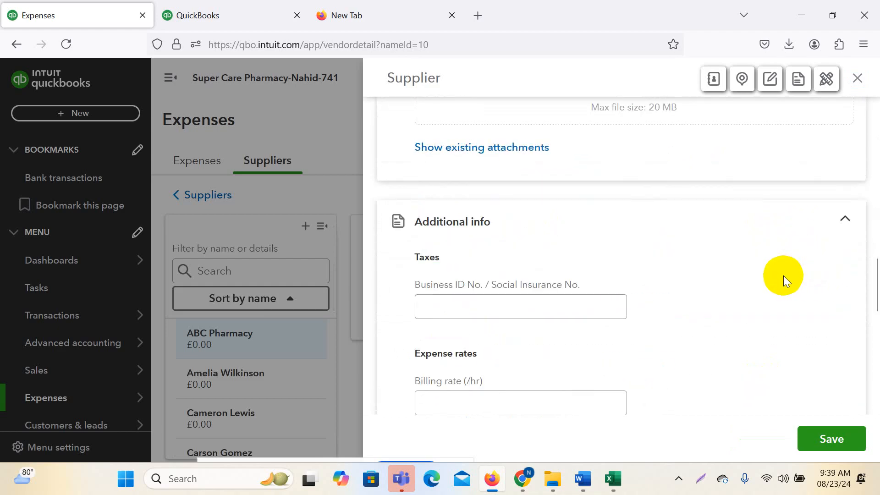
{"action": "scroll", "coordinate": [783, 276], "scroll_direction": "down", "scroll_amount": 6}
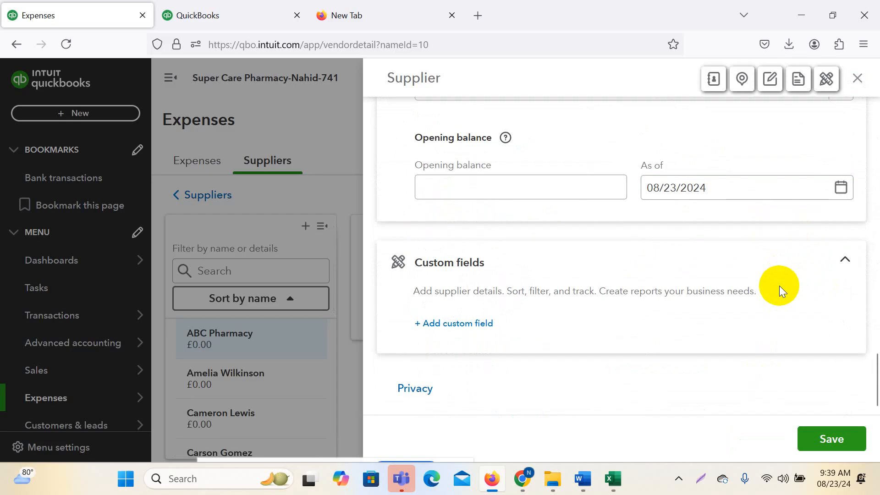
{"action": "scroll", "coordinate": [779, 285], "scroll_direction": "up", "scroll_amount": 3}
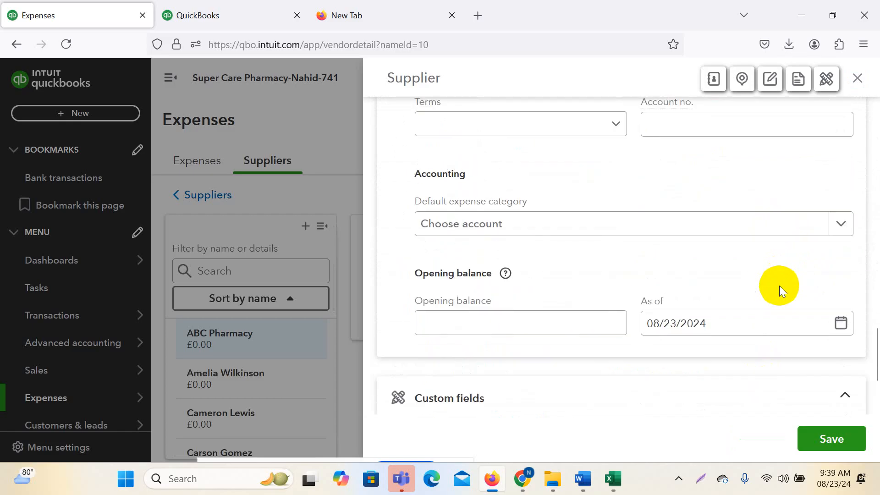
- Check the Opening balance and As of date fields for ABC Pharmacy, and leave the record without saving
{"action": "left_click", "coordinate": [573, 330]}
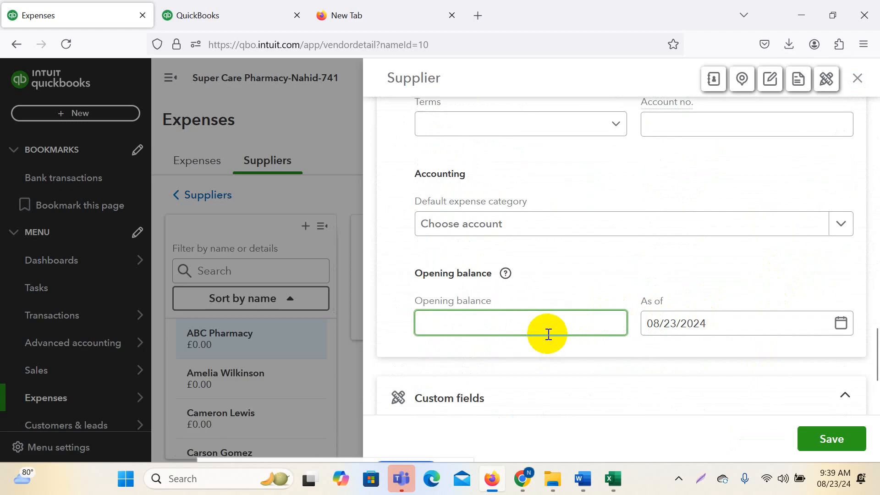
{"action": "left_click", "coordinate": [741, 328]}
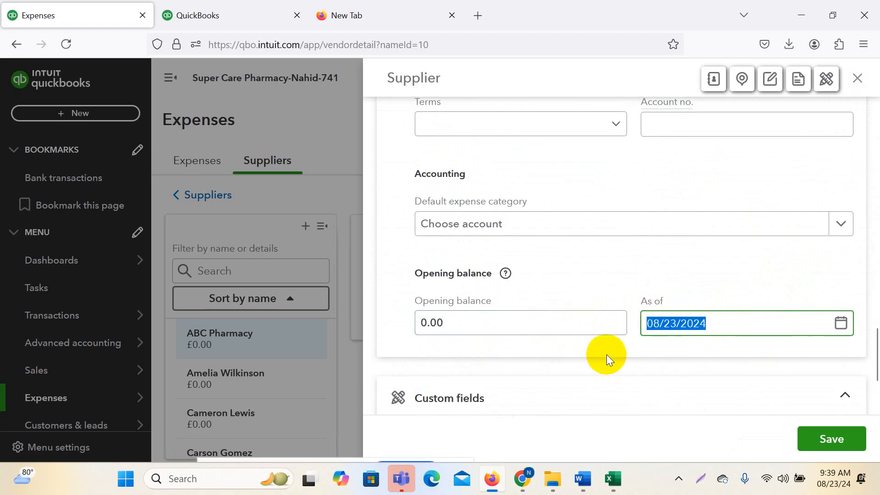
{"action": "left_click", "coordinate": [577, 329]}
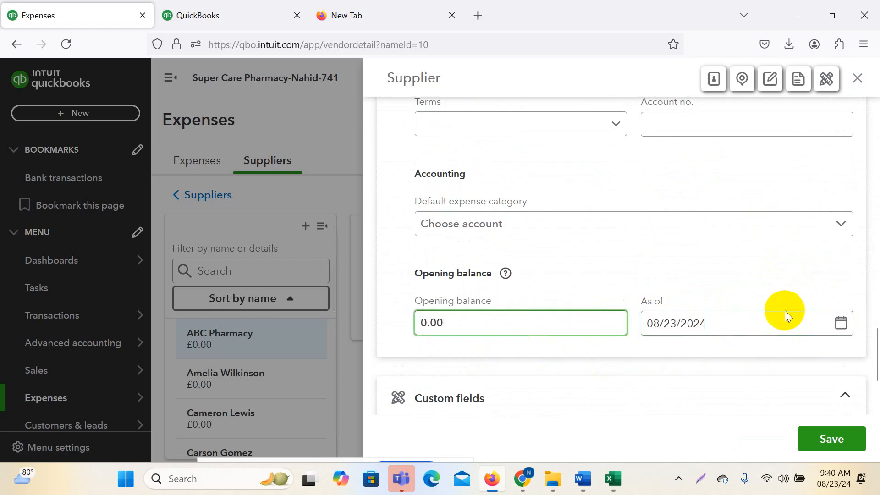
{"action": "scroll", "coordinate": [785, 310], "scroll_direction": "down", "scroll_amount": 5}
{"action": "left_click", "coordinate": [858, 78]}
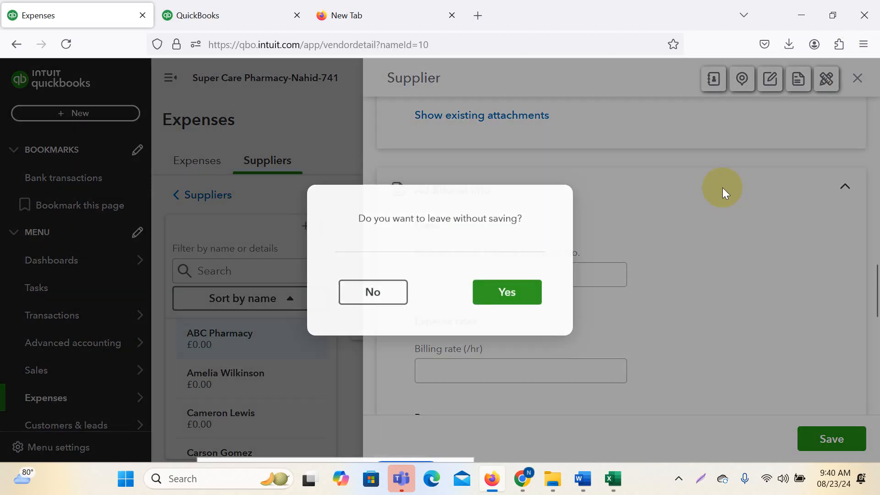
{"action": "left_click", "coordinate": [520, 300]}
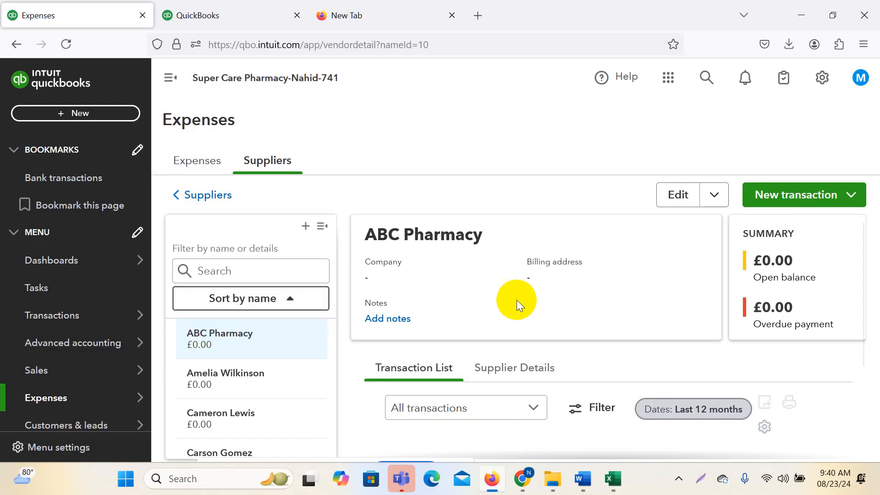
- Return to the Suppliers list and view the additional actions for the Kaiser Foundation Health Plan supplier
{"action": "left_click", "coordinate": [277, 157]}
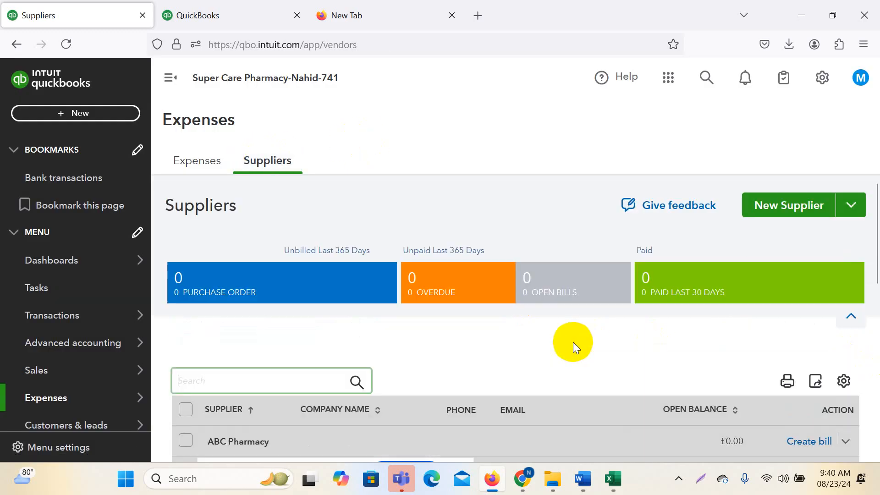
{"action": "scroll", "coordinate": [580, 341], "scroll_direction": "down", "scroll_amount": 3}
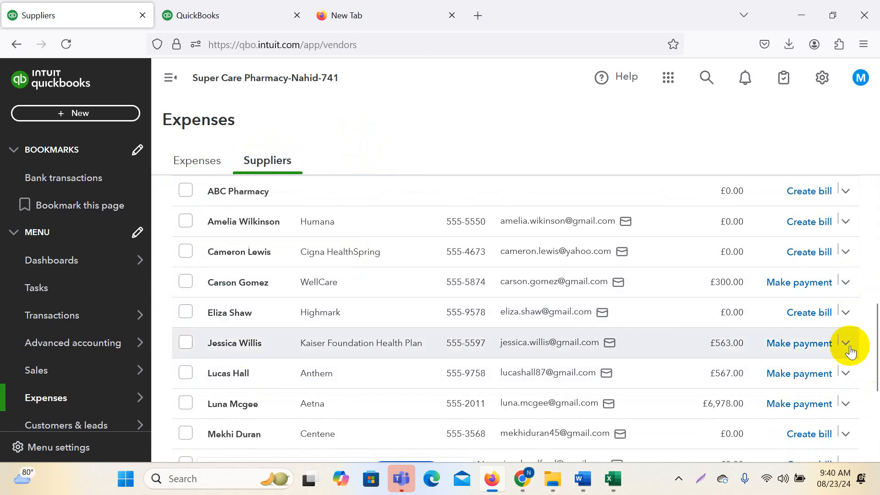
{"action": "left_click", "coordinate": [849, 346]}
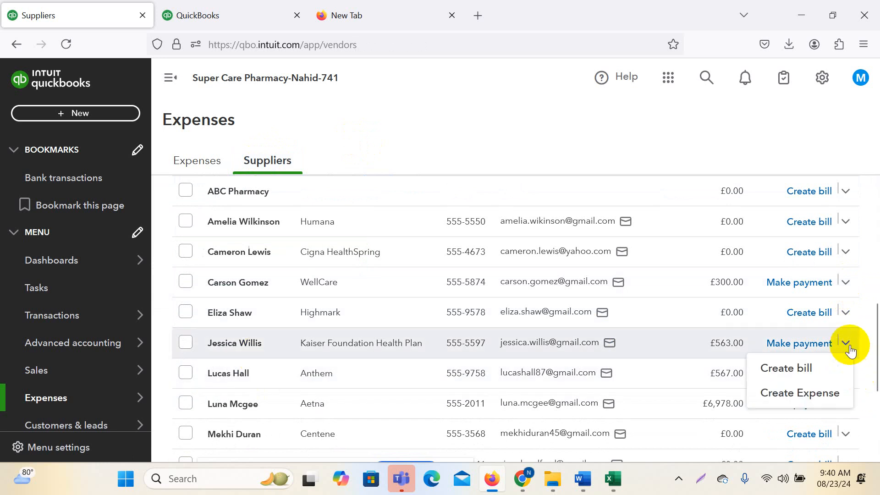
{"action": "left_click", "coordinate": [576, 157]}
- Dismiss the How to Add and Manage Suppliers banner above the supplier list
{"action": "scroll", "coordinate": [315, 373], "scroll_direction": "up", "scroll_amount": 6}
{"action": "scroll", "coordinate": [364, 339], "scroll_direction": "down", "scroll_amount": 1}
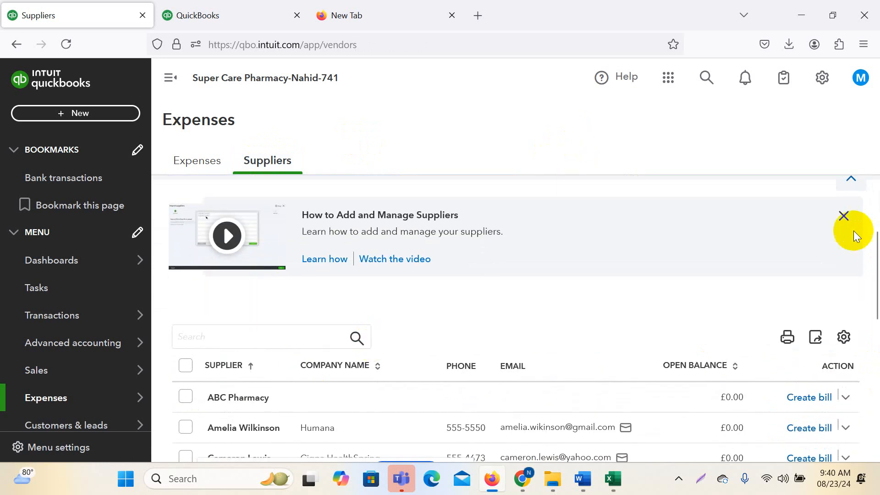
{"action": "left_click", "coordinate": [844, 218]}
- Select the Highmark supplier, make it inactive as a batch action and confirm
{"action": "scroll", "coordinate": [219, 427], "scroll_direction": "down", "scroll_amount": 3}
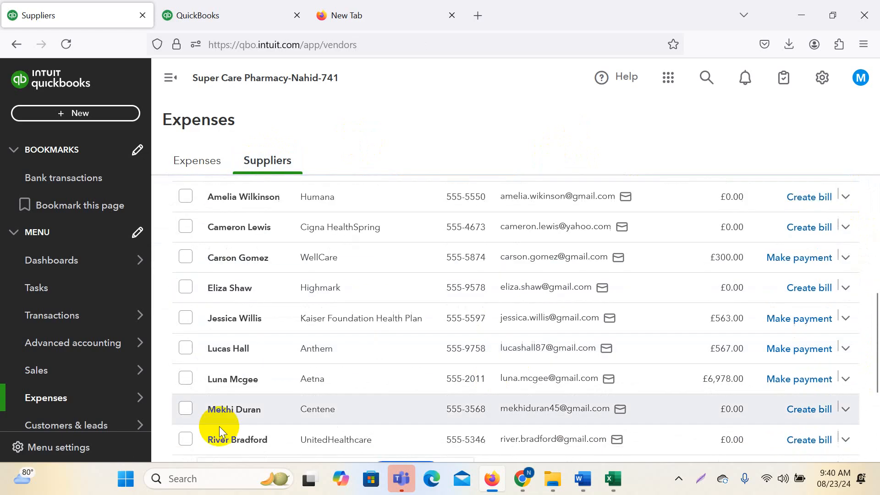
{"action": "left_click", "coordinate": [185, 288]}
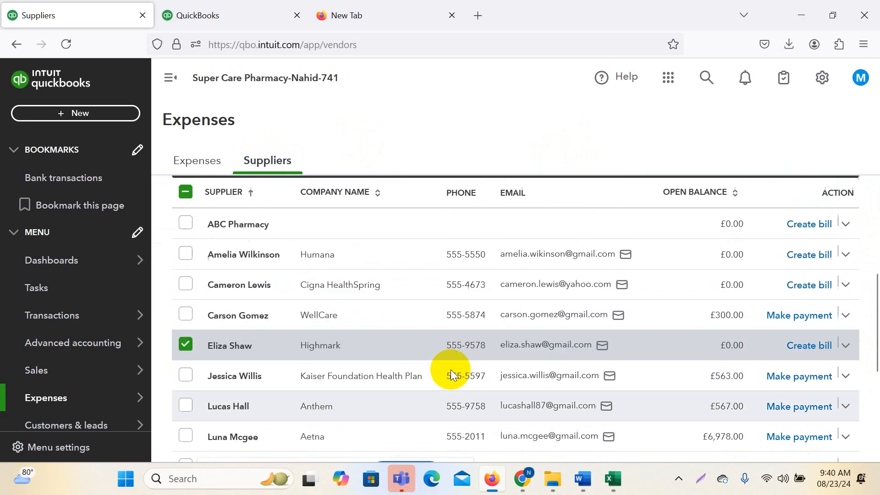
{"action": "left_click", "coordinate": [376, 239]}
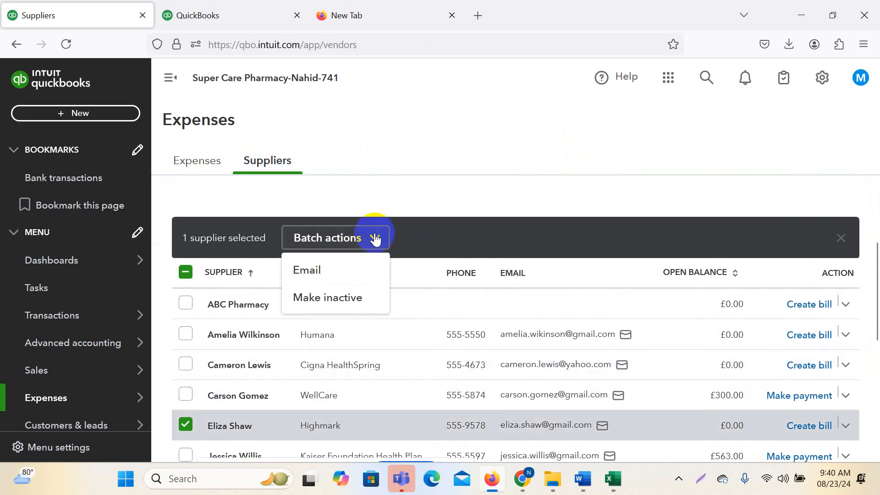
{"action": "left_click", "coordinate": [336, 300]}
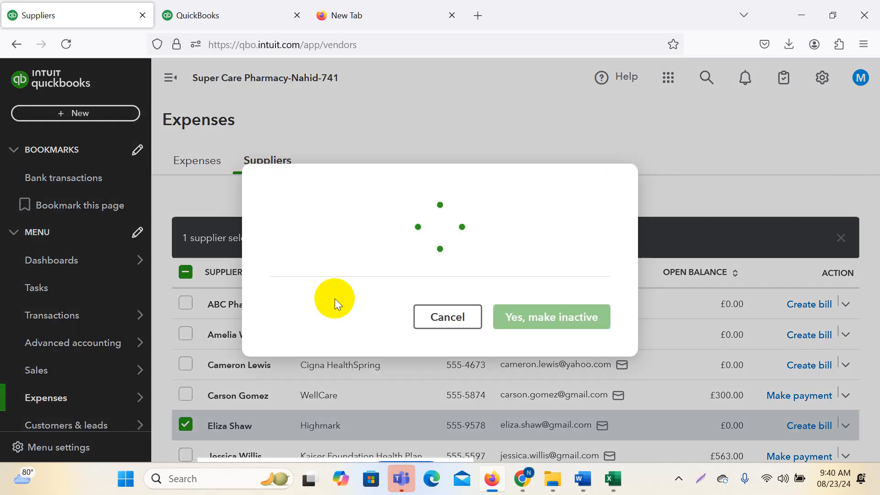
{"action": "left_click", "coordinate": [569, 354]}
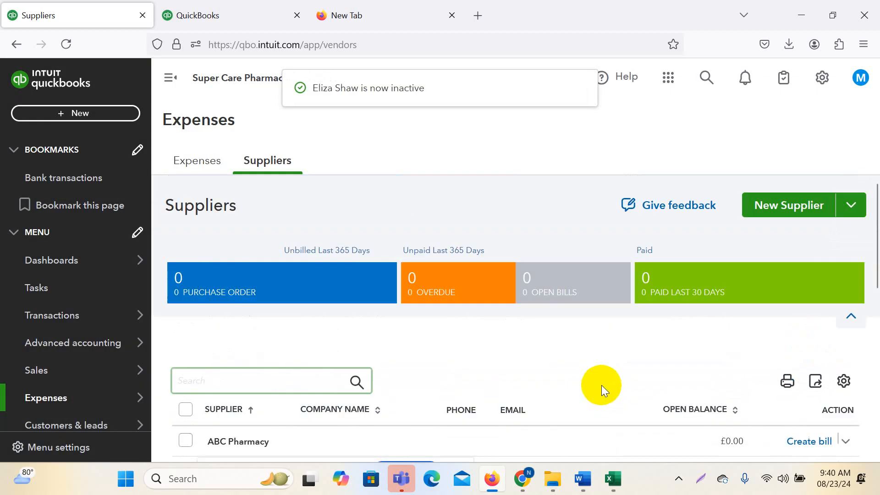
- Set the supplier list to include inactive records and look for the Highmark supplier in it
{"action": "scroll", "coordinate": [796, 344], "scroll_direction": "down", "scroll_amount": 3}
{"action": "left_click", "coordinate": [844, 244]}
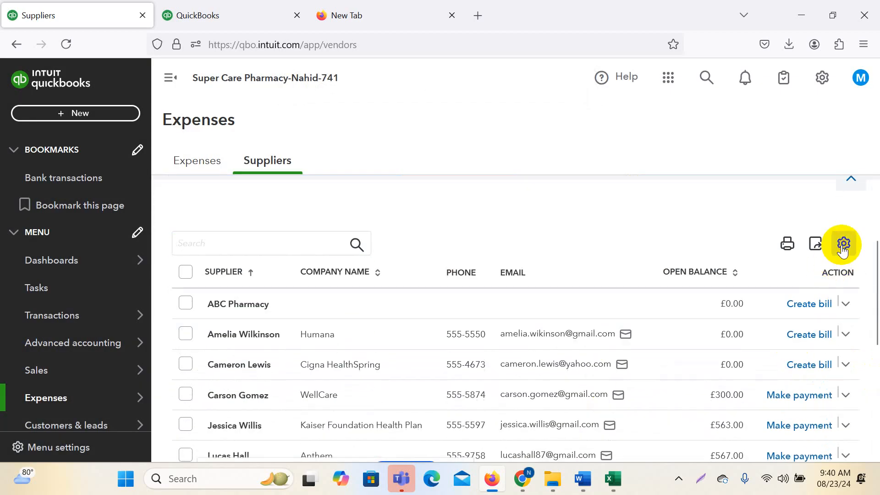
{"action": "scroll", "coordinate": [764, 407], "scroll_direction": "down", "scroll_amount": 3}
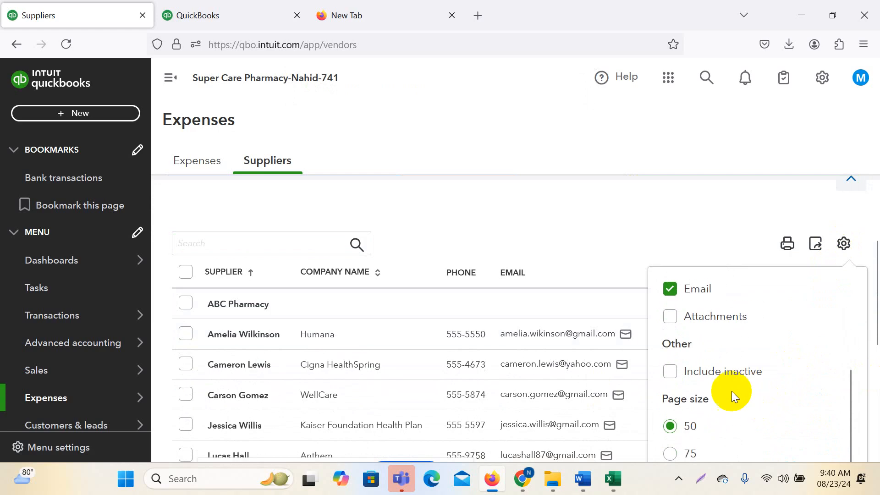
{"action": "left_click", "coordinate": [670, 371]}
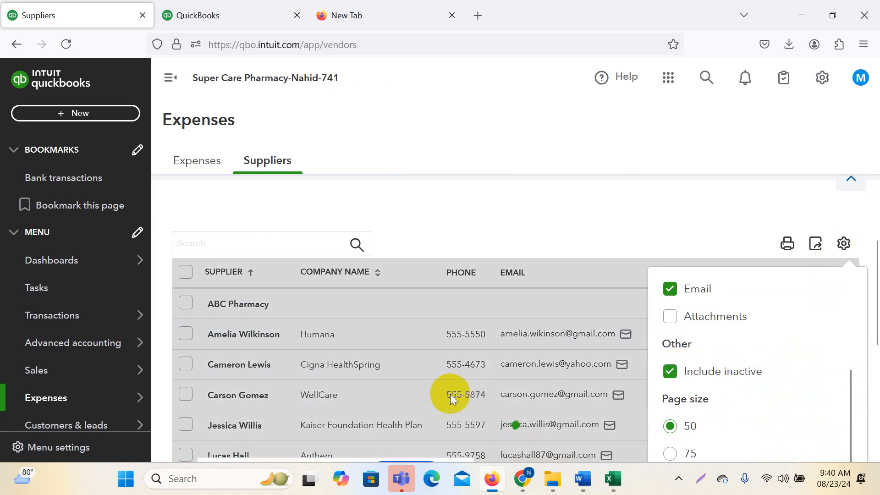
{"action": "scroll", "coordinate": [449, 385], "scroll_direction": "down", "scroll_amount": 3}
{"action": "scroll", "coordinate": [448, 386], "scroll_direction": "down", "scroll_amount": 3}
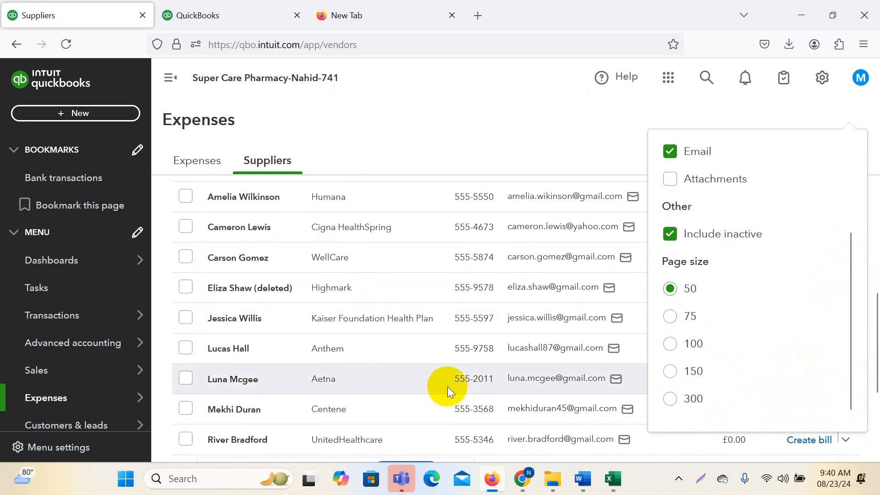
{"action": "scroll", "coordinate": [436, 381], "scroll_direction": "up", "scroll_amount": 3}
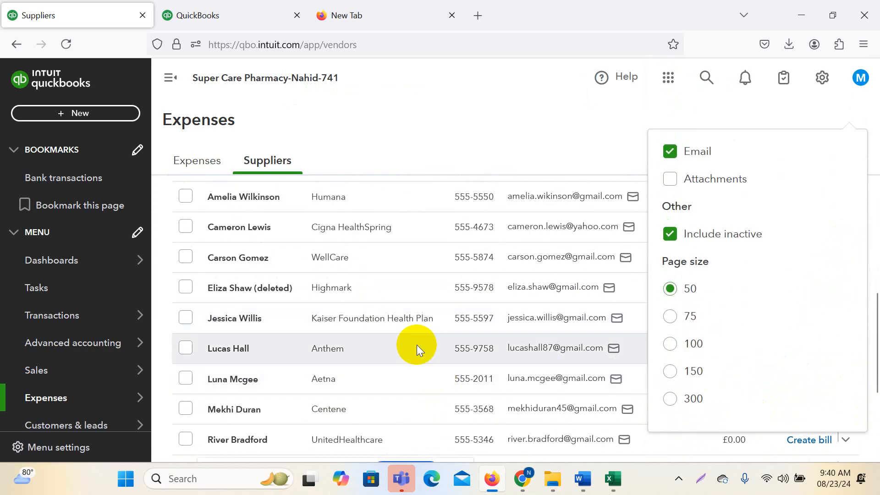
{"action": "scroll", "coordinate": [416, 345], "scroll_direction": "up", "scroll_amount": 3}
{"action": "scroll", "coordinate": [416, 345], "scroll_direction": "down", "scroll_amount": 3}
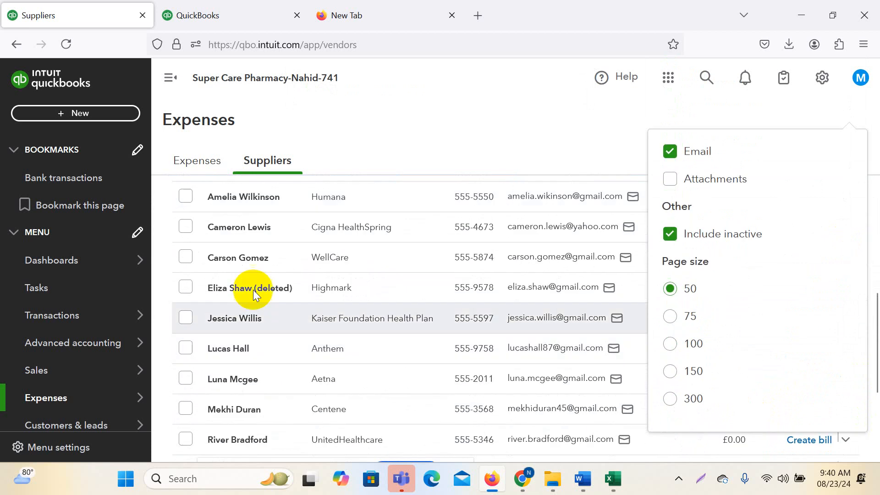
- Close the list settings and make the inactive Highmark supplier active again
{"action": "left_click", "coordinate": [486, 109]}
{"action": "scroll", "coordinate": [381, 257], "scroll_direction": "up", "scroll_amount": 5}
{"action": "scroll", "coordinate": [381, 258], "scroll_direction": "down", "scroll_amount": 5}
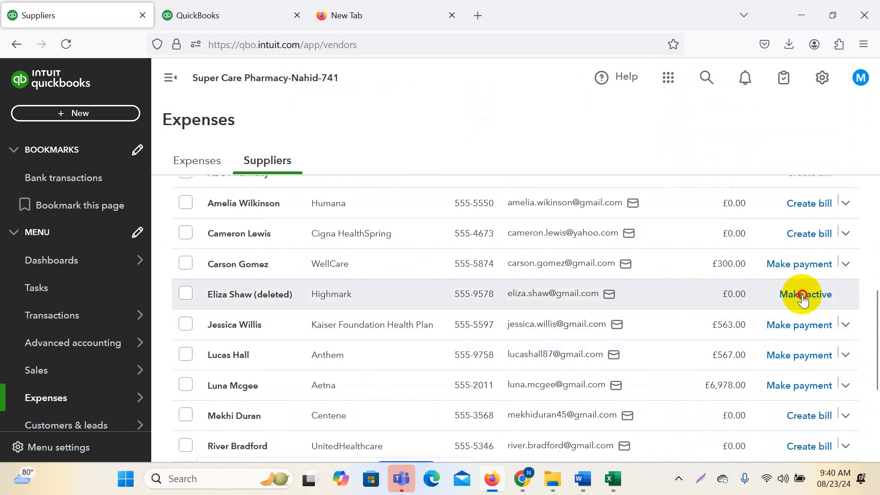
{"action": "left_click", "coordinate": [787, 297]}
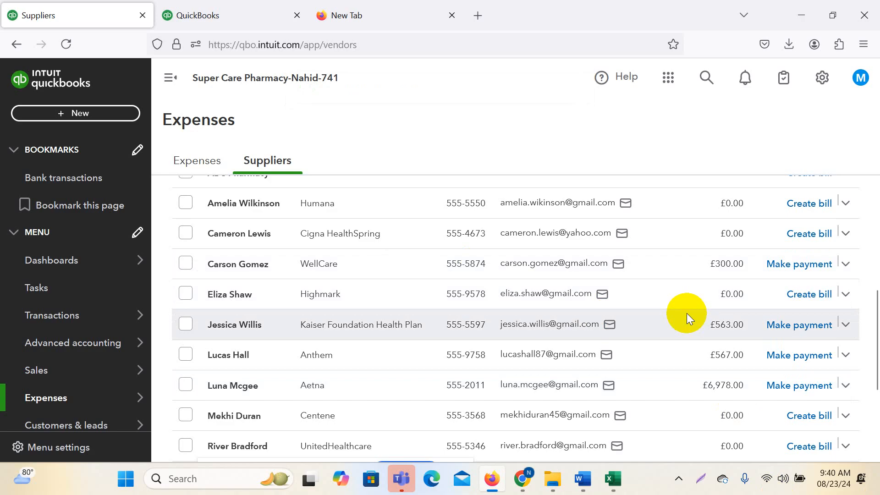
- Open the print preview of the supplier list, cancel printing and close the printable list's tab
{"action": "scroll", "coordinate": [688, 314], "scroll_direction": "up", "scroll_amount": 5}
{"action": "scroll", "coordinate": [651, 325], "scroll_direction": "down", "scroll_amount": 3}
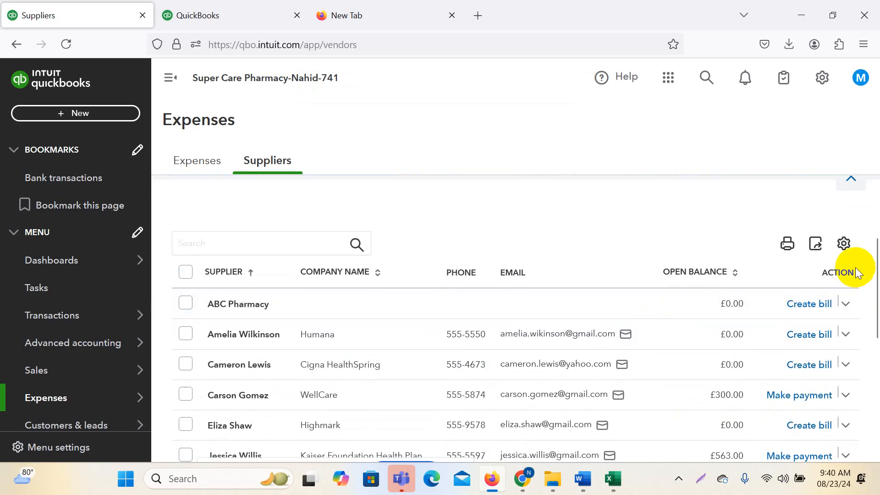
{"action": "left_click", "coordinate": [787, 242]}
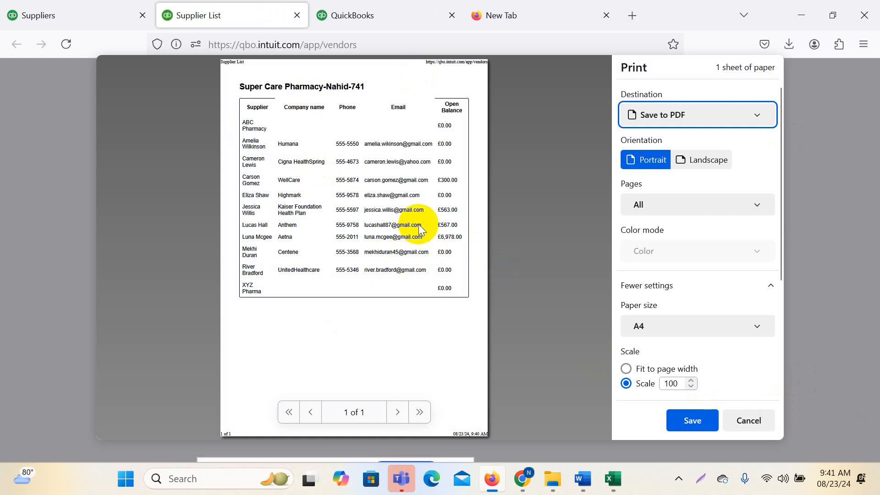
{"action": "left_click", "coordinate": [760, 429]}
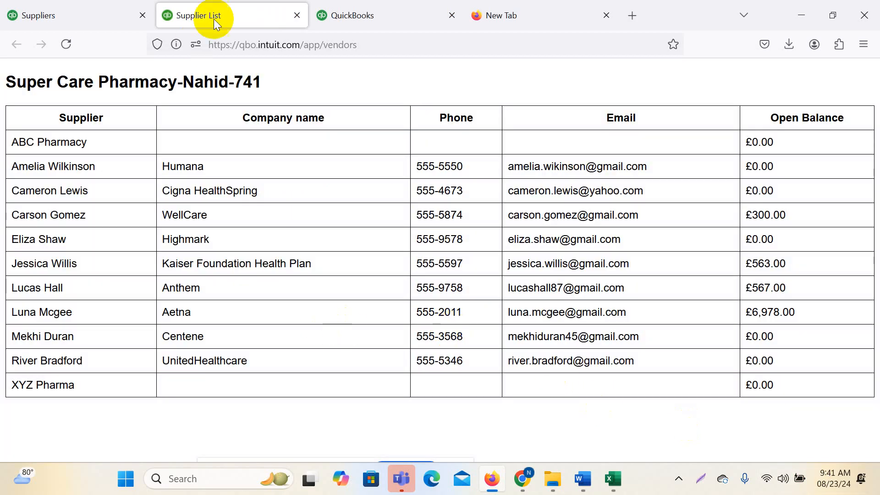
{"action": "left_click", "coordinate": [297, 15]}
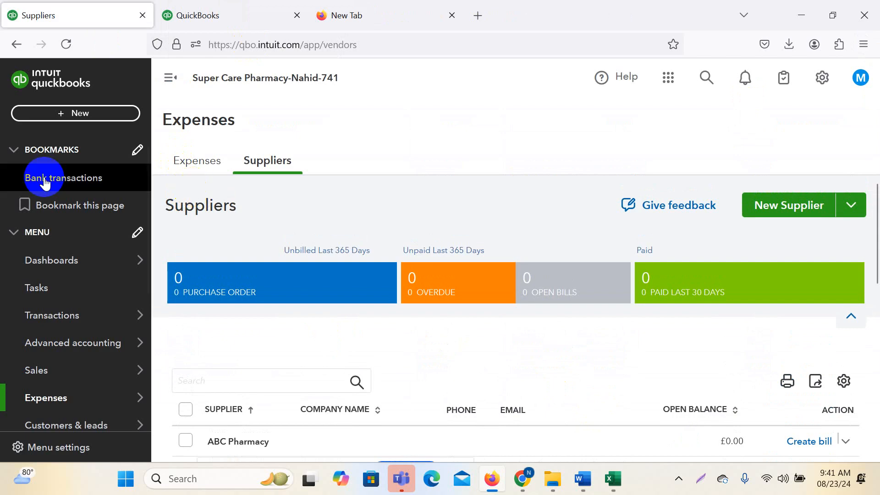
- Start a new purchase order from the supplier transaction types
{"action": "left_click", "coordinate": [73, 112]}
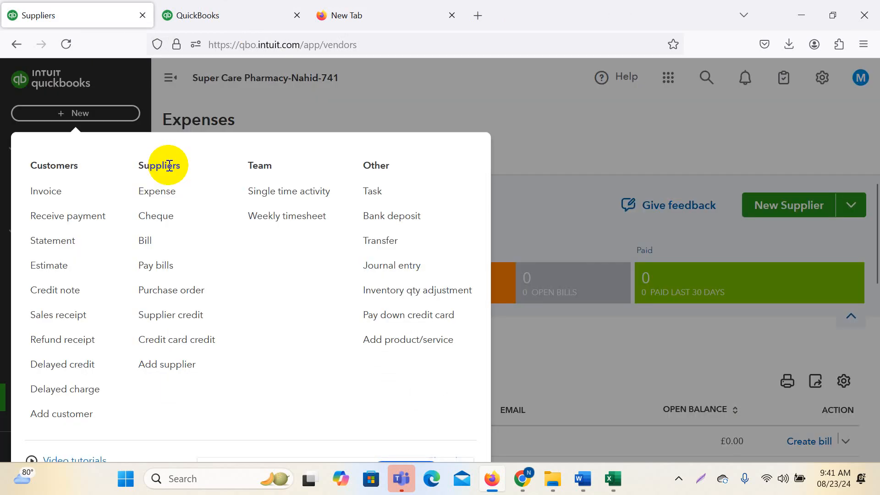
{"action": "left_click", "coordinate": [82, 114]}
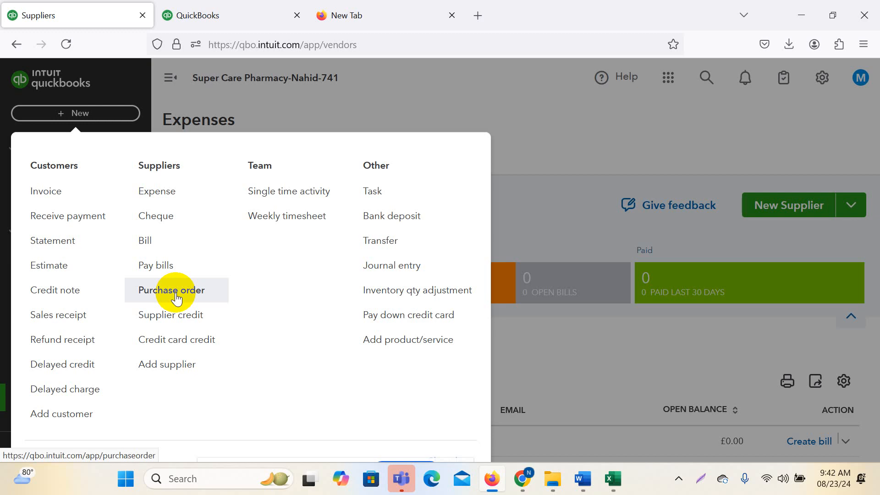
{"action": "left_click", "coordinate": [153, 290]}
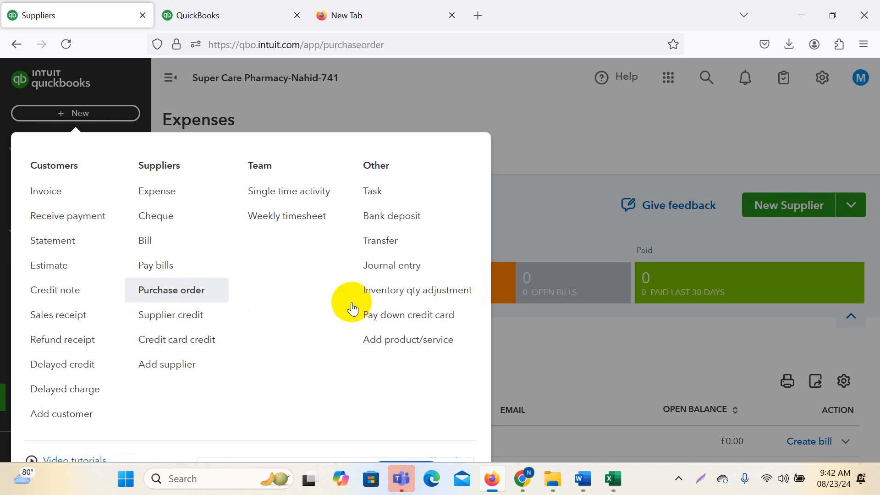
- Switch to File Explorer and open the All Invoice & Bill file folder inside the QB-Super Care Pharmacy folder
{"action": "left_click", "coordinate": [553, 479]}
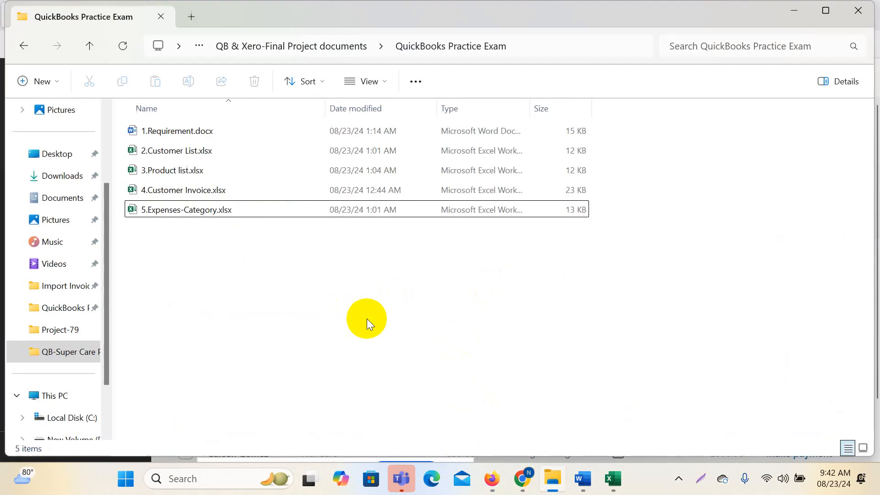
{"action": "left_click", "coordinate": [92, 45]}
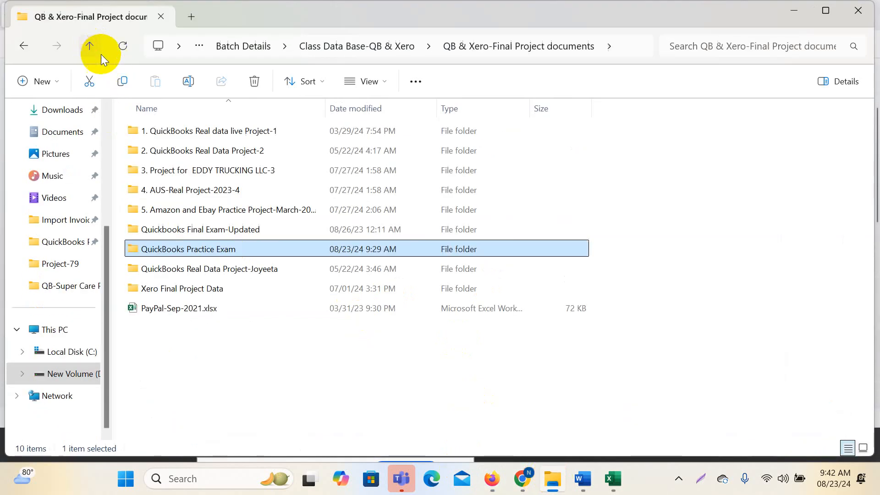
{"action": "left_click", "coordinate": [88, 45]}
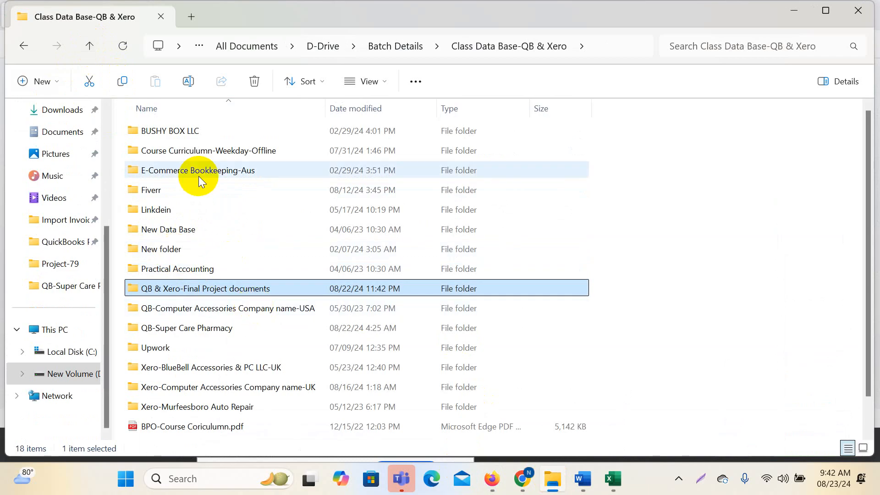
{"action": "double_click", "coordinate": [192, 330]}
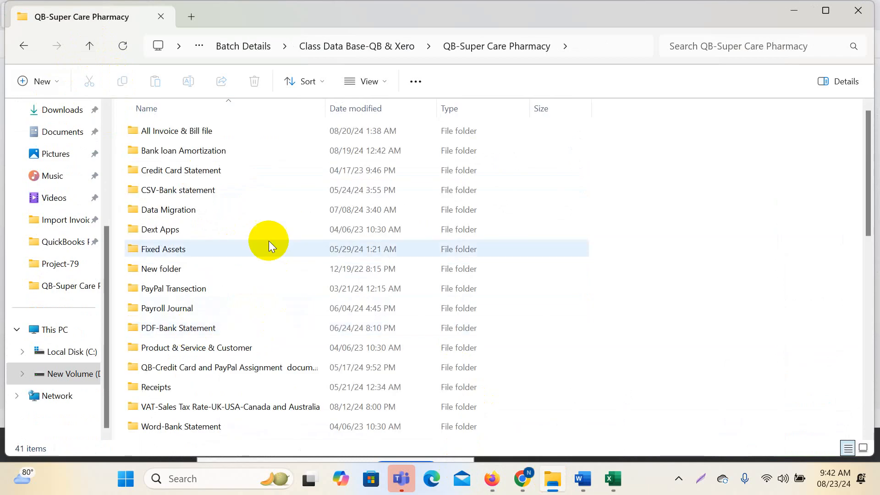
{"action": "scroll", "coordinate": [307, 345], "scroll_direction": "down", "scroll_amount": 3}
{"action": "scroll", "coordinate": [306, 346], "scroll_direction": "up", "scroll_amount": 3}
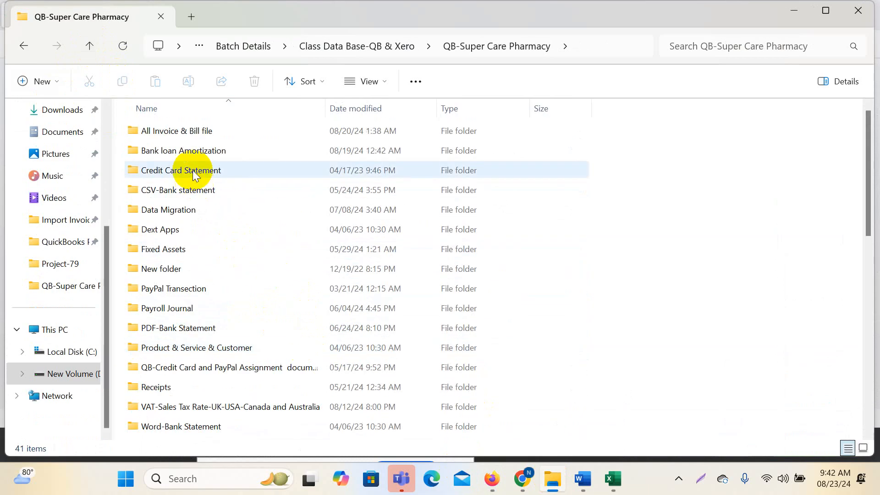
{"action": "double_click", "coordinate": [195, 132]}
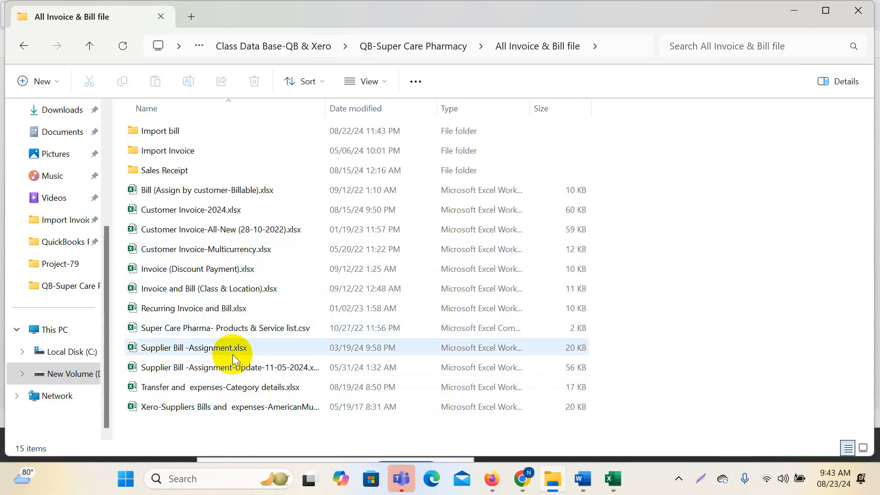
- Open the workbook Supplier Bill -Assignment-Update-11-05-2024.xlsx and show its purchase order sheet
{"action": "double_click", "coordinate": [241, 367]}
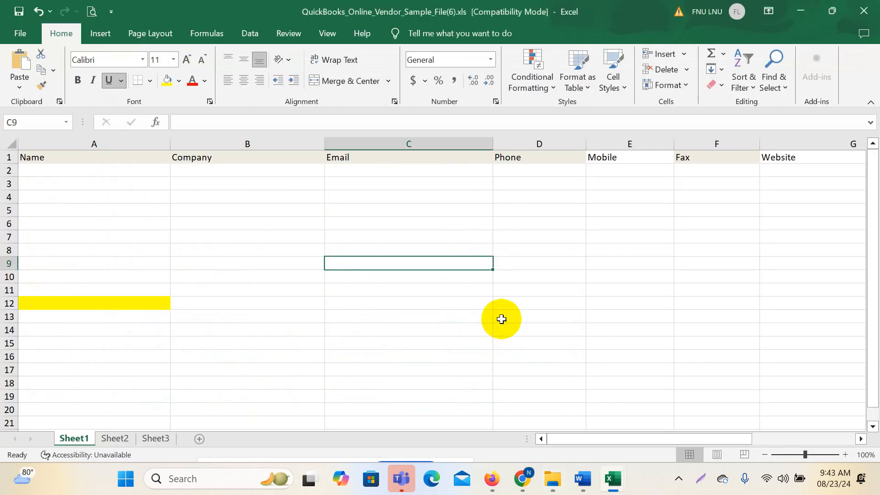
{"action": "left_click", "coordinate": [452, 238]}
{"action": "left_click", "coordinate": [371, 316]}
{"action": "left_click", "coordinate": [399, 261]}
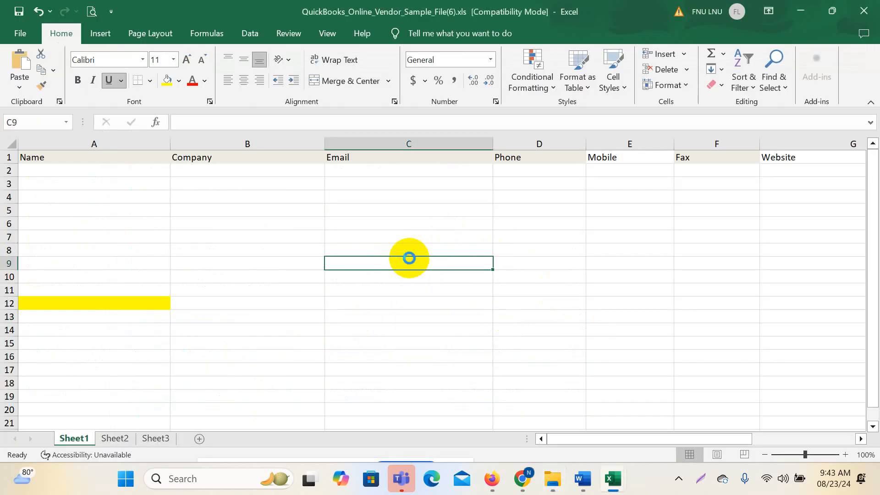
{"action": "left_click", "coordinate": [317, 235]}
{"action": "left_click", "coordinate": [464, 286]}
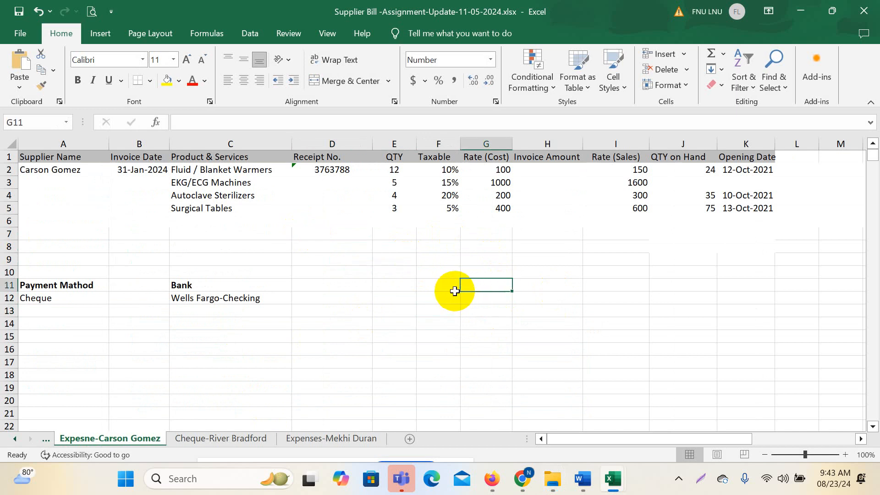
{"action": "left_click", "coordinate": [15, 438]}
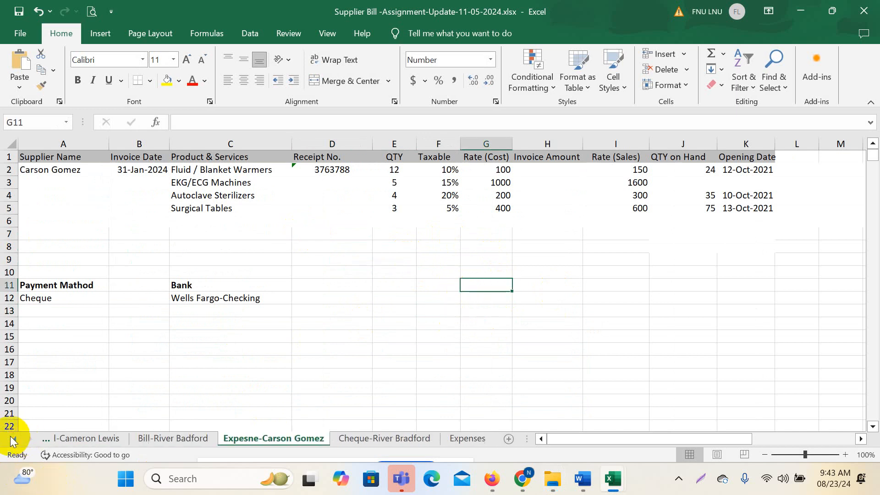
{"action": "left_click", "coordinate": [104, 439]}
{"action": "left_click", "coordinate": [447, 323]}
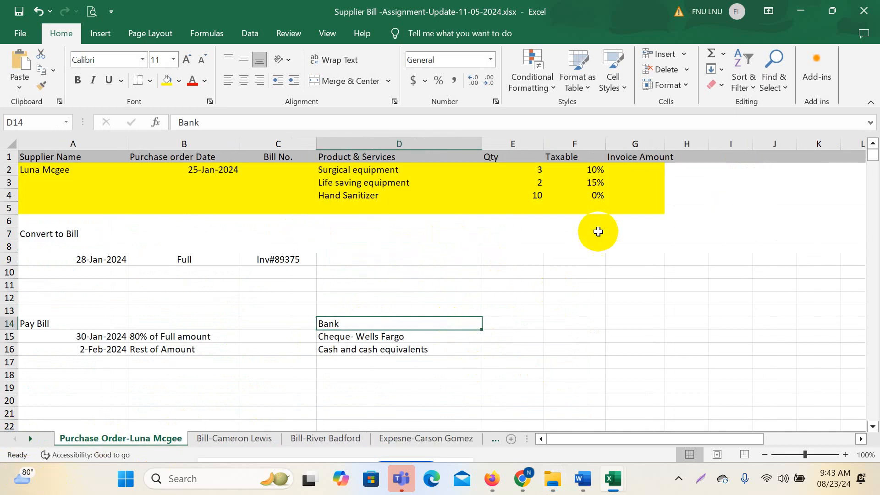
- Examine the highlighted purchase order's supplier, order date, products and quantities in the sheet
{"action": "left_click", "coordinate": [591, 232]}
{"action": "left_click_drag", "start_coordinate": [41, 180], "coordinate": [688, 209]}
{"action": "left_click", "coordinate": [162, 221]}
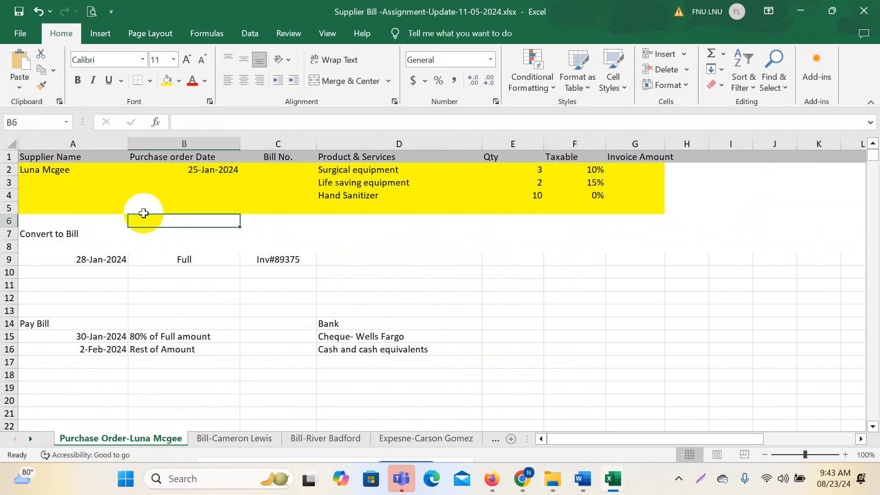
{"action": "left_click", "coordinate": [45, 173]}
{"action": "left_click_drag", "start_coordinate": [62, 181], "coordinate": [628, 211]}
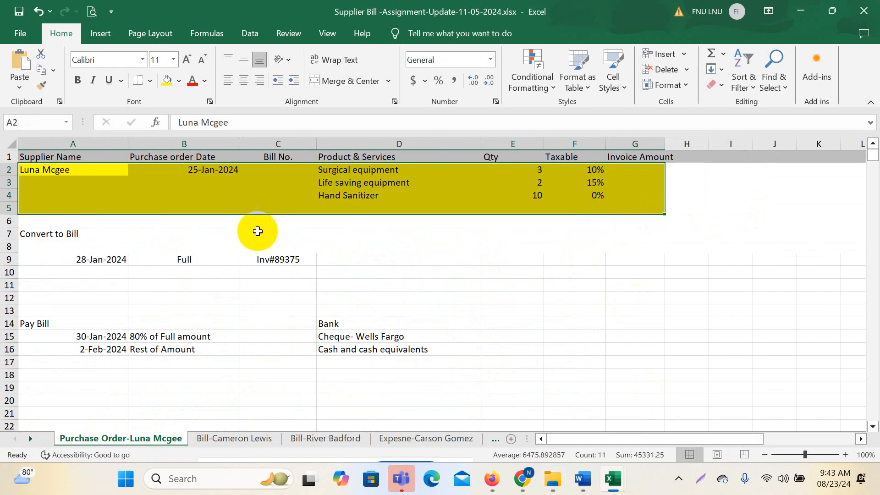
{"action": "left_click", "coordinate": [203, 171]}
{"action": "left_click_drag", "start_coordinate": [382, 172], "coordinate": [399, 210]}
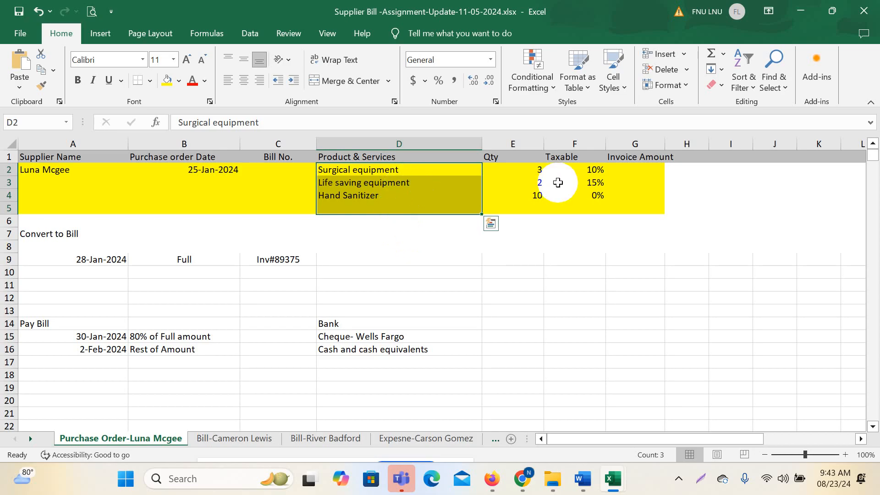
{"action": "left_click_drag", "start_coordinate": [532, 170], "coordinate": [533, 204]}
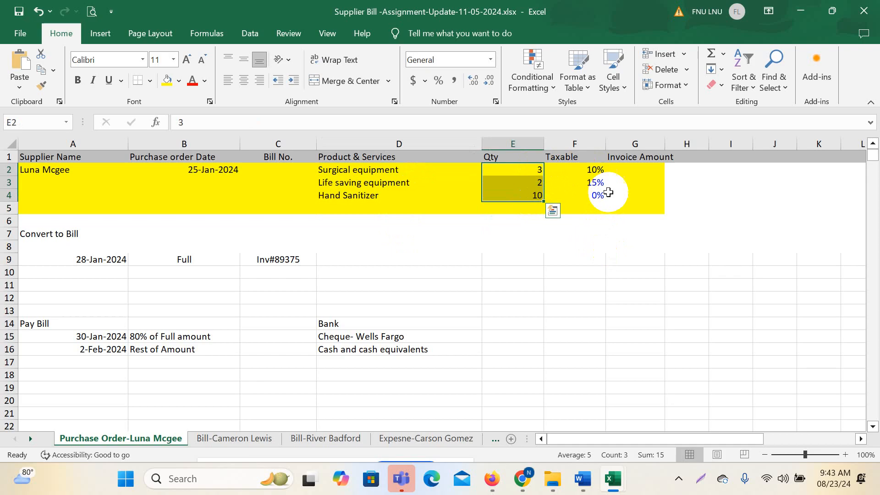
- Set the Taxable rate to 20% for Surgical equipment and 5% for Life saving equipment
{"action": "left_click", "coordinate": [574, 170]}
{"action": "type", "text": "20"}
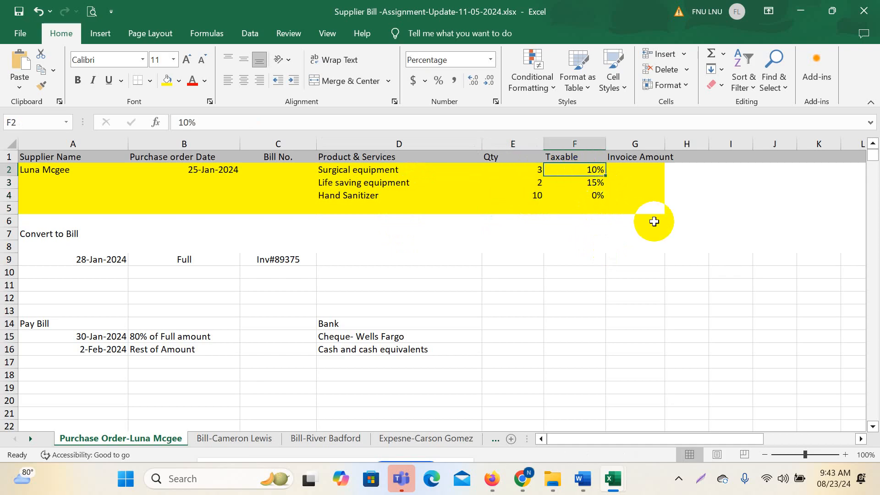
{"action": "key", "text": "Return"}
{"action": "type", "text": "5"}
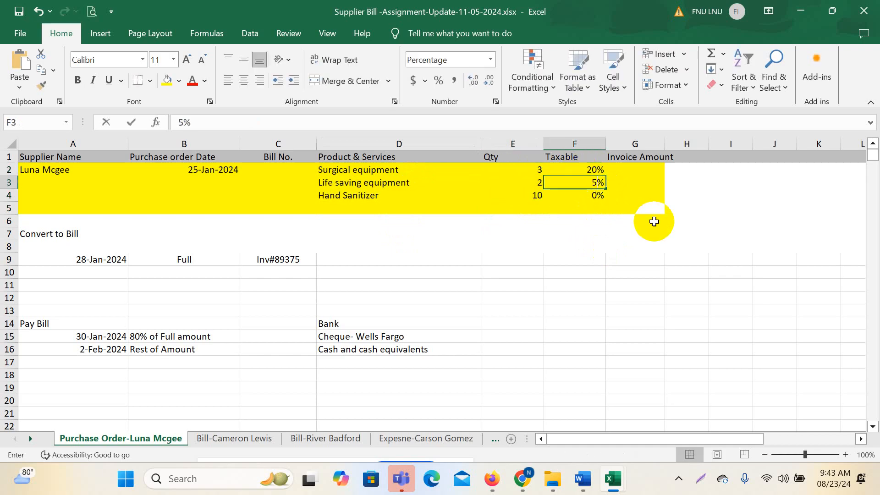
{"action": "key", "text": "Return"}
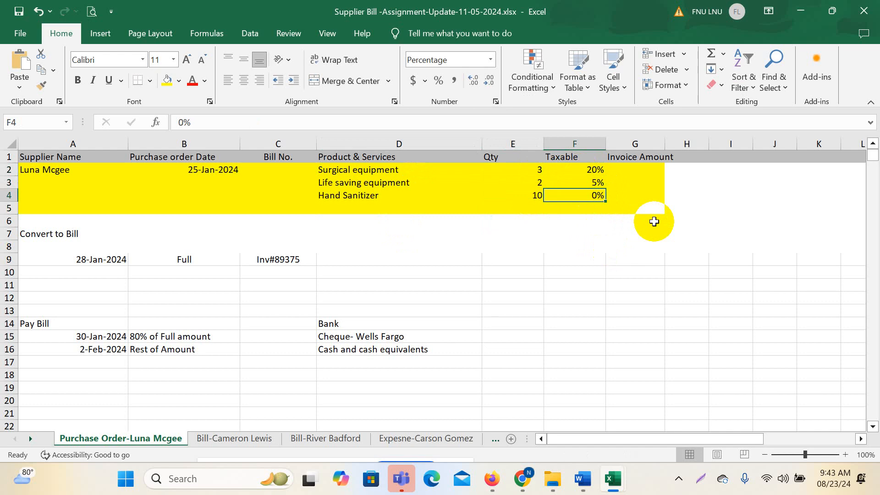
{"action": "left_click", "coordinate": [518, 281]}
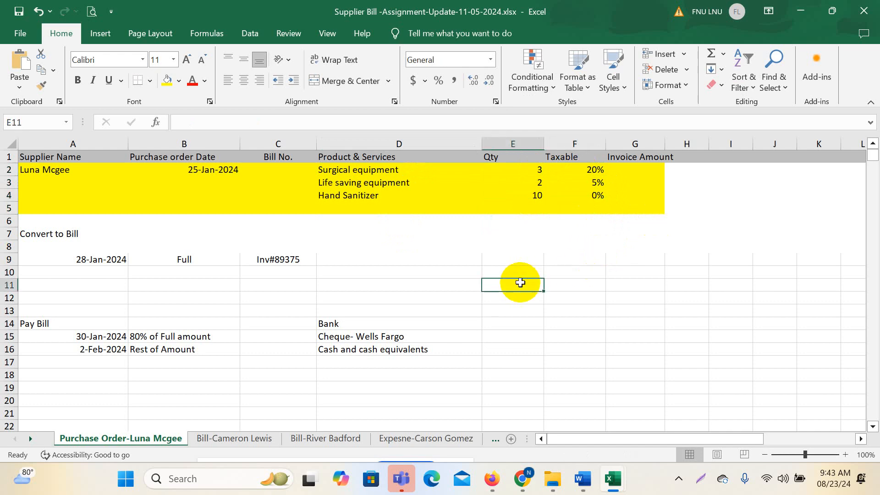
- Review the three product names and their quantities on the purchase order sheet
{"action": "left_click", "coordinate": [386, 172]}
{"action": "left_click", "coordinate": [381, 201]}
{"action": "left_click", "coordinate": [395, 171]}
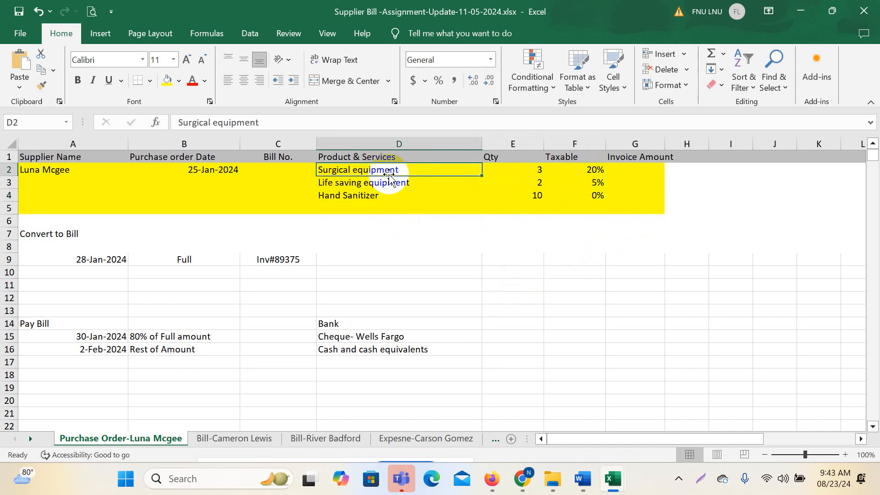
{"action": "left_click", "coordinate": [402, 185]}
{"action": "left_click", "coordinate": [393, 205]}
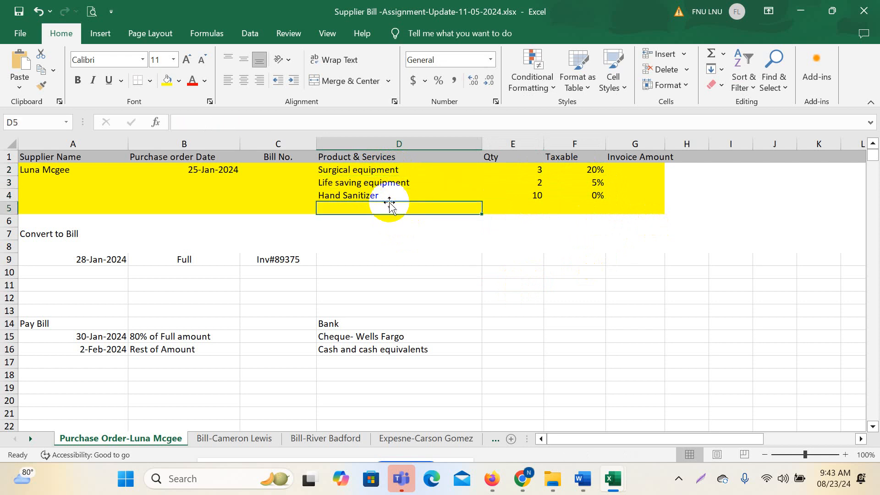
{"action": "left_click", "coordinate": [399, 191]}
{"action": "left_click", "coordinate": [515, 173]}
{"action": "left_click", "coordinate": [521, 183]}
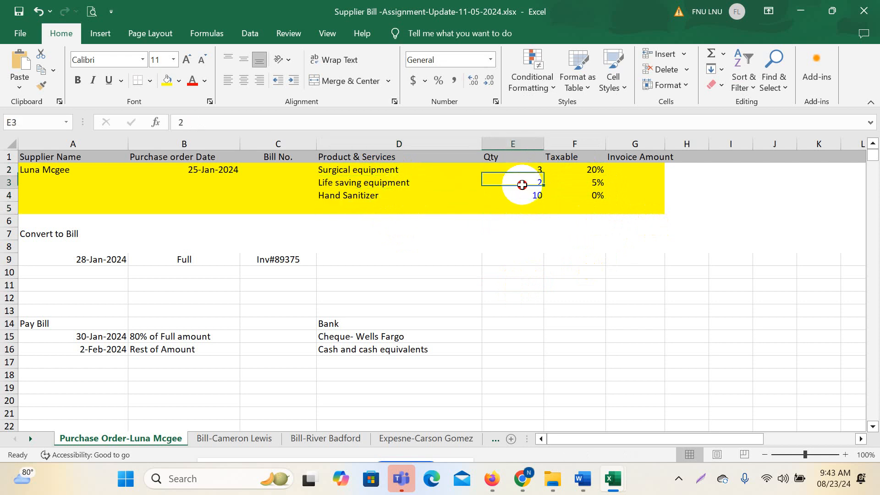
{"action": "left_click", "coordinate": [535, 195]}
- Set the quantities to 10 for Surgical equipment, 15 for Life saving equipment and 50 for Hand Sanitizer, and check the rows
{"action": "left_click", "coordinate": [532, 171]}
{"action": "type", "text": "10"}
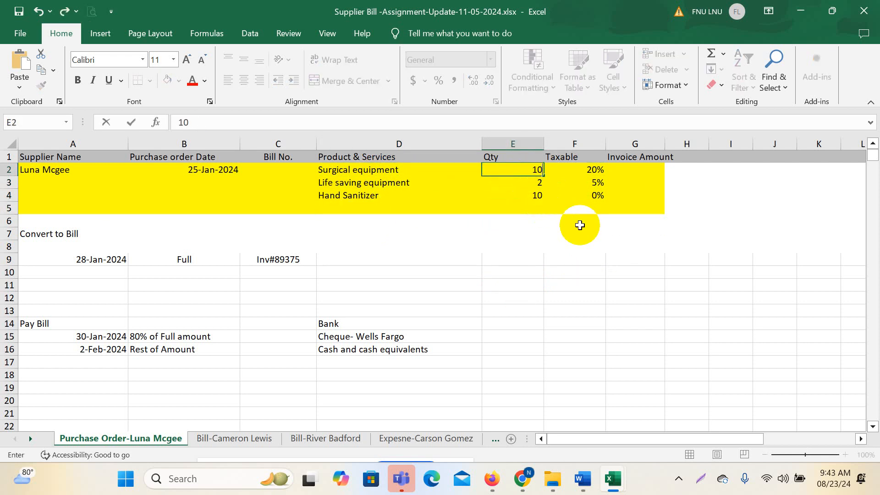
{"action": "key", "text": "ctrl+Return"}
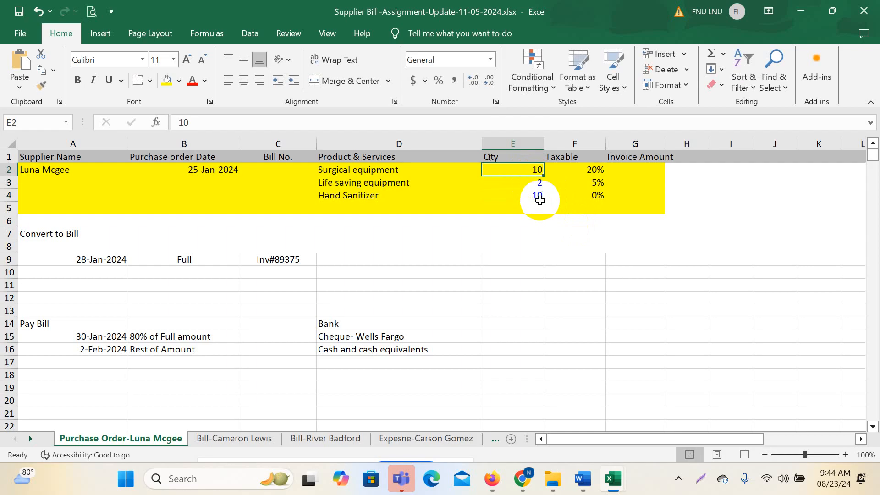
{"action": "key", "text": "Down"}
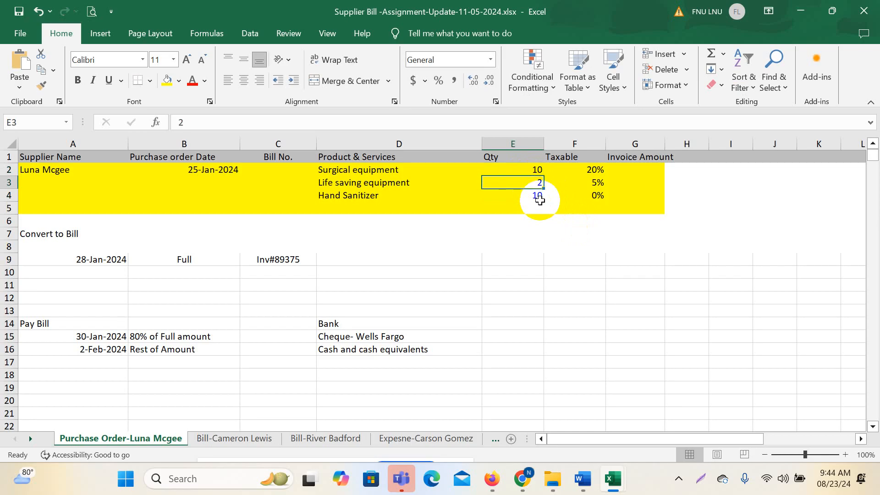
{"action": "type", "text": "15"}
{"action": "key", "text": "Return"}
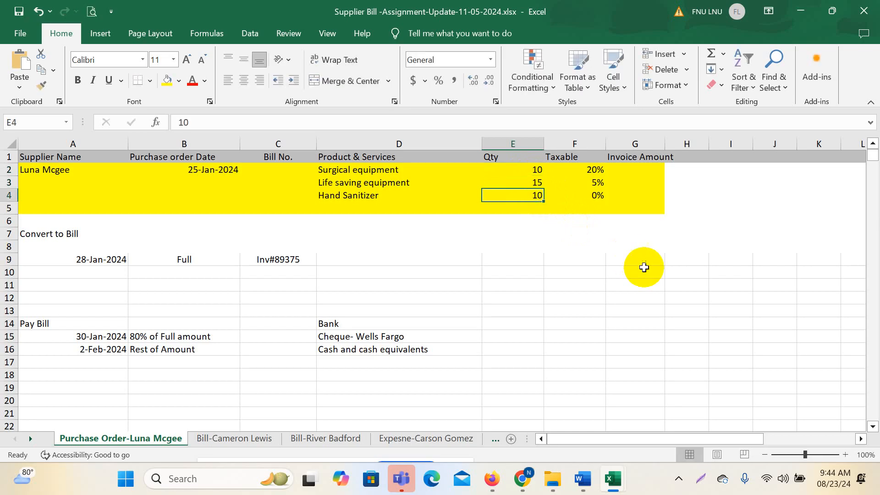
{"action": "type", "text": "50"}
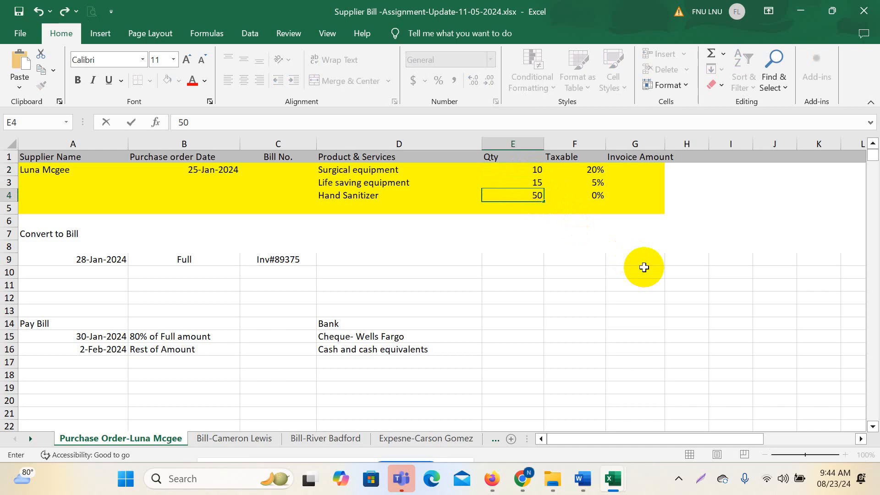
{"action": "left_click", "coordinate": [644, 267]}
{"action": "left_click_drag", "start_coordinate": [531, 171], "coordinate": [610, 210]}
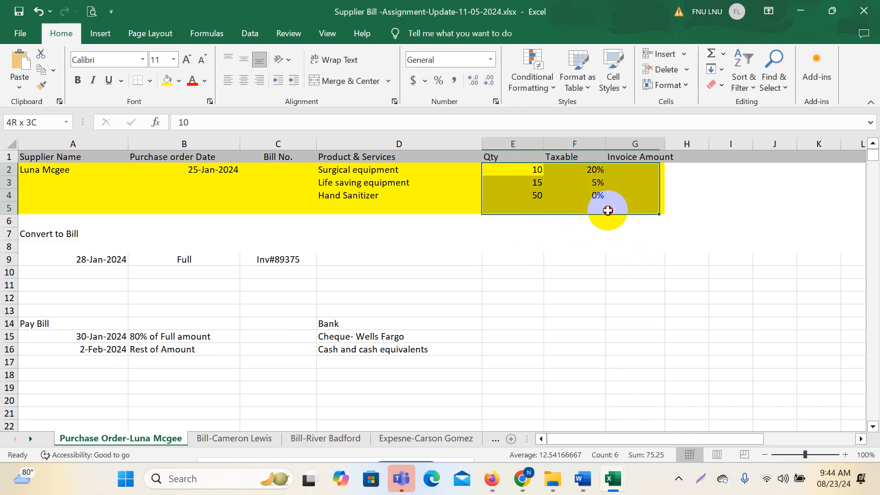
{"action": "left_click", "coordinate": [567, 308]}
{"action": "left_click", "coordinate": [516, 198]}
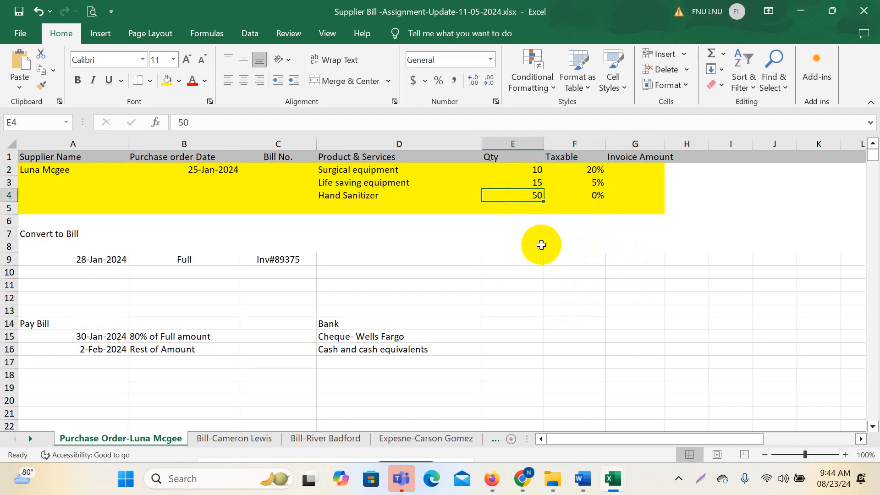
{"action": "left_click", "coordinate": [381, 194]}
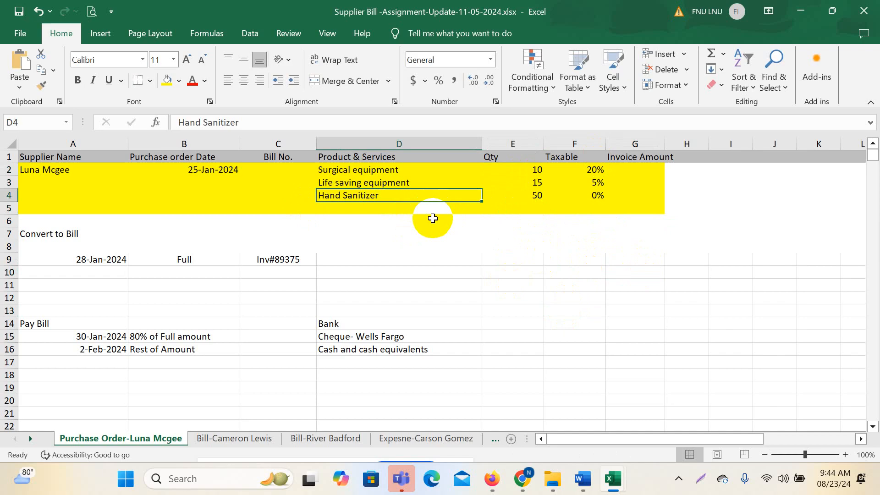
{"action": "left_click", "coordinate": [453, 284]}
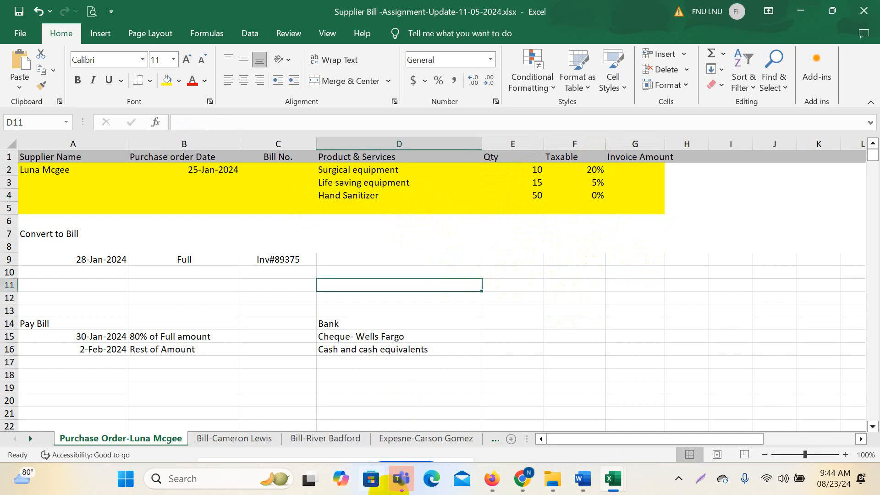
- Switch back to the purchase order form in QuickBooks and choose the supplier belonging to Centene
{"action": "mouse_move", "coordinate": [486, 477]}
{"action": "left_click", "coordinate": [471, 383]}
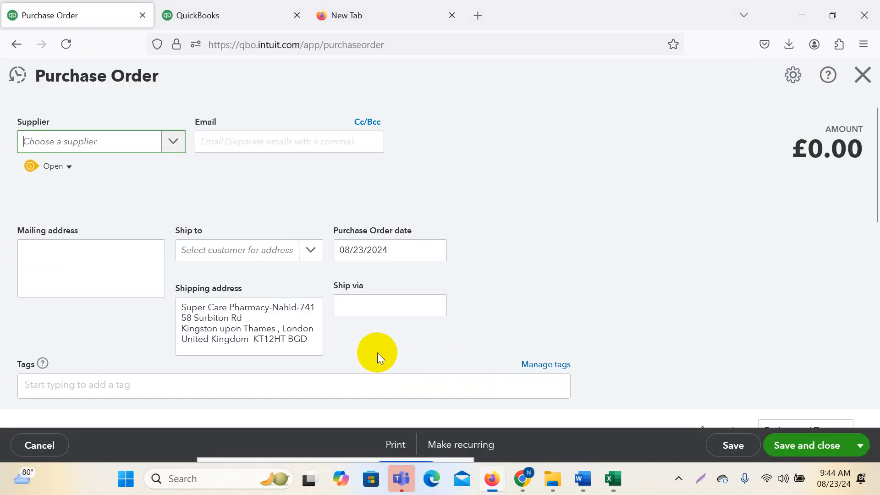
{"action": "left_click", "coordinate": [43, 140]}
{"action": "left_click", "coordinate": [174, 141]}
{"action": "scroll", "coordinate": [132, 277], "scroll_direction": "down", "scroll_amount": 5}
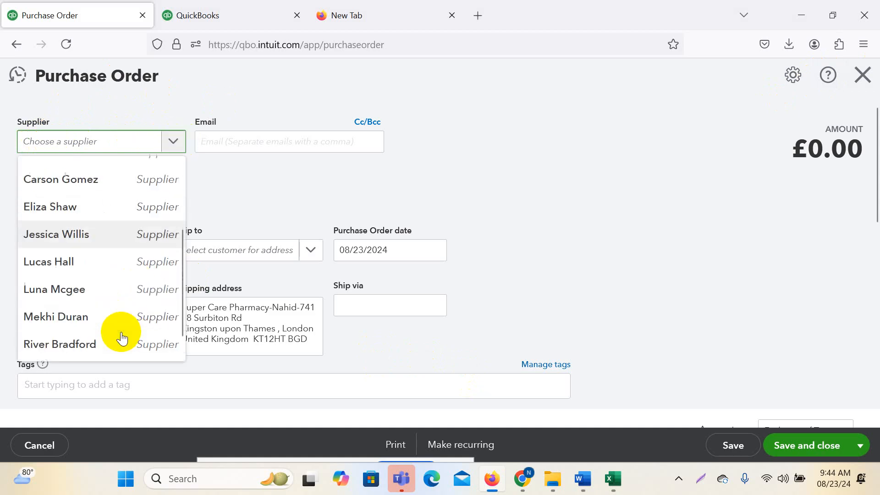
{"action": "left_click", "coordinate": [55, 290]}
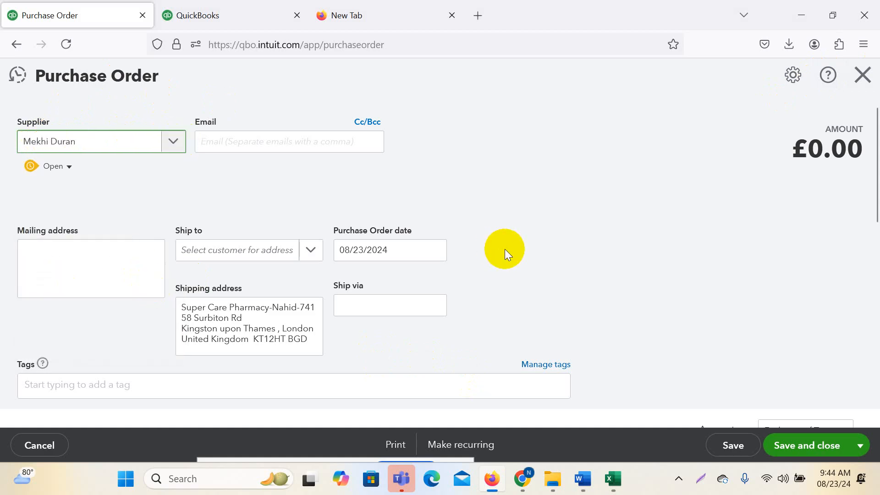
{"action": "left_click", "coordinate": [563, 194]}
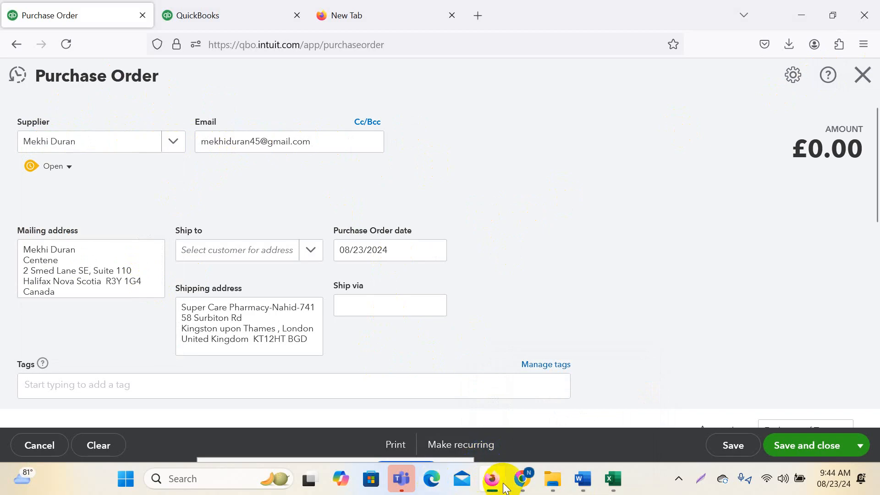
- Switch to the Supplier Bill workbook in Excel and check the purchase order date on the Purchase Order sheet
{"action": "mouse_move", "coordinate": [624, 477]}
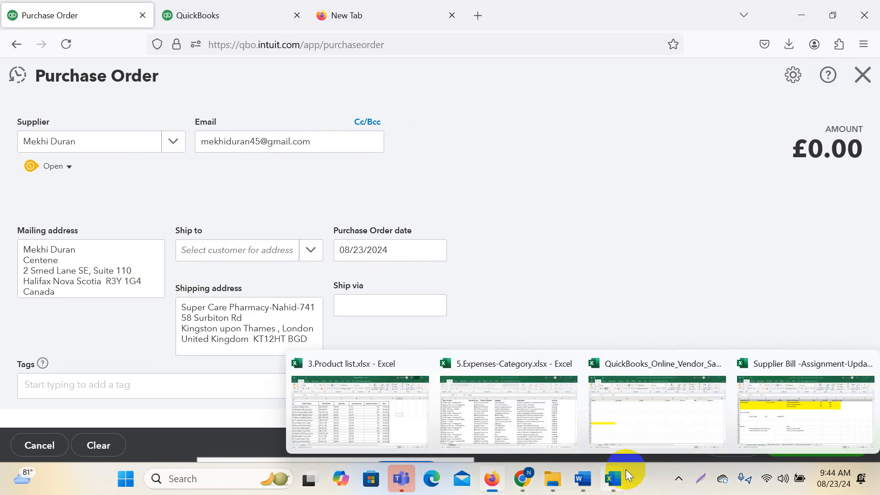
{"action": "left_click", "coordinate": [780, 423]}
{"action": "left_click", "coordinate": [203, 170]}
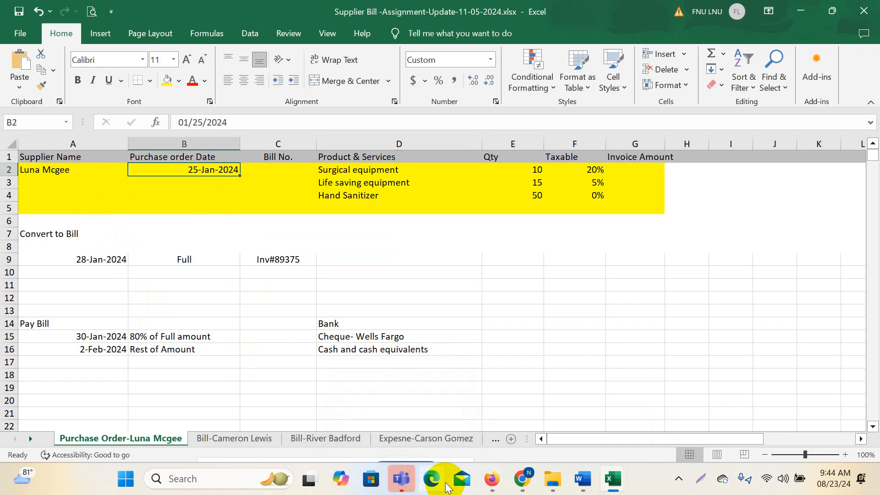
- Return to the QuickBooks form in Firefox and set the purchase order date to 25 January 2024
{"action": "mouse_move", "coordinate": [492, 478]}
{"action": "left_click", "coordinate": [472, 403]}
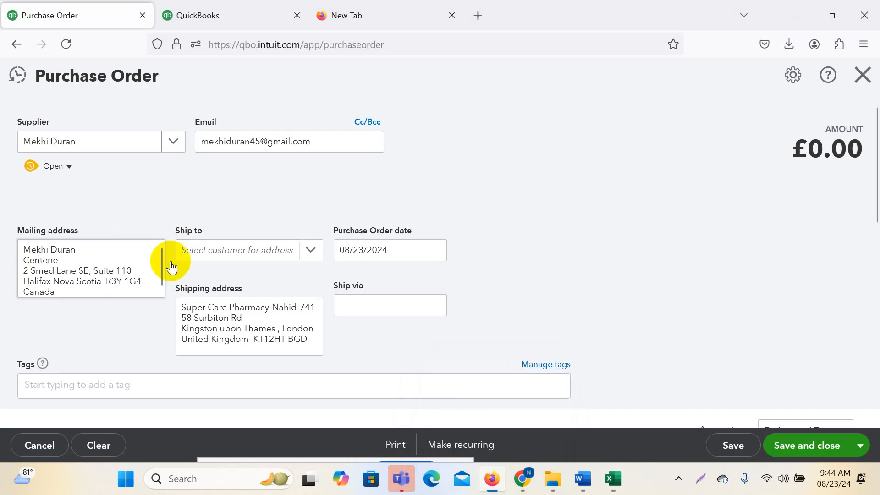
{"action": "scroll", "coordinate": [393, 246], "scroll_direction": "down", "scroll_amount": 2}
{"action": "left_click", "coordinate": [435, 181]}
{"action": "left_click", "coordinate": [415, 224]}
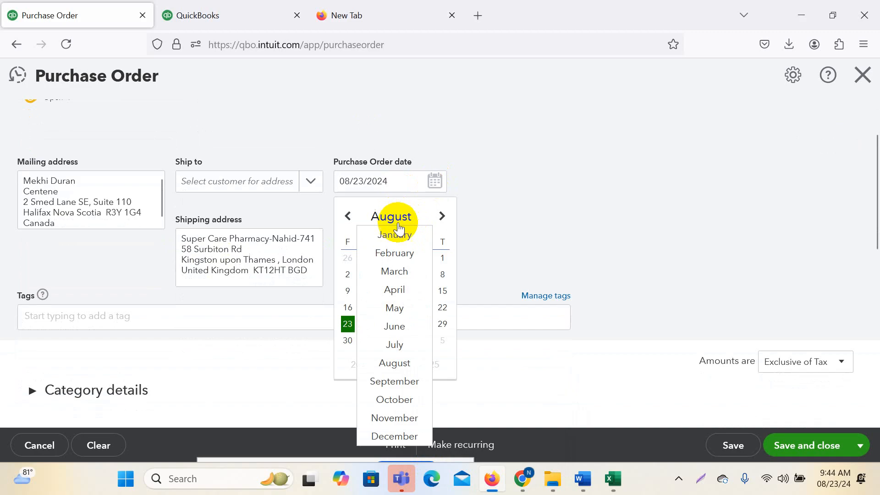
{"action": "left_click", "coordinate": [391, 237]}
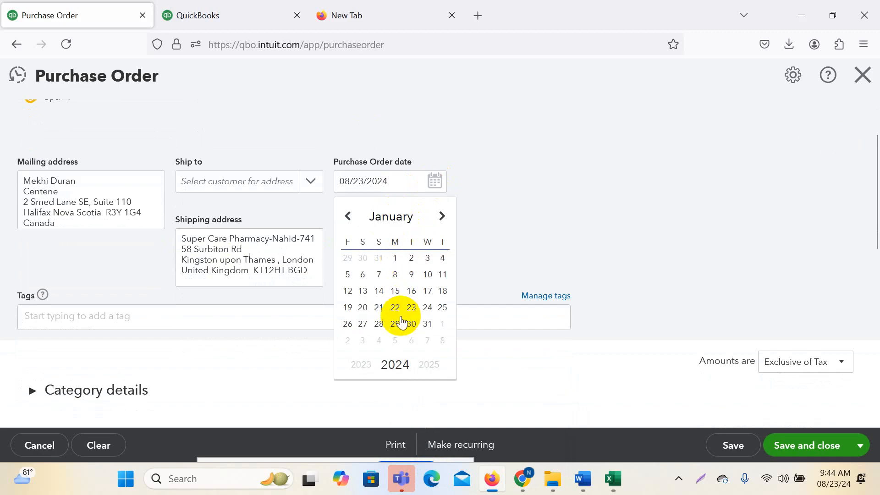
{"action": "left_click", "coordinate": [443, 307]}
- Expand the Category details section so its lines show above the Item details table
{"action": "scroll", "coordinate": [127, 337], "scroll_direction": "down", "scroll_amount": 3}
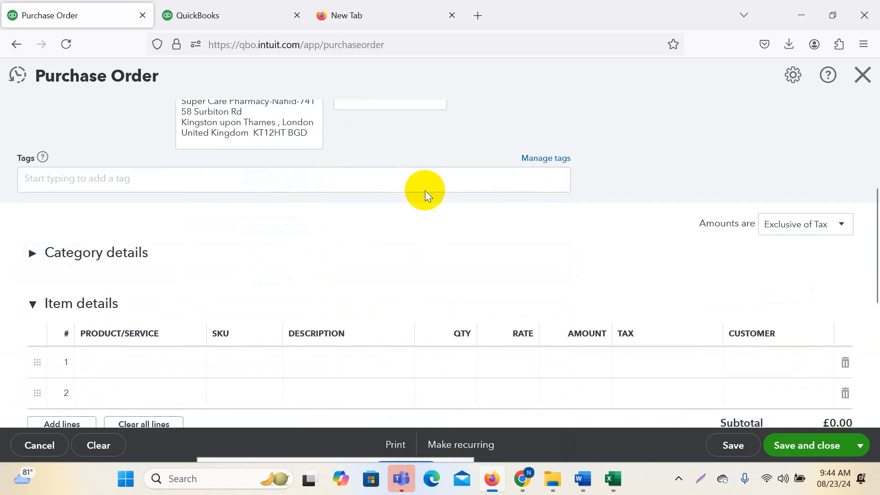
{"action": "scroll", "coordinate": [169, 172], "scroll_direction": "down", "scroll_amount": 2}
{"action": "left_click", "coordinate": [99, 182]}
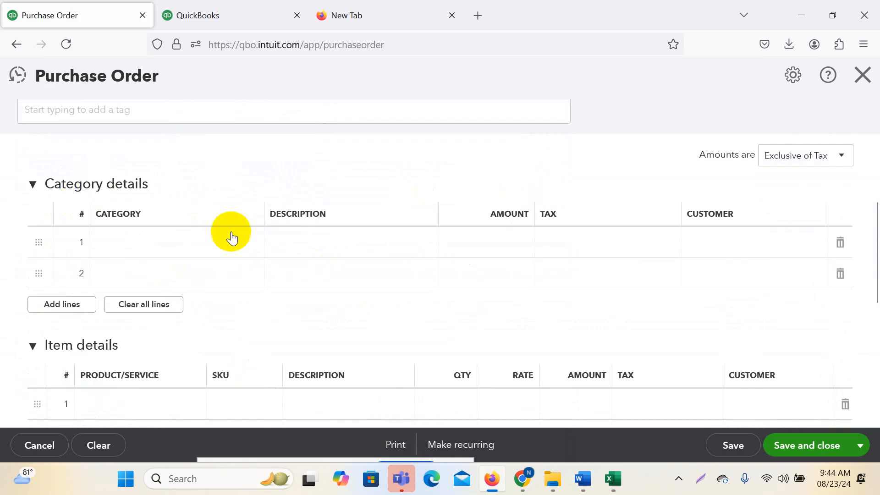
{"action": "scroll", "coordinate": [232, 235], "scroll_direction": "down", "scroll_amount": 1}
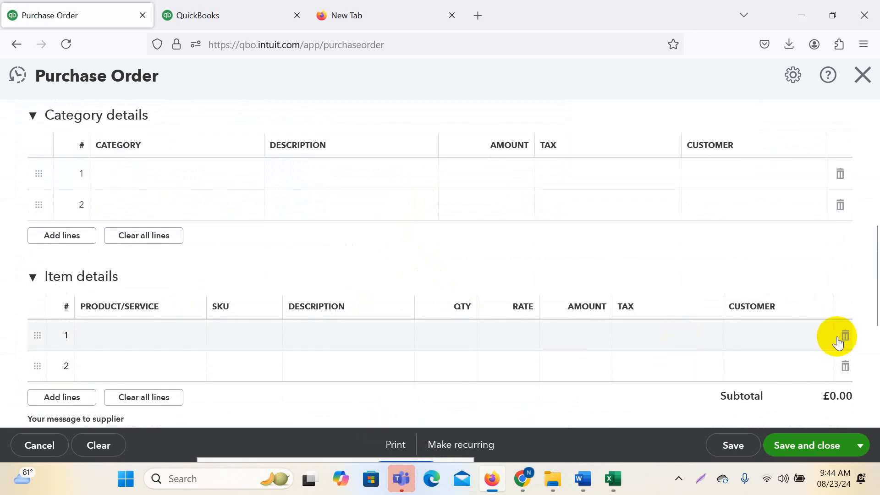
- Start a screen capture and enlarge its area to about 1919x1025, covering nearly the whole screen
{"action": "key", "text": "super+shift+s"}
{"action": "mouse_move", "coordinate": [1, 80]}
{"action": "left_mouse_down"}
{"action": "mouse_move", "coordinate": [622, 399]}
{"action": "mouse_move", "coordinate": [876, 454]}
{"action": "left_mouse_up"}
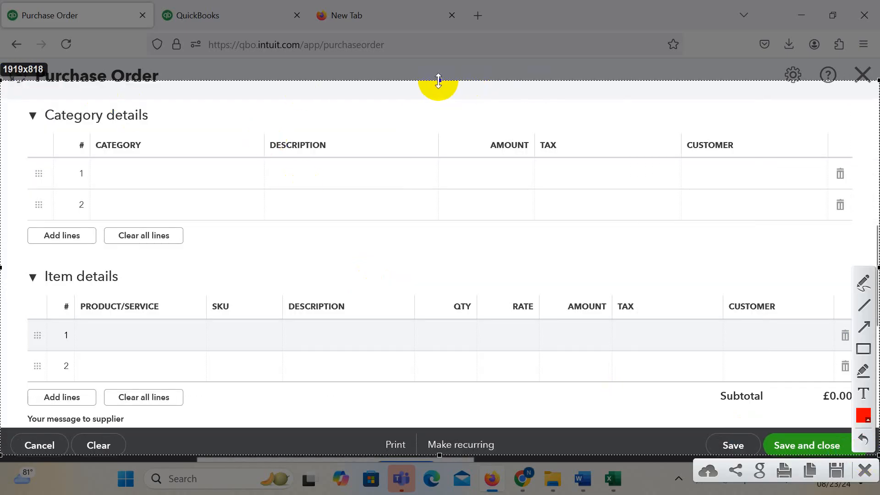
{"action": "left_click_drag", "start_coordinate": [439, 81], "coordinate": [440, 8]}
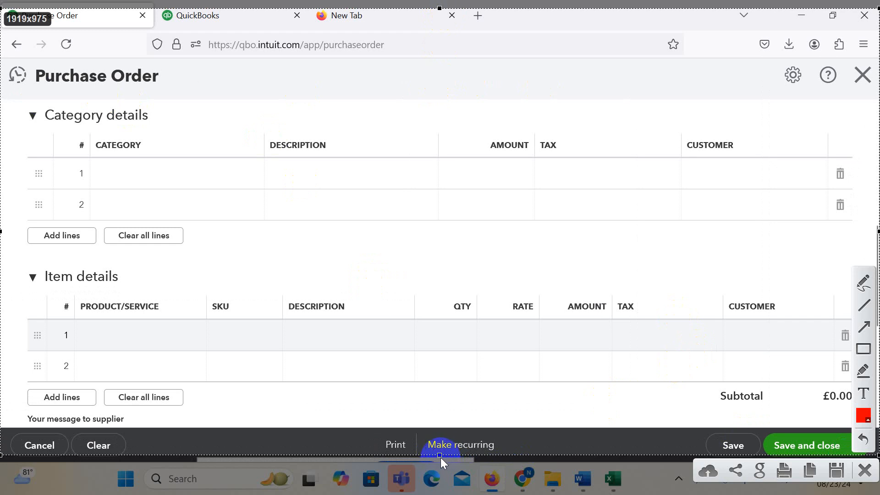
{"action": "left_click_drag", "start_coordinate": [441, 457], "coordinate": [441, 479]}
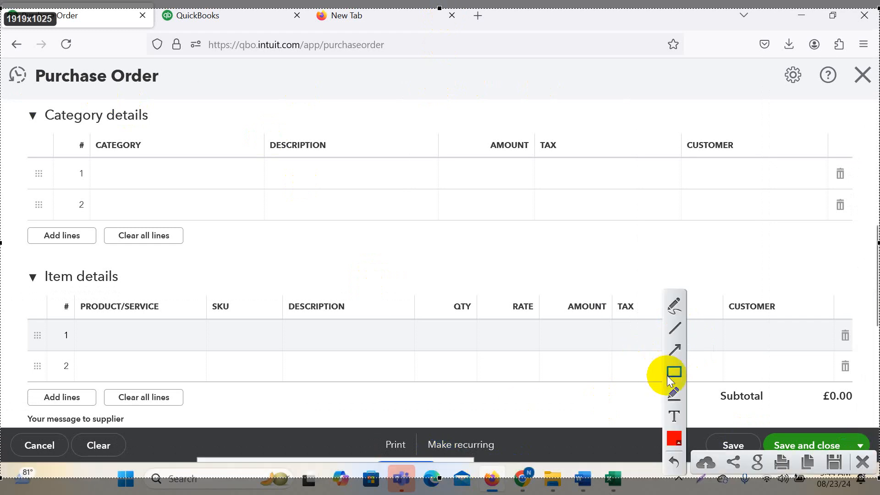
- Outline the Category details and Item details headings with red rectangles on the screen capture
{"action": "left_click", "coordinate": [673, 374]}
{"action": "left_click_drag", "start_coordinate": [21, 102], "coordinate": [158, 128]}
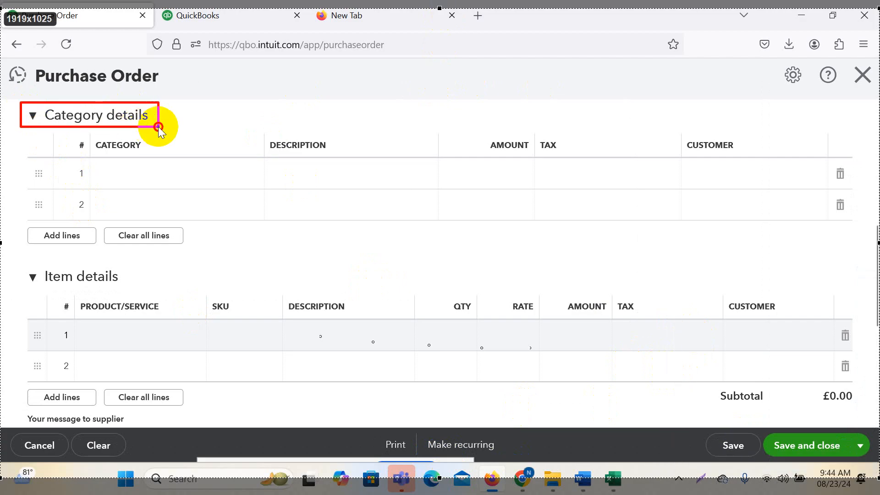
{"action": "left_click_drag", "start_coordinate": [14, 261], "coordinate": [134, 289]}
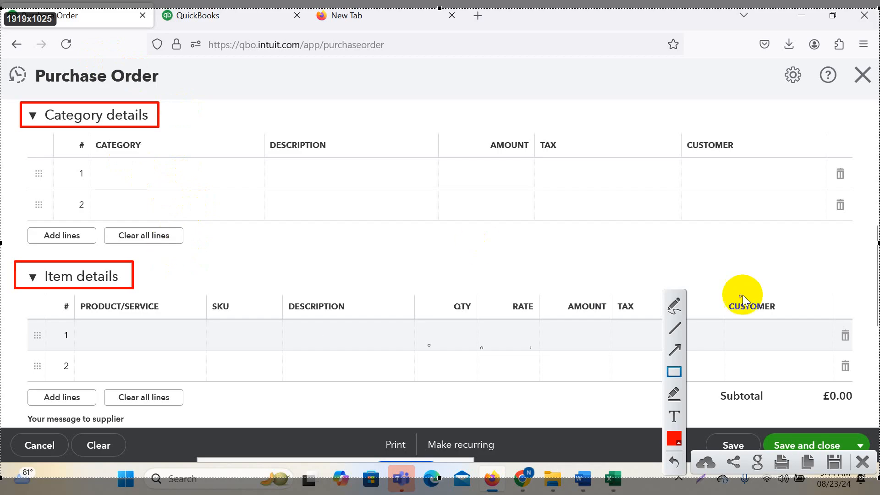
- Draw freehand red ticks beside both section headings, circle the Category column header, and mark the first product/service line
{"action": "left_click", "coordinate": [674, 304]}
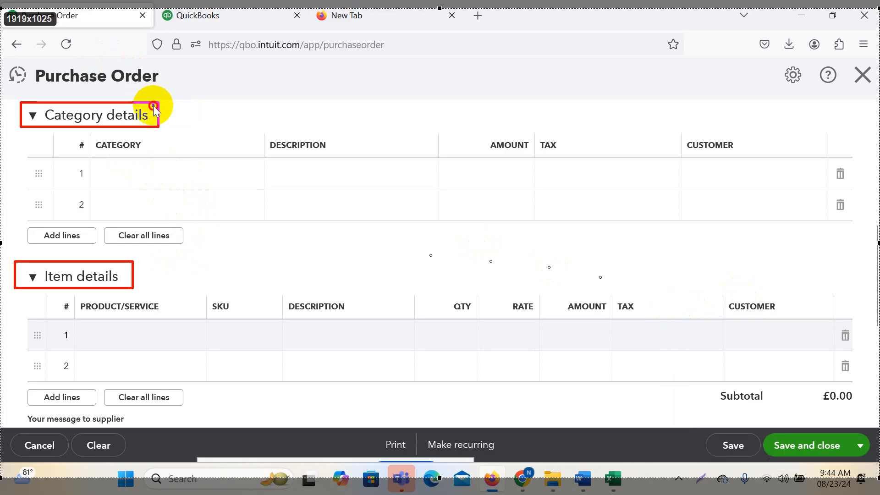
{"action": "left_click_drag", "start_coordinate": [156, 106], "coordinate": [245, 94]}
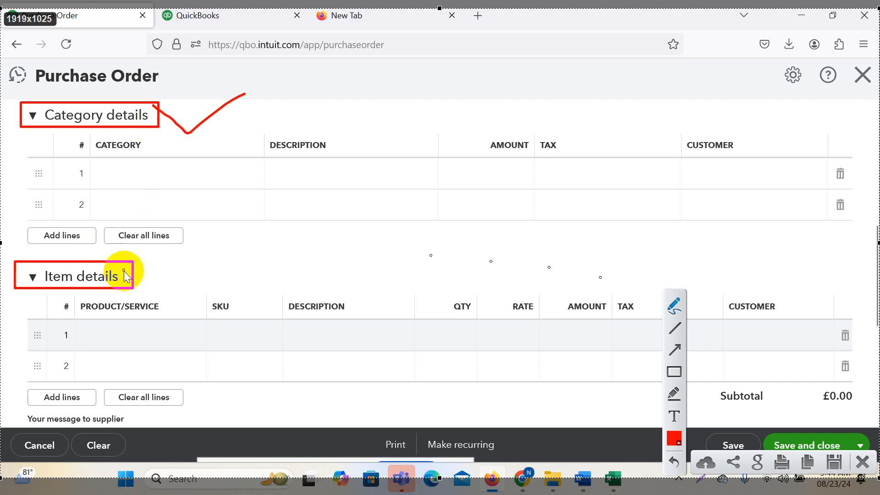
{"action": "left_click_drag", "start_coordinate": [124, 269], "coordinate": [192, 252]}
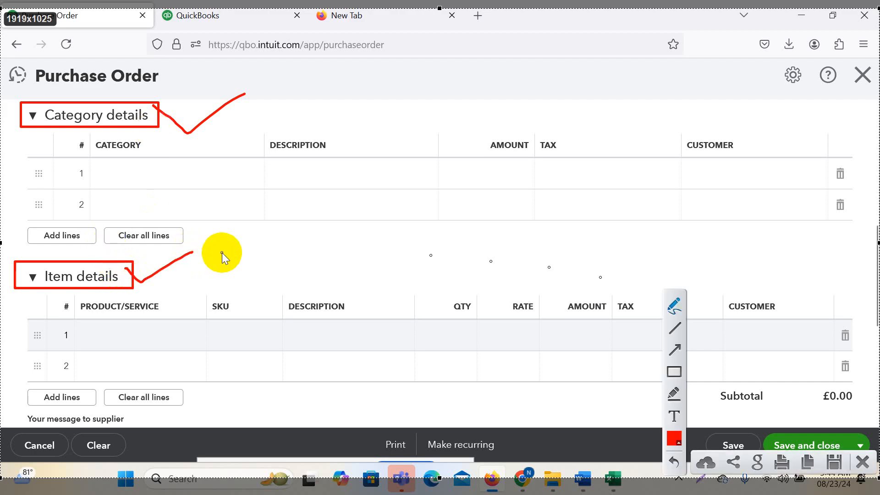
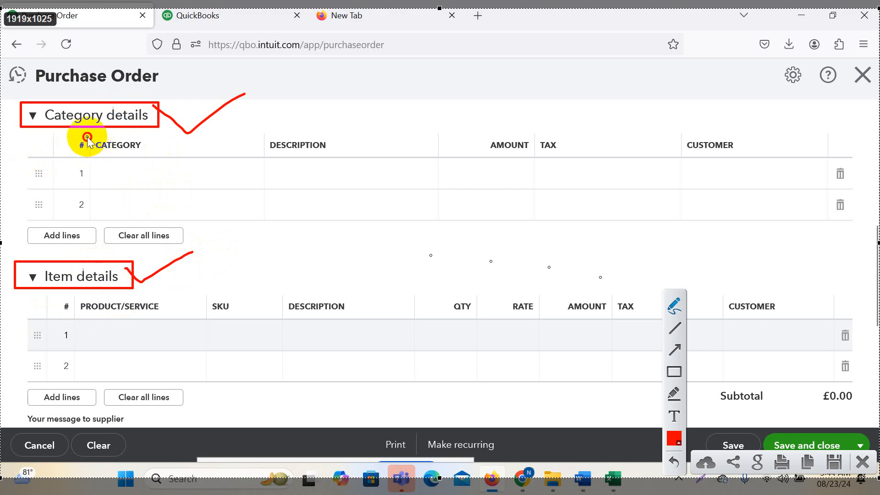
{"action": "mouse_move", "coordinate": [87, 138]}
{"action": "left_mouse_down"}
{"action": "mouse_move", "coordinate": [128, 144]}
{"action": "mouse_move", "coordinate": [82, 152]}
{"action": "mouse_move", "coordinate": [99, 118]}
{"action": "left_mouse_up"}
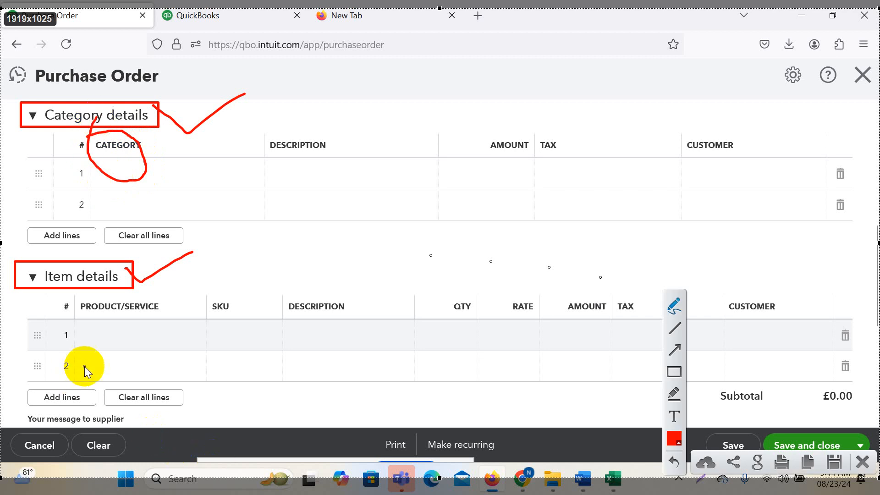
{"action": "mouse_move", "coordinate": [94, 337]}
{"action": "left_mouse_down"}
{"action": "mouse_move", "coordinate": [92, 315]}
{"action": "mouse_move", "coordinate": [153, 324]}
{"action": "mouse_move", "coordinate": [96, 345]}
{"action": "left_mouse_up"}
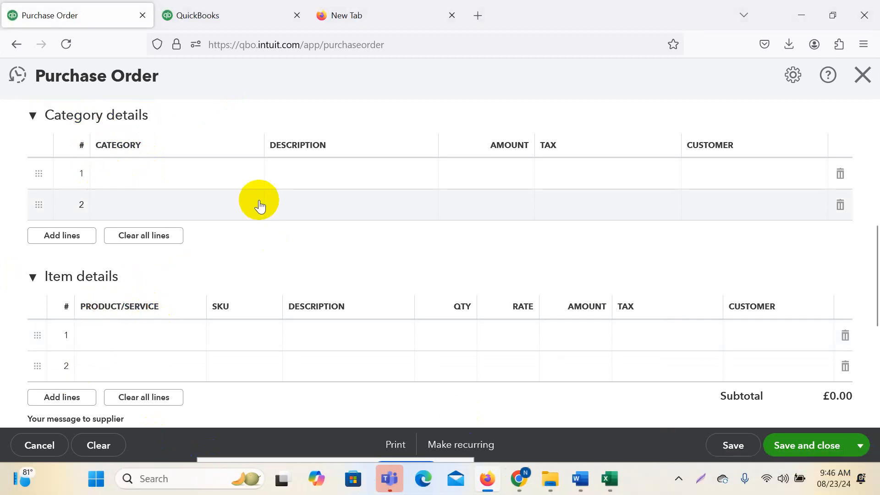
- Browse the accounts offered as categories on the first Category details line, without choosing one
{"action": "left_click", "coordinate": [274, 186]}
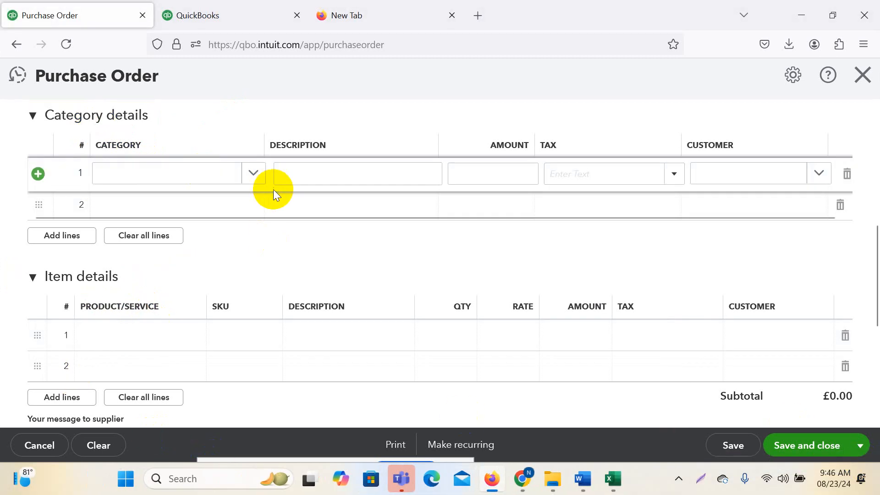
{"action": "left_click", "coordinate": [255, 173]}
{"action": "scroll", "coordinate": [262, 275], "scroll_direction": "down", "scroll_amount": 5}
{"action": "scroll", "coordinate": [256, 288], "scroll_direction": "up", "scroll_amount": 5}
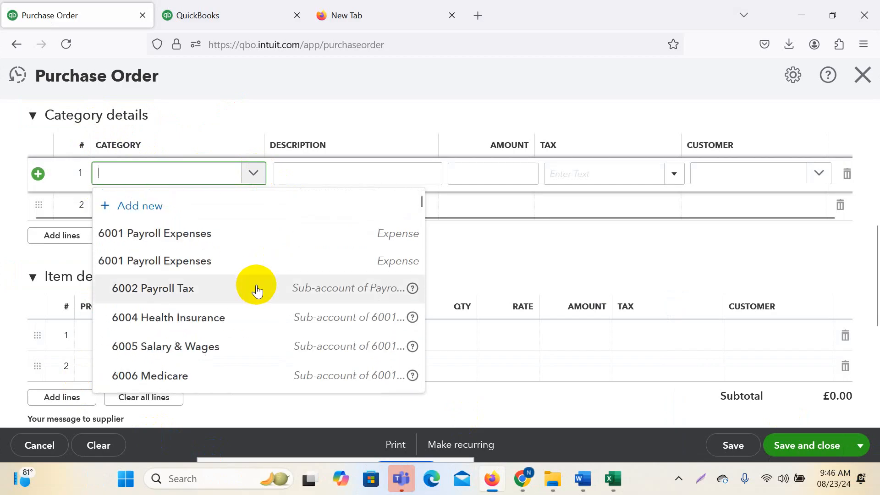
{"action": "scroll", "coordinate": [240, 265], "scroll_direction": "down", "scroll_amount": 2}
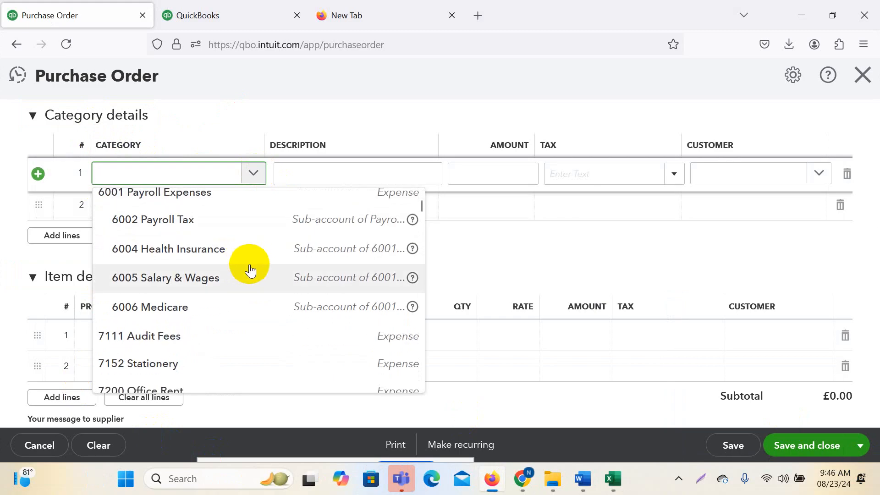
{"action": "scroll", "coordinate": [251, 271], "scroll_direction": "down", "scroll_amount": 10}
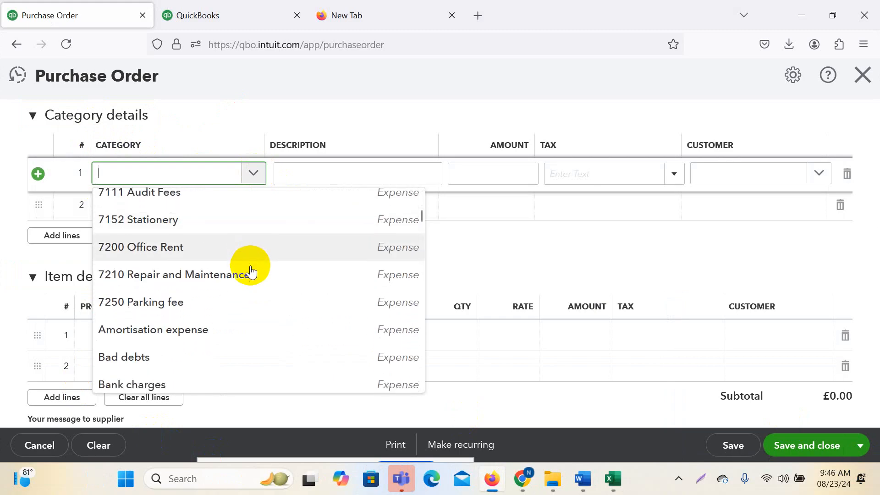
{"action": "scroll", "coordinate": [251, 271], "scroll_direction": "down", "scroll_amount": 15}
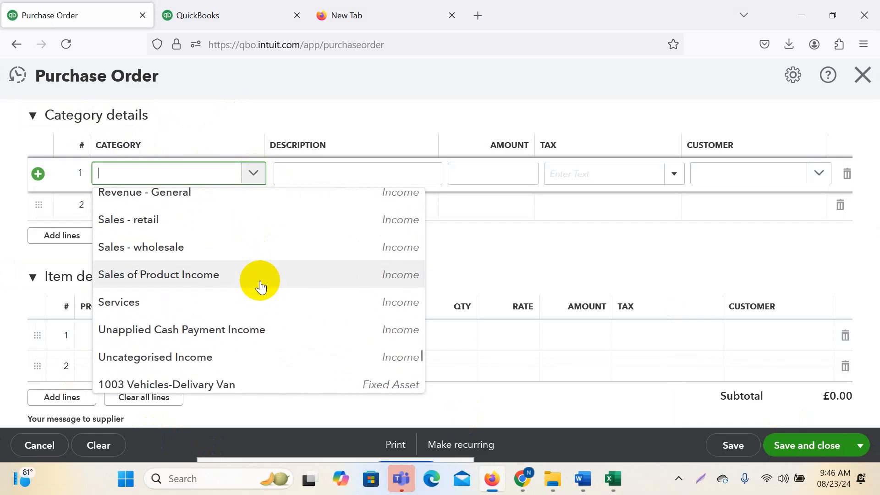
{"action": "scroll", "coordinate": [260, 285], "scroll_direction": "up", "scroll_amount": 10}
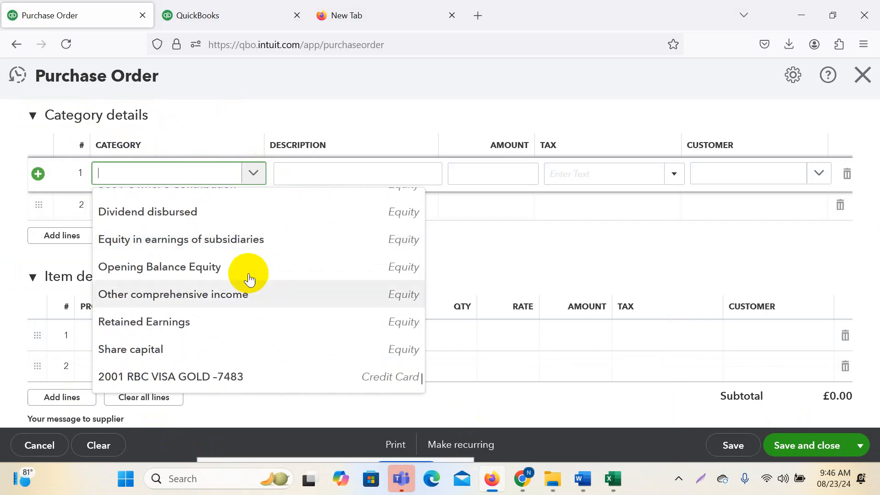
{"action": "left_click", "coordinate": [315, 97]}
- Check the product/service choices on the first Item details line and close them without a selection
{"action": "left_click", "coordinate": [137, 337]}
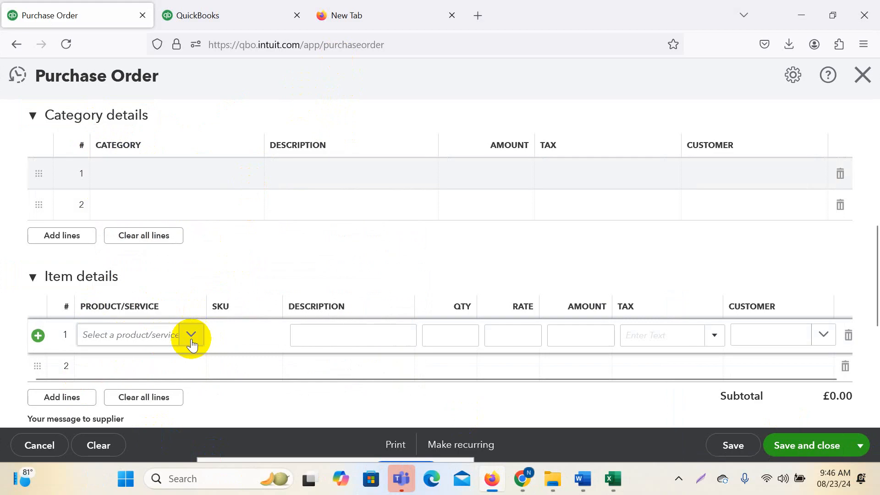
{"action": "left_click", "coordinate": [191, 340]}
{"action": "left_click", "coordinate": [513, 80]}
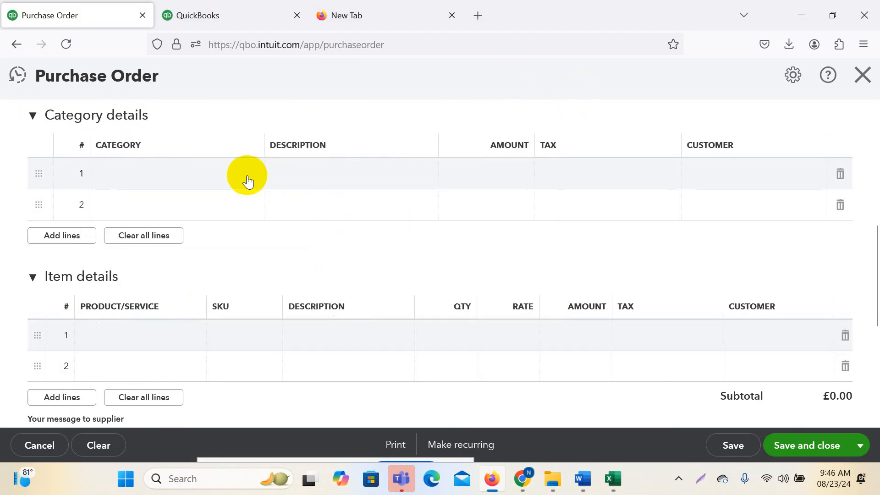
- Activate the first Item details line and look through the expense and other income accounts in the category list again
{"action": "left_click", "coordinate": [147, 342]}
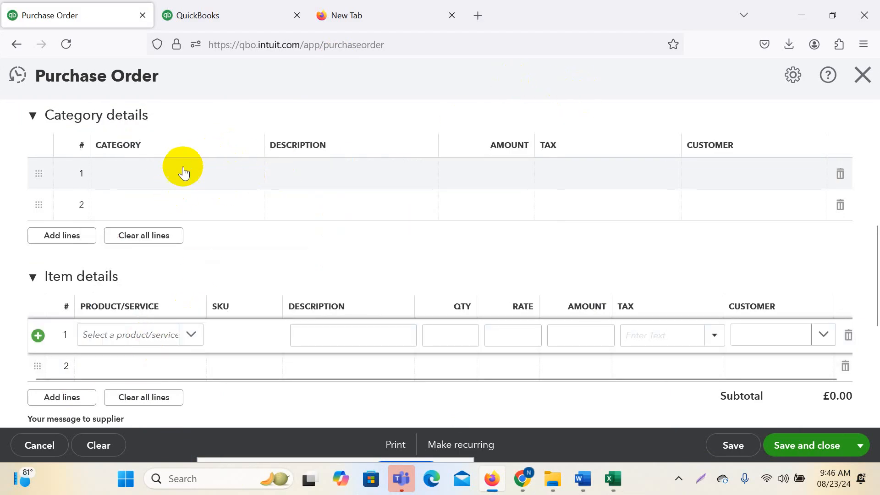
{"action": "left_click", "coordinate": [168, 188]}
{"action": "left_click", "coordinate": [253, 173]}
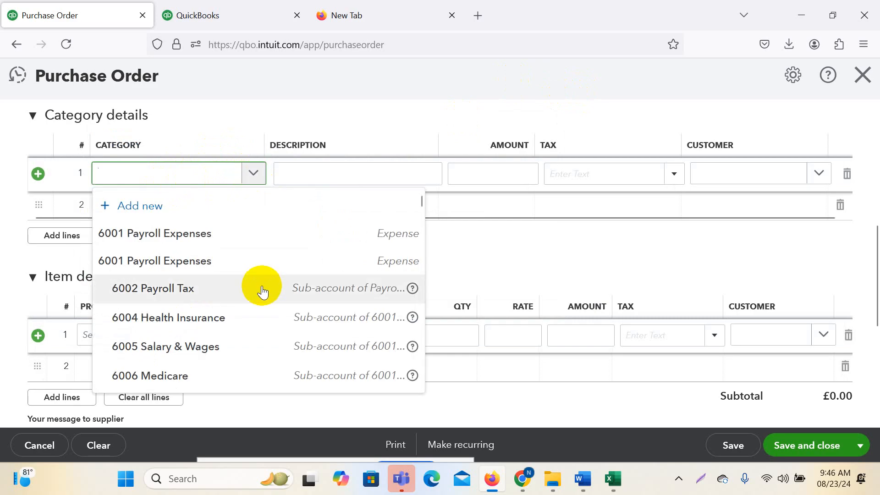
{"action": "scroll", "coordinate": [262, 292], "scroll_direction": "down", "scroll_amount": 15}
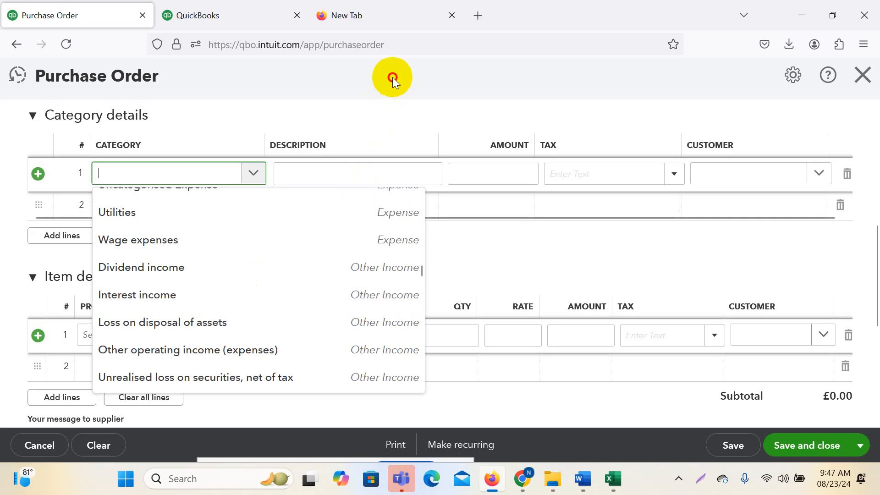
{"action": "scroll", "coordinate": [236, 207], "scroll_direction": "down", "scroll_amount": 5}
{"action": "scroll", "coordinate": [224, 223], "scroll_direction": "up", "scroll_amount": 2}
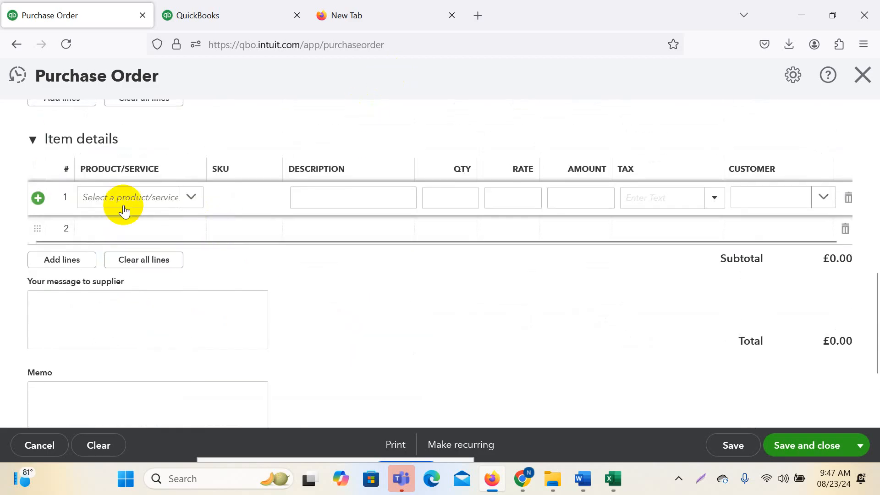
- Review the inventory products offered for the first Item details line, from Autoclave Sterilizers to Surgical equipment
{"action": "left_click", "coordinate": [190, 197]}
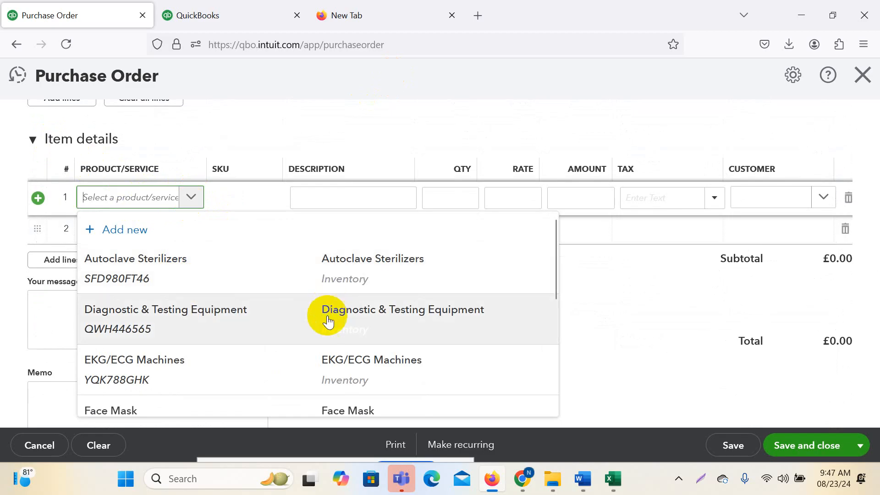
{"action": "scroll", "coordinate": [328, 321], "scroll_direction": "down", "scroll_amount": 5}
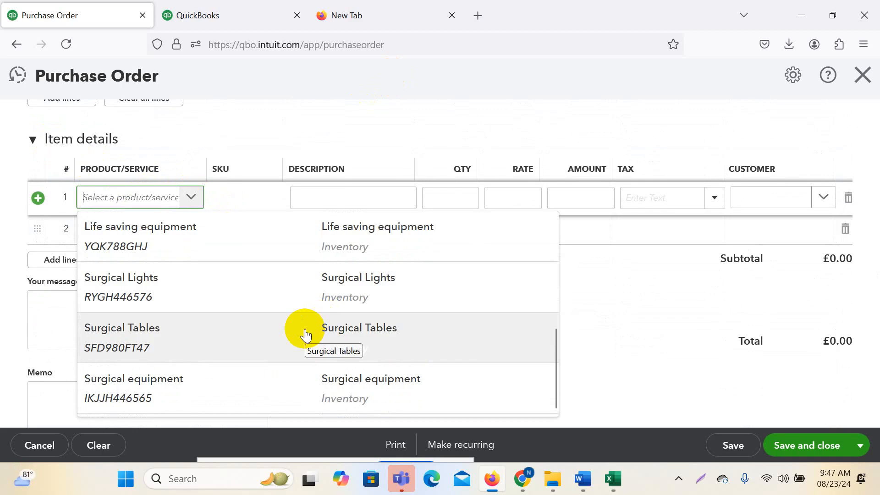
{"action": "scroll", "coordinate": [316, 337], "scroll_direction": "up", "scroll_amount": 5}
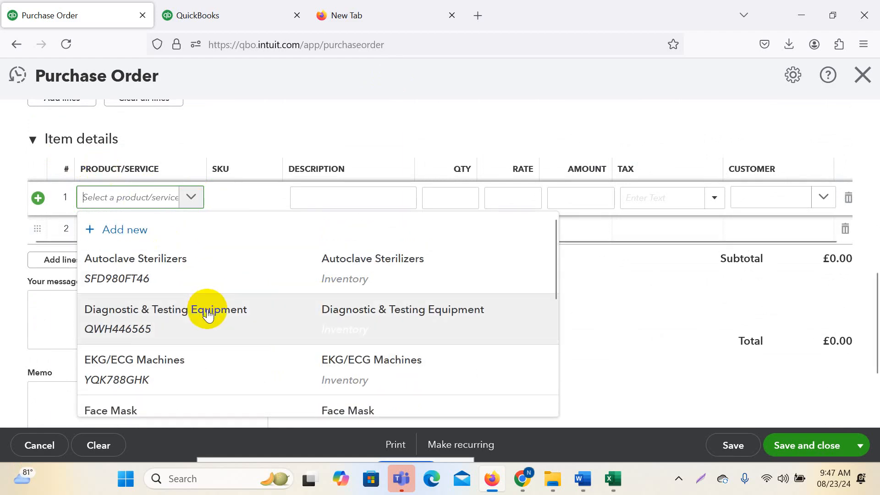
{"action": "scroll", "coordinate": [252, 193], "scroll_direction": "up", "scroll_amount": 5}
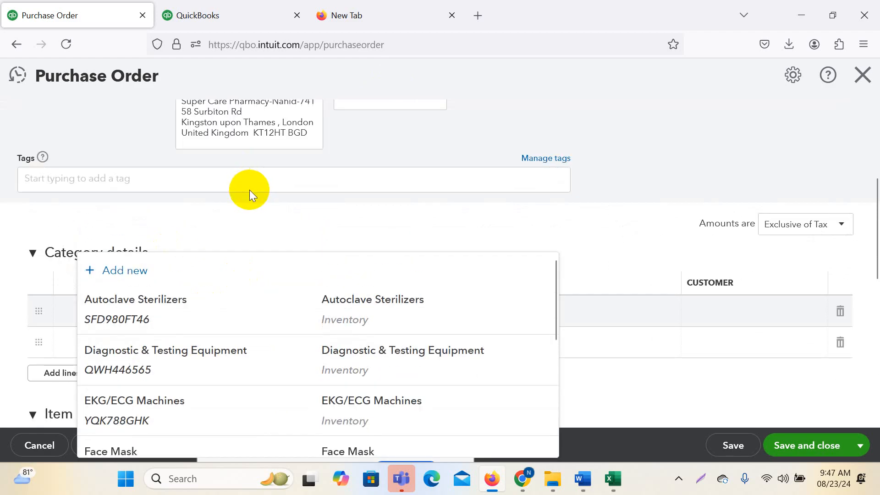
- Check the ordered products in the Supplier Bill assignment workbook, return to the purchase order and close the product list without a selection
{"action": "scroll", "coordinate": [301, 368], "scroll_direction": "down", "scroll_amount": 5}
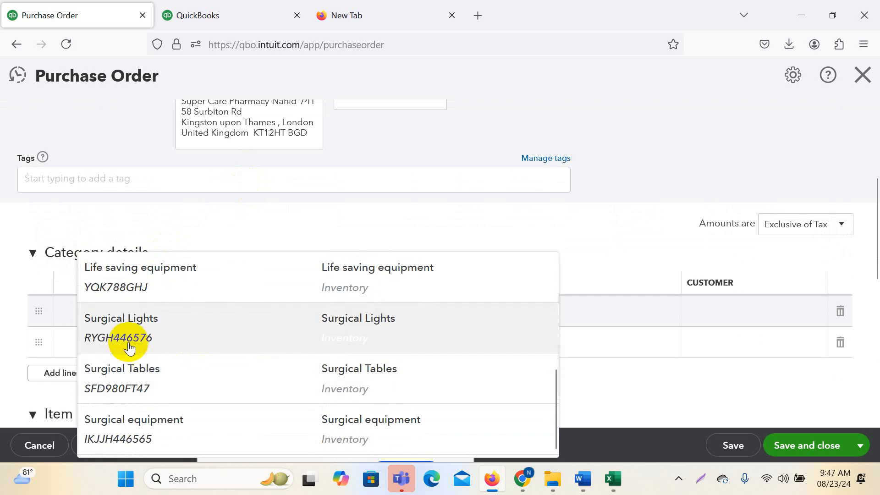
{"action": "mouse_move", "coordinate": [618, 479]}
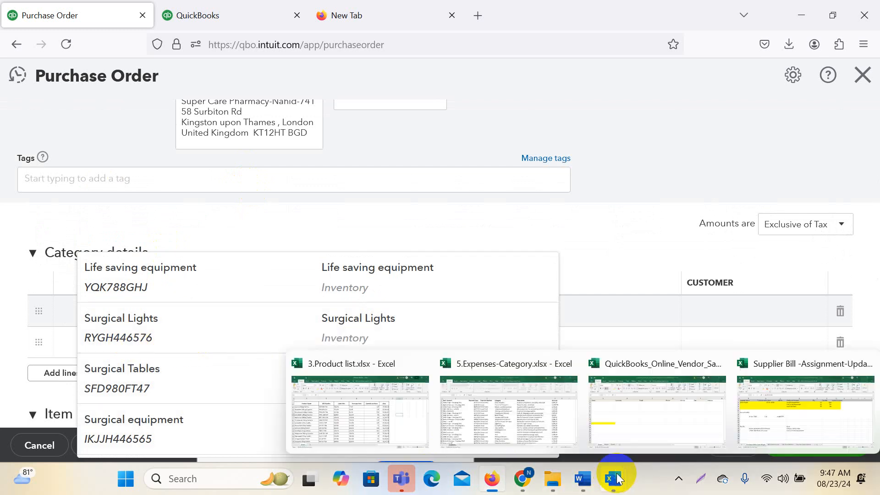
{"action": "left_click", "coordinate": [746, 408]}
{"action": "left_click", "coordinate": [349, 170]}
{"action": "left_click", "coordinate": [363, 186]}
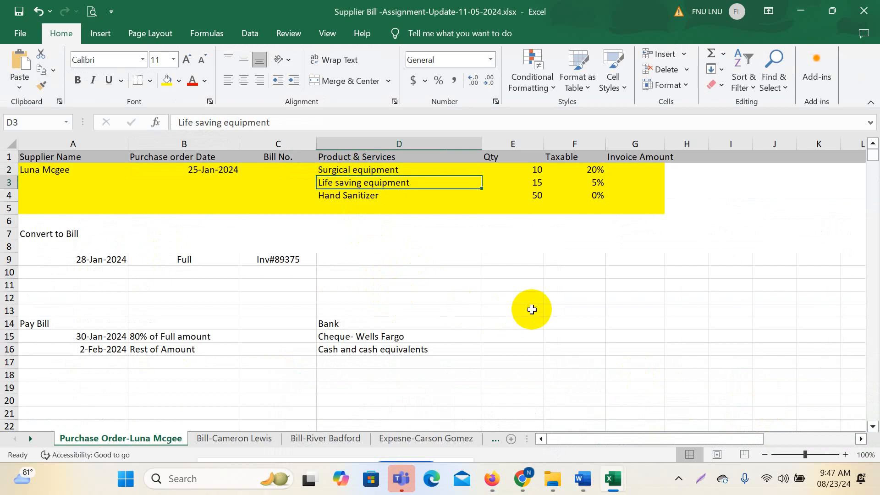
{"action": "mouse_move", "coordinate": [522, 478]}
{"action": "left_click", "coordinate": [456, 421]}
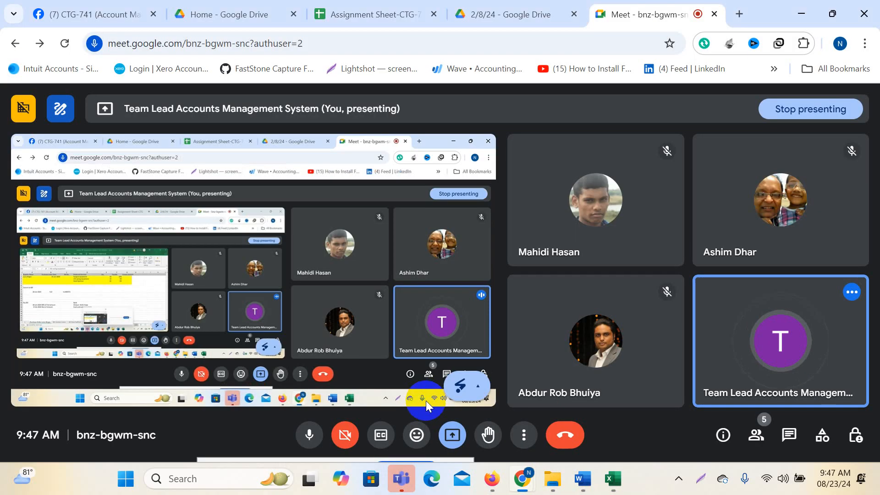
{"action": "mouse_move", "coordinate": [492, 479]}
{"action": "left_click", "coordinate": [447, 379]}
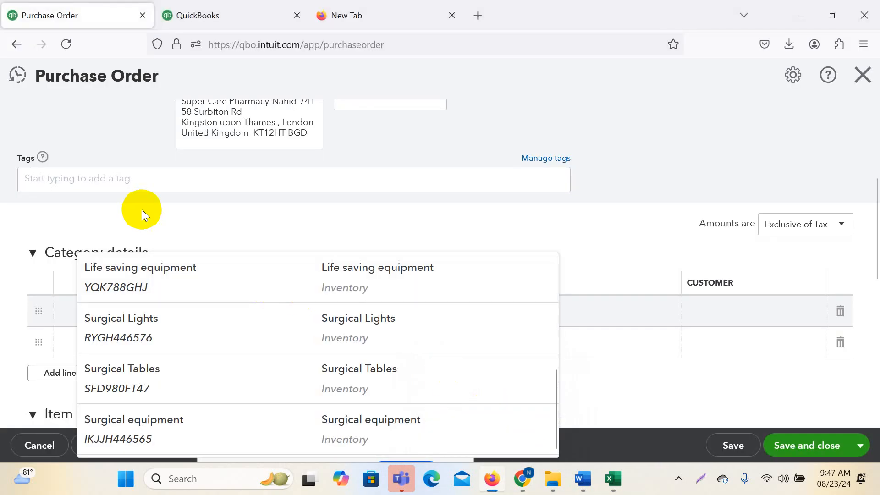
{"action": "left_click", "coordinate": [65, 220]}
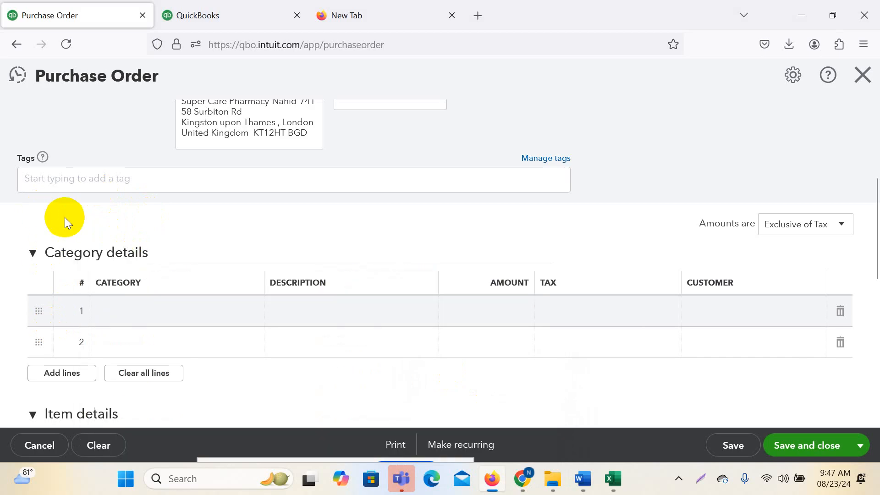
- Find Surgical equipment by searching for "sur" and add it as the product on the first Item details line
{"action": "scroll", "coordinate": [65, 220], "scroll_direction": "down", "scroll_amount": 3}
{"action": "left_click", "coordinate": [117, 339]}
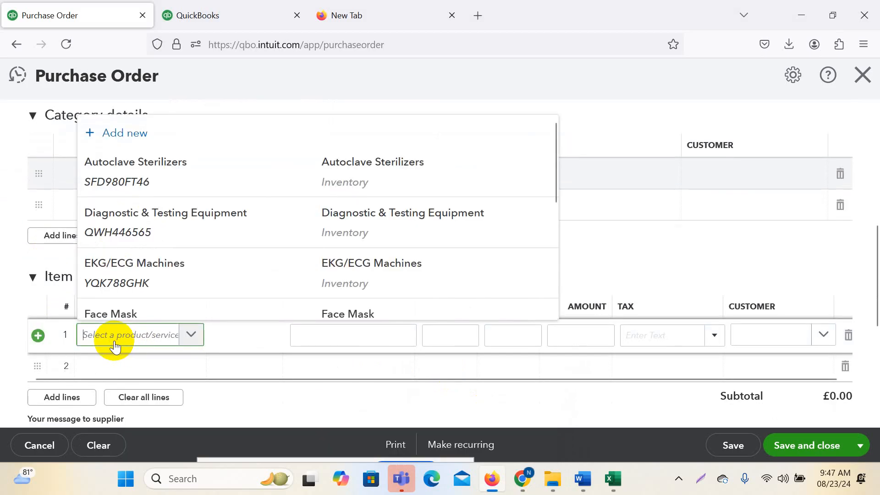
{"action": "type", "text": "sur"}
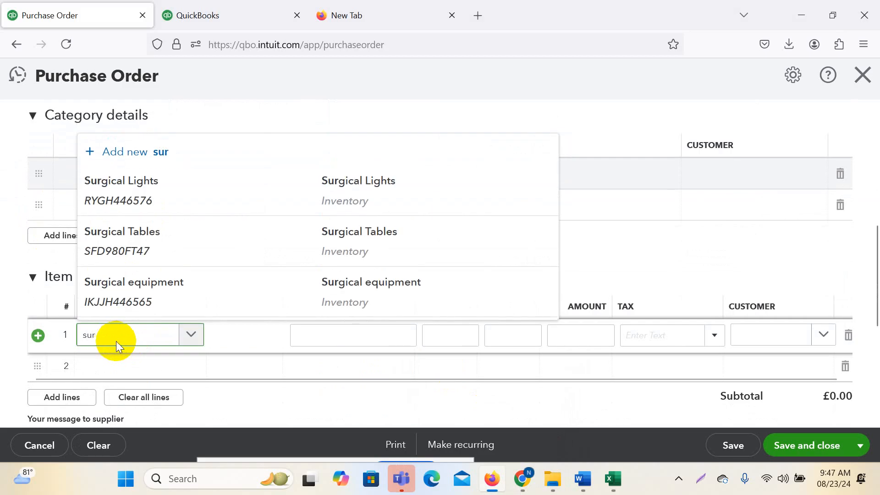
{"action": "left_click", "coordinate": [137, 290]}
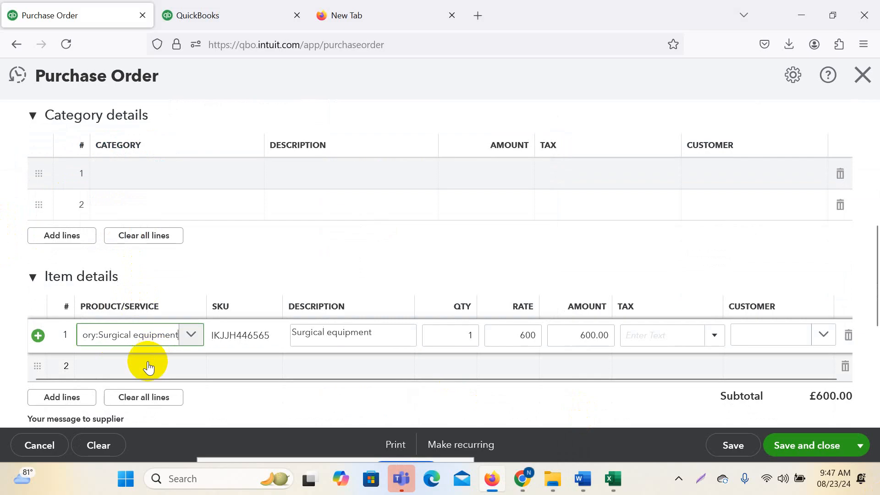
- Find Life saving equipment by searching for "lif" and add it as the product on the second Item details line
{"action": "left_click", "coordinate": [144, 364]}
{"action": "scroll", "coordinate": [169, 290], "scroll_direction": "down", "scroll_amount": 3}
{"action": "left_click", "coordinate": [118, 232]}
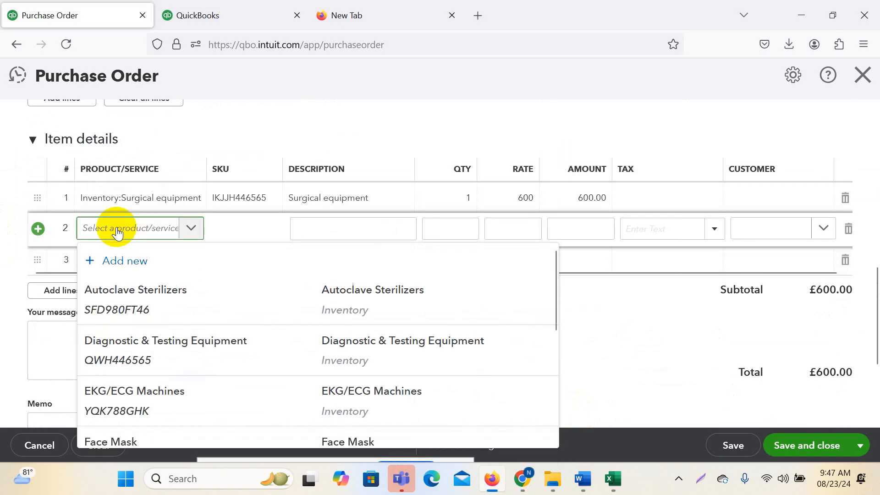
{"action": "type", "text": "lif"}
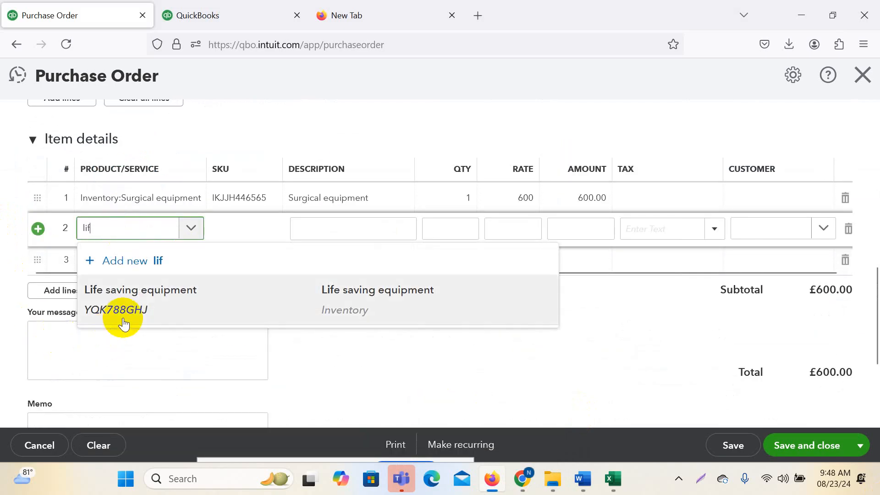
{"action": "left_click", "coordinate": [121, 315]}
- Search for "hand" on the third Item details line and create a new Inventory-type product named Hand Sanitizer
{"action": "left_click", "coordinate": [127, 261]}
{"action": "left_click", "coordinate": [127, 262]}
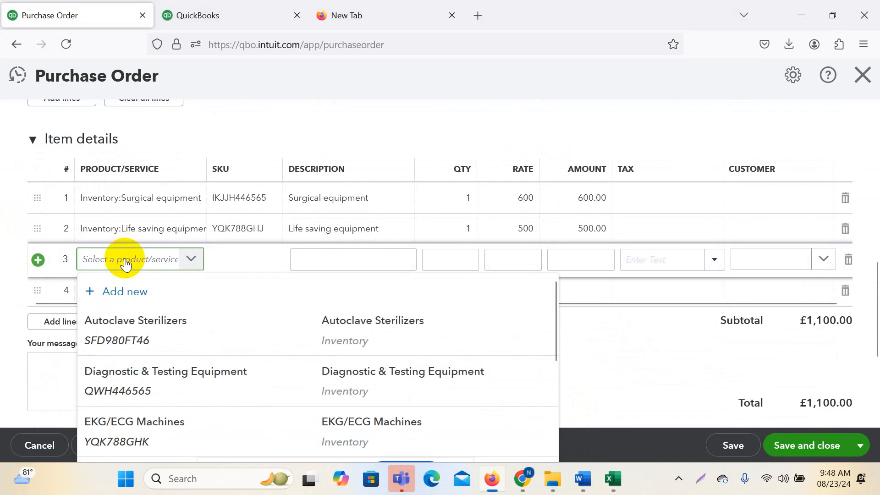
{"action": "type", "text": "hand"}
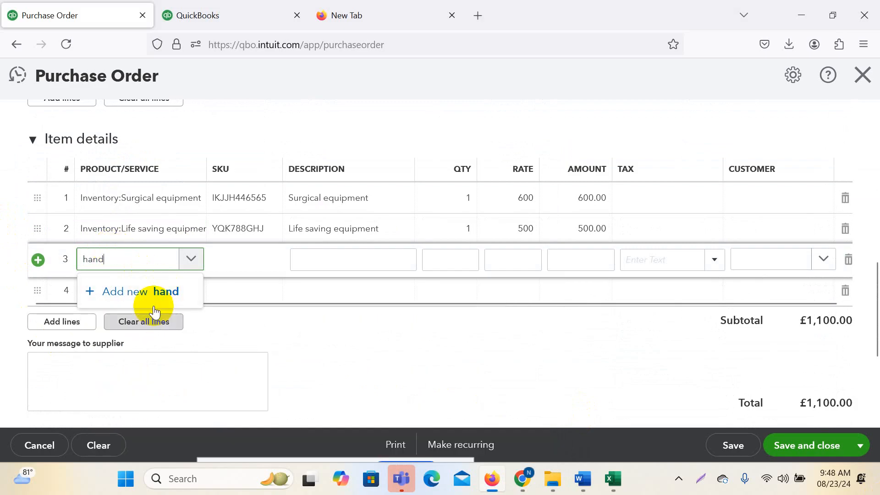
{"action": "key", "text": "Escape"}
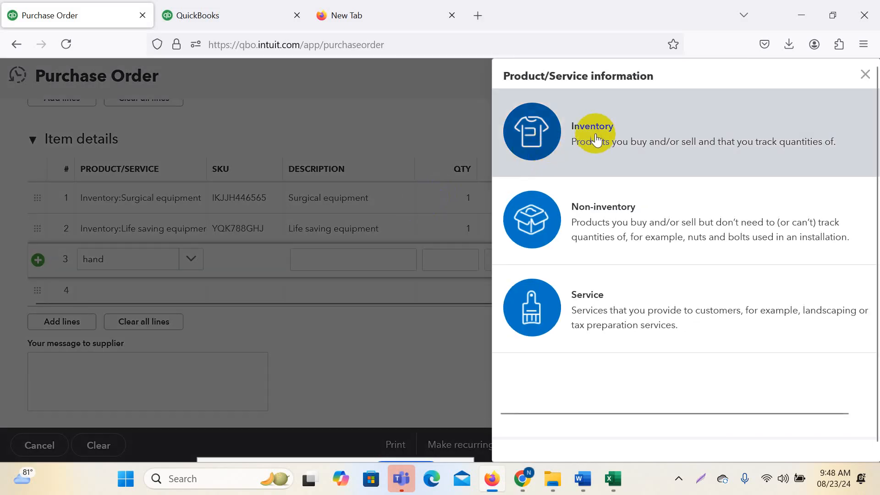
{"action": "left_click", "coordinate": [595, 140]}
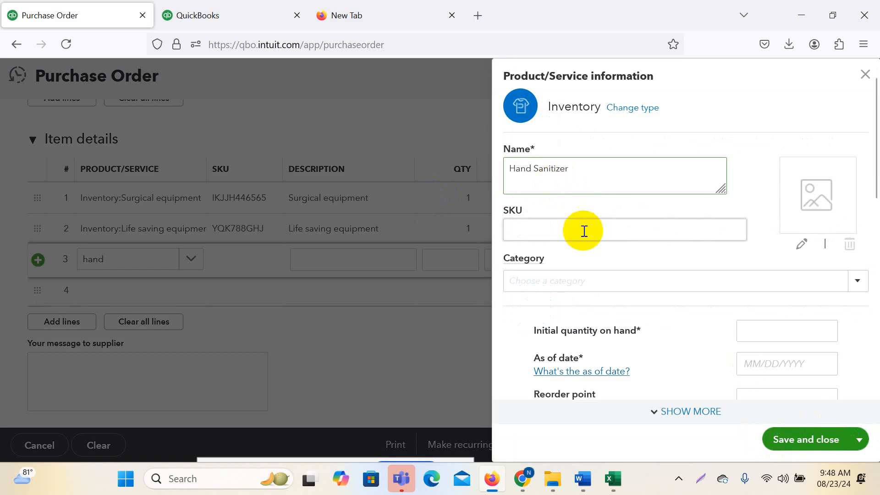
- Give the Hand Sanitizer product the SKU HSQ623547 and assign it to the Inventory category
{"action": "left_click", "coordinate": [555, 227]}
{"action": "scroll", "coordinate": [568, 232], "scroll_direction": "down", "scroll_amount": 5}
{"action": "scroll", "coordinate": [582, 241], "scroll_direction": "up", "scroll_amount": 3}
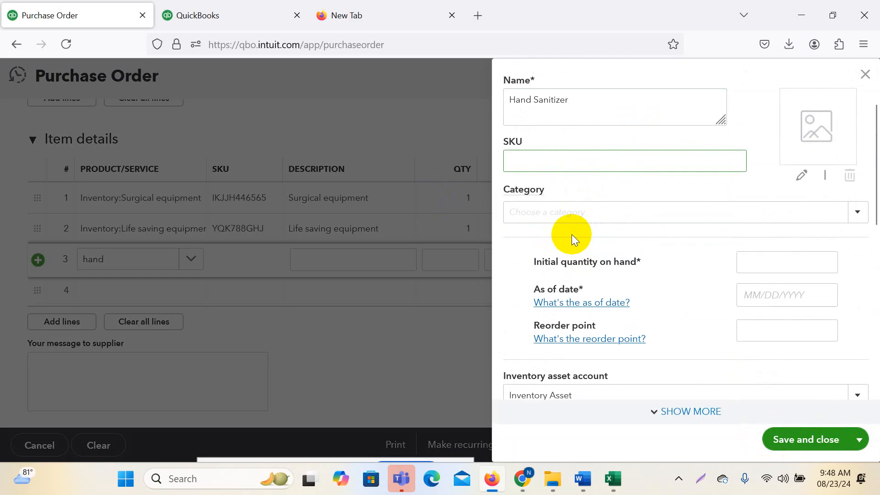
{"action": "type", "text": "d"}
{"action": "key", "text": "BackSpace"}
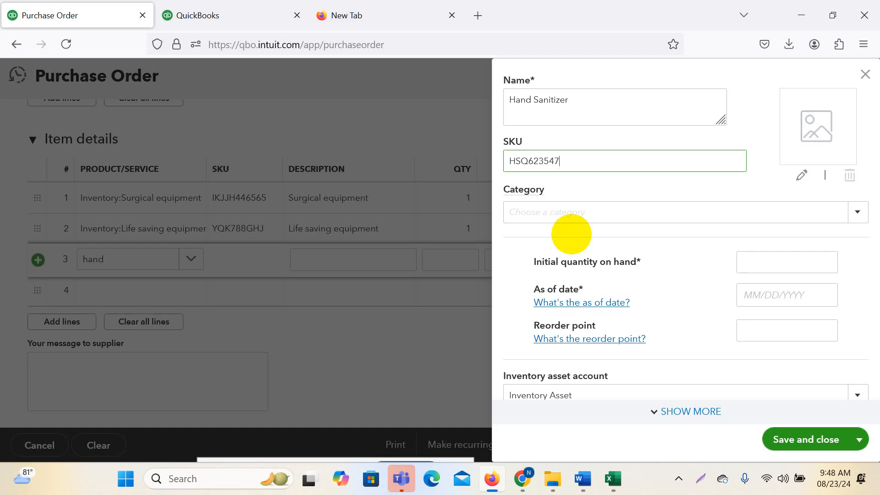
{"action": "left_click", "coordinate": [635, 214]}
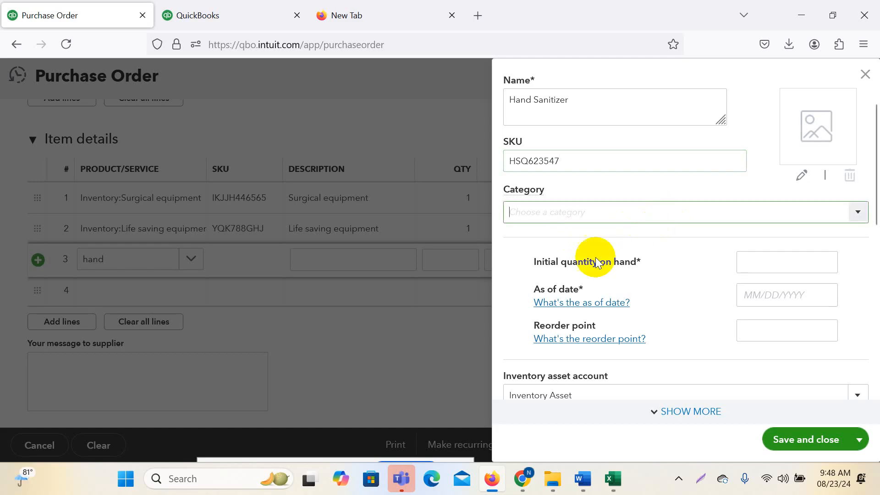
{"action": "left_click", "coordinate": [858, 212]}
{"action": "left_click", "coordinate": [548, 259]}
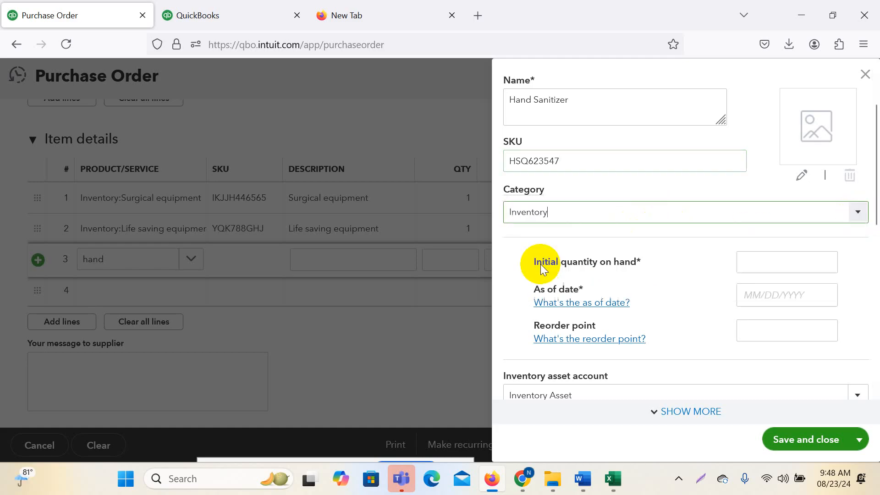
- Set the new product's initial quantity on hand to 0
{"action": "scroll", "coordinate": [736, 258], "scroll_direction": "down", "scroll_amount": 2}
{"action": "left_click", "coordinate": [778, 204]}
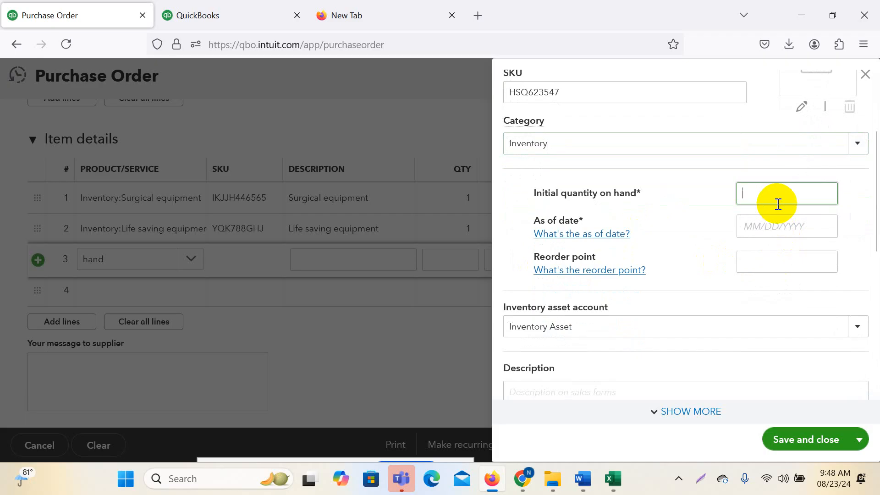
{"action": "type", "text": ")"}
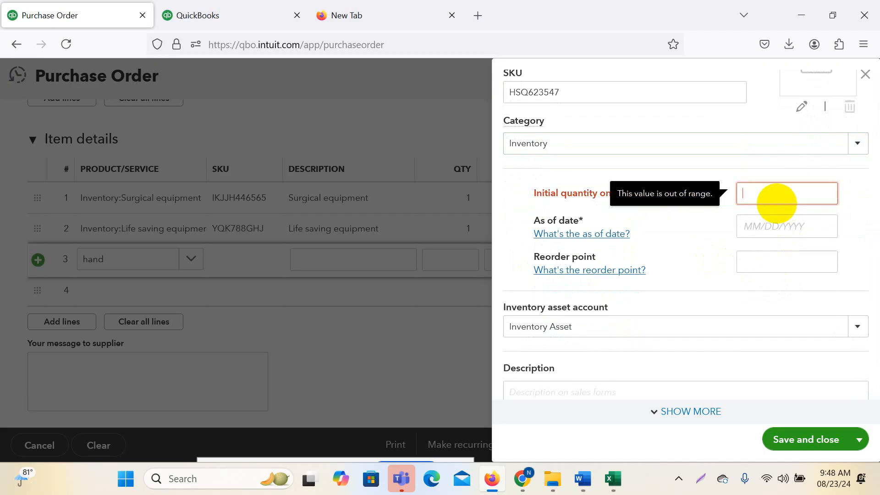
{"action": "type", "text": "0"}
{"action": "left_click", "coordinate": [784, 225]}
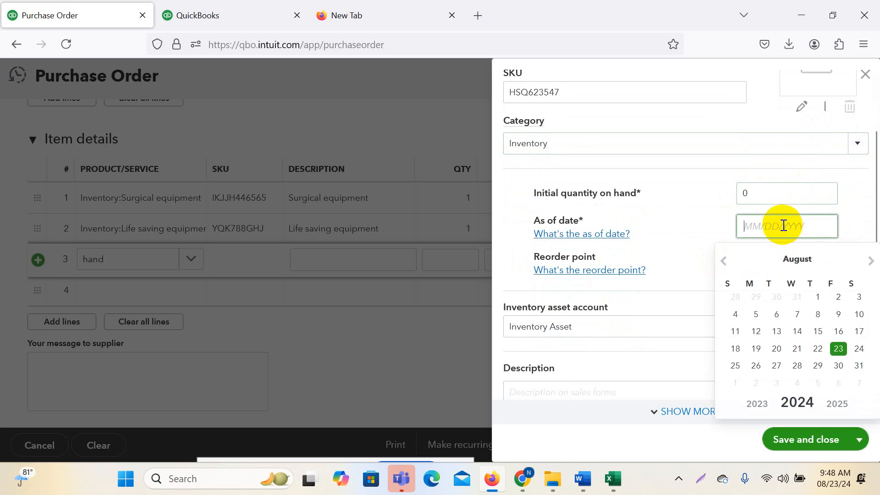
{"action": "left_click", "coordinate": [818, 316]}
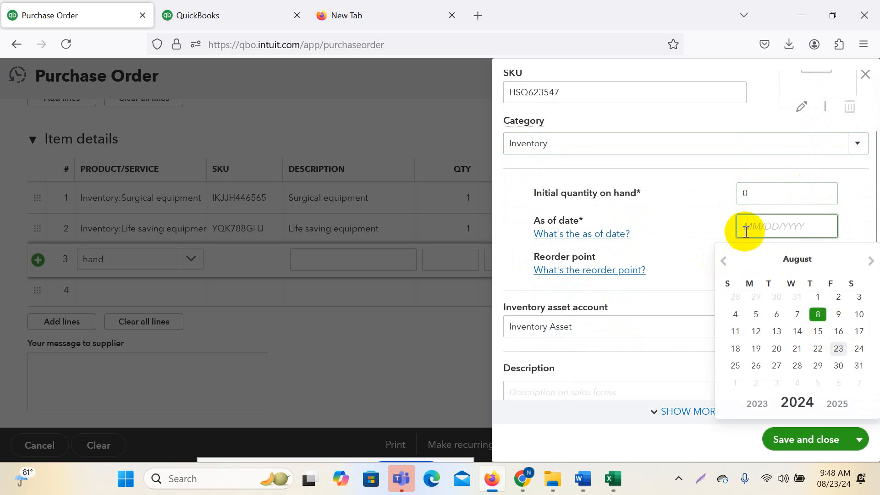
{"action": "left_click", "coordinate": [692, 220]}
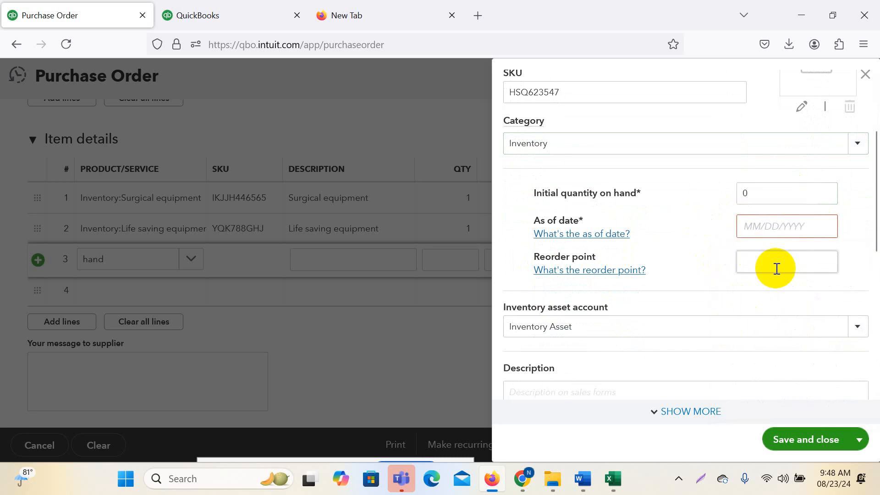
- Set the as of date for the Hand Sanitizer stock to 01/01/2024
{"action": "left_click", "coordinate": [750, 235]}
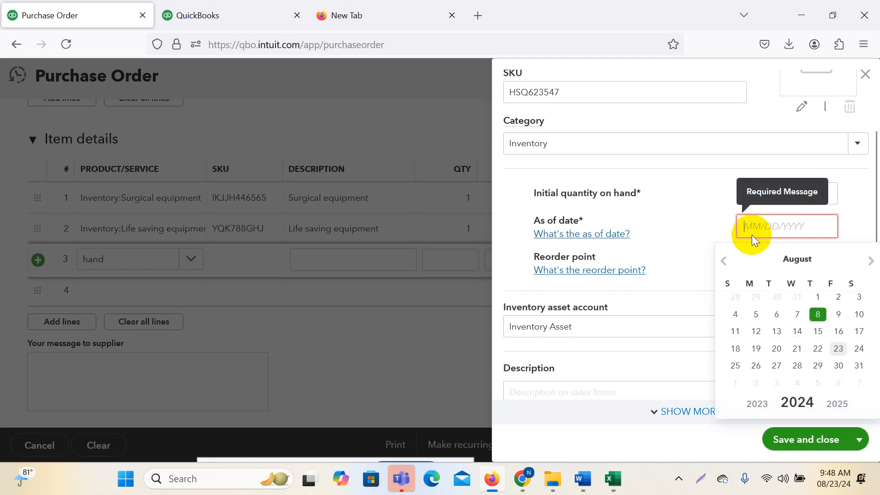
{"action": "left_click", "coordinate": [722, 262]}
{"action": "left_click", "coordinate": [722, 261]}
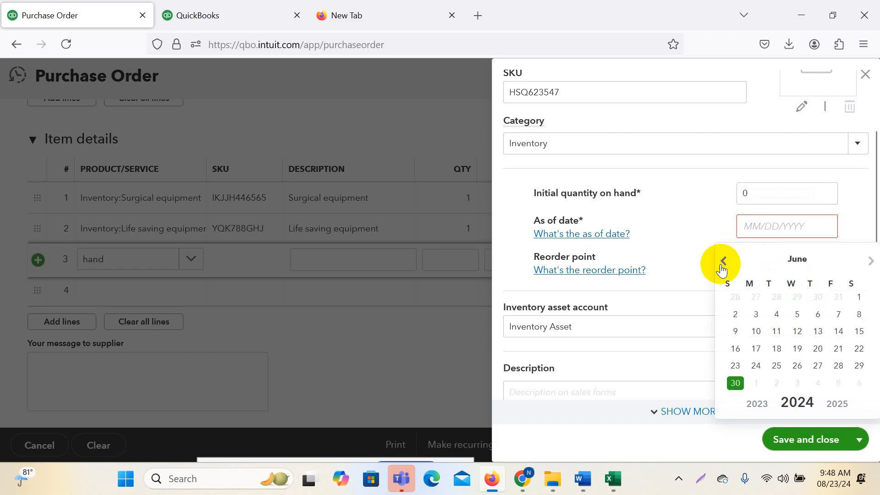
{"action": "left_click", "coordinate": [723, 261]}
{"action": "left_click", "coordinate": [723, 261]}
{"action": "left_click", "coordinate": [723, 261]}
{"action": "left_click", "coordinate": [724, 262]}
{"action": "left_click", "coordinate": [724, 261]}
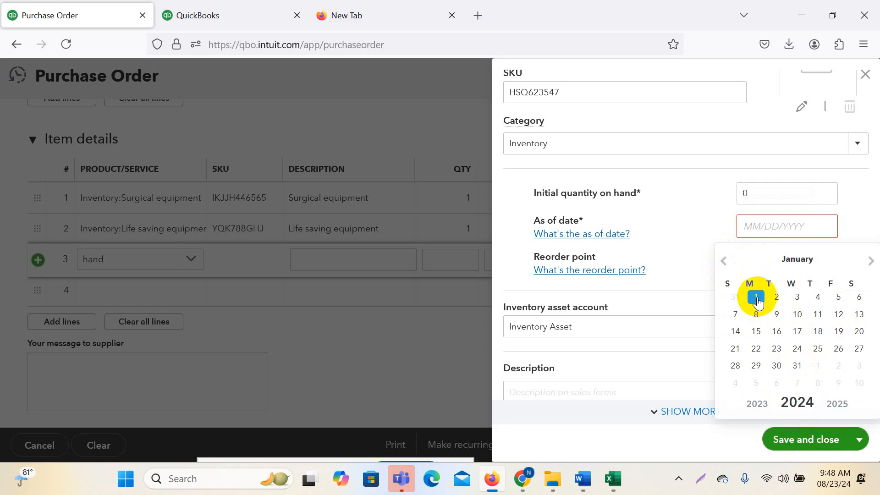
{"action": "left_click", "coordinate": [757, 298]}
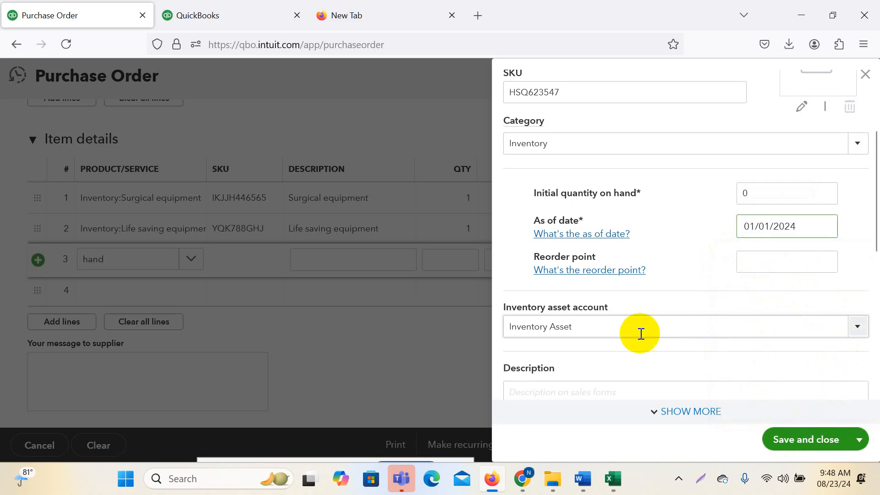
- Leave the reorder point empty and set the Hand Sanitizer sales price to 40
{"action": "left_click", "coordinate": [819, 272]}
{"action": "scroll", "coordinate": [751, 348], "scroll_direction": "down", "scroll_amount": 3}
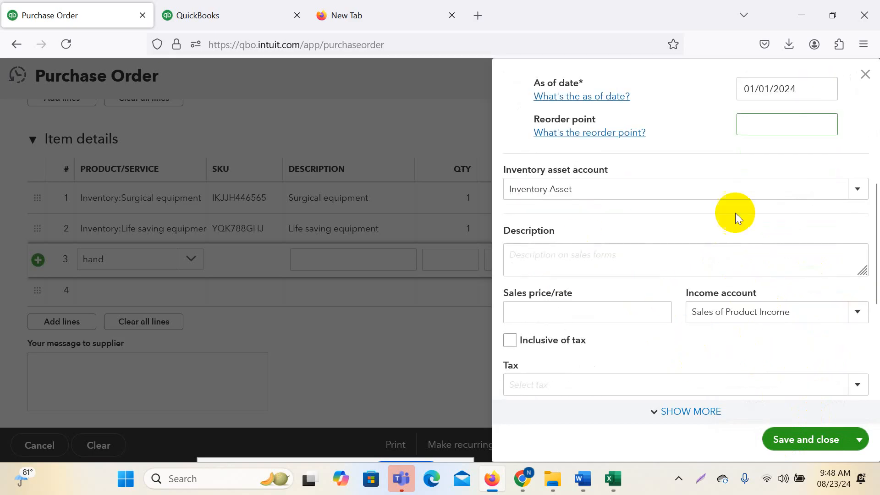
{"action": "scroll", "coordinate": [576, 255], "scroll_direction": "down", "scroll_amount": 2}
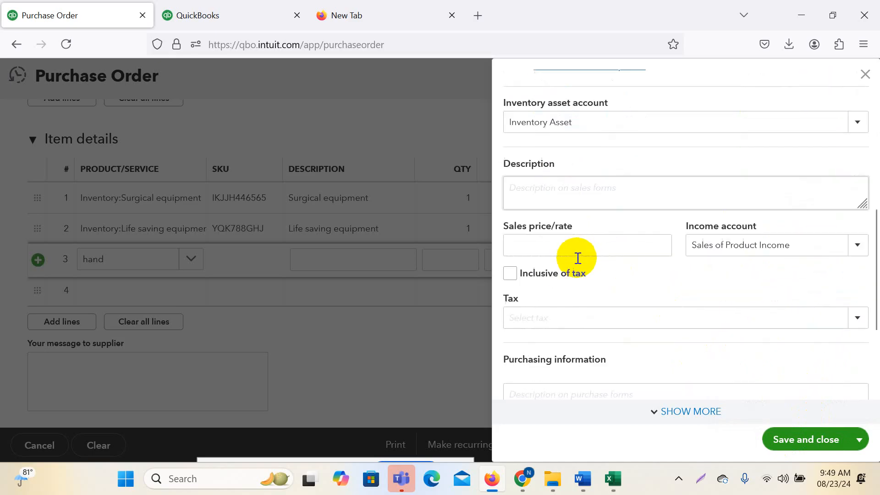
{"action": "left_click", "coordinate": [554, 243]}
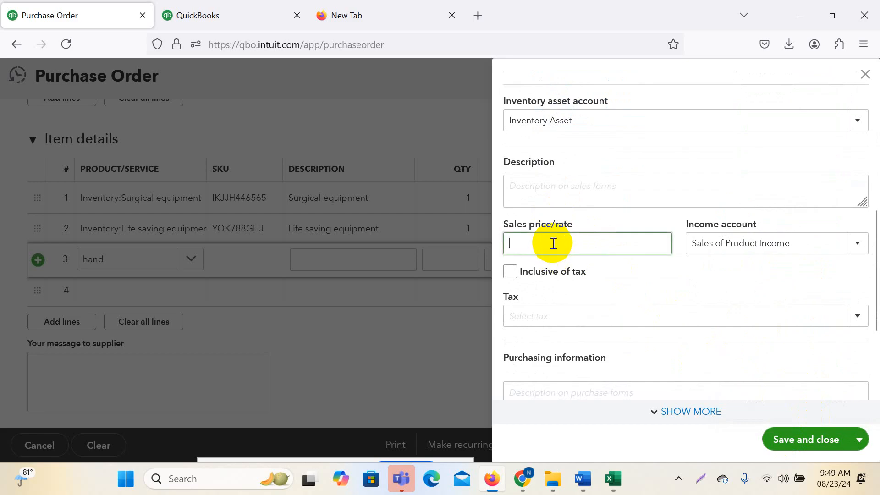
{"action": "scroll", "coordinate": [596, 298], "scroll_direction": "down", "scroll_amount": 3}
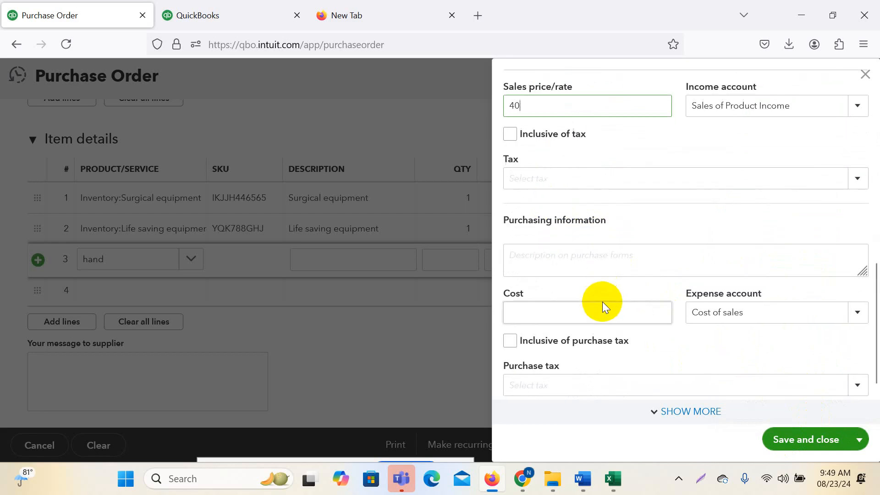
- Set the Hand Sanitizer purchase cost to 25 and save the new product to the purchase order line
{"action": "left_click", "coordinate": [556, 308]}
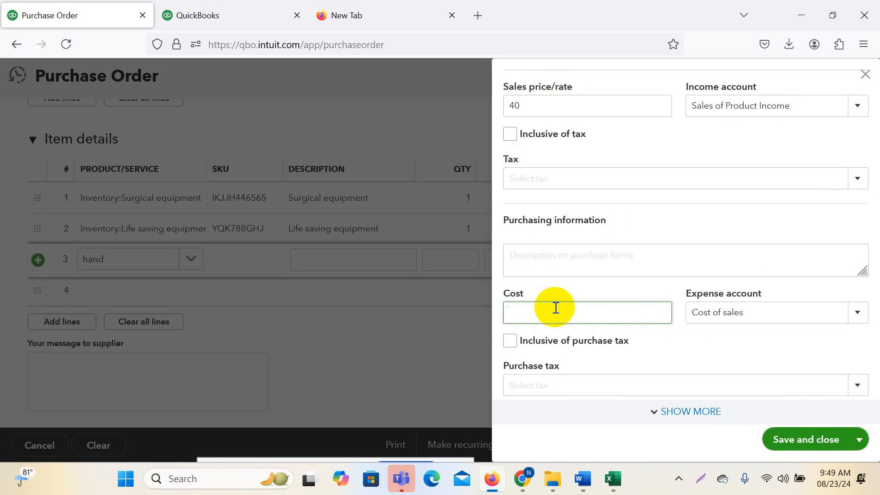
{"action": "type", "text": "25"}
{"action": "scroll", "coordinate": [688, 364], "scroll_direction": "down", "scroll_amount": 2}
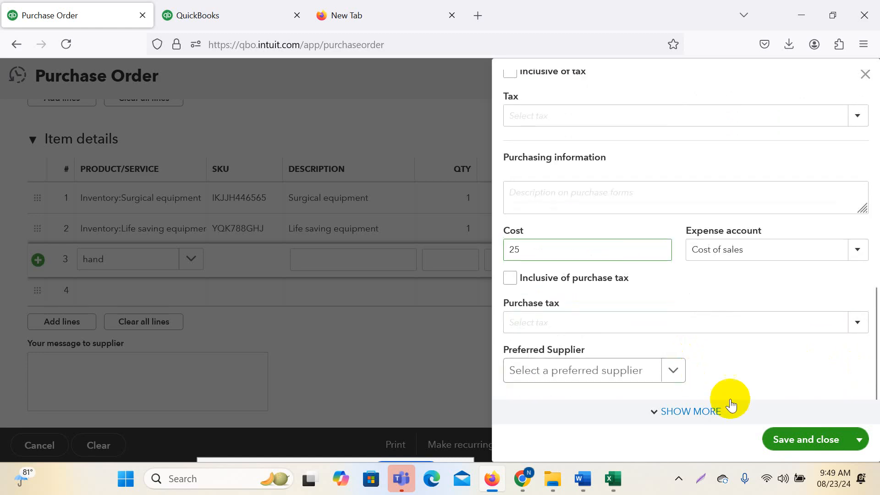
{"action": "left_click", "coordinate": [804, 439]}
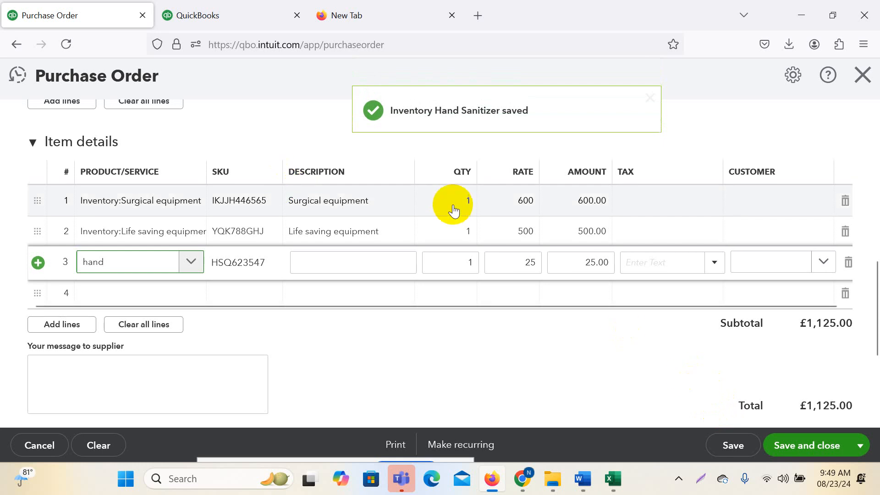
{"action": "scroll", "coordinate": [356, 295], "scroll_direction": "up", "scroll_amount": 9}
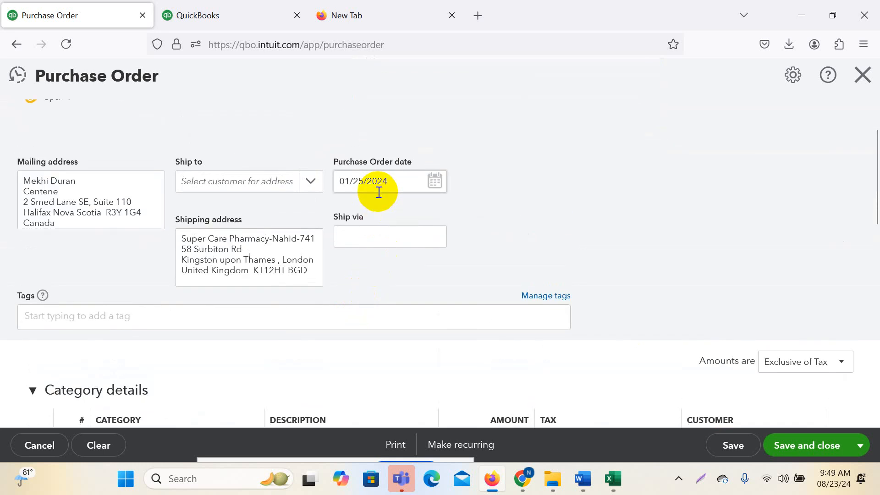
{"action": "left_click_drag", "start_coordinate": [399, 181], "coordinate": [318, 181]}
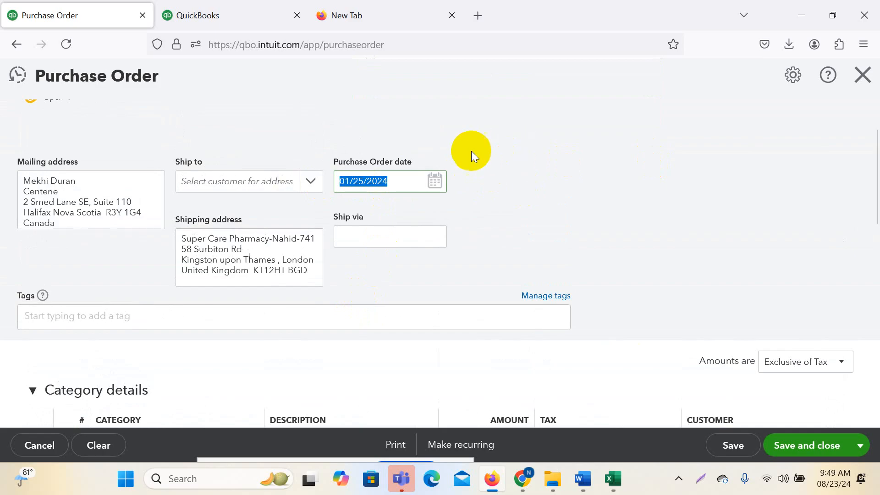
{"action": "left_click", "coordinate": [393, 182]}
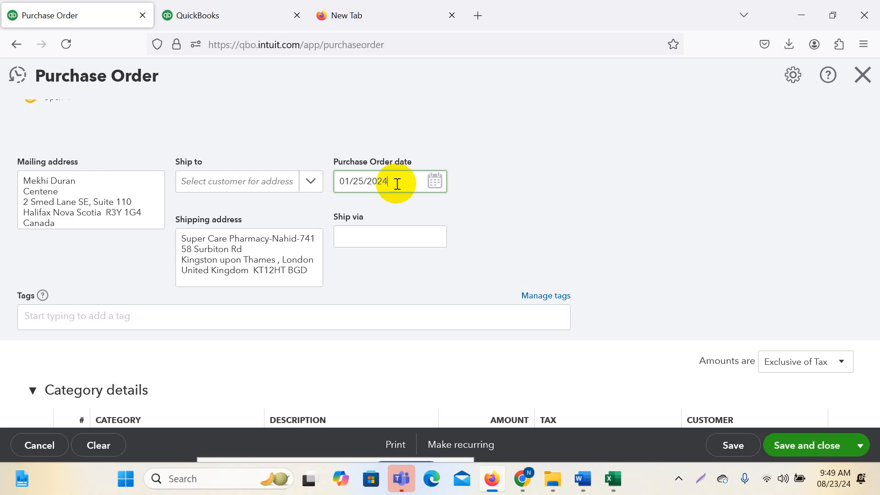
- Set the tax to Standard Rate-20% for Surgical equipment and Reduce Rate-5% for Life saving equipment
{"action": "scroll", "coordinate": [546, 196], "scroll_direction": "down", "scroll_amount": 5}
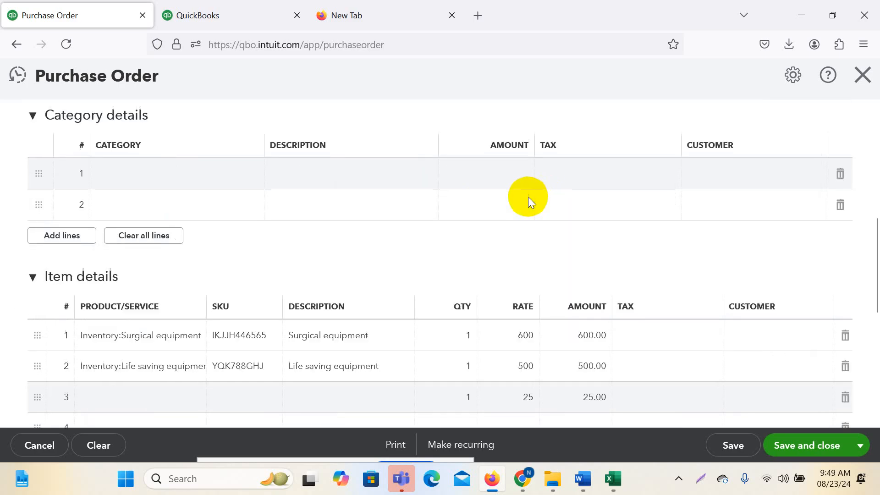
{"action": "scroll", "coordinate": [530, 206], "scroll_direction": "down", "scroll_amount": 3}
{"action": "left_click", "coordinate": [734, 209]}
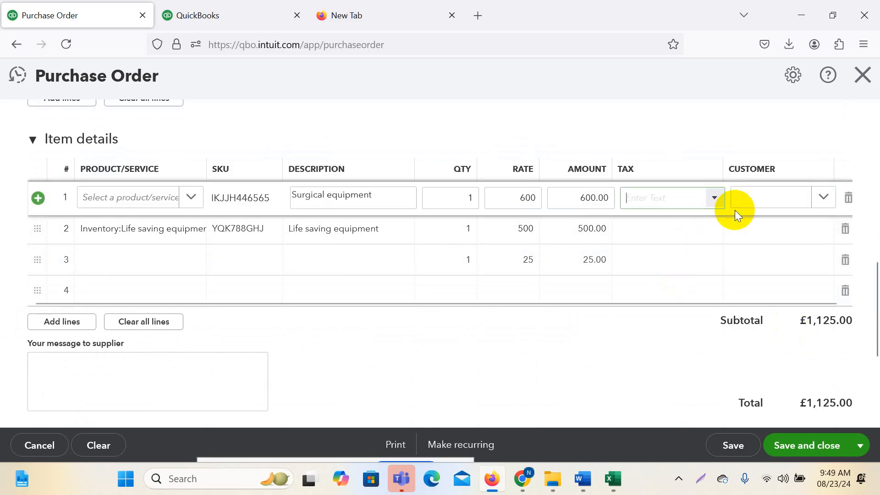
{"action": "left_click", "coordinate": [712, 200]}
{"action": "left_click", "coordinate": [684, 225]}
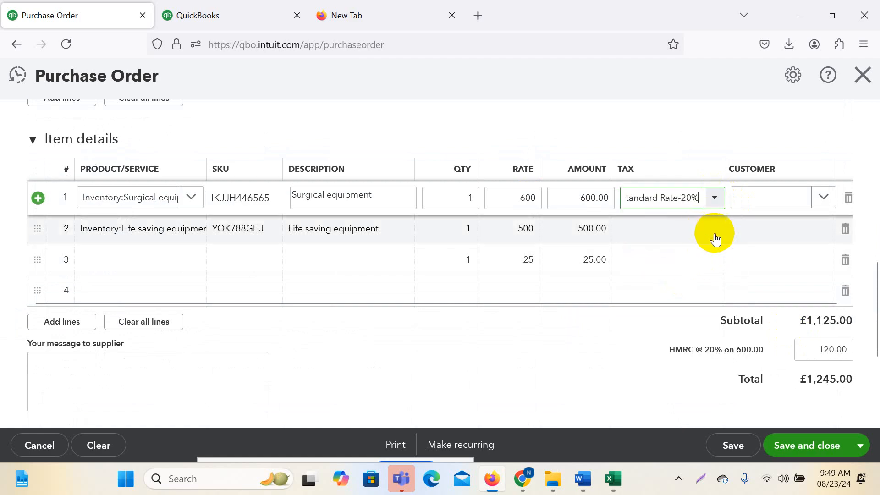
{"action": "left_click", "coordinate": [699, 231]}
{"action": "left_click", "coordinate": [714, 231]}
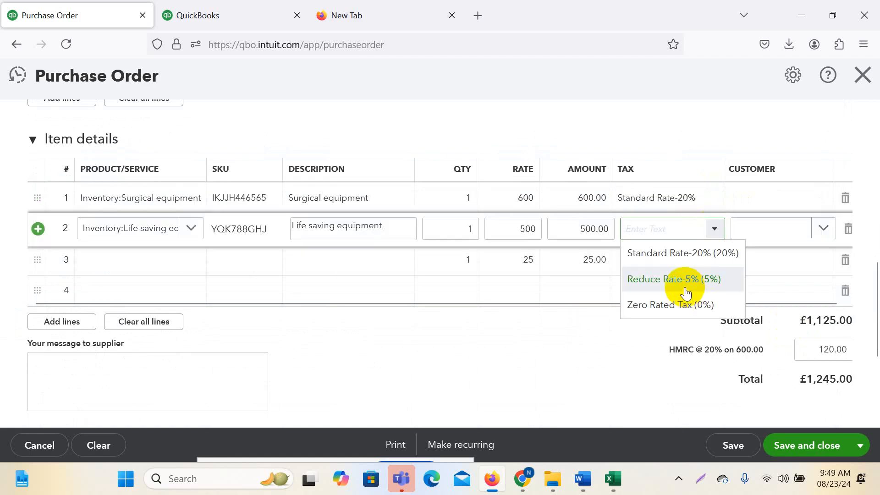
{"action": "left_click", "coordinate": [688, 280]}
- Set the tax on the third item line to Zero Rated Tax
{"action": "left_click", "coordinate": [721, 268]}
{"action": "left_click", "coordinate": [713, 258]}
{"action": "left_click", "coordinate": [668, 335]}
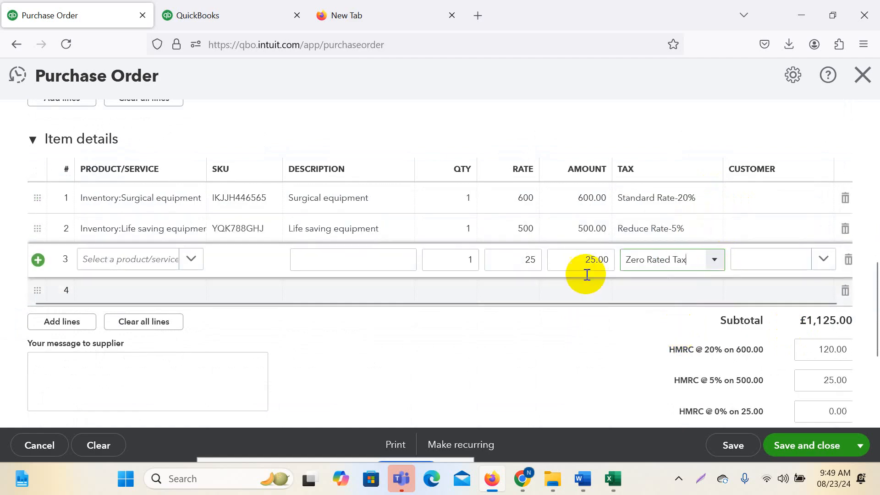
- Assign the Hand Sanitizer product to the third item line, leaving its description empty
{"action": "left_click", "coordinate": [460, 201]}
{"action": "mouse_move", "coordinate": [613, 478]}
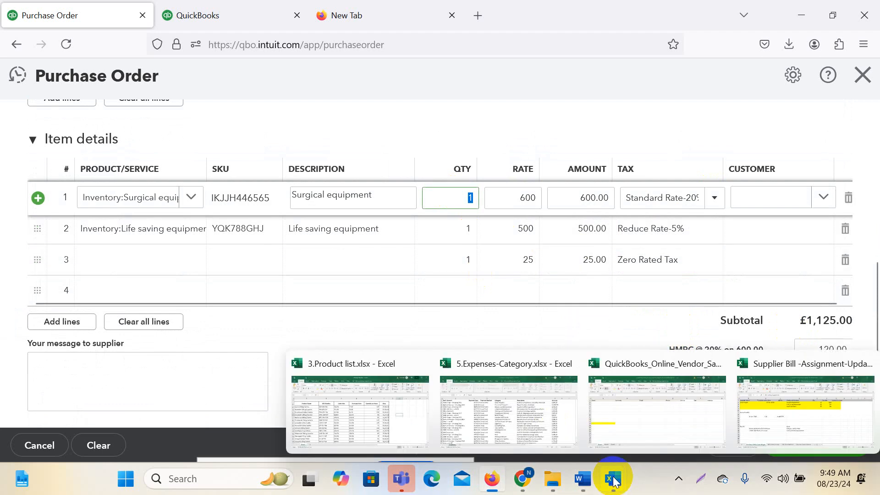
{"action": "left_click", "coordinate": [166, 260]}
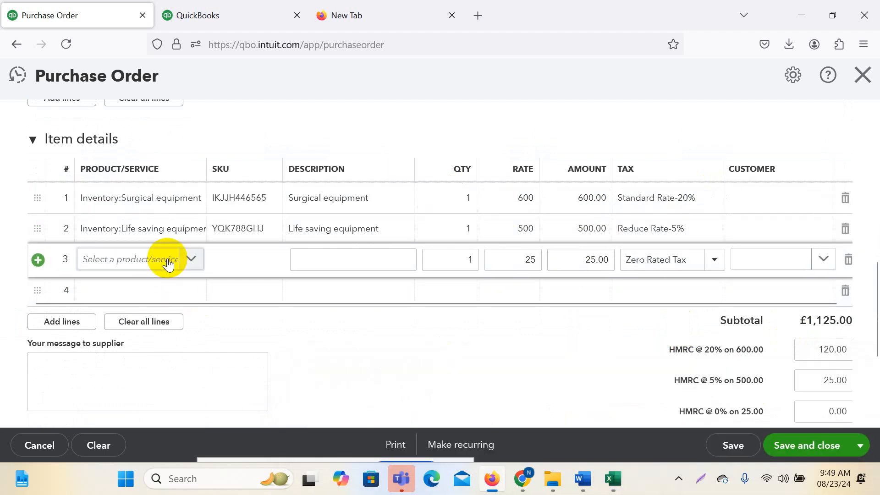
{"action": "left_click", "coordinate": [174, 265]}
{"action": "type", "text": "and"}
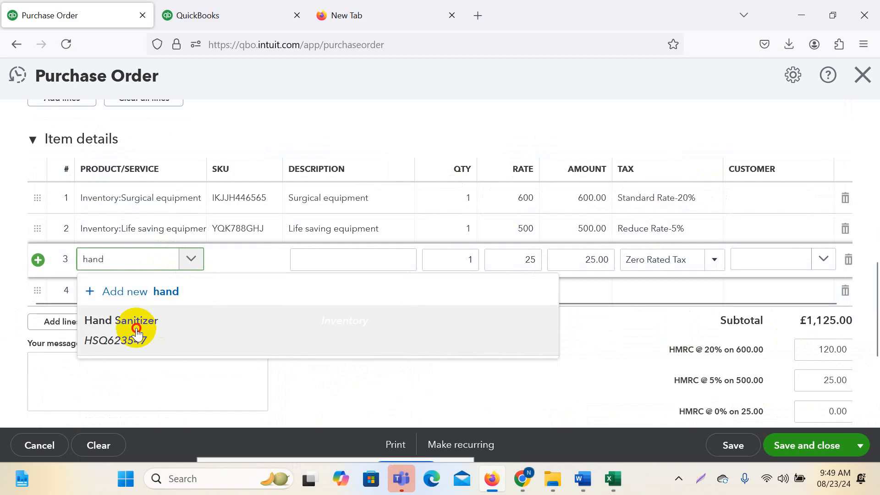
{"action": "left_click", "coordinate": [137, 331]}
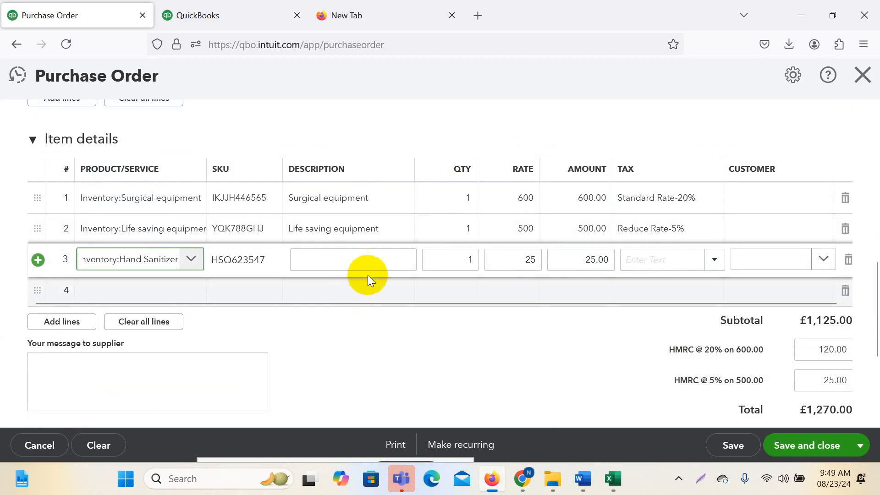
{"action": "left_click", "coordinate": [365, 258]}
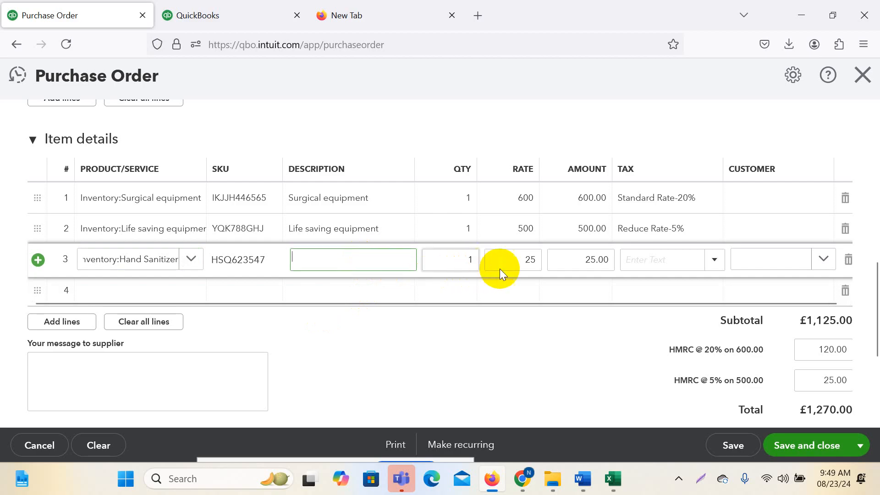
- Check the product quantities in the Supplier Bill assignment workbook in Excel, and return to the QuickBooks purchase order in Firefox
{"action": "mouse_move", "coordinate": [613, 479]}
{"action": "left_click", "coordinate": [780, 414]}
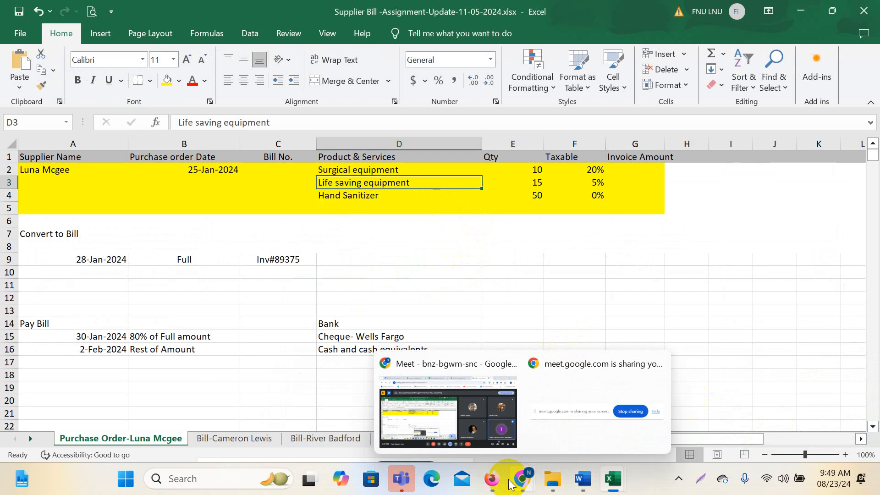
{"action": "mouse_move", "coordinate": [495, 479]}
{"action": "left_click", "coordinate": [508, 428]}
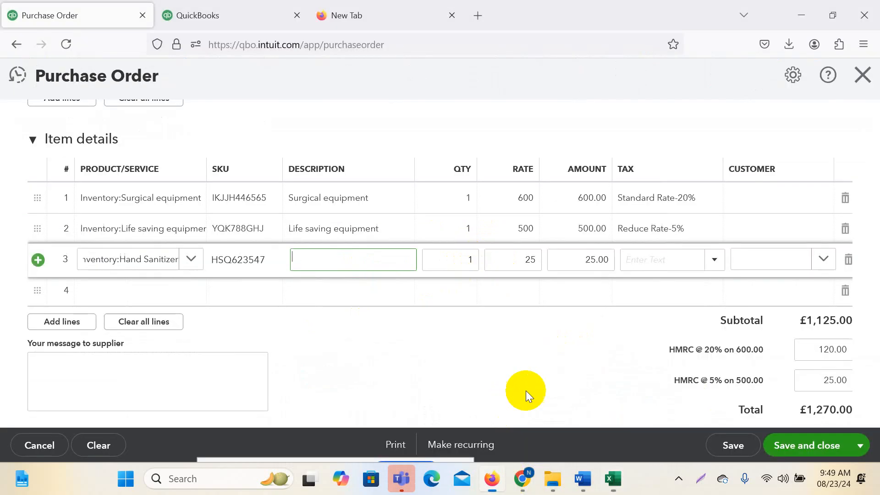
- Set the quantities to 10 for Surgical equipment, 15 for Life saving equipment and 50 for Hand Sanitizer
{"action": "left_click", "coordinate": [458, 196]}
{"action": "type", "text": "0"}
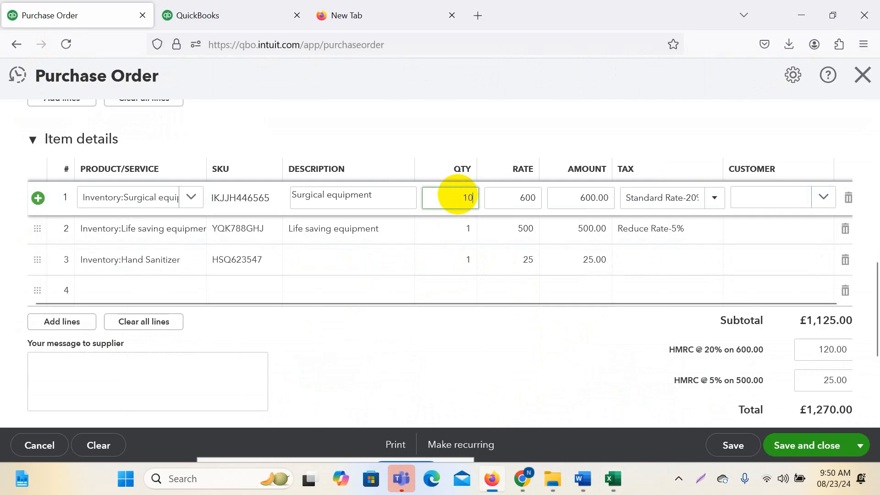
{"action": "left_click", "coordinate": [463, 229]}
{"action": "type", "text": "5"}
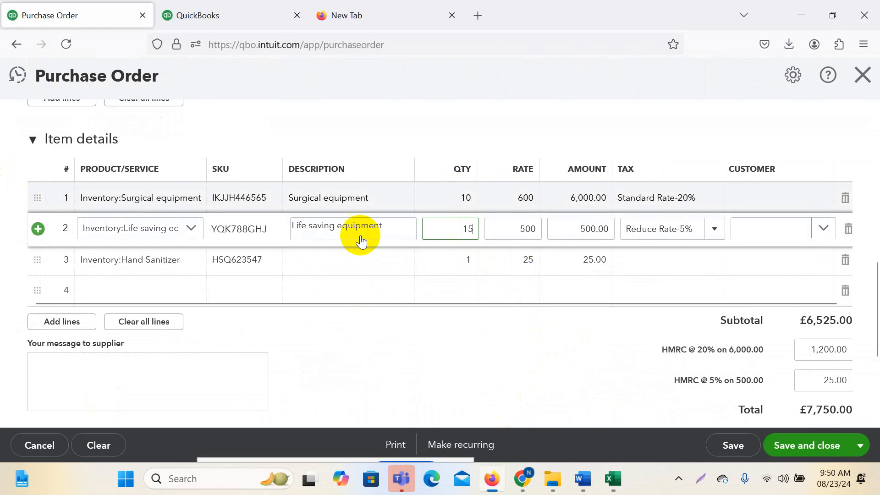
{"action": "left_click", "coordinate": [466, 261]}
{"action": "type", "text": "50"}
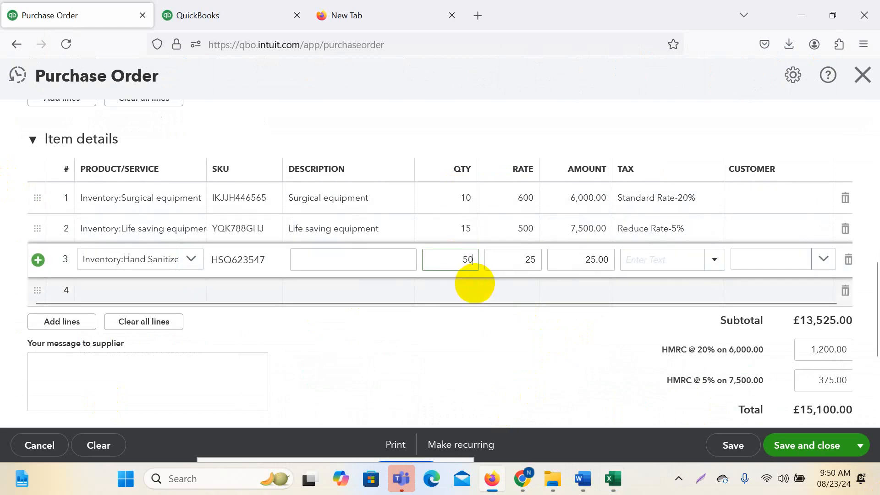
{"action": "left_click", "coordinate": [460, 228]}
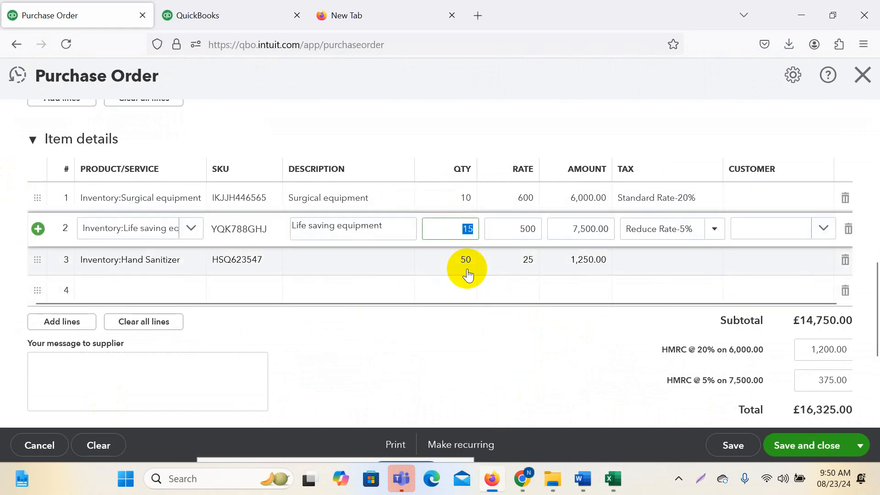
{"action": "mouse_move", "coordinate": [458, 262]}
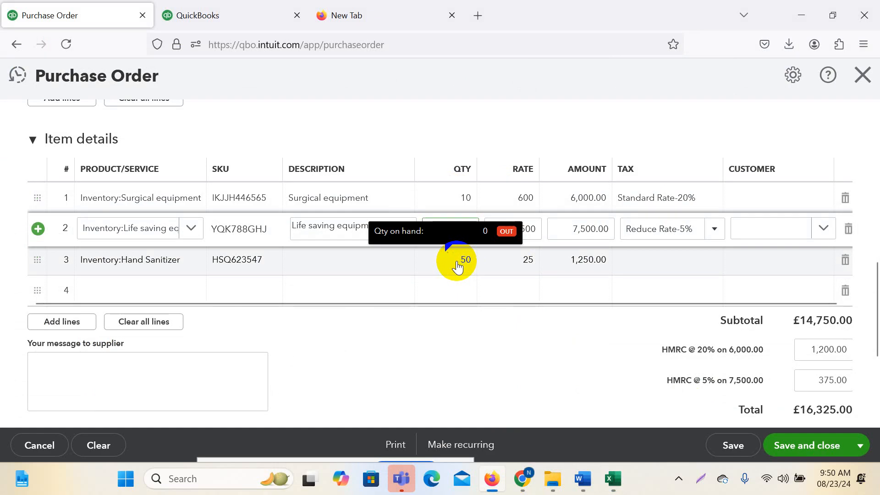
{"action": "left_click", "coordinate": [556, 96]}
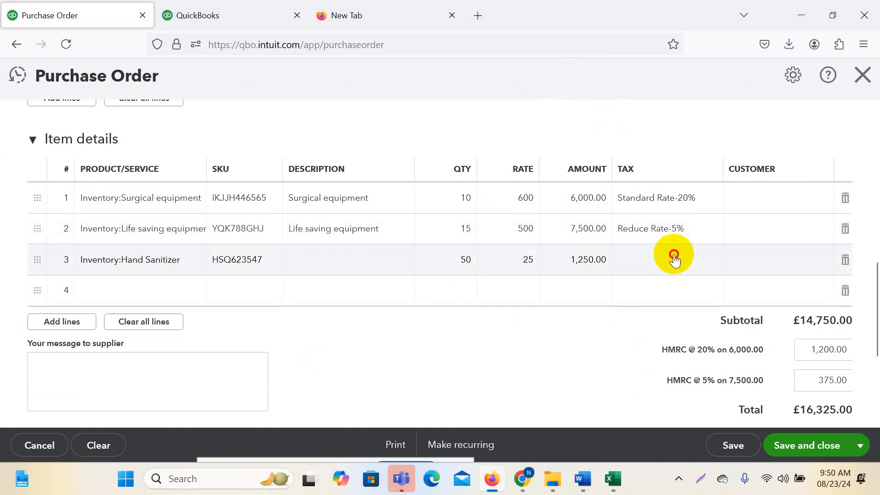
- Set the Hand Sanitizer line's tax to Zero Rated Tax and delete the empty fourth item line
{"action": "left_click", "coordinate": [674, 259]}
{"action": "left_click", "coordinate": [714, 260]}
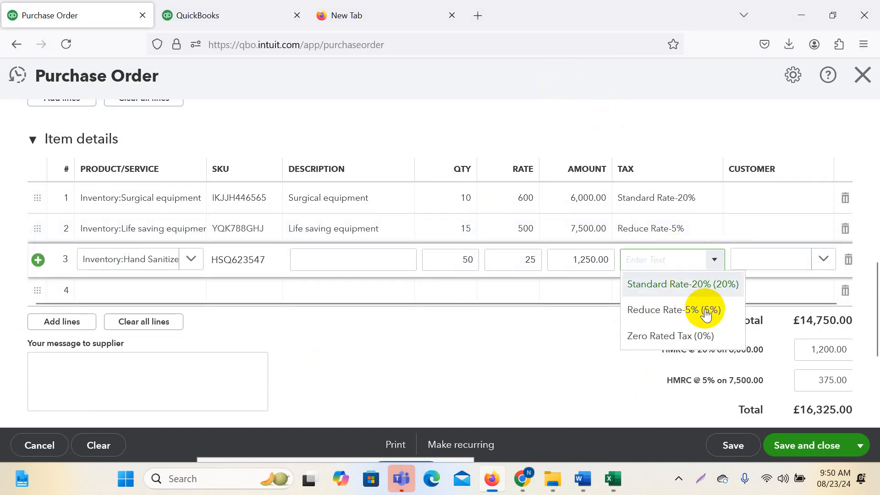
{"action": "left_click", "coordinate": [661, 336]}
{"action": "left_click", "coordinate": [481, 353]}
{"action": "scroll", "coordinate": [673, 290], "scroll_direction": "up", "scroll_amount": 4}
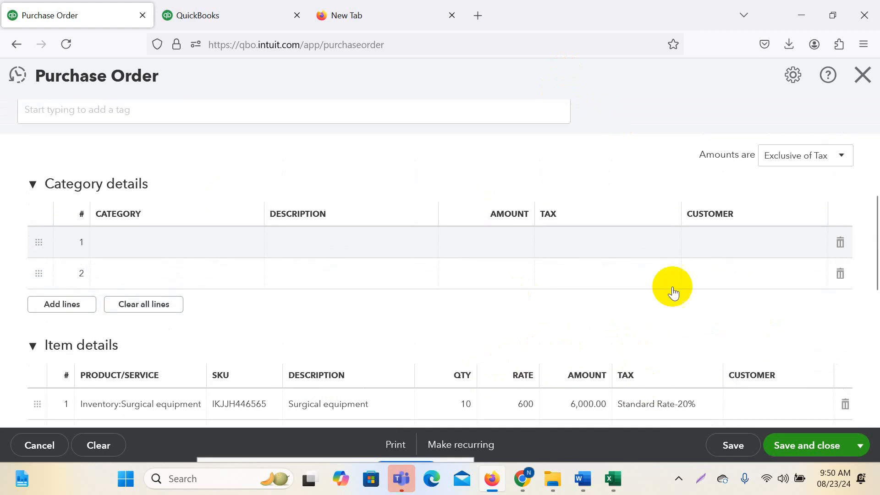
{"action": "scroll", "coordinate": [845, 236], "scroll_direction": "down", "scroll_amount": 4}
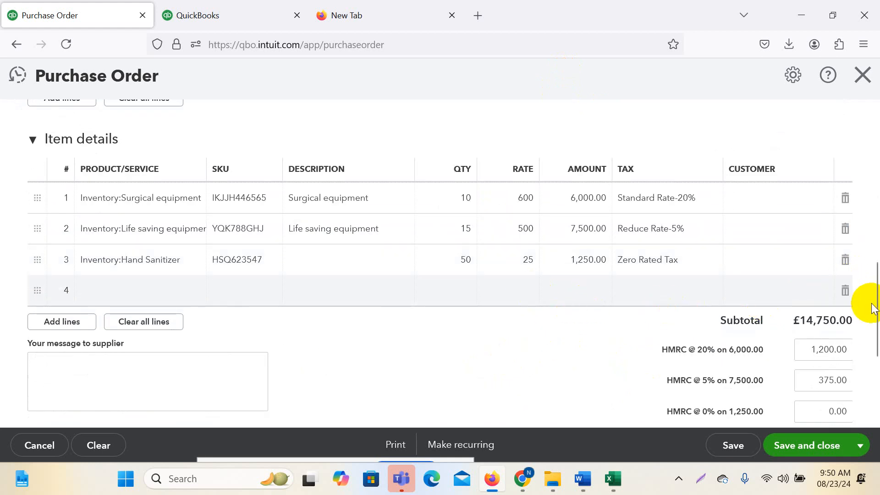
{"action": "left_click", "coordinate": [845, 290]}
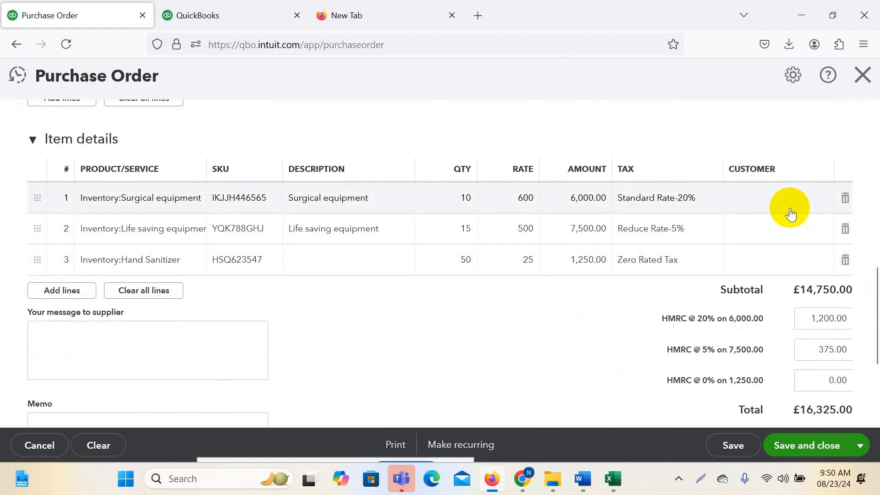
- View the available purchase order status options without changing the status
{"action": "scroll", "coordinate": [497, 307], "scroll_direction": "up", "scroll_amount": 10}
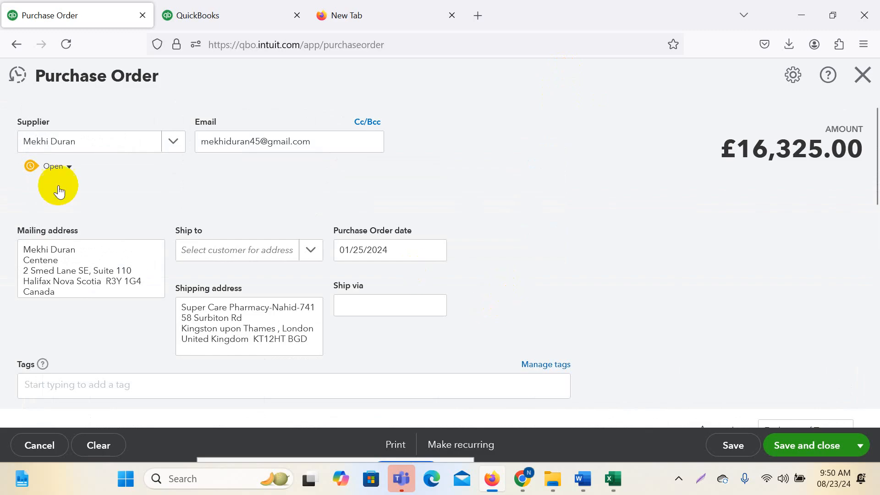
{"action": "left_click", "coordinate": [64, 166]}
{"action": "left_click", "coordinate": [126, 174]}
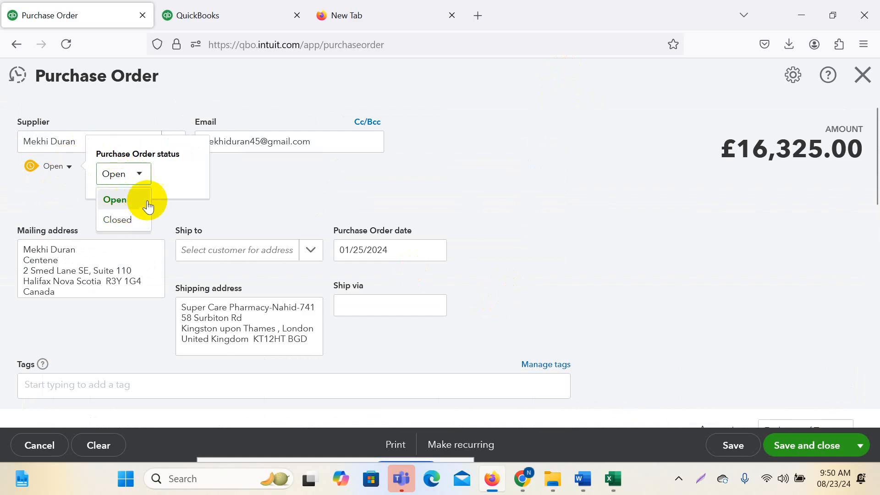
{"action": "left_click", "coordinate": [522, 144]}
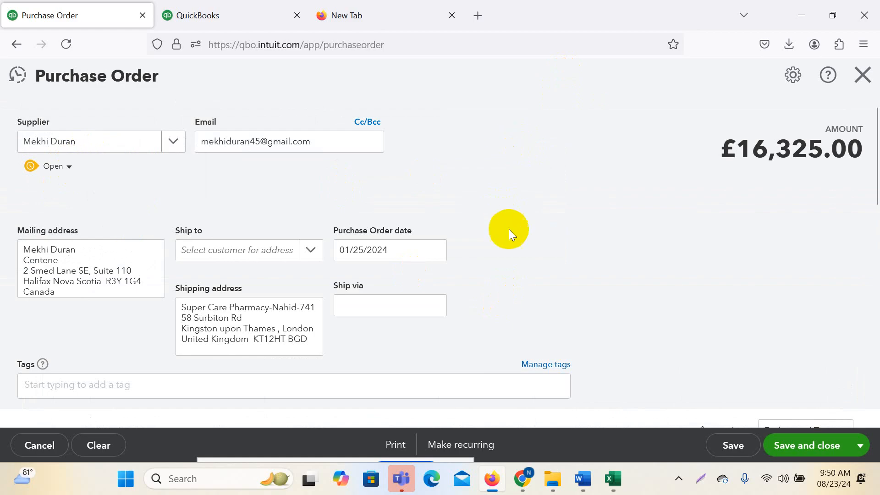
- Save the completed purchase order and start a new blank one
{"action": "scroll", "coordinate": [508, 232], "scroll_direction": "down", "scroll_amount": 10}
{"action": "scroll", "coordinate": [512, 239], "scroll_direction": "down", "scroll_amount": 2}
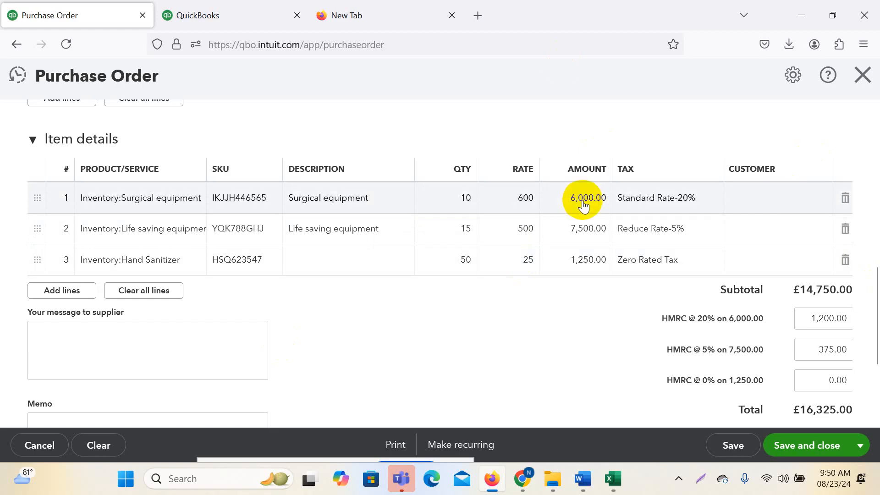
{"action": "left_click", "coordinate": [823, 451]}
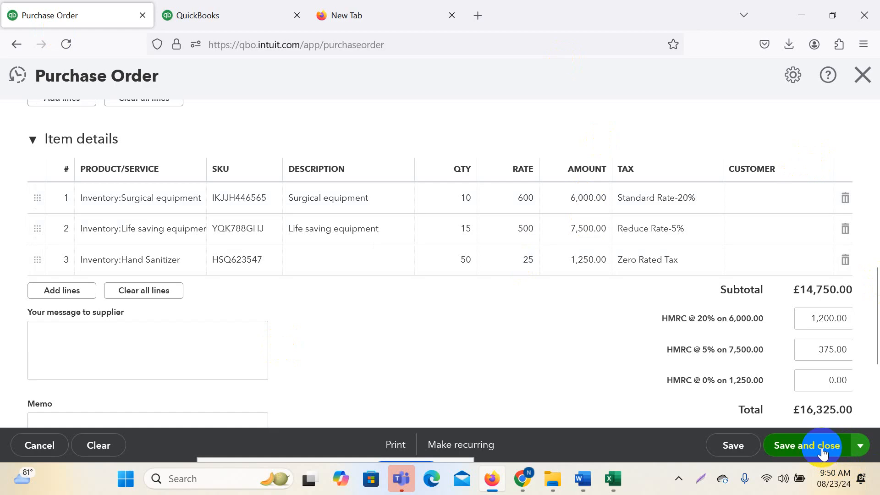
{"action": "left_click", "coordinate": [860, 446]}
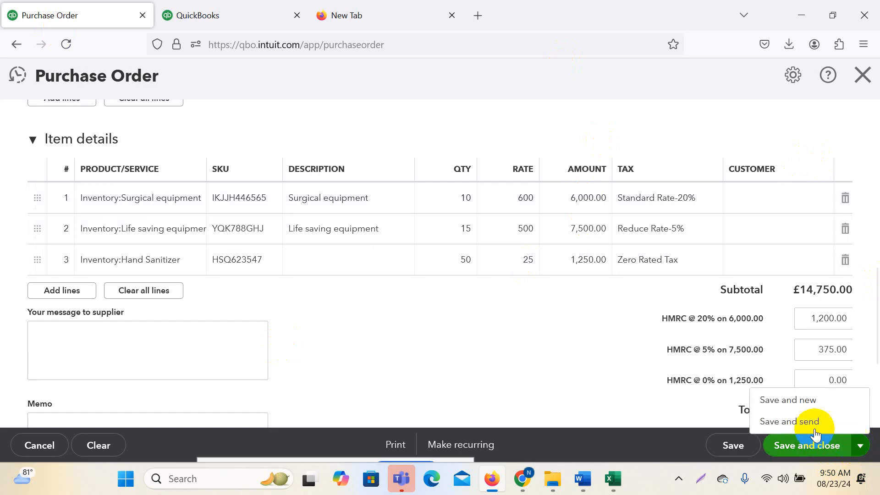
{"action": "left_click", "coordinate": [797, 408]}
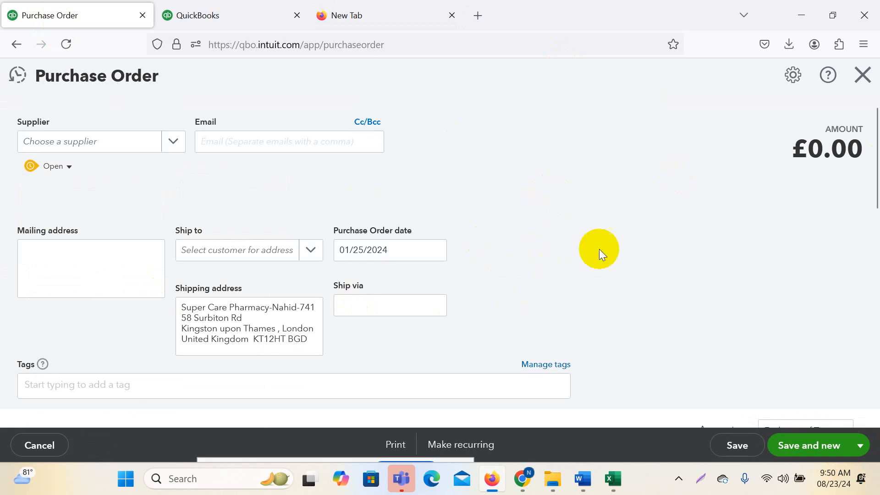
- Close the blank purchase order form and open the list of expense transactions
{"action": "scroll", "coordinate": [598, 249], "scroll_direction": "down", "scroll_amount": 7}
{"action": "scroll", "coordinate": [590, 253], "scroll_direction": "up", "scroll_amount": 6}
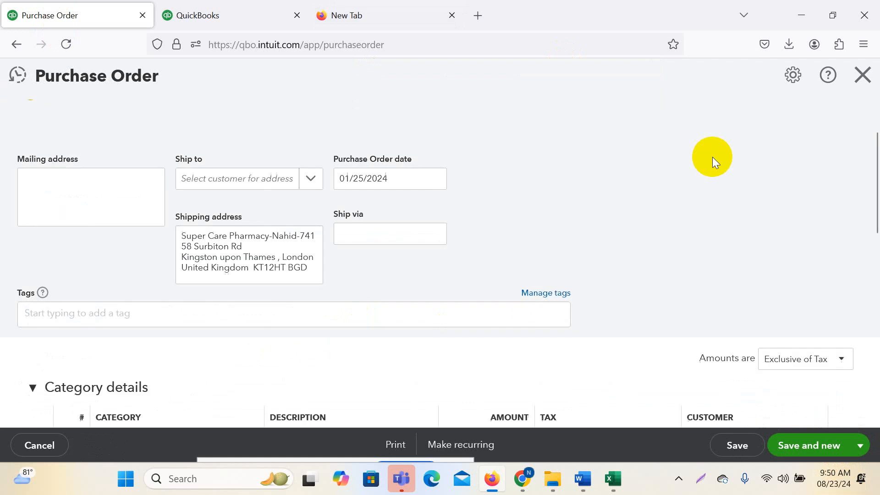
{"action": "left_click", "coordinate": [873, 88]}
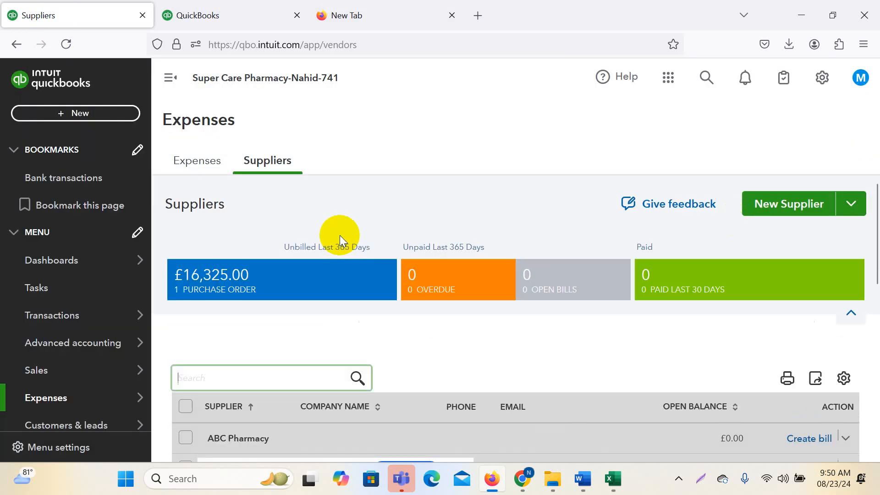
{"action": "left_click", "coordinate": [193, 163]}
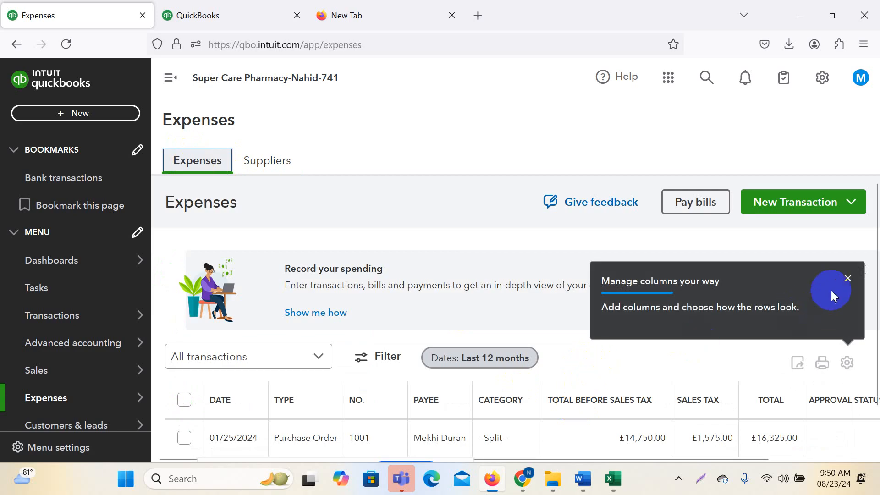
- Dismiss the column-management tip and review the saved purchase order in the expenses list
{"action": "left_click", "coordinate": [832, 291]}
{"action": "scroll", "coordinate": [541, 369], "scroll_direction": "down", "scroll_amount": 1}
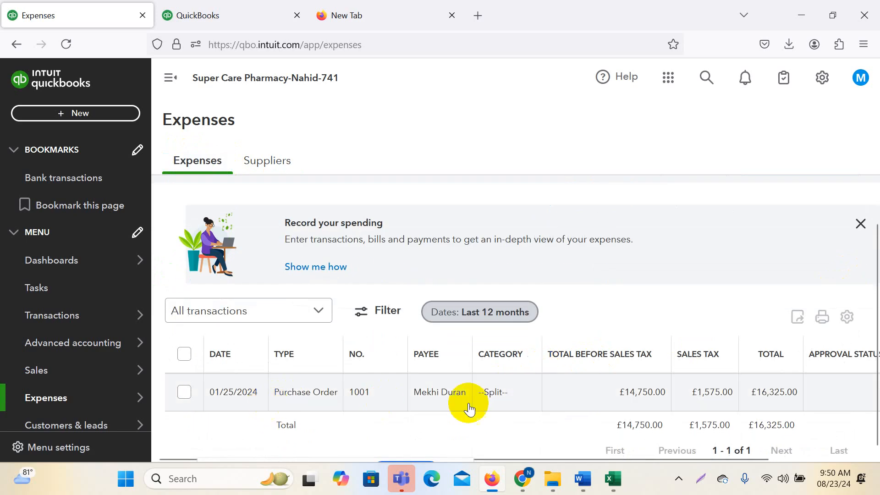
{"action": "left_click", "coordinate": [710, 371]}
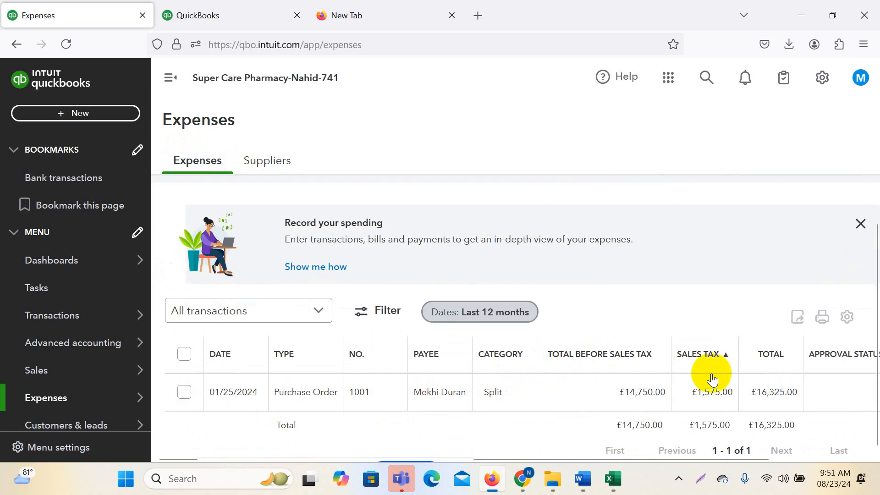
- Switch to the Supplier Bill assignment workbook in Excel and check the Convert to Bill date, conversion type and bill number in row 9
{"action": "mouse_move", "coordinate": [613, 479]}
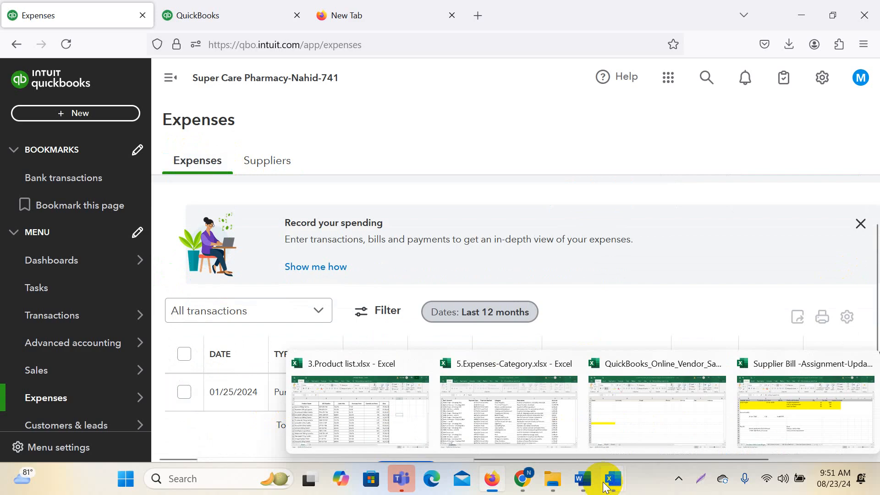
{"action": "left_click", "coordinate": [809, 402]}
{"action": "left_click", "coordinate": [103, 248]}
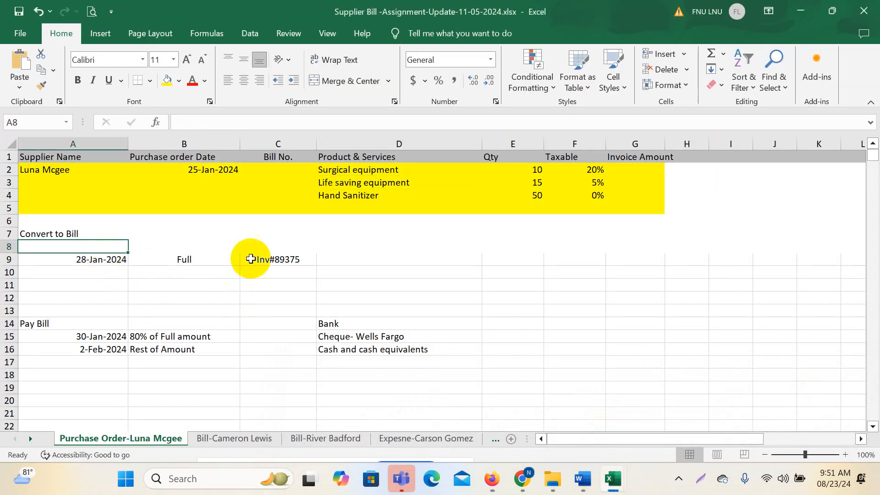
{"action": "left_click", "coordinate": [177, 257]}
{"action": "left_click", "coordinate": [282, 258]}
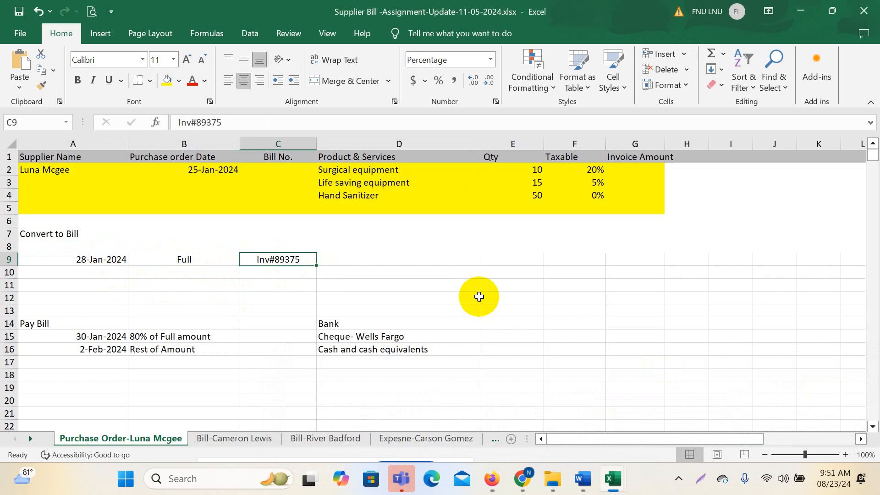
- Return to QuickBooks in Firefox, open the 01/25/2024 purchase order, review its item lines and copy it to a bill
{"action": "mouse_move", "coordinate": [500, 480]}
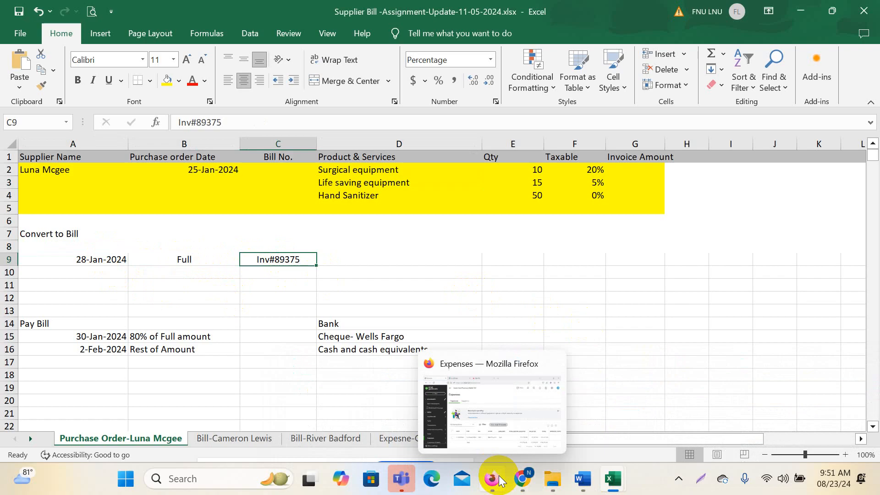
{"action": "left_click", "coordinate": [496, 432]}
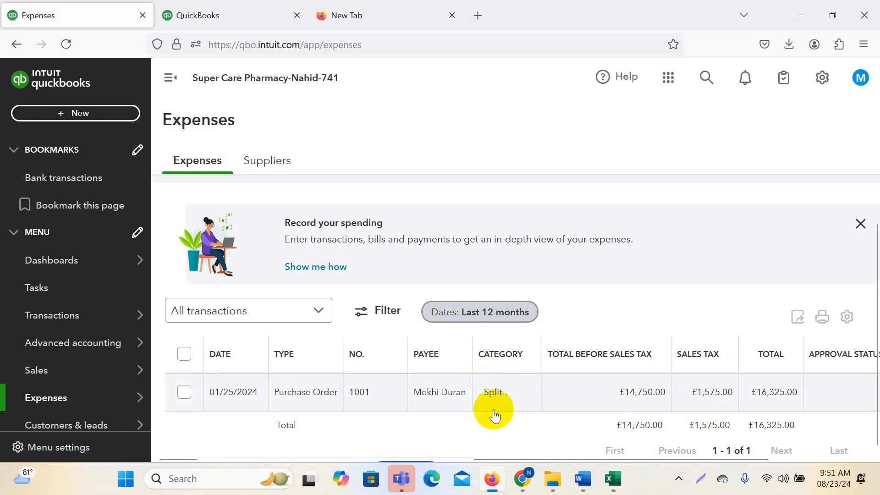
{"action": "left_click", "coordinate": [425, 392]}
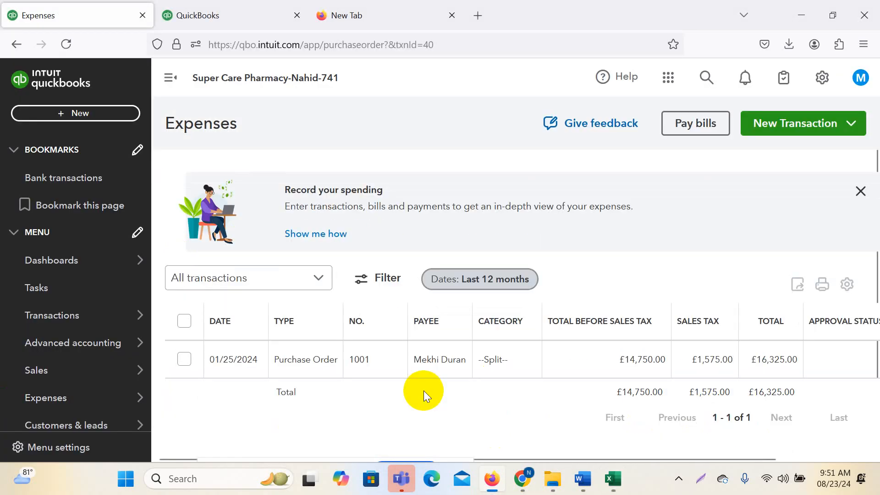
{"action": "scroll", "coordinate": [708, 321], "scroll_direction": "down", "scroll_amount": 5}
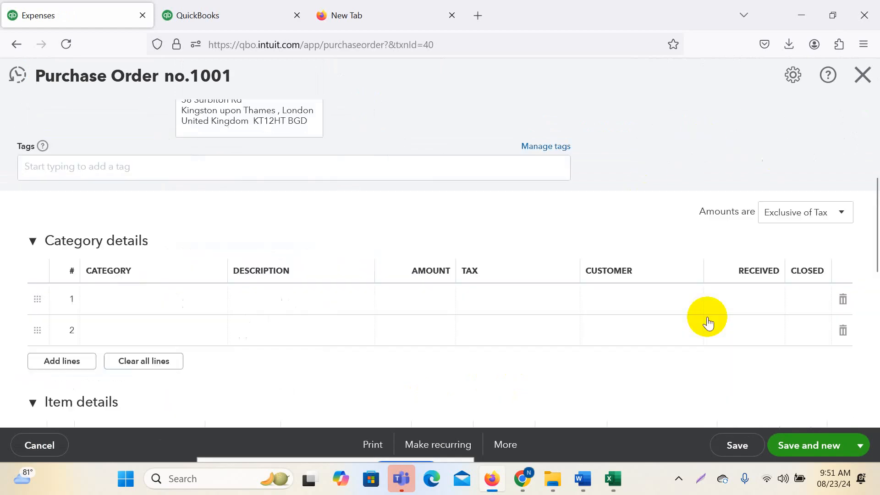
{"action": "scroll", "coordinate": [708, 321], "scroll_direction": "down", "scroll_amount": 4}
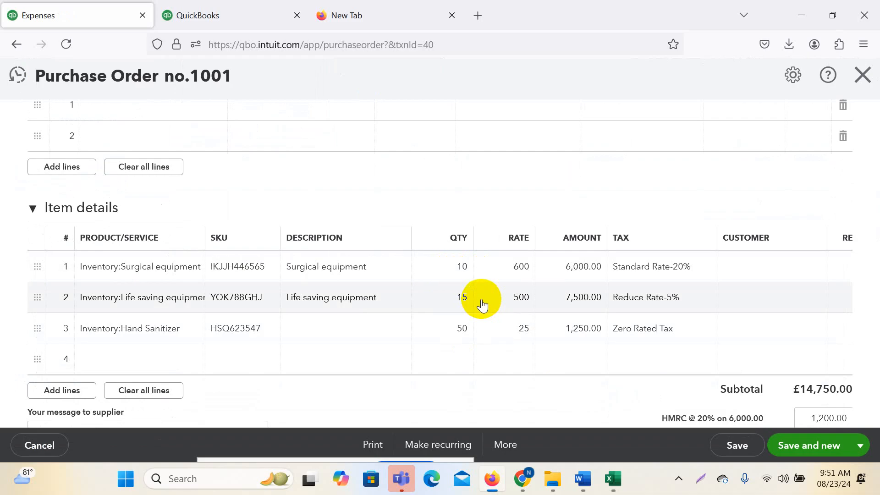
{"action": "scroll", "coordinate": [482, 303], "scroll_direction": "up", "scroll_amount": 10}
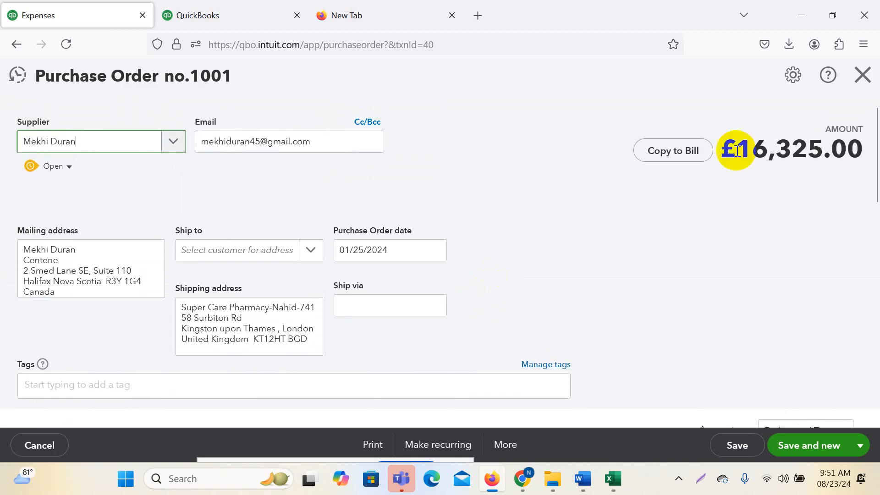
{"action": "left_click", "coordinate": [674, 151]}
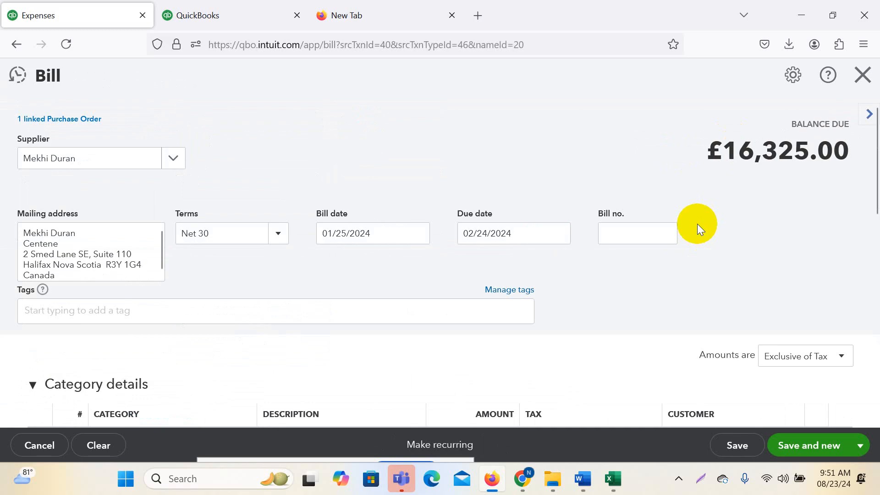
- Set the Hand Sanitizer line's quantity to 40 in the bill's item details
{"action": "scroll", "coordinate": [507, 173], "scroll_direction": "down", "scroll_amount": 9}
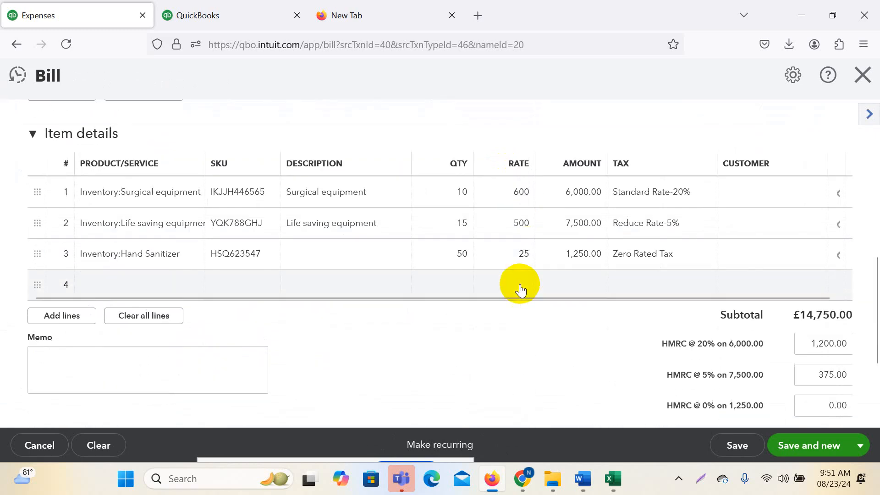
{"action": "left_click", "coordinate": [461, 257]}
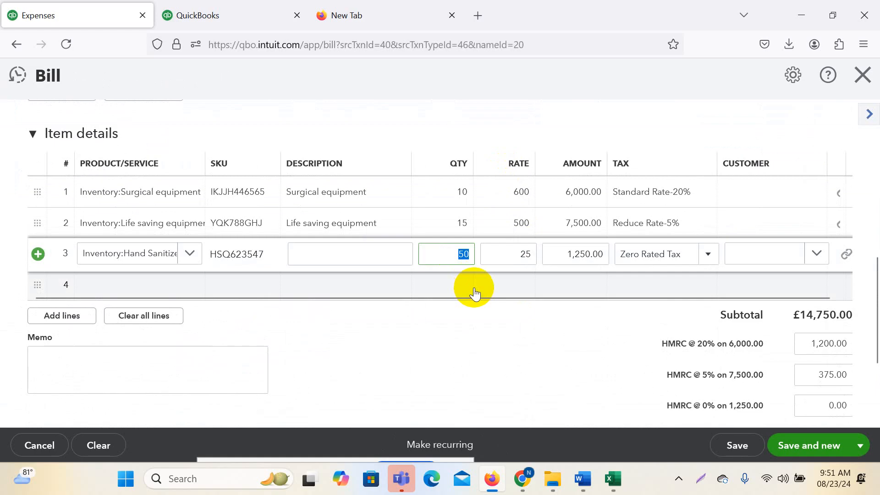
{"action": "type", "text": "40"}
{"action": "left_click", "coordinate": [503, 348]}
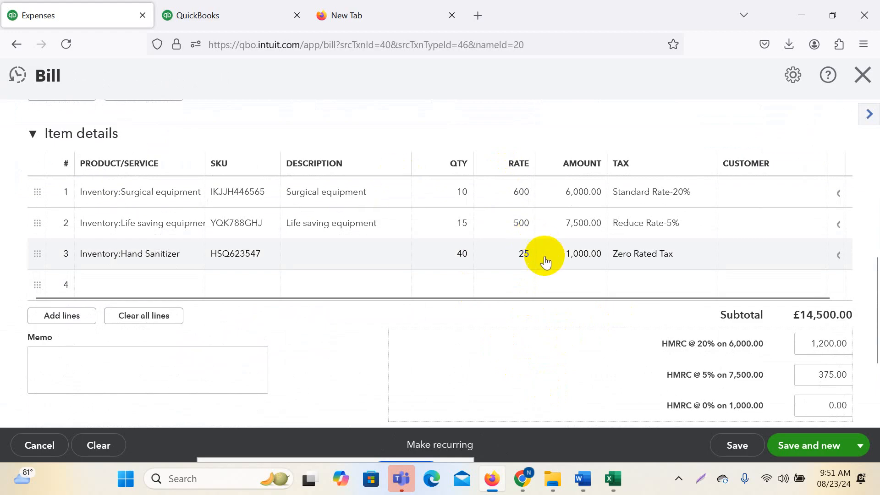
- Switch to the Supplier Bill assignment workbook in Excel and copy the bill number from cell C9
{"action": "scroll", "coordinate": [540, 247], "scroll_direction": "up", "scroll_amount": 10}
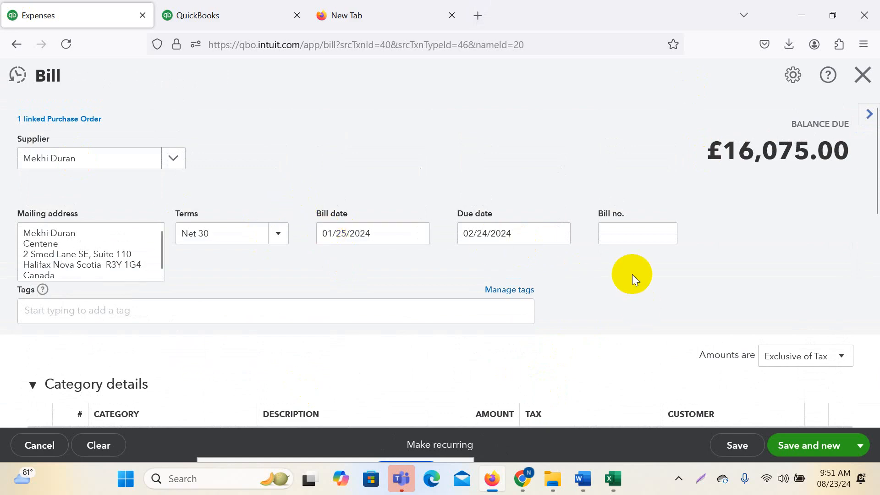
{"action": "mouse_move", "coordinate": [614, 479]}
{"action": "left_click", "coordinate": [738, 404]}
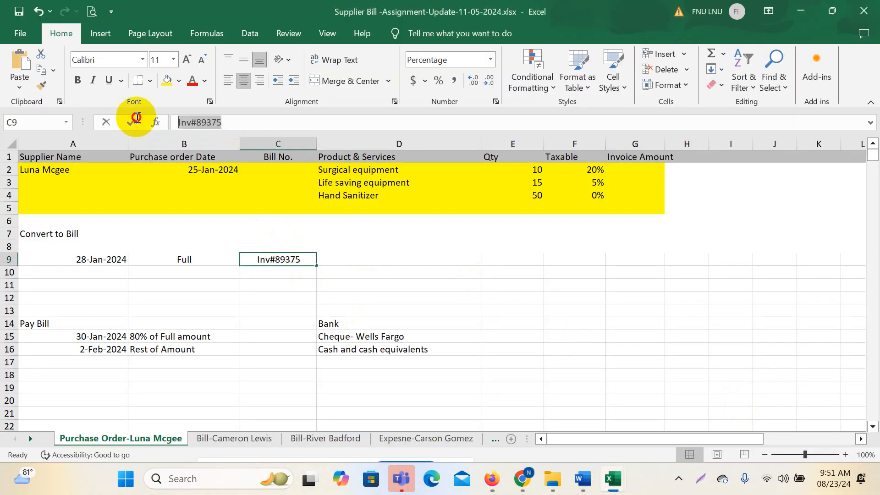
{"action": "double_click", "coordinate": [198, 122]}
{"action": "right_click", "coordinate": [197, 122]}
{"action": "left_click", "coordinate": [249, 147]}
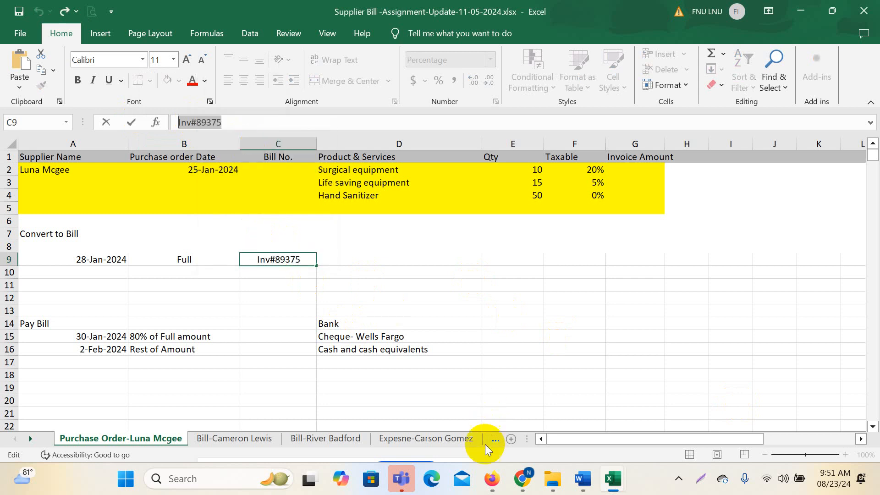
- Return to the bill in Firefox and paste the copied bill number into its bill number field
{"action": "mouse_move", "coordinate": [495, 479]}
{"action": "left_click", "coordinate": [498, 409]}
{"action": "left_click", "coordinate": [620, 235]}
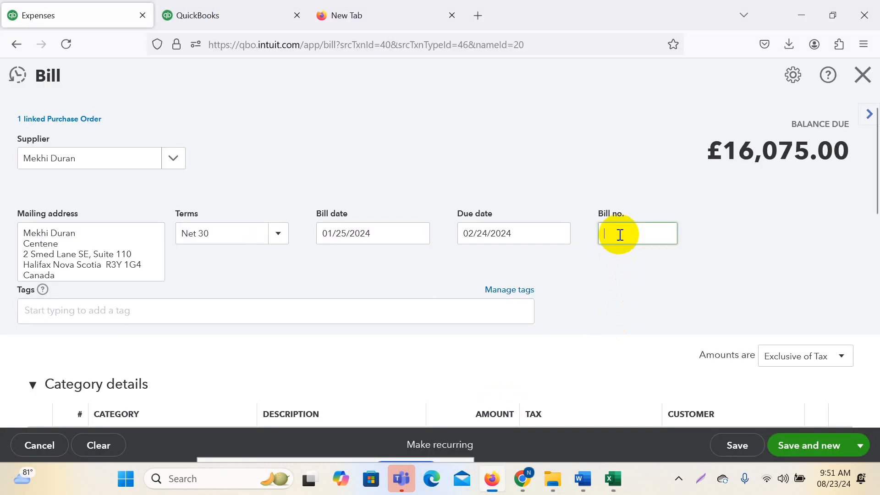
{"action": "key", "text": "ctrl+v"}
{"action": "left_click", "coordinate": [508, 149]}
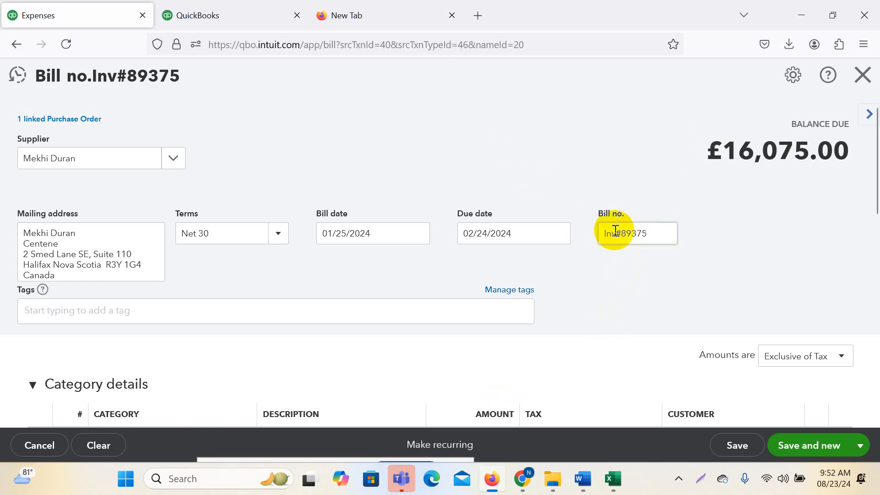
{"action": "left_click_drag", "start_coordinate": [605, 232], "coordinate": [650, 246]}
{"action": "left_click", "coordinate": [654, 232]}
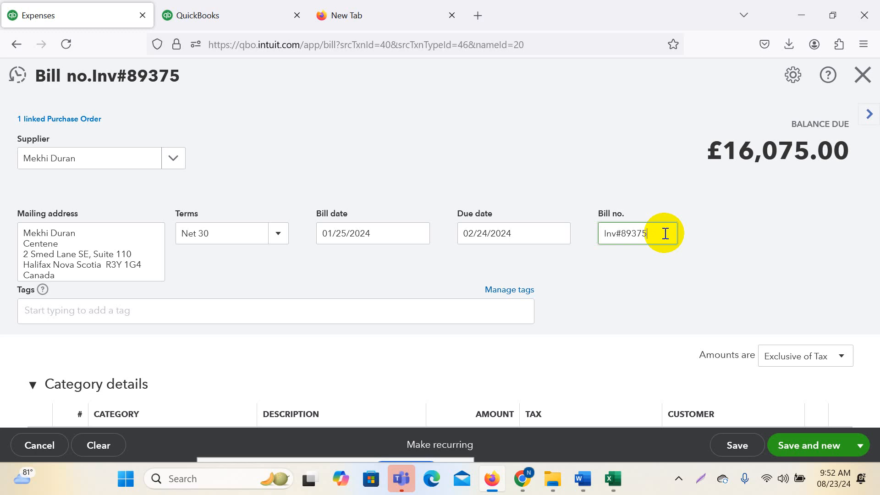
- Set the bill date to 01/28/2024, then save the bill and start a new one
{"action": "scroll", "coordinate": [604, 273], "scroll_direction": "down", "scroll_amount": 10}
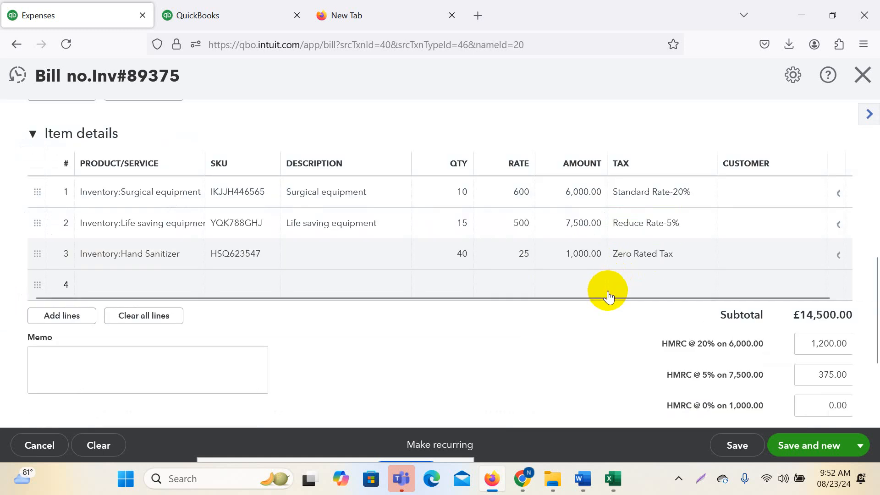
{"action": "scroll", "coordinate": [605, 292], "scroll_direction": "up", "scroll_amount": 10}
{"action": "left_click", "coordinate": [418, 236]}
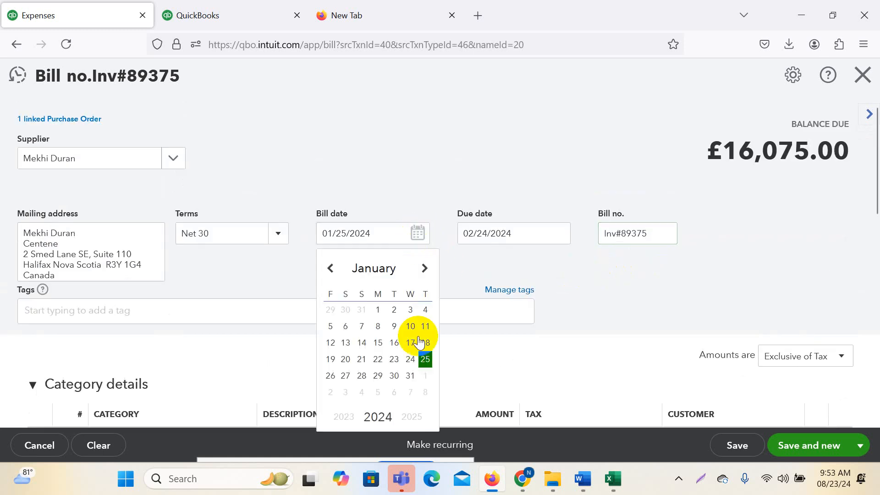
{"action": "left_click", "coordinate": [359, 379]}
{"action": "scroll", "coordinate": [506, 315], "scroll_direction": "down", "scroll_amount": 10}
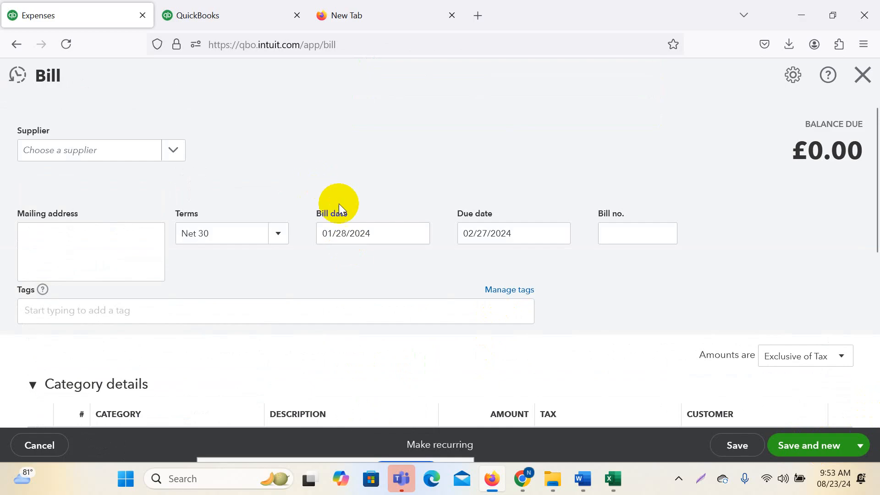
- Close the blank bill form and review the bill and purchase order in the expenses list
{"action": "scroll", "coordinate": [328, 285], "scroll_direction": "down", "scroll_amount": 3}
{"action": "scroll", "coordinate": [620, 261], "scroll_direction": "up", "scroll_amount": 3}
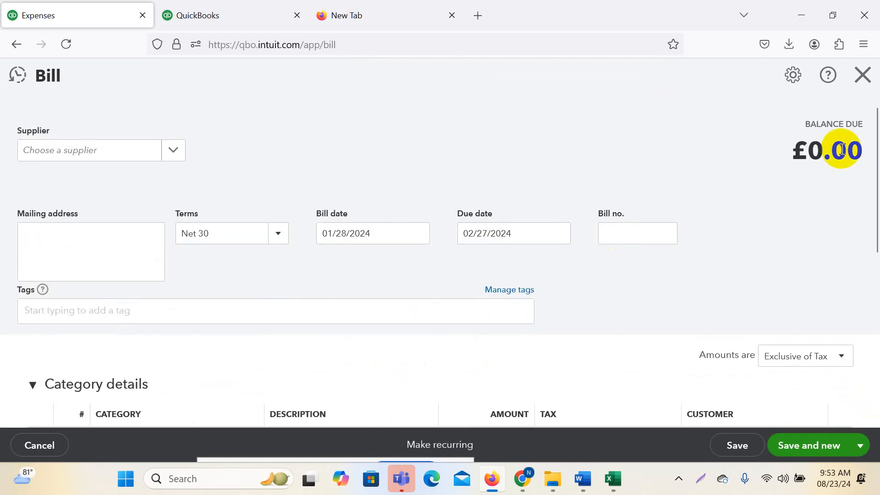
{"action": "left_click", "coordinate": [862, 76]}
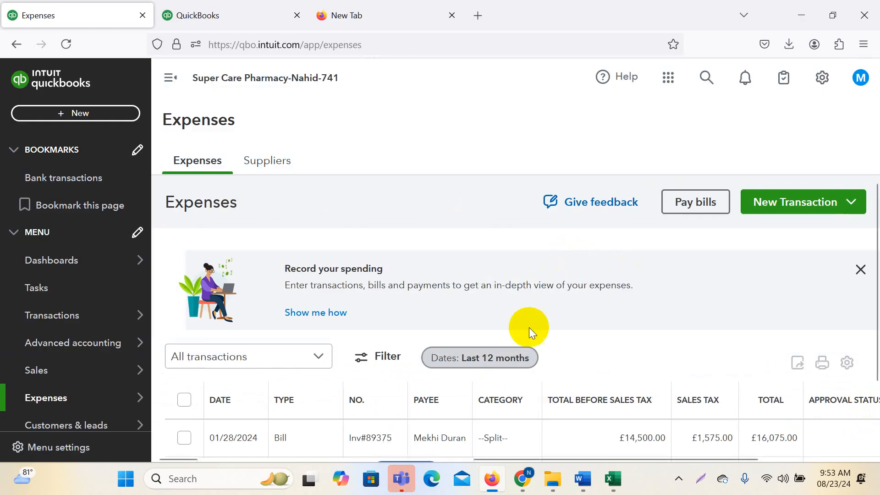
{"action": "scroll", "coordinate": [573, 376], "scroll_direction": "down", "scroll_amount": 2}
{"action": "mouse_move", "coordinate": [613, 478]}
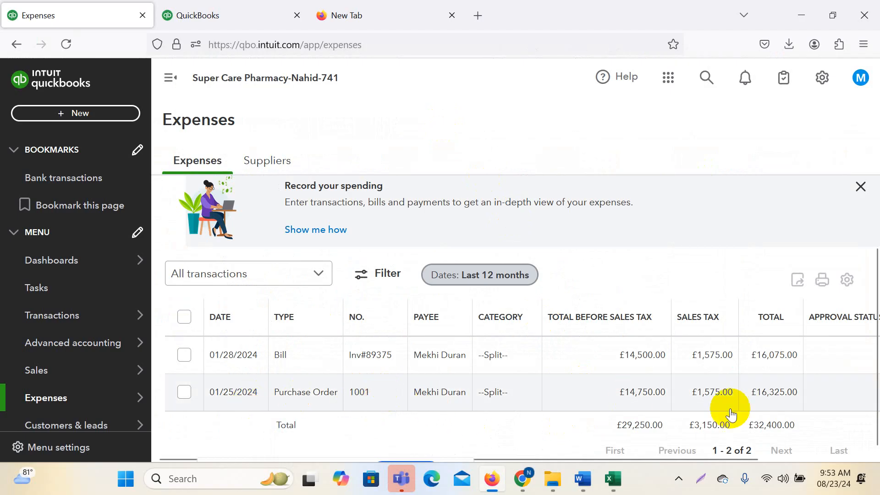
- Reopen the 01/25/2024 purchase order, copy its remaining items to a new bill and review the item lines
{"action": "left_click", "coordinate": [580, 392]}
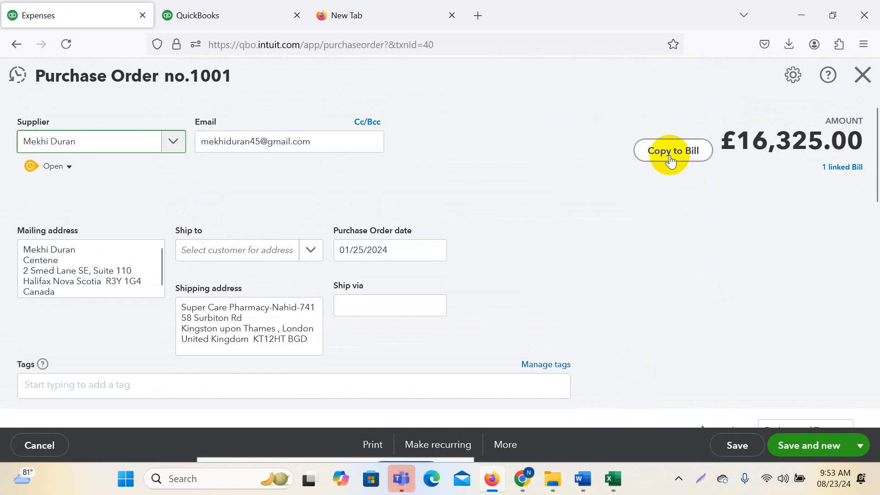
{"action": "left_click", "coordinate": [670, 151]}
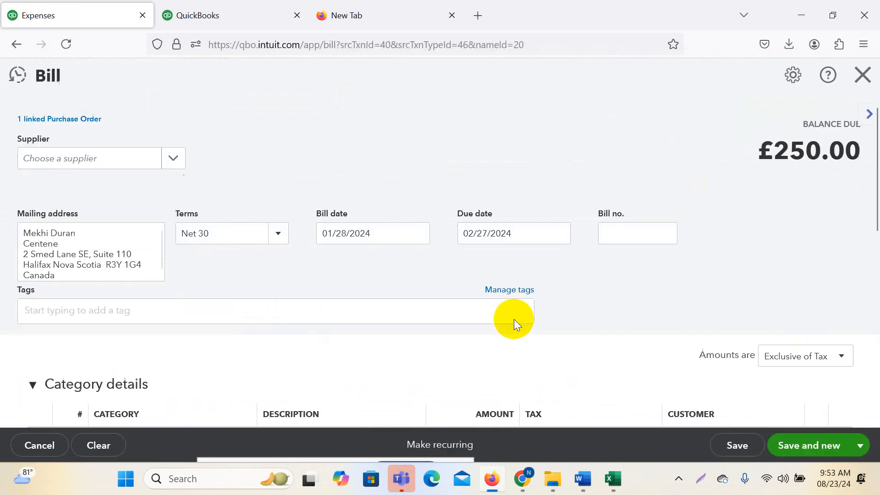
{"action": "scroll", "coordinate": [513, 319], "scroll_direction": "down", "scroll_amount": 10}
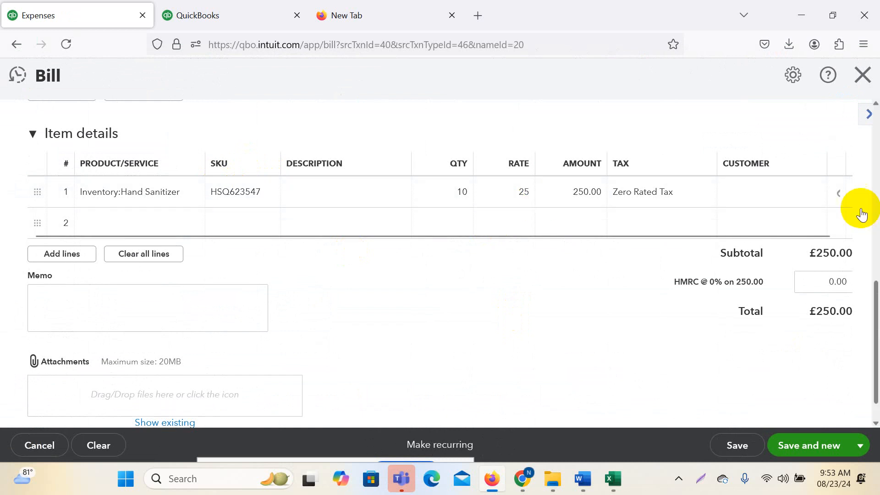
{"action": "scroll", "coordinate": [703, 195], "scroll_direction": "up", "scroll_amount": 6}
{"action": "scroll", "coordinate": [703, 194], "scroll_direction": "up", "scroll_amount": 3}
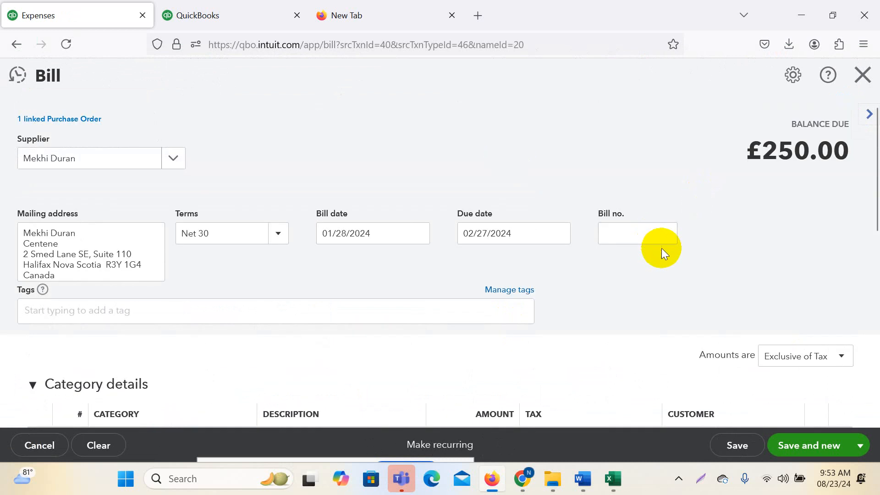
- Enter Inv#89376 as the bill number on the supplier's bill and review its item details
{"action": "left_click", "coordinate": [666, 238]}
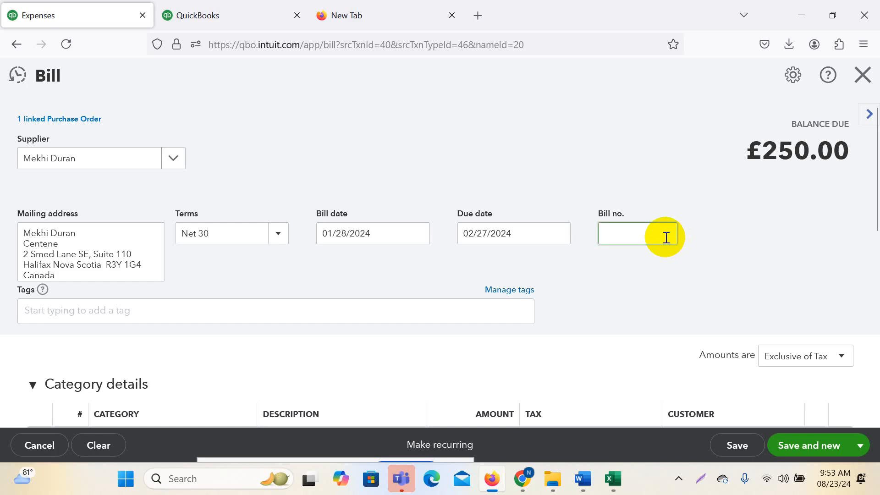
{"action": "key", "text": "ctrl+v"}
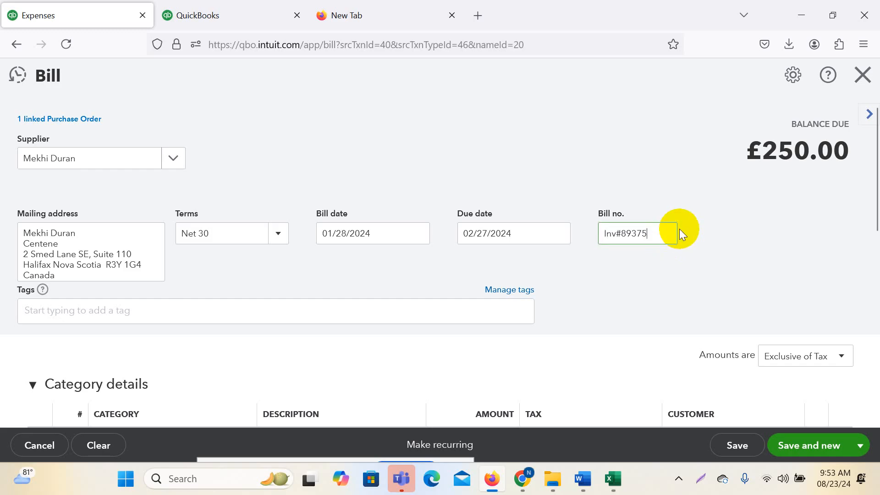
{"action": "type", "text": "6"}
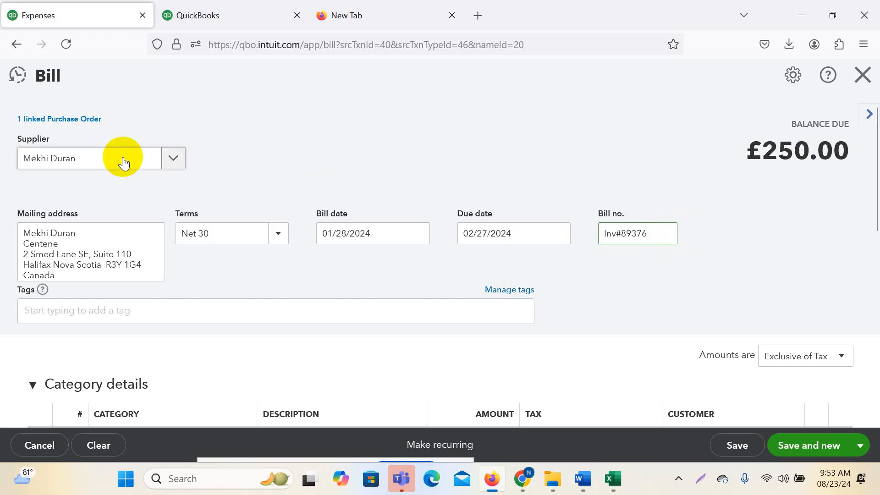
{"action": "scroll", "coordinate": [641, 303], "scroll_direction": "down", "scroll_amount": 5}
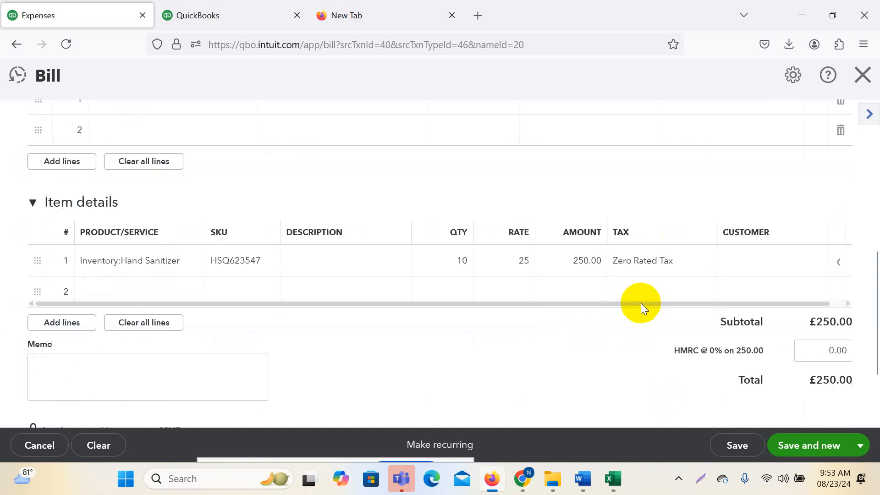
{"action": "scroll", "coordinate": [653, 318], "scroll_direction": "up", "scroll_amount": 10}
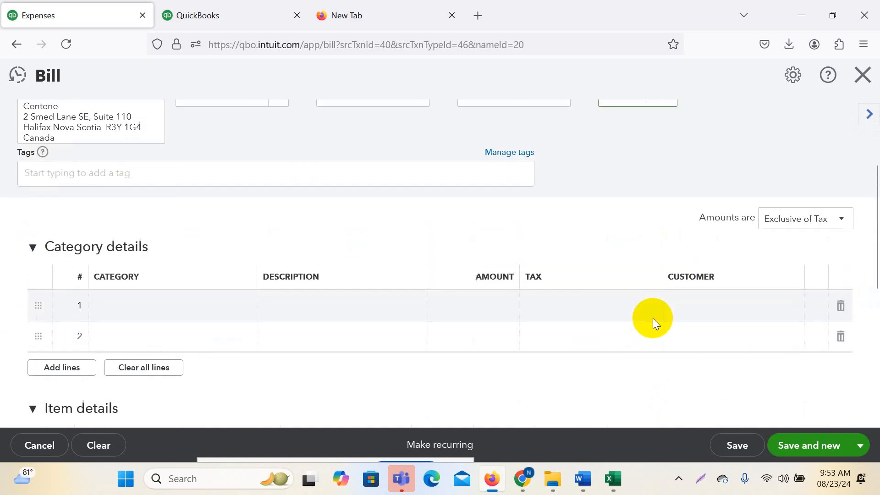
- Set the bill date to 01/30/2024, and save and close the bill
{"action": "left_click", "coordinate": [819, 458]}
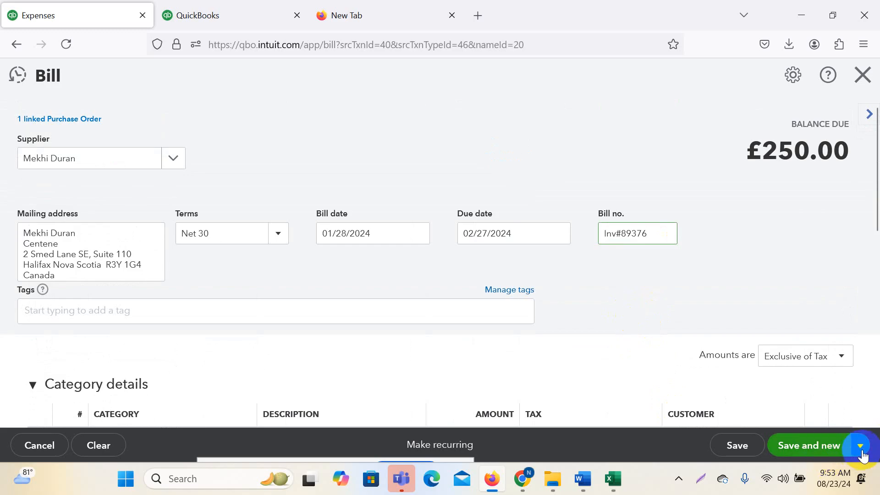
{"action": "left_click", "coordinate": [417, 233]}
{"action": "left_click", "coordinate": [394, 376]}
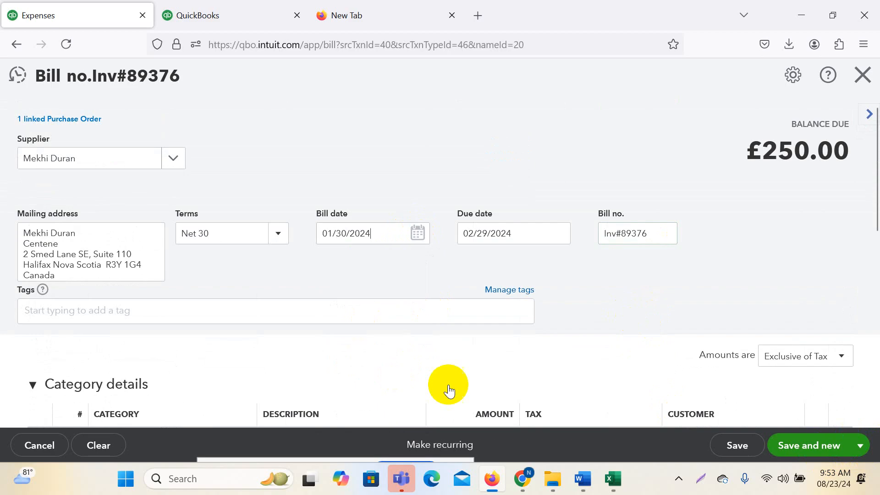
{"action": "left_click", "coordinate": [860, 445]}
{"action": "left_click", "coordinate": [806, 424]}
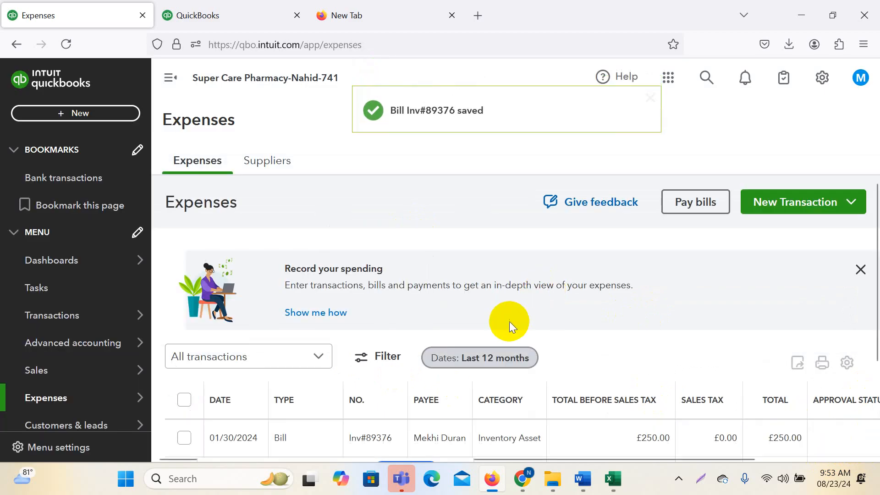
- Switch to the Supplier Bill assignment workbook in Excel and review the Pay Bill section of the purchase order sheet
{"action": "scroll", "coordinate": [557, 320], "scroll_direction": "down", "scroll_amount": 3}
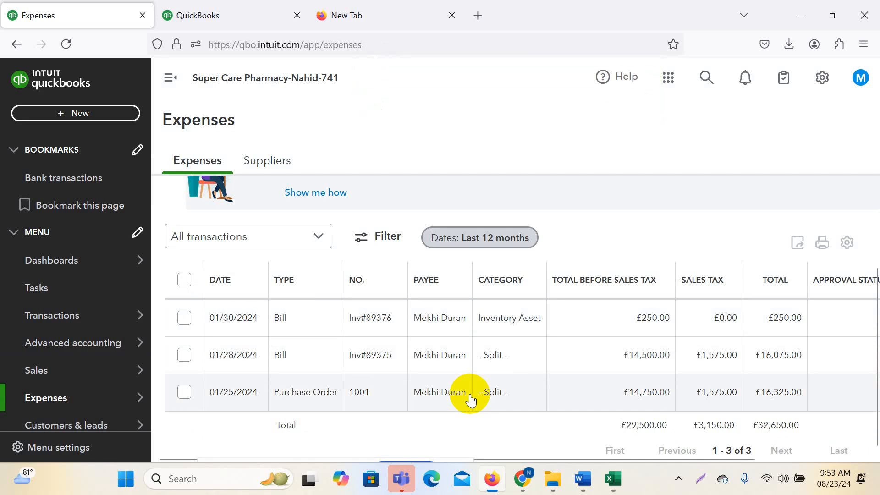
{"action": "mouse_move", "coordinate": [612, 480]}
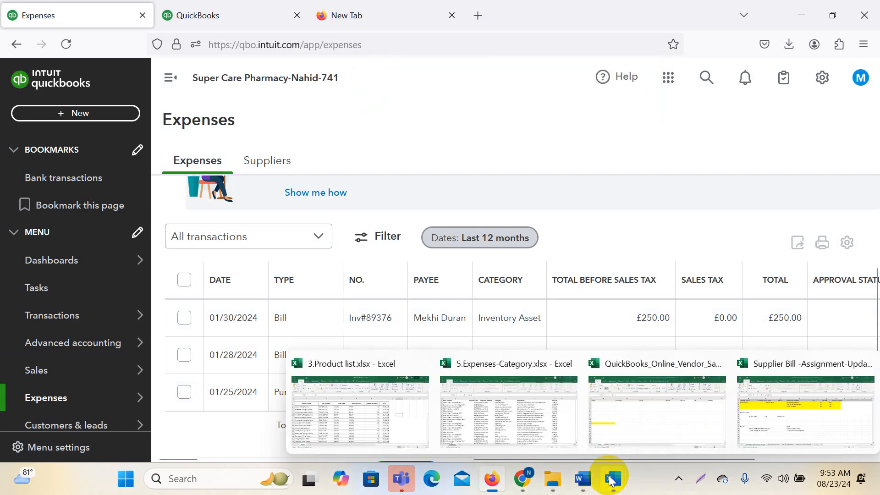
{"action": "left_click", "coordinate": [761, 428]}
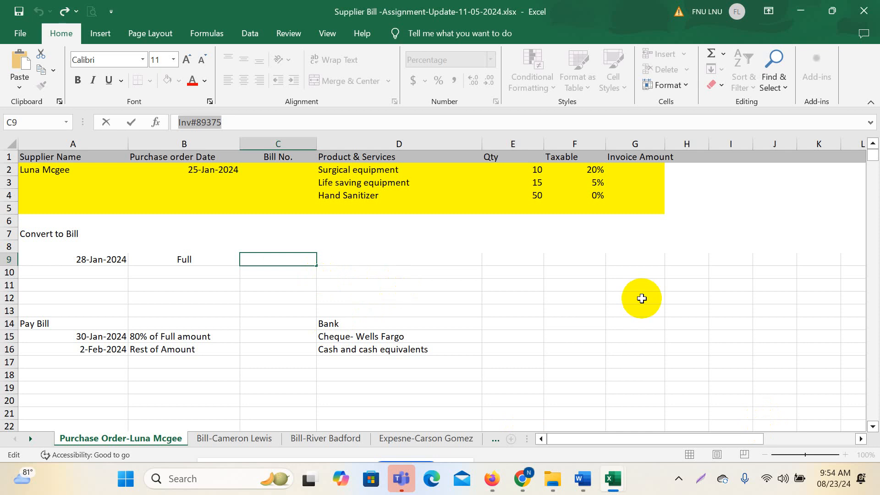
{"action": "left_click", "coordinate": [638, 284]}
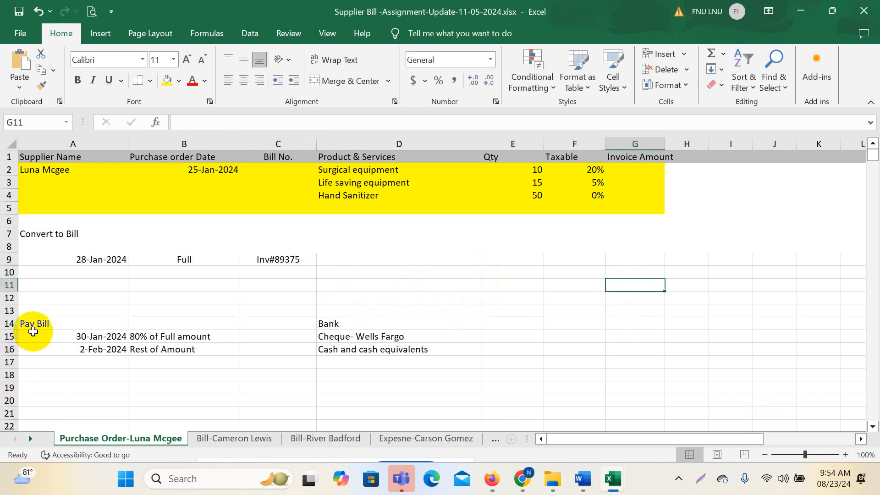
{"action": "left_click_drag", "start_coordinate": [33, 324], "coordinate": [520, 379]}
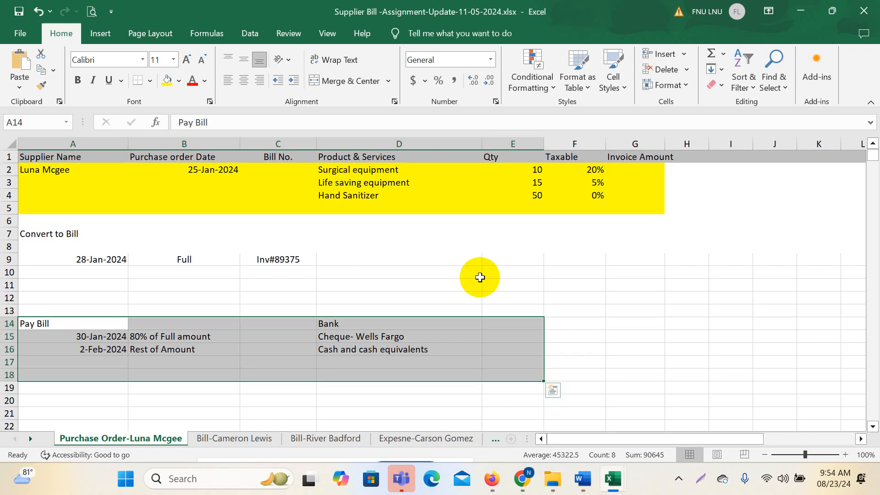
{"action": "left_click", "coordinate": [452, 273]}
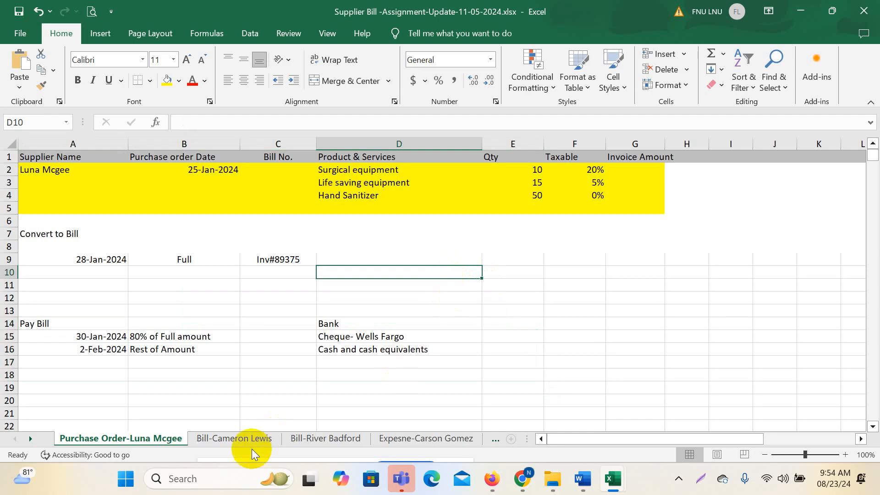
- Open the first supplier bill sheet and look over its return and payment instructions
{"action": "left_click", "coordinate": [243, 439]}
{"action": "left_click", "coordinate": [625, 329]}
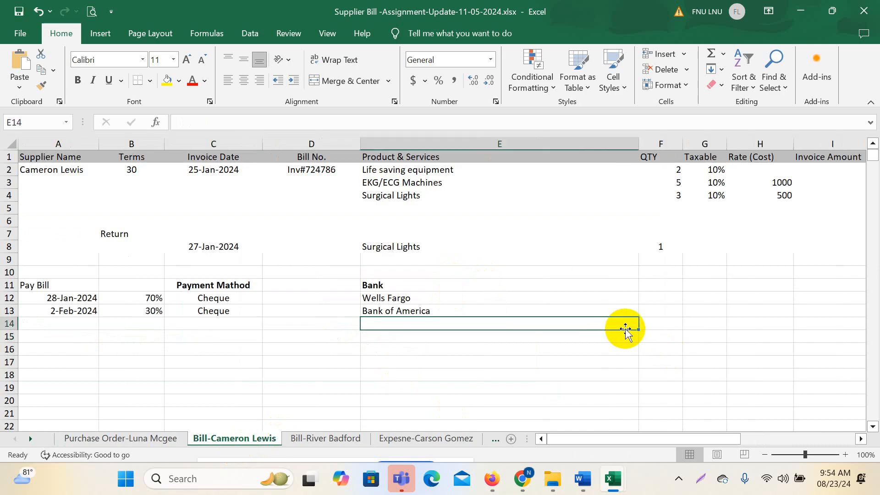
{"action": "left_click", "coordinate": [582, 289]}
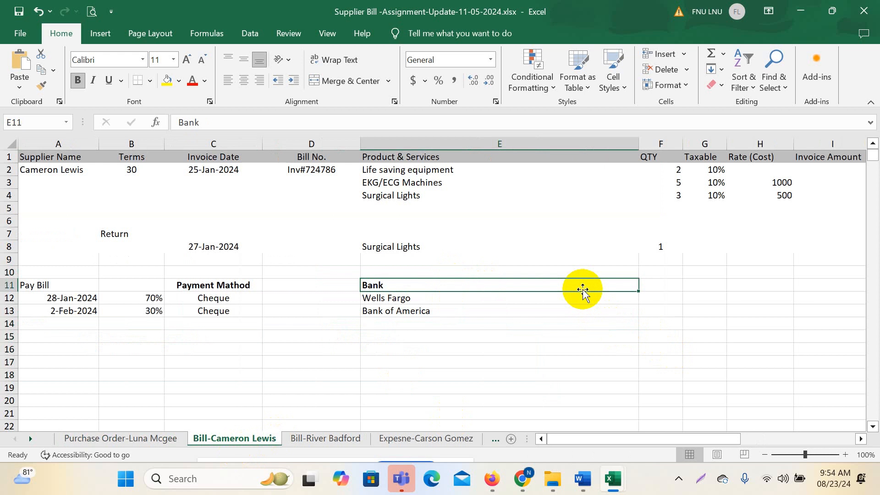
- Switch to QuickBooks in Firefox and dismiss the Record your spending banner above the expenses list
{"action": "left_click", "coordinate": [492, 479]}
{"action": "scroll", "coordinate": [566, 315], "scroll_direction": "up", "scroll_amount": 3}
{"action": "scroll", "coordinate": [566, 315], "scroll_direction": "down", "scroll_amount": 3}
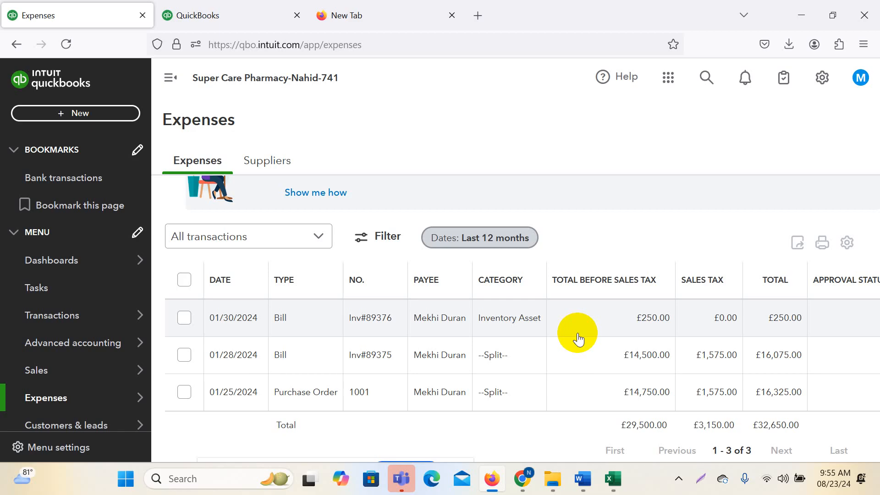
{"action": "scroll", "coordinate": [578, 344], "scroll_direction": "up", "scroll_amount": 3}
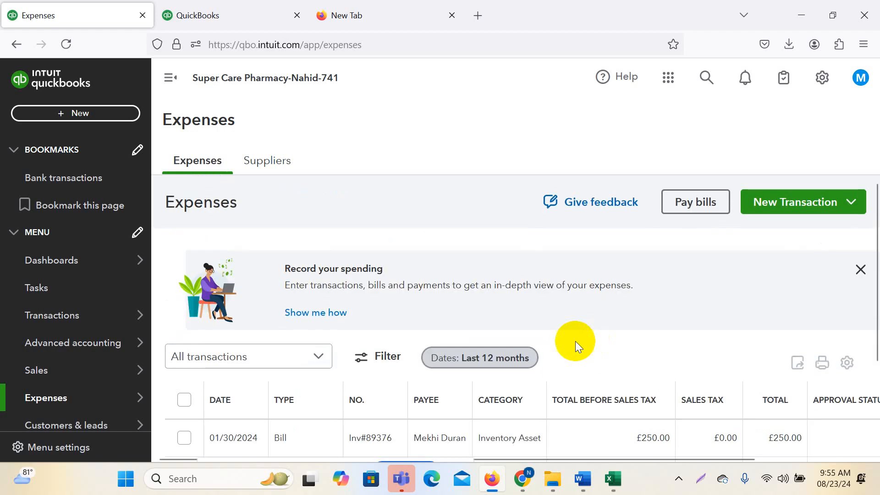
{"action": "left_click", "coordinate": [861, 270]}
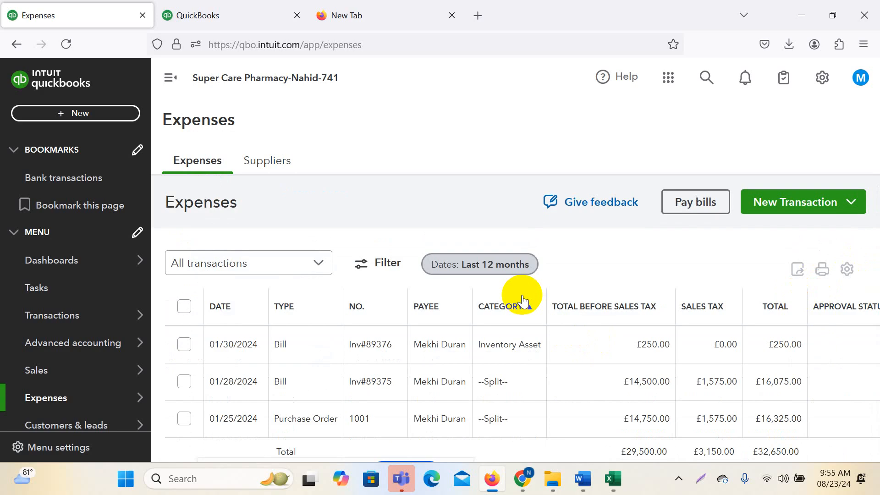
{"action": "scroll", "coordinate": [523, 390], "scroll_direction": "down", "scroll_amount": 1}
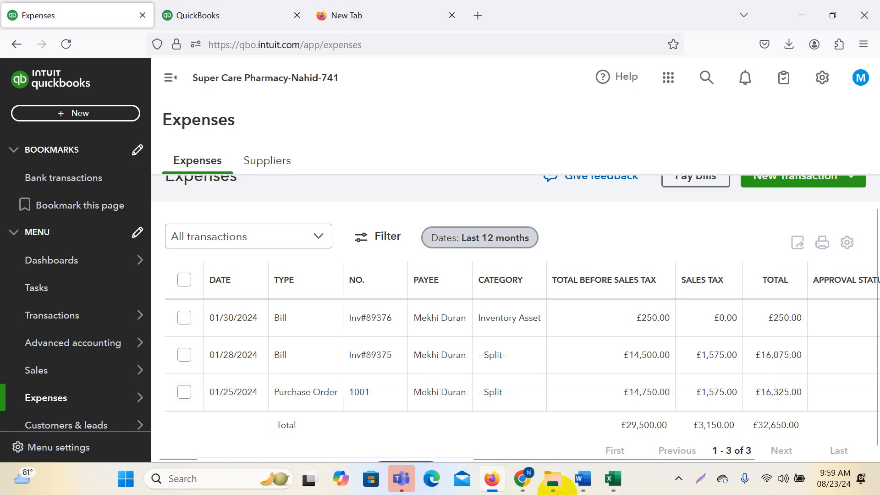
- Return to the Supplier Bill assignment workbook in Excel and select the supplier's name on the bill sheet
{"action": "mouse_move", "coordinate": [534, 483]}
{"action": "left_click", "coordinate": [469, 407]}
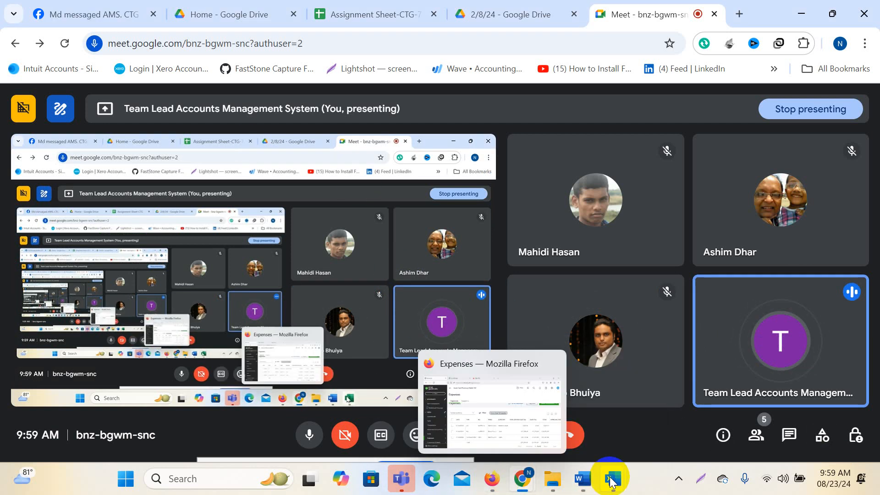
{"action": "mouse_move", "coordinate": [613, 479]}
{"action": "left_click", "coordinate": [797, 403]}
{"action": "left_click", "coordinate": [388, 207]}
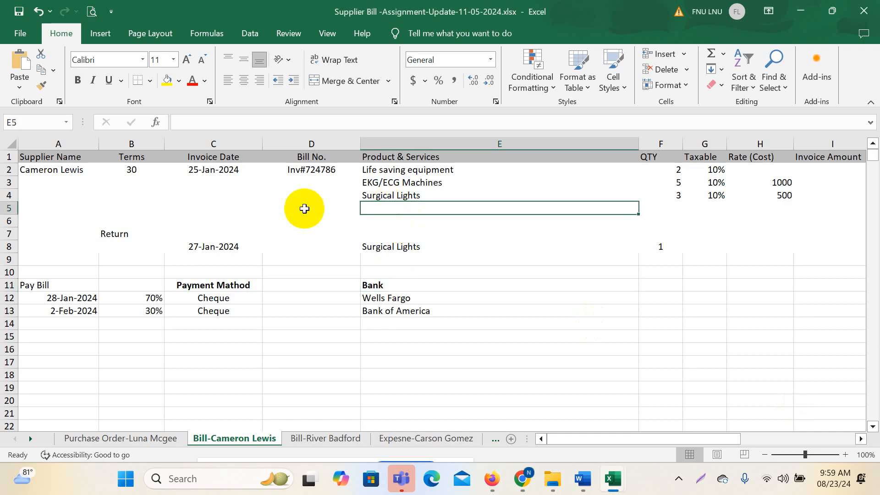
{"action": "left_click", "coordinate": [49, 171]}
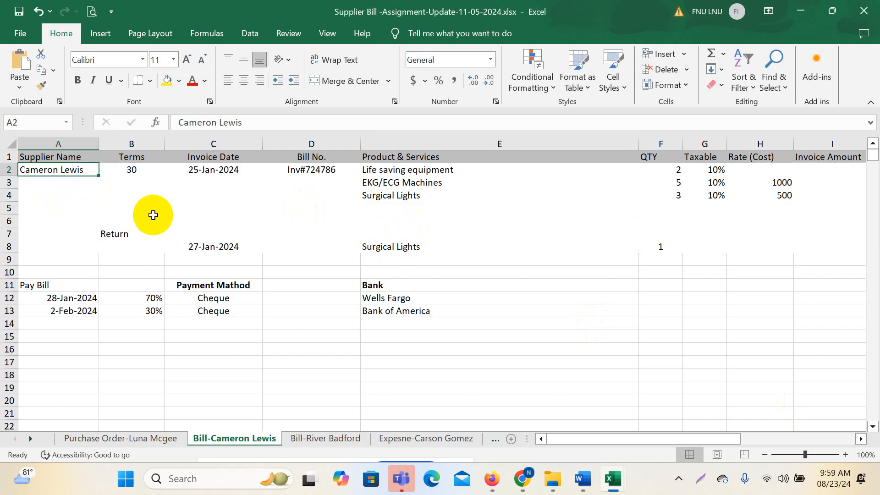
- Change the invoice date in cell C2 to 01/20/2024
{"action": "left_click", "coordinate": [199, 170]}
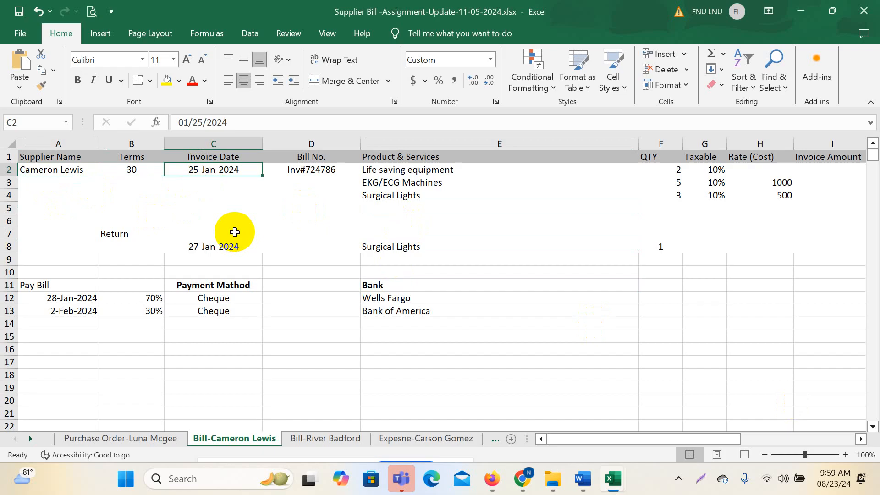
{"action": "left_click", "coordinate": [186, 124]}
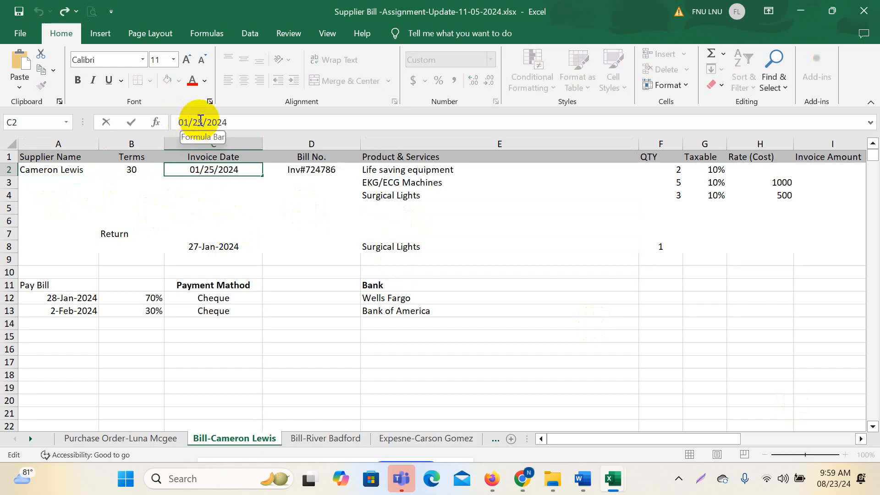
{"action": "key", "text": "BackSpace"}
{"action": "type", "text": "0"}
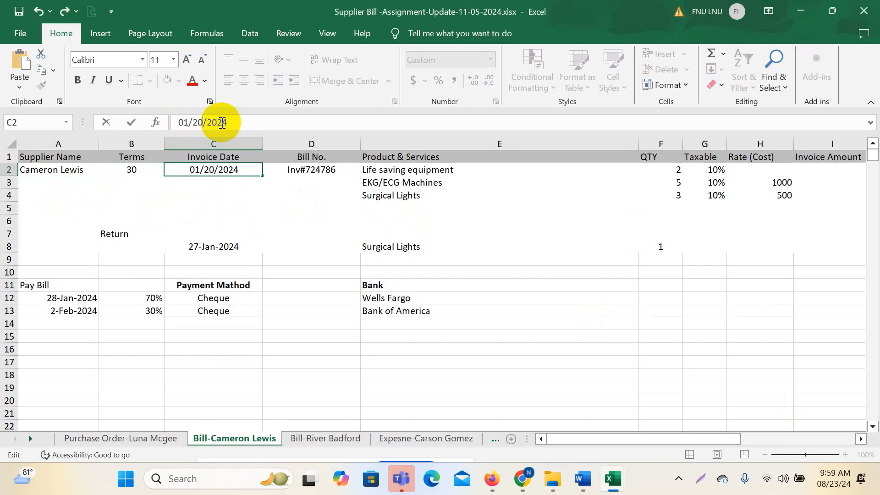
{"action": "key", "text": "Return"}
- Review the bill number, product lines, quantities, tax rates and cost rates of the supplier's bill
{"action": "left_click", "coordinate": [317, 171]}
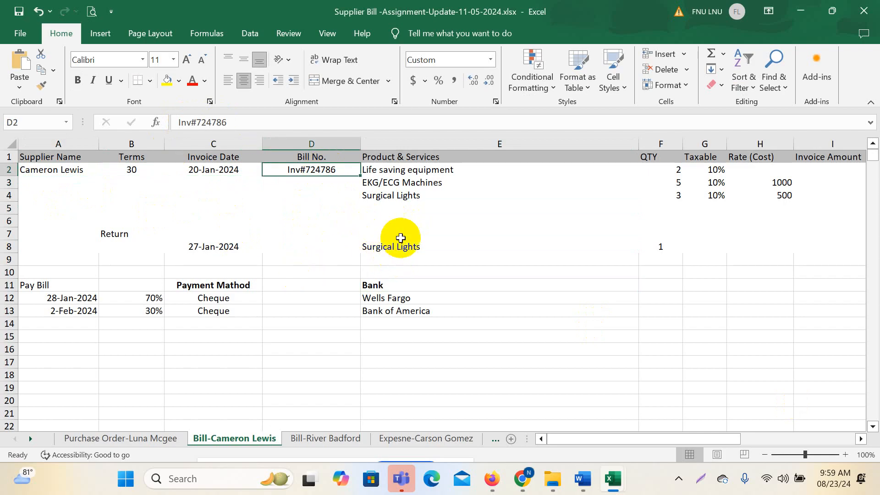
{"action": "left_click_drag", "start_coordinate": [394, 171], "coordinate": [411, 192]}
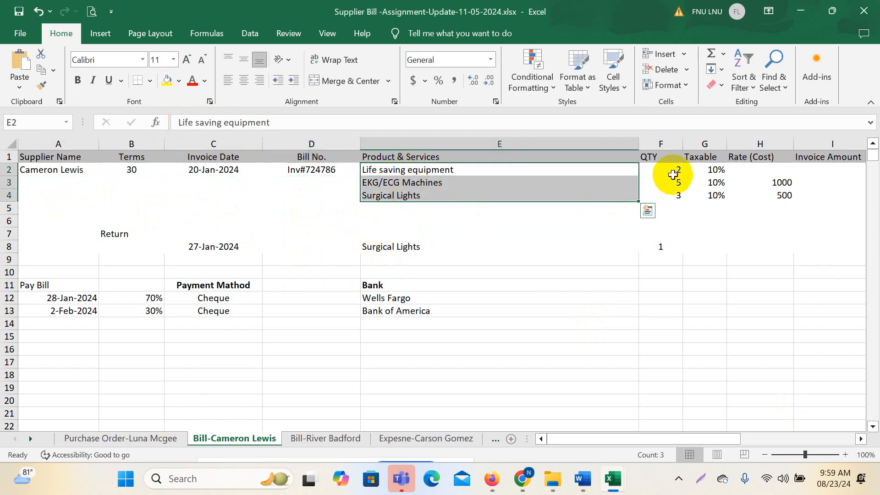
{"action": "left_click_drag", "start_coordinate": [674, 173], "coordinate": [677, 207]}
{"action": "left_click_drag", "start_coordinate": [714, 171], "coordinate": [716, 196]}
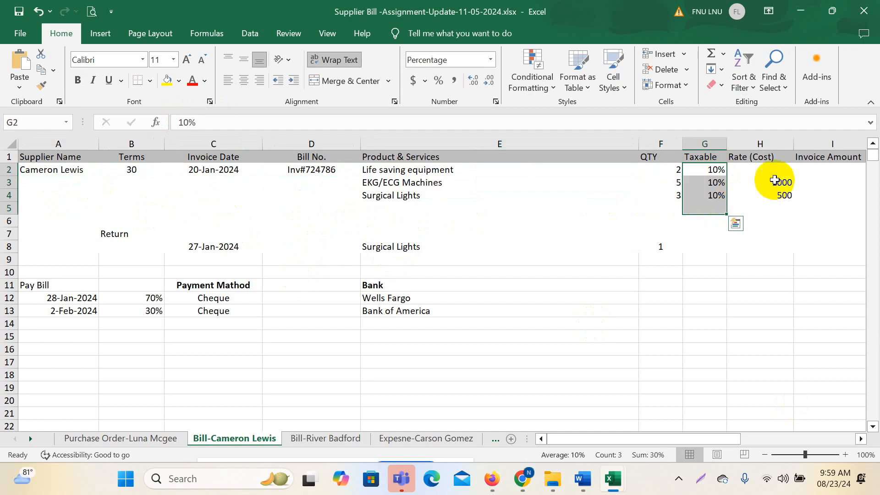
{"action": "left_click_drag", "start_coordinate": [780, 181], "coordinate": [782, 195]}
{"action": "left_click", "coordinate": [757, 237]}
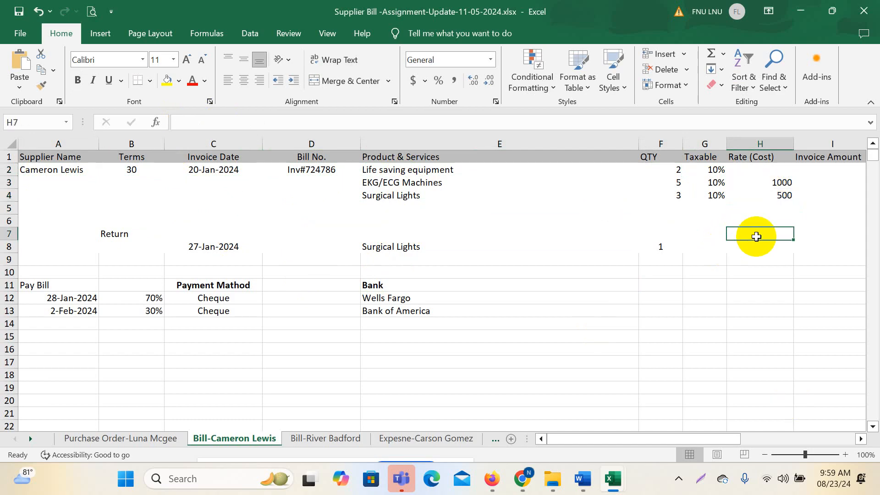
- Examine the sheet's further columns for sales rate and quantity on hand, and return to column A
{"action": "key", "text": "Right"}
{"action": "key", "text": "Right"}
{"action": "key", "text": "Right"}
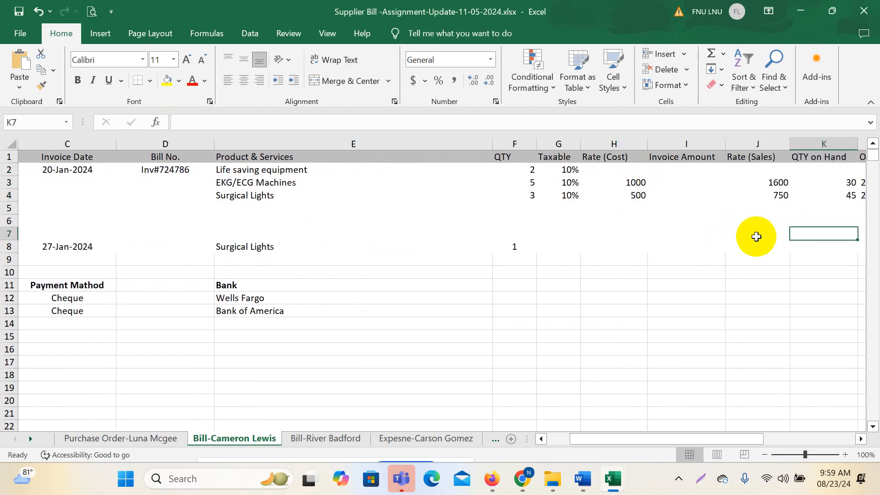
{"action": "key", "text": "Left"}
{"action": "key", "text": "Left"}
{"action": "key", "text": "Left"}
{"action": "key", "text": "Left"}
{"action": "key", "text": "Left"}
{"action": "key", "text": "Left"}
{"action": "key", "text": "Left"}
{"action": "key", "text": "Left"}
{"action": "key", "text": "Left"}
{"action": "key", "text": "Left"}
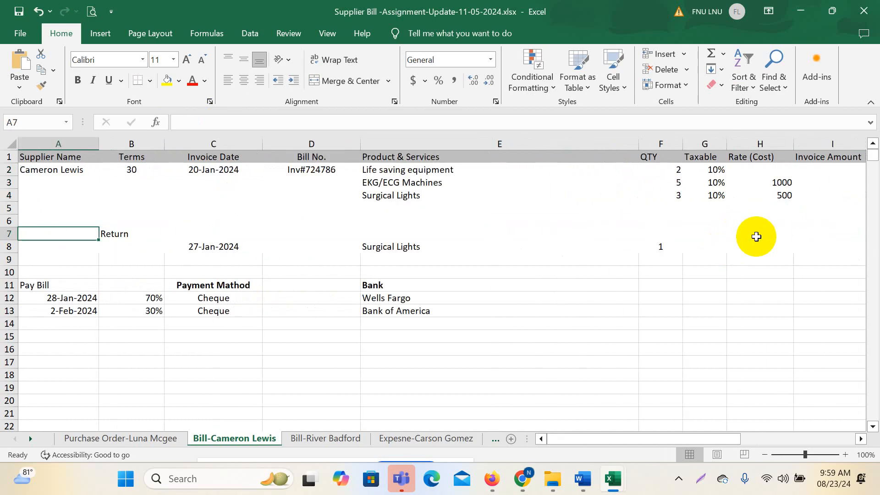
- Check the Life saving equipment and Surgical Lights product cells and the supplier name cell
{"action": "left_click", "coordinate": [415, 170]}
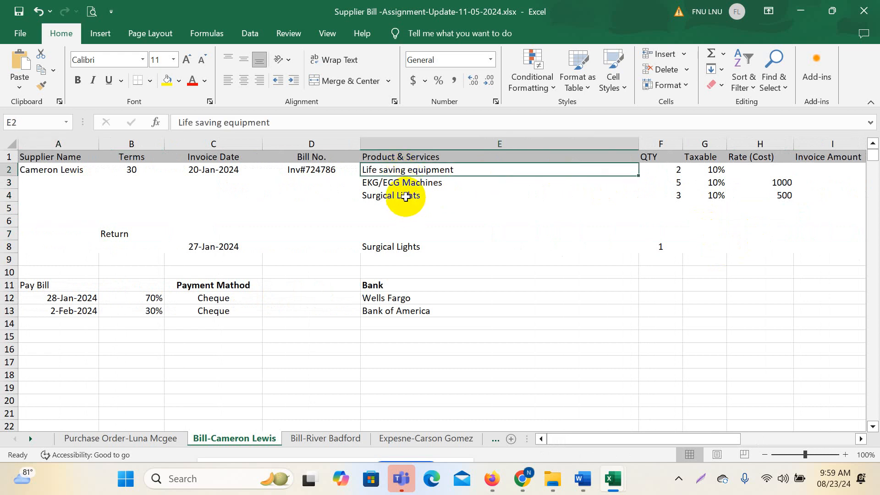
{"action": "left_click", "coordinate": [406, 196]}
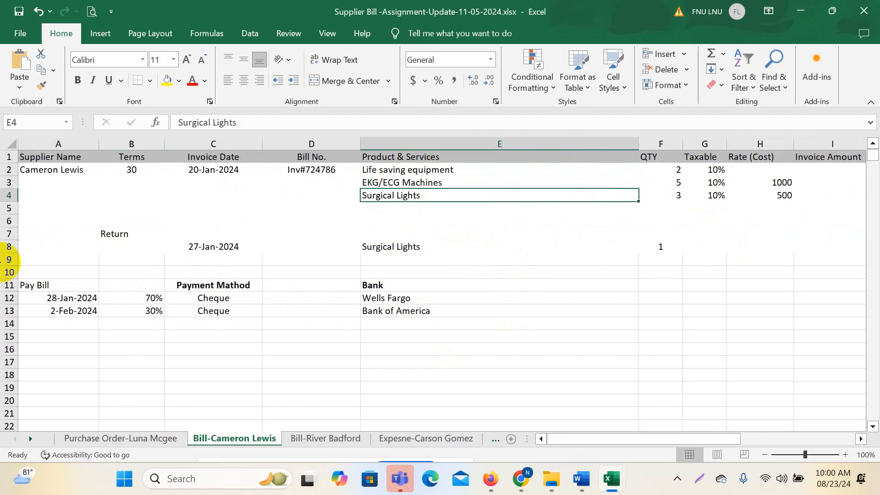
{"action": "left_click", "coordinate": [72, 172]}
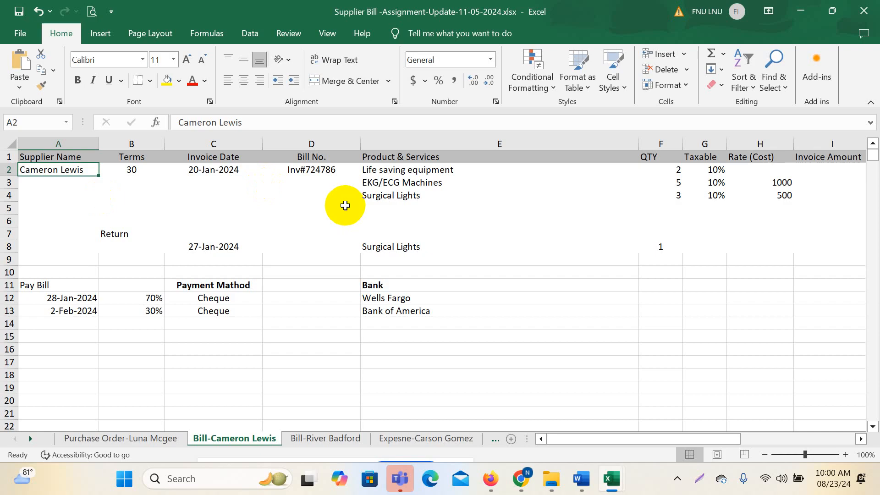
- Switch to QuickBooks Online, create a new bill for the supplier named in the sheet, and set the bill date to 01/20/2024
{"action": "left_click", "coordinate": [510, 403]}
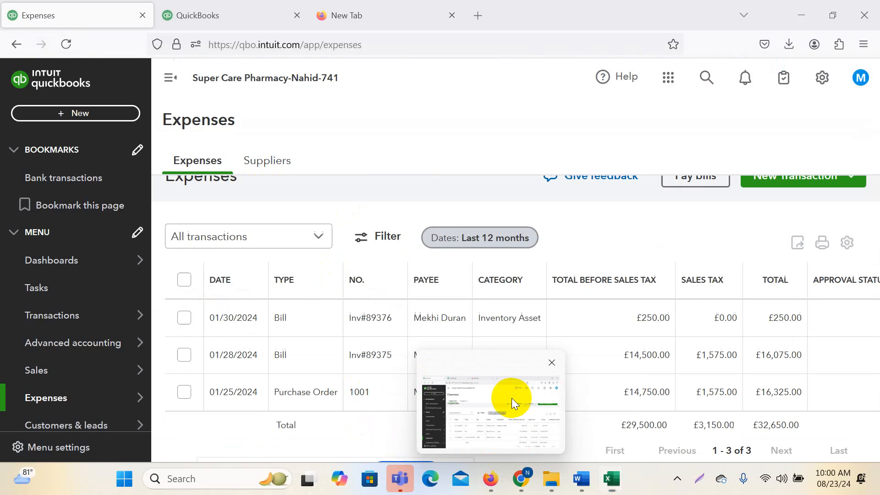
{"action": "left_click", "coordinate": [75, 114]}
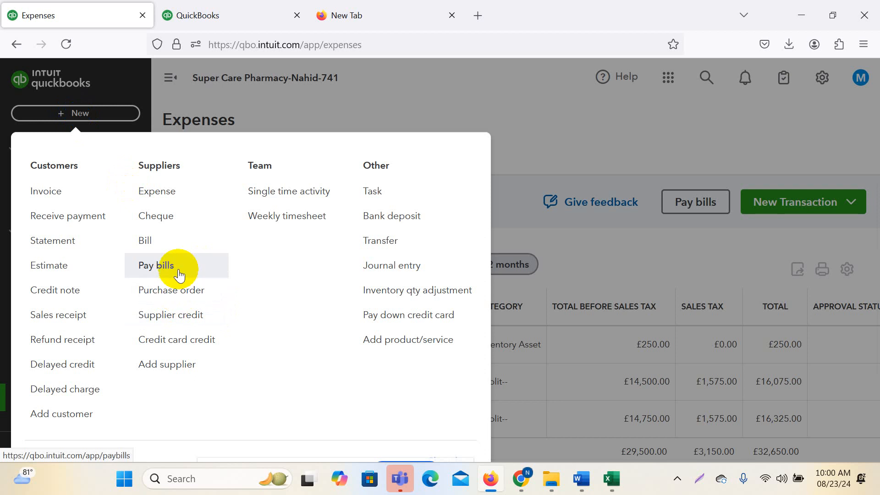
{"action": "left_click", "coordinate": [158, 241]}
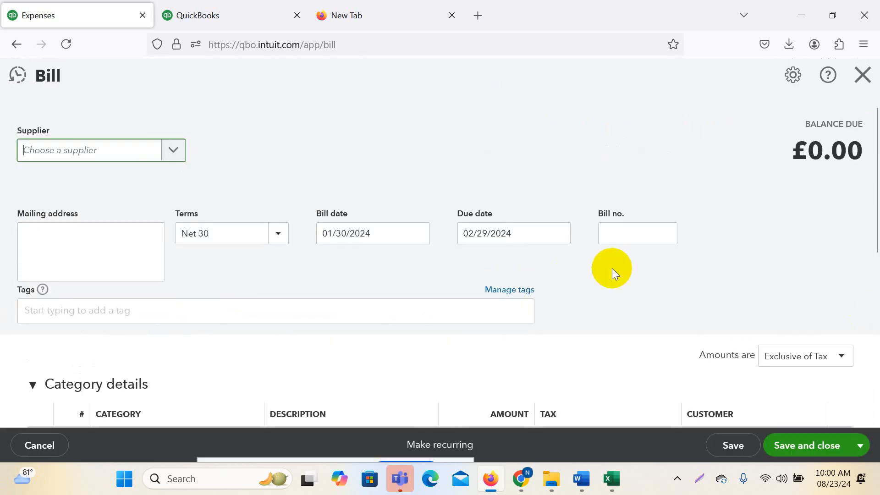
{"action": "scroll", "coordinate": [613, 269], "scroll_direction": "down", "scroll_amount": 7}
{"action": "scroll", "coordinate": [612, 268], "scroll_direction": "up", "scroll_amount": 7}
{"action": "left_click", "coordinate": [181, 148]}
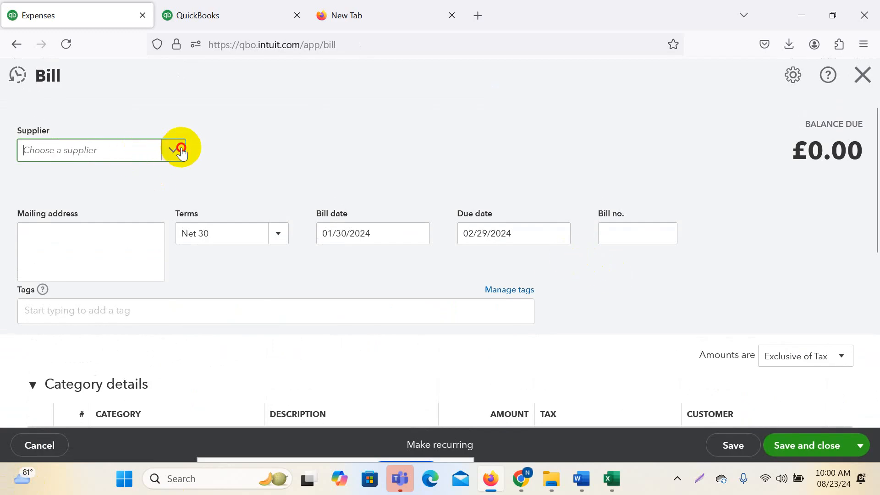
{"action": "left_click", "coordinate": [57, 264]}
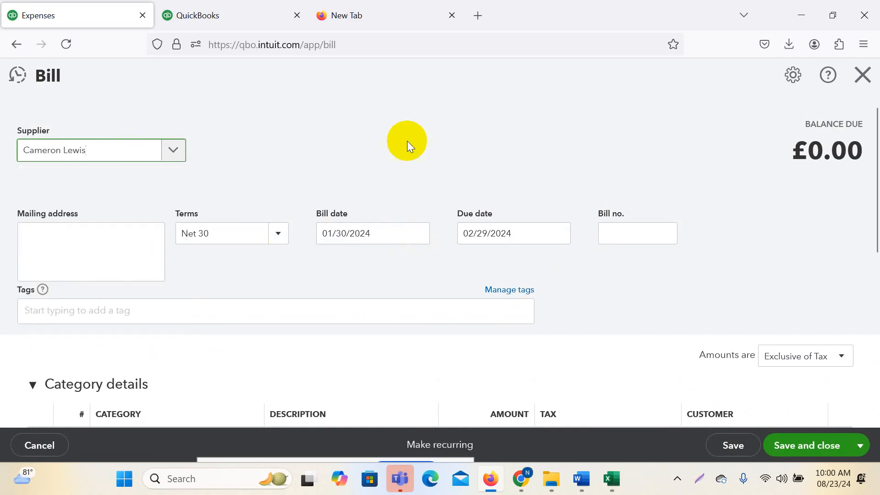
{"action": "left_click", "coordinate": [419, 234]}
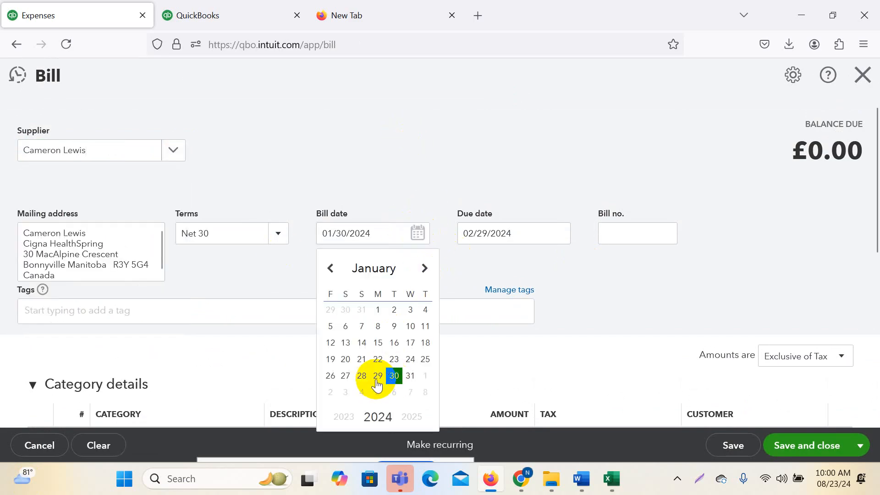
{"action": "left_click", "coordinate": [346, 360]}
- Copy the bill number from cell D2 of the Excel sheet into the bill's Bill no. field in QuickBooks Online
{"action": "left_click", "coordinate": [664, 238]}
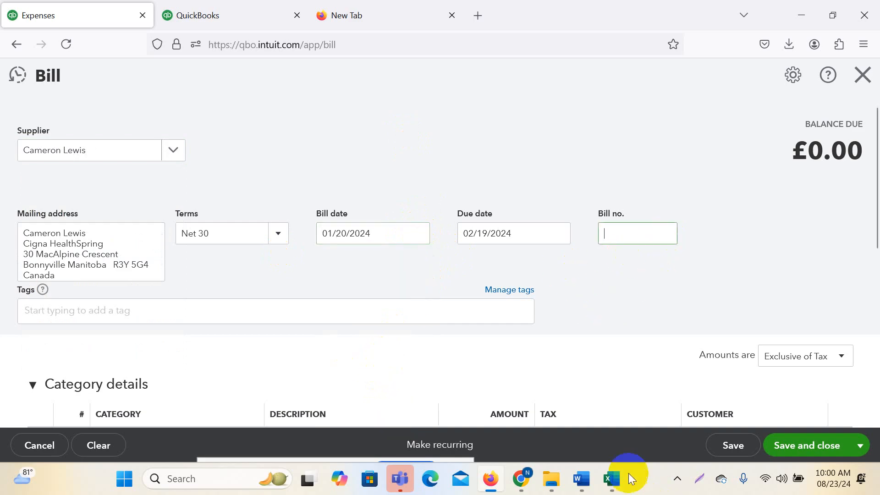
{"action": "mouse_move", "coordinate": [614, 477]}
{"action": "left_click", "coordinate": [722, 439]}
{"action": "right_click", "coordinate": [319, 170]}
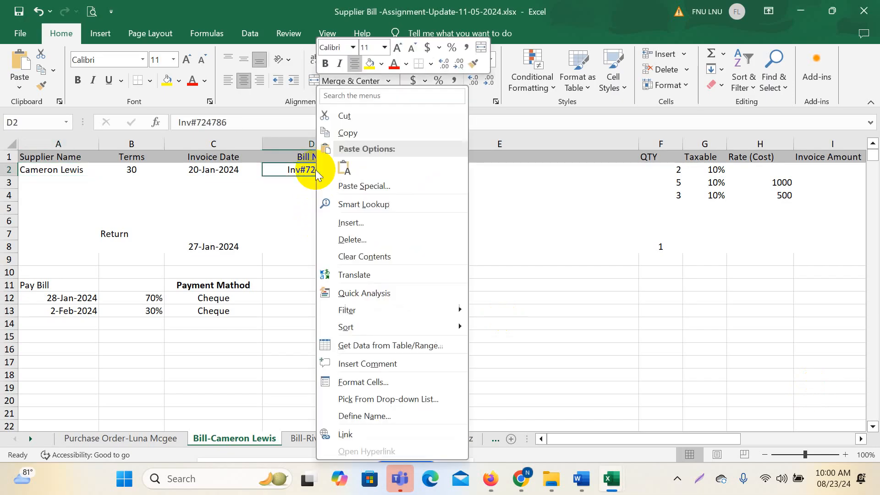
{"action": "left_click", "coordinate": [365, 131]}
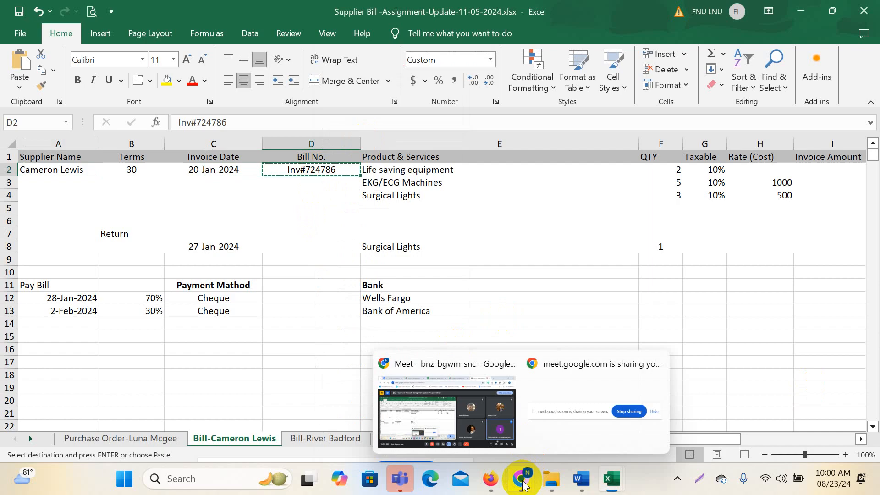
{"action": "mouse_move", "coordinate": [490, 479]}
{"action": "left_click", "coordinate": [517, 403]}
{"action": "right_click", "coordinate": [638, 232]}
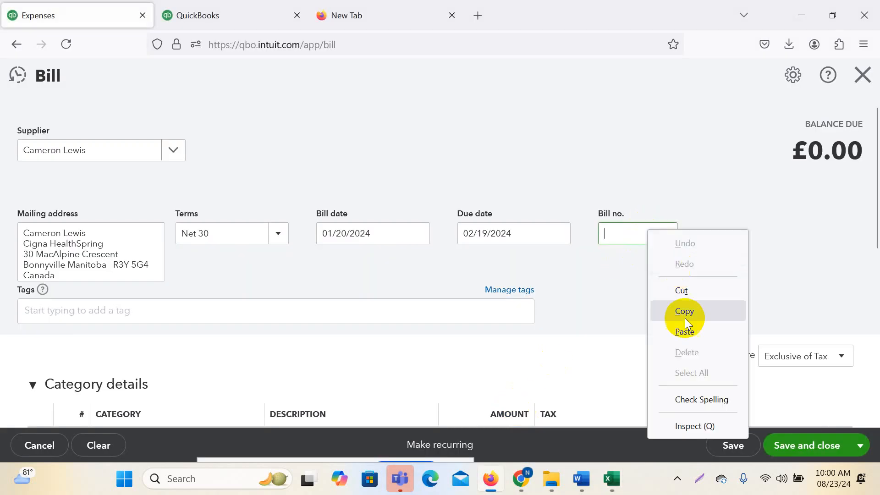
{"action": "left_click", "coordinate": [692, 332]}
{"action": "left_click", "coordinate": [335, 280]}
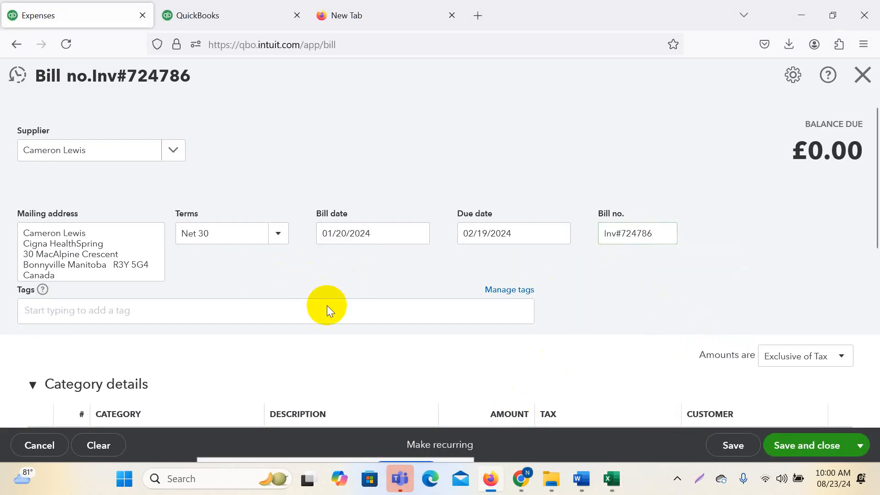
- Expand the bill's item details and add Life saving equipment as line 1, checking the product against the Excel sheet
{"action": "scroll", "coordinate": [326, 305], "scroll_direction": "down", "scroll_amount": 8}
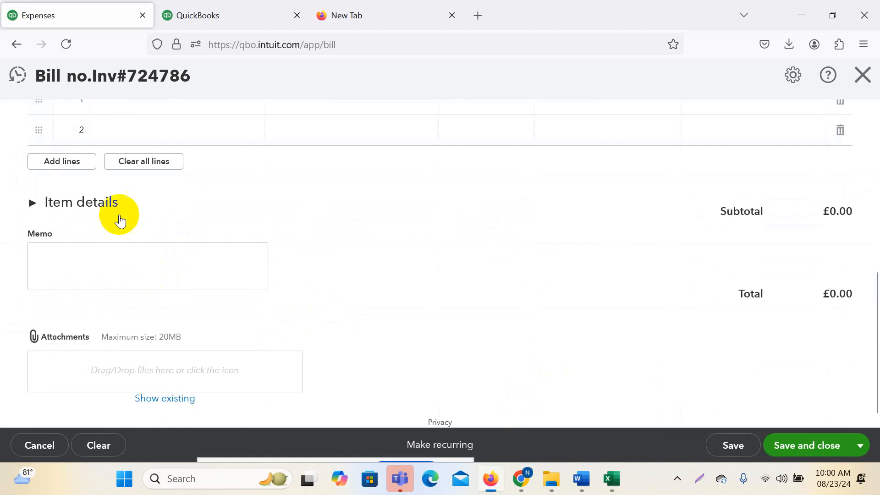
{"action": "left_click", "coordinate": [94, 204]}
{"action": "left_click", "coordinate": [173, 261]}
{"action": "mouse_move", "coordinate": [616, 477]}
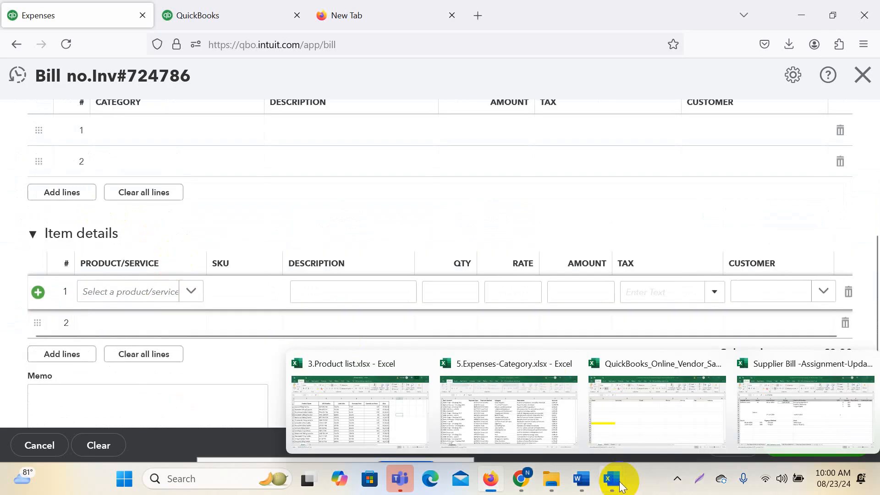
{"action": "left_click", "coordinate": [844, 407]}
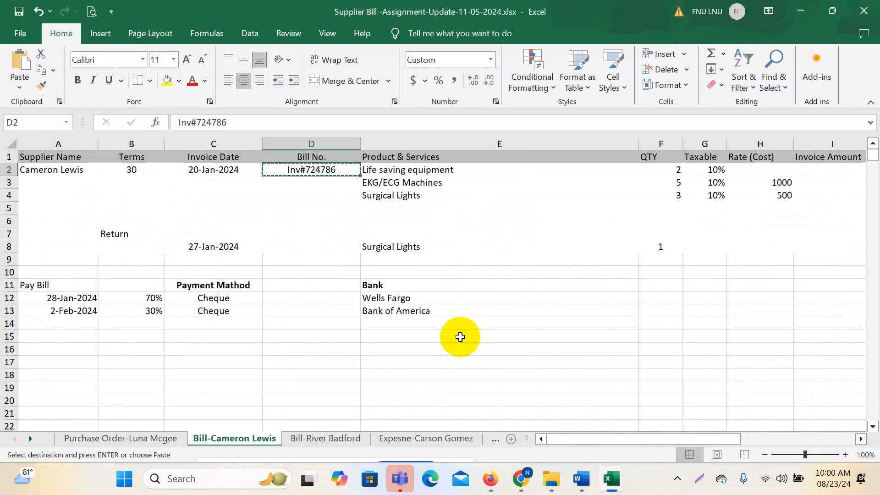
{"action": "mouse_move", "coordinate": [491, 478]}
{"action": "left_click", "coordinate": [471, 412]}
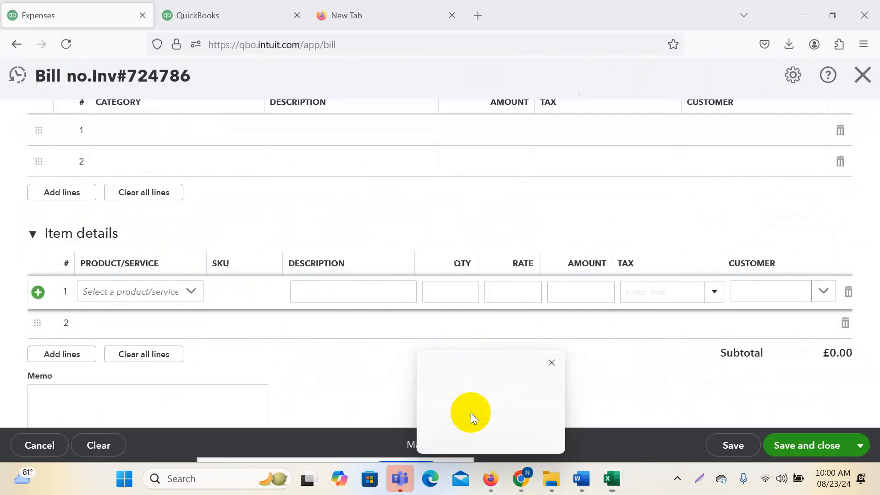
{"action": "left_click", "coordinate": [126, 296]}
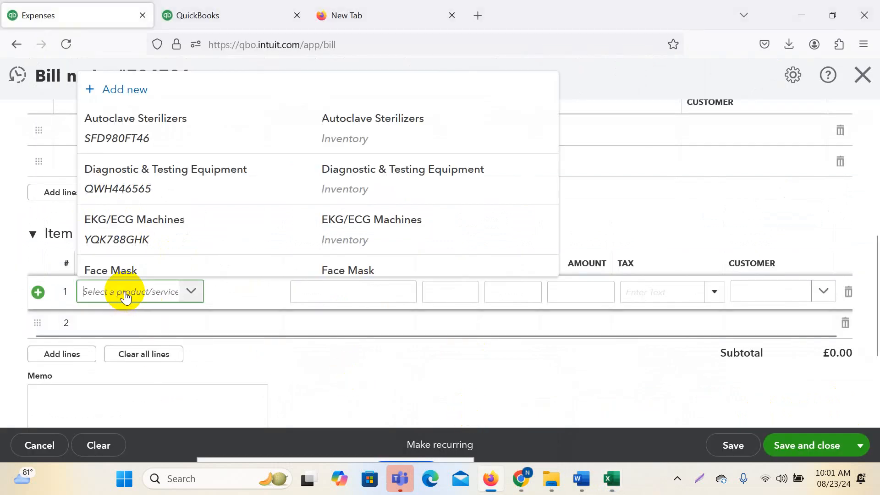
{"action": "type", "text": "life"}
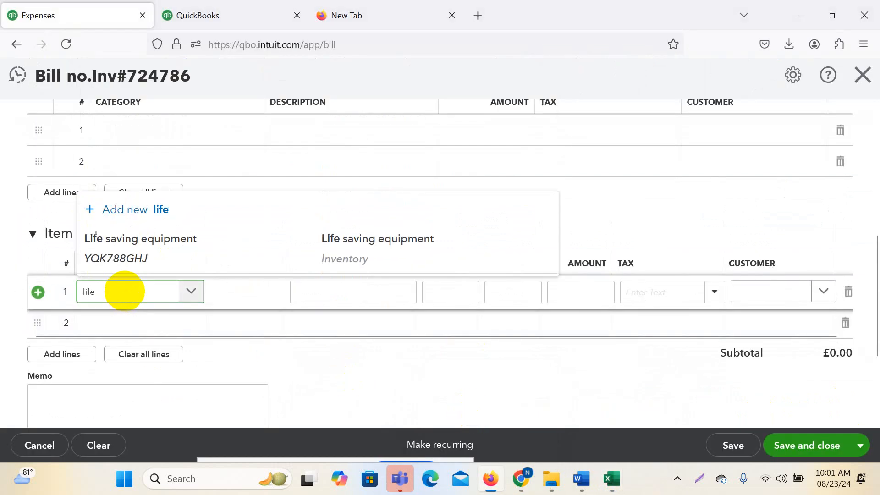
{"action": "left_click", "coordinate": [122, 258]}
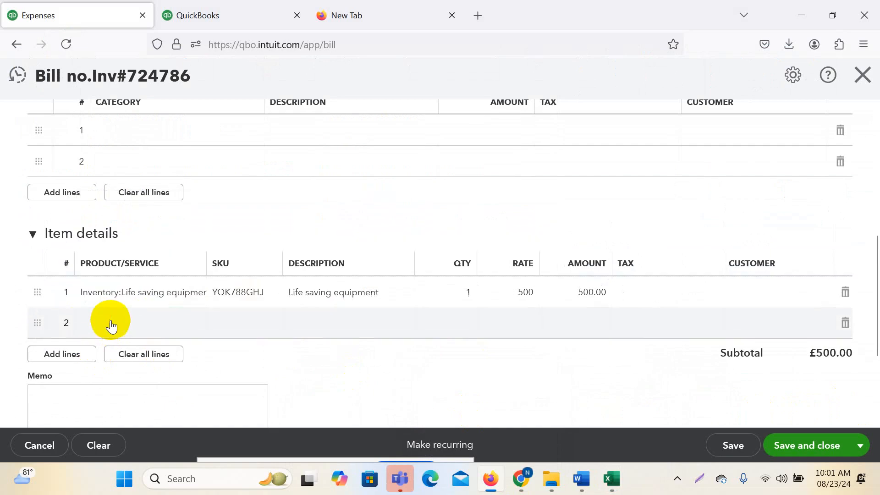
- Add EKG/ECG Machines and Surgical Lights as item lines 2 and 3 of the bill
{"action": "left_click", "coordinate": [110, 323]}
{"action": "type", "text": "E"}
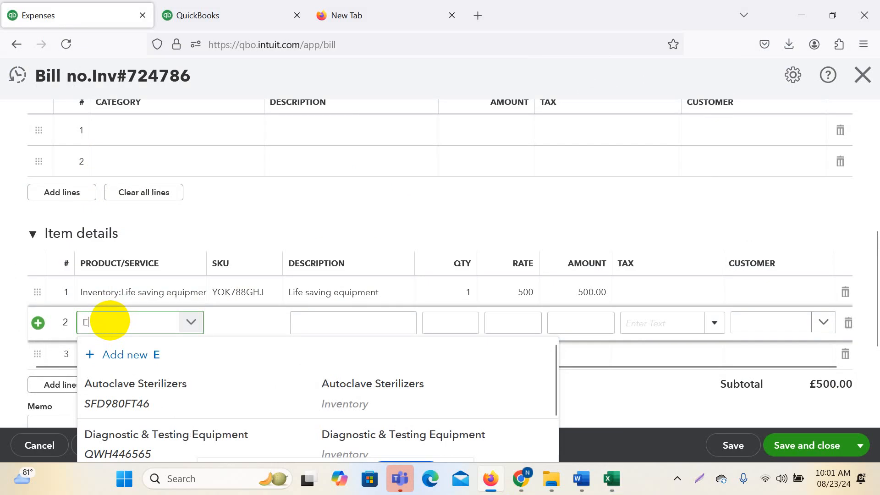
{"action": "type", "text": "KH"}
{"action": "key", "text": "BackSpace"}
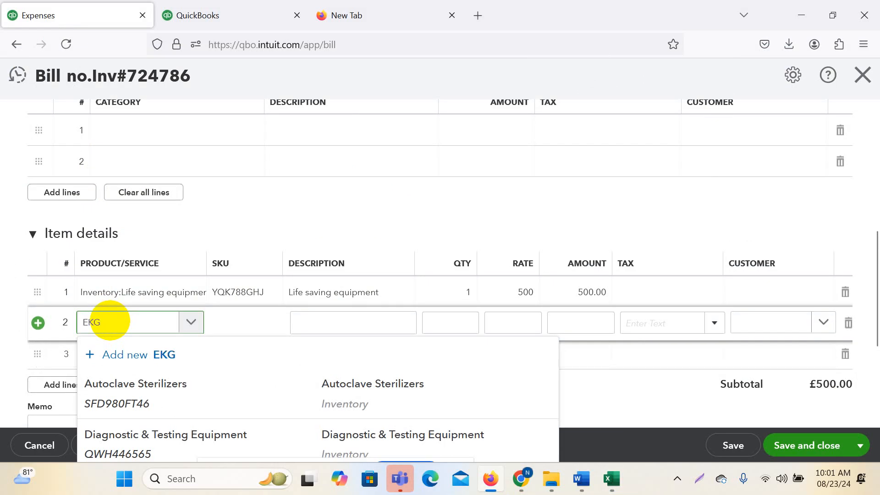
{"action": "left_click", "coordinate": [141, 390]}
{"action": "left_click", "coordinate": [138, 357]}
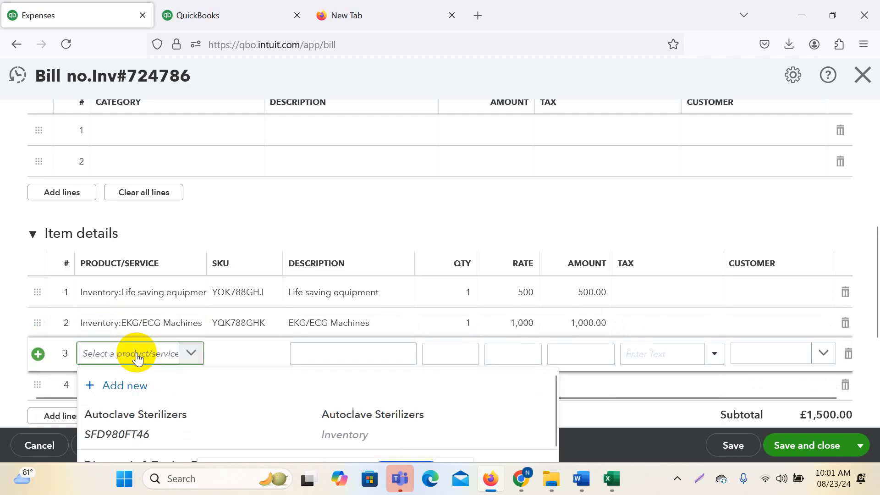
{"action": "type", "text": "sur"}
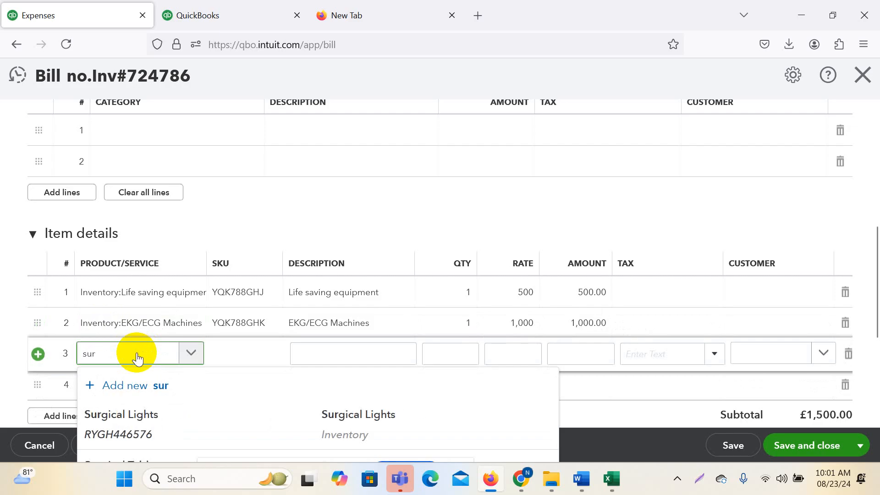
{"action": "left_click", "coordinate": [100, 414]}
- Set the bill quantities from the Excel sheet: 2 Life saving equipment, 5 EKG/ECG Machines and 3 Surgical Lights
{"action": "left_click", "coordinate": [451, 308]}
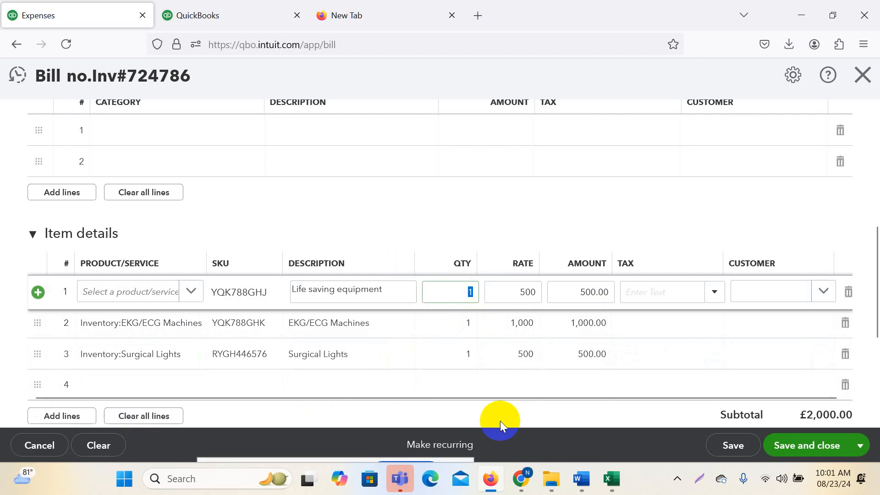
{"action": "mouse_move", "coordinate": [612, 478]}
{"action": "left_click", "coordinate": [788, 423]}
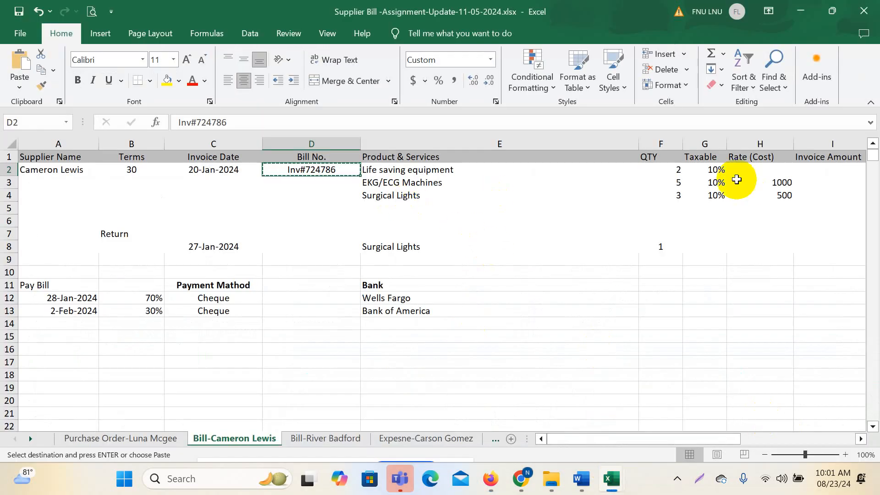
{"action": "left_click_drag", "start_coordinate": [665, 170], "coordinate": [663, 209]}
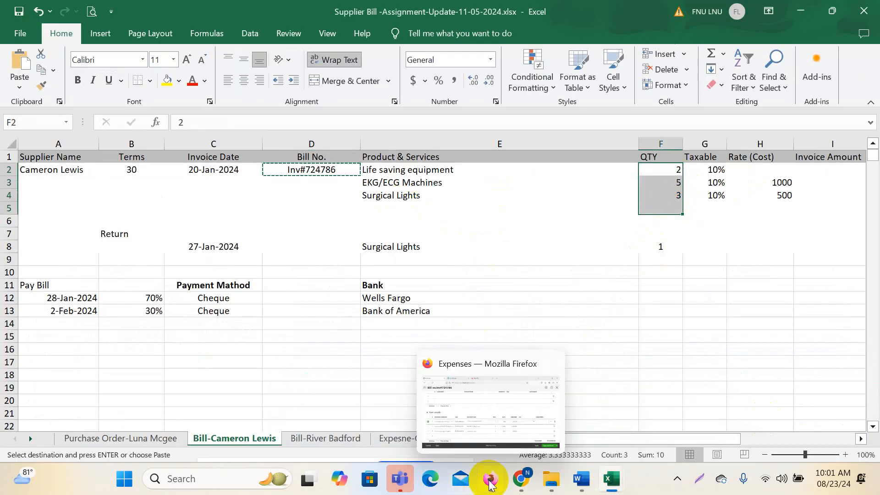
{"action": "left_click", "coordinate": [482, 395]}
{"action": "left_click", "coordinate": [474, 298]}
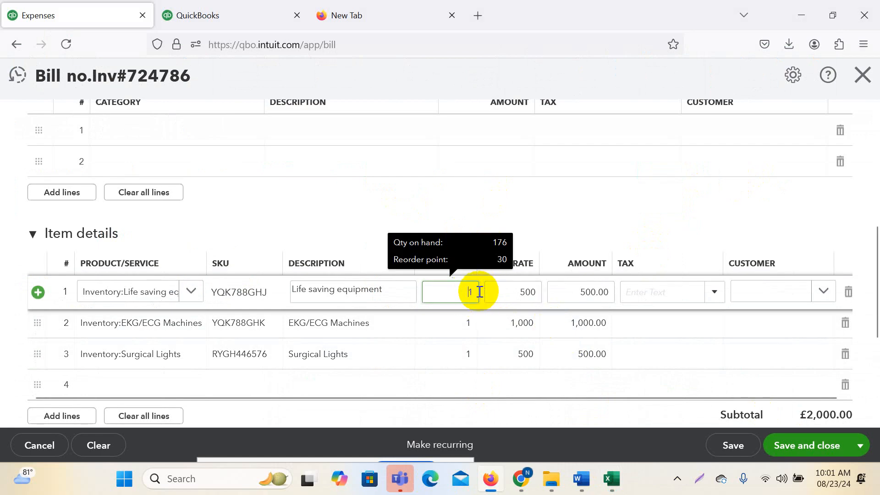
{"action": "double_click", "coordinate": [475, 294]}
{"action": "type", "text": "2"}
{"action": "double_click", "coordinate": [472, 327]}
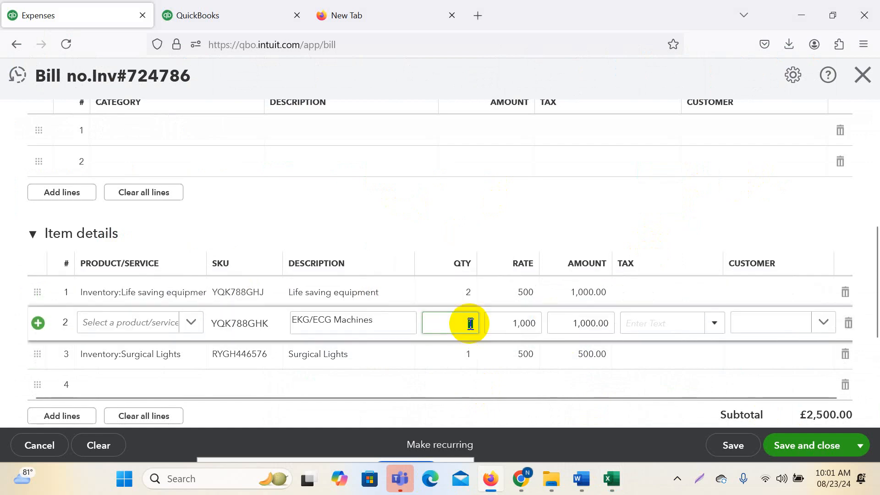
{"action": "type", "text": "5"}
{"action": "double_click", "coordinate": [472, 353]}
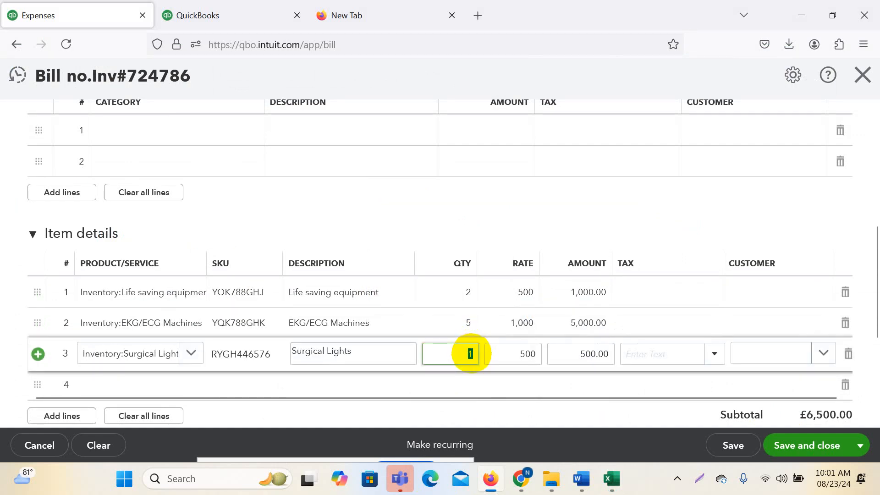
{"action": "type", "text": "3"}
- In the Excel sheet, change the Taxable rates in G2:G4 to 20%, 0% and 20%, and return to the QuickBooks Online bill
{"action": "left_click", "coordinate": [704, 292]}
{"action": "mouse_move", "coordinate": [624, 488]}
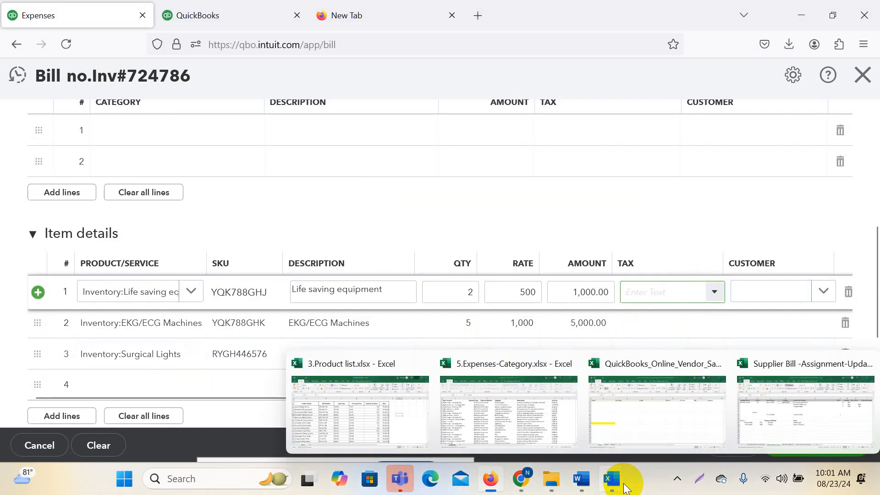
{"action": "left_click", "coordinate": [802, 409]}
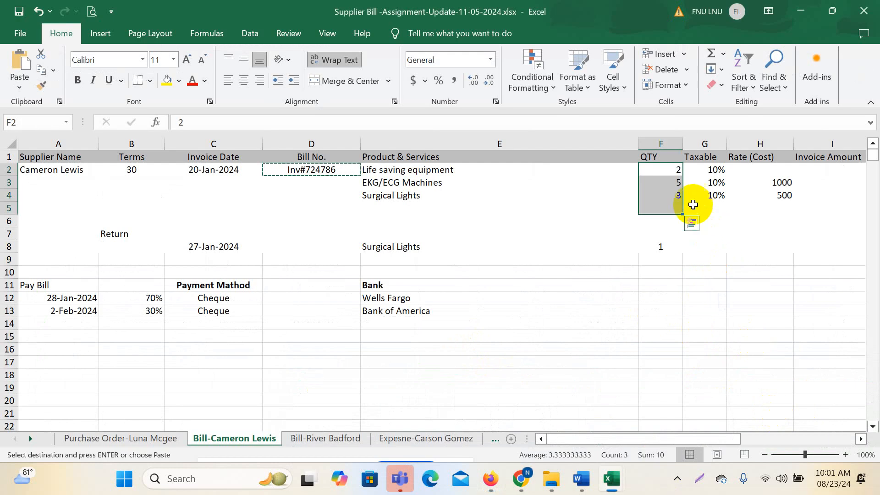
{"action": "left_click", "coordinate": [715, 170]}
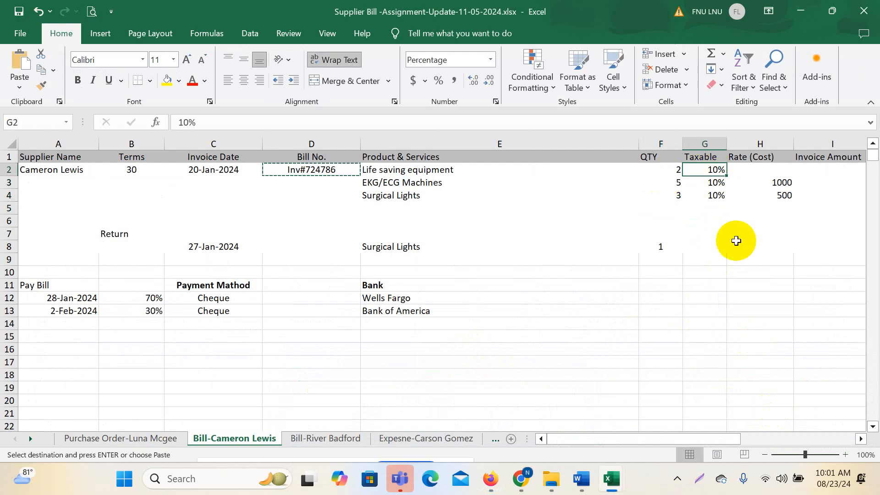
{"action": "type", "text": "20"}
{"action": "key", "text": "Return"}
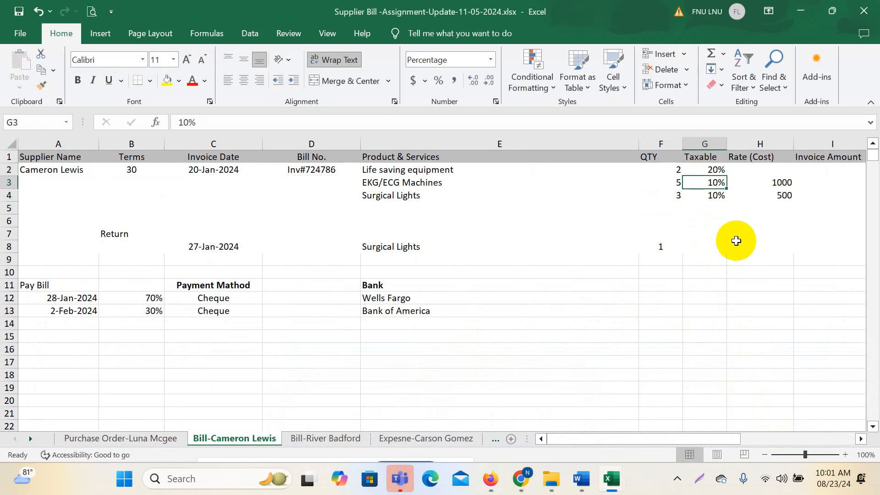
{"action": "type", "text": "0"}
{"action": "key", "text": "Return"}
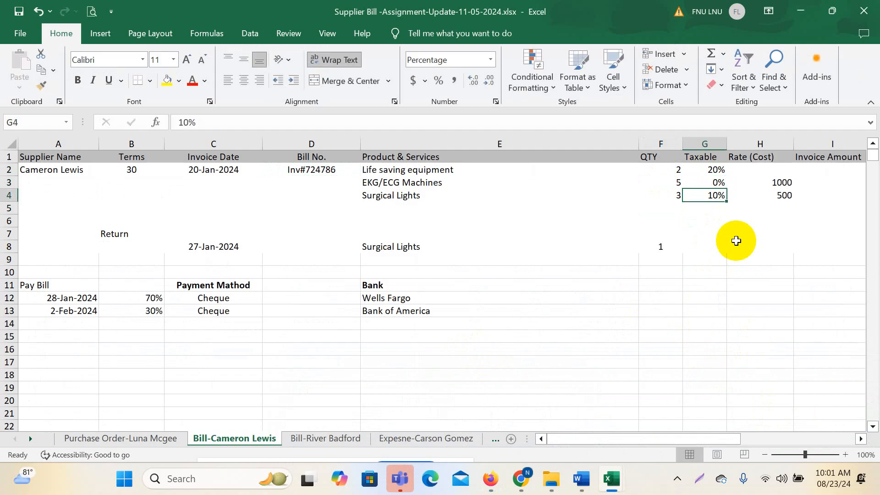
{"action": "type", "text": "2"}
{"action": "left_click", "coordinate": [679, 270]}
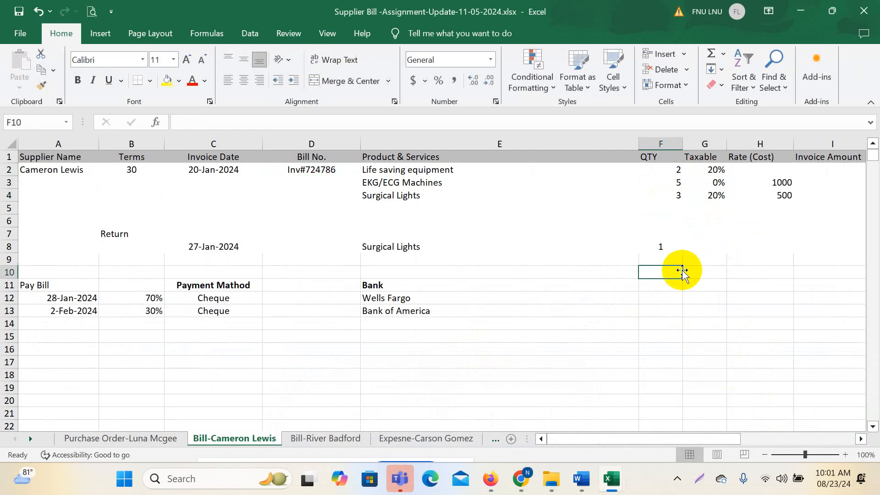
{"action": "mouse_move", "coordinate": [491, 479]}
{"action": "left_click", "coordinate": [518, 386]}
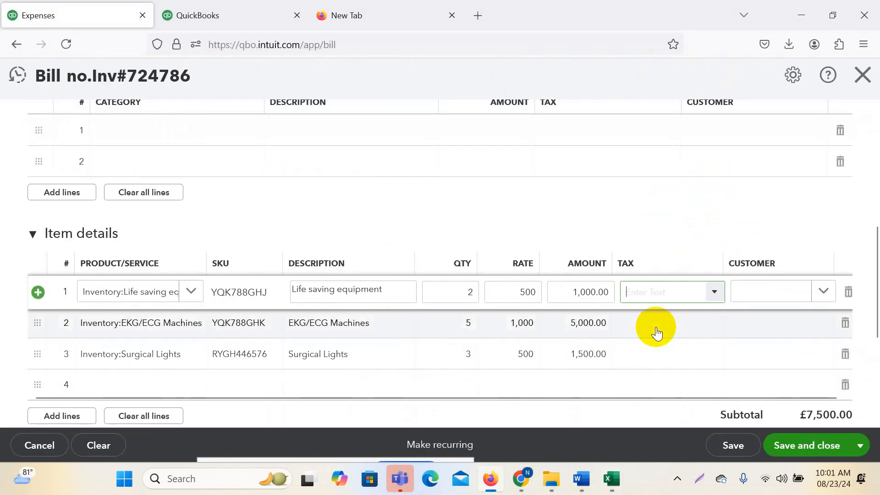
- Set the bill's item tax to Standard Rate-20% for Life saving equipment, Zero Rated Tax for EKG/ECG Machines and Standard Rate-20% for Surgical Lights
{"action": "type", "text": "20"}
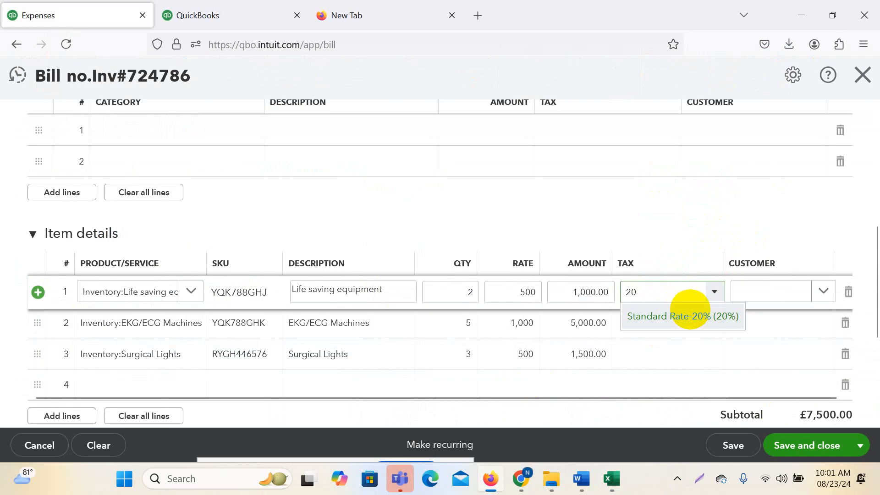
{"action": "left_click", "coordinate": [669, 324]}
{"action": "left_click", "coordinate": [667, 329]}
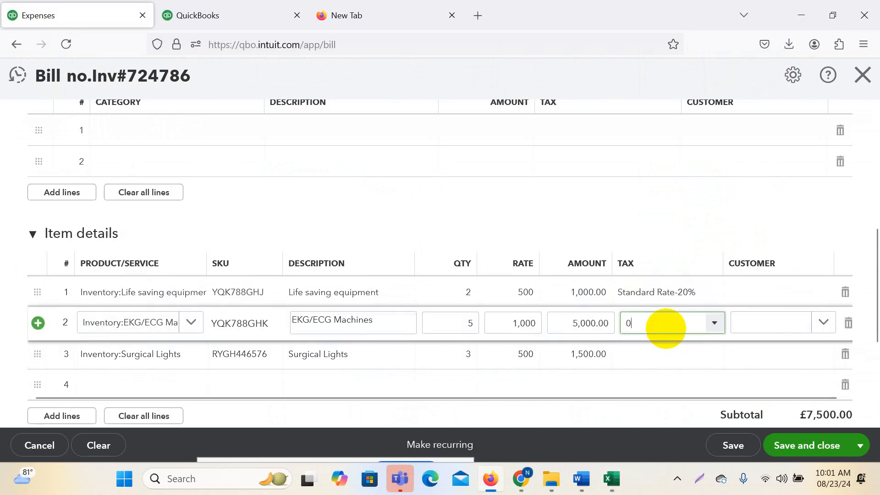
{"action": "type", "text": "0"}
{"action": "left_click", "coordinate": [654, 343]}
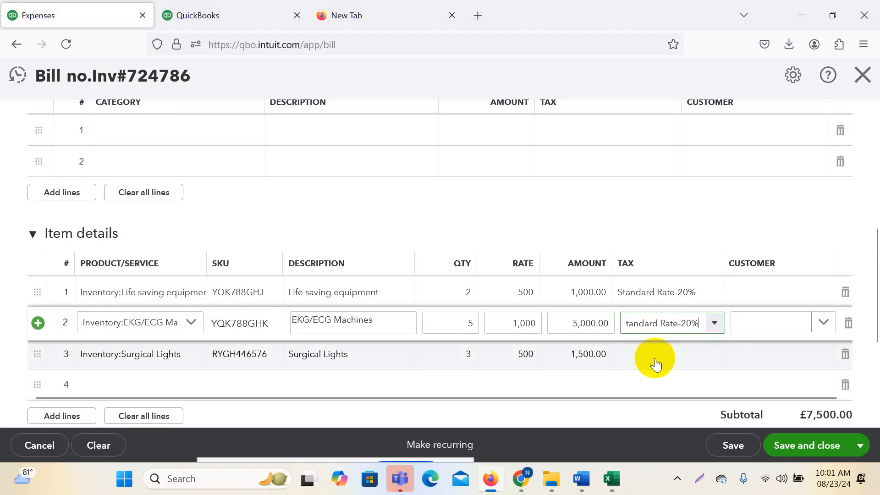
{"action": "key", "text": "BackSpace"}
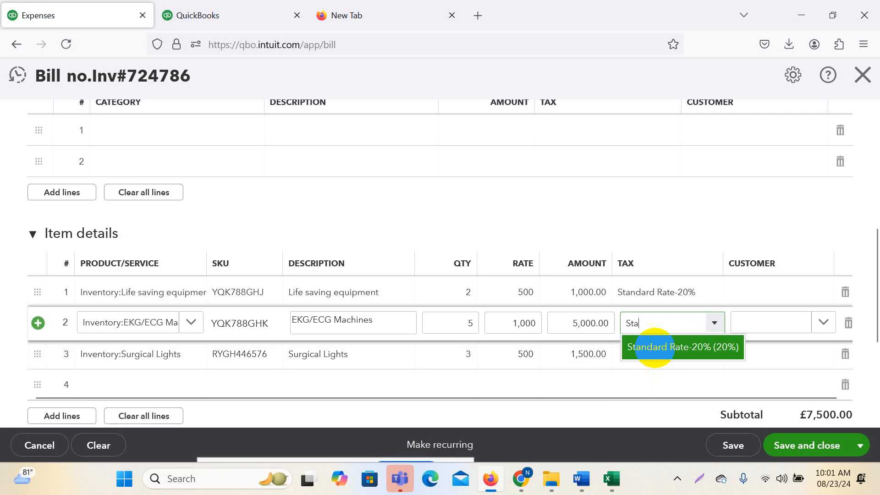
{"action": "left_click", "coordinate": [677, 400]}
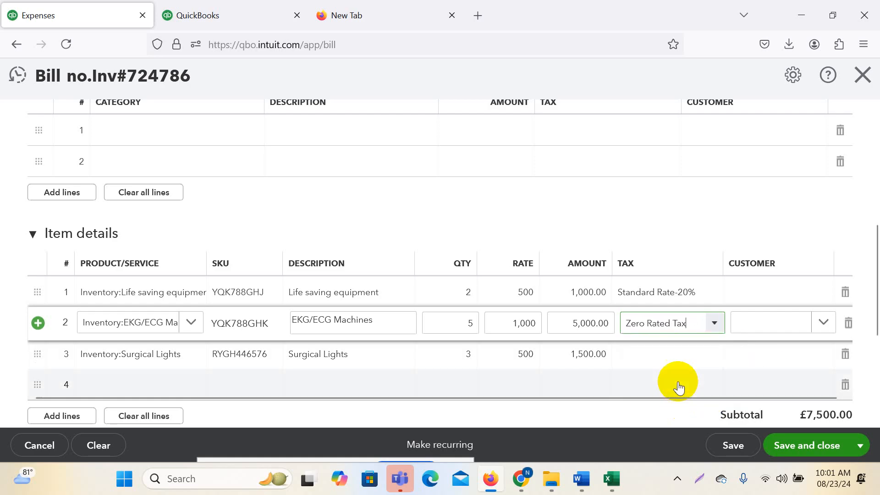
{"action": "left_click", "coordinate": [665, 361]}
{"action": "left_click", "coordinate": [665, 363]}
{"action": "type", "text": "20"}
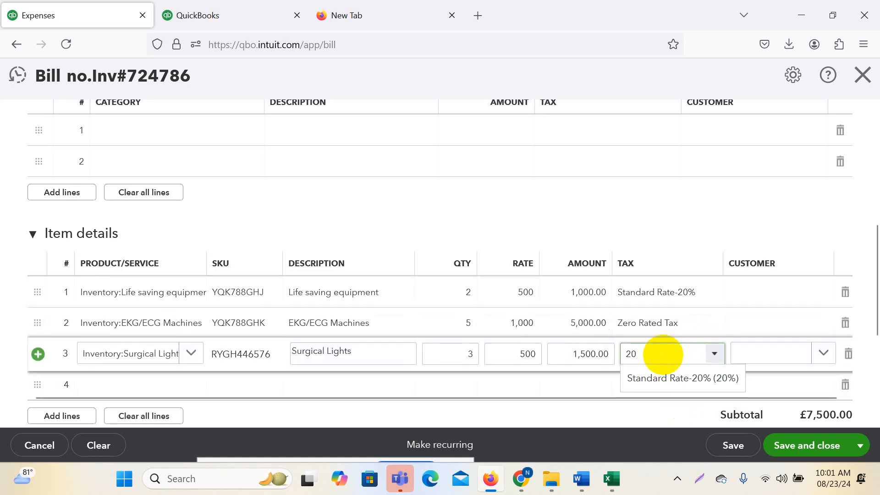
{"action": "left_click", "coordinate": [661, 378]}
{"action": "left_click", "coordinate": [617, 204]}
- Review the bill's header, item lines, taxes and totals, and save and close the bill
{"action": "scroll", "coordinate": [437, 337], "scroll_direction": "down", "scroll_amount": 5}
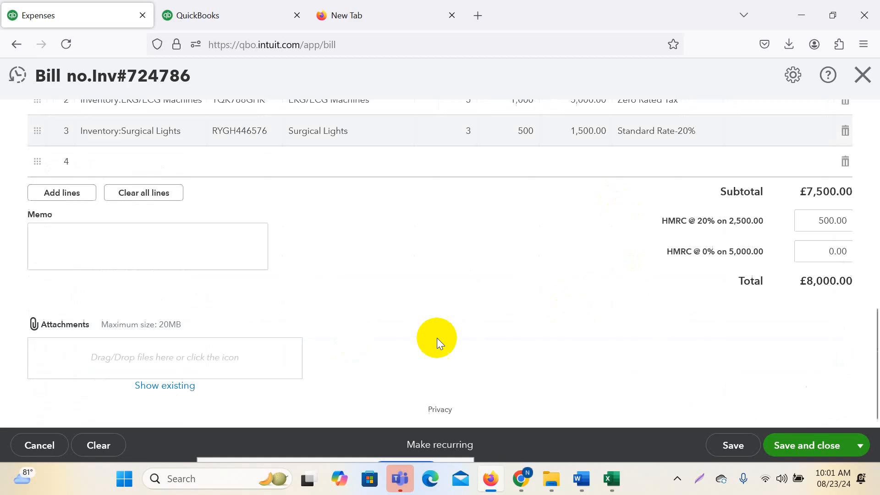
{"action": "scroll", "coordinate": [503, 310], "scroll_direction": "up", "scroll_amount": 10}
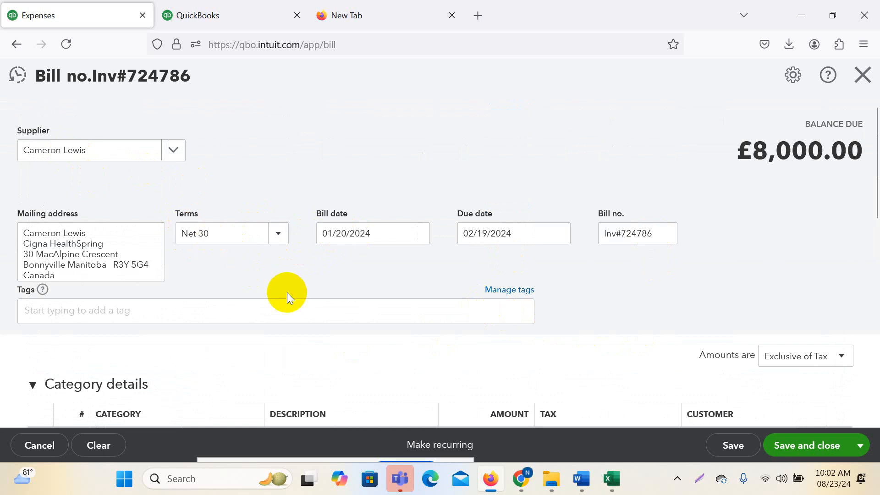
{"action": "scroll", "coordinate": [324, 269], "scroll_direction": "down", "scroll_amount": 9}
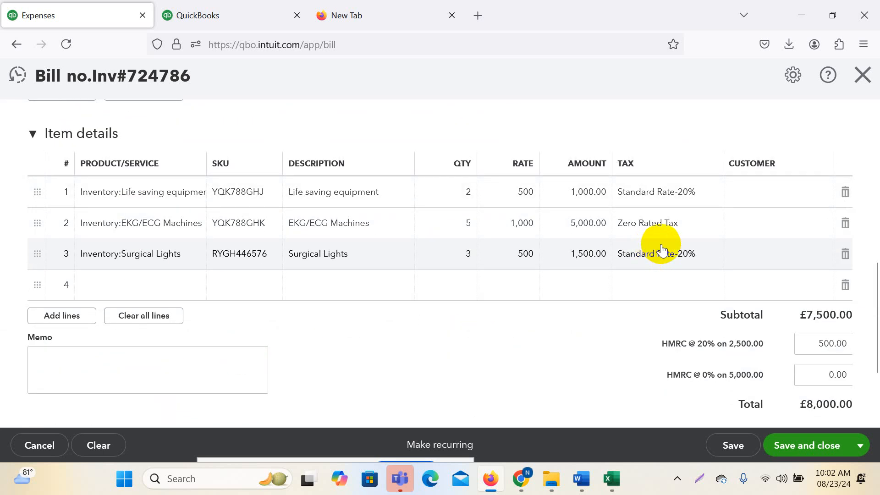
{"action": "scroll", "coordinate": [652, 248], "scroll_direction": "up", "scroll_amount": 10}
{"action": "scroll", "coordinate": [651, 247], "scroll_direction": "down", "scroll_amount": 10}
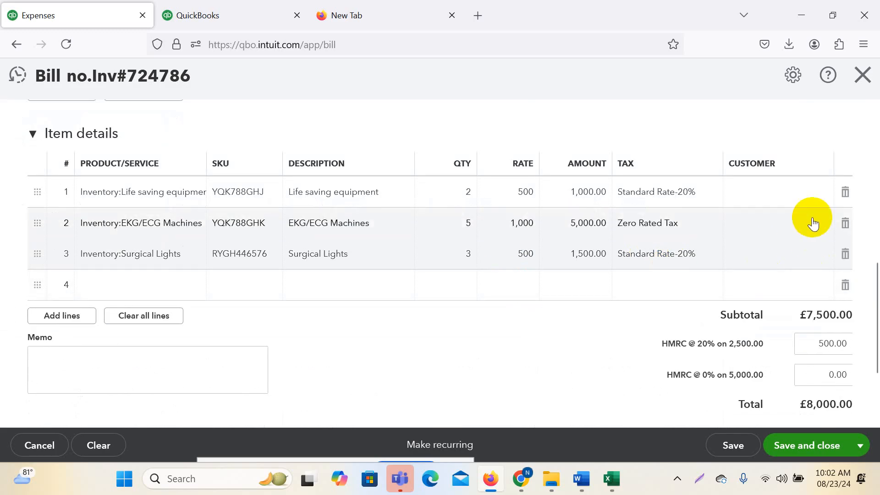
{"action": "scroll", "coordinate": [739, 288], "scroll_direction": "up", "scroll_amount": 3}
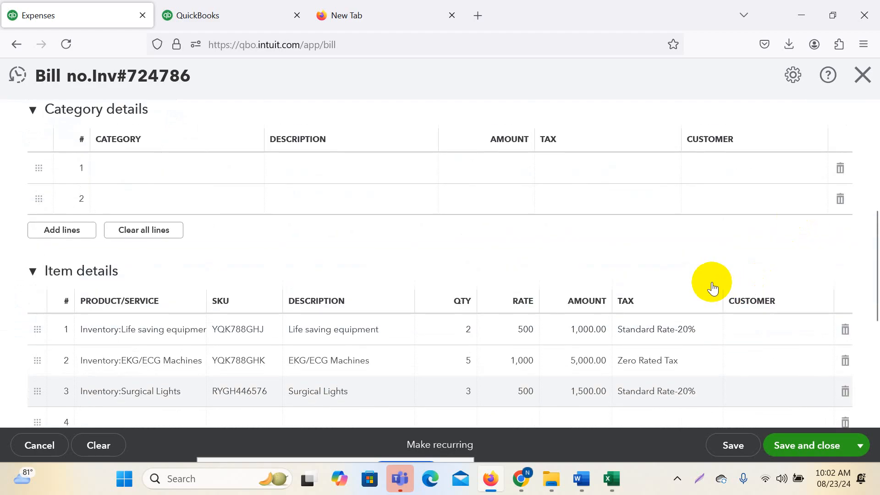
{"action": "scroll", "coordinate": [714, 274], "scroll_direction": "down", "scroll_amount": 4}
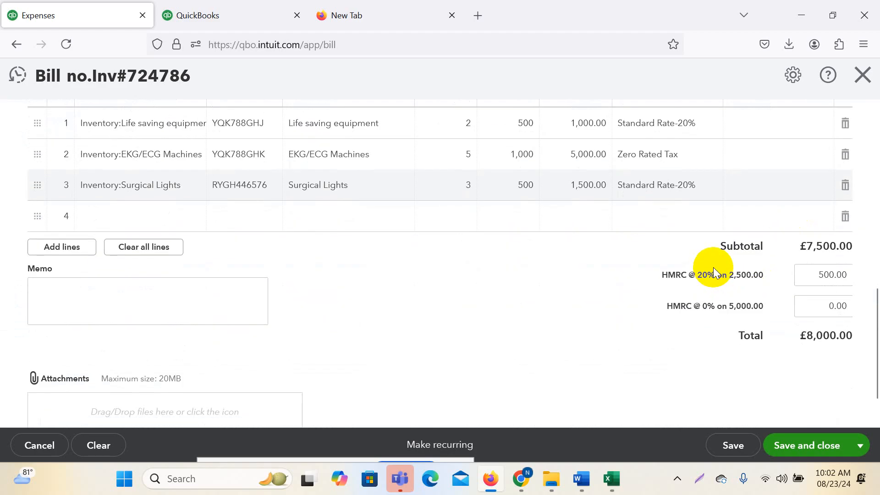
{"action": "scroll", "coordinate": [713, 267], "scroll_direction": "up", "scroll_amount": 3}
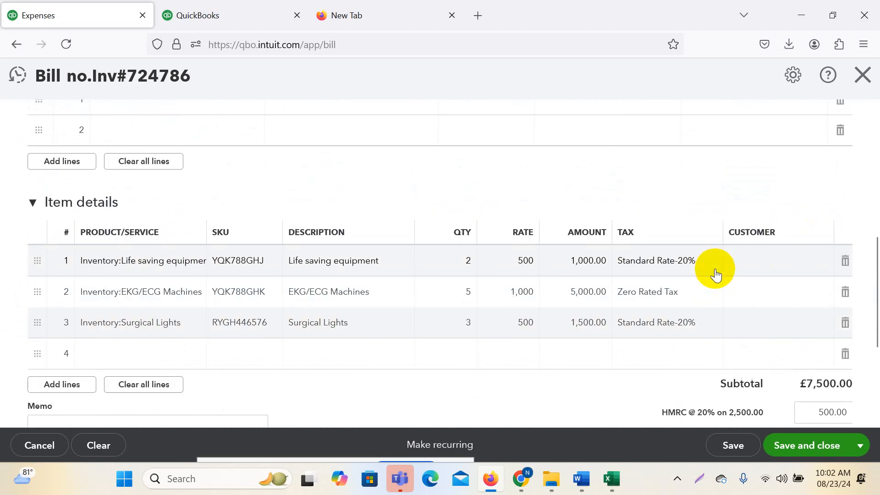
{"action": "scroll", "coordinate": [717, 274], "scroll_direction": "up", "scroll_amount": 8}
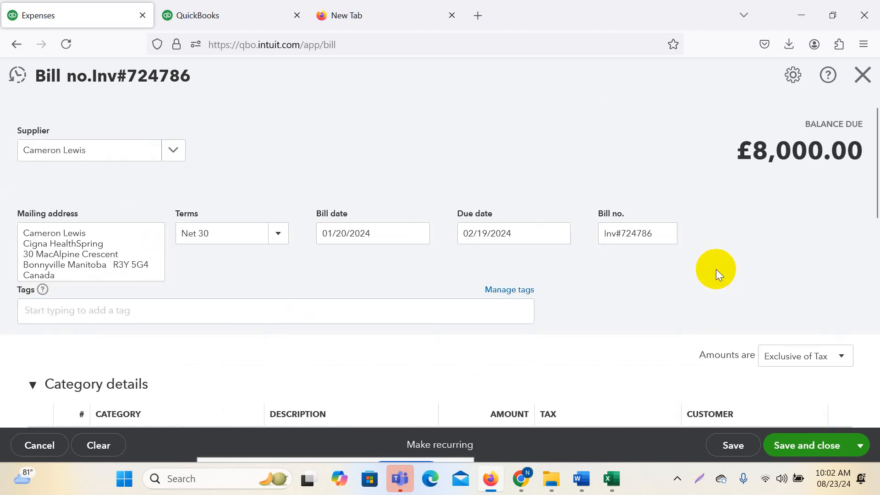
{"action": "left_click", "coordinate": [788, 454]}
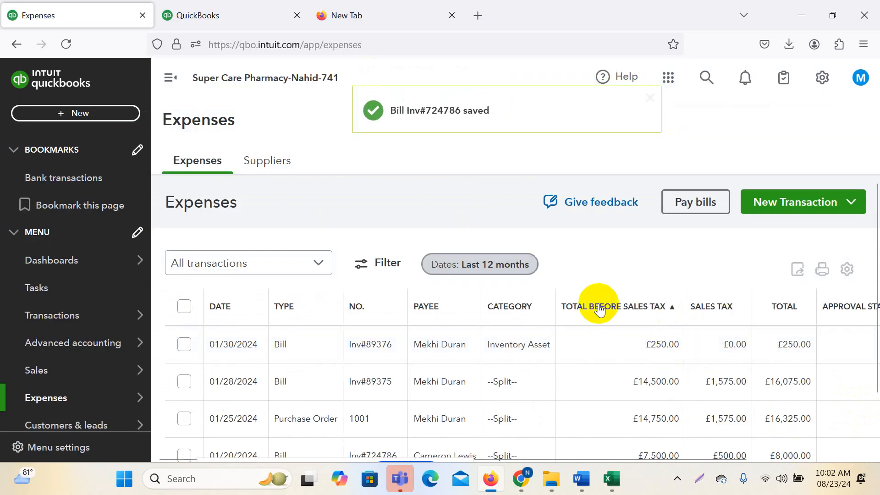
- In the supplier's Excel sheet, check the return's date, product and quantity against the billed Surgical Lights, and go back to QuickBooks Online
{"action": "left_click", "coordinate": [615, 477]}
{"action": "left_click", "coordinate": [839, 409]}
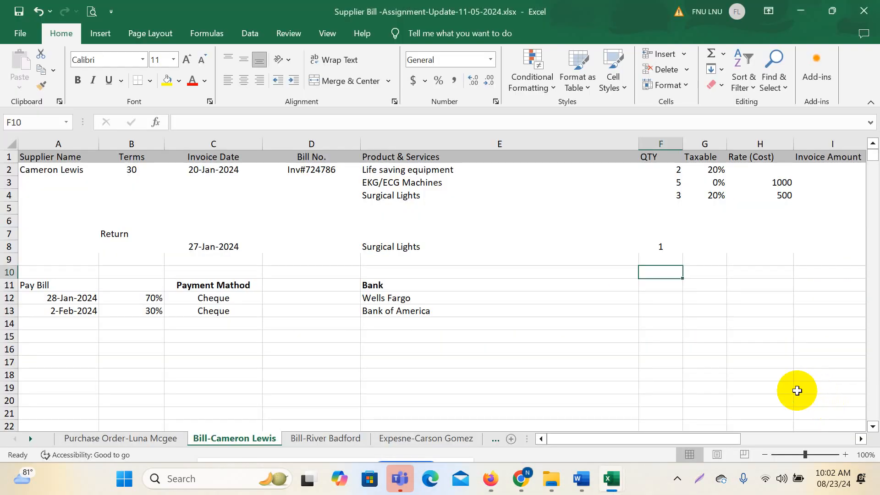
{"action": "left_click", "coordinate": [481, 231]}
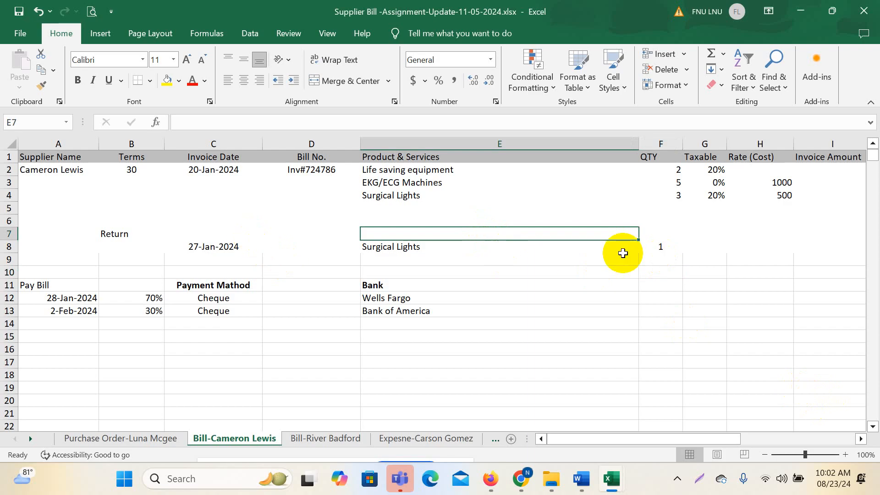
{"action": "left_click_drag", "start_coordinate": [117, 240], "coordinate": [669, 254]}
{"action": "left_click", "coordinate": [397, 248]}
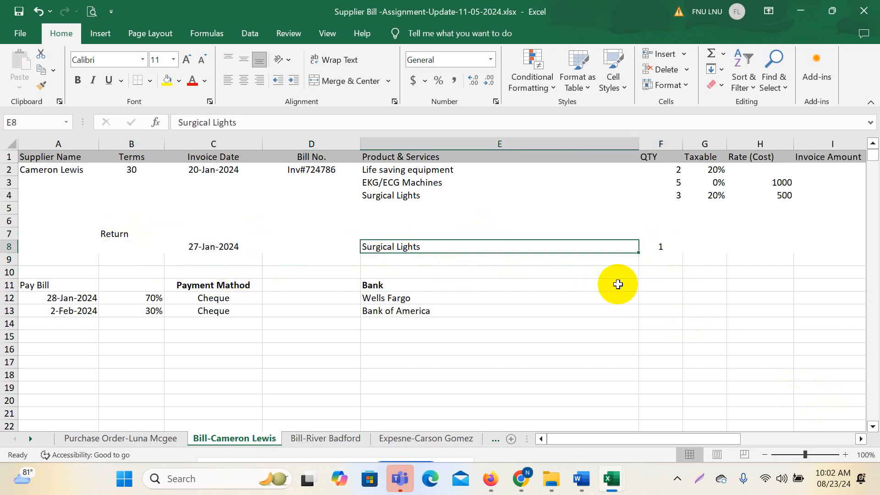
{"action": "left_click", "coordinate": [407, 196]}
{"action": "left_click", "coordinate": [652, 196]}
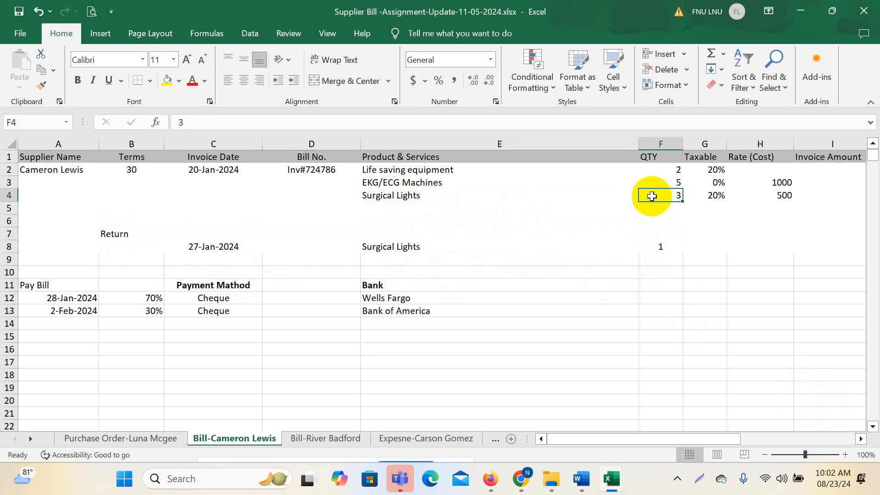
{"action": "left_click", "coordinate": [408, 248]}
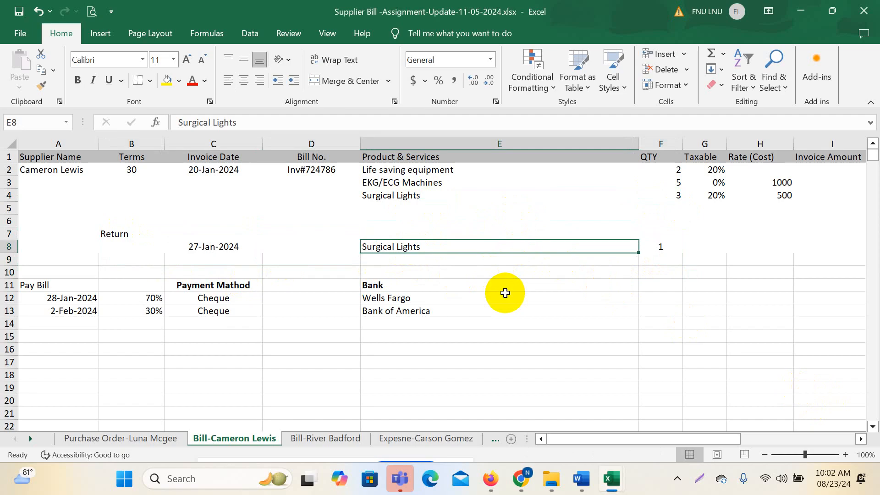
{"action": "left_click", "coordinate": [228, 246]}
{"action": "mouse_move", "coordinate": [494, 480]}
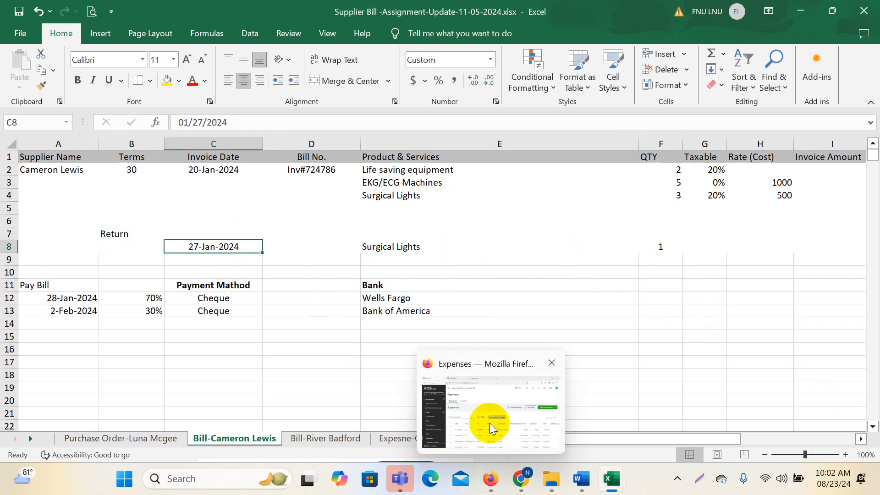
{"action": "left_click", "coordinate": [489, 423]}
- Outline Customers with Credit note and Suppliers with Supplier credit on a screen capture of the new-transaction choices, and discard the capture
{"action": "left_click", "coordinate": [63, 119]}
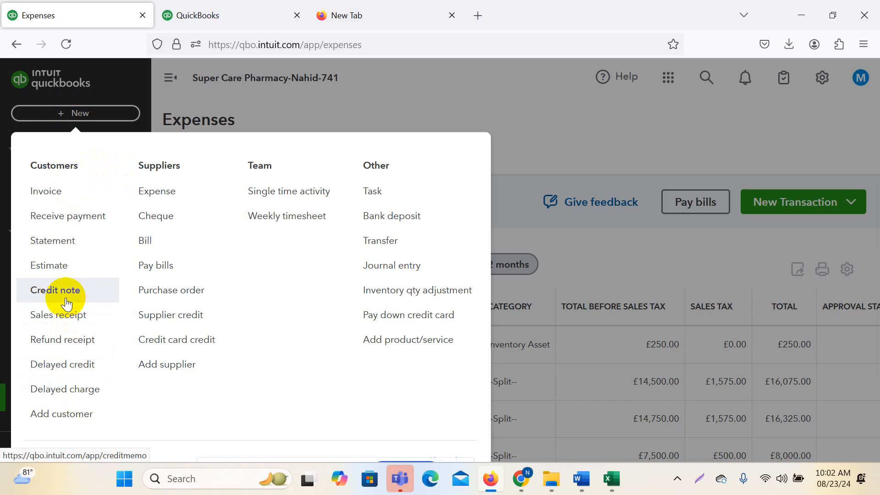
{"action": "key", "text": "super+shift+s"}
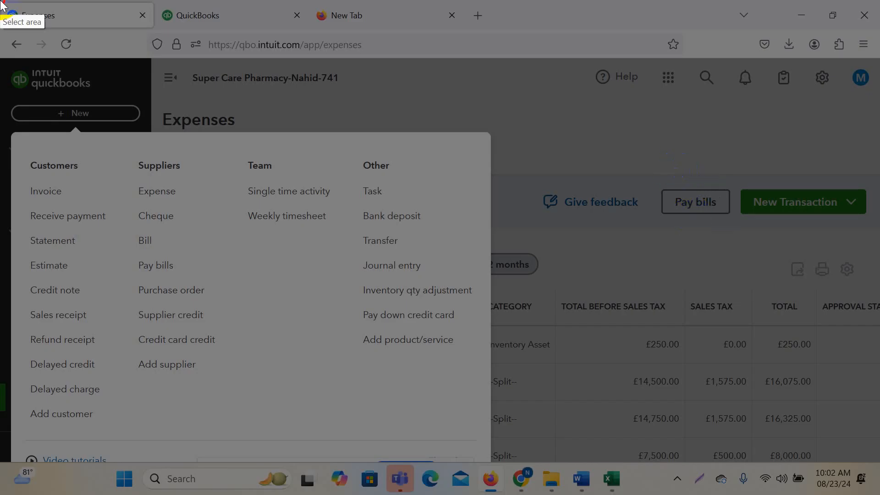
{"action": "left_click_drag", "start_coordinate": [1, 1], "coordinate": [879, 482]}
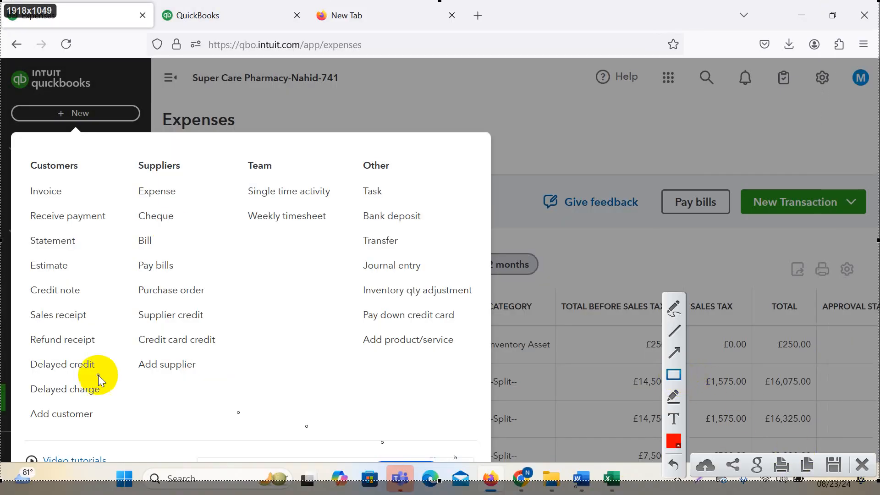
{"action": "left_click_drag", "start_coordinate": [22, 153], "coordinate": [90, 175]}
{"action": "left_click_drag", "start_coordinate": [26, 279], "coordinate": [87, 301]}
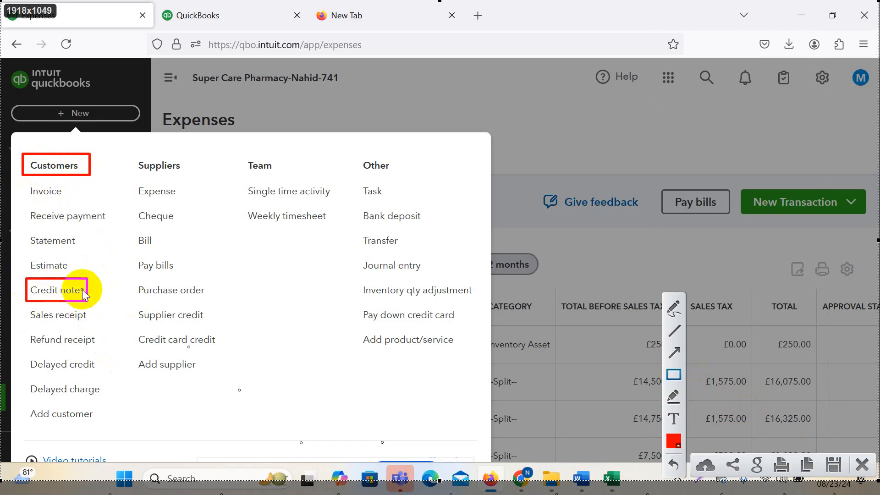
{"action": "left_click_drag", "start_coordinate": [130, 155], "coordinate": [191, 176]}
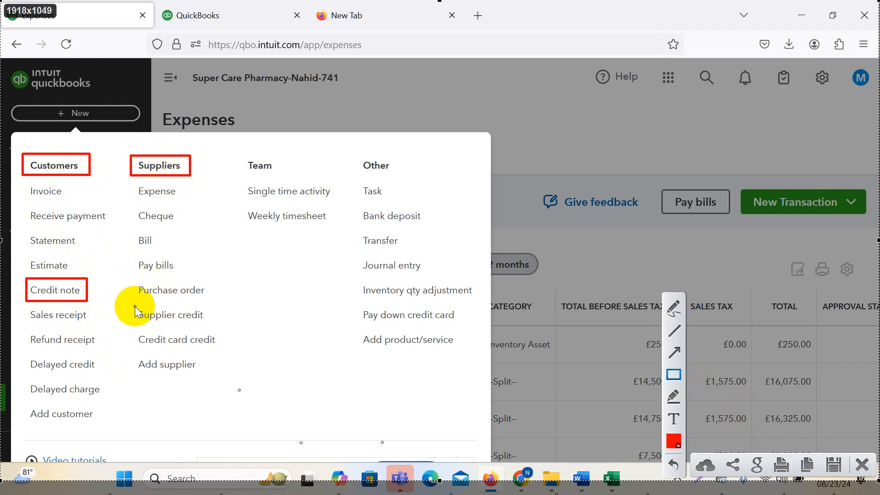
{"action": "left_click_drag", "start_coordinate": [132, 304], "coordinate": [210, 325]}
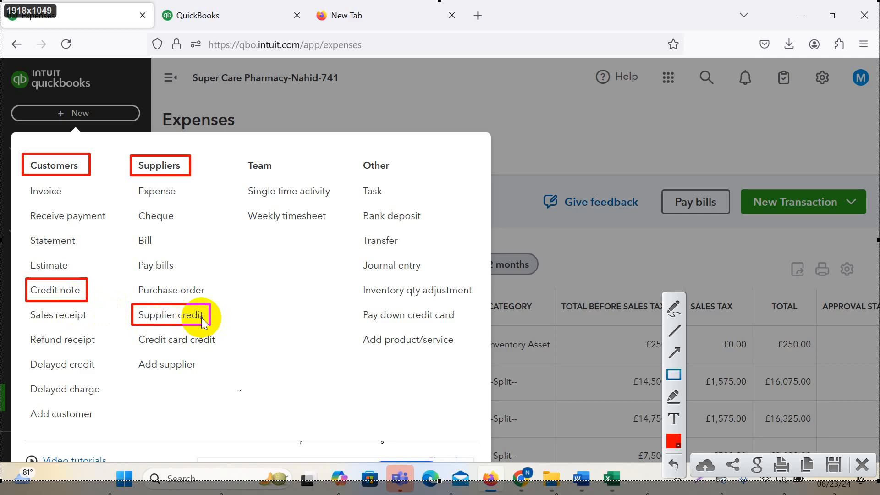
{"action": "left_click", "coordinate": [864, 464]}
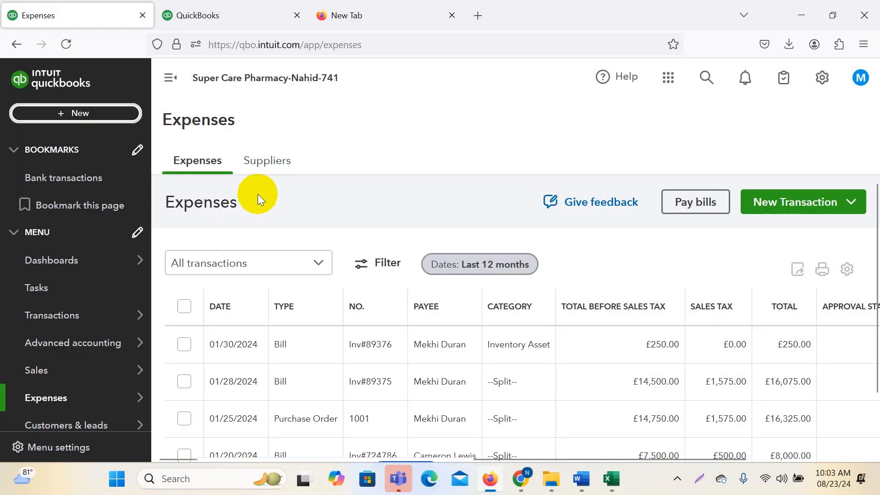
- Create a supplier credit for the supplier of the saved bill and set its payment date to 01/27/2024
{"action": "left_click", "coordinate": [110, 113]}
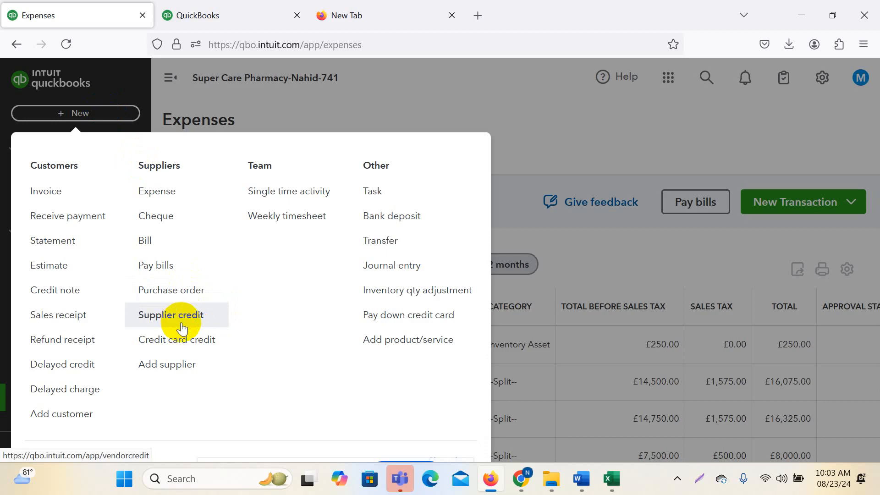
{"action": "left_click", "coordinate": [213, 321]}
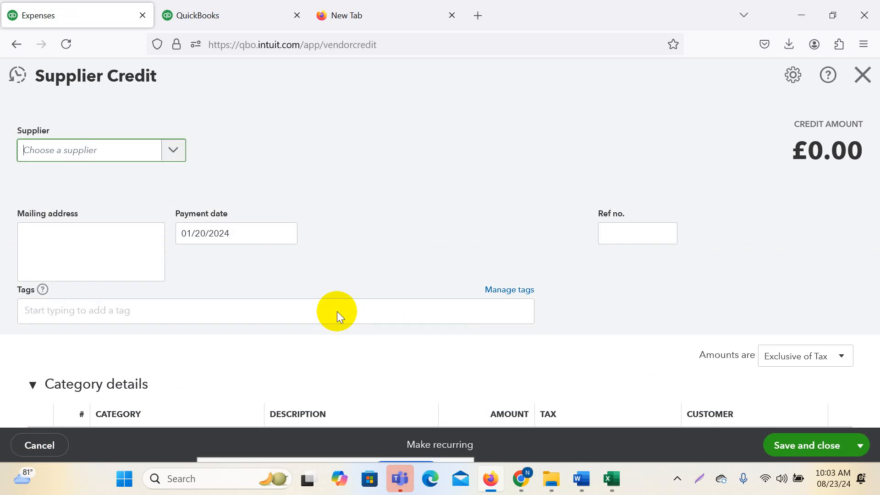
{"action": "left_click", "coordinate": [178, 148]}
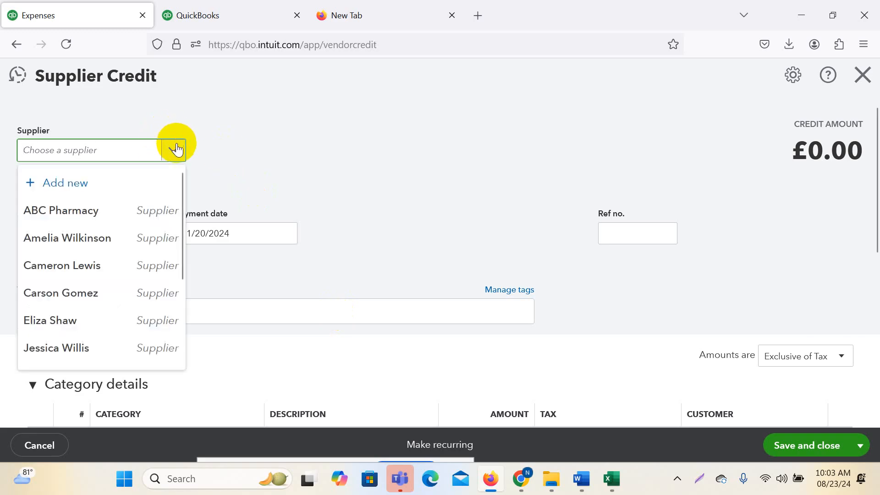
{"action": "left_click", "coordinate": [50, 266]}
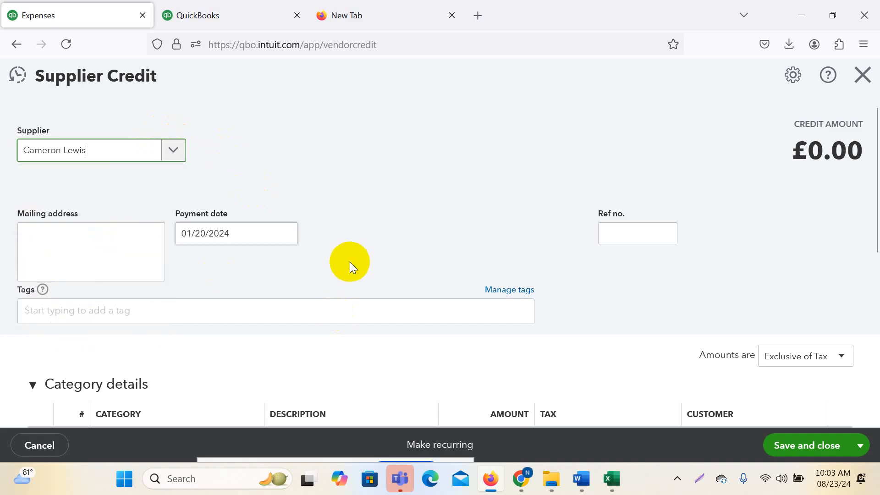
{"action": "left_click", "coordinate": [284, 234]}
{"action": "left_click", "coordinate": [204, 376]}
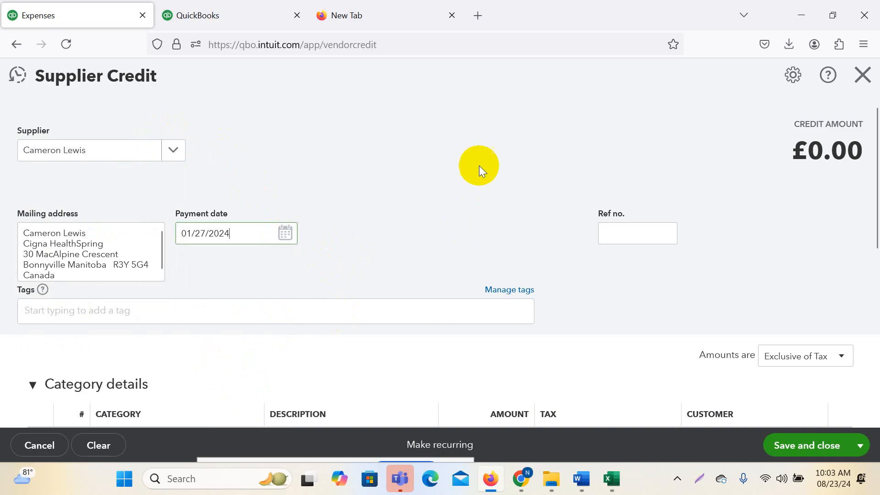
- Copy the bill number from the supplier's Excel sheet into the supplier credit's reference number in QuickBooks Online
{"action": "left_click", "coordinate": [649, 242]}
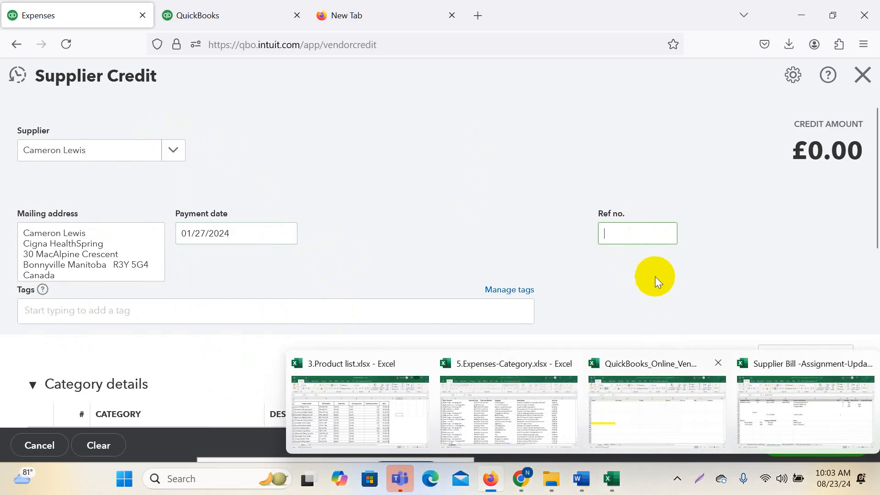
{"action": "left_click", "coordinate": [643, 239]}
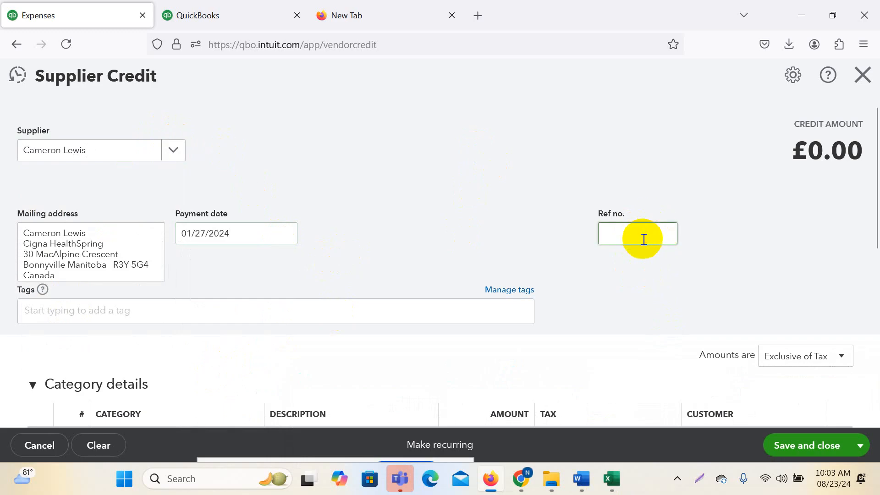
{"action": "mouse_move", "coordinate": [624, 467]}
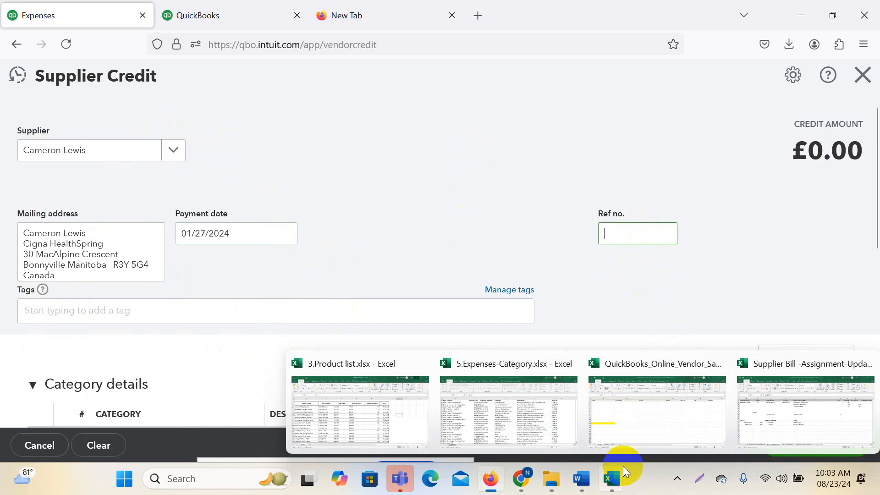
{"action": "left_click", "coordinate": [714, 426]}
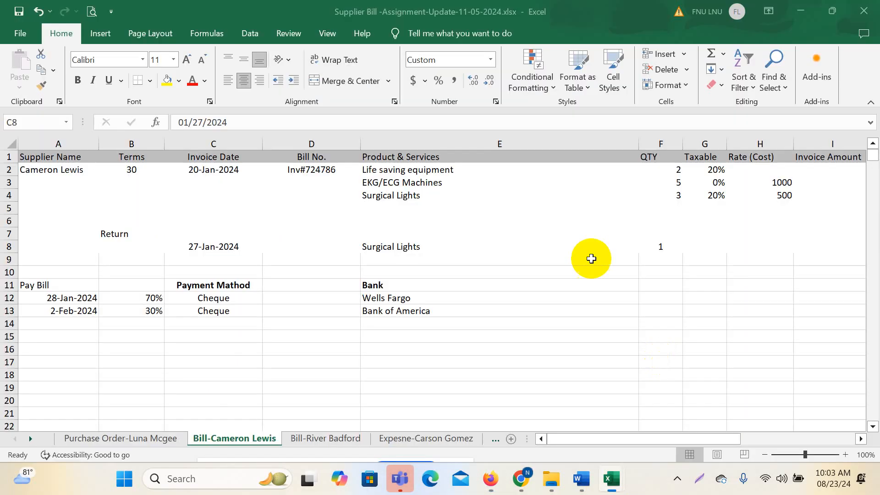
{"action": "right_click", "coordinate": [309, 169]}
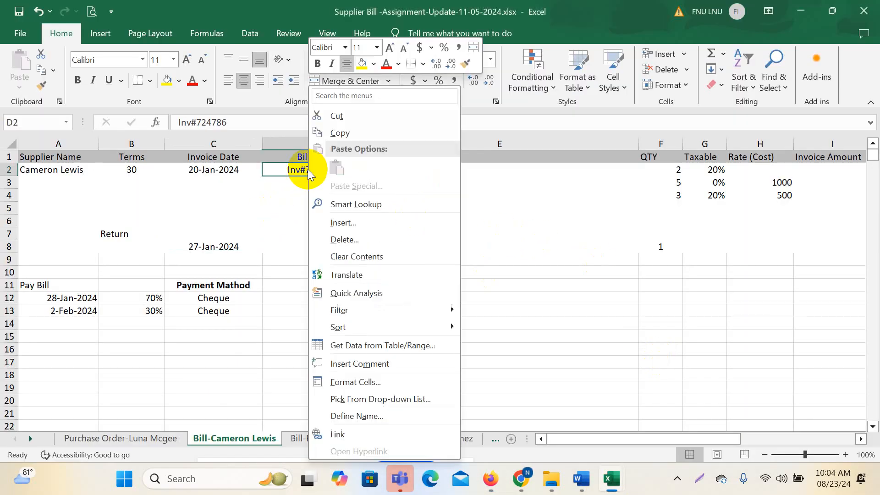
{"action": "left_click", "coordinate": [346, 130]}
{"action": "mouse_move", "coordinate": [490, 478]}
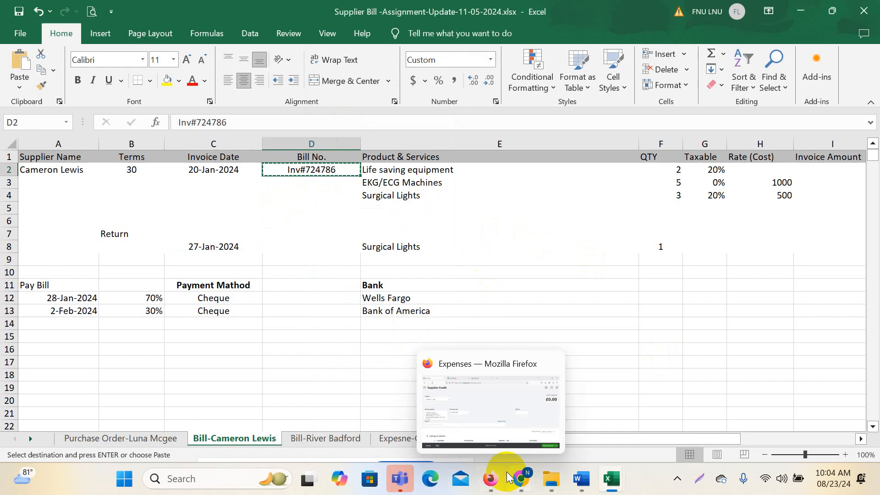
{"action": "left_click", "coordinate": [505, 413]}
{"action": "key", "text": "ctrl+v"}
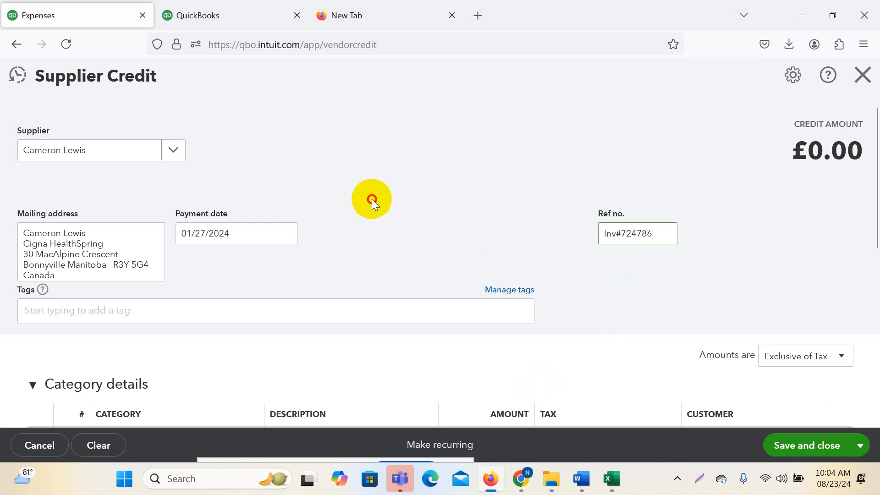
{"action": "left_click", "coordinate": [371, 198]}
- Expand the supplier credit's item details and add Surgical Lights as the product on line 1
{"action": "scroll", "coordinate": [418, 327], "scroll_direction": "down", "scroll_amount": 3}
{"action": "scroll", "coordinate": [418, 330], "scroll_direction": "down", "scroll_amount": 5}
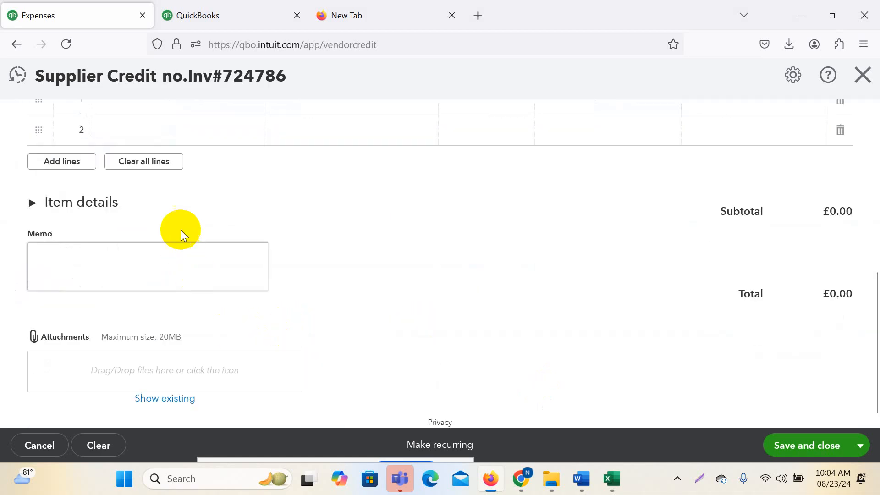
{"action": "left_click", "coordinate": [86, 202]}
{"action": "left_click", "coordinate": [145, 262]}
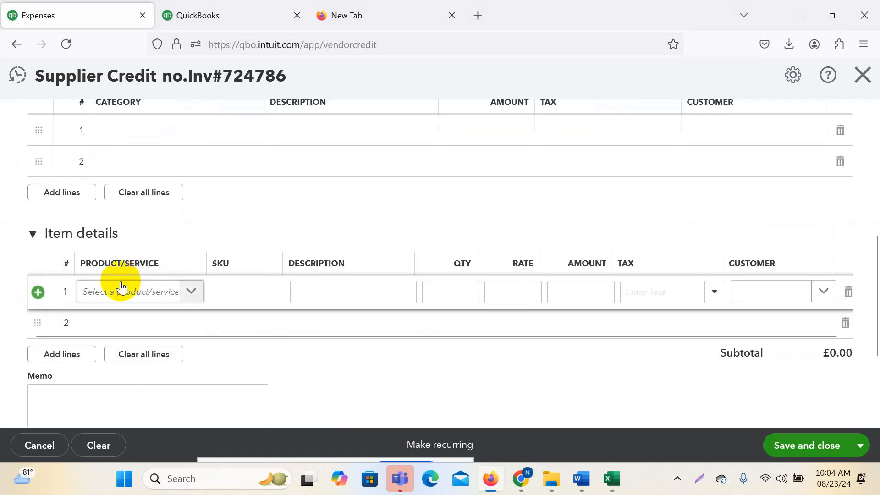
{"action": "type", "text": "s"}
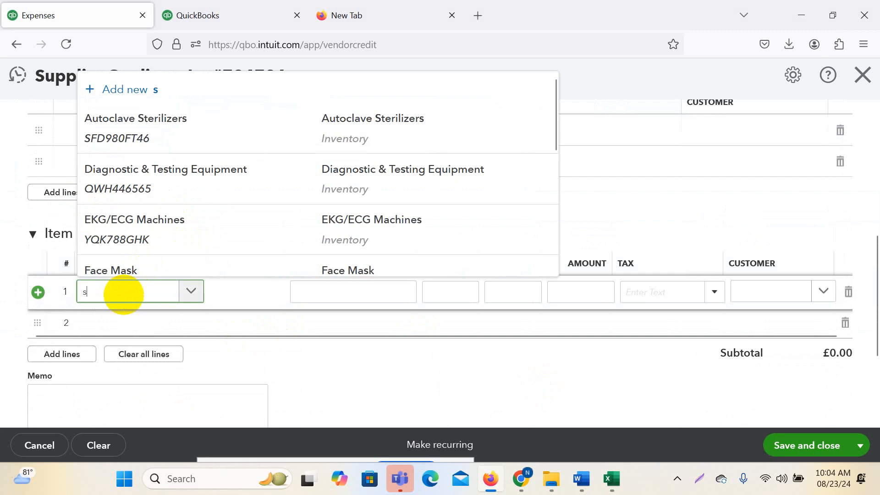
{"action": "type", "text": "urg"}
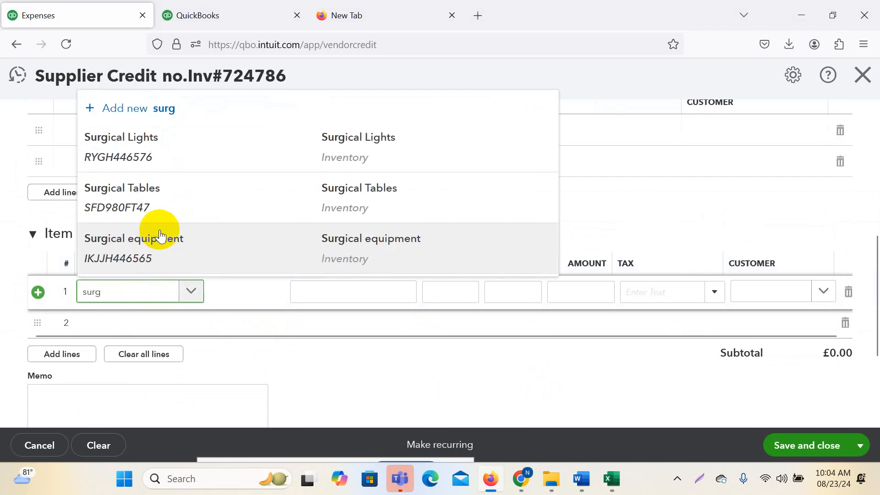
{"action": "left_click", "coordinate": [163, 153]}
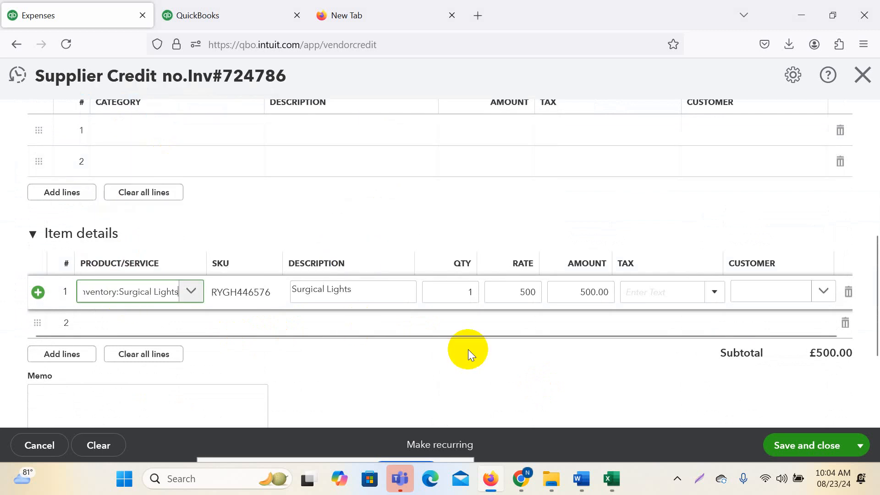
- Check the Surgical Lights tax rate in the supplier's Excel sheet and set the credit line's tax to Standard Rate-20%
{"action": "left_click", "coordinate": [714, 292]}
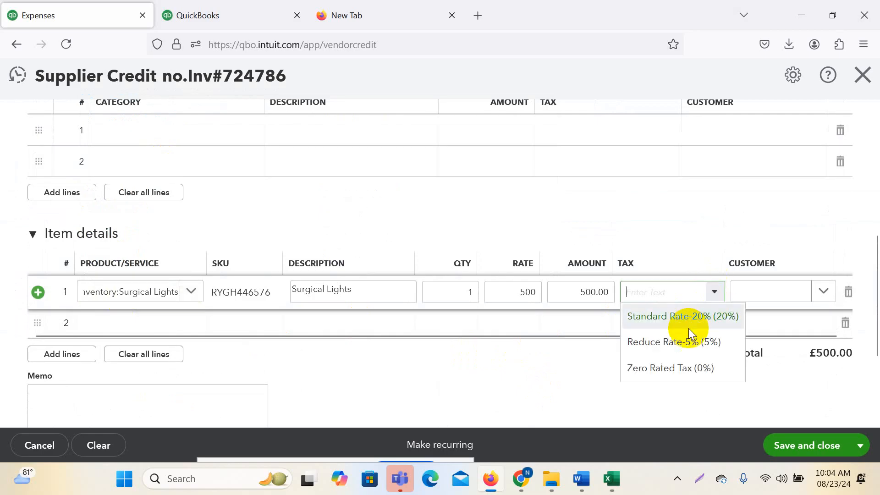
{"action": "mouse_move", "coordinate": [615, 478]}
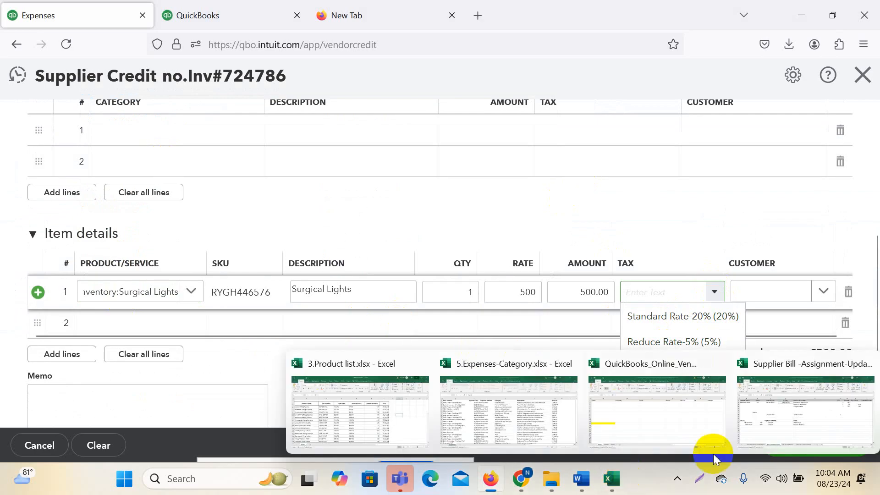
{"action": "left_click", "coordinate": [771, 418]}
{"action": "left_click", "coordinate": [425, 196]}
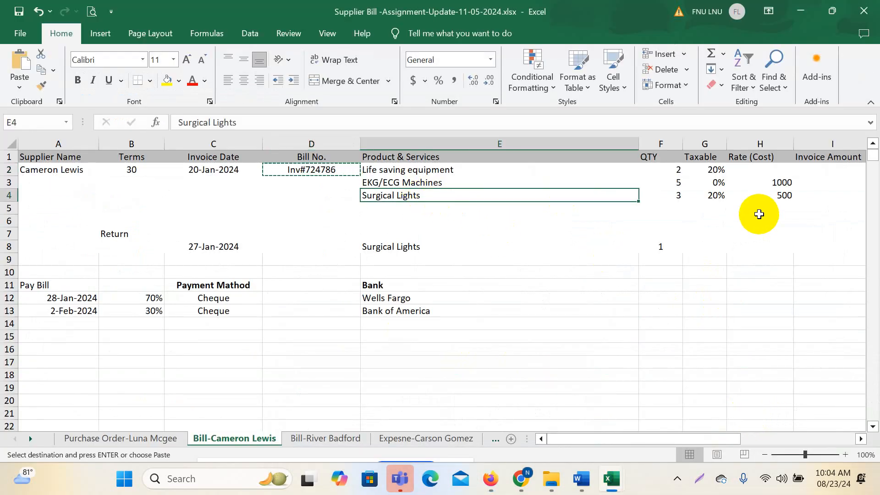
{"action": "left_click", "coordinate": [686, 197]}
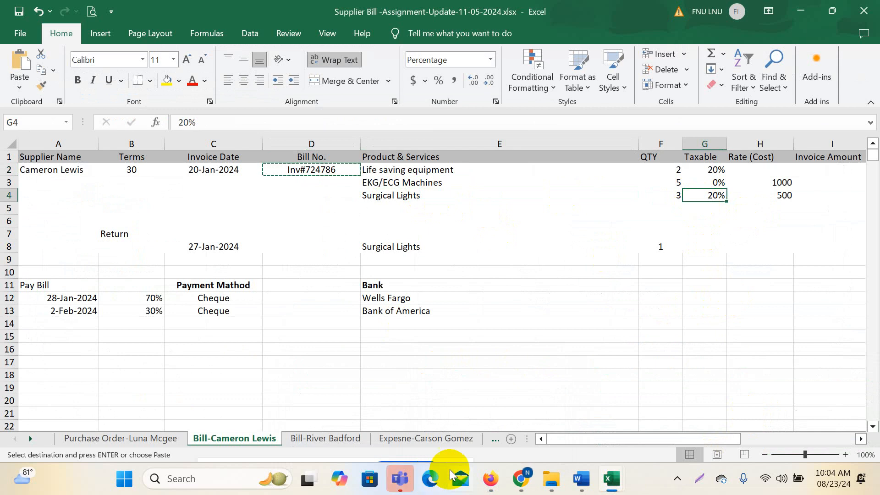
{"action": "mouse_move", "coordinate": [494, 479]}
{"action": "left_click", "coordinate": [495, 444]}
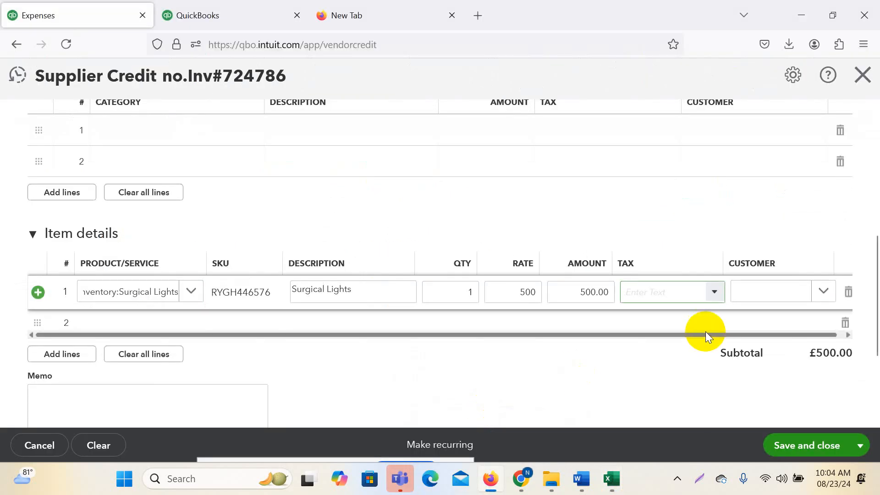
{"action": "type", "text": "20"}
{"action": "left_click", "coordinate": [692, 318]}
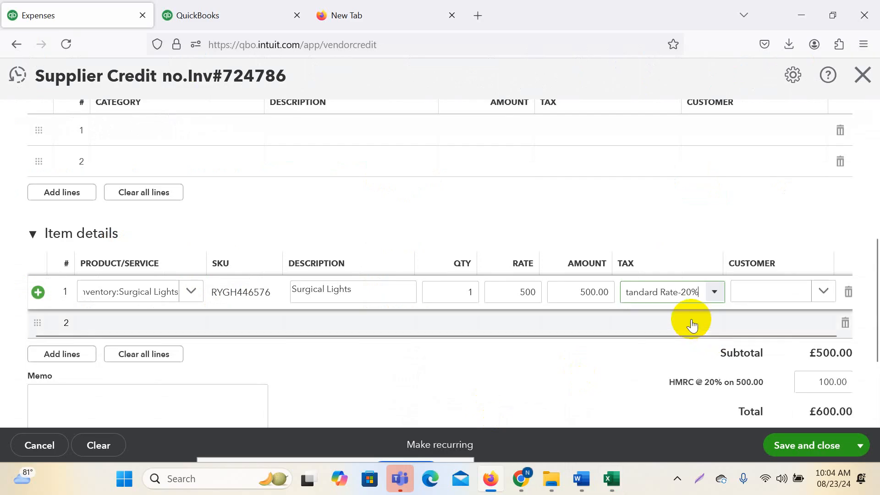
{"action": "left_click", "coordinate": [516, 375]}
- In the second QuickBooks tab, open the supplier's 01/20/2024 bill from the expense list and review its details and item lines
{"action": "scroll", "coordinate": [439, 296], "scroll_direction": "up", "scroll_amount": 7}
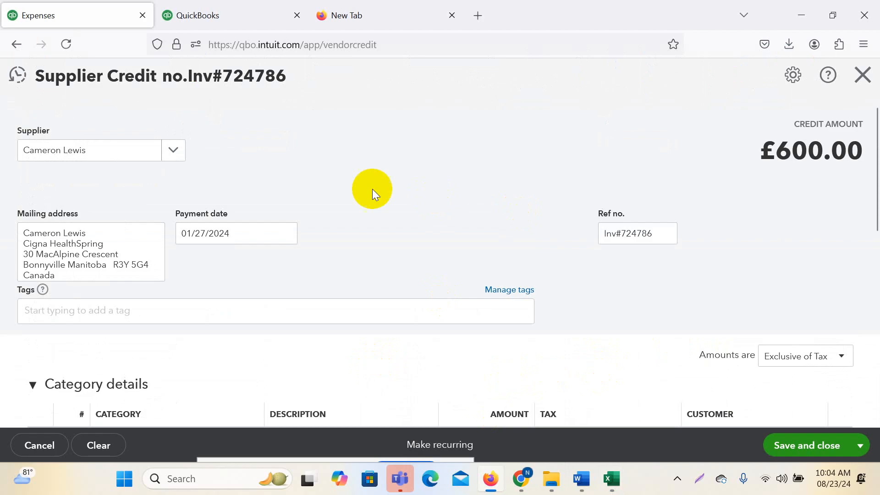
{"action": "left_click", "coordinate": [219, 18]}
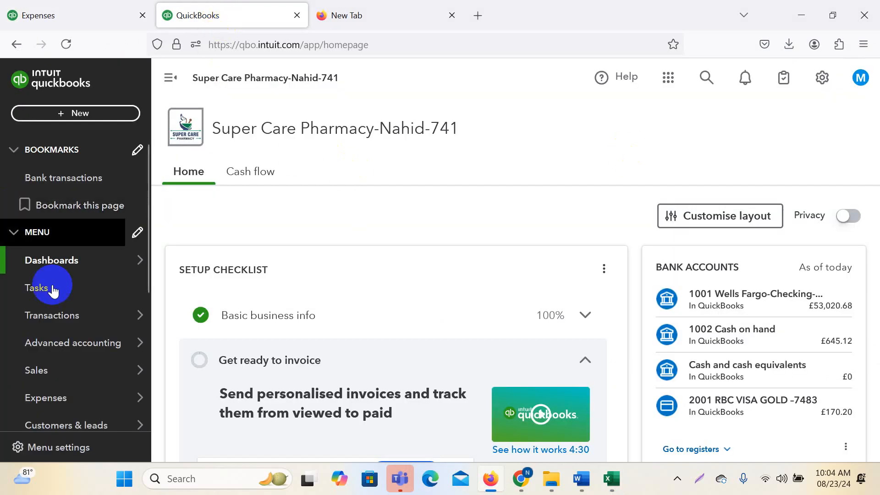
{"action": "mouse_move", "coordinate": [52, 328]}
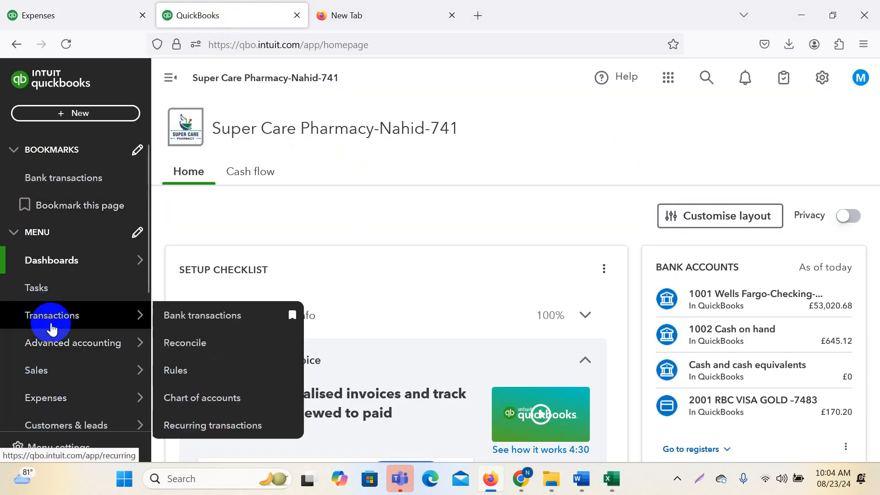
{"action": "left_click", "coordinate": [51, 398]}
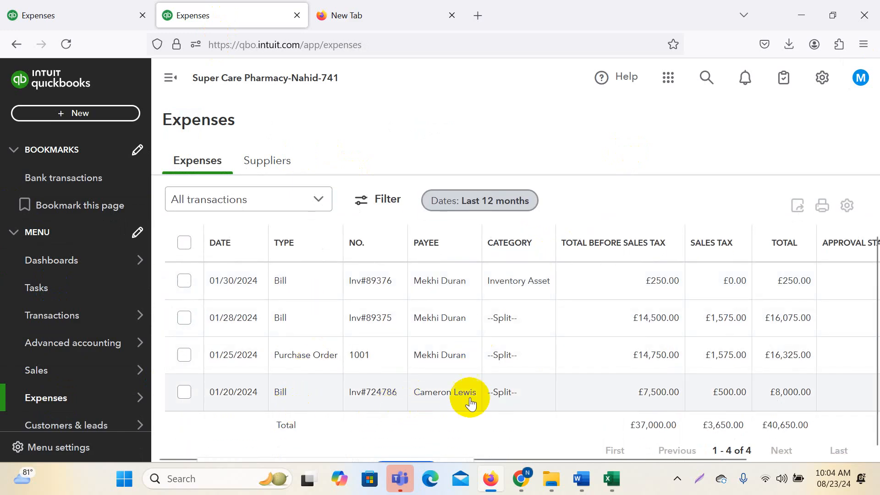
{"action": "left_click", "coordinate": [446, 401]}
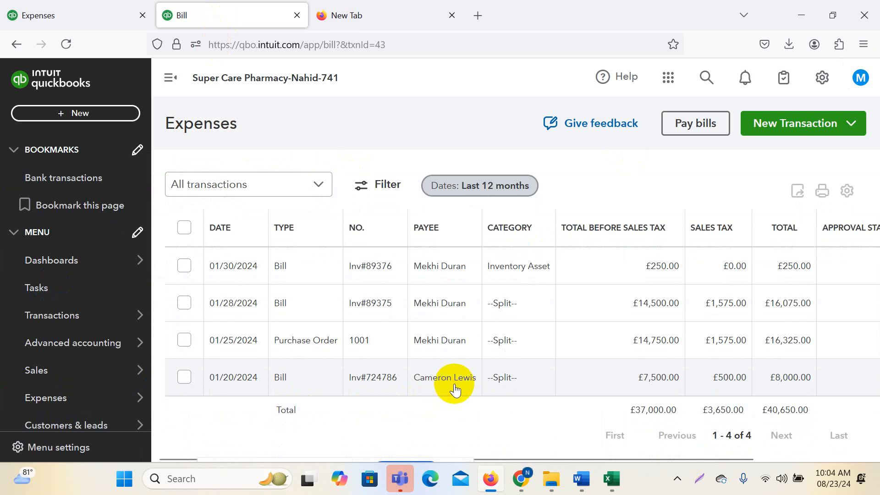
{"action": "scroll", "coordinate": [559, 344], "scroll_direction": "down", "scroll_amount": 5}
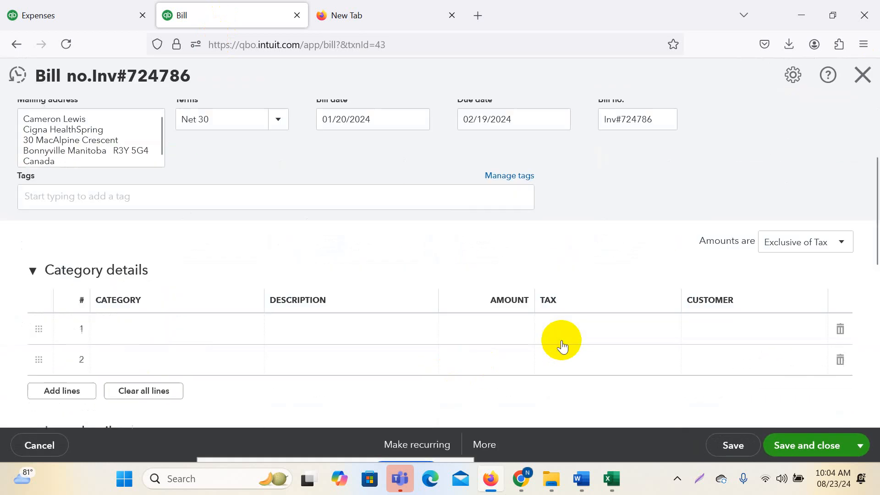
{"action": "scroll", "coordinate": [562, 340], "scroll_direction": "down", "scroll_amount": 4}
{"action": "scroll", "coordinate": [559, 340], "scroll_direction": "up", "scroll_amount": 8}
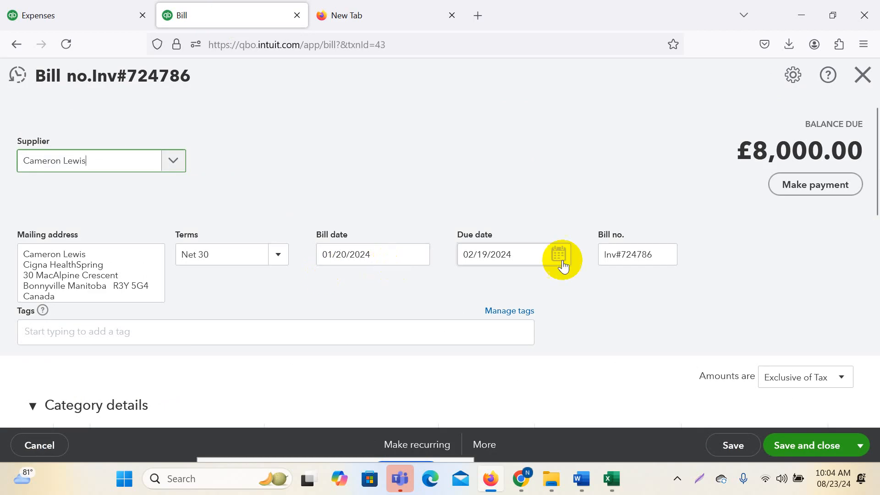
- Compare the Surgical Lights line on the supplier credit and the original bill, and save and close the supplier credit
{"action": "left_click", "coordinate": [29, 16]}
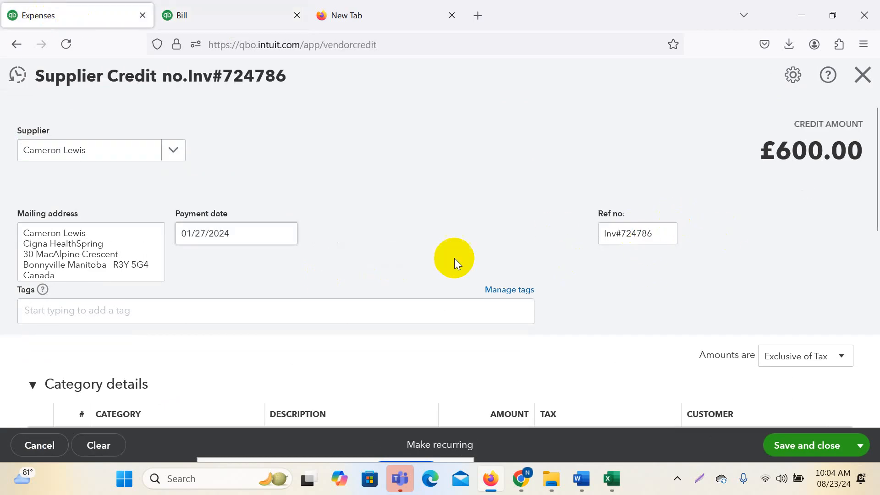
{"action": "scroll", "coordinate": [454, 259], "scroll_direction": "down", "scroll_amount": 6}
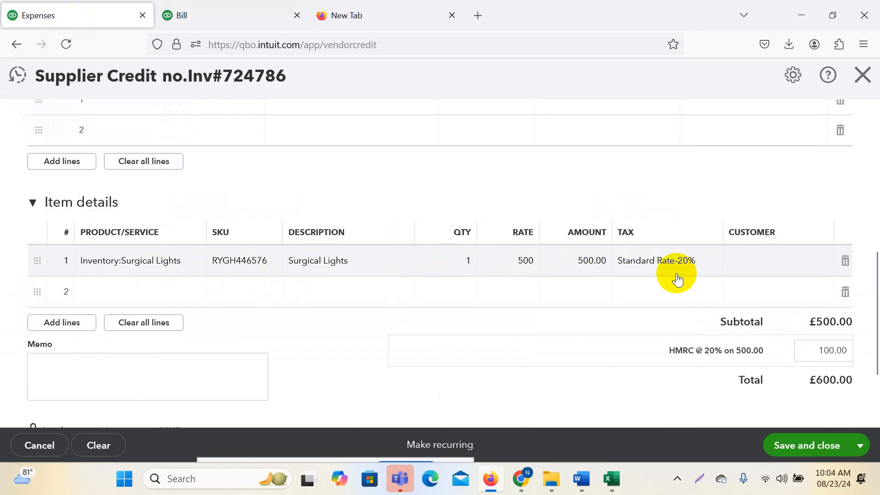
{"action": "left_click", "coordinate": [213, 12]}
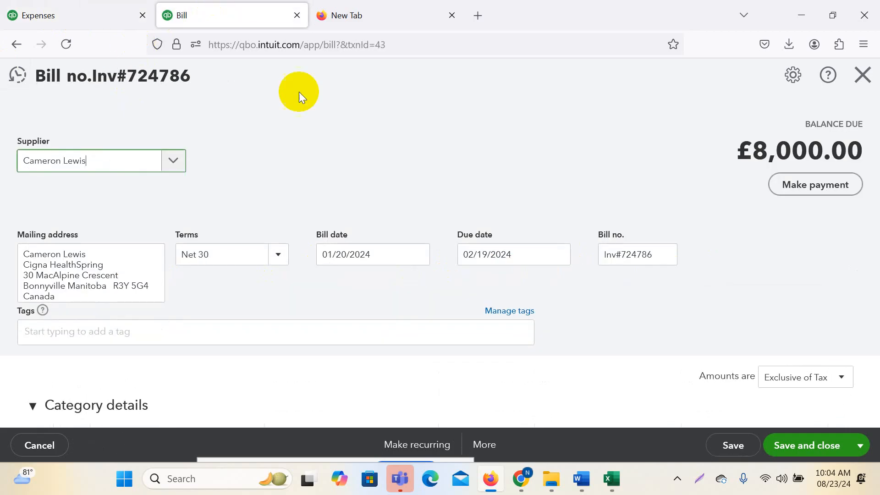
{"action": "scroll", "coordinate": [632, 328], "scroll_direction": "down", "scroll_amount": 4}
{"action": "scroll", "coordinate": [632, 329], "scroll_direction": "down", "scroll_amount": 3}
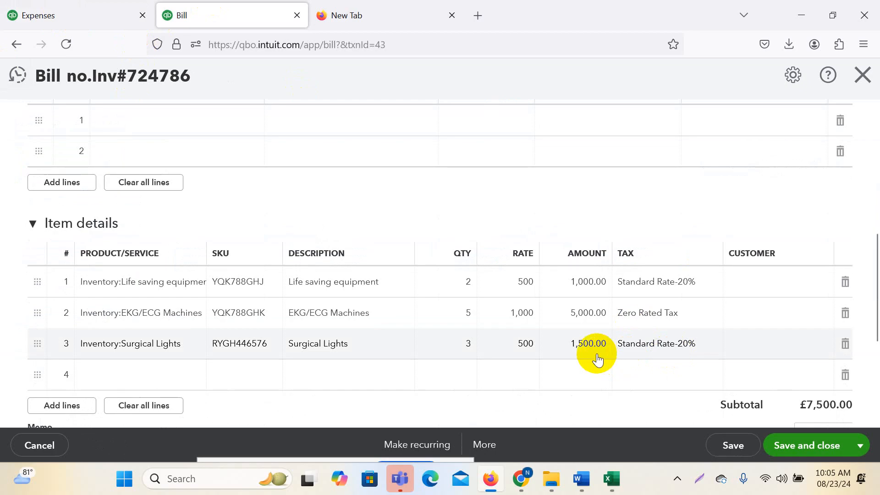
{"action": "left_click", "coordinate": [108, 9]}
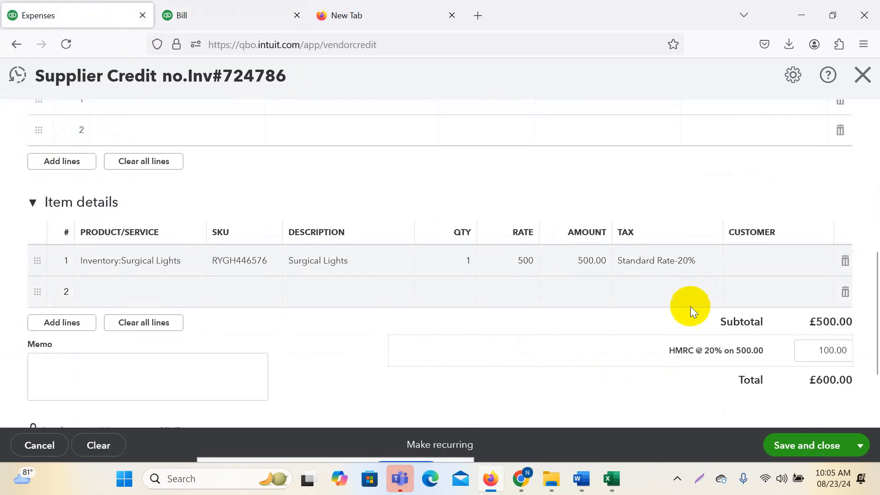
{"action": "scroll", "coordinate": [692, 305], "scroll_direction": "up", "scroll_amount": 5}
{"action": "scroll", "coordinate": [817, 379], "scroll_direction": "up", "scroll_amount": 2}
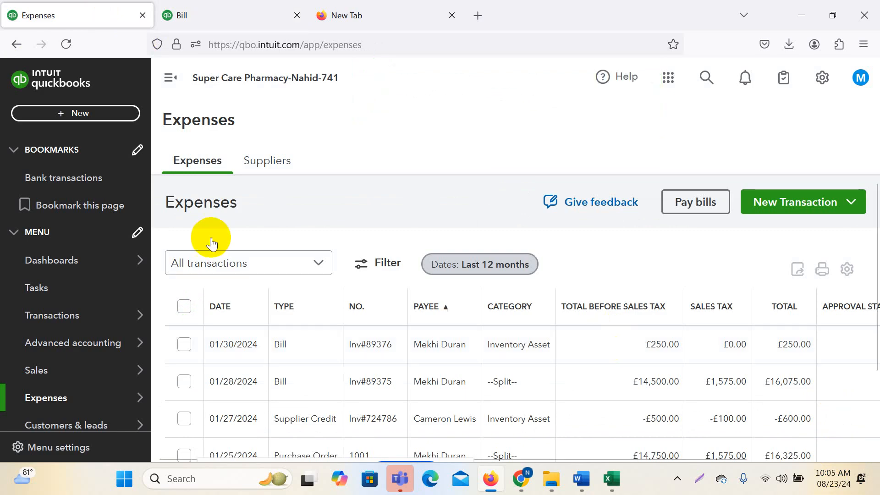
- Examine the new-transaction choices for suppliers, the original bill's item lines and the saved supplier credit in the expense list
{"action": "left_click", "coordinate": [112, 120]}
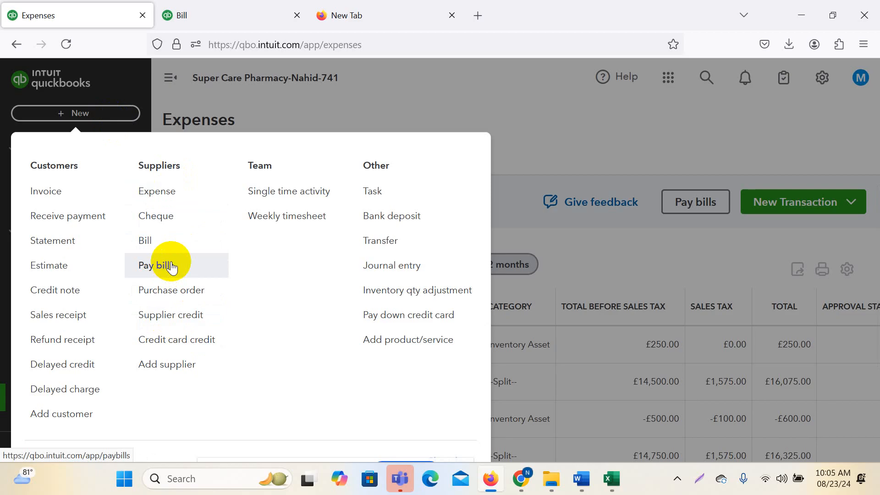
{"action": "left_click", "coordinate": [384, 107]}
{"action": "left_click", "coordinate": [262, 10]}
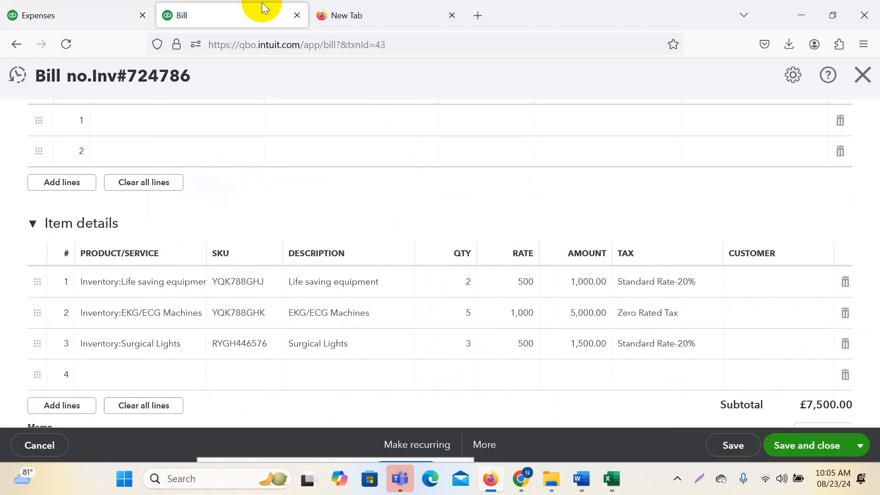
{"action": "left_click", "coordinate": [104, 7]}
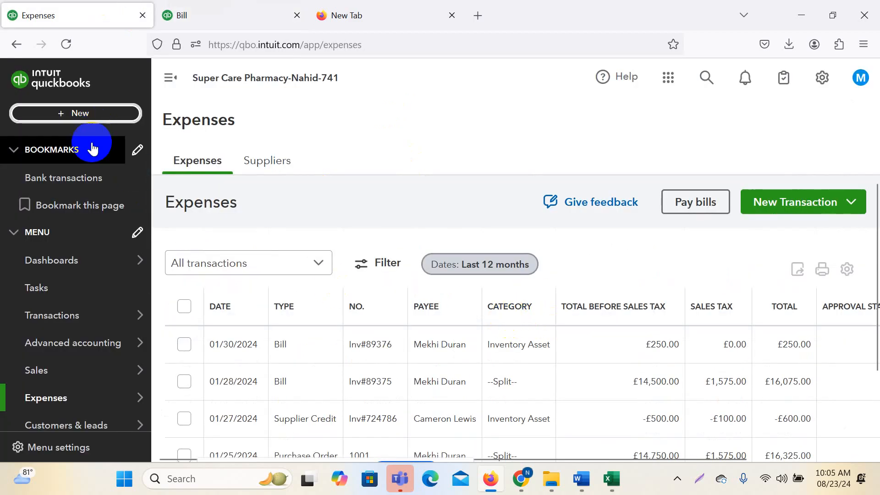
{"action": "left_click", "coordinate": [201, 158]}
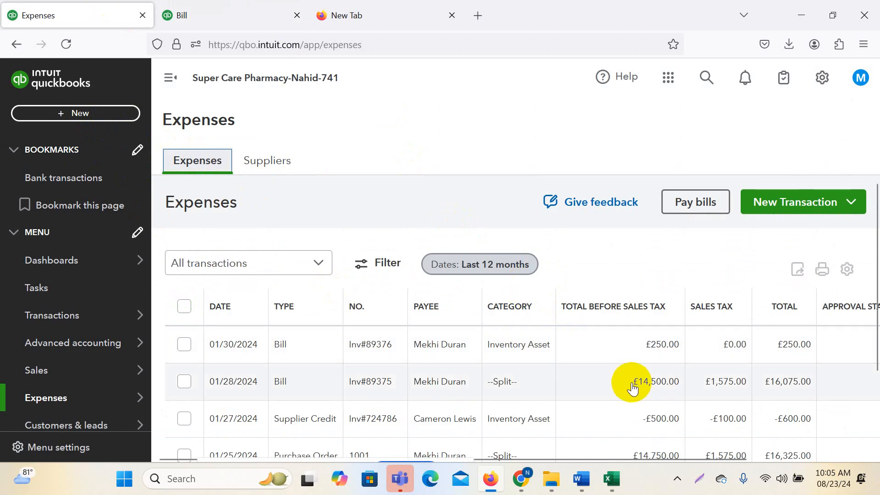
- Review the expense list's bills, supplier credit and row action options, and look over the new-transaction choices
{"action": "scroll", "coordinate": [532, 376], "scroll_direction": "down", "scroll_amount": 2}
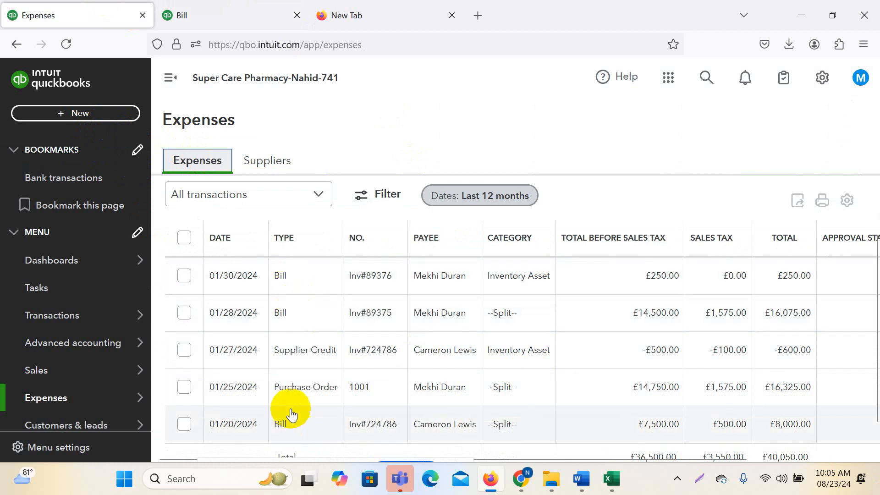
{"action": "scroll", "coordinate": [427, 393], "scroll_direction": "down", "scroll_amount": 1}
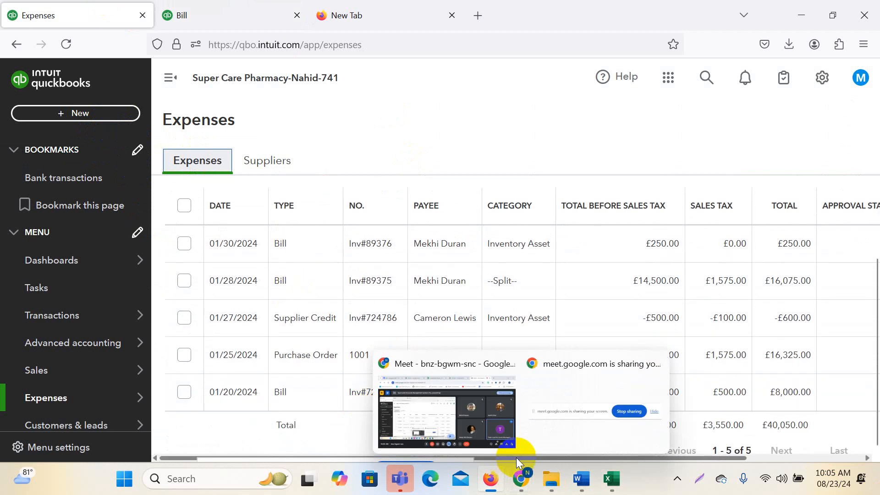
{"action": "left_click_drag", "start_coordinate": [521, 459], "coordinate": [739, 462]}
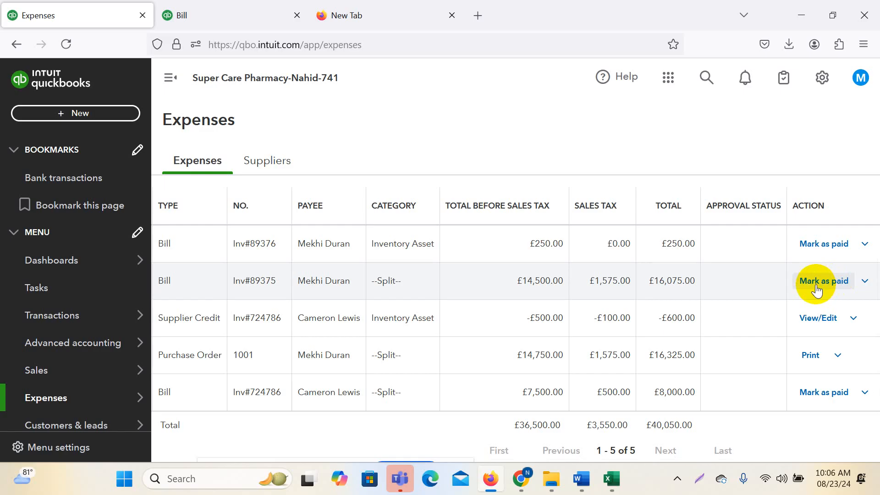
{"action": "scroll", "coordinate": [817, 291], "scroll_direction": "up", "scroll_amount": 3}
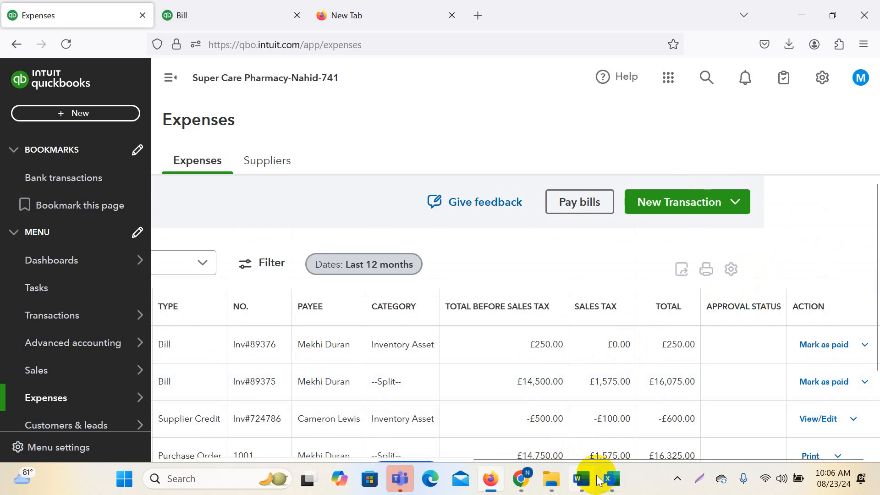
{"action": "mouse_move", "coordinate": [614, 487]}
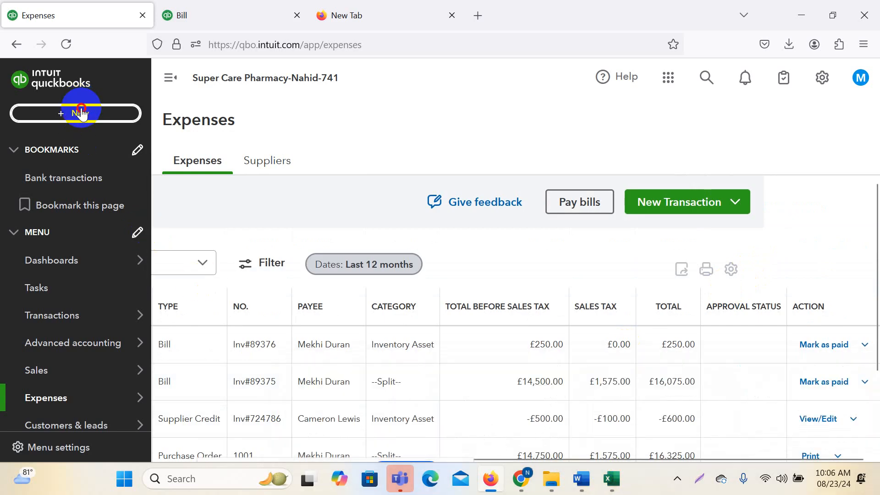
{"action": "left_click", "coordinate": [79, 113]}
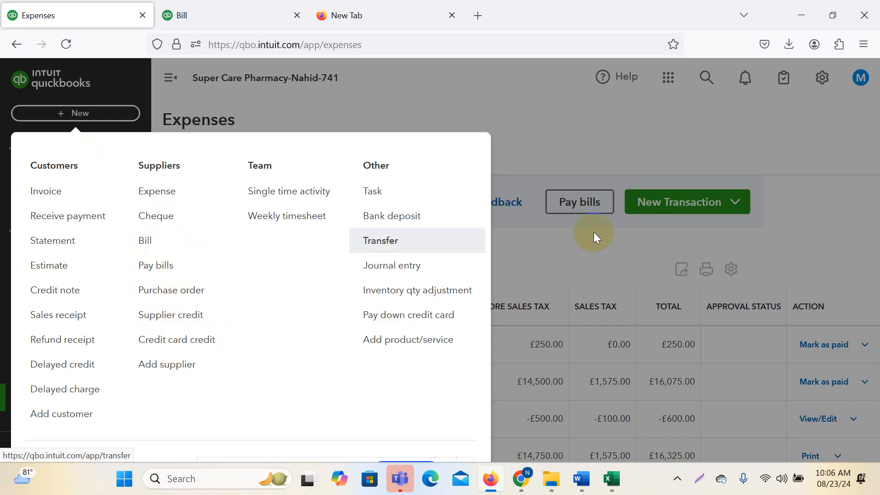
{"action": "left_click", "coordinate": [752, 140]}
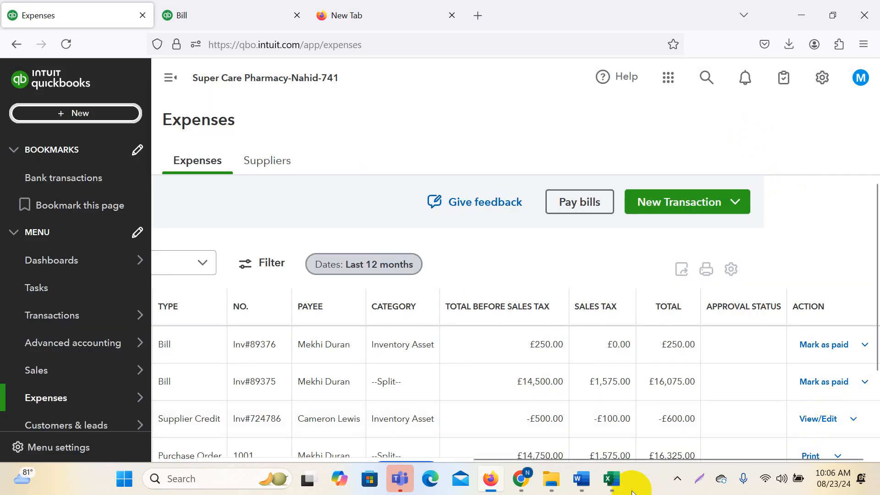
- In the Excel assignment, check the purchase order sheet's Pay Bill section for the first payment's date, share and bank
{"action": "mouse_move", "coordinate": [627, 488]}
{"action": "left_click", "coordinate": [821, 414]}
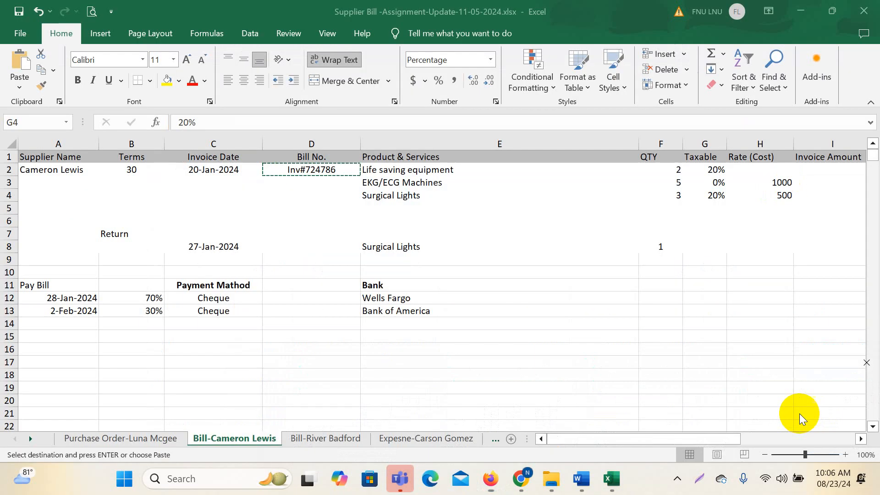
{"action": "left_click", "coordinate": [115, 439]}
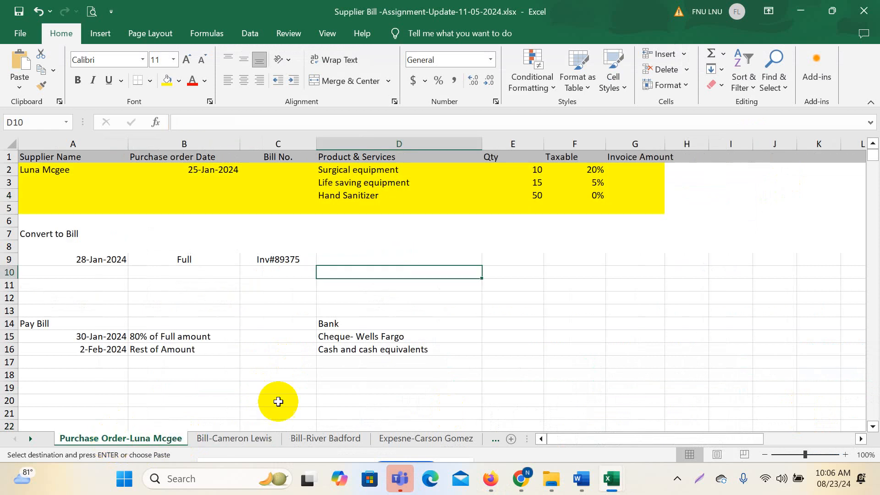
{"action": "left_click", "coordinate": [234, 299]}
{"action": "left_click", "coordinate": [477, 260]}
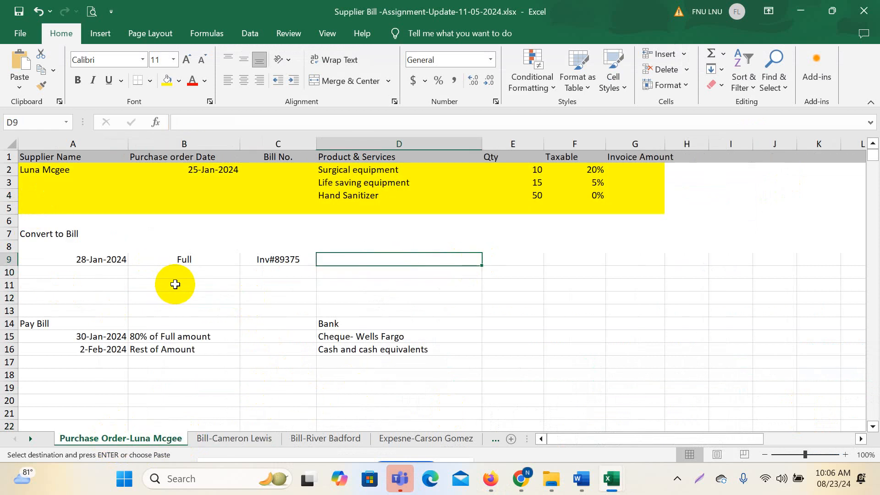
{"action": "scroll", "coordinate": [244, 321], "scroll_direction": "down", "scroll_amount": 1}
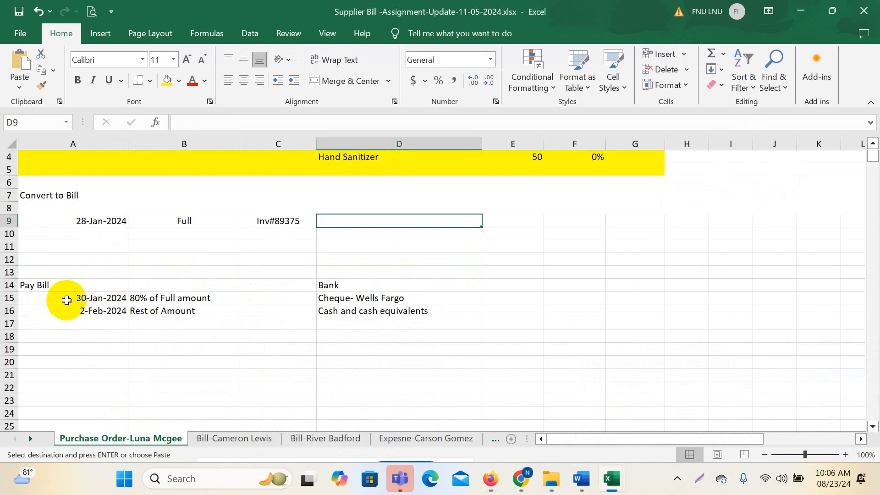
{"action": "left_click_drag", "start_coordinate": [84, 299], "coordinate": [408, 296]}
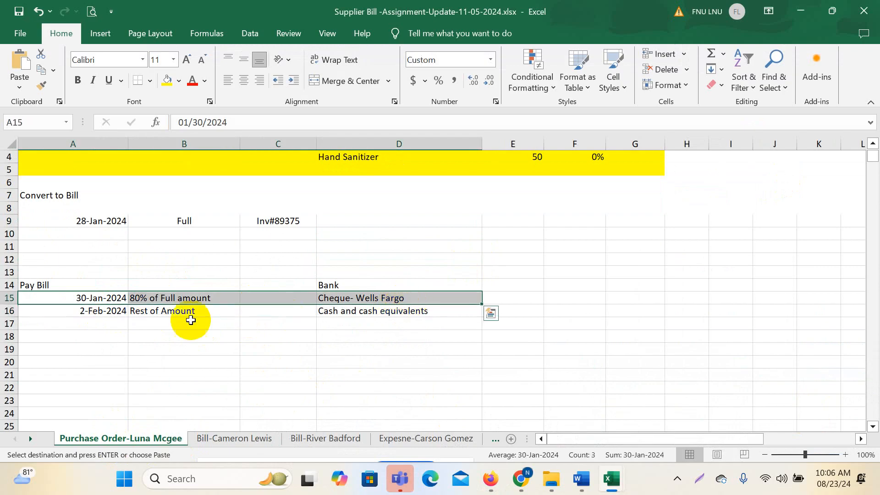
{"action": "left_click", "coordinate": [167, 299]}
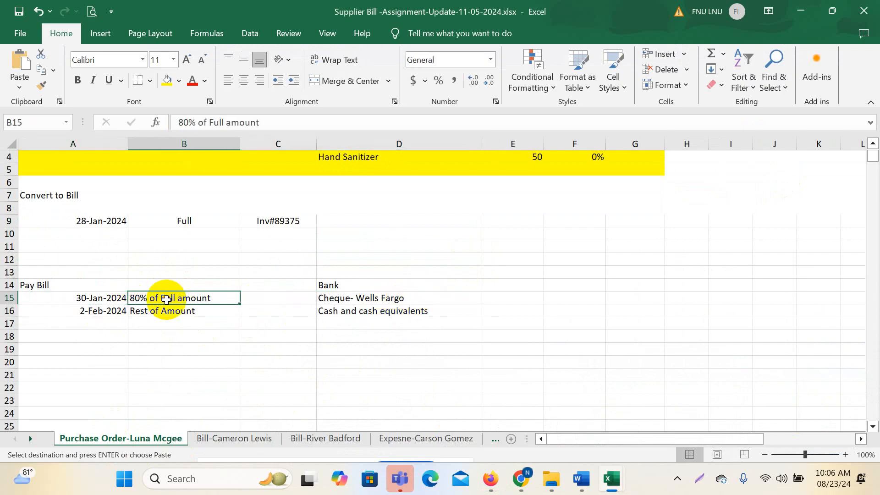
{"action": "left_click", "coordinate": [105, 300]}
{"action": "left_click", "coordinate": [202, 299]}
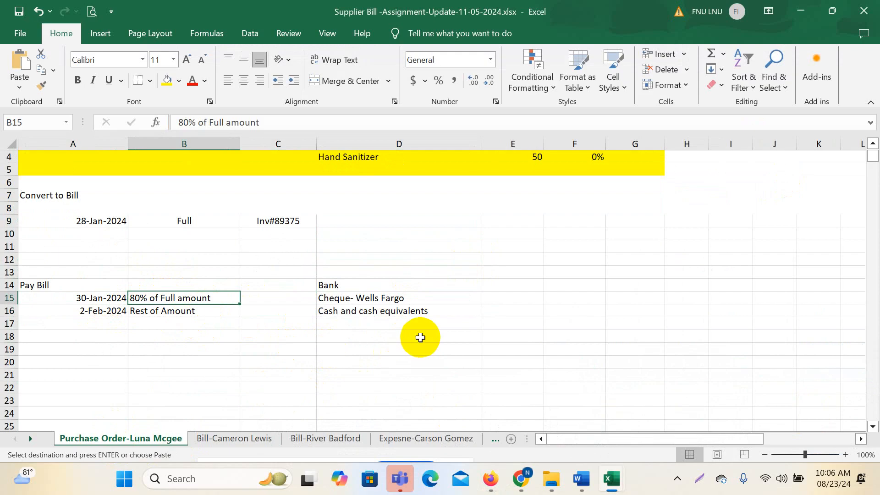
{"action": "left_click", "coordinate": [351, 299]}
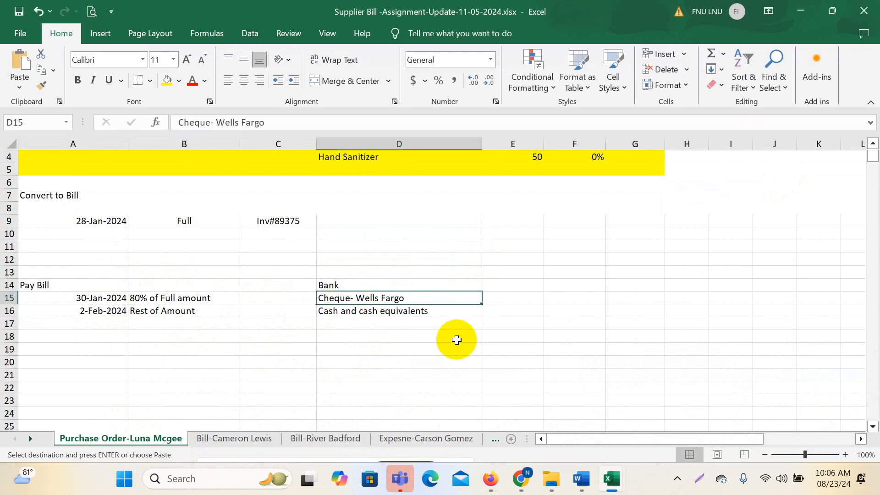
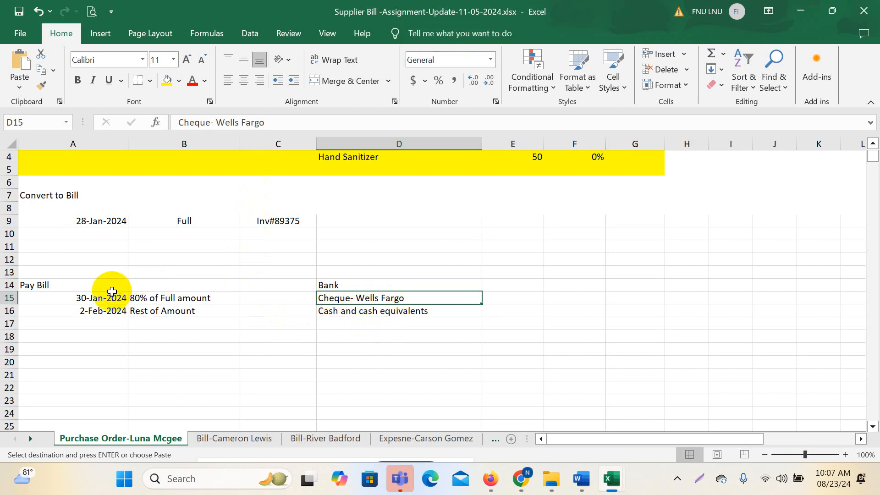
{"action": "left_click_drag", "start_coordinate": [114, 298], "coordinate": [487, 299]}
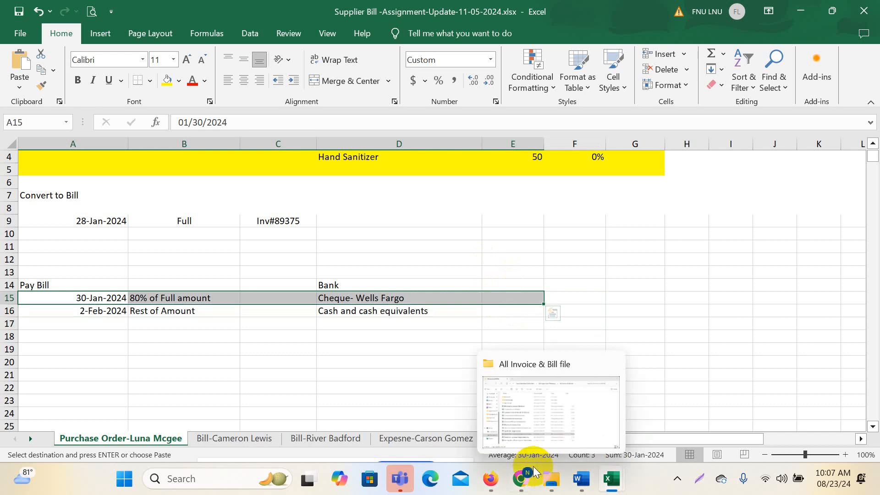
- In QuickBooks, start a new bill payment and choose the Wells Fargo checking account as the payment account
{"action": "mouse_move", "coordinate": [491, 479]}
{"action": "left_click", "coordinate": [489, 426]}
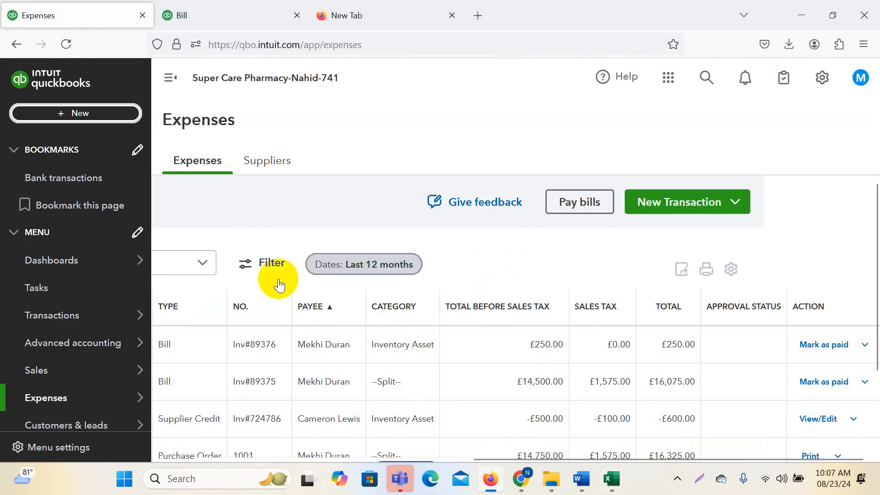
{"action": "left_click", "coordinate": [85, 116]}
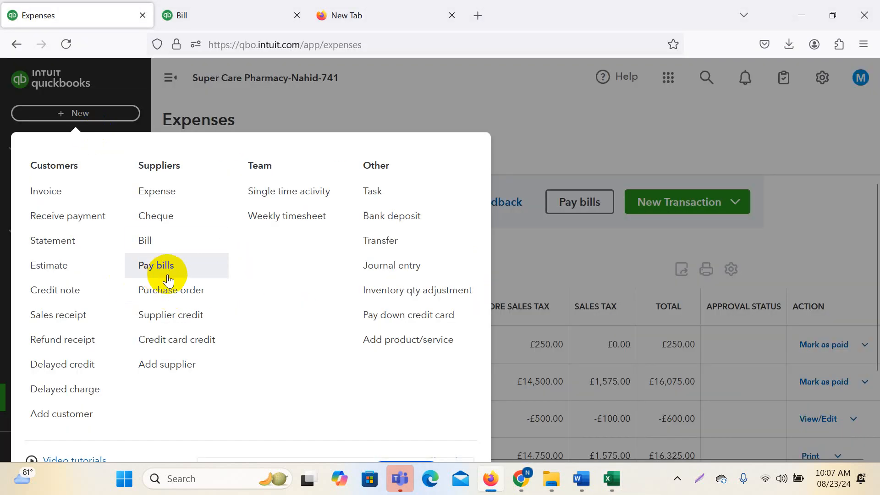
{"action": "left_click", "coordinate": [168, 268]}
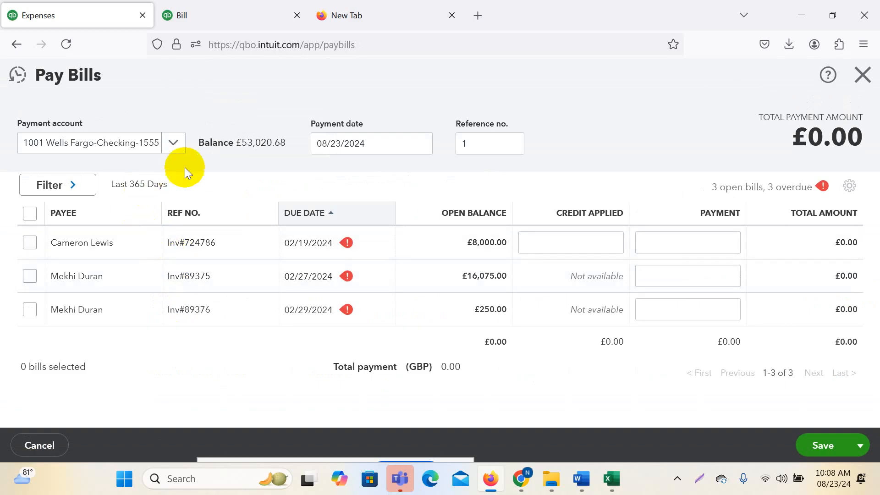
{"action": "left_click", "coordinate": [173, 142]}
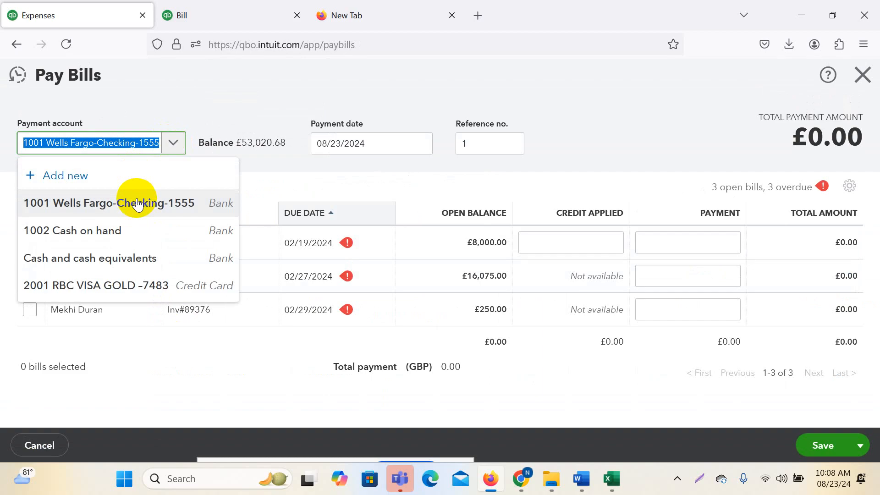
{"action": "left_click", "coordinate": [137, 203]}
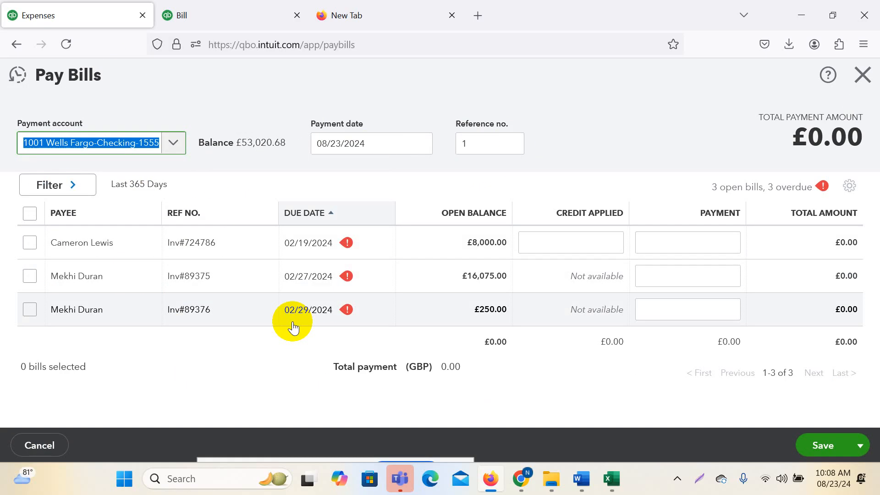
- Recheck the supplier and bill details on the purchase order sheet in the Excel assignment
{"action": "mouse_move", "coordinate": [612, 479]}
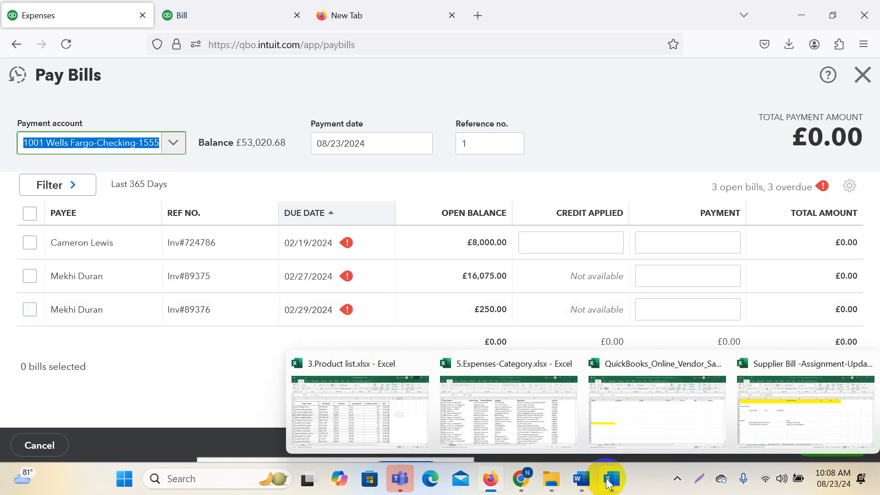
{"action": "left_click", "coordinate": [763, 415]}
{"action": "scroll", "coordinate": [94, 266], "scroll_direction": "up", "scroll_amount": 1}
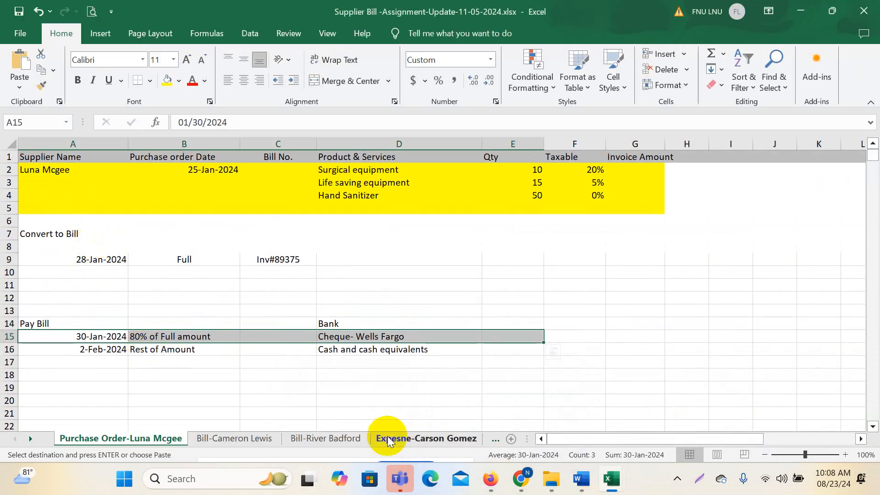
- Back in QuickBooks, select the bills due 02/27/2024 and 02/29/2024 for payment and review the payment total
{"action": "mouse_move", "coordinate": [490, 479]}
{"action": "left_click", "coordinate": [456, 399]}
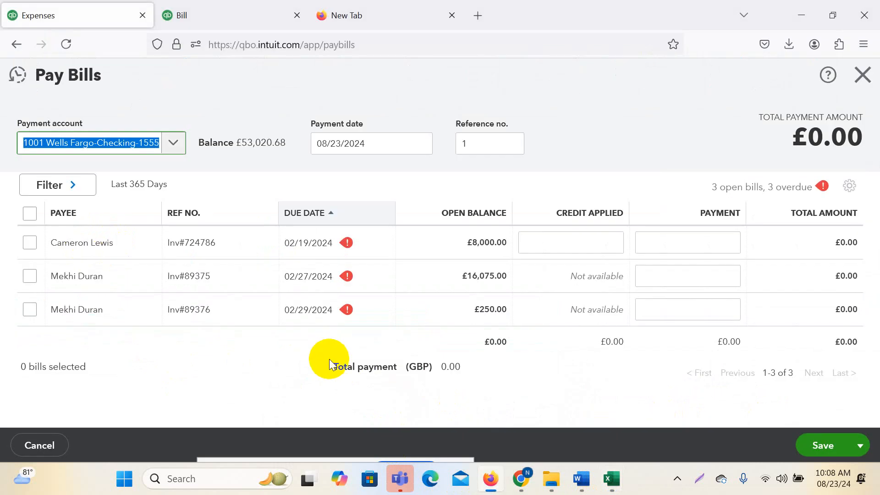
{"action": "left_click", "coordinate": [30, 278]}
{"action": "left_click", "coordinate": [30, 310]}
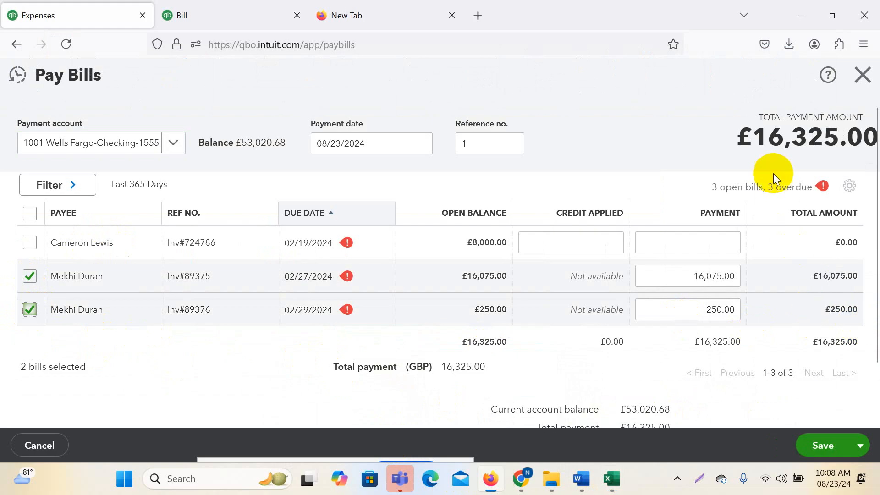
{"action": "left_click_drag", "start_coordinate": [770, 137], "coordinate": [865, 138]}
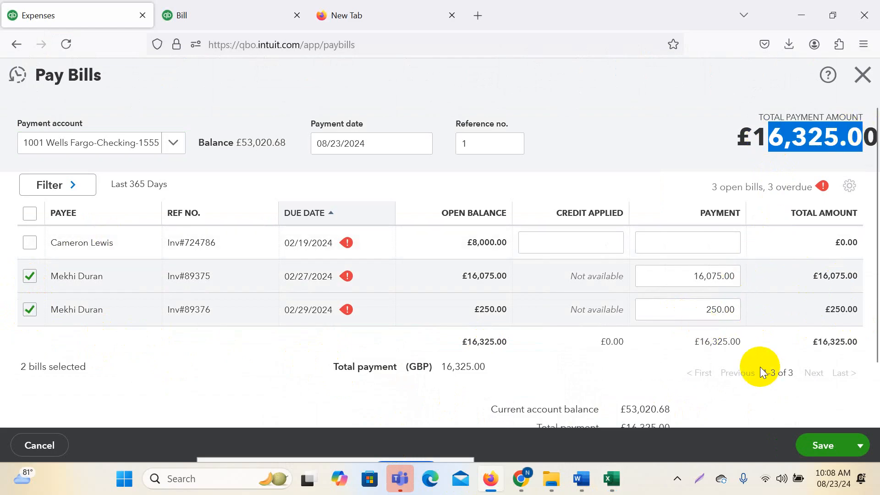
{"action": "scroll", "coordinate": [760, 367], "scroll_direction": "down", "scroll_amount": 2}
{"action": "scroll", "coordinate": [760, 367], "scroll_direction": "up", "scroll_amount": 2}
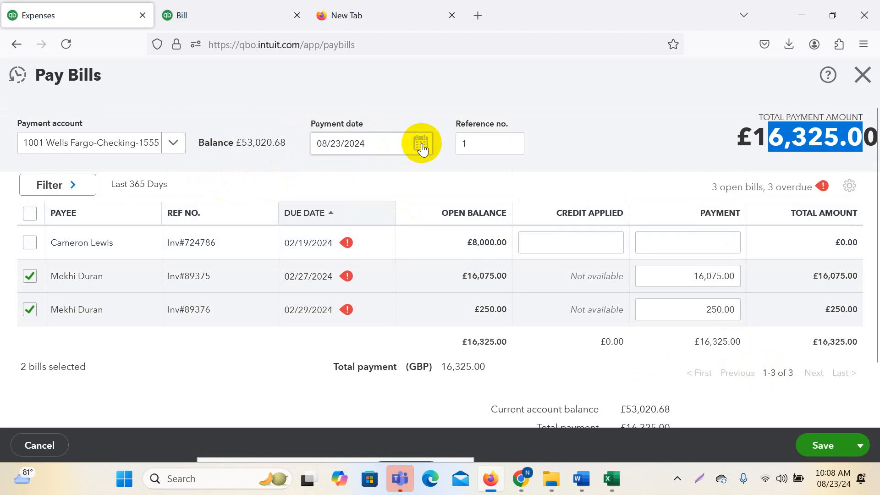
- Set the bill payment date to 01/30/2024
{"action": "left_click", "coordinate": [420, 143]}
{"action": "left_click", "coordinate": [325, 303]}
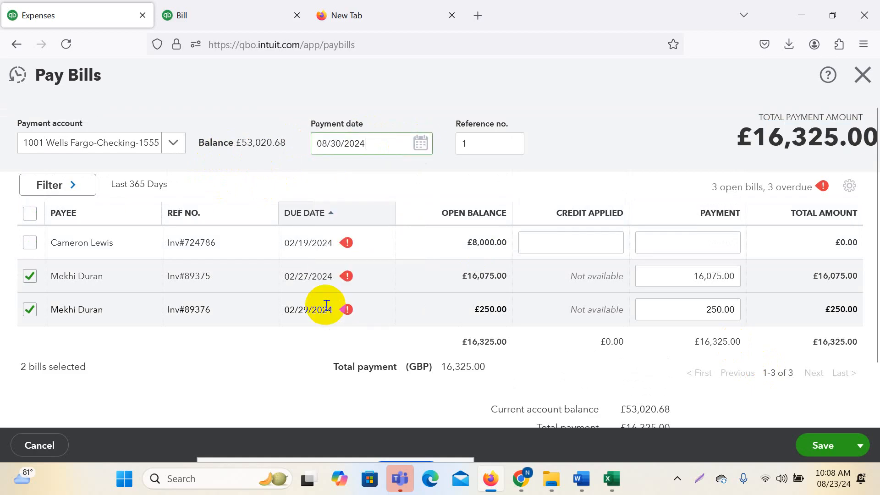
{"action": "left_click", "coordinate": [421, 145]}
{"action": "left_click", "coordinate": [392, 185]}
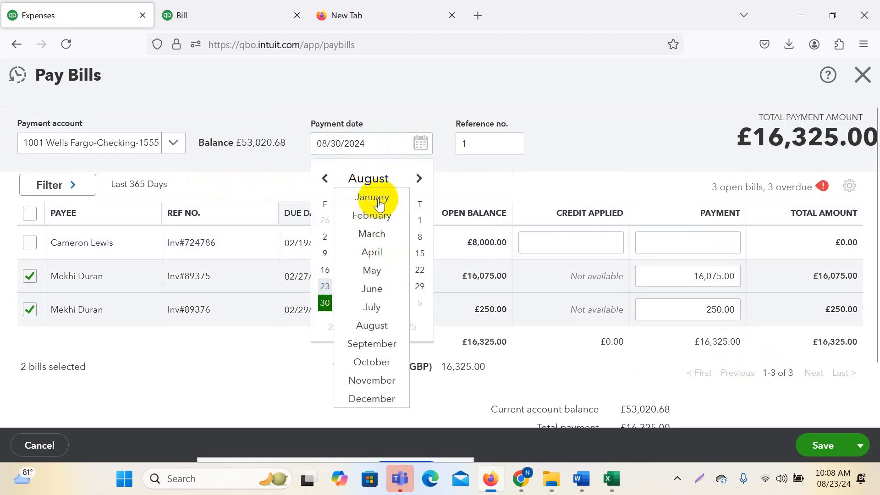
{"action": "left_click", "coordinate": [372, 197]}
{"action": "left_click", "coordinate": [389, 286]}
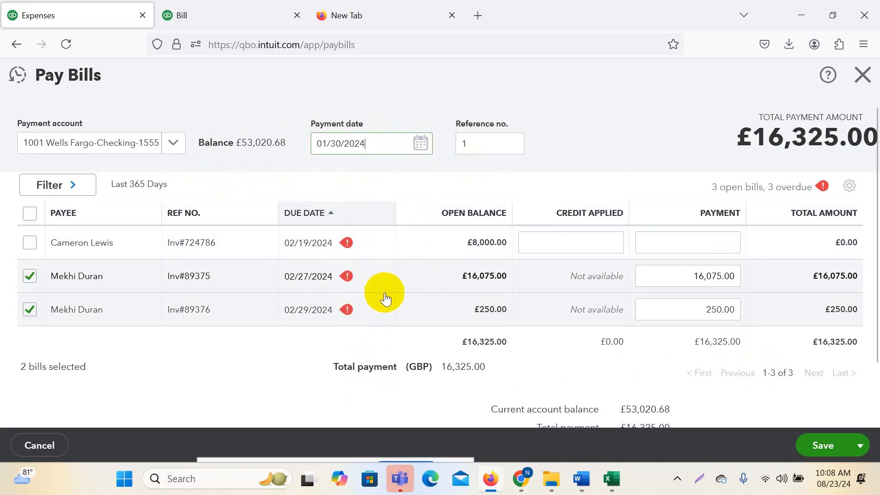
- Set the payment for the bill due 02/27/2024 to 80% by entering 16,075.00*.80
{"action": "left_click", "coordinate": [498, 150]}
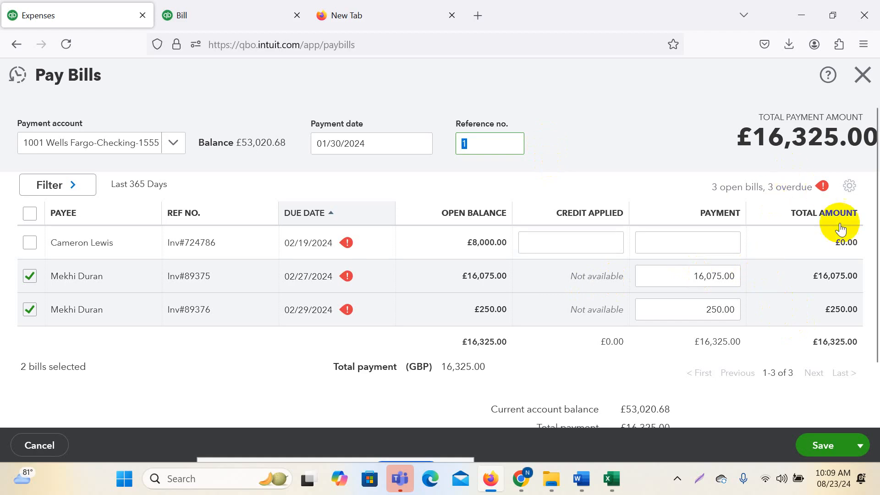
{"action": "left_click", "coordinate": [701, 280]}
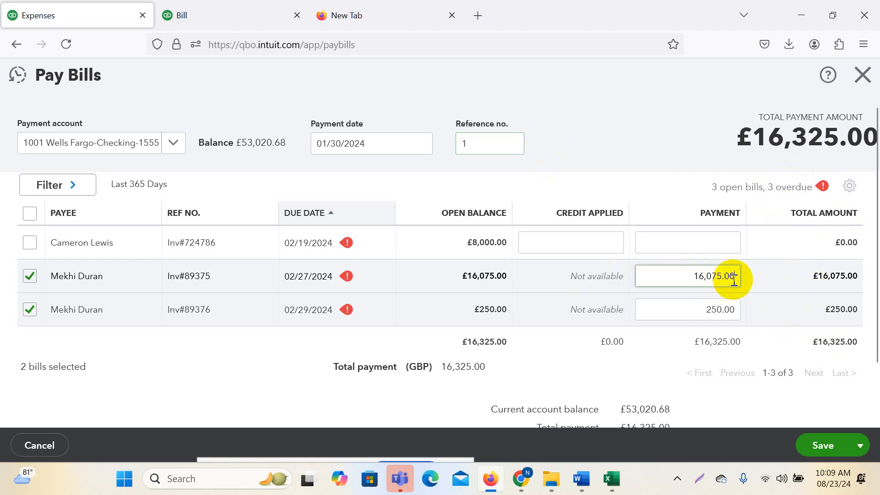
{"action": "left_click_drag", "start_coordinate": [691, 277], "coordinate": [729, 277]}
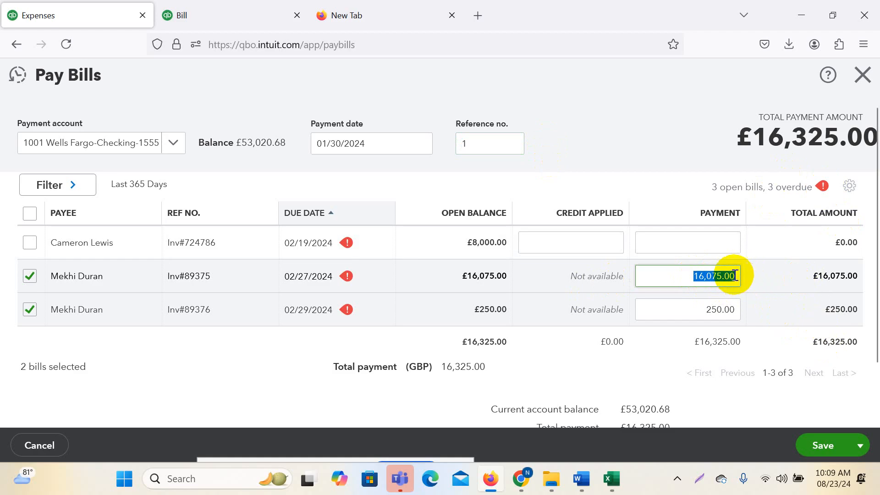
{"action": "left_click", "coordinate": [739, 282]}
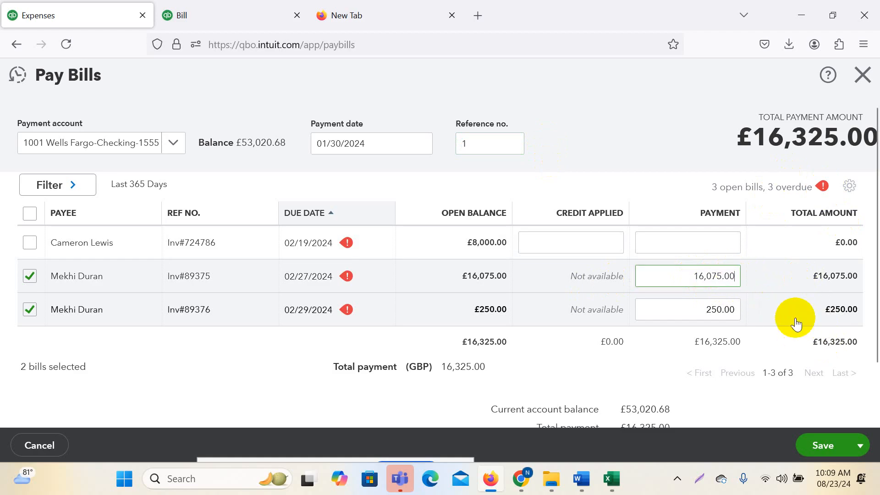
{"action": "type", "text": "*"}
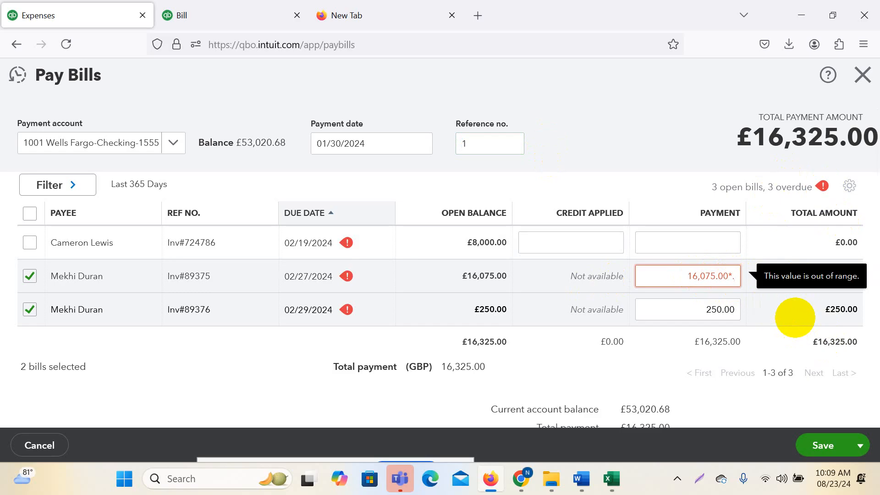
{"action": "type", "text": ".80"}
- Set the payment for the bill due 02/29/2024 to 80% by entering 250.00*.80
{"action": "left_click", "coordinate": [730, 309]}
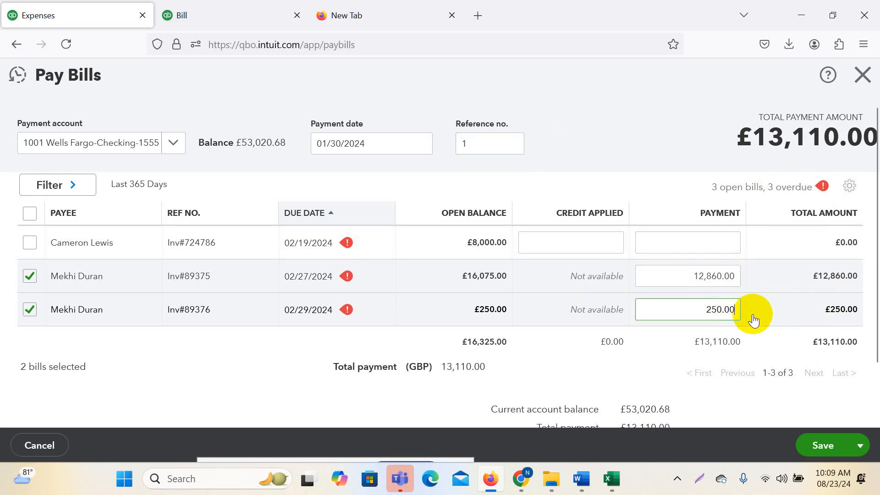
{"action": "type", "text": ".80"}
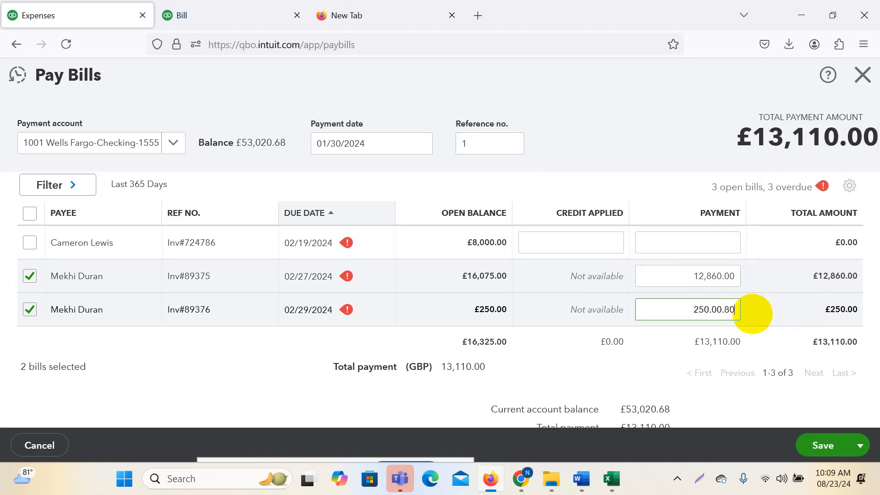
{"action": "key", "text": "BackSpace"}
{"action": "key", "text": "BackSpace"}
{"action": "key", "text": "BackSpace"}
{"action": "type", "text": "*.80"}
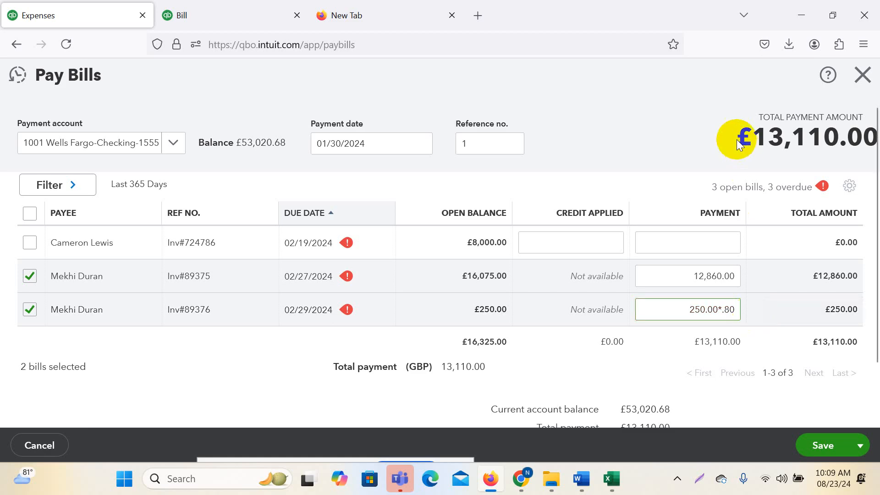
{"action": "left_click", "coordinate": [622, 125]}
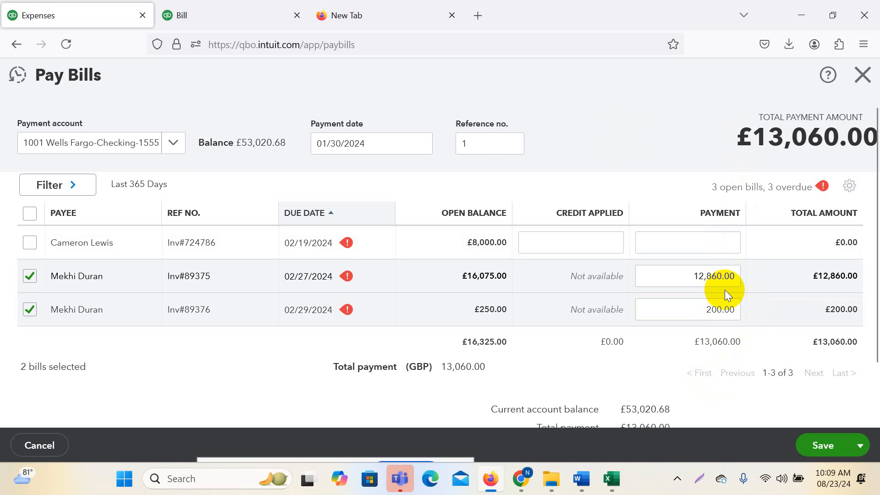
- Switch to the Excel assignment and check the payment shares and bank accounts given in the Pay Bill section
{"action": "left_click", "coordinate": [614, 472]}
{"action": "left_click", "coordinate": [758, 413]}
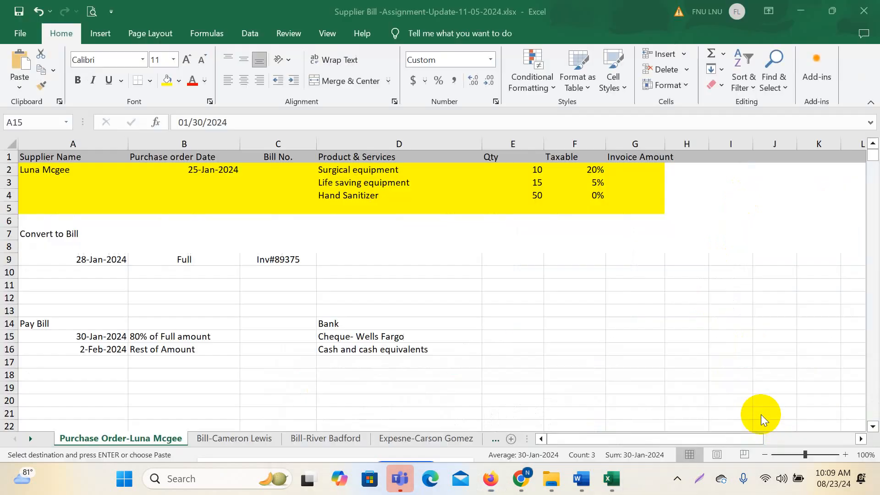
{"action": "left_click", "coordinate": [355, 337]}
{"action": "left_click", "coordinate": [190, 335]}
{"action": "left_click", "coordinate": [366, 350]}
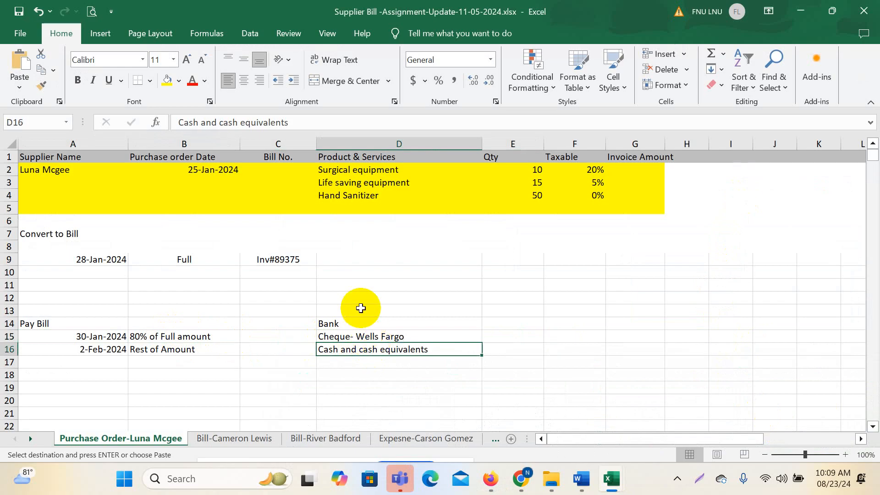
- Back in QuickBooks, save the bill payment and return to the list of expense transactions
{"action": "left_click", "coordinate": [504, 408]}
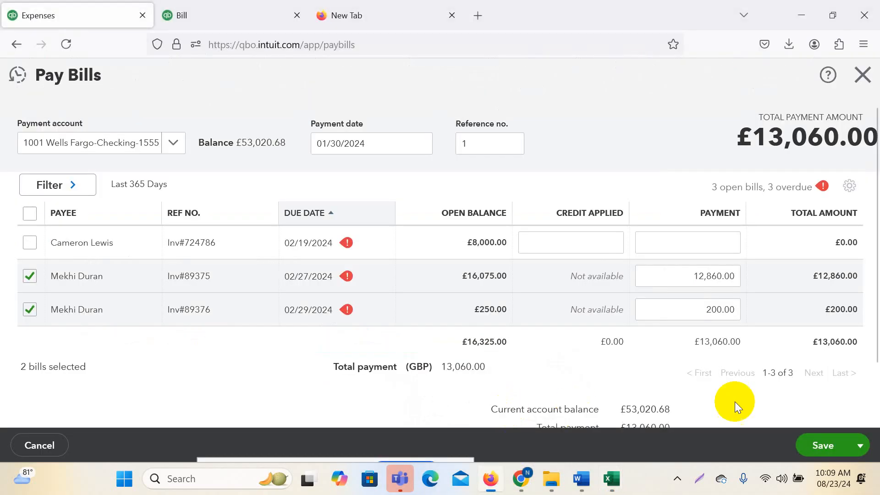
{"action": "left_click", "coordinate": [822, 454]}
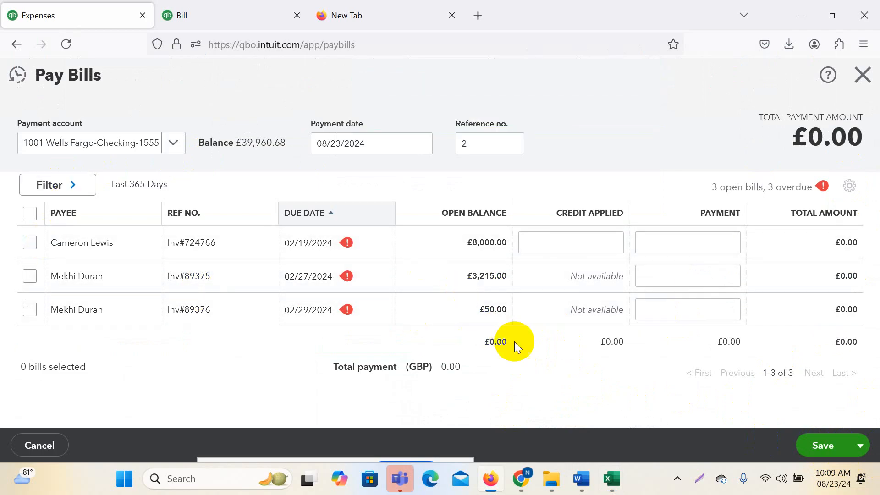
{"action": "left_click", "coordinate": [17, 45]}
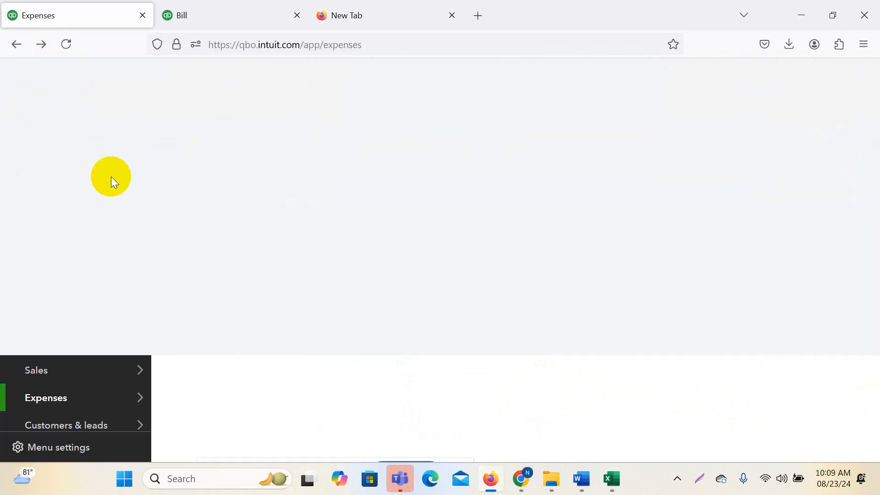
{"action": "scroll", "coordinate": [605, 427], "scroll_direction": "down", "scroll_amount": 3}
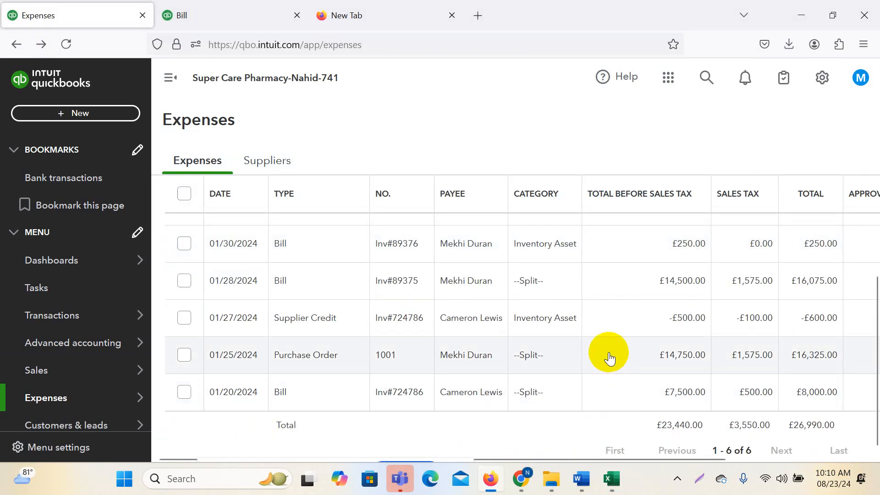
{"action": "left_click", "coordinate": [71, 113]}
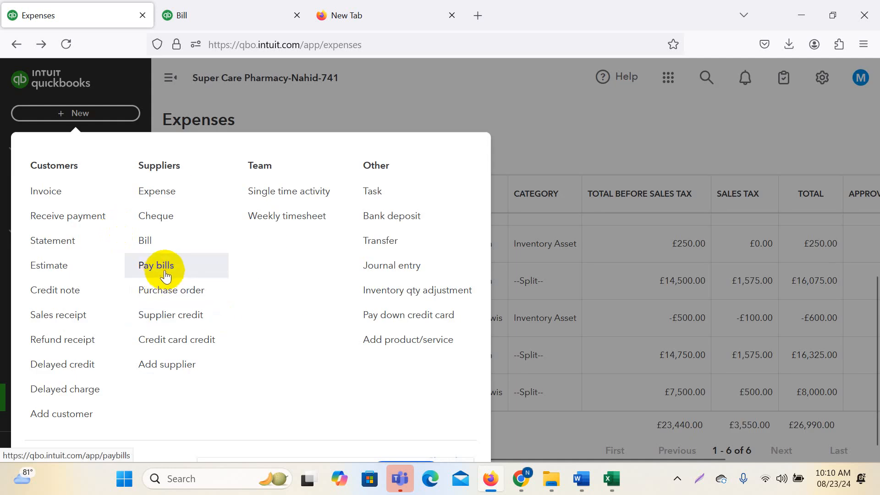
{"action": "left_click", "coordinate": [168, 275]}
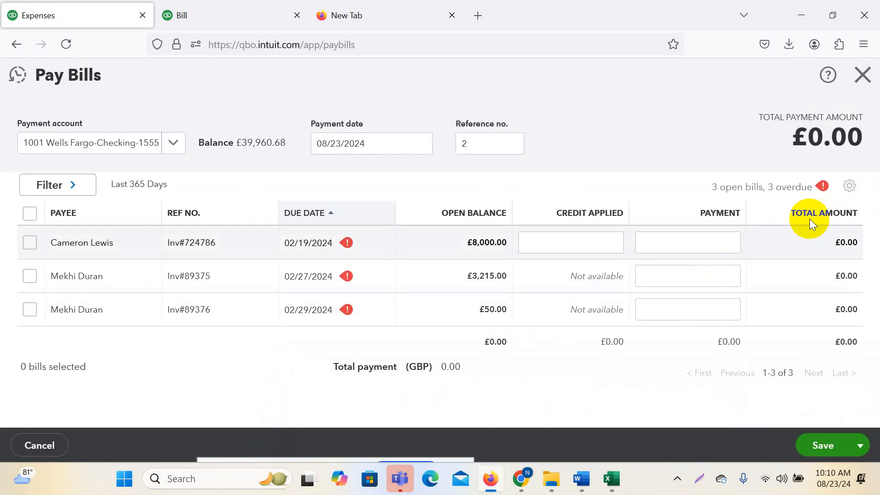
{"action": "left_click_drag", "start_coordinate": [808, 136], "coordinate": [862, 140]}
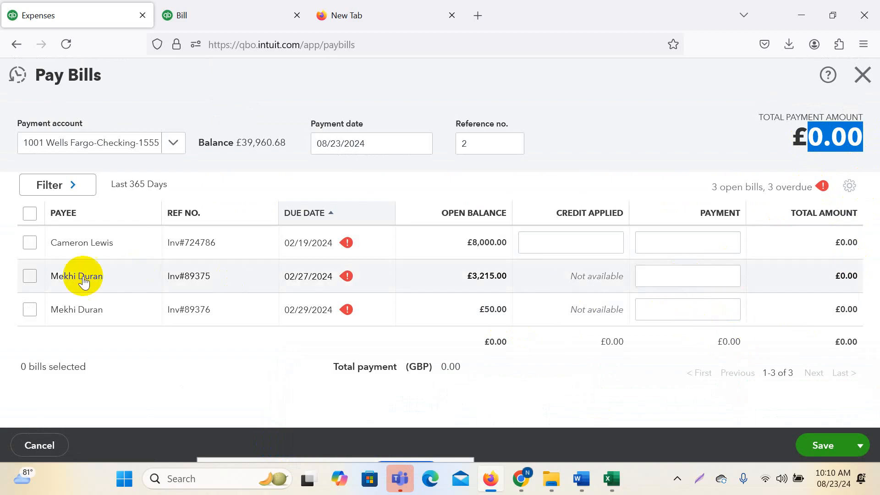
{"action": "left_click", "coordinate": [29, 275]}
{"action": "left_click", "coordinate": [28, 310]}
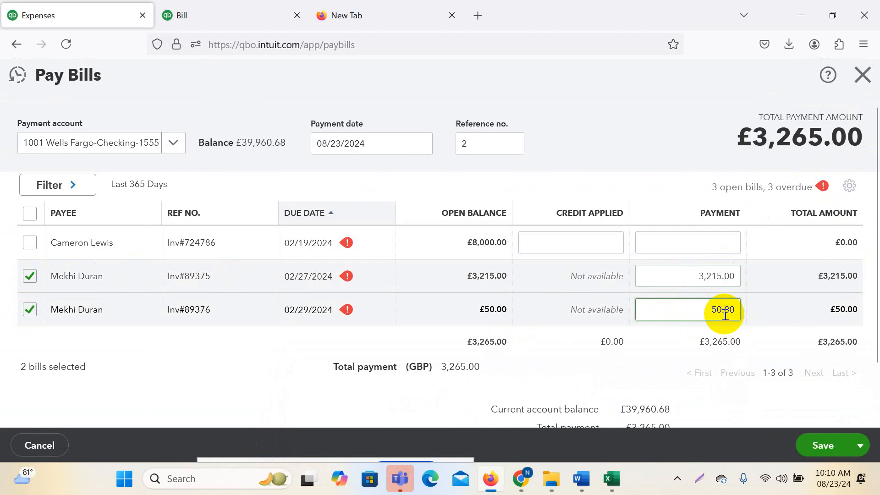
{"action": "left_click", "coordinate": [28, 276]}
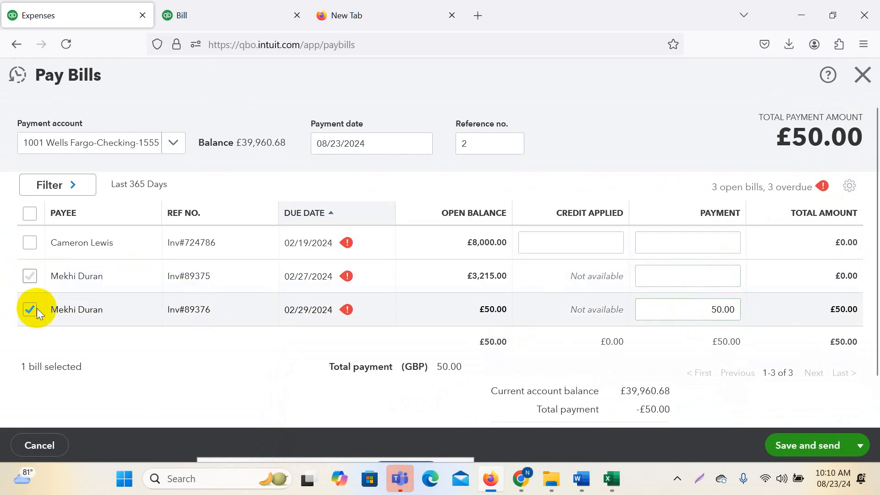
{"action": "left_click", "coordinate": [36, 309]}
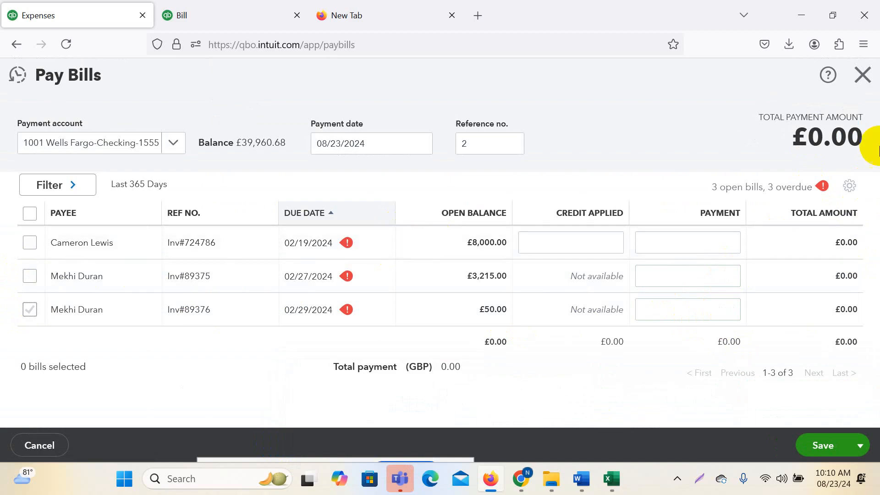
{"action": "left_click", "coordinate": [860, 81]}
{"action": "left_click", "coordinate": [523, 281]}
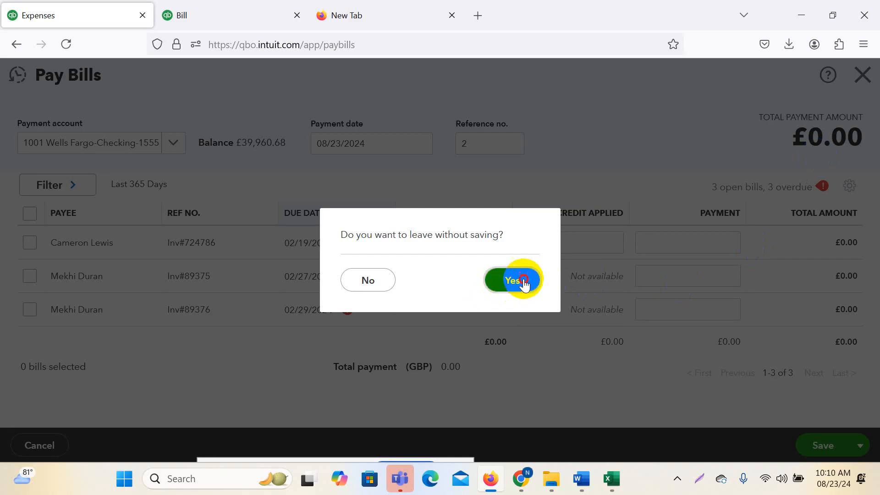
- Open the expenses list and review the listed transactions with the actions available for each bill
{"action": "mouse_move", "coordinate": [32, 339]}
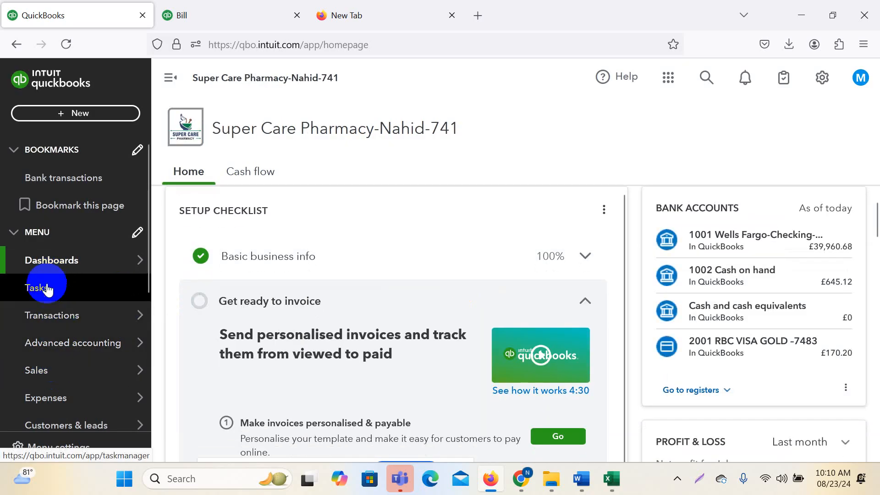
{"action": "scroll", "coordinate": [57, 351], "scroll_direction": "down", "scroll_amount": 2}
{"action": "left_click", "coordinate": [92, 329]}
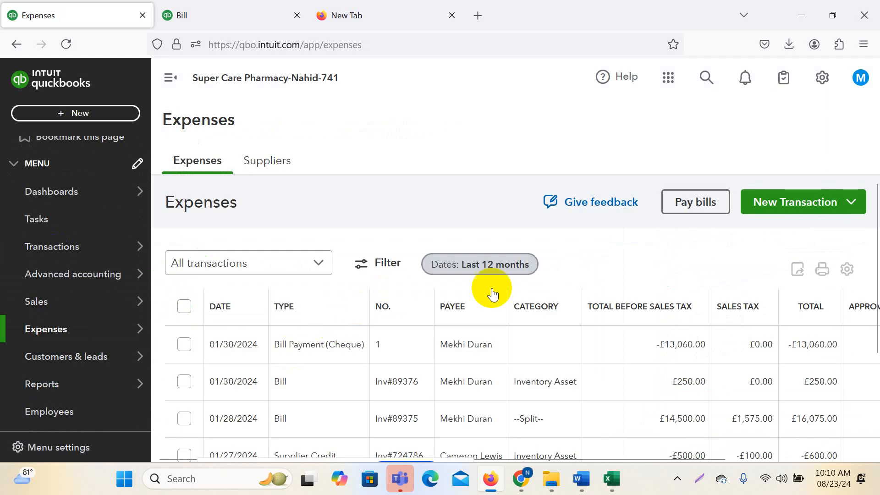
{"action": "scroll", "coordinate": [527, 303], "scroll_direction": "down", "scroll_amount": 3}
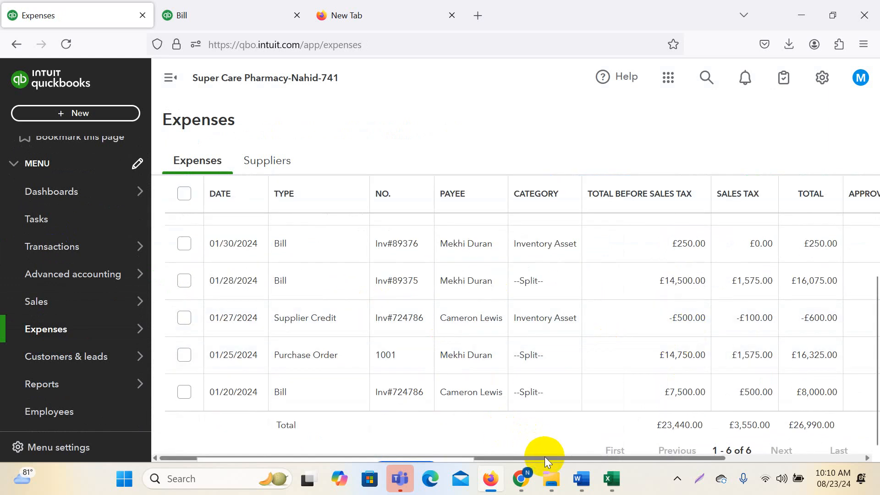
{"action": "left_click_drag", "start_coordinate": [545, 456], "coordinate": [767, 454]}
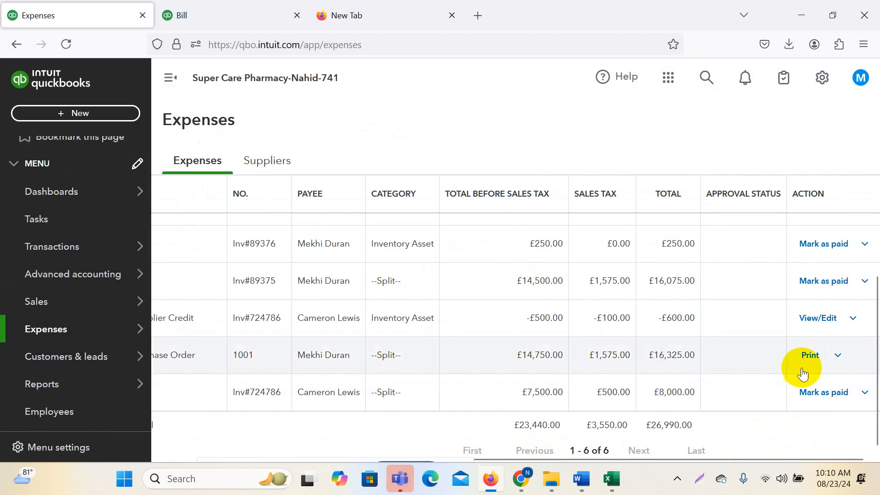
{"action": "left_click_drag", "start_coordinate": [671, 457], "coordinate": [615, 456]}
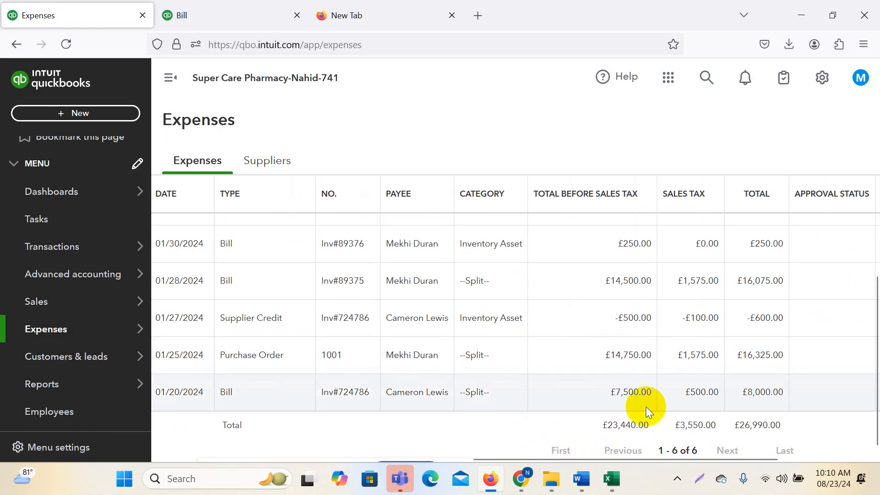
{"action": "left_click_drag", "start_coordinate": [653, 458], "coordinate": [873, 459]}
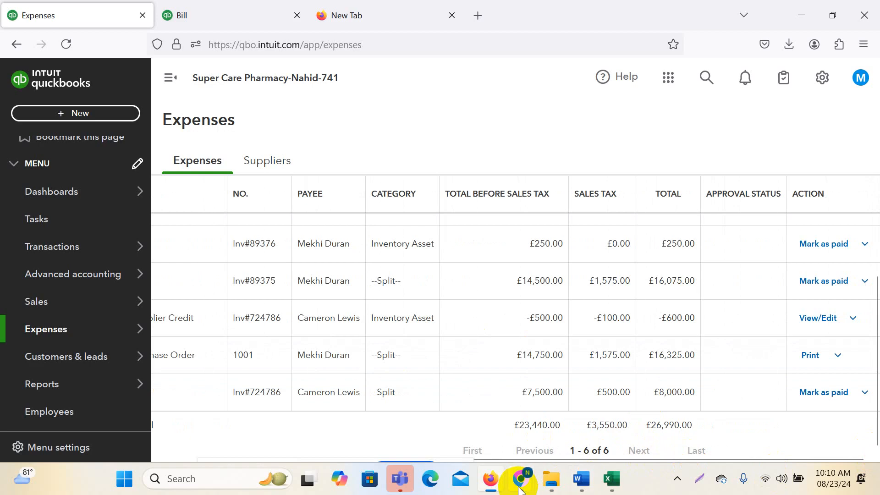
{"action": "mouse_move", "coordinate": [520, 490]}
{"action": "left_click", "coordinate": [451, 404]}
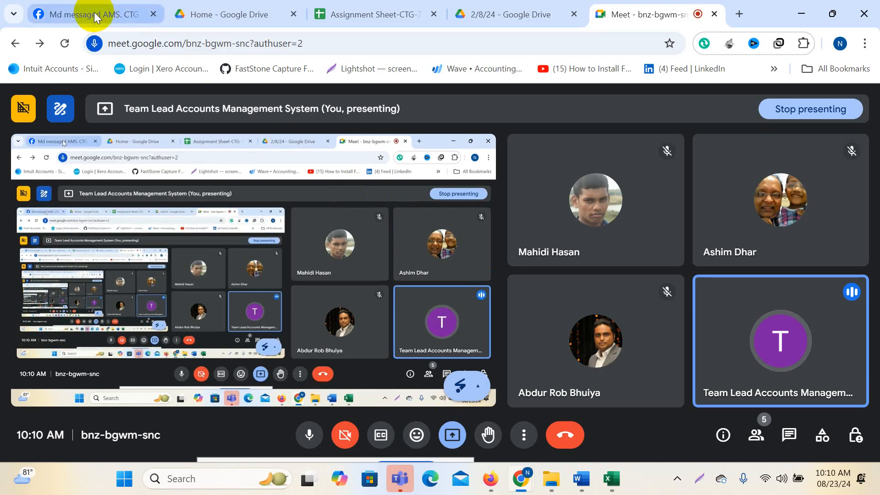
{"action": "left_click", "coordinate": [490, 479]}
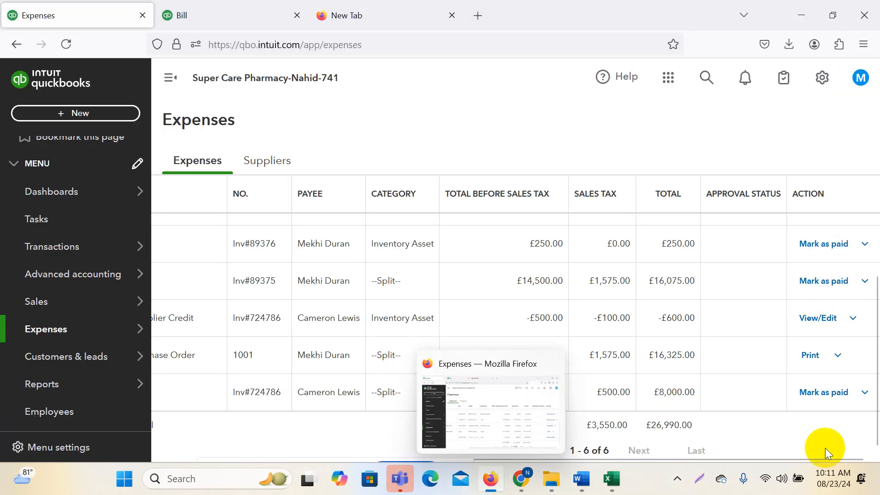
- Start a payment from the 01/28/2024 bill in the expenses list and include the outstanding bill due 02/29/2024 in it
{"action": "scroll", "coordinate": [743, 367], "scroll_direction": "up", "scroll_amount": 3}
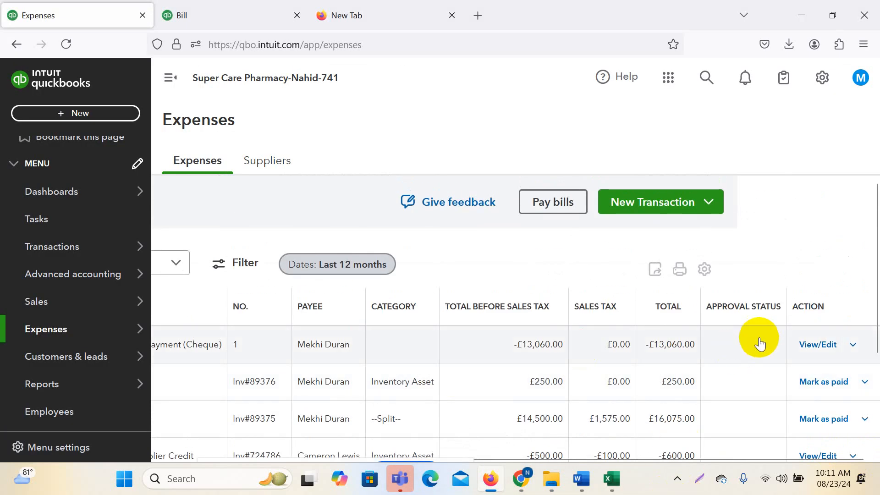
{"action": "scroll", "coordinate": [757, 339], "scroll_direction": "down", "scroll_amount": 3}
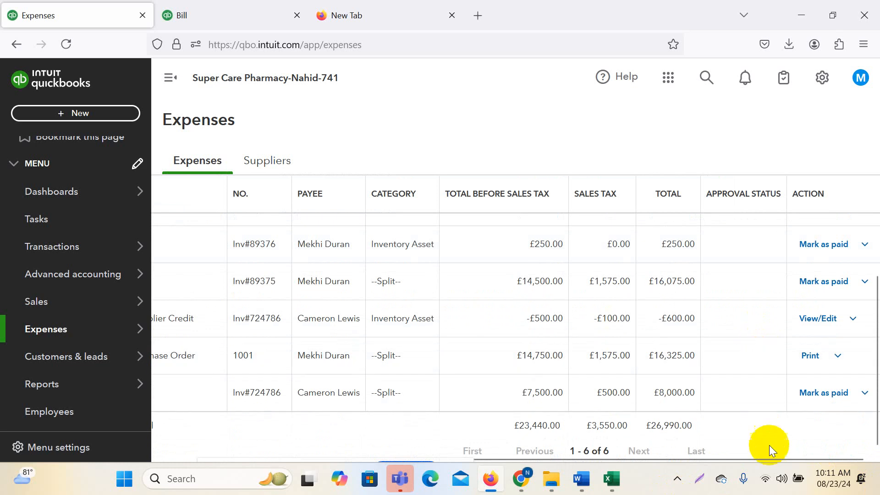
{"action": "left_click", "coordinate": [822, 284]}
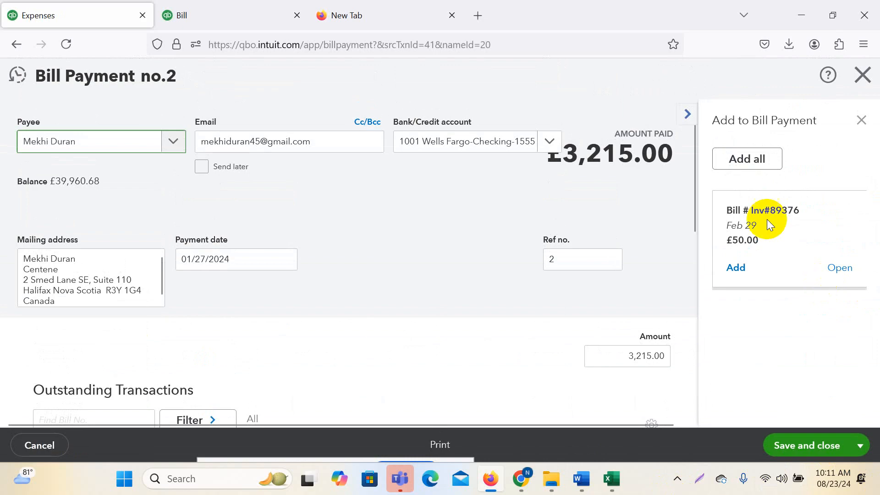
{"action": "left_click", "coordinate": [687, 114]}
{"action": "scroll", "coordinate": [479, 301], "scroll_direction": "down", "scroll_amount": 5}
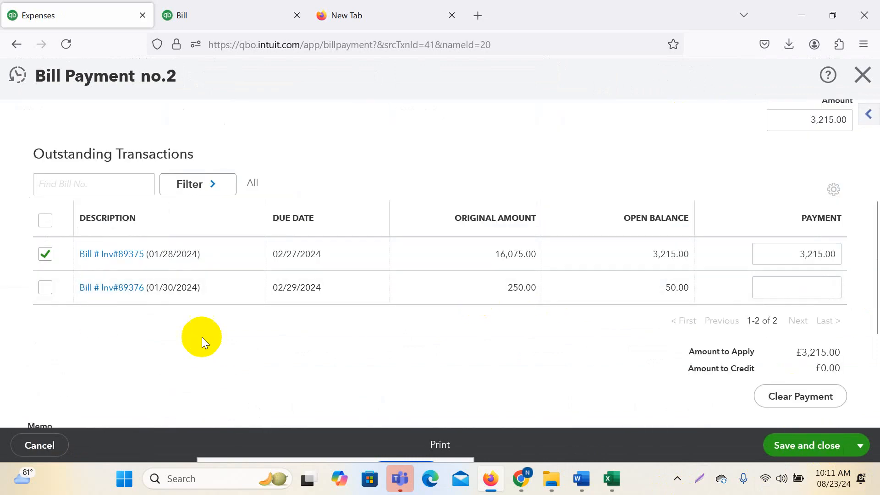
{"action": "left_click", "coordinate": [46, 288]}
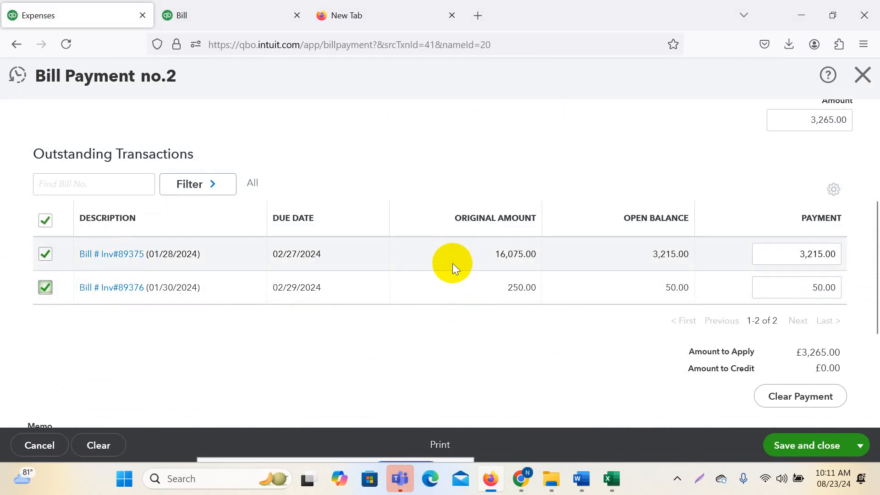
- Set the bill payment's total amount to half of the combined open balance by multiplying 3,265.00 by .50
{"action": "scroll", "coordinate": [435, 261], "scroll_direction": "up", "scroll_amount": 3}
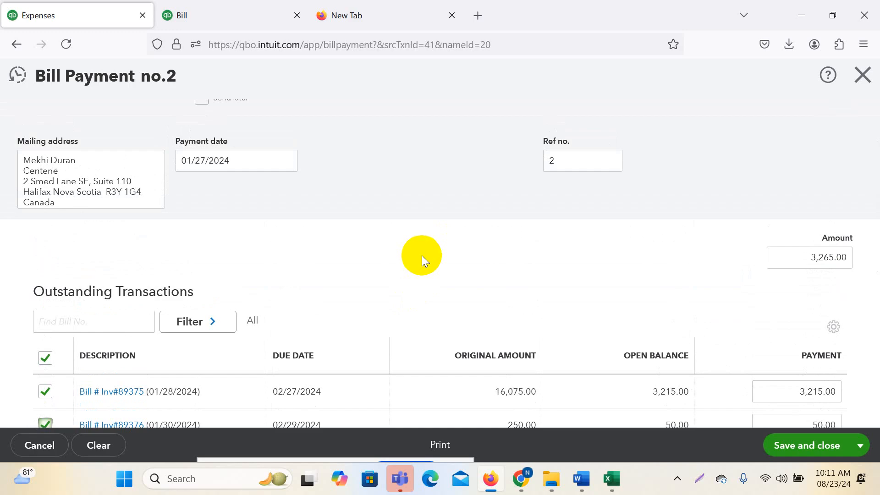
{"action": "scroll", "coordinate": [115, 321], "scroll_direction": "down", "scroll_amount": 5}
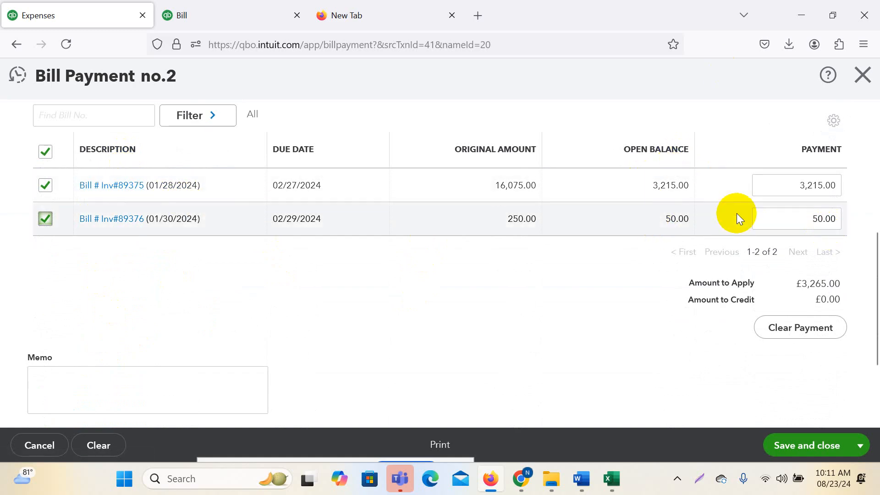
{"action": "scroll", "coordinate": [846, 269], "scroll_direction": "up", "scroll_amount": 6}
{"action": "scroll", "coordinate": [802, 297], "scroll_direction": "down", "scroll_amount": 5}
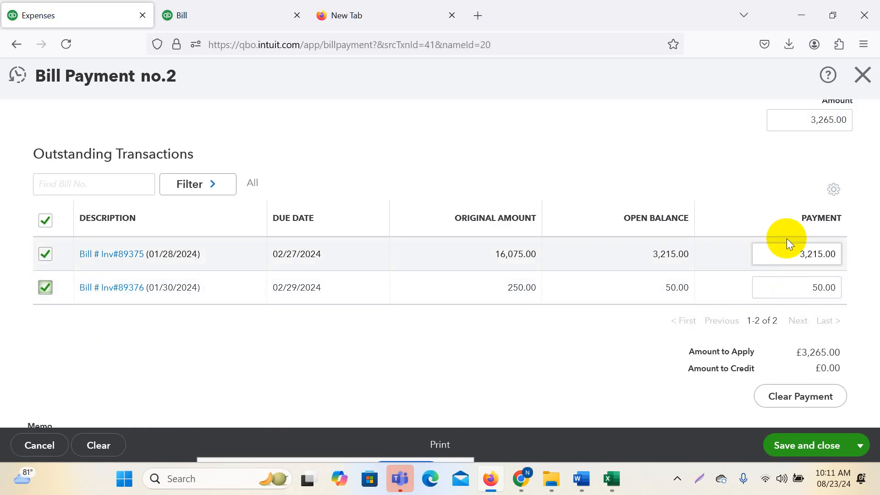
{"action": "scroll", "coordinate": [826, 163], "scroll_direction": "up", "scroll_amount": 3}
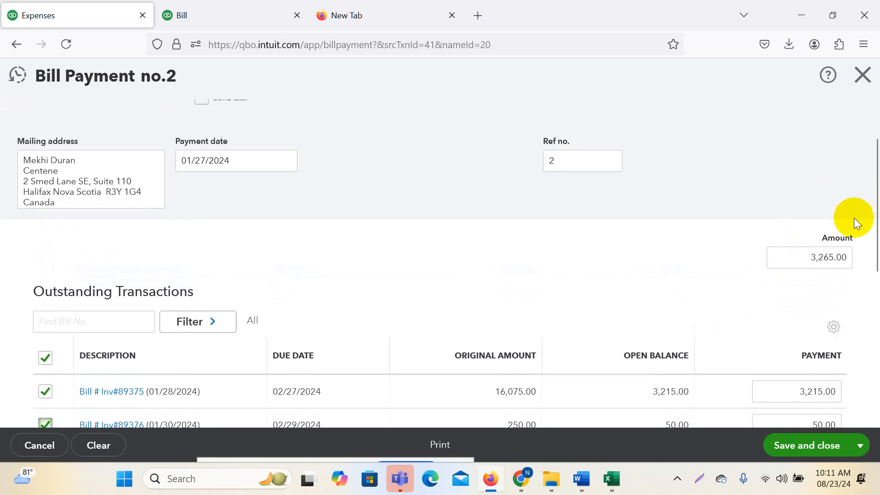
{"action": "left_click", "coordinate": [843, 255]}
{"action": "left_click", "coordinate": [852, 259]}
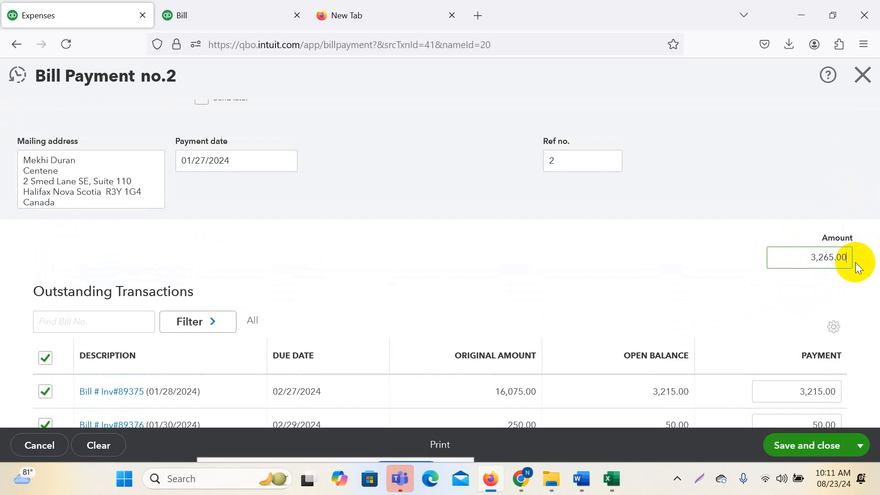
{"action": "scroll", "coordinate": [688, 262], "scroll_direction": "down", "scroll_amount": 4}
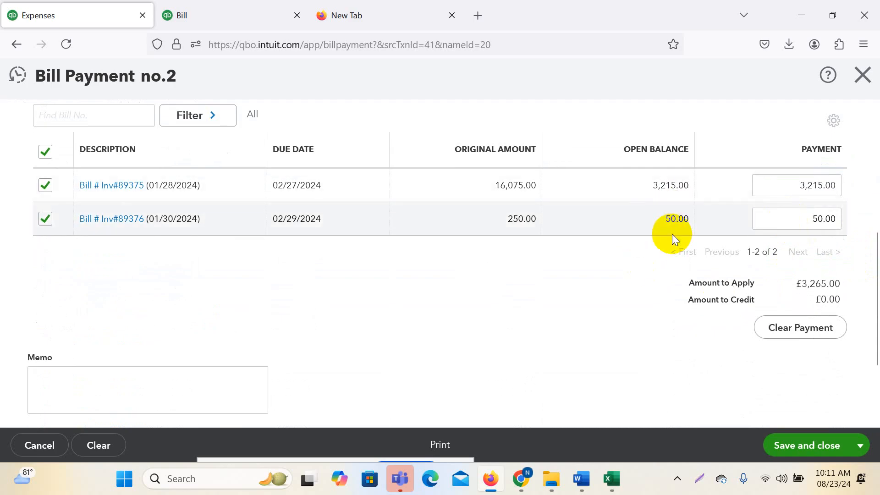
{"action": "scroll", "coordinate": [826, 271], "scroll_direction": "up", "scroll_amount": 5}
{"action": "left_click", "coordinate": [854, 321]}
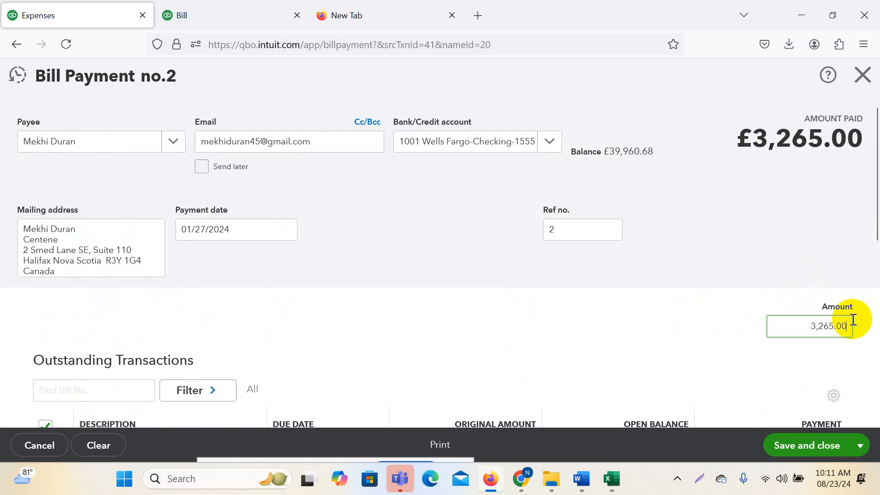
{"action": "type", "text": "*"}
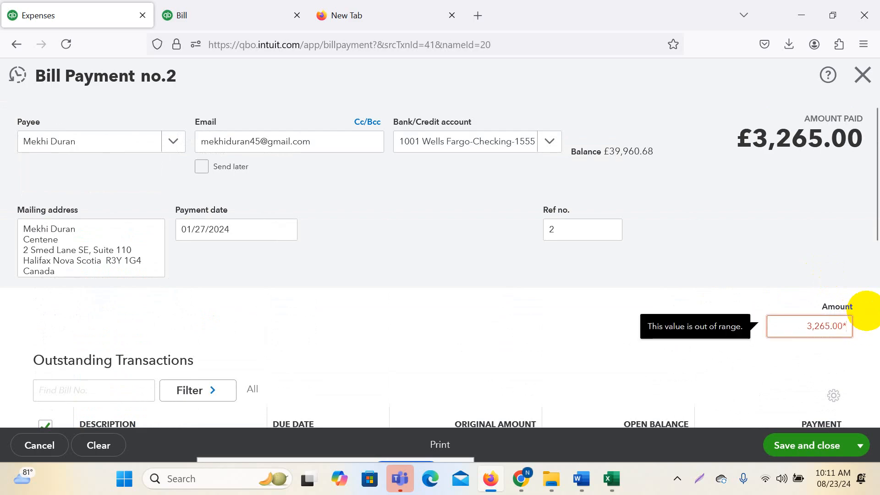
{"action": "type", "text": ".50"}
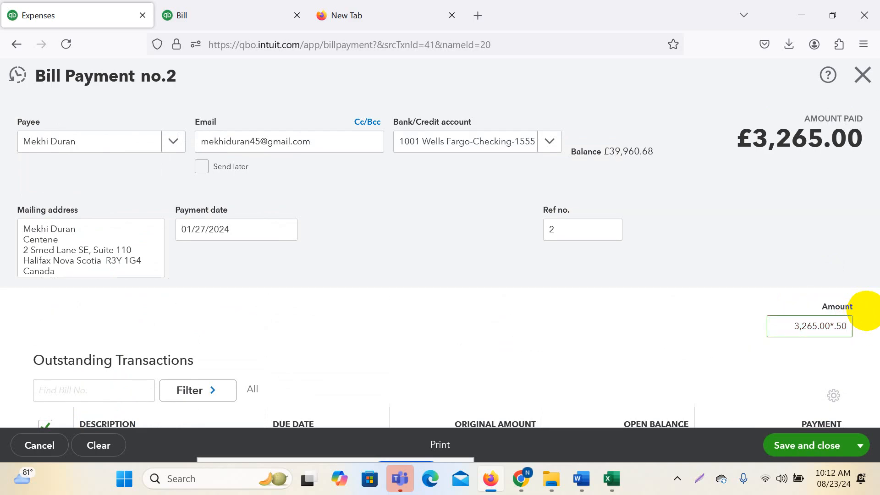
{"action": "left_click", "coordinate": [691, 300]}
{"action": "scroll", "coordinate": [691, 300], "scroll_direction": "down", "scroll_amount": 6}
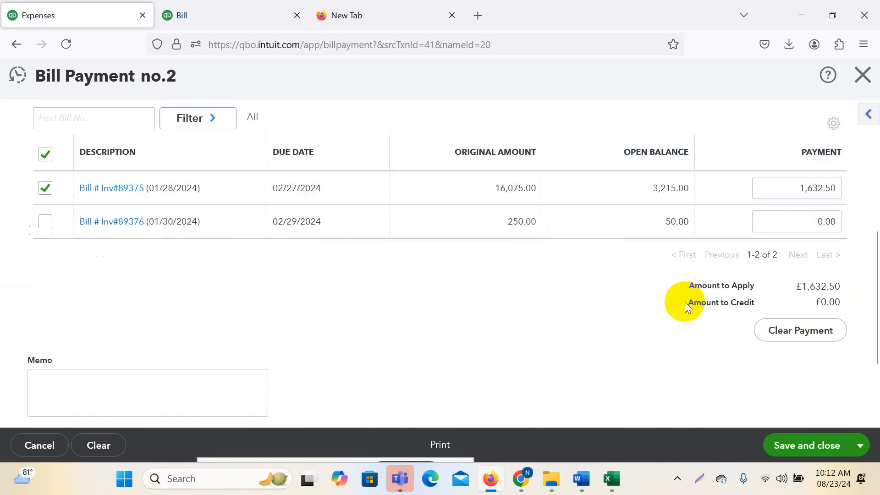
- Include the 01/30/2024 bill in the payment again, paying 50.00 on it
{"action": "scroll", "coordinate": [785, 340], "scroll_direction": "up", "scroll_amount": 2}
{"action": "scroll", "coordinate": [678, 224], "scroll_direction": "up", "scroll_amount": 2}
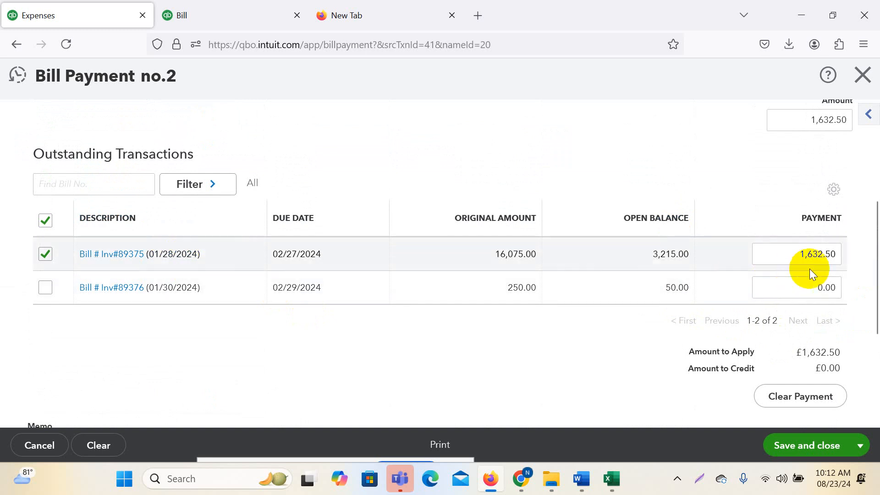
{"action": "left_click_drag", "start_coordinate": [790, 254], "coordinate": [832, 253]}
{"action": "scroll", "coordinate": [835, 268], "scroll_direction": "up", "scroll_amount": 2}
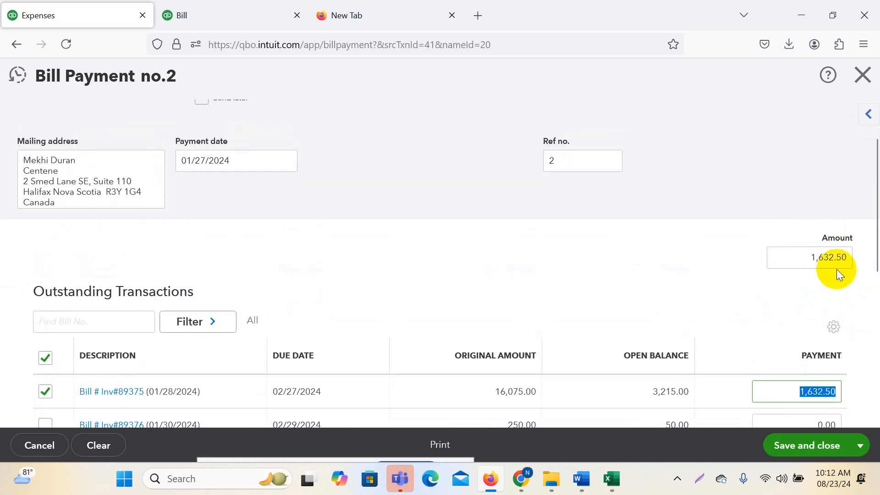
{"action": "scroll", "coordinate": [839, 275], "scroll_direction": "down", "scroll_amount": 4}
{"action": "left_click", "coordinate": [835, 218]}
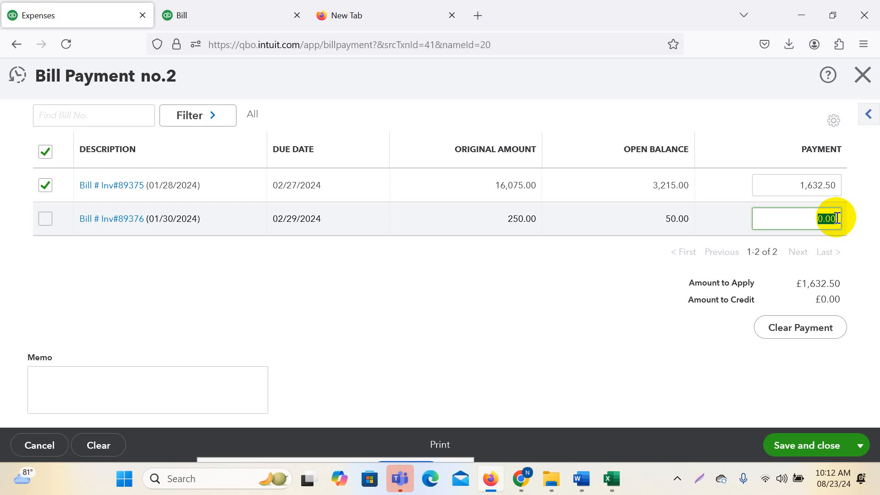
{"action": "scroll", "coordinate": [849, 250], "scroll_direction": "up", "scroll_amount": 3}
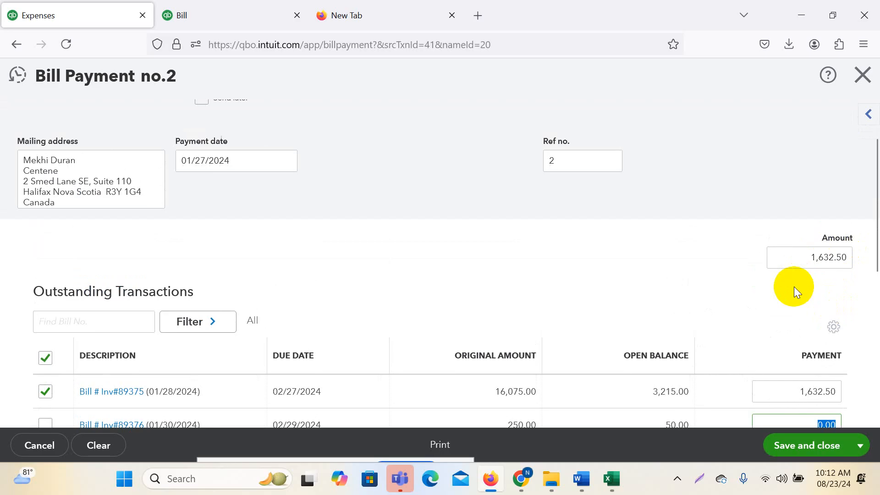
{"action": "scroll", "coordinate": [794, 285], "scroll_direction": "down", "scroll_amount": 1}
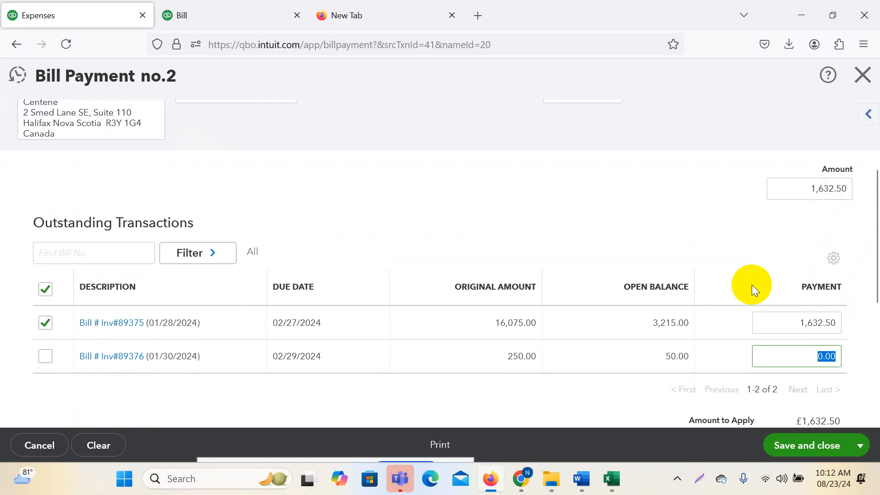
{"action": "scroll", "coordinate": [727, 277], "scroll_direction": "down", "scroll_amount": 1}
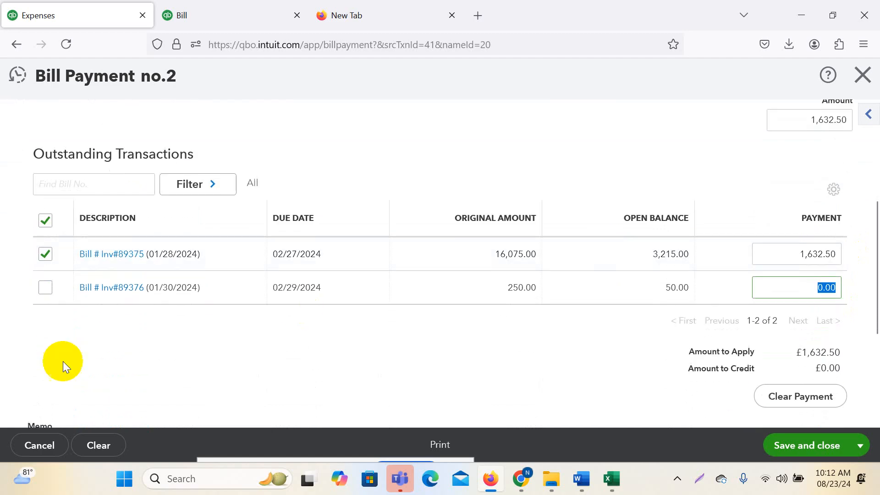
{"action": "left_click", "coordinate": [46, 288]}
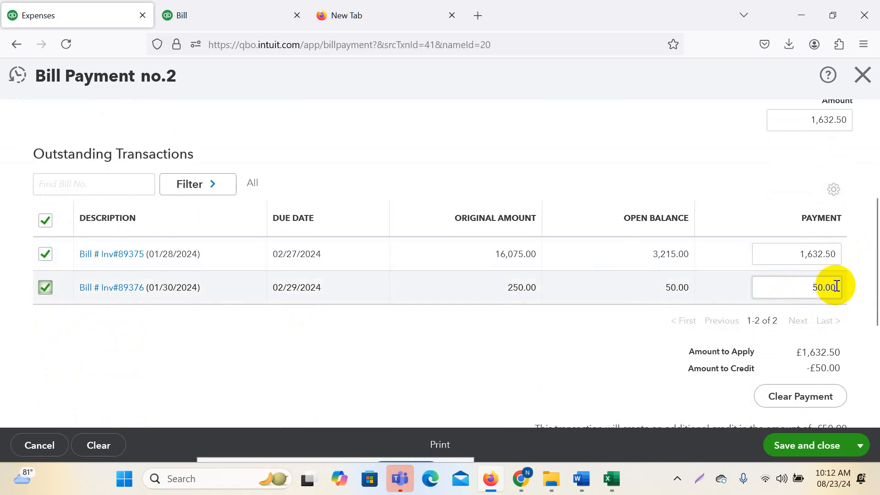
- Set the payment for the 01/28/2024 bill to 1,582.50
{"action": "left_click_drag", "start_coordinate": [786, 255], "coordinate": [855, 253]}
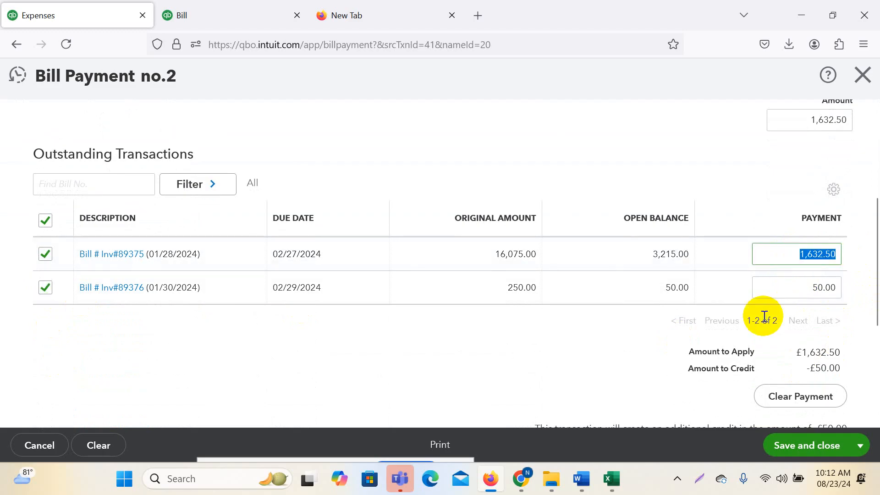
{"action": "scroll", "coordinate": [805, 295], "scroll_direction": "up", "scroll_amount": 2}
{"action": "scroll", "coordinate": [807, 296], "scroll_direction": "down", "scroll_amount": 2}
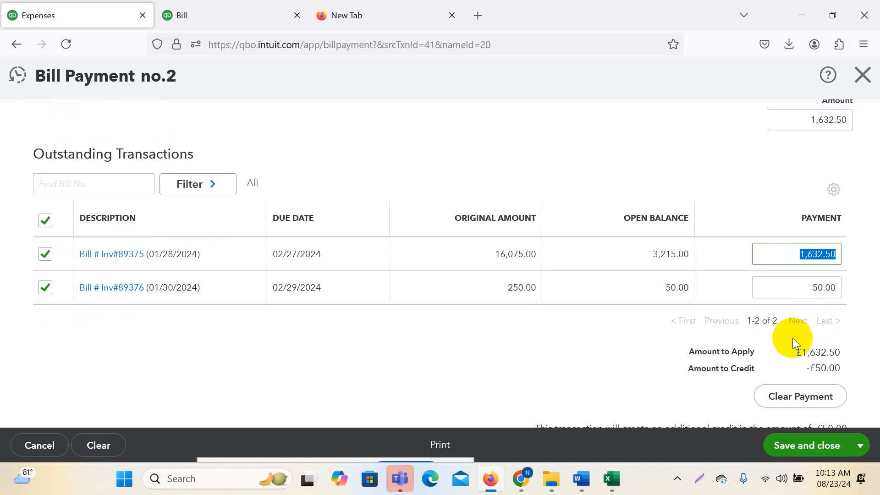
{"action": "type", "text": "158"}
{"action": "left_click", "coordinate": [635, 152]}
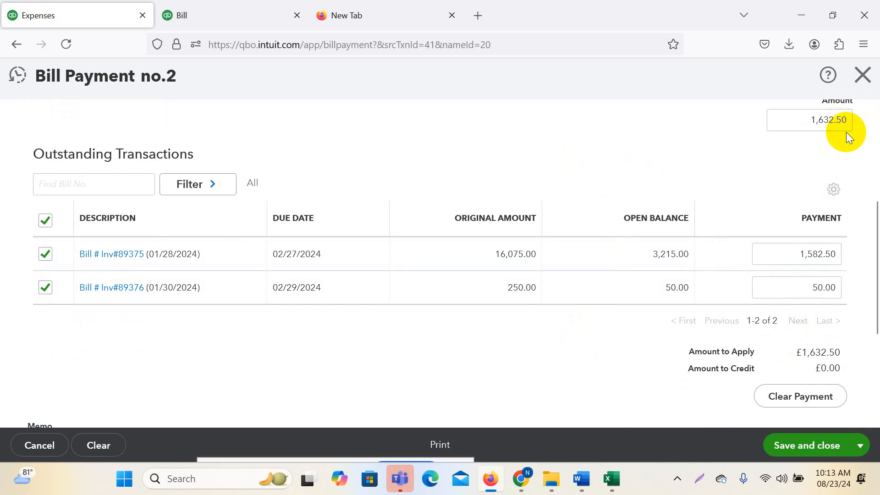
- Check the amounts applied to both bills against the payment total, and save and close the bill payment
{"action": "scroll", "coordinate": [706, 183], "scroll_direction": "up", "scroll_amount": 3}
{"action": "scroll", "coordinate": [706, 185], "scroll_direction": "down", "scroll_amount": 5}
{"action": "scroll", "coordinate": [635, 288], "scroll_direction": "up", "scroll_amount": 2}
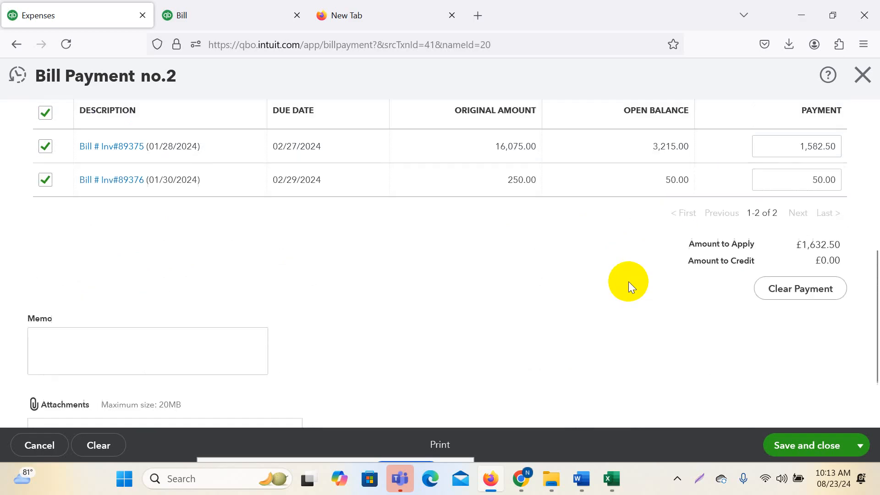
{"action": "scroll", "coordinate": [656, 277], "scroll_direction": "up", "scroll_amount": 3}
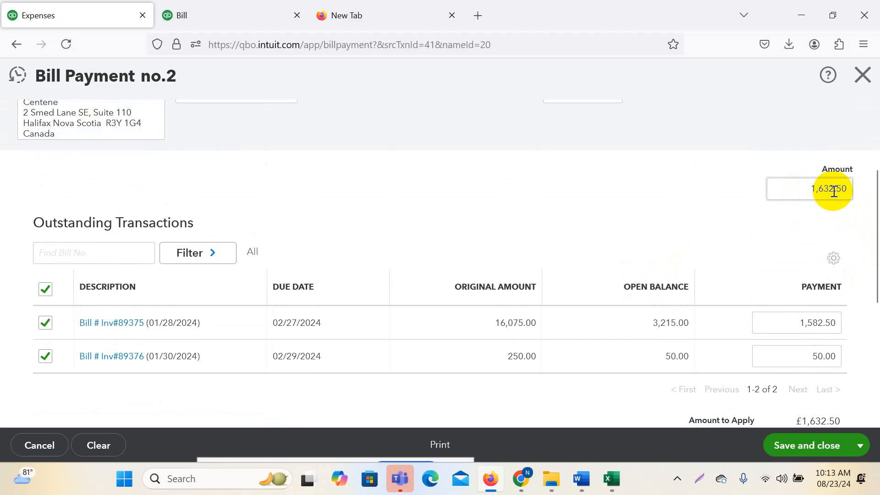
{"action": "scroll", "coordinate": [414, 304], "scroll_direction": "down", "scroll_amount": 2}
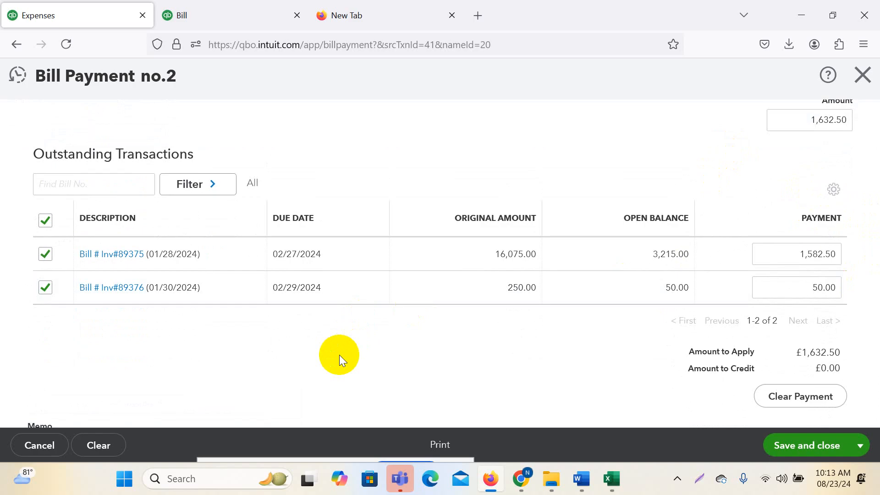
{"action": "scroll", "coordinate": [448, 409], "scroll_direction": "down", "scroll_amount": 2}
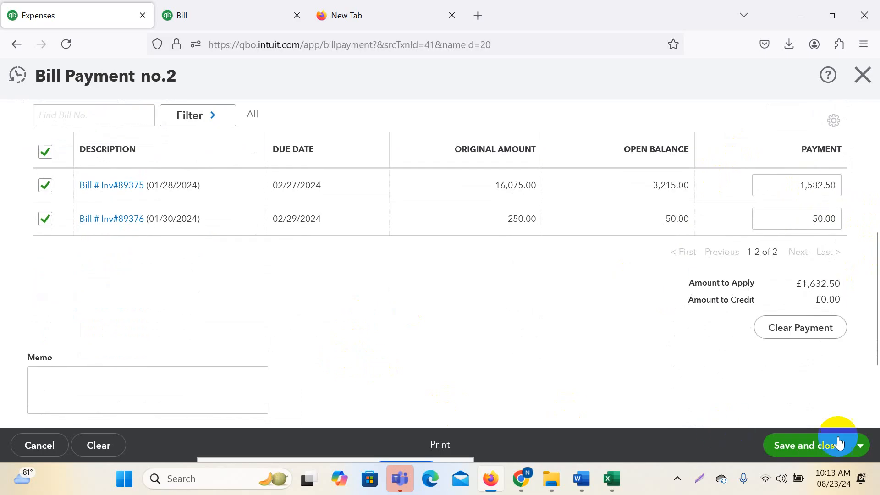
{"action": "left_click", "coordinate": [816, 459]}
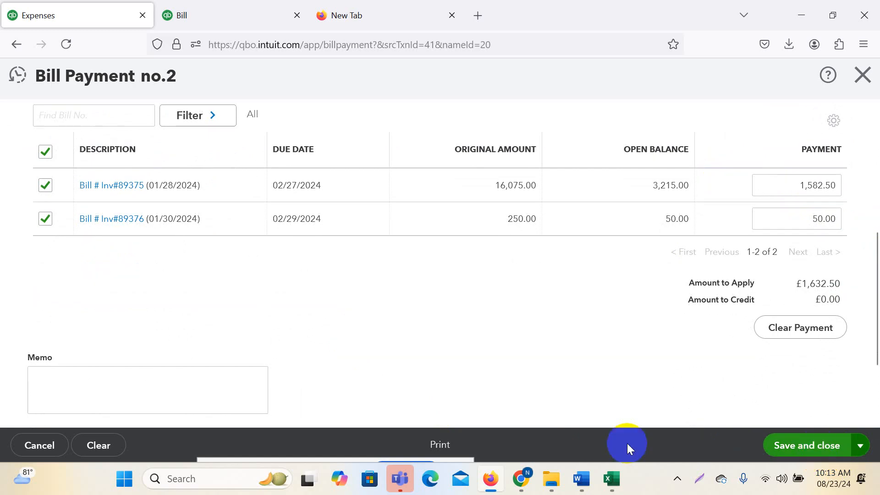
- Review the expenses list and open a new payment for the 01/28/2024 bill
{"action": "scroll", "coordinate": [537, 338], "scroll_direction": "down", "scroll_amount": 3}
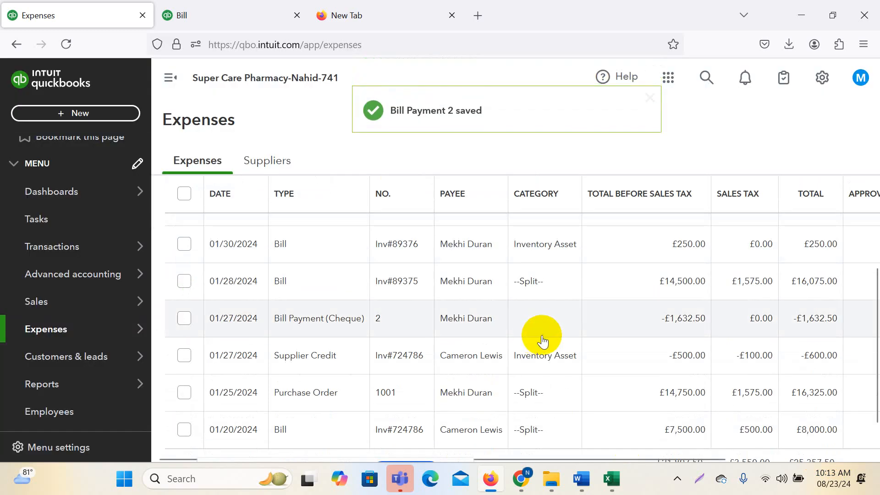
{"action": "scroll", "coordinate": [463, 353], "scroll_direction": "down", "scroll_amount": 1}
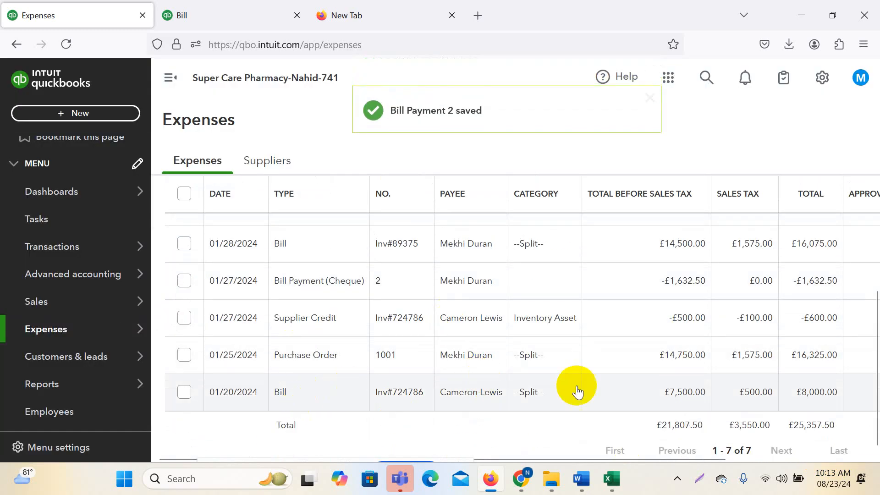
{"action": "scroll", "coordinate": [534, 348], "scroll_direction": "up", "scroll_amount": 2}
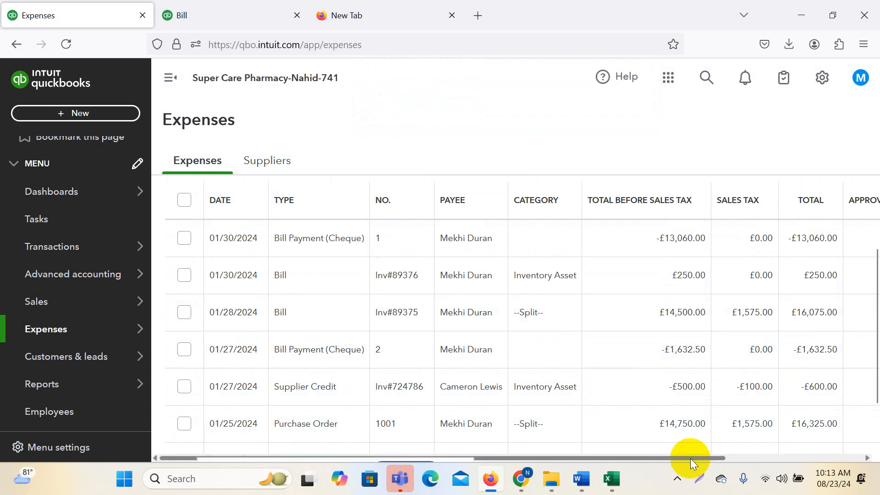
{"action": "left_click_drag", "start_coordinate": [690, 459], "coordinate": [855, 456]}
{"action": "left_click", "coordinate": [821, 312]}
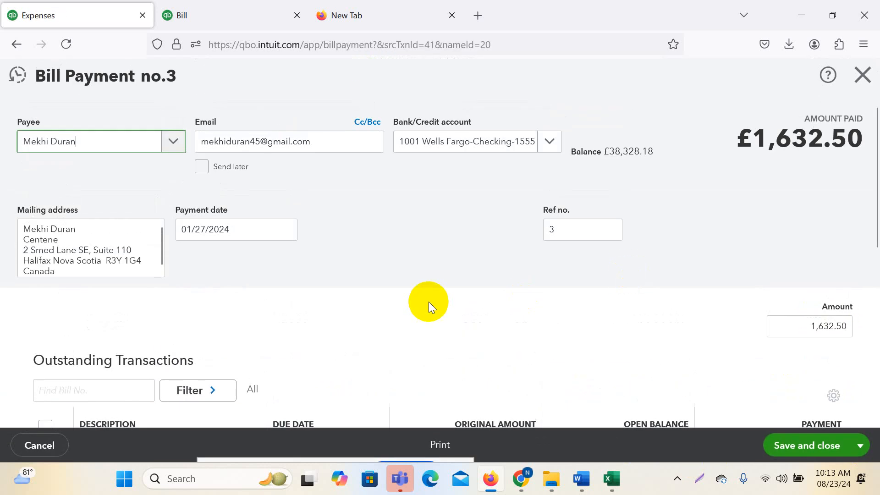
- Review the remaining balance, bank account and amount on the new bill payment, and close it without saving to return to the expenses list
{"action": "scroll", "coordinate": [517, 311], "scroll_direction": "down", "scroll_amount": 4}
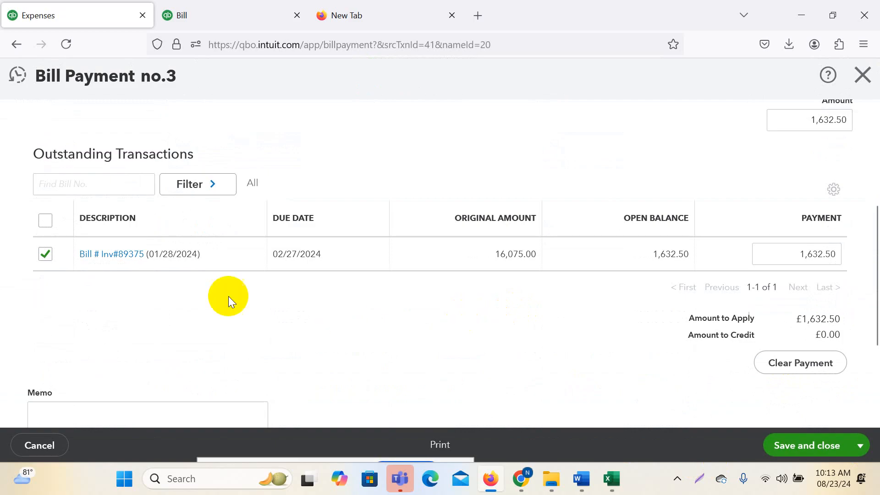
{"action": "scroll", "coordinate": [638, 302], "scroll_direction": "down", "scroll_amount": 3}
{"action": "scroll", "coordinate": [700, 305], "scroll_direction": "up", "scroll_amount": 5}
{"action": "scroll", "coordinate": [702, 306], "scroll_direction": "down", "scroll_amount": 3}
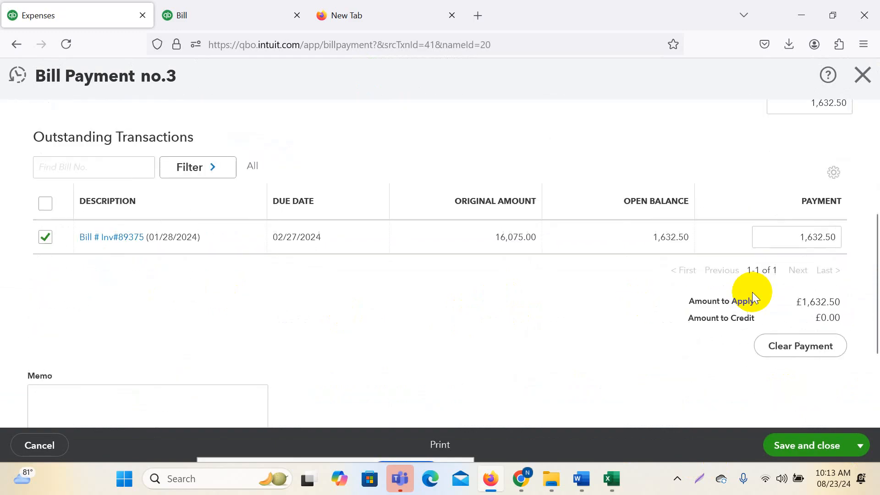
{"action": "right_click", "coordinate": [758, 263]}
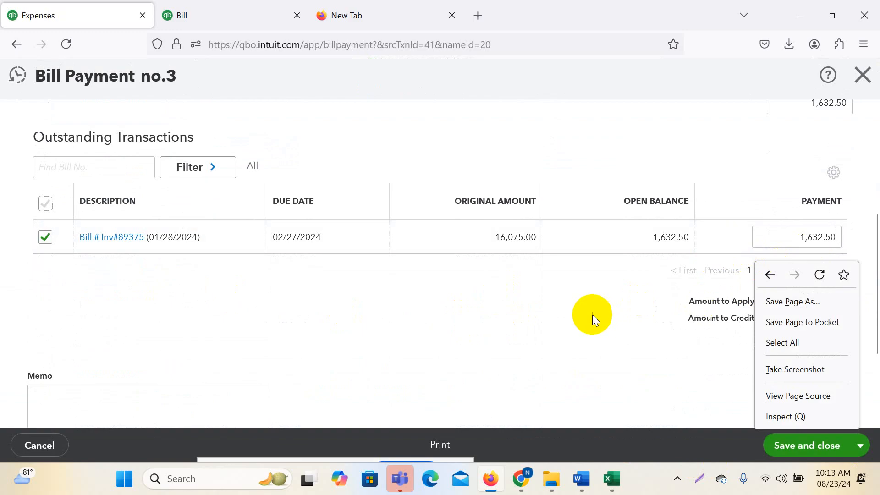
{"action": "scroll", "coordinate": [578, 311], "scroll_direction": "up", "scroll_amount": 5}
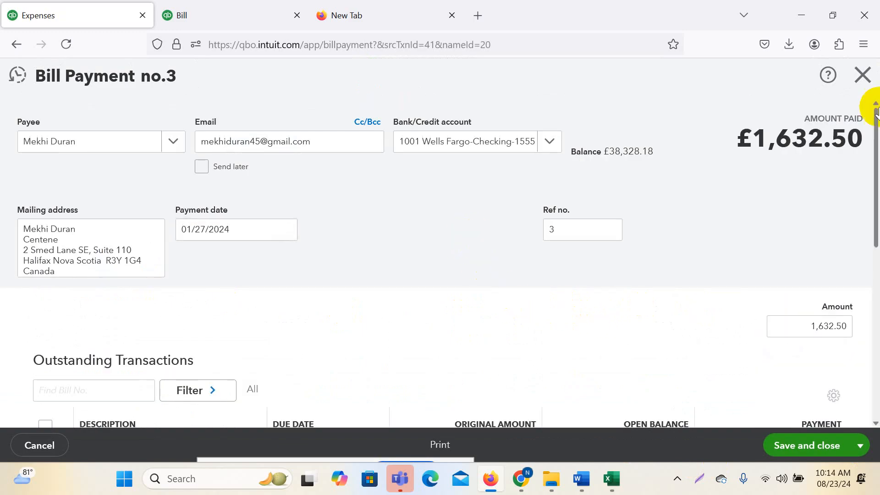
{"action": "left_click", "coordinate": [863, 75]}
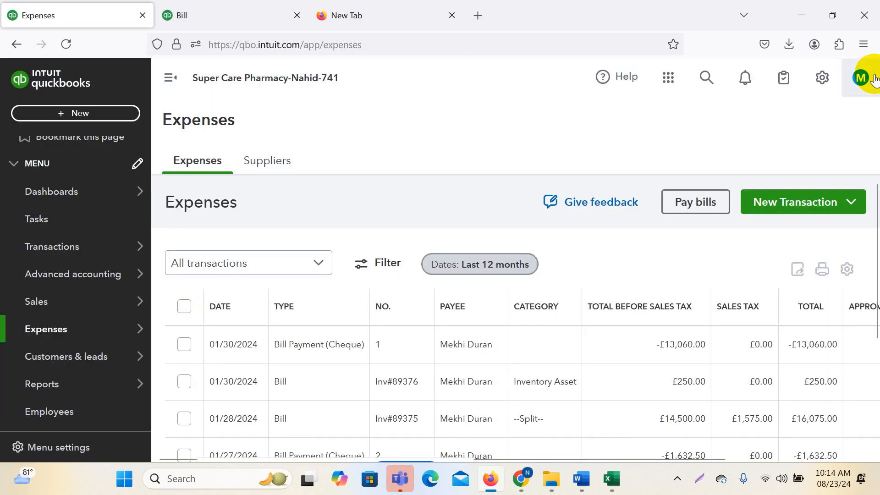
{"action": "scroll", "coordinate": [704, 192], "scroll_direction": "down", "scroll_amount": 2}
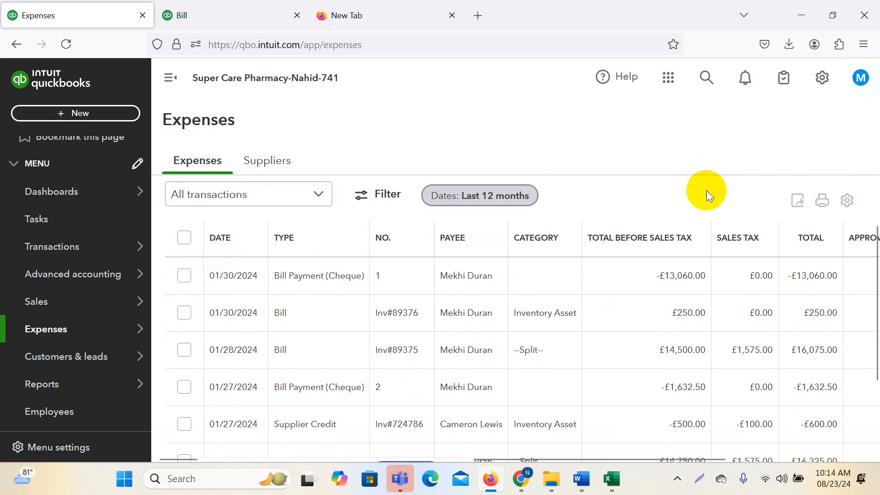
{"action": "left_click", "coordinate": [71, 114]}
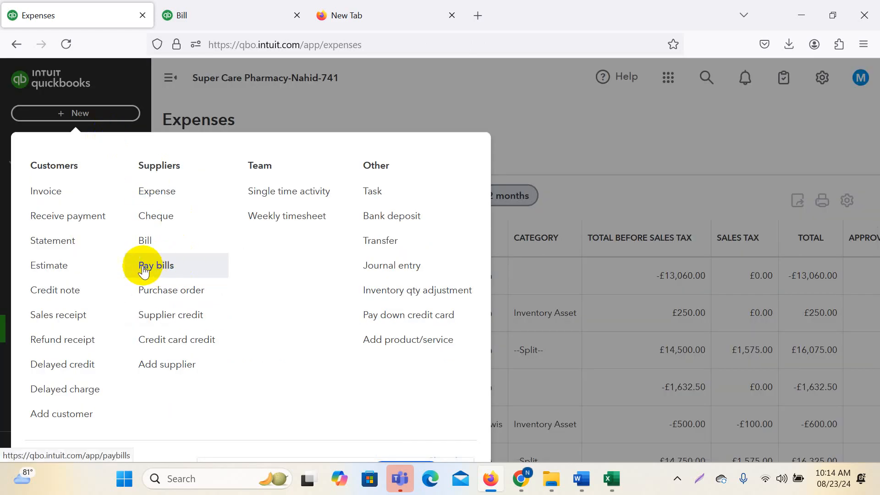
{"action": "left_click", "coordinate": [603, 143]}
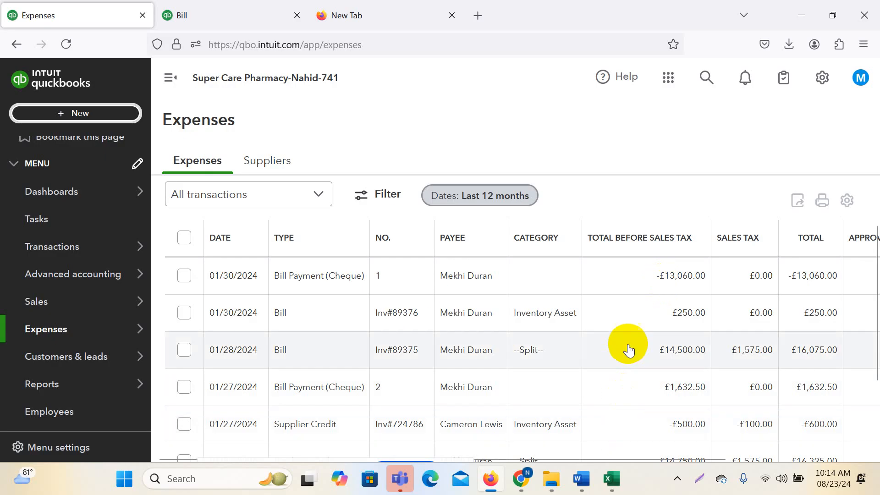
{"action": "scroll", "coordinate": [631, 444], "scroll_direction": "down", "scroll_amount": 3}
{"action": "left_click_drag", "start_coordinate": [639, 460], "coordinate": [846, 466]}
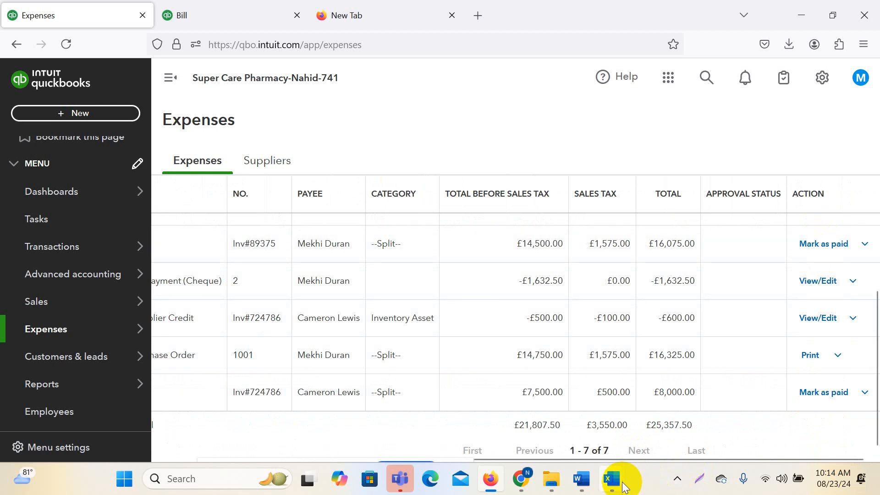
- Switch to the Supplier Bill assignment workbook in Excel and check the payment dates, percentages, method and banks for the 20-Jan-2024 bill
{"action": "mouse_move", "coordinate": [632, 478]}
{"action": "left_click", "coordinate": [786, 412]}
{"action": "left_click", "coordinate": [589, 308]}
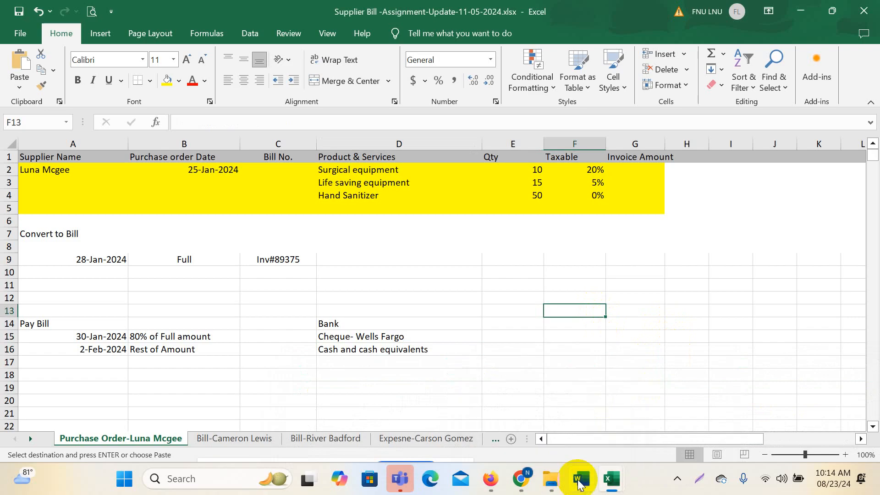
{"action": "mouse_move", "coordinate": [609, 482]}
{"action": "left_click", "coordinate": [754, 426]}
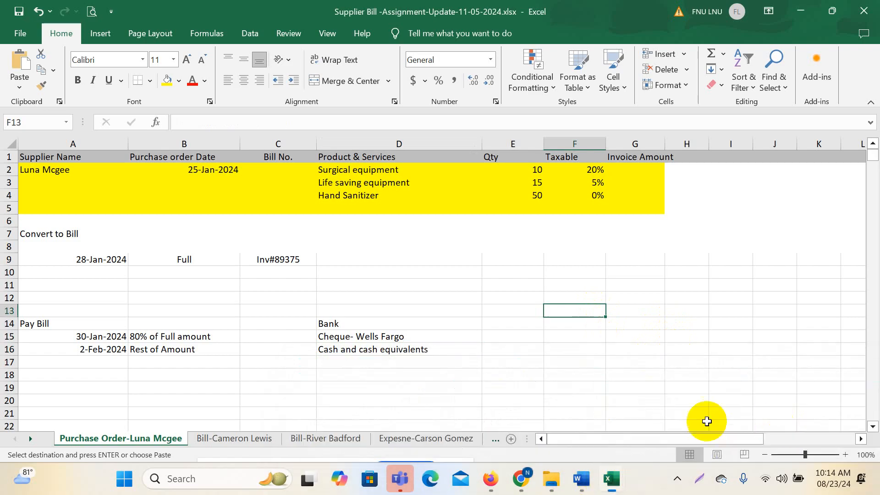
{"action": "left_click", "coordinate": [234, 439]}
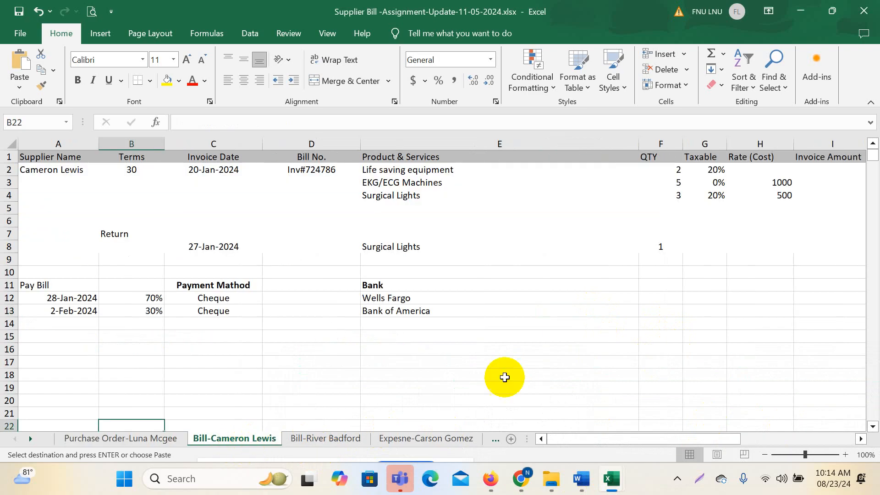
{"action": "left_click", "coordinate": [585, 322]}
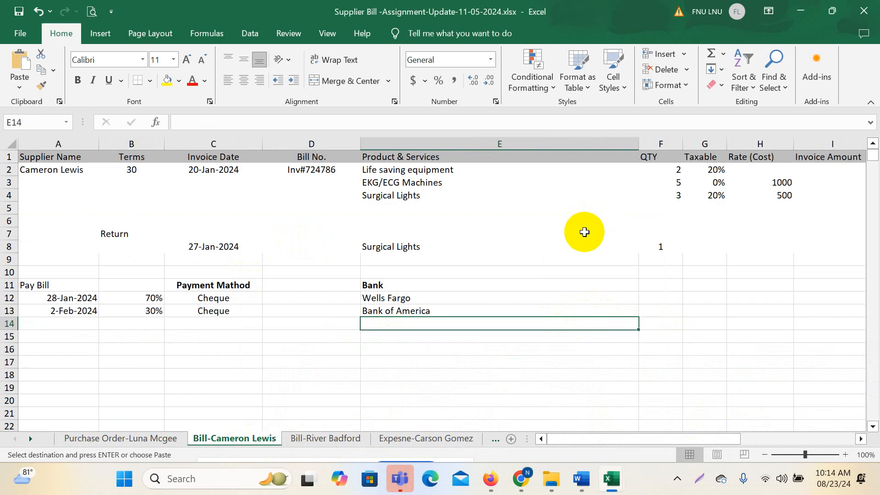
{"action": "left_click", "coordinate": [212, 299]}
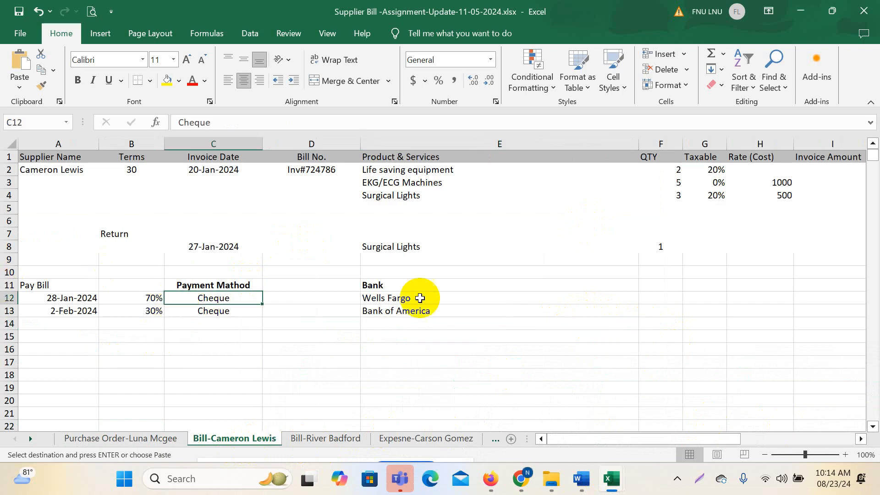
{"action": "left_click", "coordinate": [380, 309]}
{"action": "left_click", "coordinate": [383, 297]}
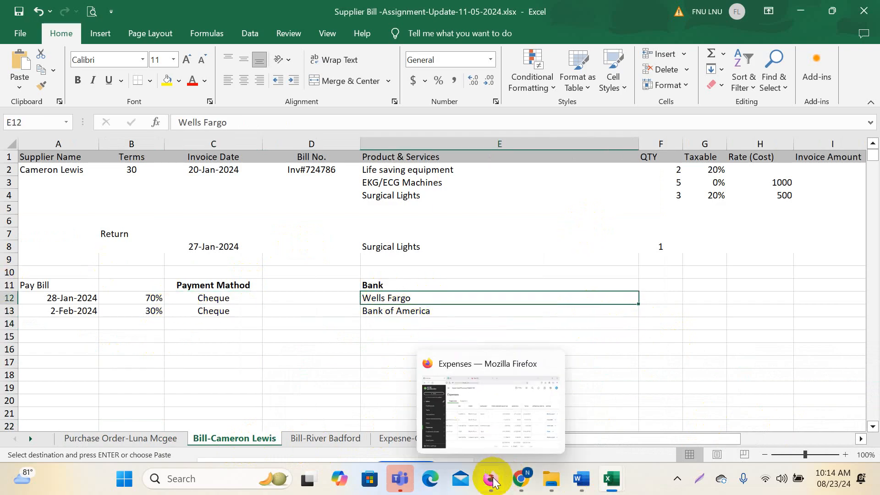
- Return to QuickBooks Online and open a new bill payment for the 01/20/2024 bill from the expenses list
{"action": "mouse_move", "coordinate": [522, 478]}
{"action": "left_click", "coordinate": [491, 479]}
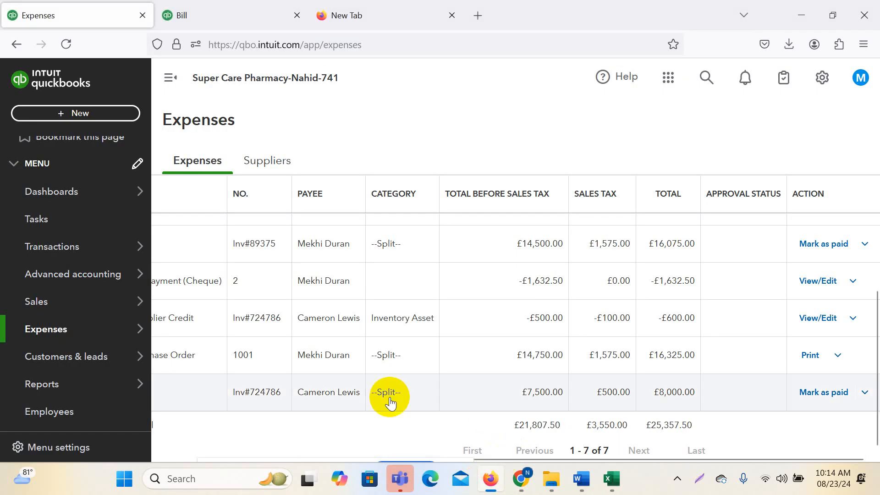
{"action": "left_click_drag", "start_coordinate": [484, 457], "coordinate": [208, 453]}
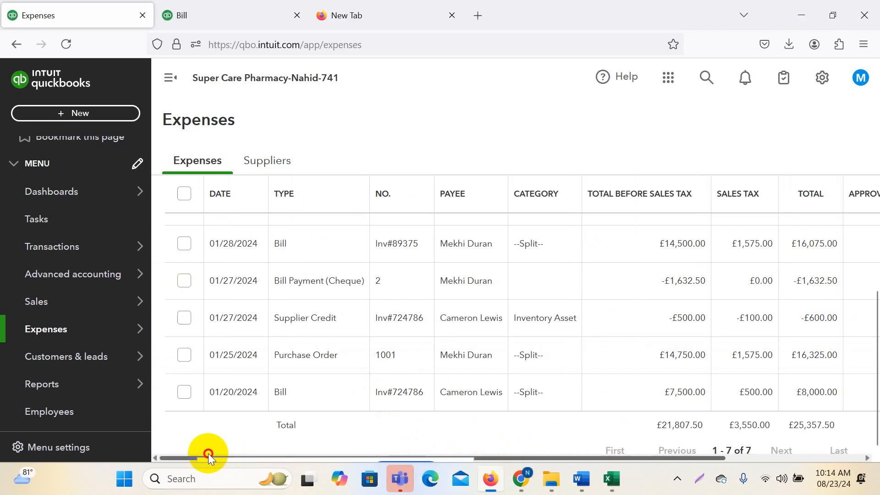
{"action": "scroll", "coordinate": [338, 379], "scroll_direction": "up", "scroll_amount": 4}
{"action": "scroll", "coordinate": [521, 350], "scroll_direction": "down", "scroll_amount": 4}
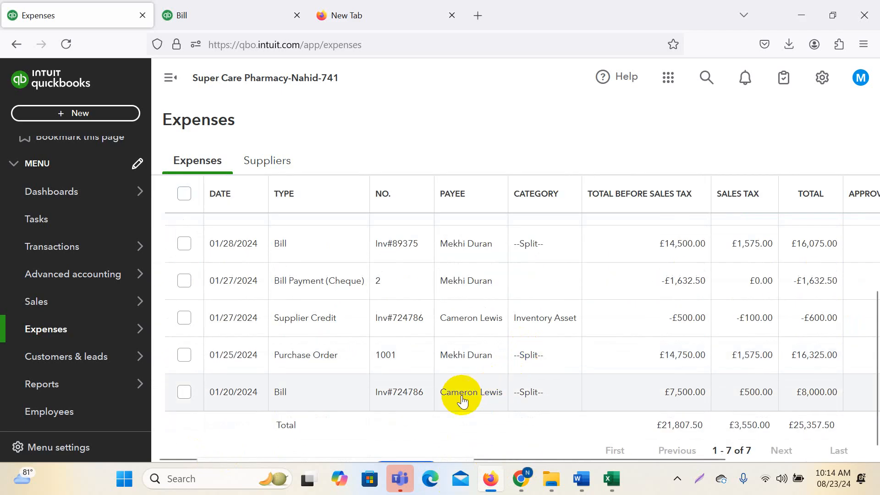
{"action": "left_click_drag", "start_coordinate": [499, 460], "coordinate": [867, 447]}
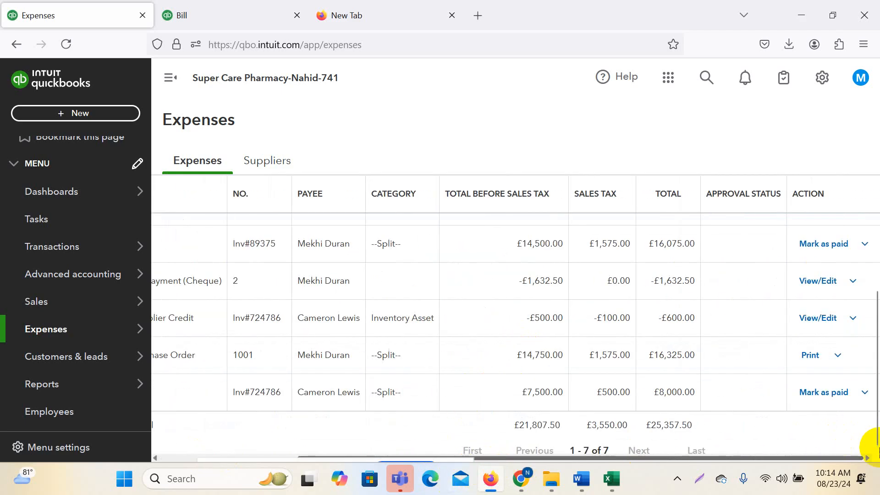
{"action": "left_click", "coordinate": [816, 393]}
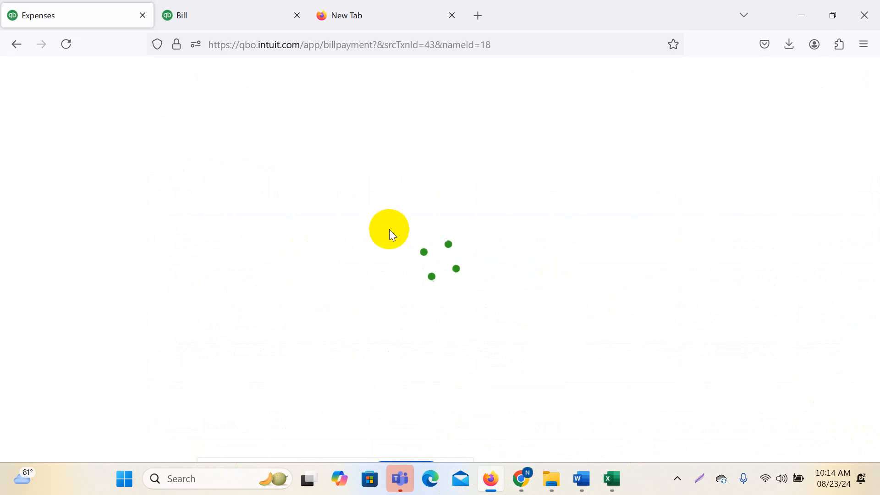
- Examine the outstanding bill, the supplier credit and the payment total on the new bill payment
{"action": "scroll", "coordinate": [429, 275], "scroll_direction": "down", "scroll_amount": 5}
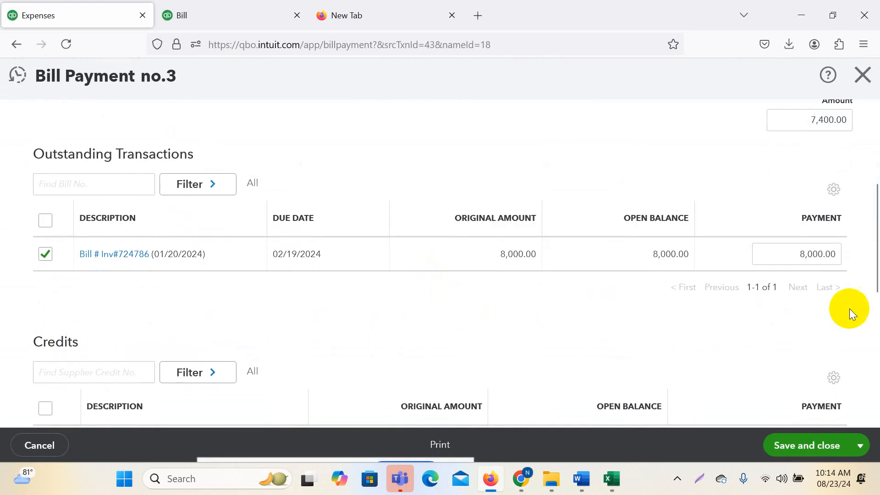
{"action": "scroll", "coordinate": [810, 263], "scroll_direction": "up", "scroll_amount": 3}
{"action": "scroll", "coordinate": [820, 287], "scroll_direction": "down", "scroll_amount": 7}
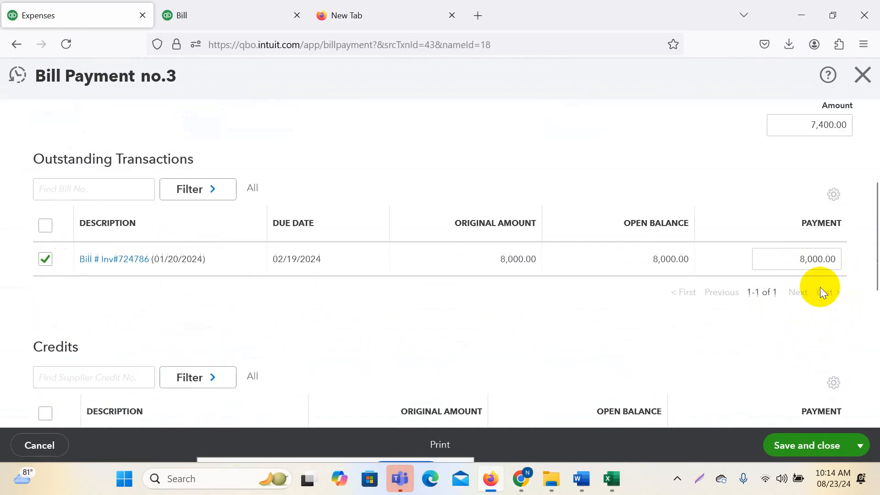
{"action": "scroll", "coordinate": [791, 304], "scroll_direction": "down", "scroll_amount": 3}
{"action": "scroll", "coordinate": [817, 279], "scroll_direction": "up", "scroll_amount": 3}
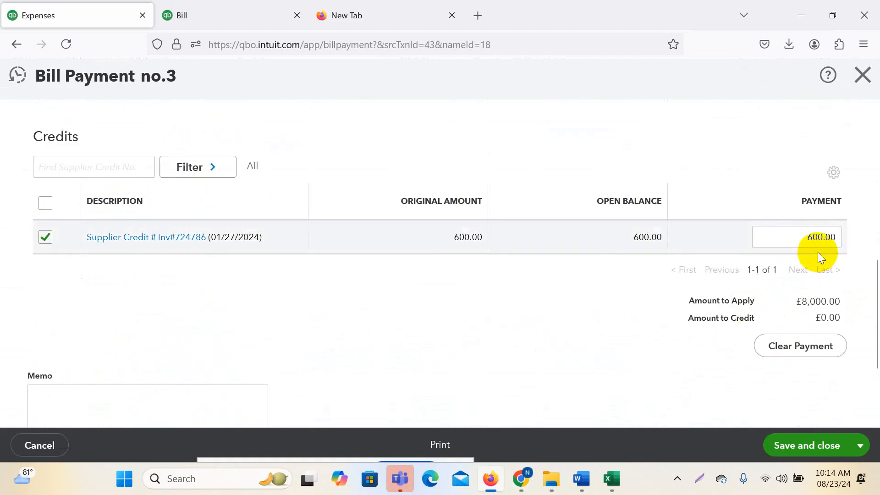
{"action": "scroll", "coordinate": [819, 254], "scroll_direction": "up", "scroll_amount": 1}
{"action": "scroll", "coordinate": [779, 243], "scroll_direction": "up", "scroll_amount": 1}
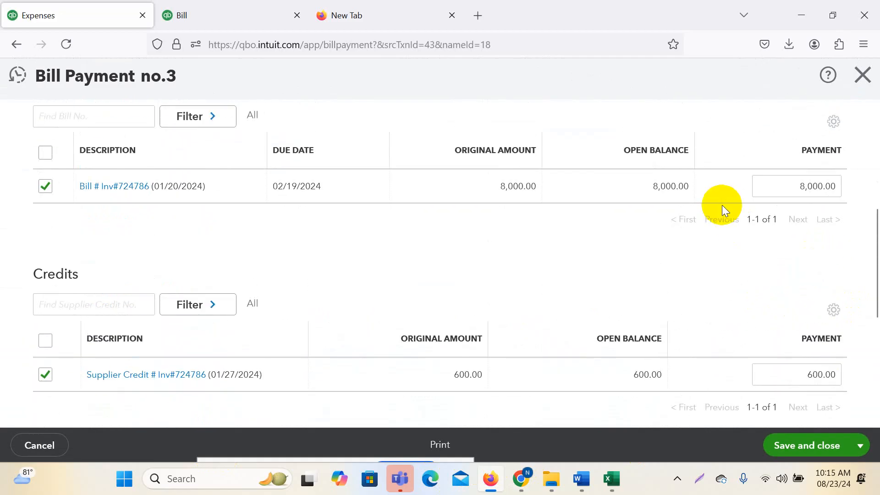
{"action": "scroll", "coordinate": [738, 238], "scroll_direction": "down", "scroll_amount": 1}
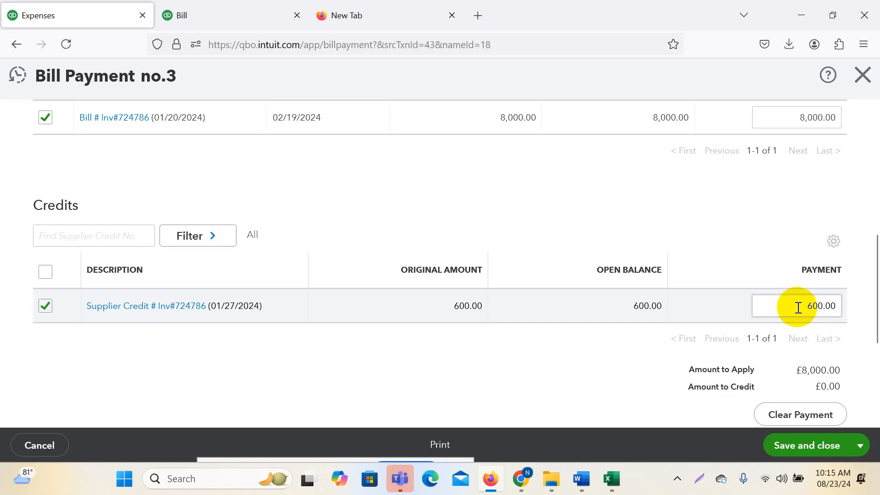
{"action": "scroll", "coordinate": [799, 307], "scroll_direction": "up", "scroll_amount": 3}
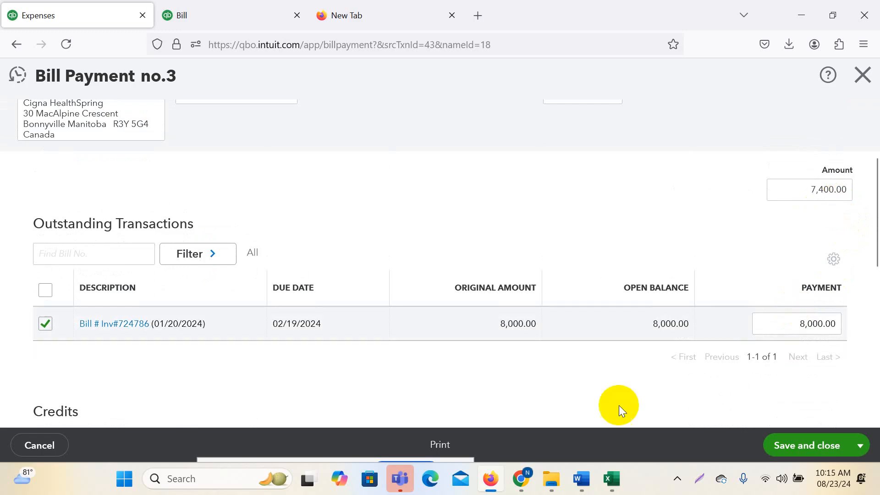
- Check both payment instalments in the Excel workbook, and set the payment date to 01/28/2024 on the QuickBooks bill payment
{"action": "mouse_move", "coordinate": [615, 478]}
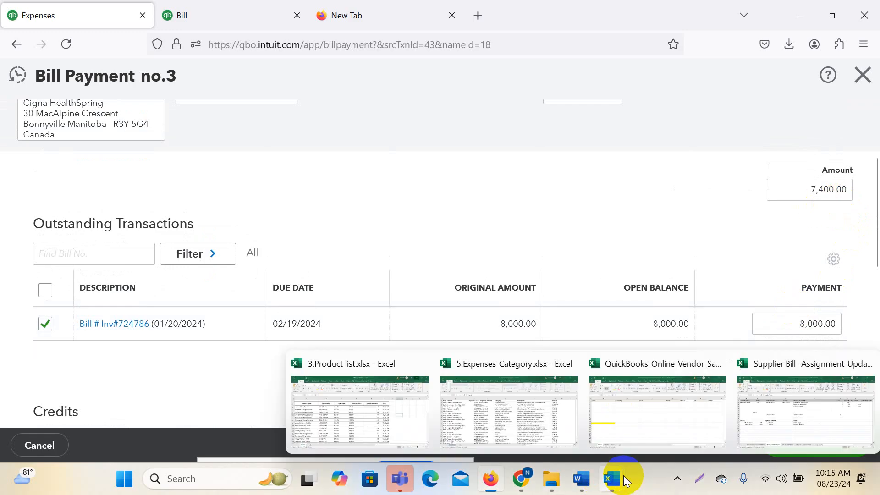
{"action": "left_click", "coordinate": [802, 431]}
{"action": "left_click_drag", "start_coordinate": [82, 299], "coordinate": [385, 303]}
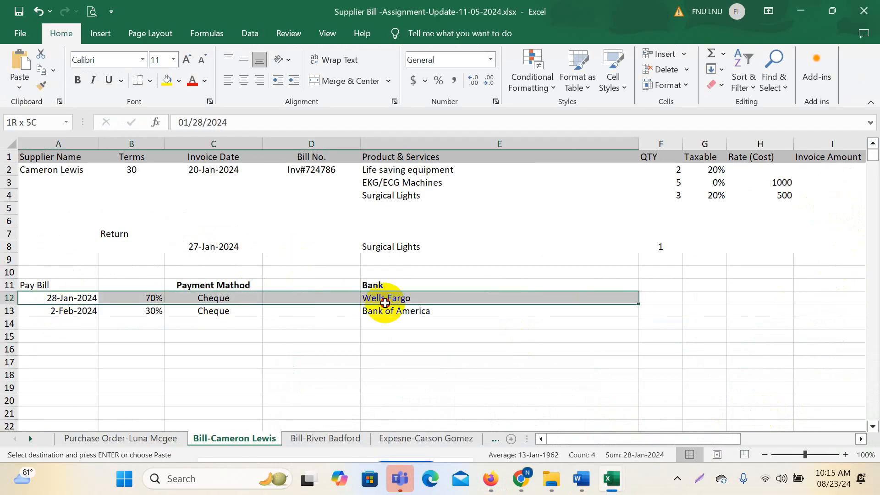
{"action": "key", "text": "ctrl+v"}
{"action": "left_click_drag", "start_coordinate": [69, 311], "coordinate": [489, 310]}
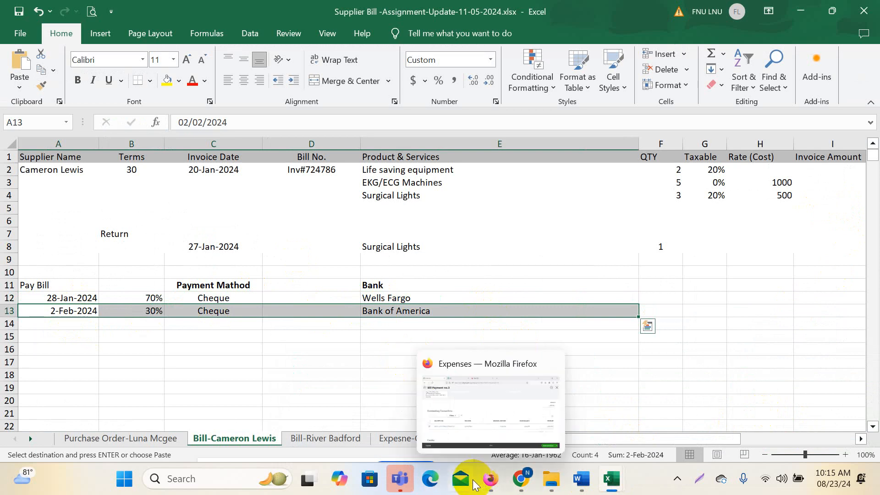
{"action": "left_click", "coordinate": [517, 447]}
{"action": "scroll", "coordinate": [504, 318], "scroll_direction": "up", "scroll_amount": 3}
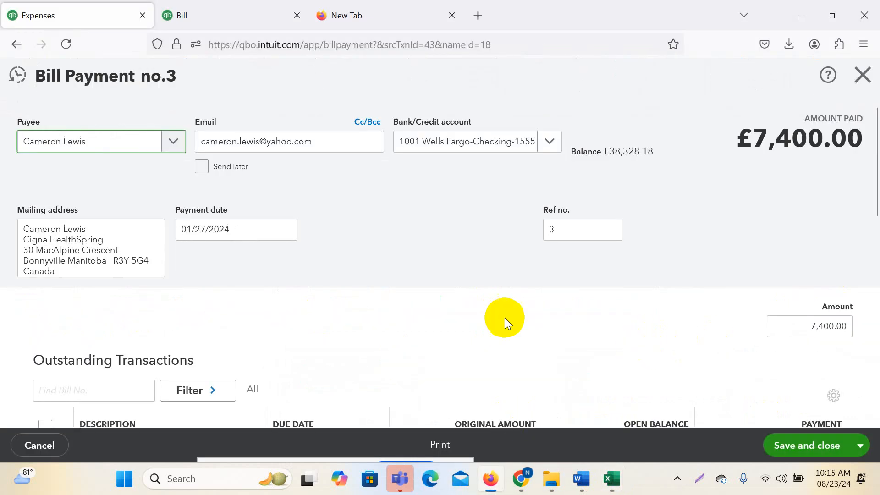
{"action": "left_click", "coordinate": [290, 234]}
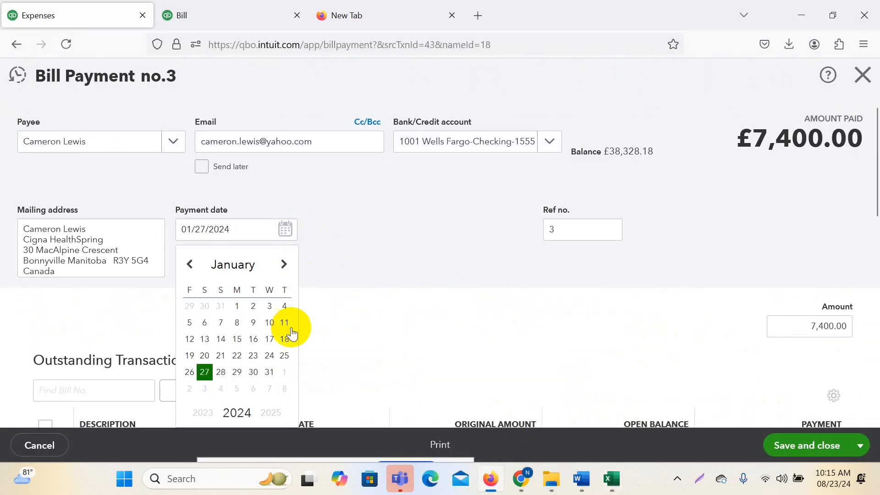
{"action": "left_click", "coordinate": [220, 370]}
{"action": "left_click", "coordinate": [588, 228]}
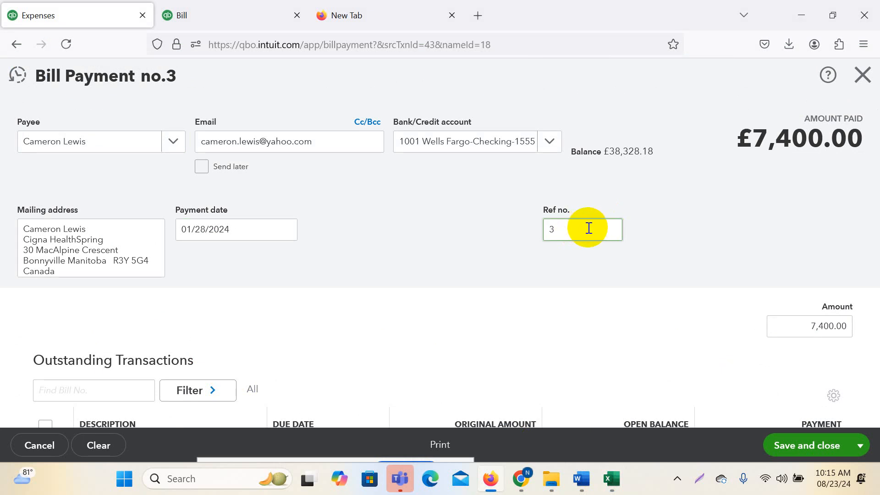
{"action": "scroll", "coordinate": [605, 270], "scroll_direction": "down", "scroll_amount": 3}
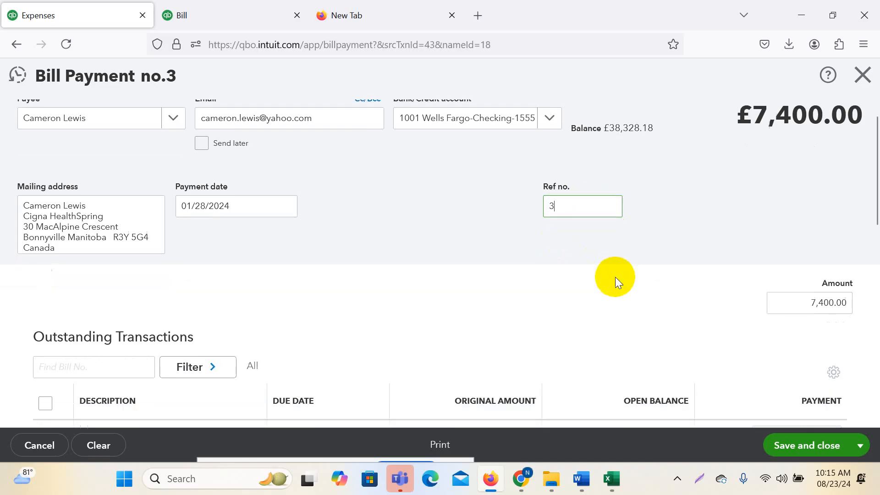
- Set the bill payment amount to 70% of the total with the calculation 7,400.00*.70
{"action": "left_click", "coordinate": [842, 189]}
{"action": "left_click", "coordinate": [849, 189]}
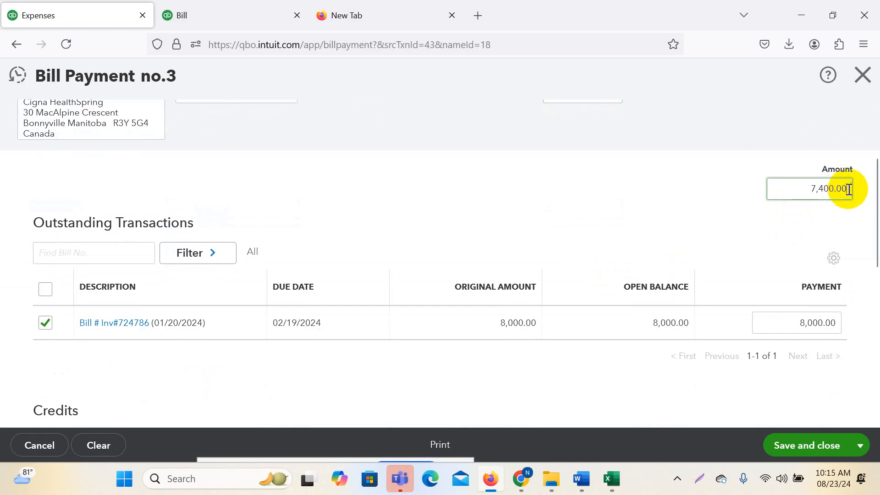
{"action": "type", "text": "*"}
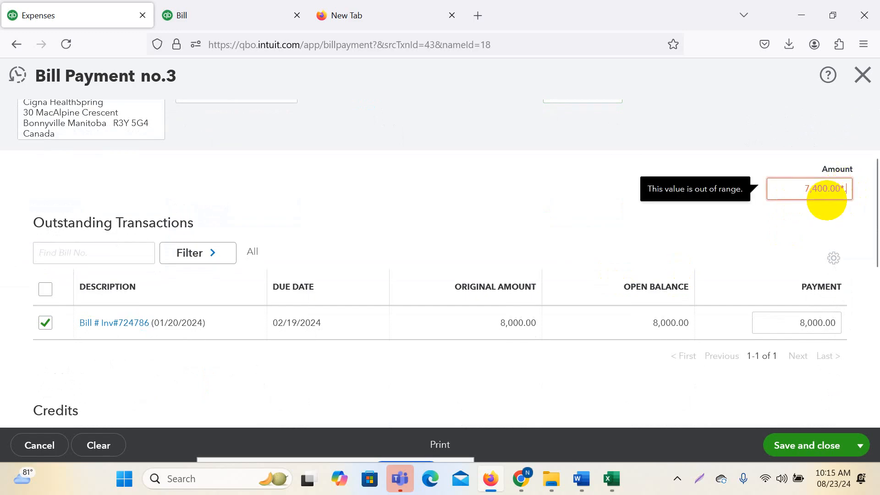
{"action": "type", "text": ".7"}
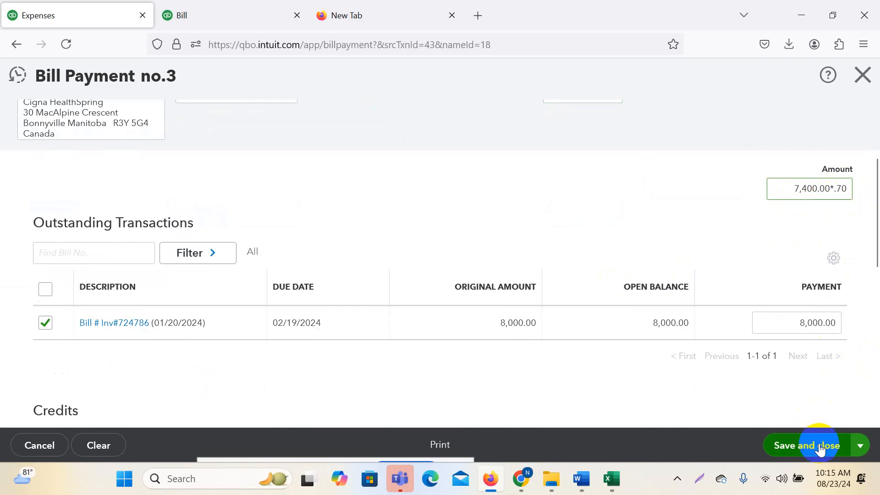
{"action": "left_click", "coordinate": [639, 186]}
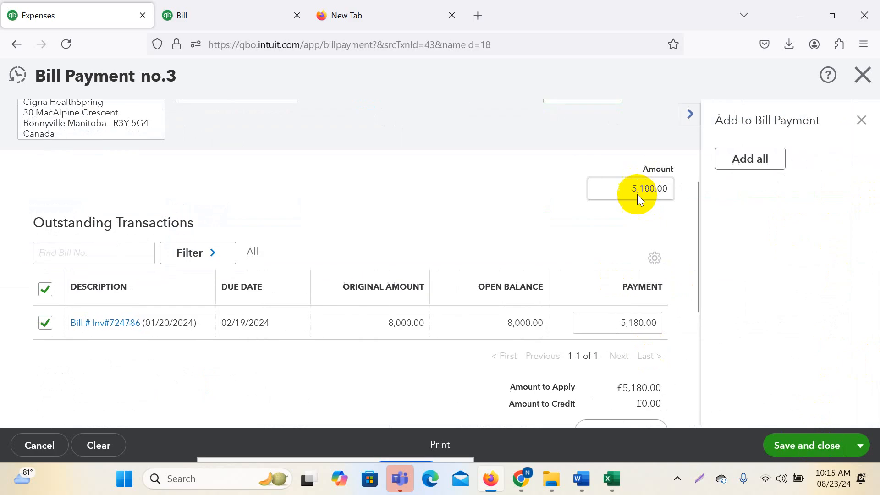
- Collapse the Add to Bill Payment pane, check the applied amount, and save and close the bill payment
{"action": "left_click", "coordinate": [684, 115]}
{"action": "scroll", "coordinate": [475, 181], "scroll_direction": "up", "scroll_amount": 3}
{"action": "scroll", "coordinate": [558, 291], "scroll_direction": "down", "scroll_amount": 5}
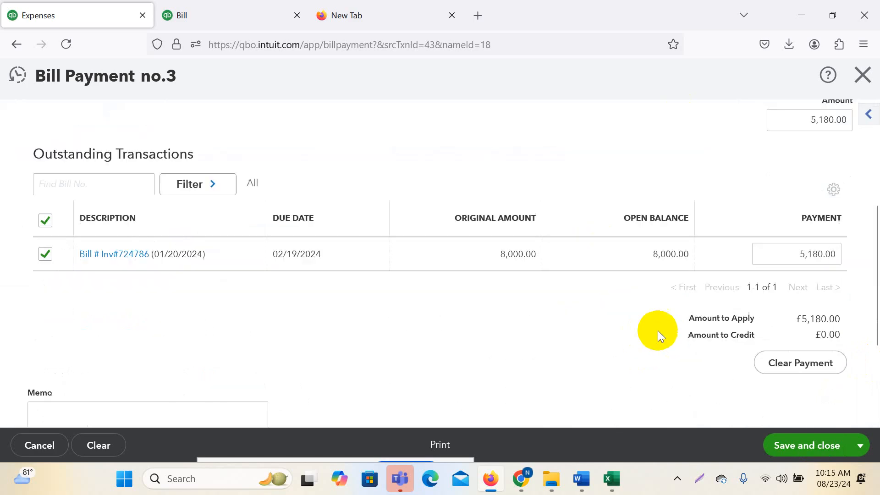
{"action": "left_click", "coordinate": [824, 454]}
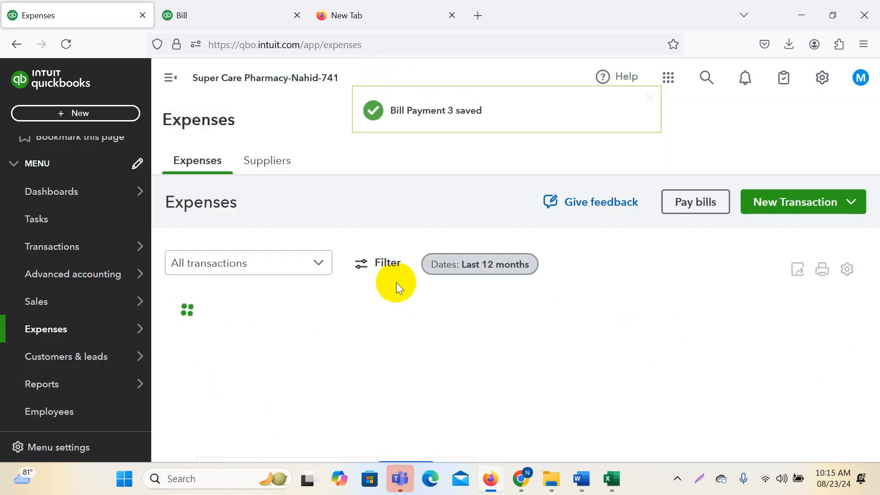
- Open a new bill payment for the remaining balance of the 01/20/2024 bill
{"action": "scroll", "coordinate": [678, 435], "scroll_direction": "down", "scroll_amount": 5}
{"action": "left_click", "coordinate": [790, 458]}
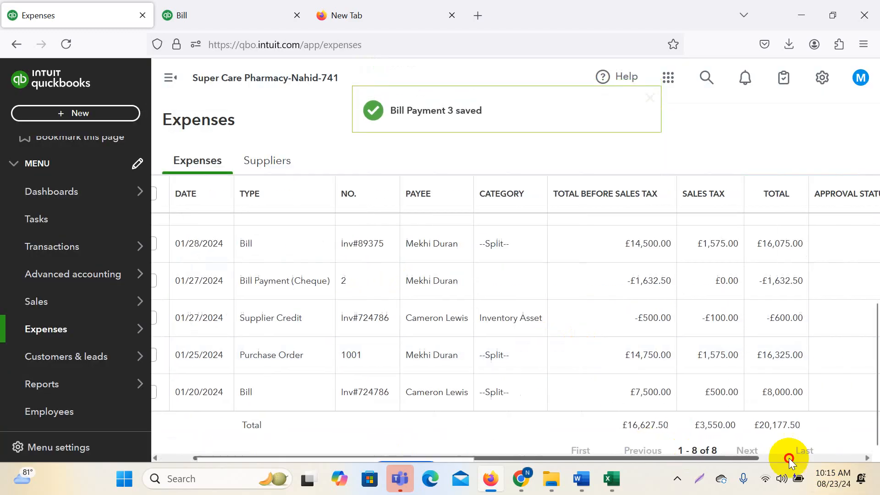
{"action": "left_click", "coordinate": [857, 394]}
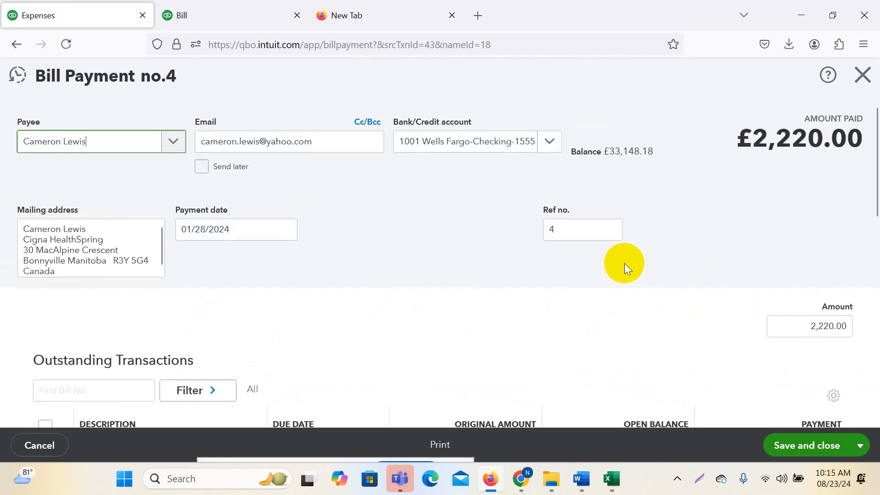
- Review the bill and supplier credit included in the payment, and set the payment date to 02/02/2024
{"action": "scroll", "coordinate": [626, 298], "scroll_direction": "down", "scroll_amount": 6}
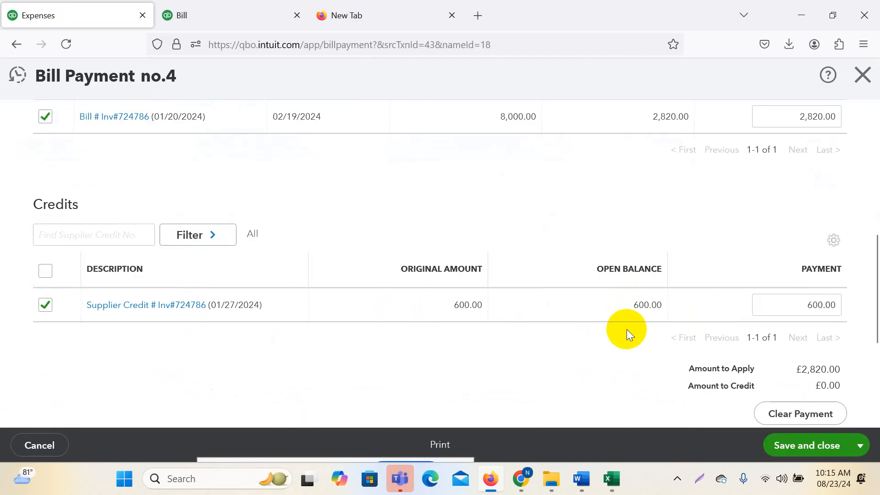
{"action": "scroll", "coordinate": [626, 329], "scroll_direction": "up", "scroll_amount": 6}
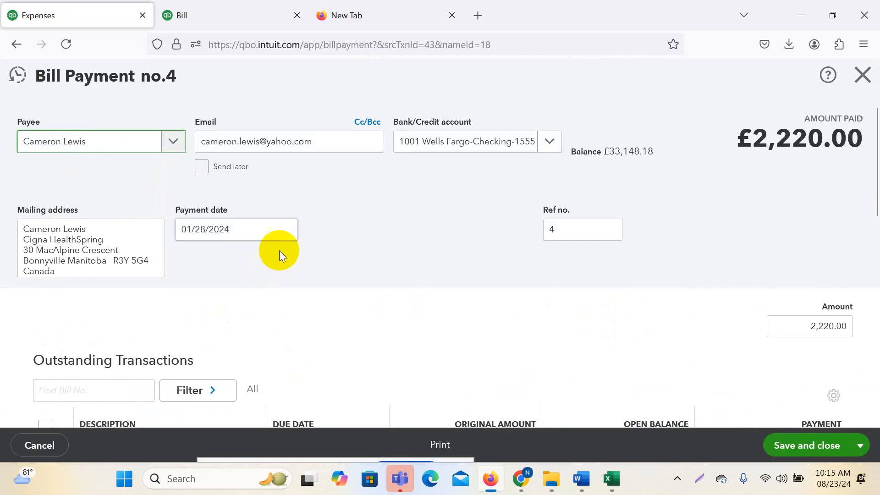
{"action": "left_click", "coordinate": [298, 232]}
{"action": "left_click", "coordinate": [284, 264]}
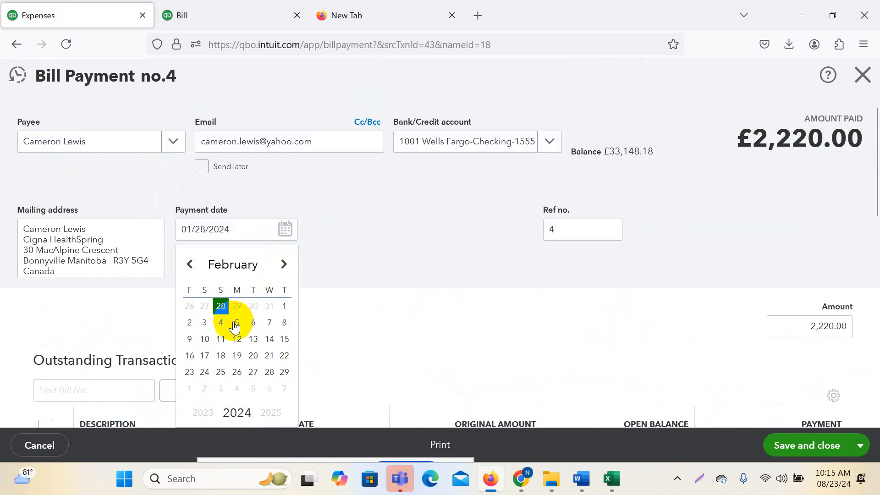
{"action": "left_click", "coordinate": [190, 323]}
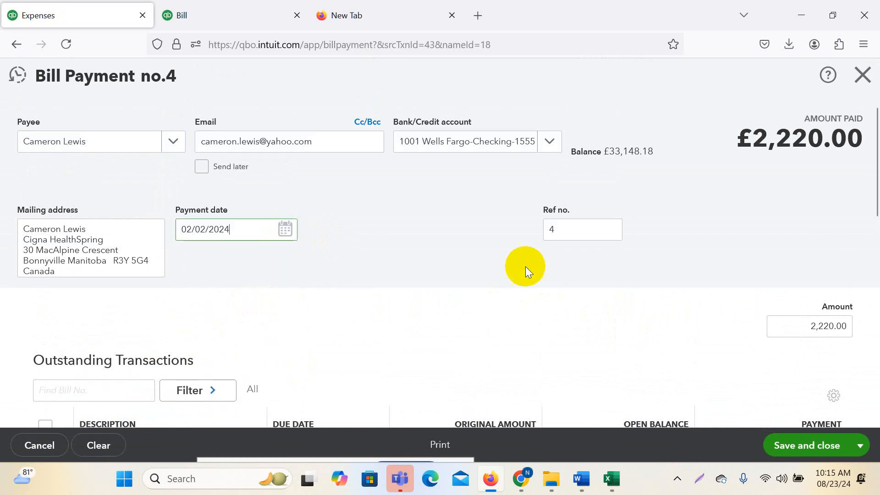
- Check the bank for the 30% instalment in the Excel workbook, and return to the bill payment in QuickBooks
{"action": "scroll", "coordinate": [621, 369], "scroll_direction": "down", "scroll_amount": 10}
{"action": "scroll", "coordinate": [515, 260], "scroll_direction": "up", "scroll_amount": 10}
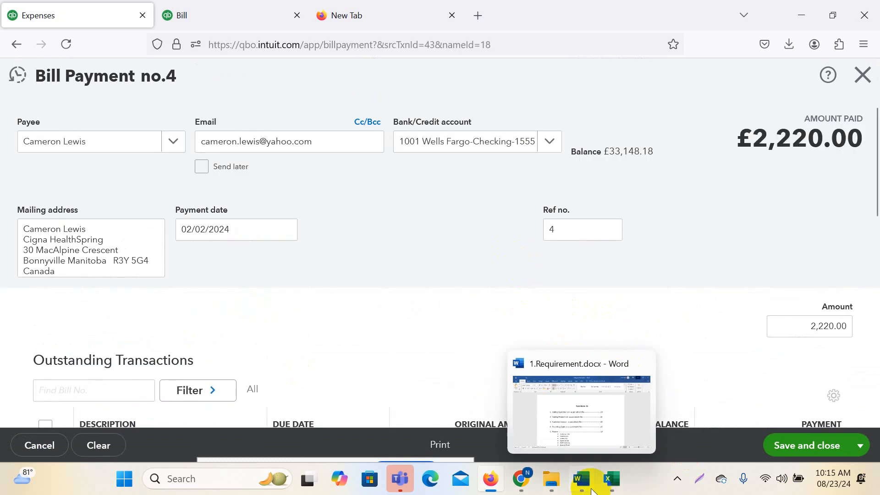
{"action": "left_click", "coordinate": [717, 413]}
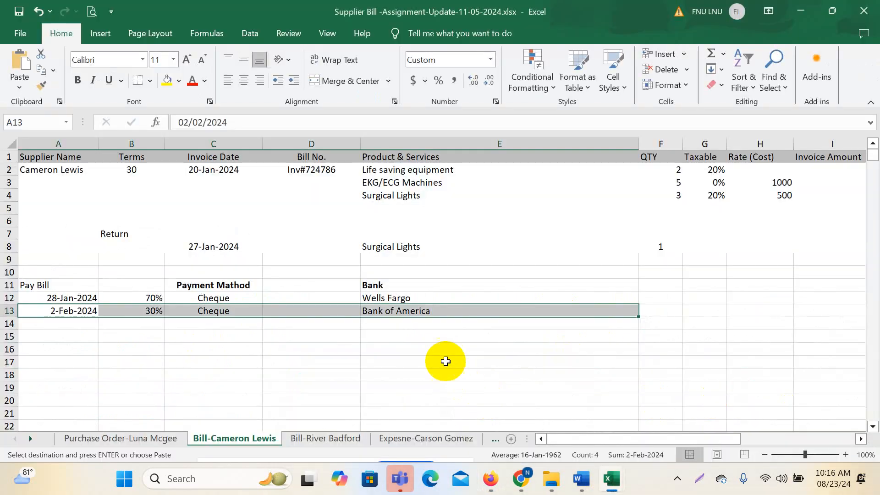
{"action": "mouse_move", "coordinate": [491, 479]}
{"action": "left_click", "coordinate": [493, 399]}
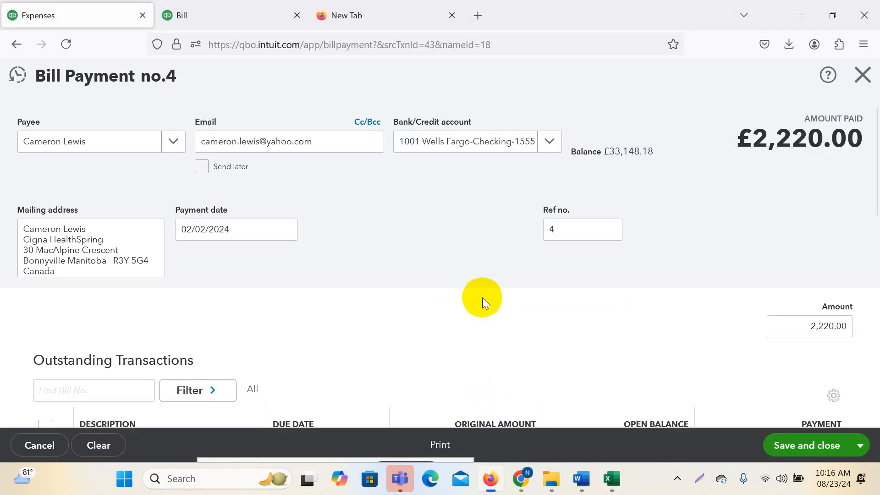
- Add a new account named Bank of America from the payment's bank account field, and save and close it
{"action": "left_click", "coordinate": [558, 152]}
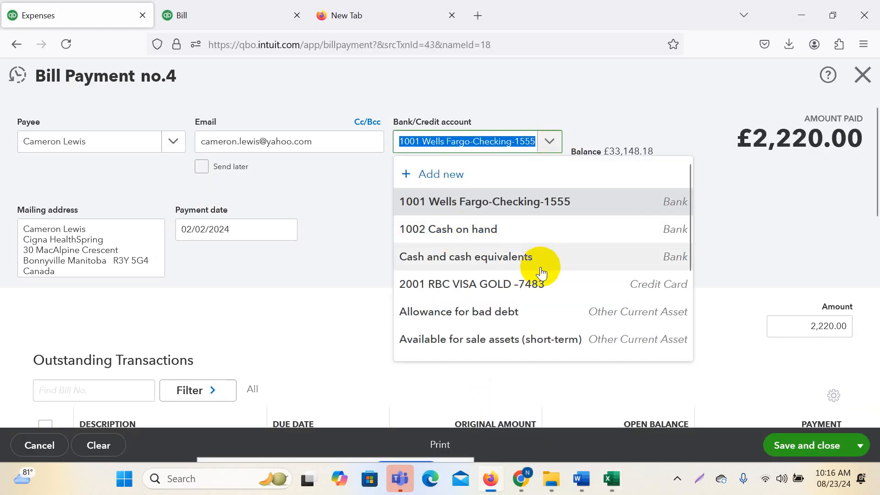
{"action": "left_click", "coordinate": [498, 204]}
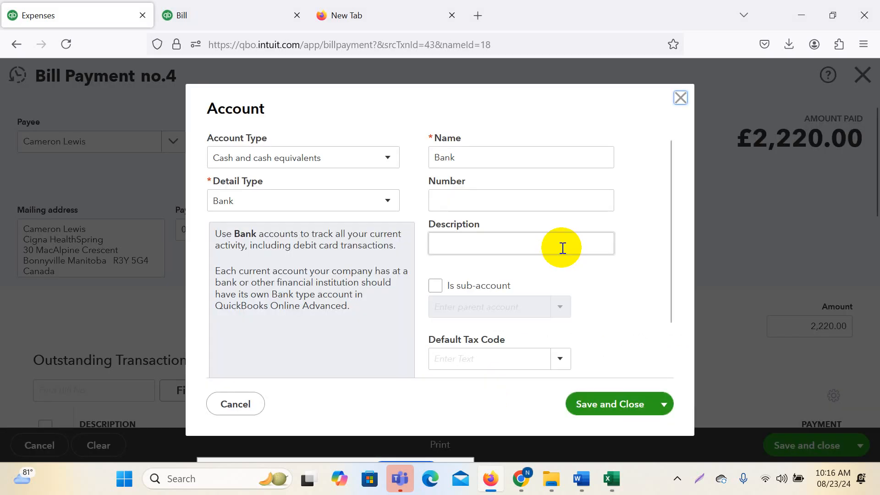
{"action": "double_click", "coordinate": [482, 160]}
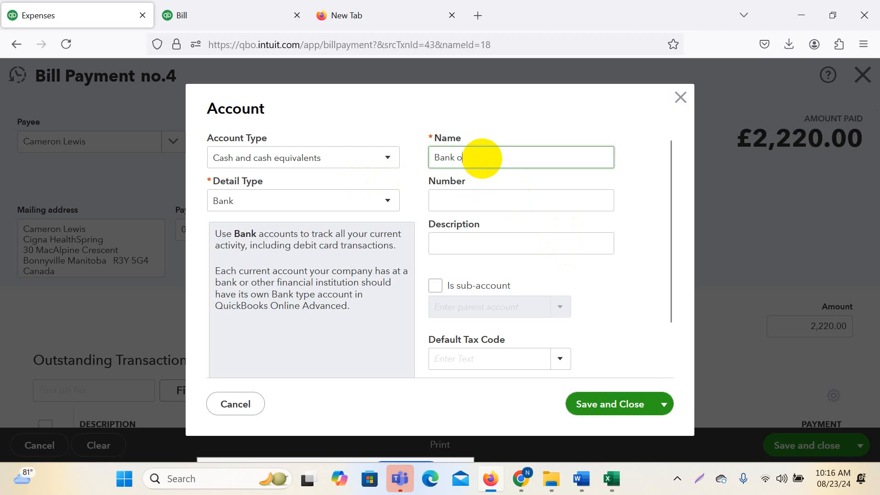
{"action": "type", "text": "Bank of Ame"}
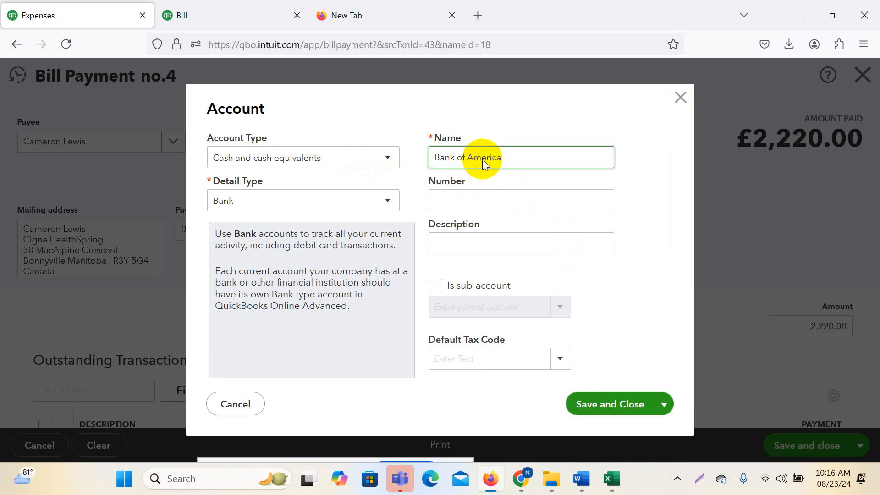
{"action": "type", "text": "rica"}
{"action": "left_click", "coordinate": [603, 405]}
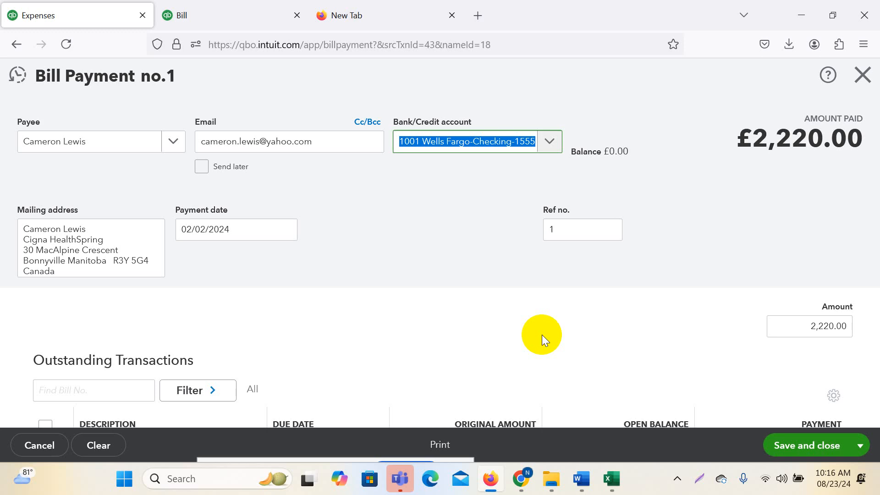
- Select Bank of America as the payment's bank account, and save and close the bill payment
{"action": "left_click", "coordinate": [548, 142]}
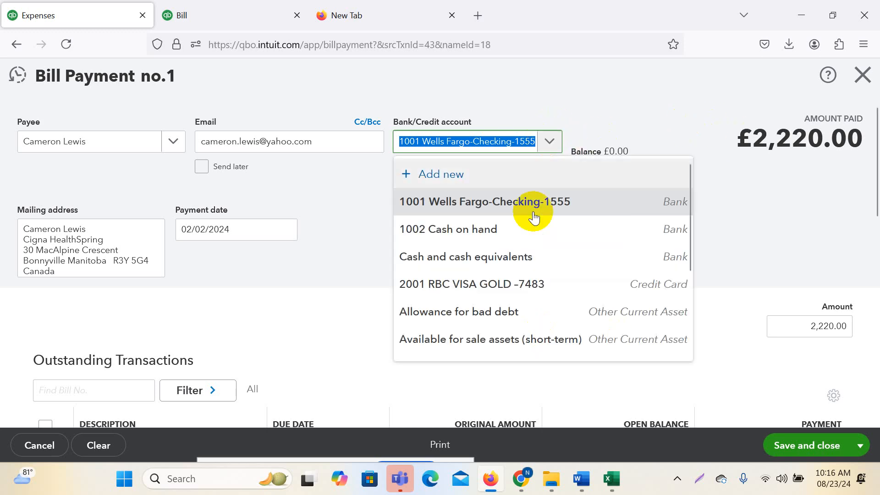
{"action": "scroll", "coordinate": [504, 307], "scroll_direction": "down", "scroll_amount": 1}
{"action": "scroll", "coordinate": [489, 304], "scroll_direction": "down", "scroll_amount": 1}
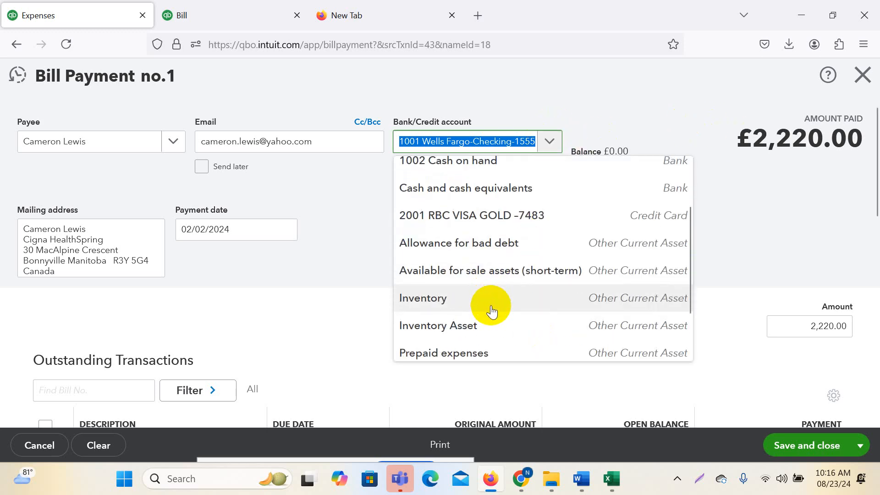
{"action": "scroll", "coordinate": [490, 304], "scroll_direction": "up", "scroll_amount": 3}
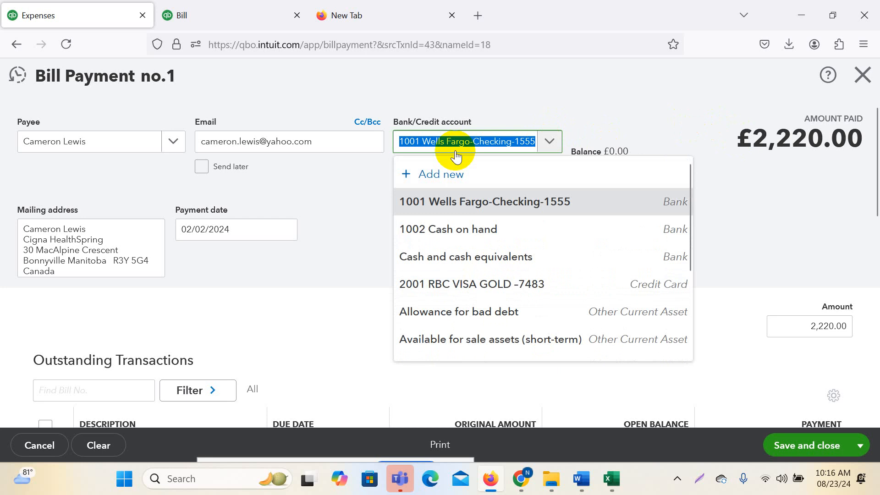
{"action": "type", "text": "bank of America"}
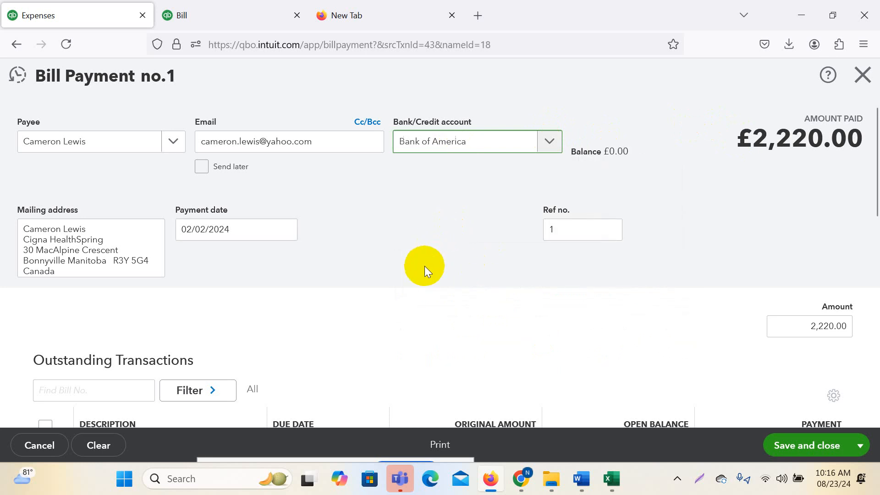
{"action": "scroll", "coordinate": [472, 357], "scroll_direction": "down", "scroll_amount": 5}
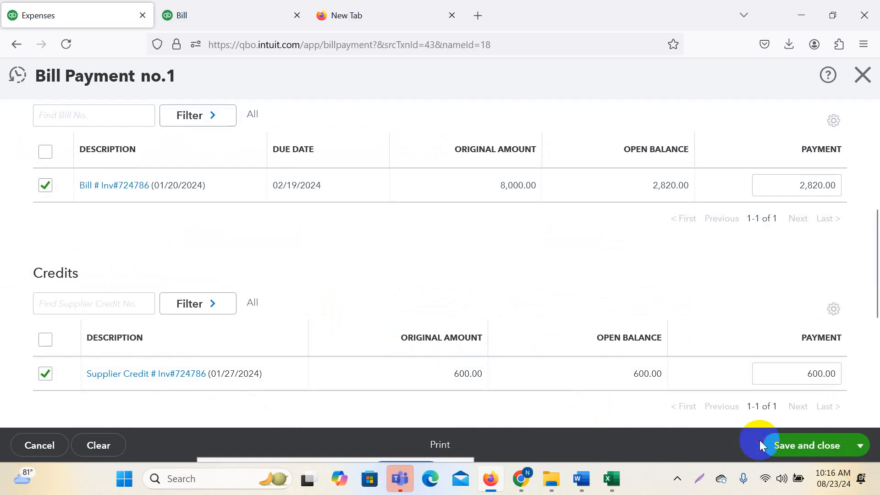
{"action": "left_click", "coordinate": [796, 445]}
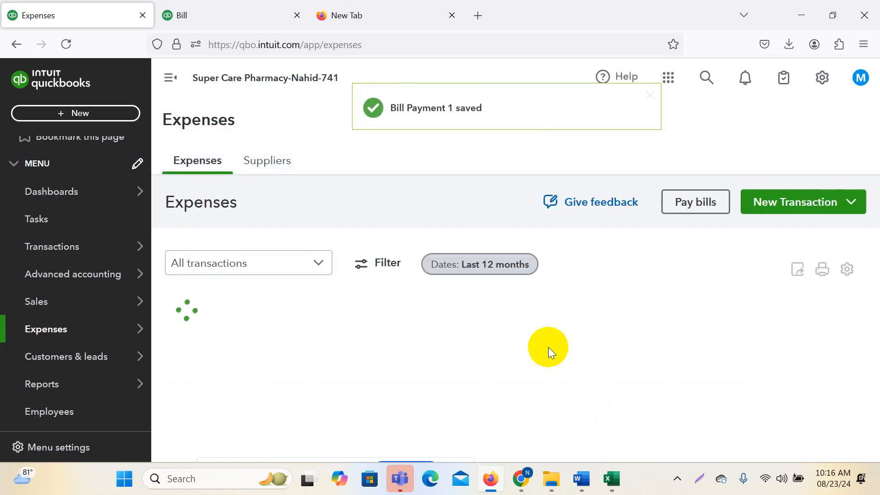
- Review the Expenses transaction list, including its total, approval status and action columns
{"action": "scroll", "coordinate": [592, 374], "scroll_direction": "down", "scroll_amount": 5}
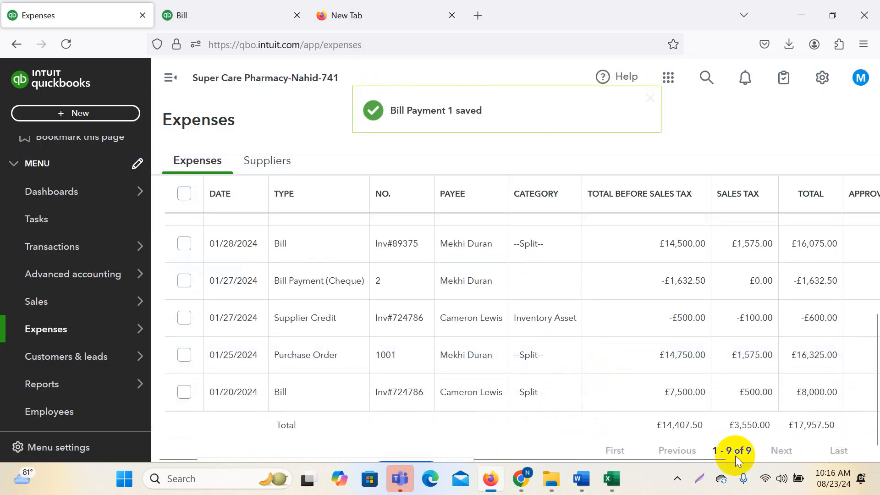
{"action": "left_click_drag", "start_coordinate": [706, 458], "coordinate": [847, 458]}
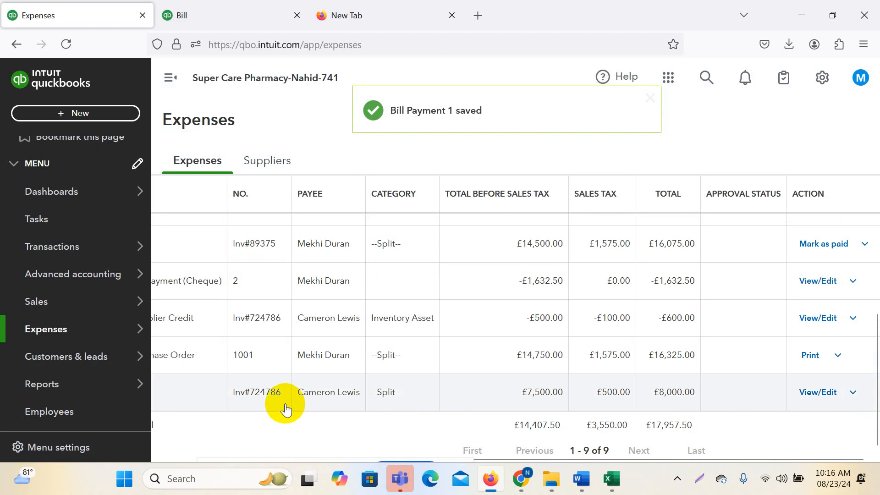
{"action": "scroll", "coordinate": [428, 415], "scroll_direction": "up", "scroll_amount": 5}
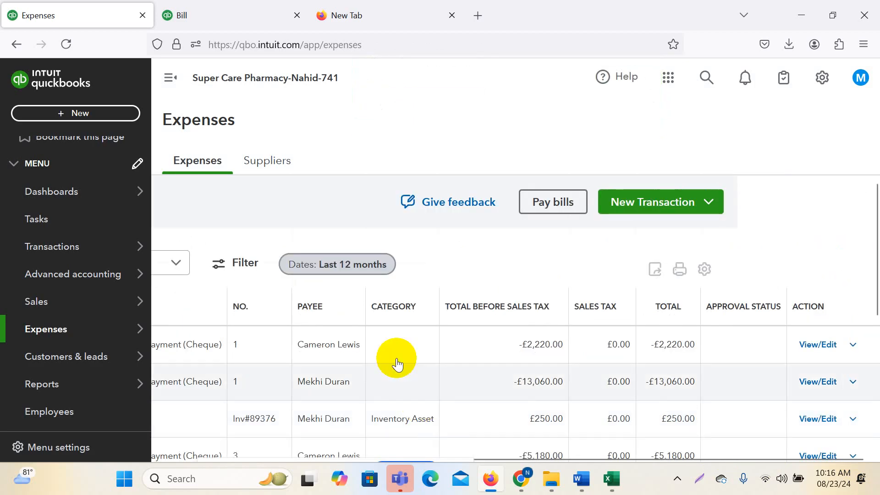
- Check the open balances in the Suppliers list, and open the record of the Cigna HealthSpring supplier
{"action": "left_click", "coordinate": [258, 154]}
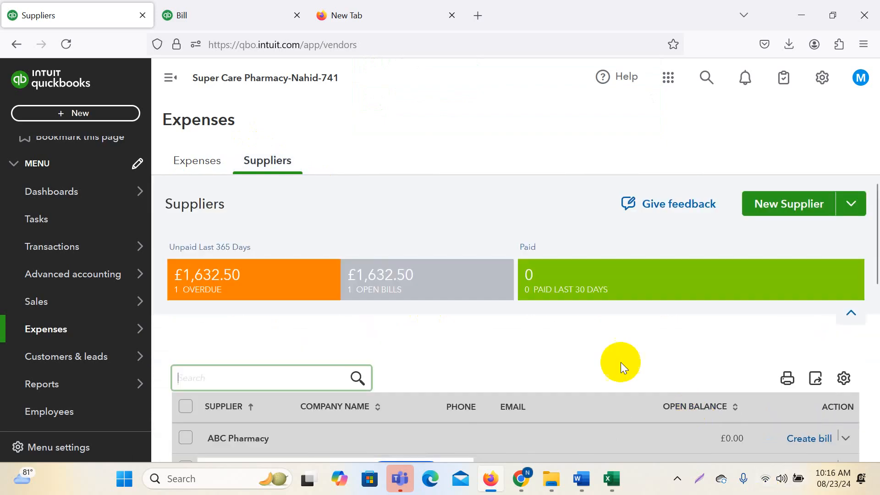
{"action": "scroll", "coordinate": [586, 336], "scroll_direction": "down", "scroll_amount": 5}
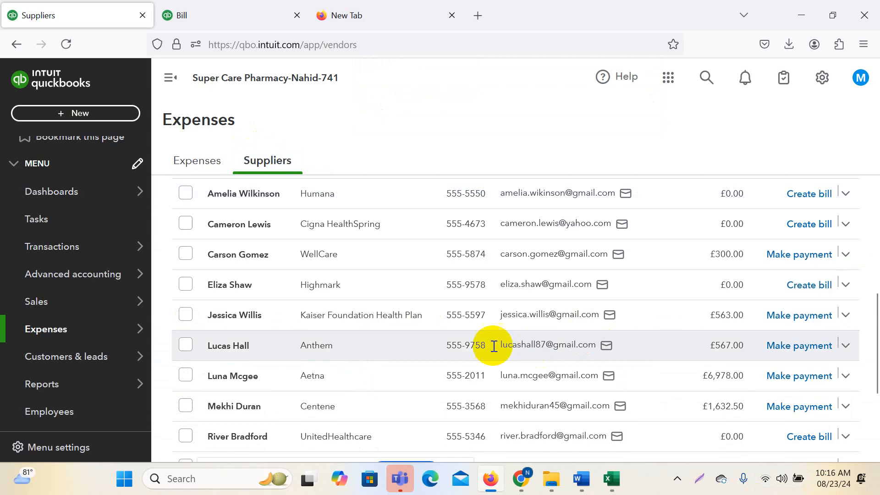
{"action": "scroll", "coordinate": [463, 350], "scroll_direction": "down", "scroll_amount": 3}
{"action": "scroll", "coordinate": [422, 369], "scroll_direction": "up", "scroll_amount": 2}
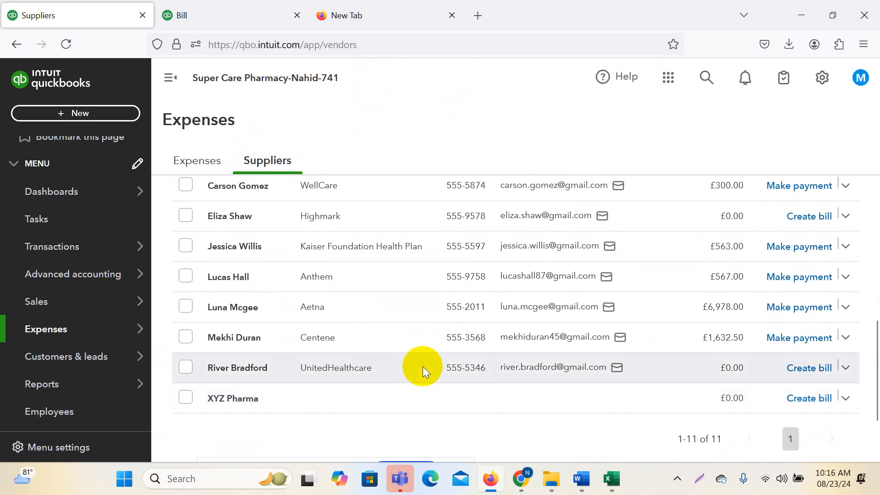
{"action": "scroll", "coordinate": [384, 376], "scroll_direction": "up", "scroll_amount": 2}
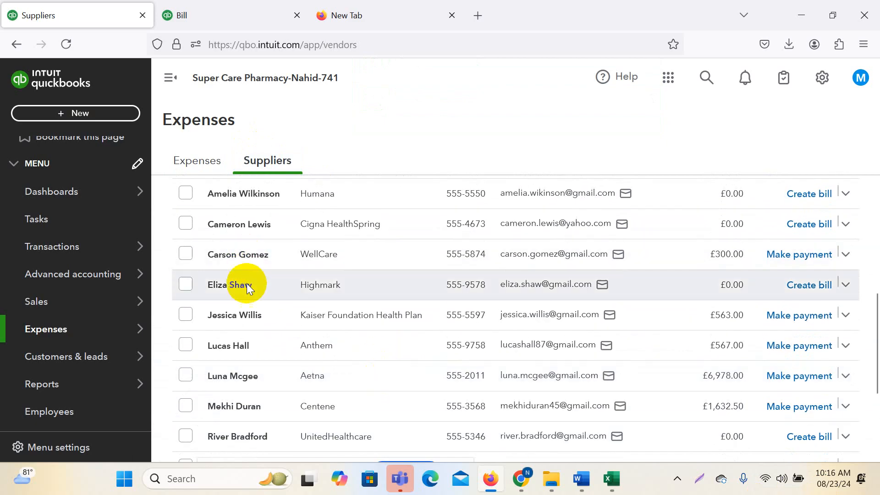
{"action": "scroll", "coordinate": [321, 275], "scroll_direction": "up", "scroll_amount": 2}
{"action": "left_click", "coordinate": [344, 294]}
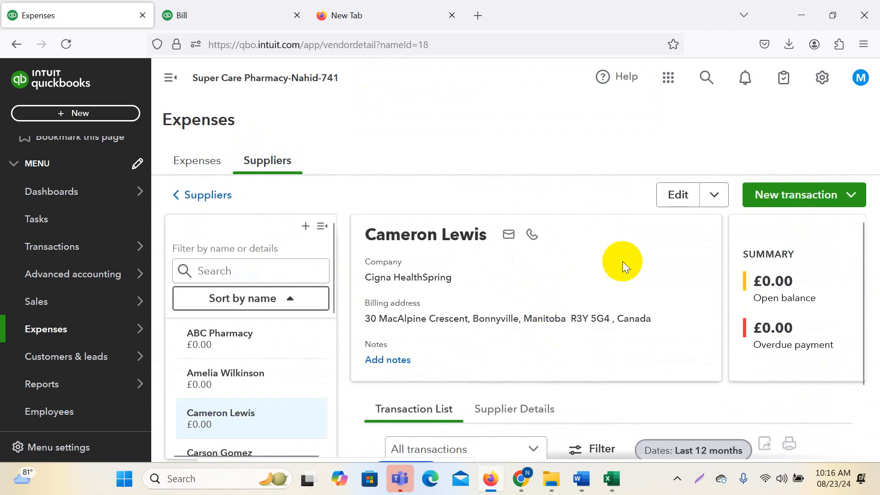
- Collapse the supplier sidebar, review the Cigna HealthSpring supplier's transactions, and preview their printout without saving
{"action": "left_click", "coordinate": [323, 226]}
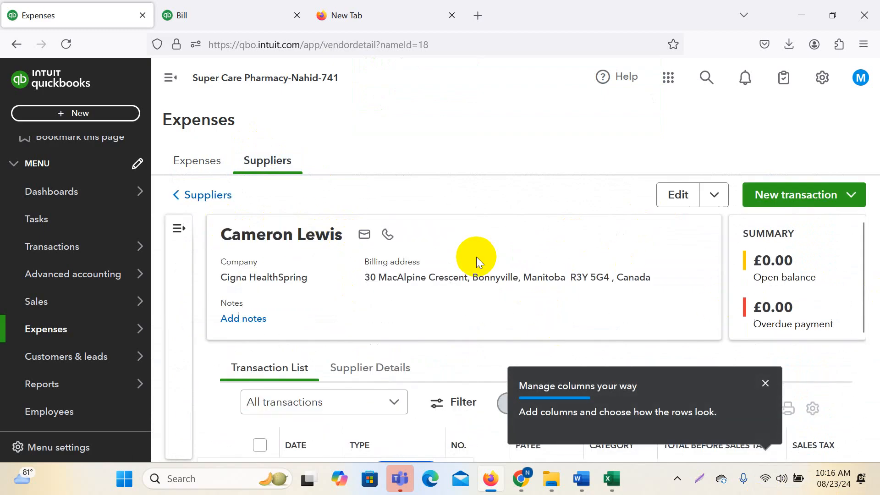
{"action": "scroll", "coordinate": [495, 270], "scroll_direction": "down", "scroll_amount": 3}
{"action": "left_click", "coordinate": [814, 311]}
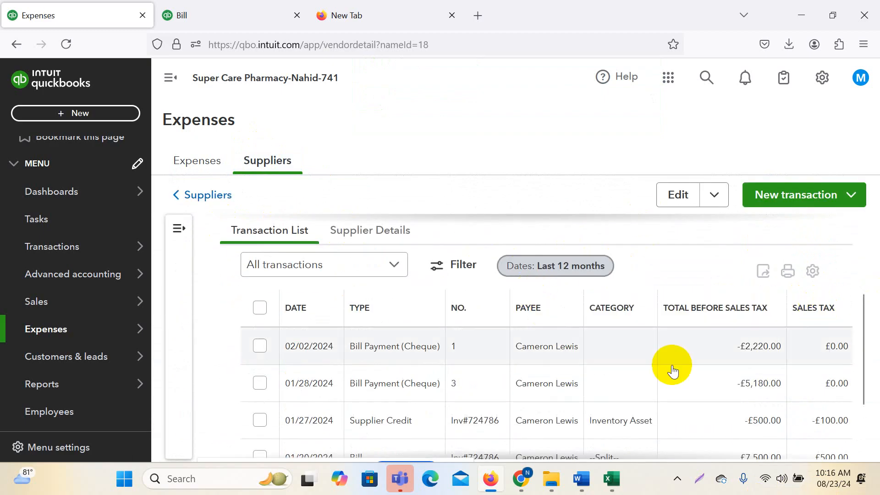
{"action": "scroll", "coordinate": [529, 385], "scroll_direction": "down", "scroll_amount": 2}
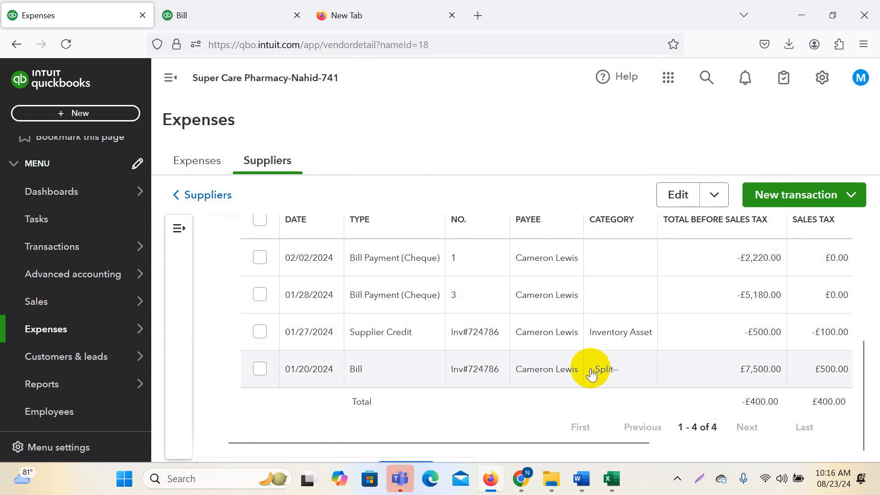
{"action": "scroll", "coordinate": [748, 321], "scroll_direction": "up", "scroll_amount": 2}
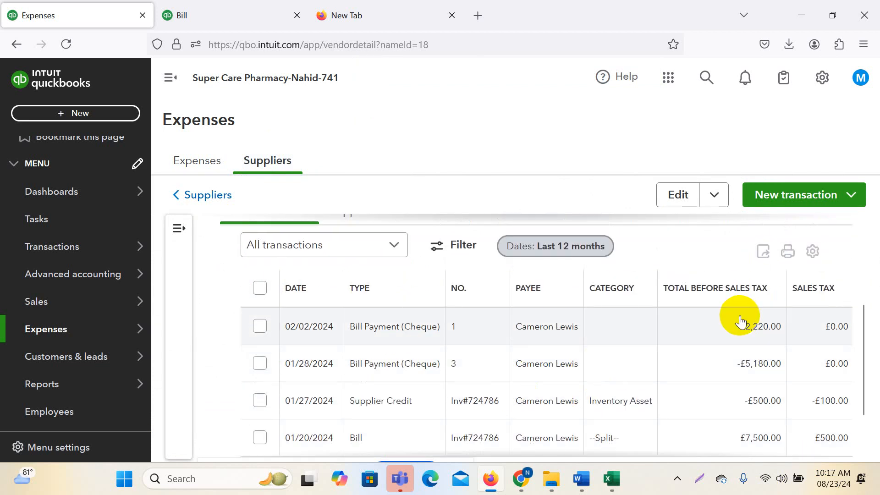
{"action": "left_click", "coordinate": [788, 253]}
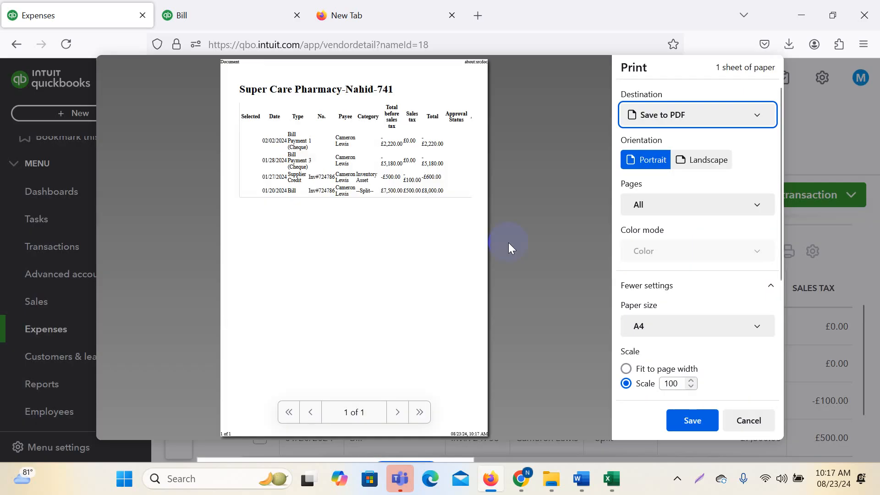
{"action": "left_click", "coordinate": [769, 412]}
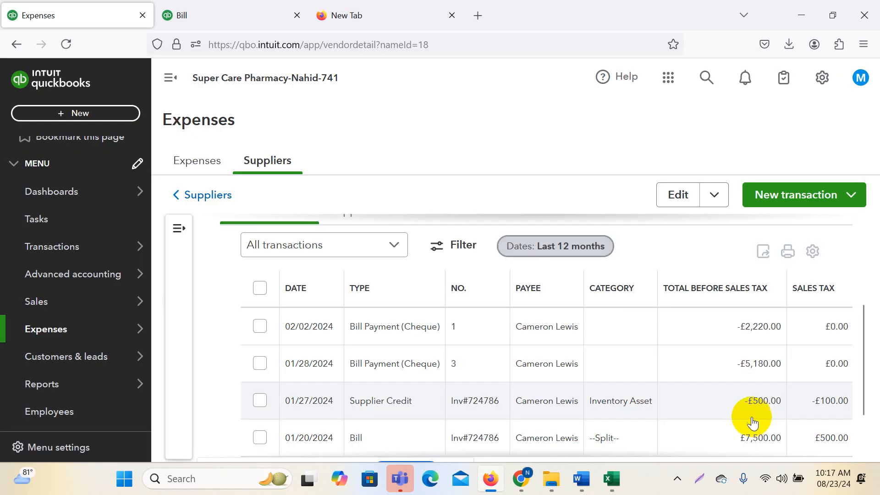
- Return to the Suppliers list and open the record of the Centene supplier
{"action": "left_click", "coordinate": [272, 165]}
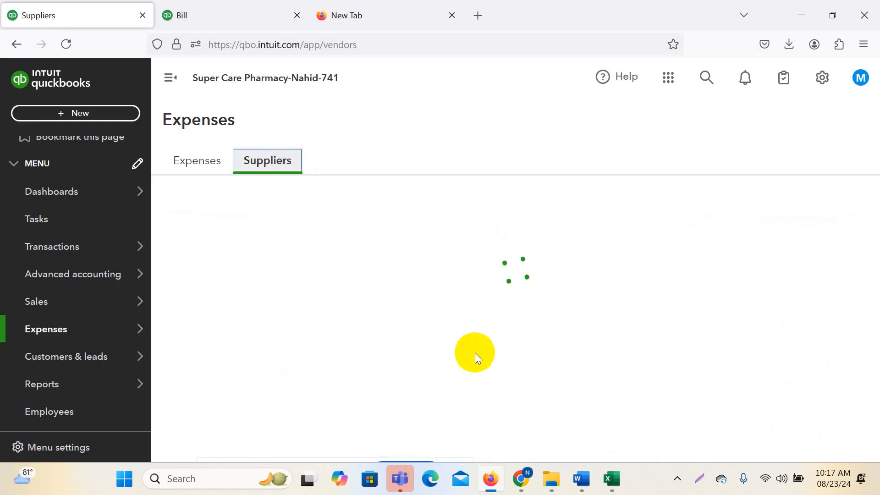
{"action": "scroll", "coordinate": [433, 351], "scroll_direction": "down", "scroll_amount": 3}
{"action": "scroll", "coordinate": [431, 350], "scroll_direction": "down", "scroll_amount": 5}
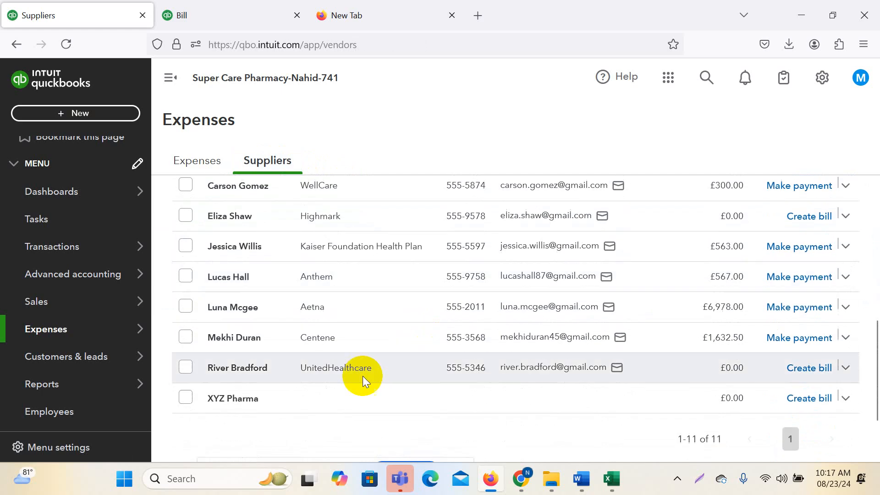
{"action": "left_click", "coordinate": [534, 337]}
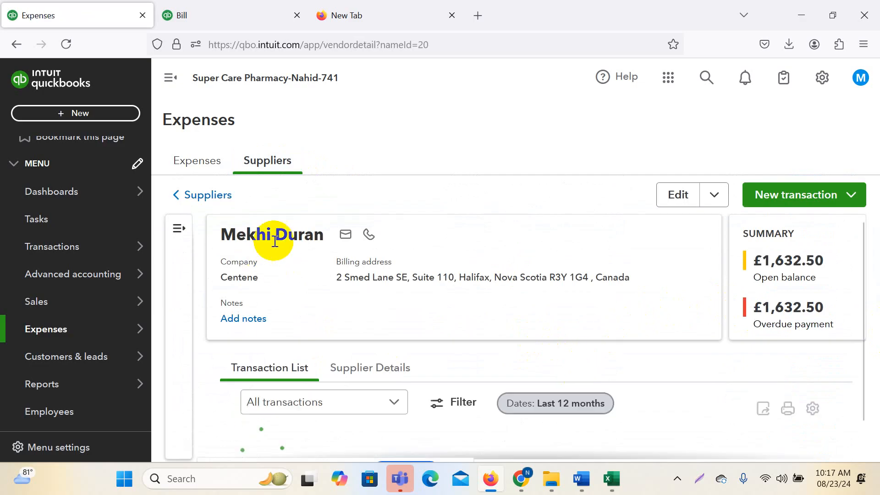
- Review the Centene supplier's transactions with their tax, total and action columns, and preview their printout without saving
{"action": "scroll", "coordinate": [521, 338], "scroll_direction": "down", "scroll_amount": 5}
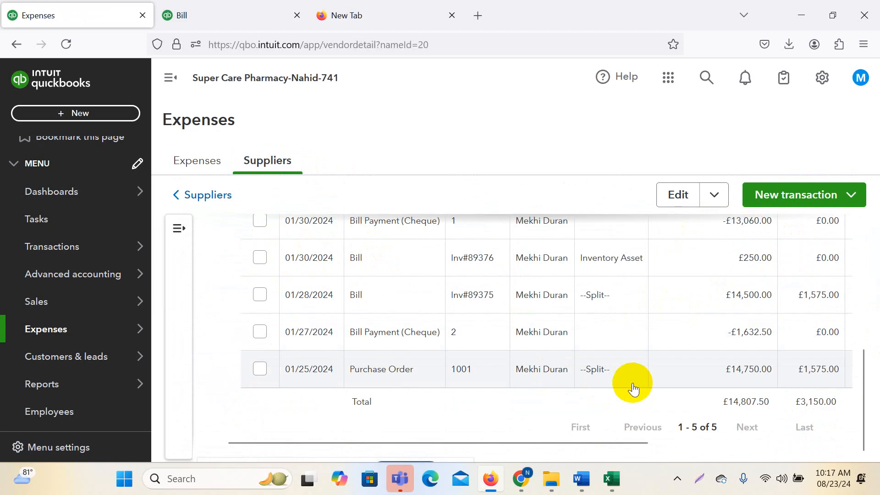
{"action": "scroll", "coordinate": [629, 385], "scroll_direction": "up", "scroll_amount": 3}
{"action": "scroll", "coordinate": [731, 368], "scroll_direction": "down", "scroll_amount": 3}
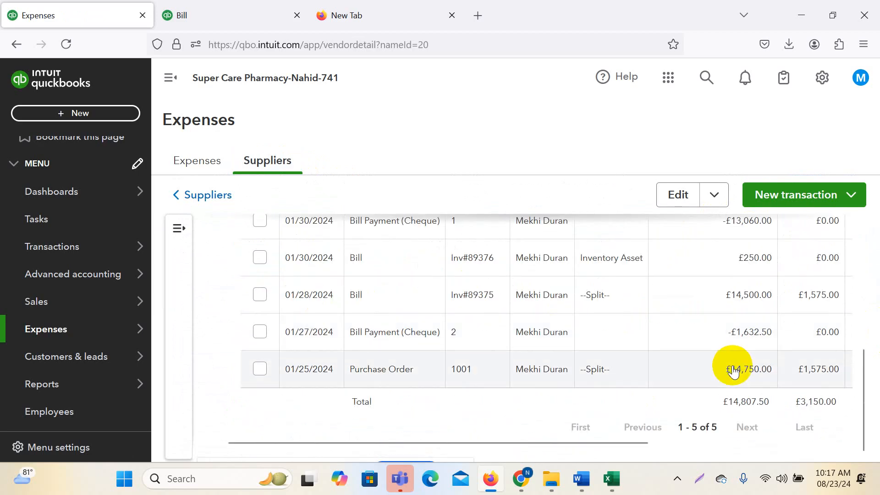
{"action": "left_click", "coordinate": [715, 442]}
{"action": "left_click_drag", "start_coordinate": [715, 442], "coordinate": [857, 436]}
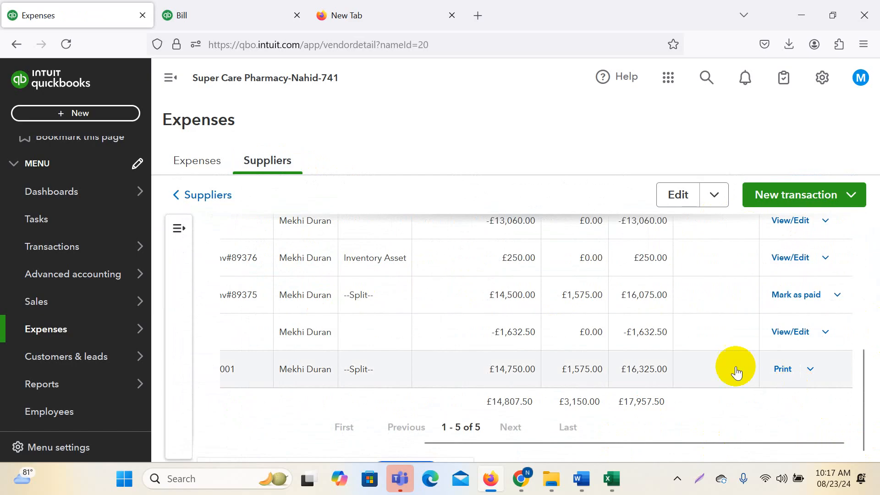
{"action": "scroll", "coordinate": [731, 365], "scroll_direction": "up", "scroll_amount": 3}
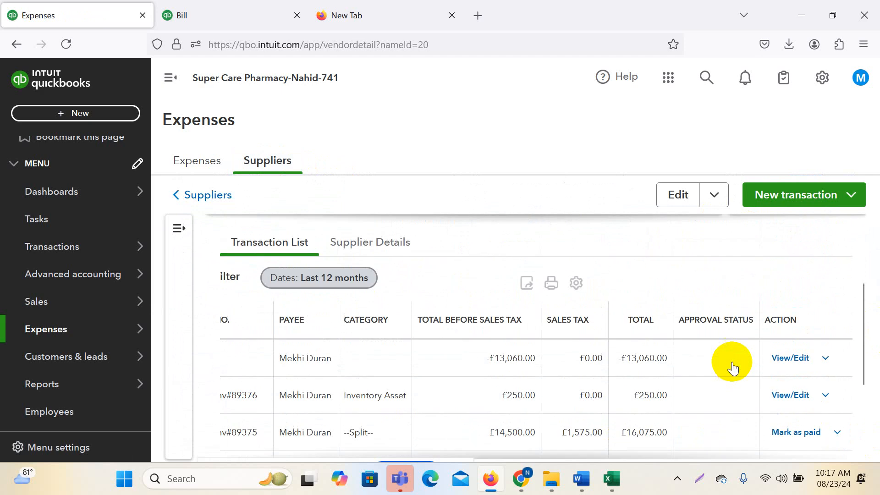
{"action": "left_click", "coordinate": [552, 284]}
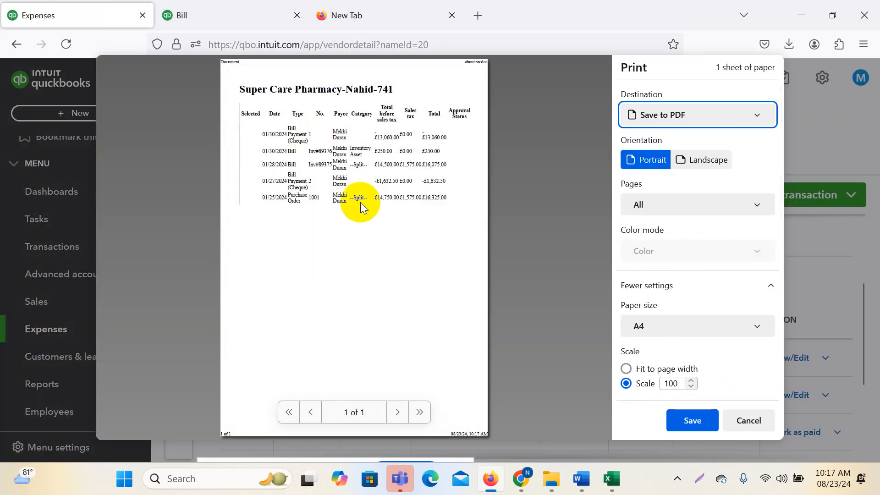
{"action": "left_click", "coordinate": [744, 420]}
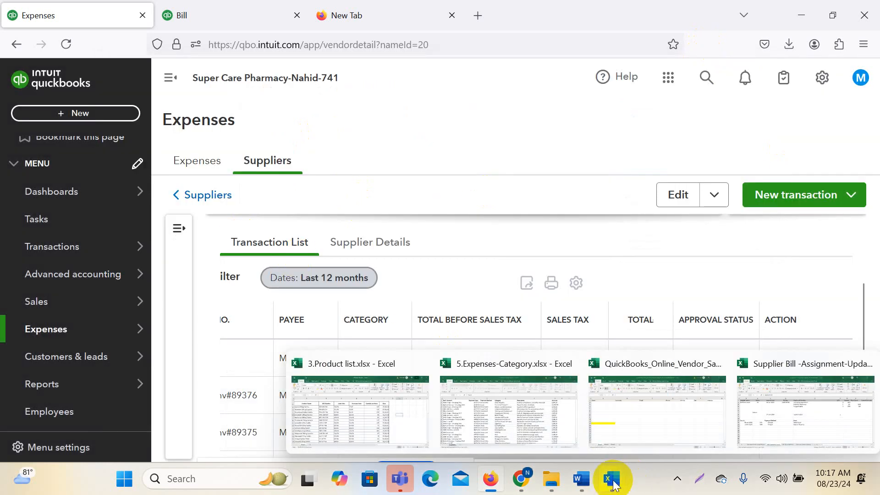
{"action": "scroll", "coordinate": [491, 334], "scroll_direction": "up", "scroll_amount": 3}
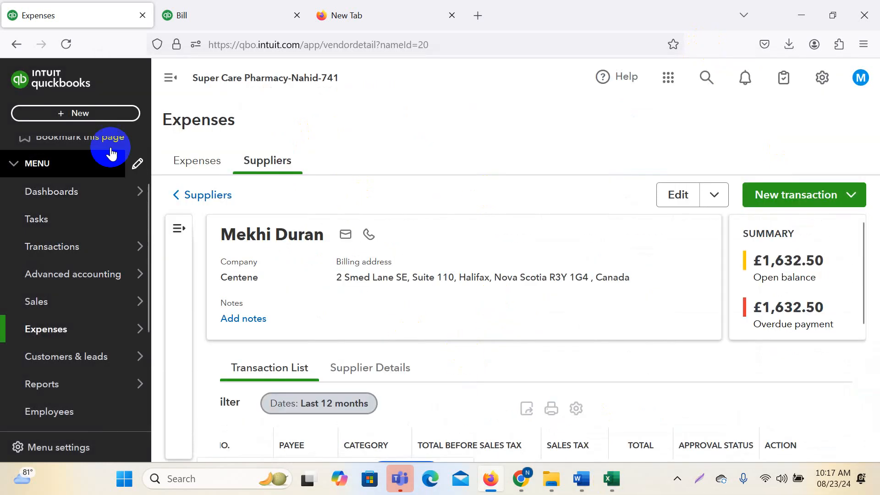
- Show the new transaction types, outline Expense, Cheque and Credit card credit in red on a screen capture, and discard the capture
{"action": "left_click", "coordinate": [108, 113]}
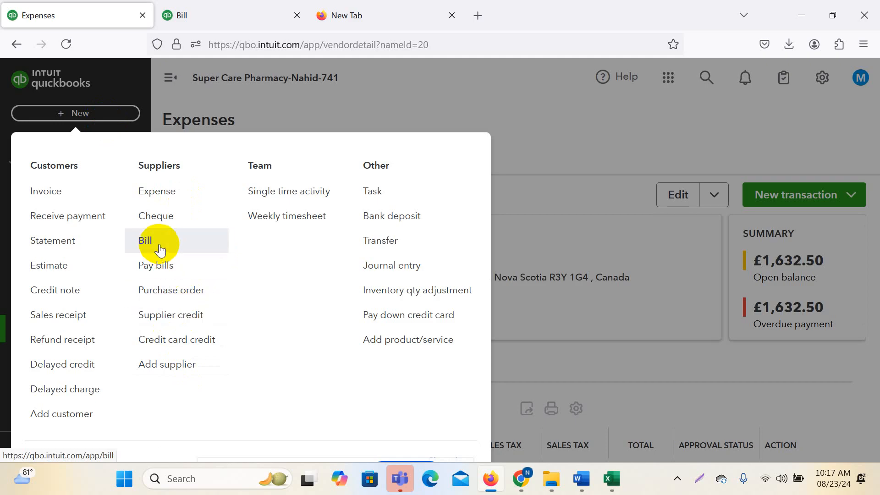
{"action": "key", "text": "Print"}
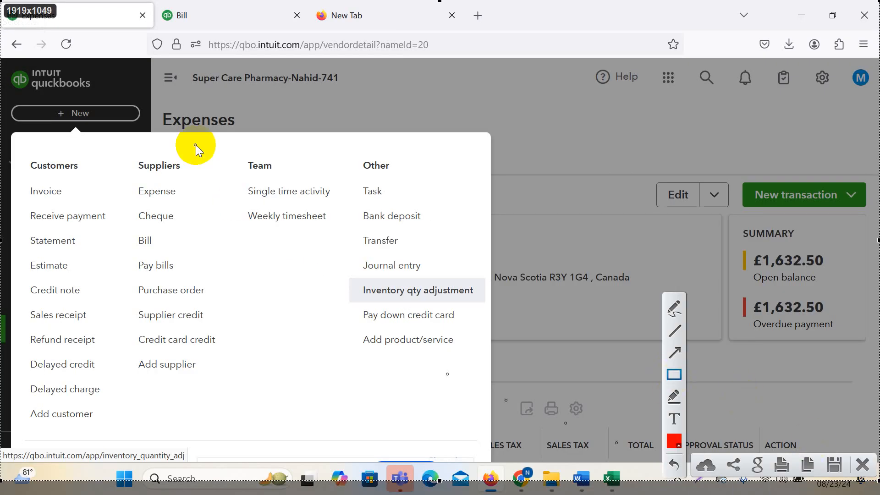
{"action": "left_click", "coordinate": [133, 185]}
{"action": "left_click_drag", "start_coordinate": [132, 183], "coordinate": [197, 225]}
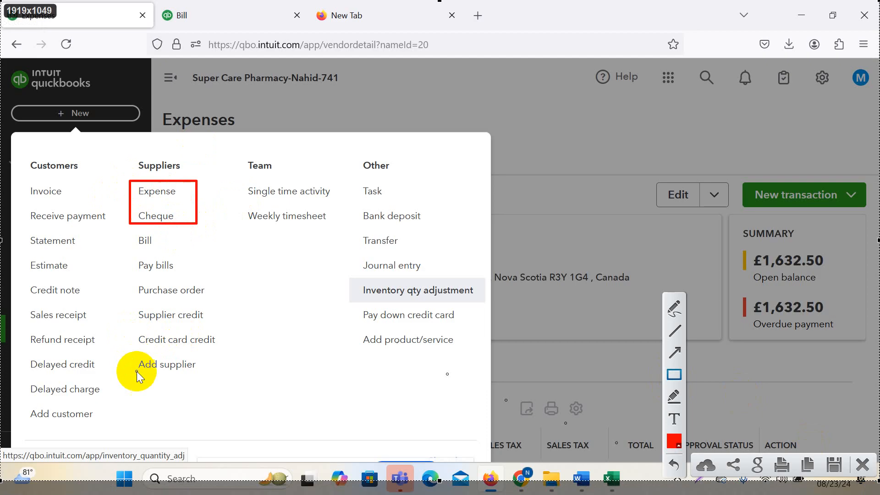
{"action": "left_click_drag", "start_coordinate": [132, 329], "coordinate": [235, 350]}
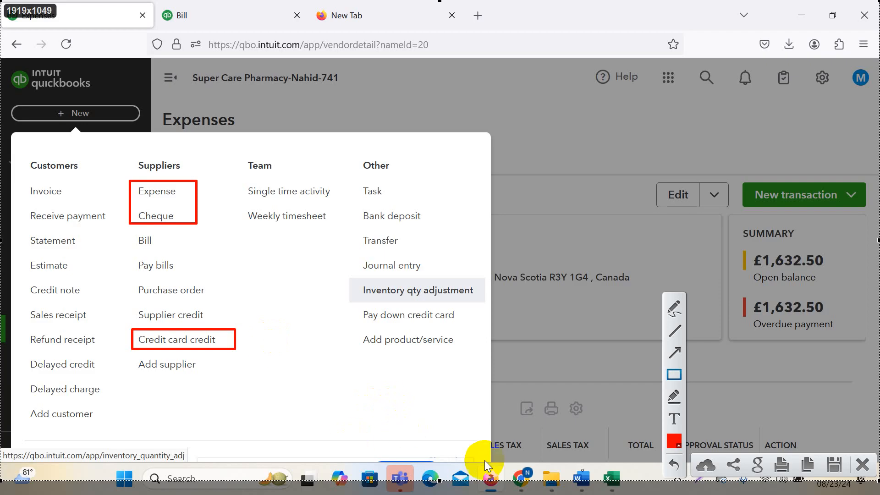
{"action": "left_click", "coordinate": [863, 464]}
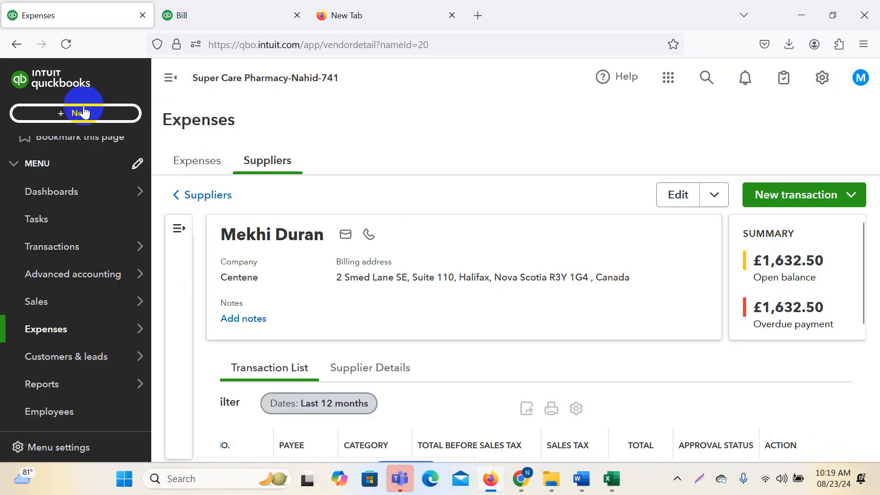
- Start a new bill and choose the Humana supplier
{"action": "left_click", "coordinate": [78, 113]}
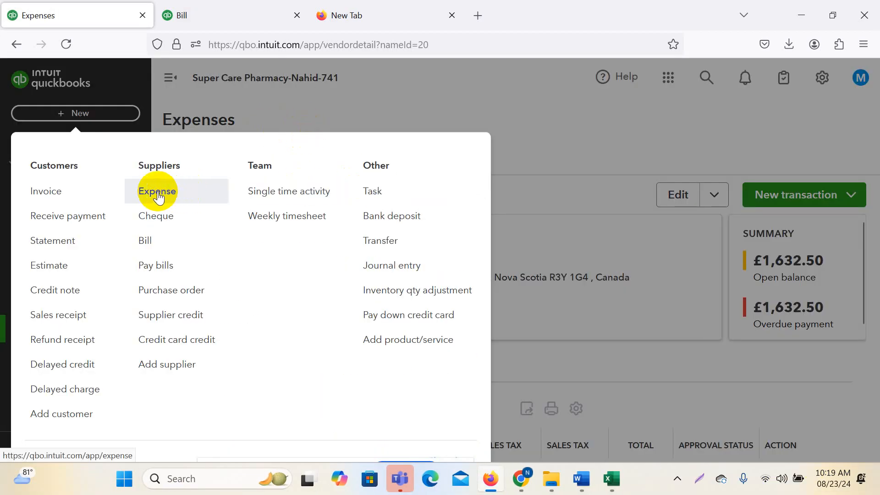
{"action": "left_click", "coordinate": [171, 248]}
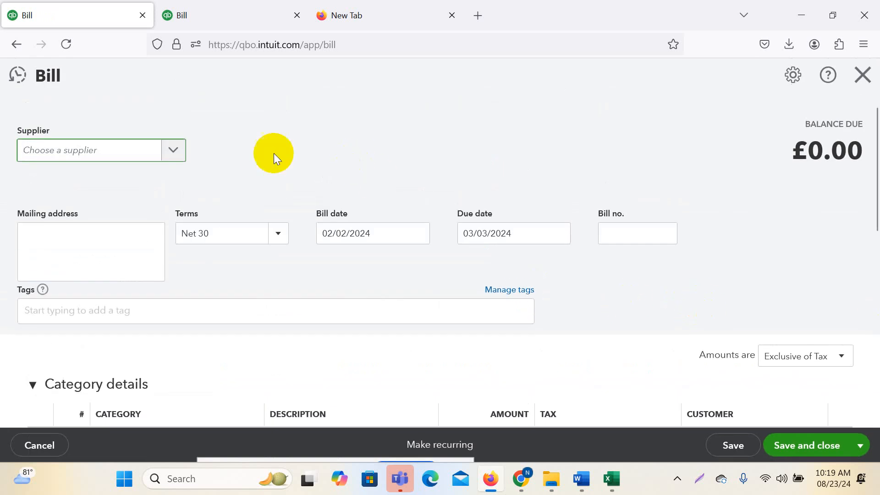
{"action": "left_click", "coordinate": [177, 152]}
{"action": "left_click", "coordinate": [87, 237]}
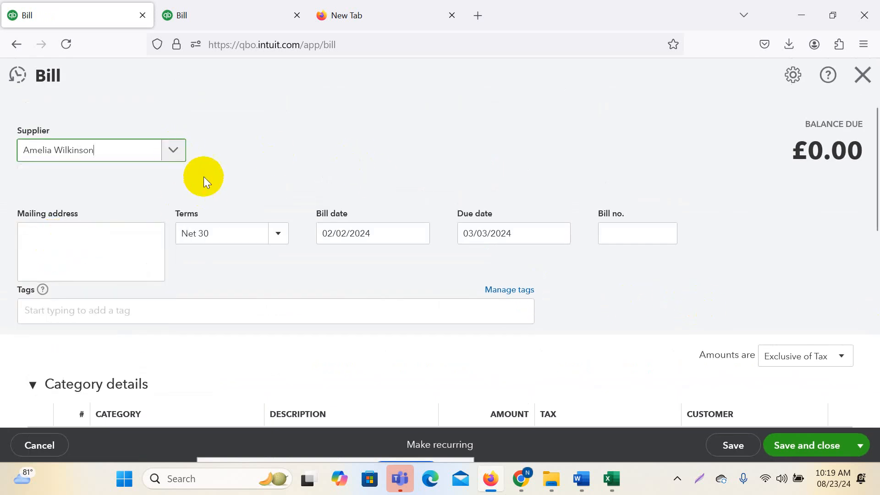
- Set the bill date to 02/12/2024 and enter 4677 as the bill number
{"action": "scroll", "coordinate": [413, 192], "scroll_direction": "down", "scroll_amount": 2}
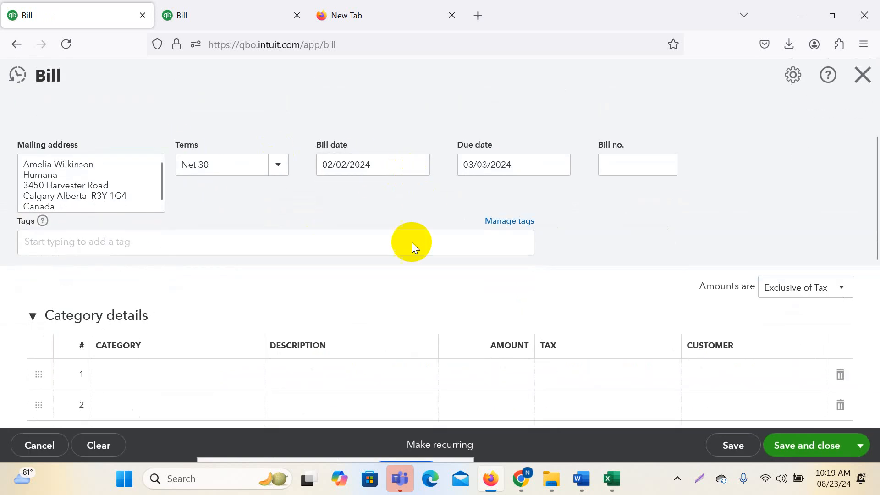
{"action": "left_click", "coordinate": [418, 164]}
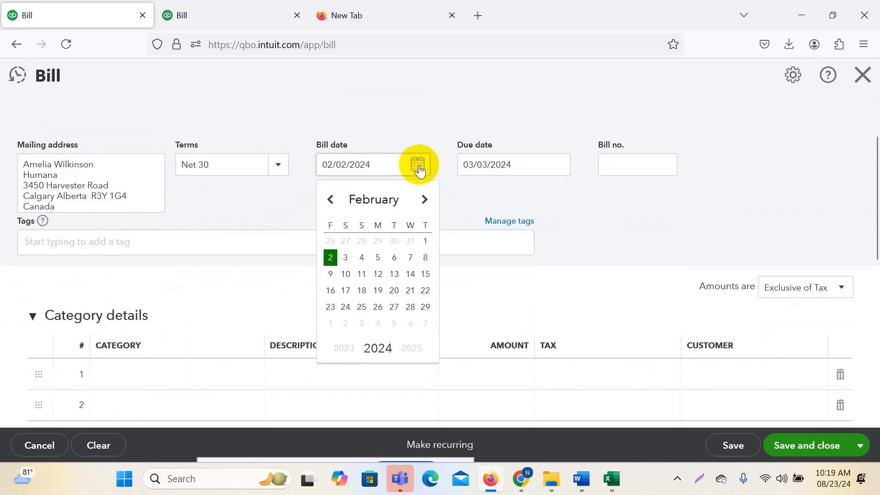
{"action": "left_click", "coordinate": [388, 274]}
{"action": "left_click", "coordinate": [648, 165]}
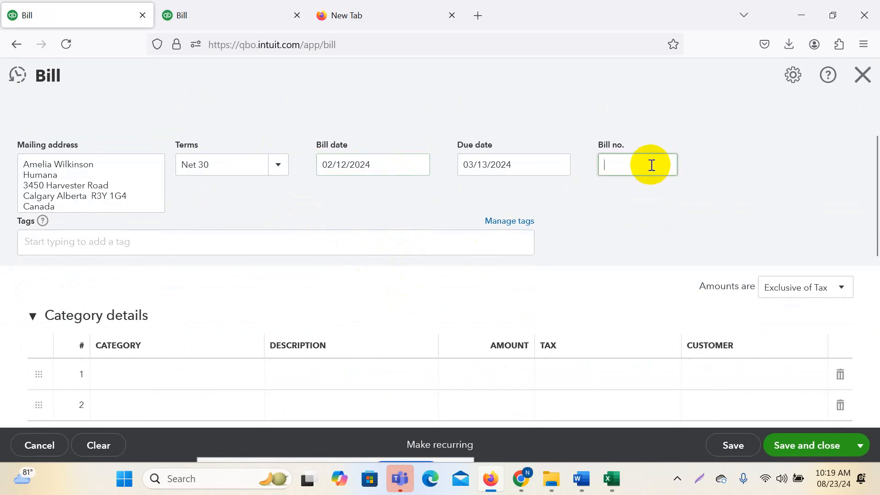
{"action": "type", "text": "4677"}
- Add EKG/ECG Machines and Autoclave Sterilizers as the first two item lines of the bill
{"action": "scroll", "coordinate": [458, 264], "scroll_direction": "down", "scroll_amount": 5}
{"action": "left_click", "coordinate": [164, 261]}
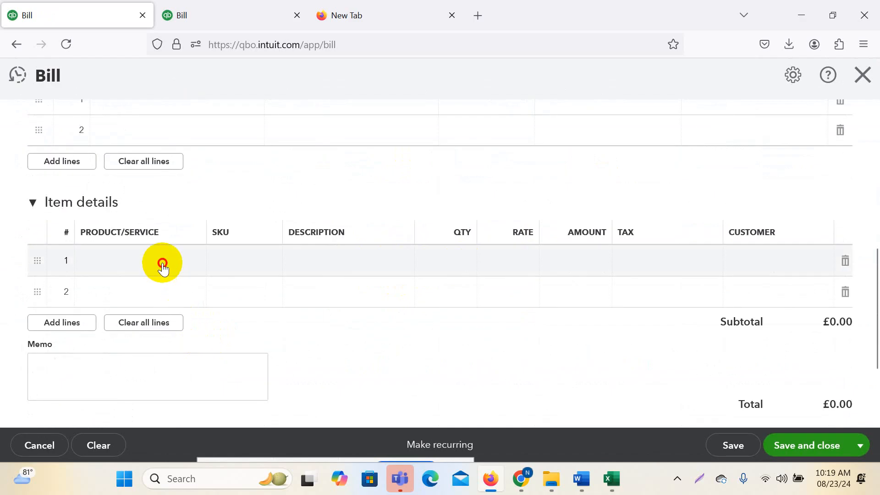
{"action": "left_click", "coordinate": [191, 290]}
{"action": "left_click", "coordinate": [112, 243]}
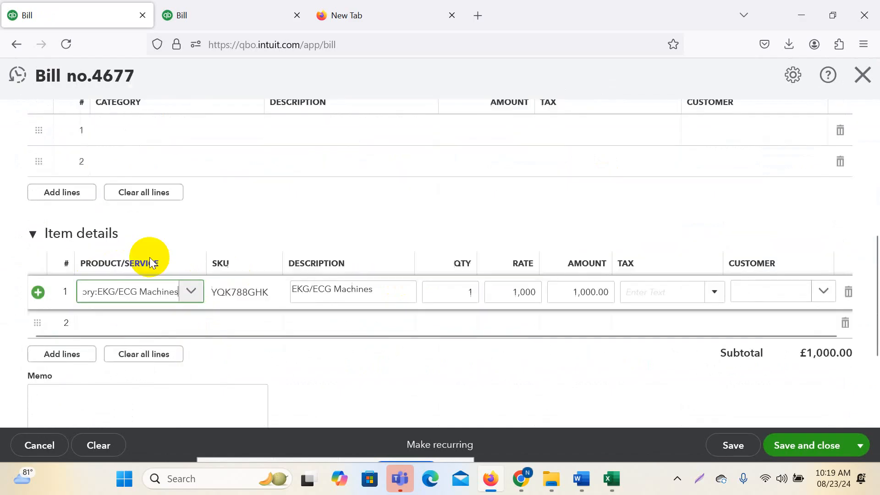
{"action": "left_click", "coordinate": [196, 325]}
{"action": "left_click", "coordinate": [190, 322]}
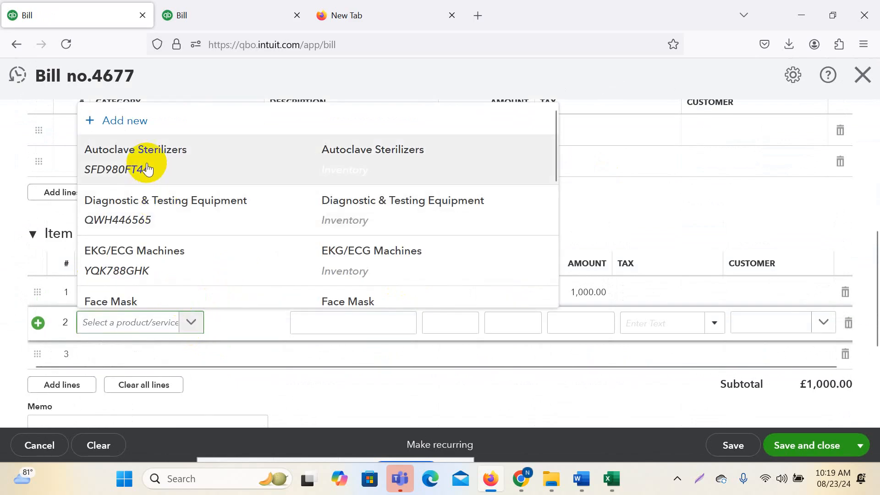
{"action": "left_click", "coordinate": [143, 158]}
- Set the quantity to 12 for EKG/ECG Machines and 15 for Autoclave Sterilizers
{"action": "left_click", "coordinate": [472, 292]}
{"action": "type", "text": "12"}
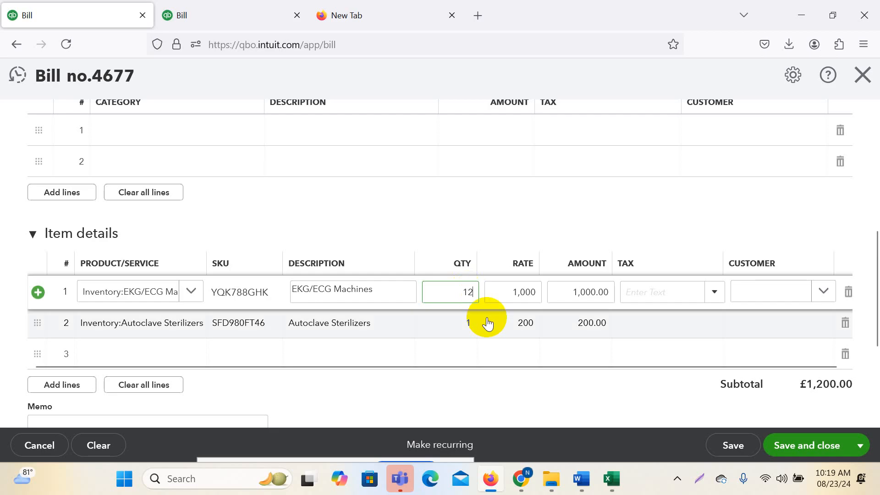
{"action": "left_click", "coordinate": [465, 324]}
{"action": "type", "text": "15"}
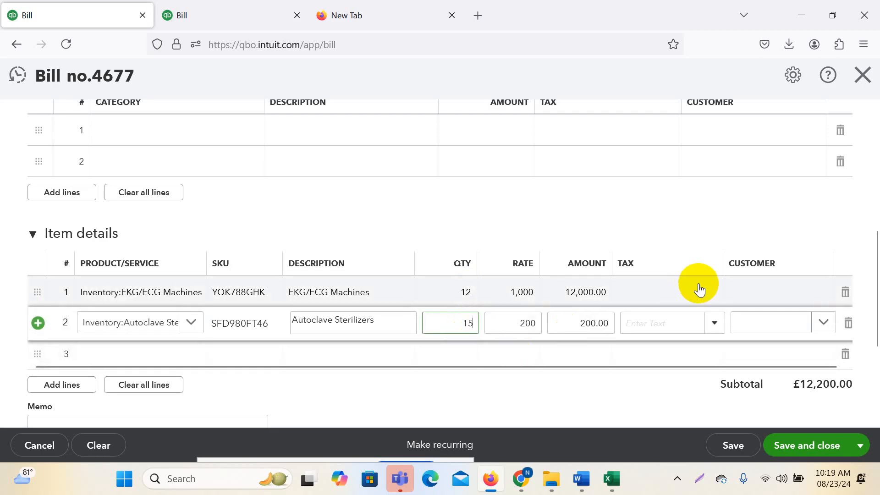
- Apply the Standard Rate-20% tax to the EKG/ECG Machines line and Reduce Rate-5% to the Autoclave Sterilizers line
{"action": "left_click", "coordinate": [713, 296]}
{"action": "left_click", "coordinate": [713, 297]}
{"action": "left_click", "coordinate": [654, 317]}
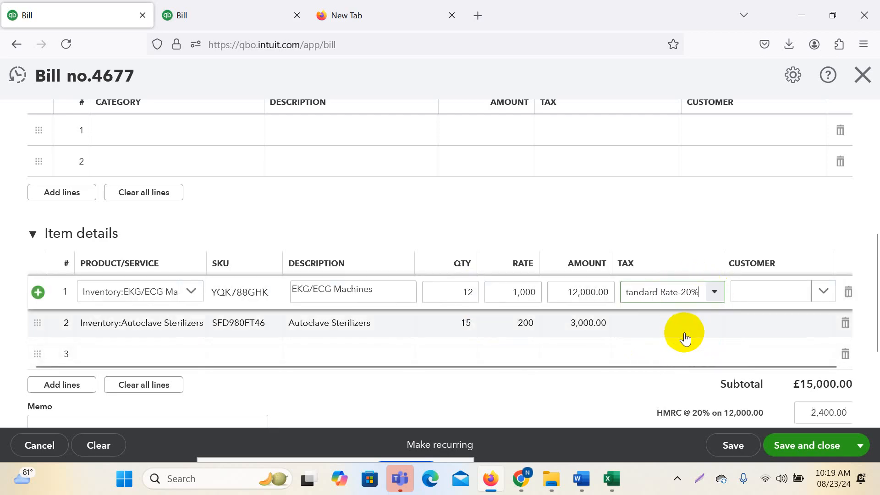
{"action": "left_click", "coordinate": [717, 331]}
{"action": "left_click", "coordinate": [717, 329]}
{"action": "left_click", "coordinate": [661, 373]}
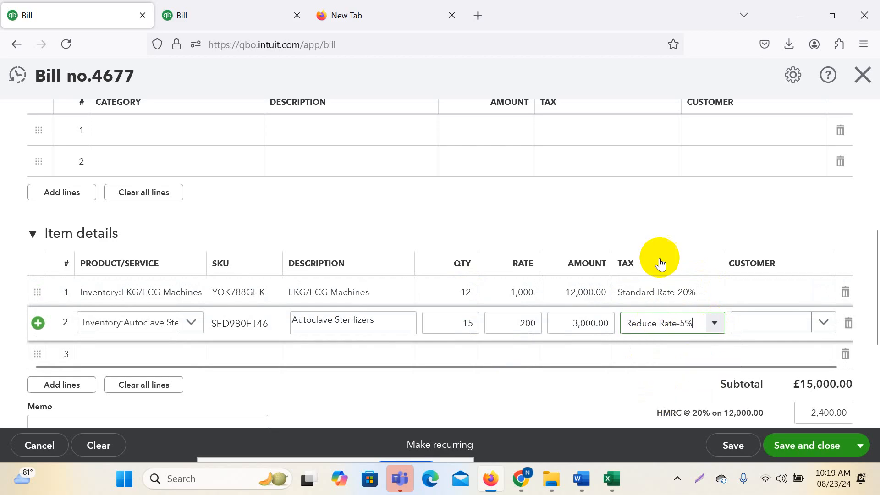
{"action": "left_click", "coordinate": [632, 198]}
- From the bill's third item line, create and save a new service item named Discount on Purchase
{"action": "scroll", "coordinate": [466, 346], "scroll_direction": "down", "scroll_amount": 3}
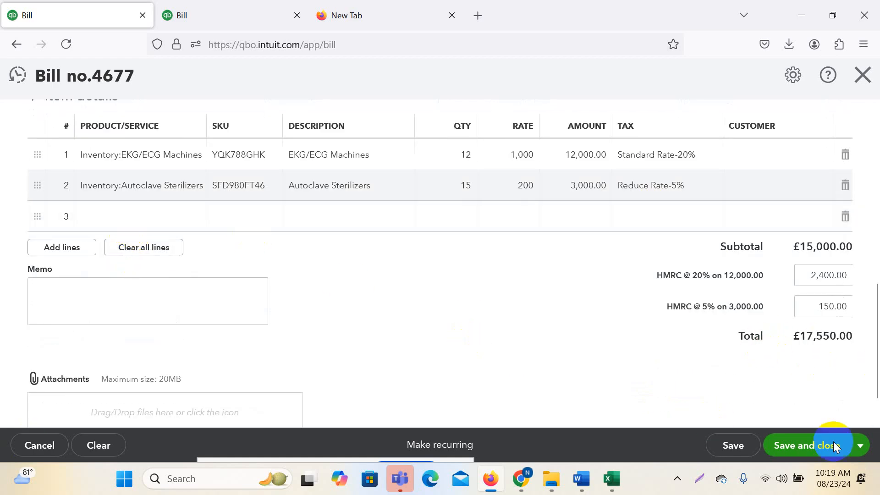
{"action": "scroll", "coordinate": [770, 344], "scroll_direction": "up", "scroll_amount": 5}
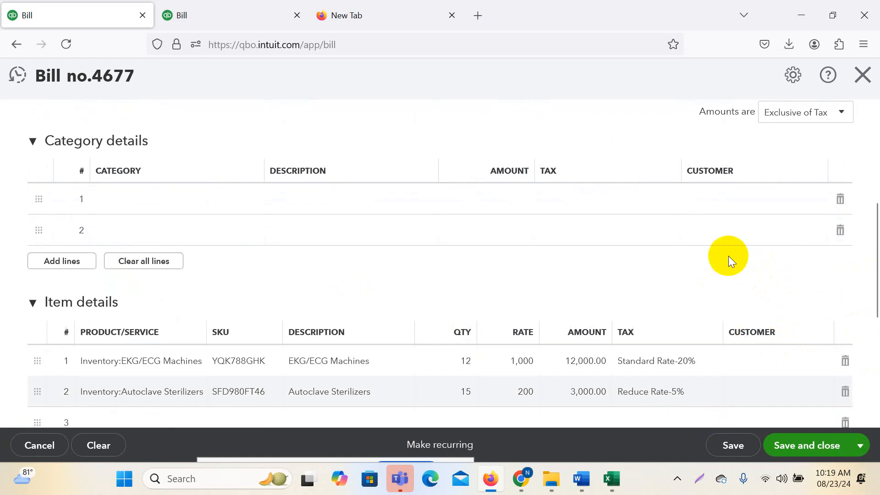
{"action": "scroll", "coordinate": [428, 173], "scroll_direction": "down", "scroll_amount": 5}
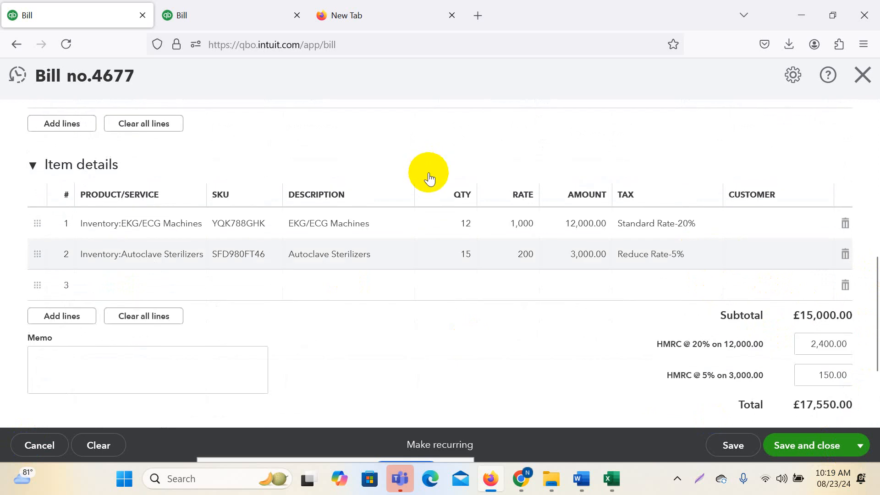
{"action": "left_click", "coordinate": [140, 216]}
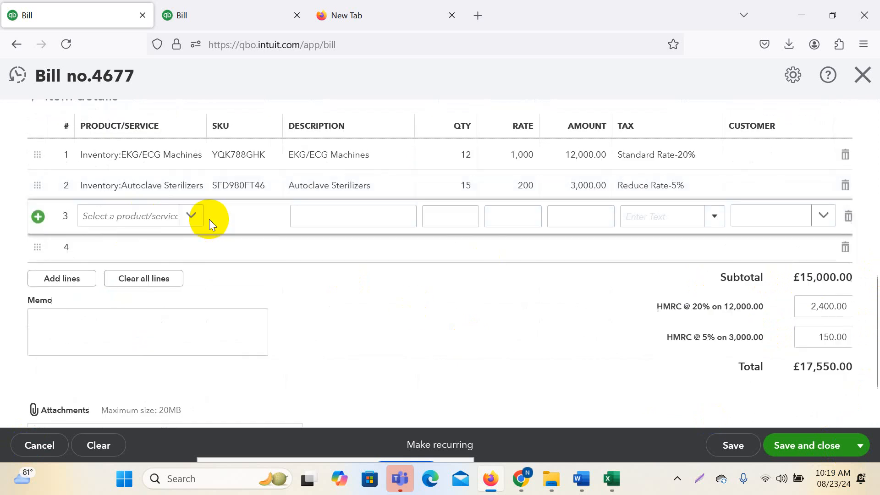
{"action": "left_click", "coordinate": [193, 215]}
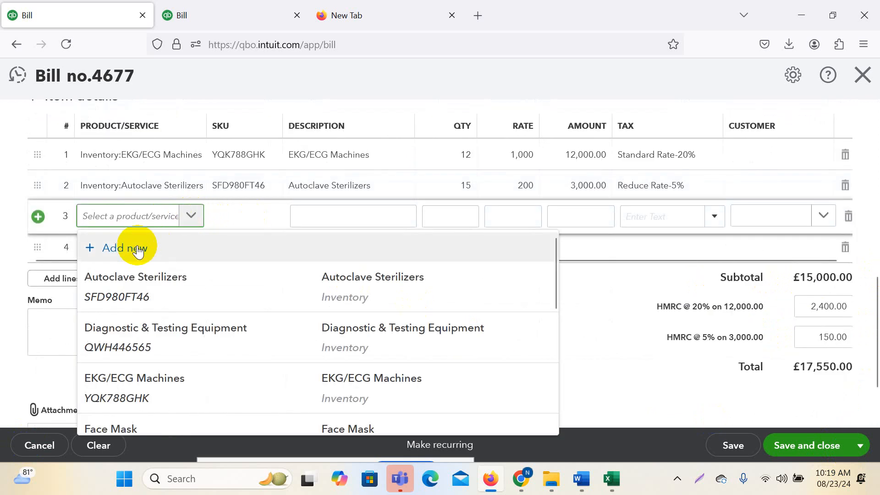
{"action": "left_click", "coordinate": [120, 250]}
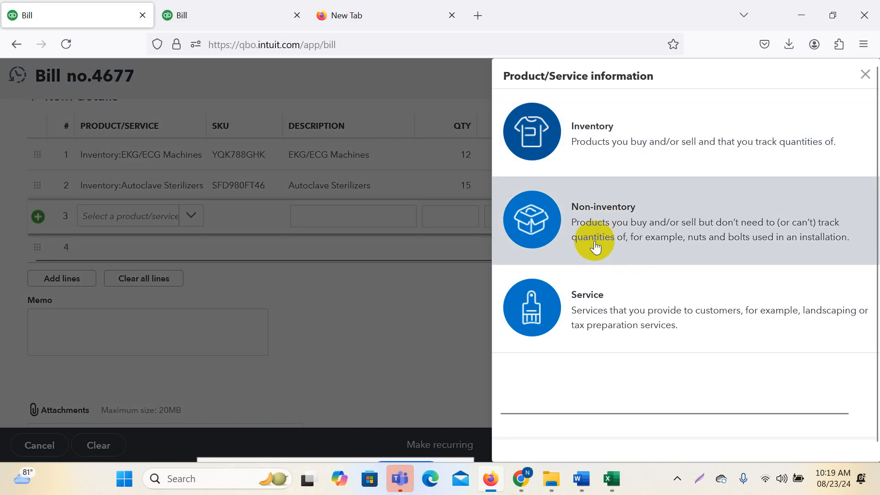
{"action": "left_click", "coordinate": [585, 309]}
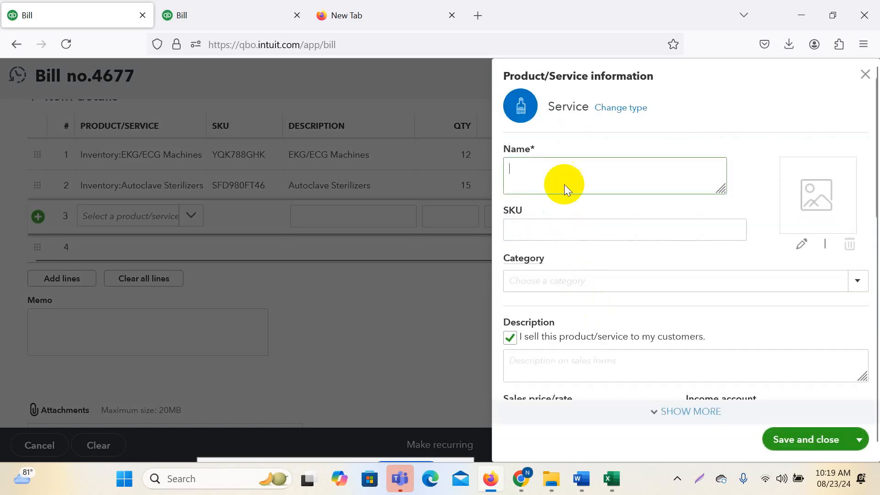
{"action": "type", "text": "Dis"}
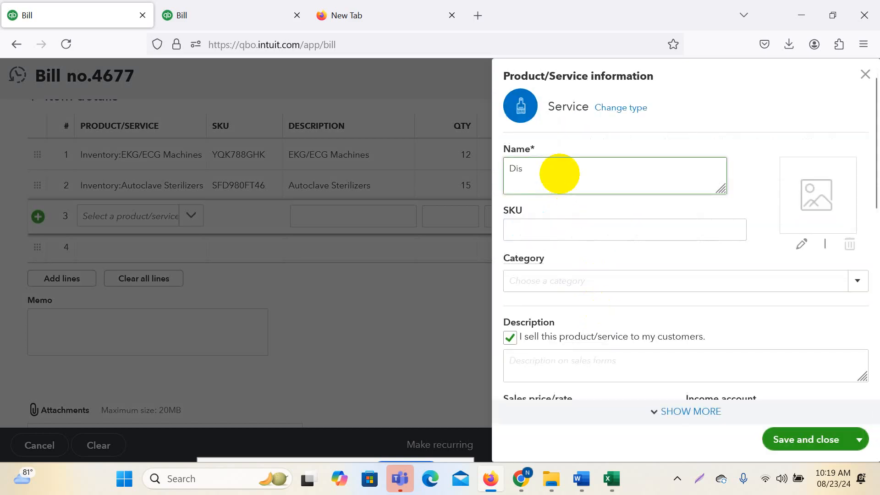
{"action": "type", "text": "count o"}
{"action": "type", "text": "n Purchase"}
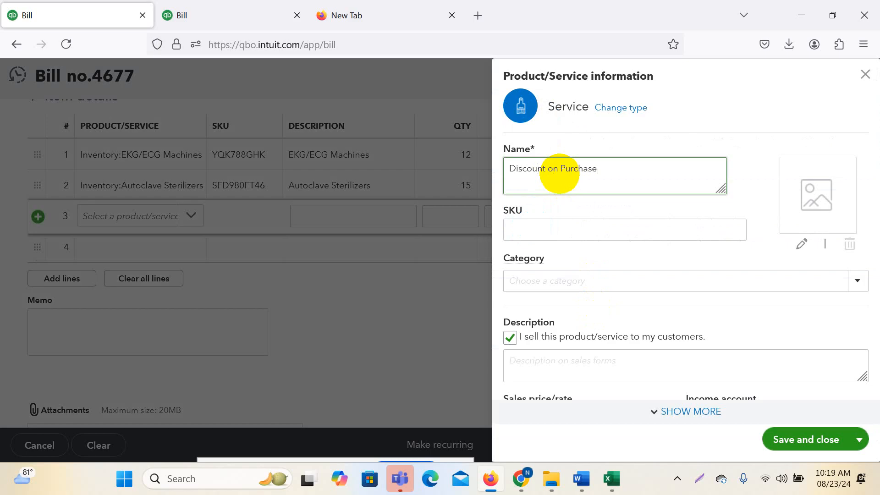
{"action": "left_click", "coordinate": [812, 440]}
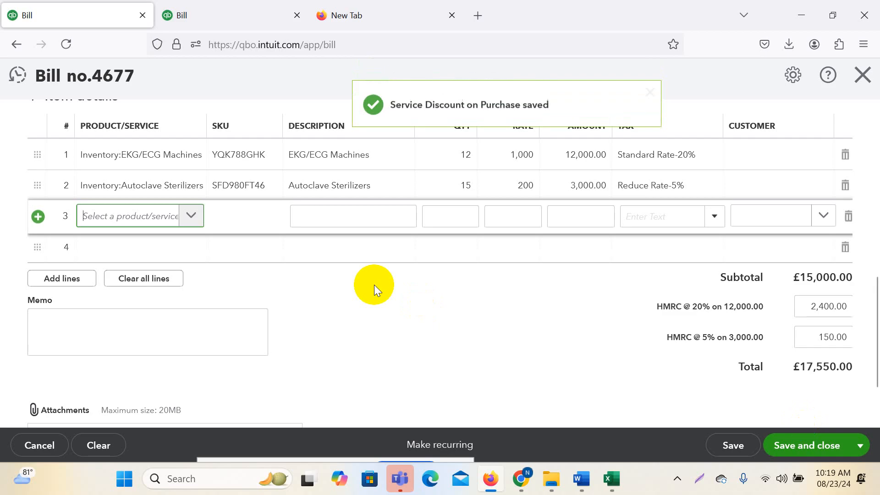
- Set the rate to -550 on the bill's Discount on Purchase line, with a quantity of 1
{"action": "left_click", "coordinate": [456, 216]}
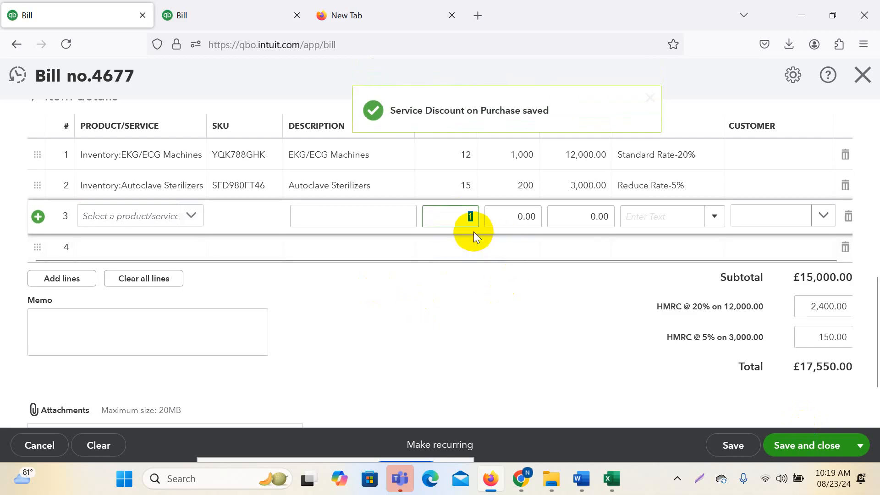
{"action": "left_click", "coordinate": [508, 220]}
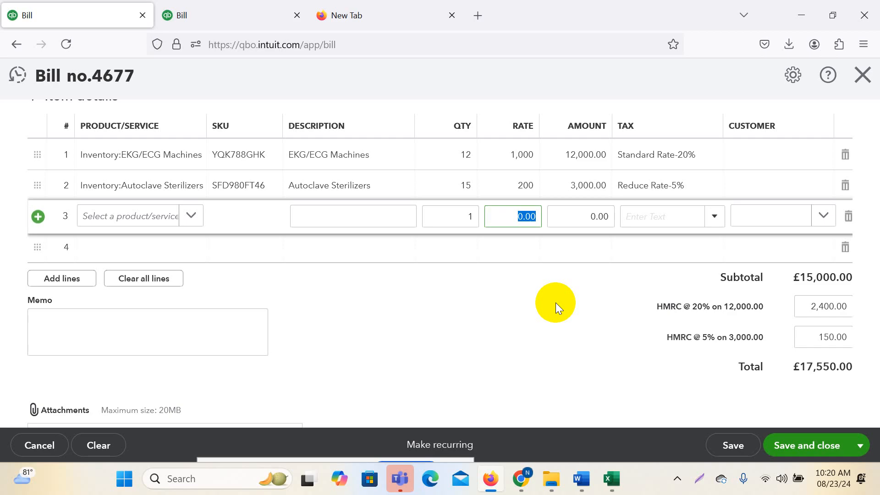
{"action": "type", "text": "-550"}
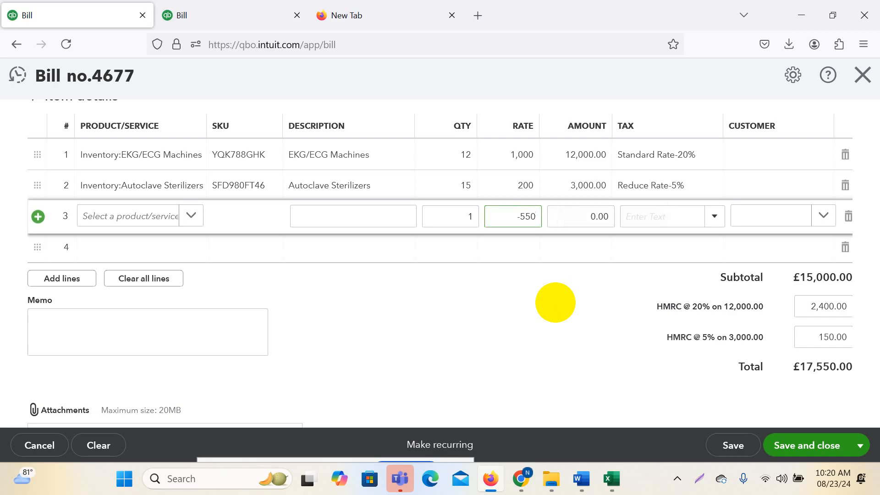
{"action": "left_click", "coordinate": [459, 304]}
{"action": "left_click", "coordinate": [653, 217]}
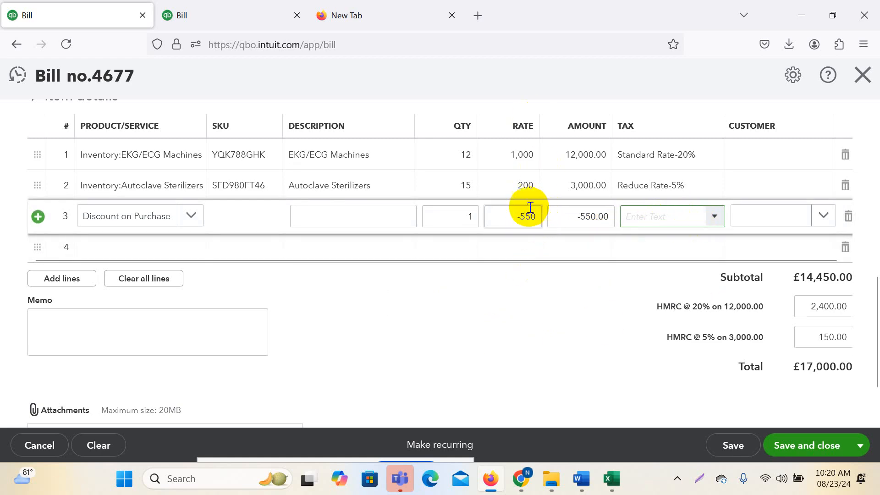
{"action": "left_click", "coordinate": [467, 220]}
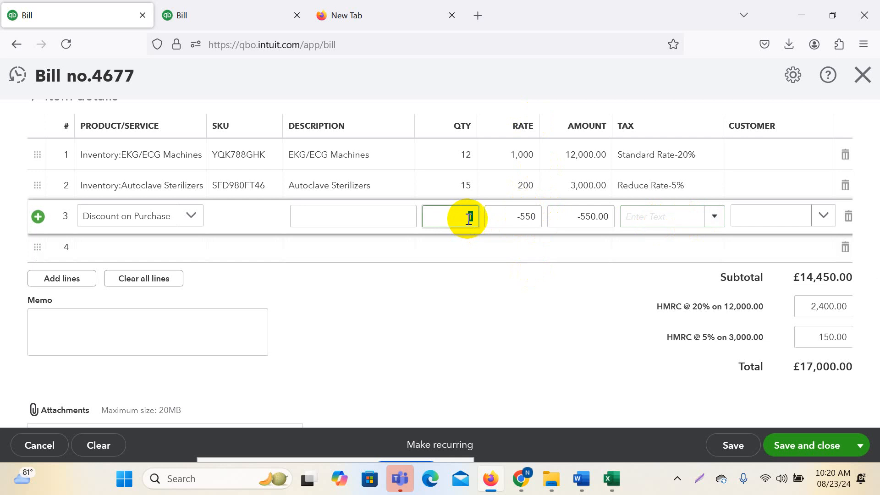
{"action": "double_click", "coordinate": [471, 221]}
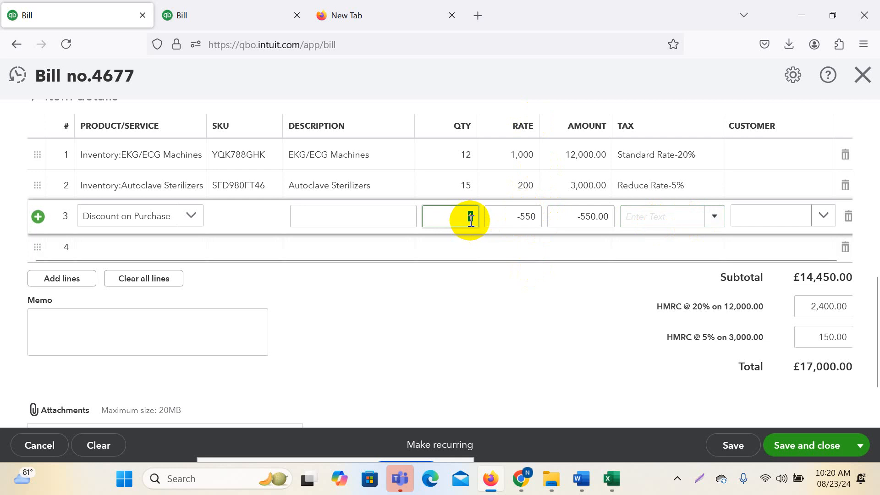
{"action": "left_click", "coordinate": [536, 221]}
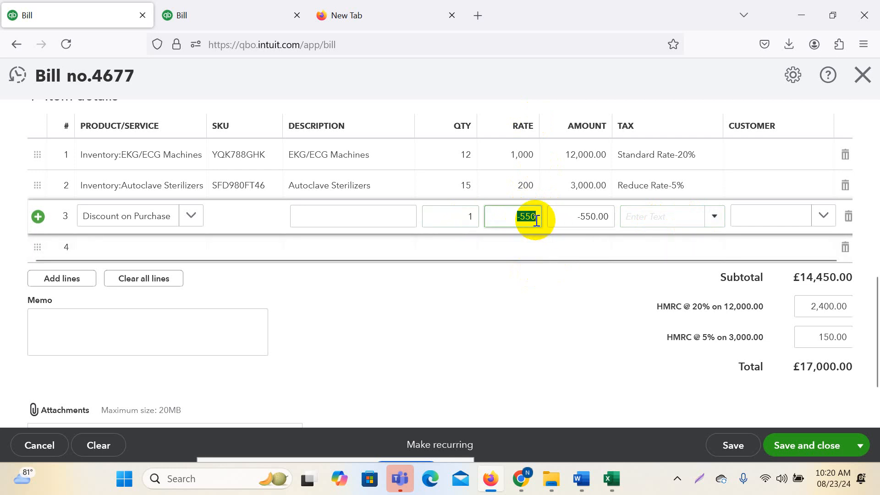
- Apply Zero Rated Tax to the Discount on Purchase line, and save and close the bill
{"action": "left_click", "coordinate": [714, 220]}
{"action": "left_click", "coordinate": [672, 293]}
{"action": "left_click", "coordinate": [560, 343]}
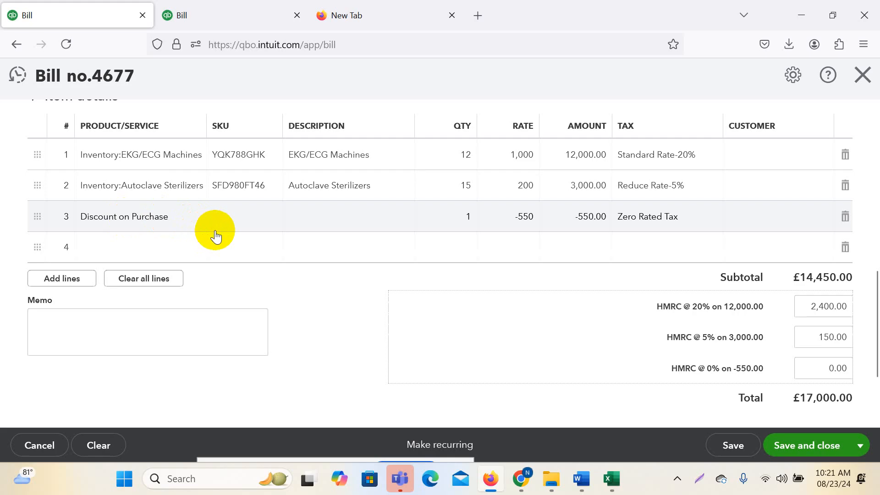
{"action": "left_click", "coordinate": [825, 452]}
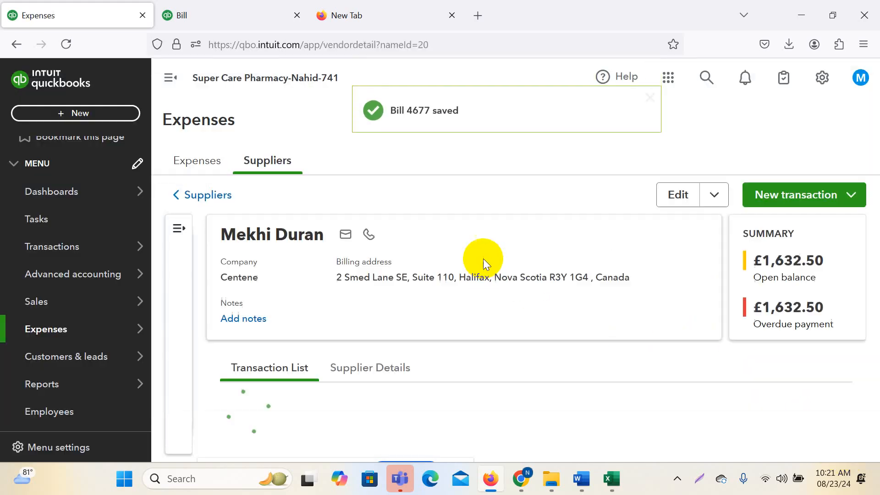
- Check the open balance of Humana in the supplier list
{"action": "left_click", "coordinate": [264, 167]}
{"action": "scroll", "coordinate": [373, 337], "scroll_direction": "down", "scroll_amount": 3}
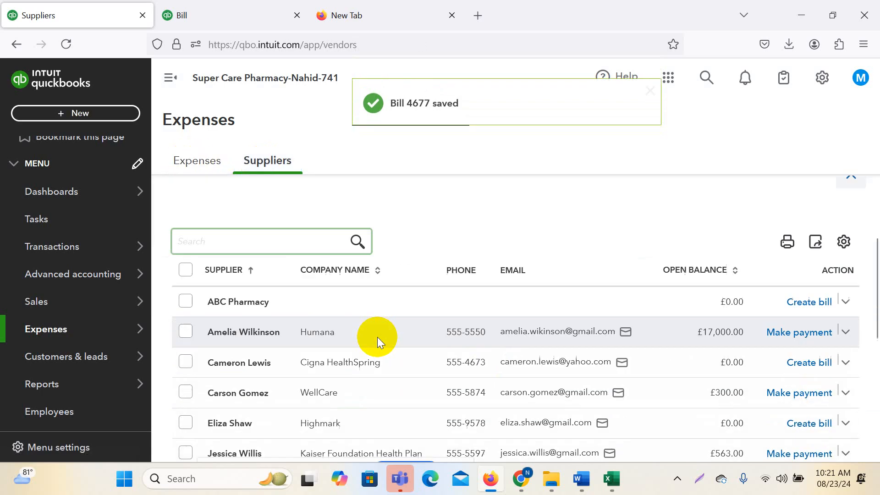
- Reopen the Humana bill dated 02/12/2024 from the expense transactions and review its header and item details
{"action": "left_click", "coordinate": [200, 162]}
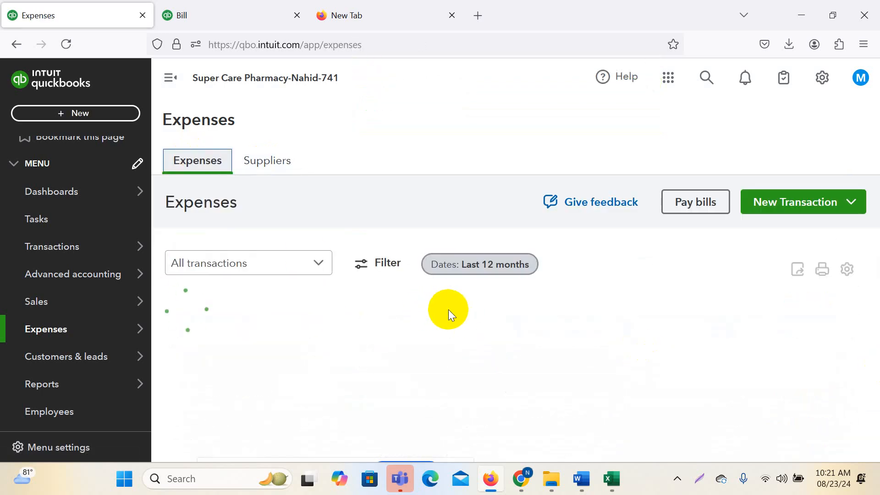
{"action": "scroll", "coordinate": [499, 374], "scroll_direction": "down", "scroll_amount": 3}
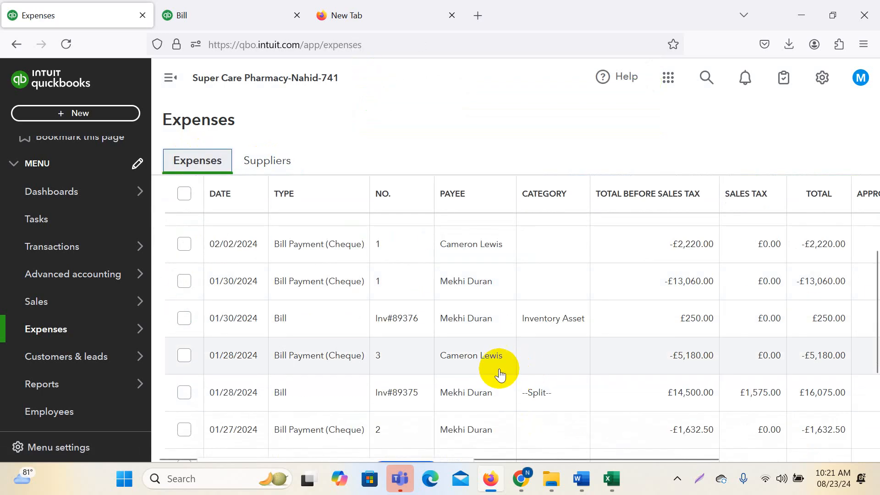
{"action": "scroll", "coordinate": [499, 372], "scroll_direction": "up", "scroll_amount": 2}
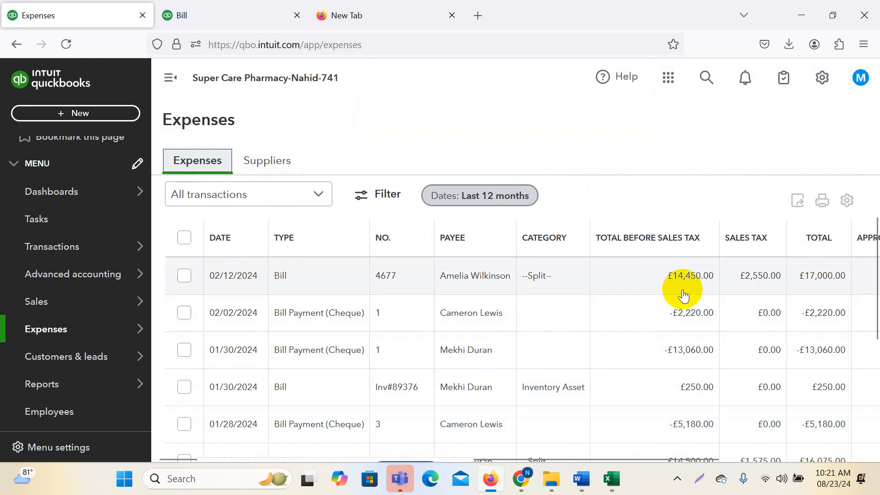
{"action": "left_click", "coordinate": [672, 281]}
{"action": "scroll", "coordinate": [628, 359], "scroll_direction": "up", "scroll_amount": 2}
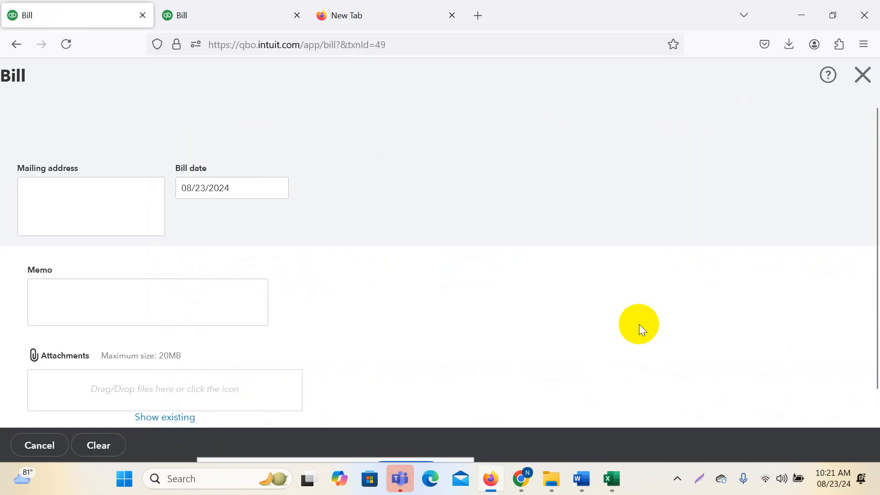
{"action": "scroll", "coordinate": [679, 334], "scroll_direction": "down", "scroll_amount": 6}
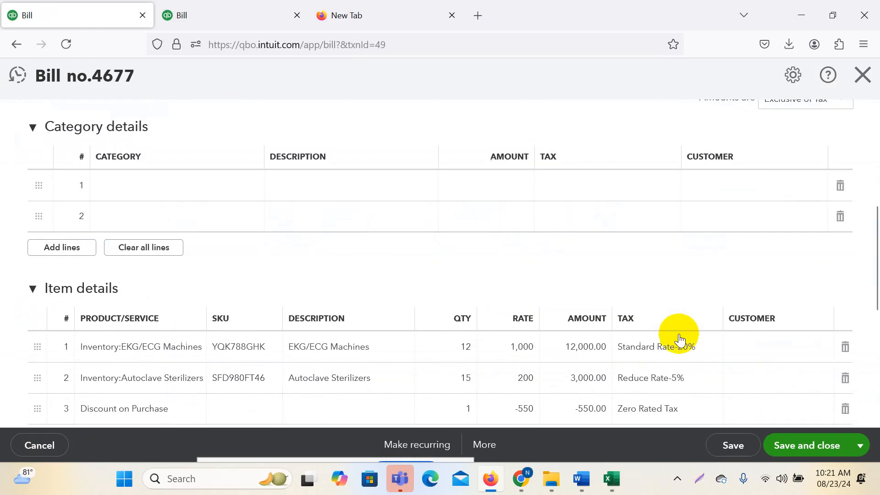
{"action": "scroll", "coordinate": [679, 339], "scroll_direction": "down", "scroll_amount": 6}
{"action": "scroll", "coordinate": [679, 340], "scroll_direction": "up", "scroll_amount": 6}
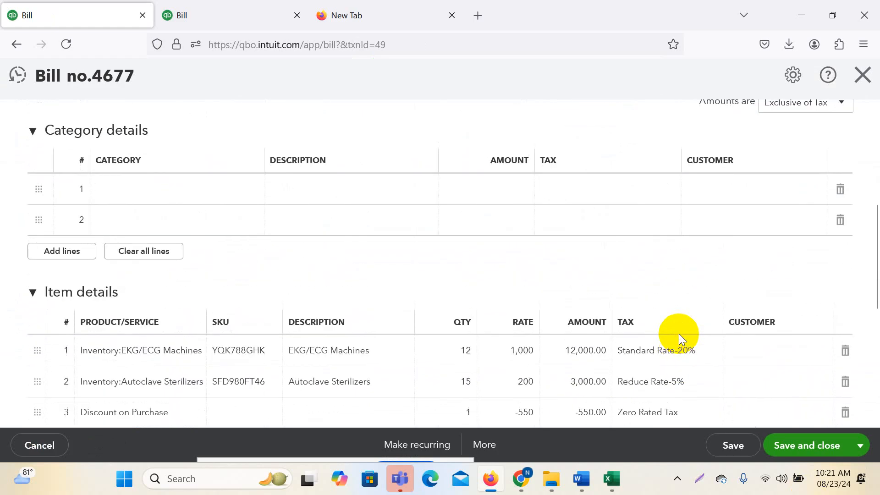
{"action": "scroll", "coordinate": [678, 333], "scroll_direction": "up", "scroll_amount": 6}
{"action": "scroll", "coordinate": [674, 337], "scroll_direction": "down", "scroll_amount": 3}
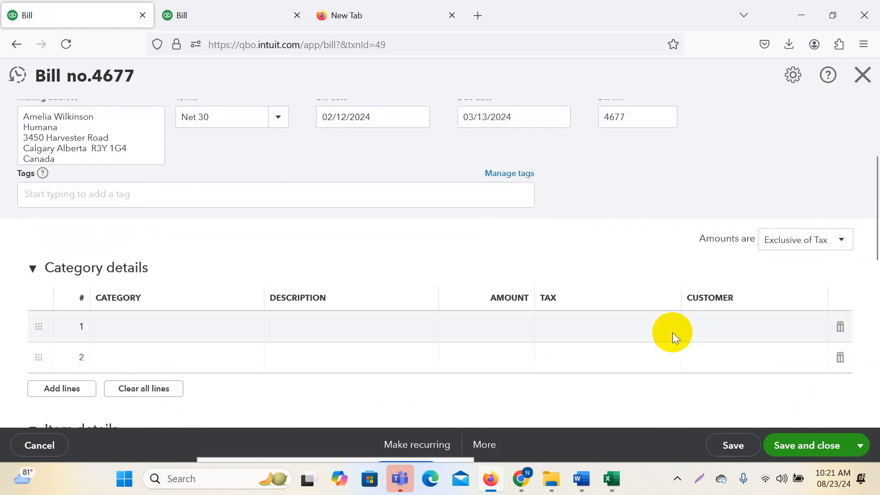
{"action": "scroll", "coordinate": [673, 337], "scroll_direction": "down", "scroll_amount": 6}
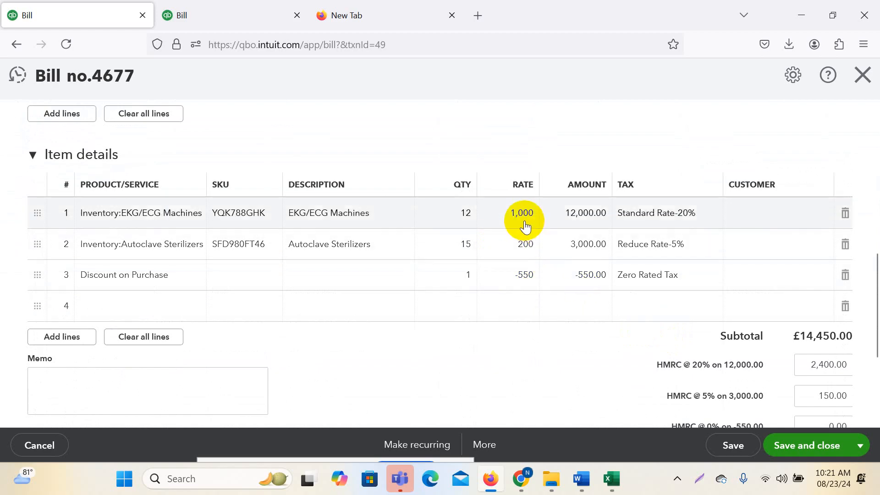
{"action": "scroll", "coordinate": [855, 379], "scroll_direction": "down", "scroll_amount": 1}
{"action": "scroll", "coordinate": [531, 358], "scroll_direction": "up", "scroll_amount": 3}
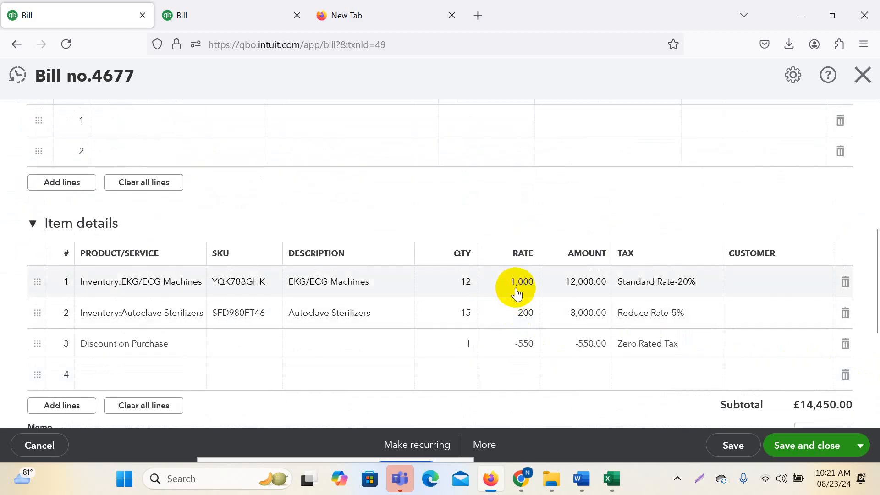
- Set the rate to 990 for EKG/ECG Machines and 180 for Autoclave Sterilizers on the bill's item lines
{"action": "left_click", "coordinate": [530, 287]}
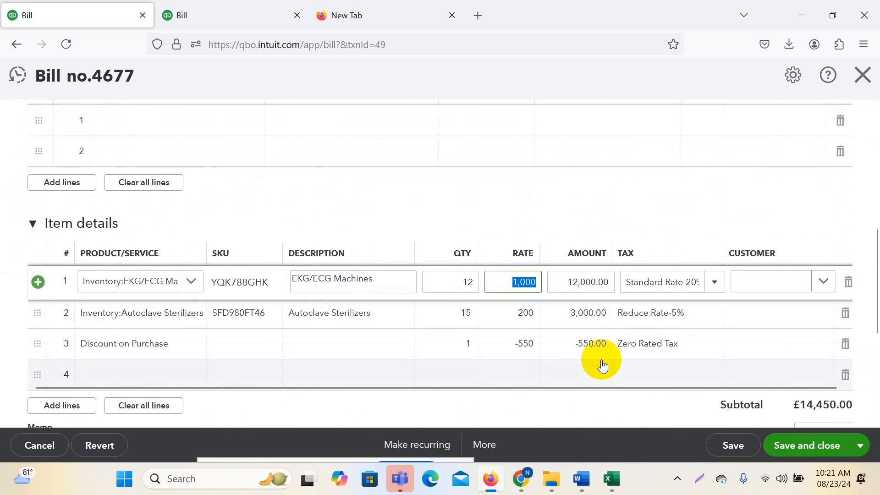
{"action": "type", "text": "990"}
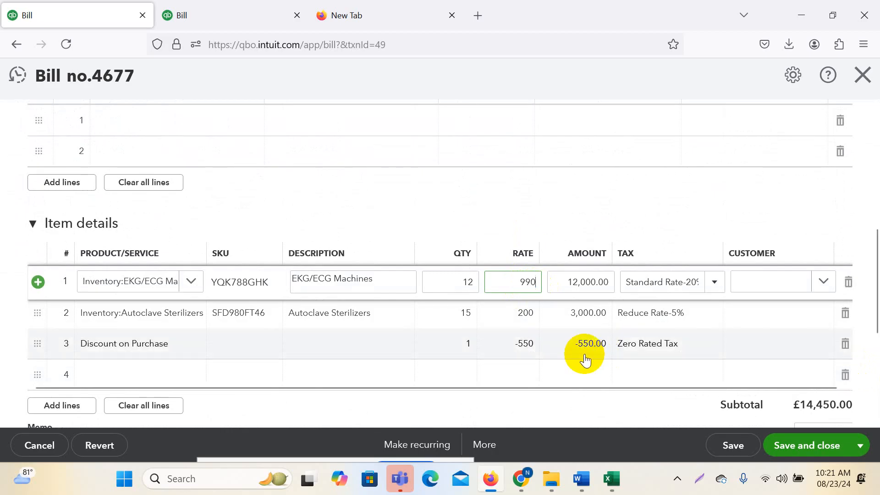
{"action": "left_click", "coordinate": [529, 316]}
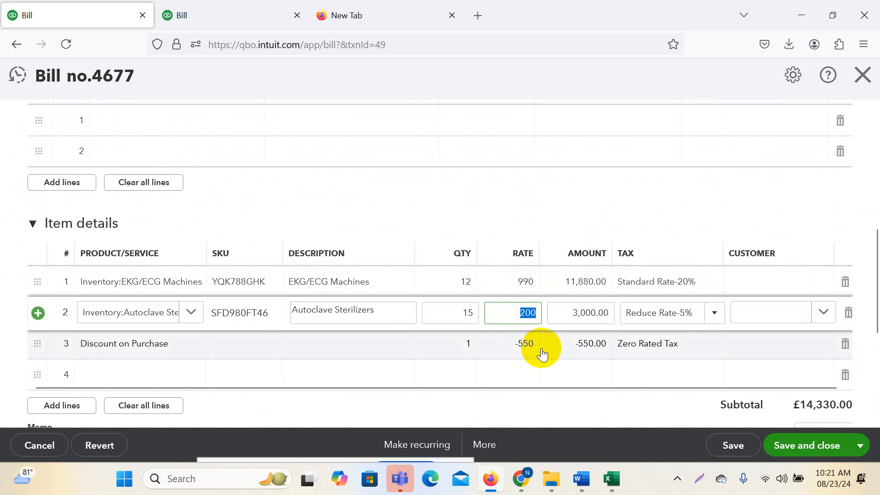
{"action": "type", "text": "180"}
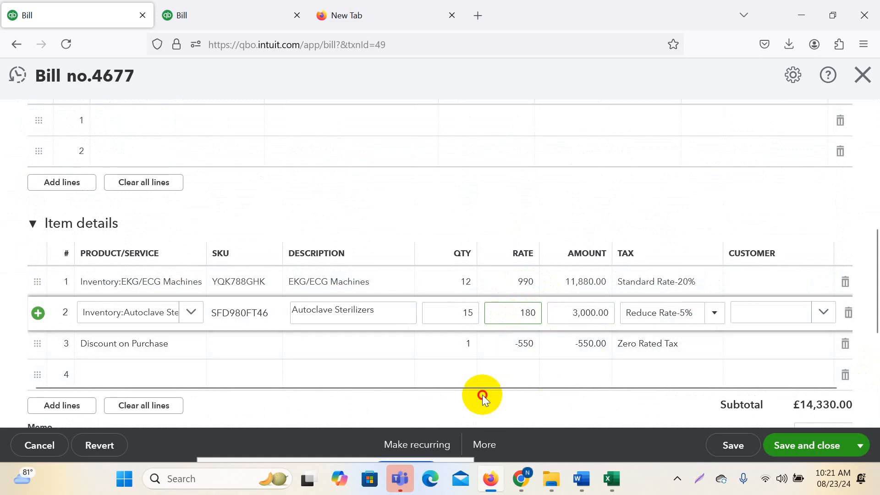
{"action": "left_click", "coordinate": [482, 395]}
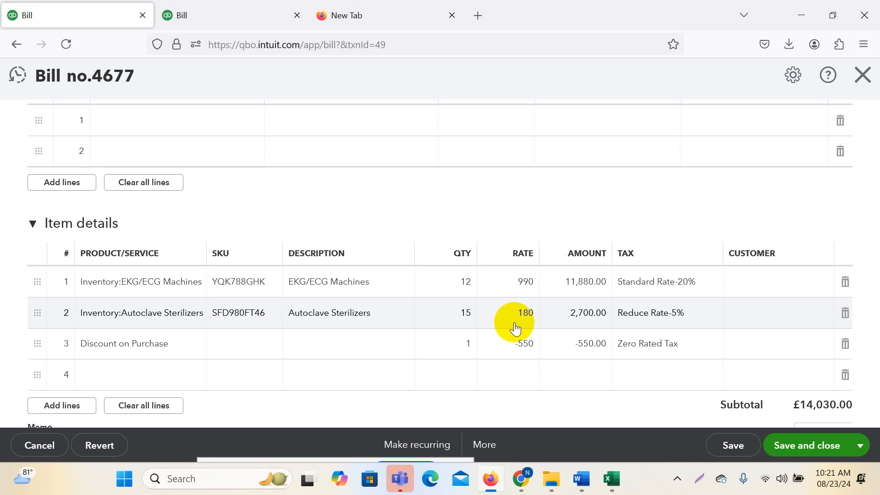
- Look over the open bill's item lines and totals, and leave the bill without saving
{"action": "scroll", "coordinate": [532, 328], "scroll_direction": "down", "scroll_amount": 3}
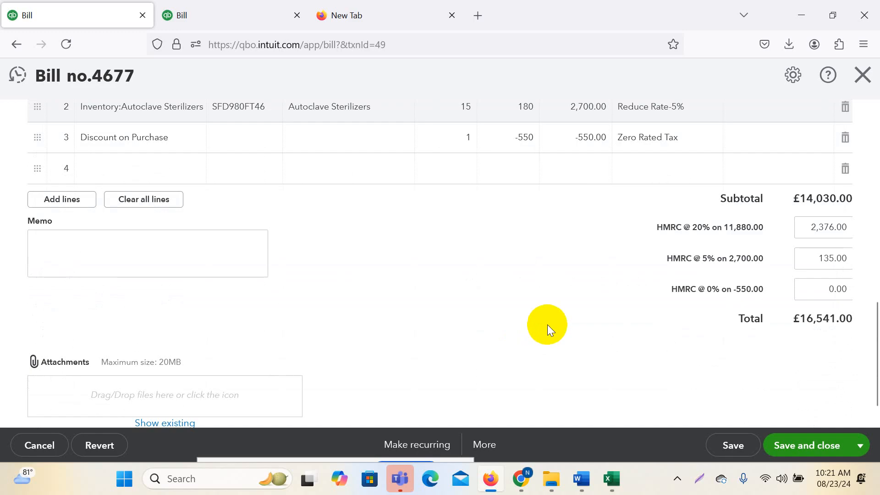
{"action": "scroll", "coordinate": [547, 325], "scroll_direction": "up", "scroll_amount": 8}
{"action": "scroll", "coordinate": [734, 248], "scroll_direction": "down", "scroll_amount": 4}
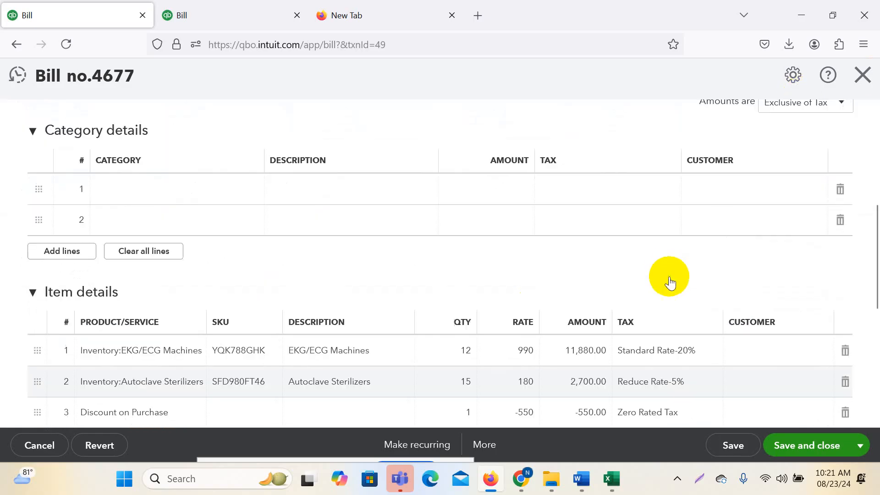
{"action": "left_click", "coordinate": [862, 75]}
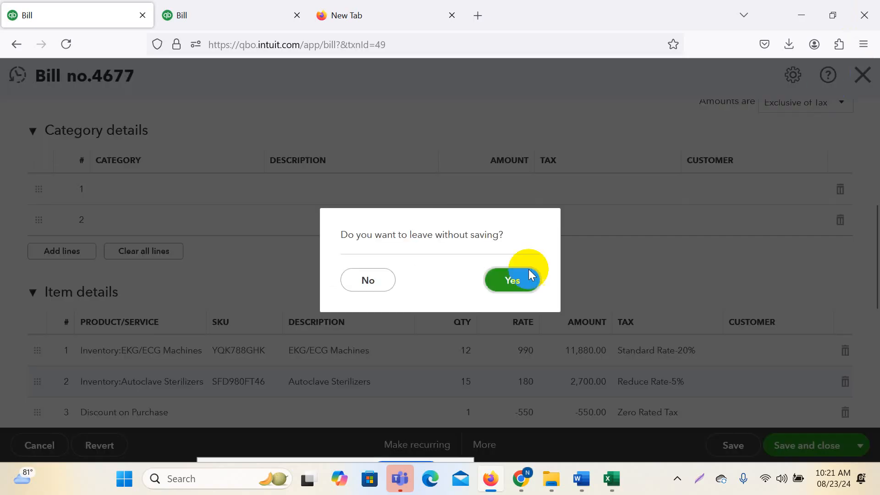
{"action": "left_click", "coordinate": [515, 284]}
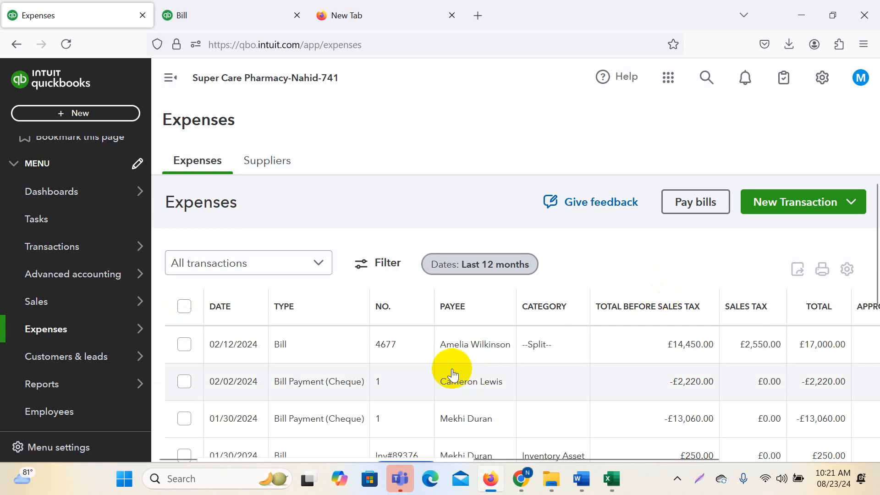
- Create a new supplier cheque and open its list of payees
{"action": "left_click", "coordinate": [94, 118]}
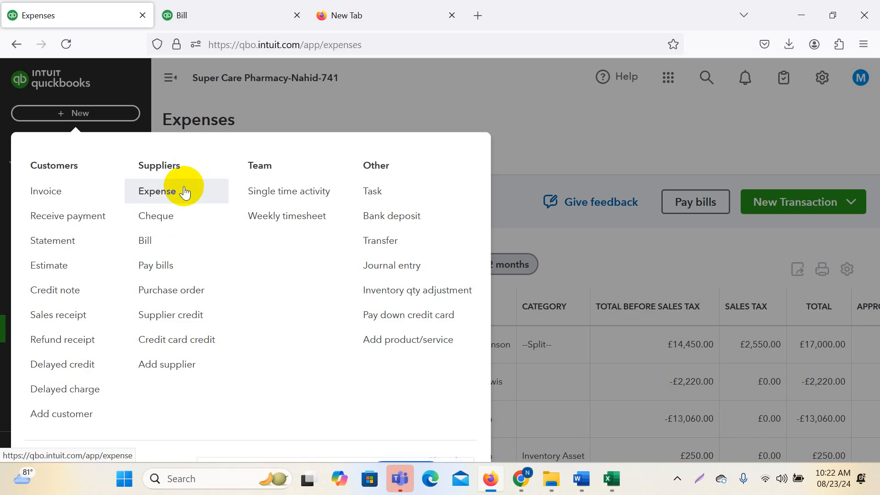
{"action": "left_click", "coordinate": [157, 216]}
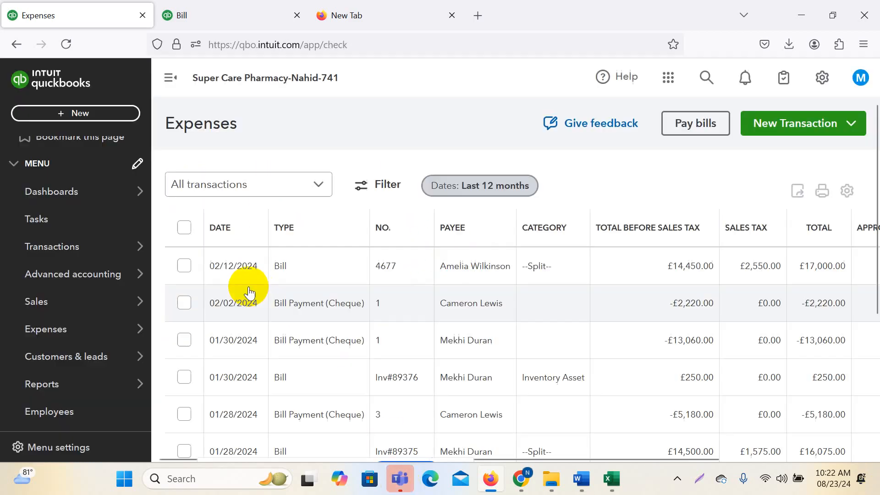
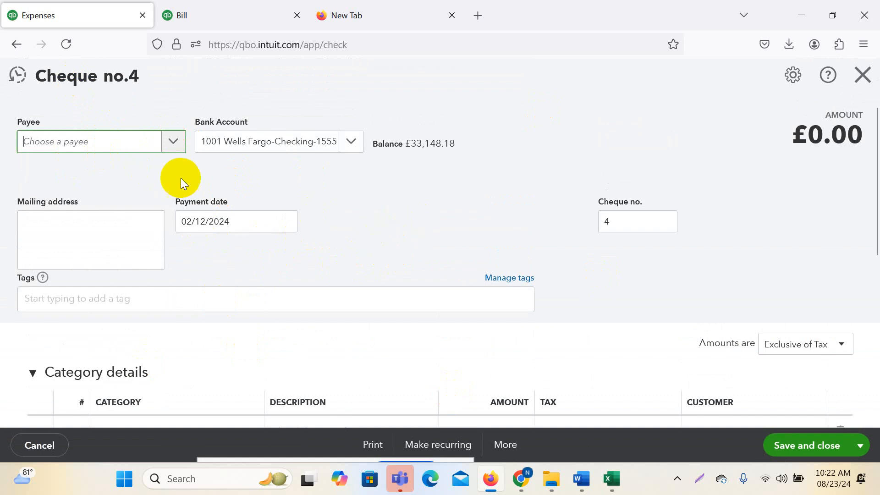
{"action": "left_click", "coordinate": [174, 141]}
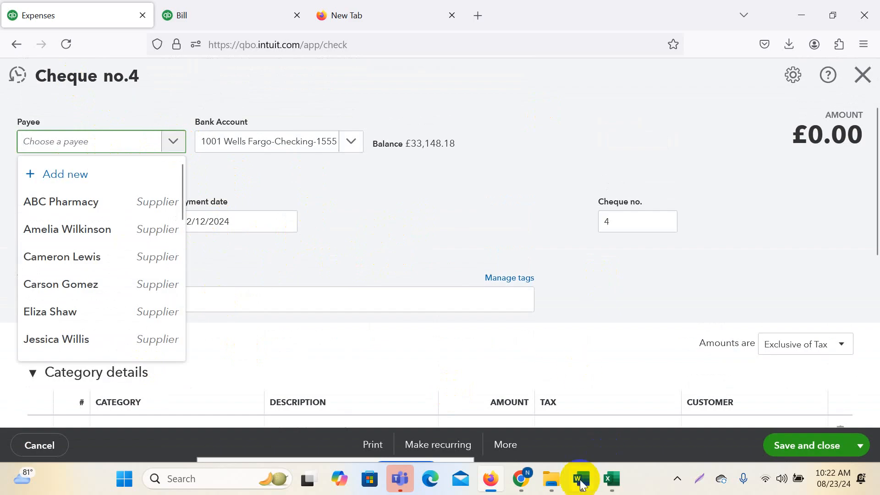
- Switch to the Supplier Bill assignment workbook in Excel and find the supplier's name on the cheque sheet
{"action": "mouse_move", "coordinate": [613, 483]}
{"action": "left_click", "coordinate": [716, 425]}
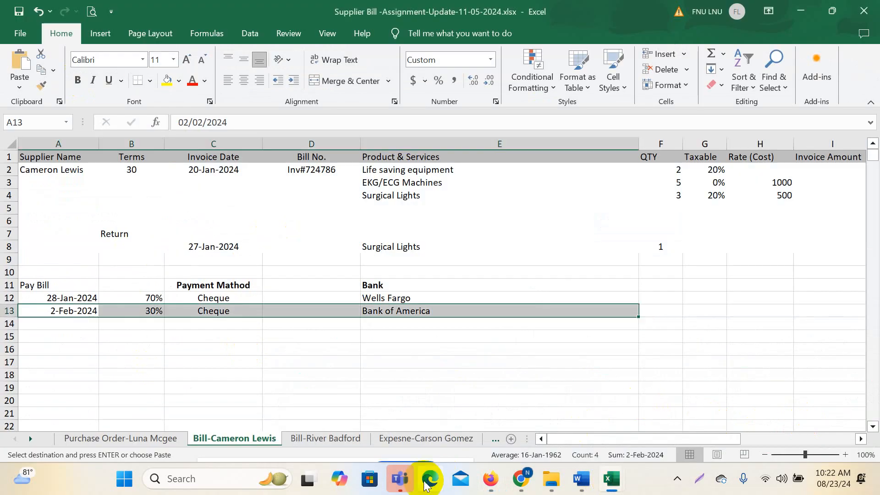
{"action": "left_click", "coordinate": [342, 442]}
{"action": "left_click", "coordinate": [427, 442]}
{"action": "left_click", "coordinate": [499, 439]}
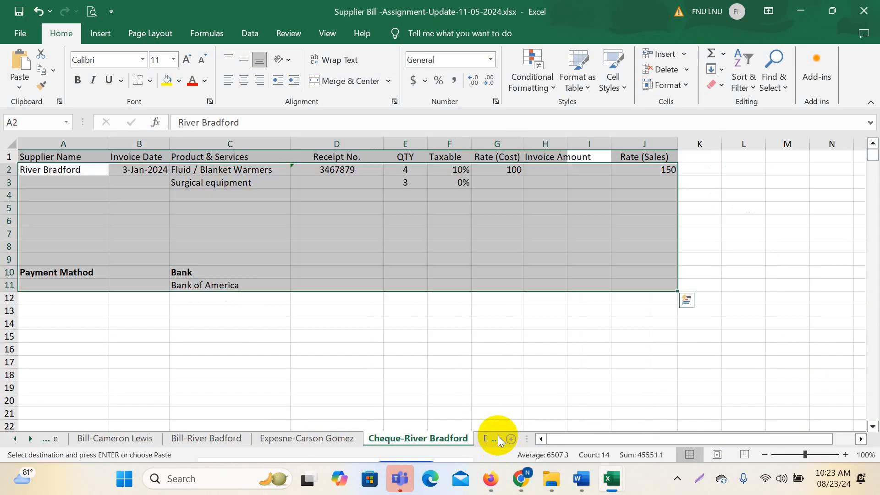
{"action": "left_click", "coordinate": [457, 336]}
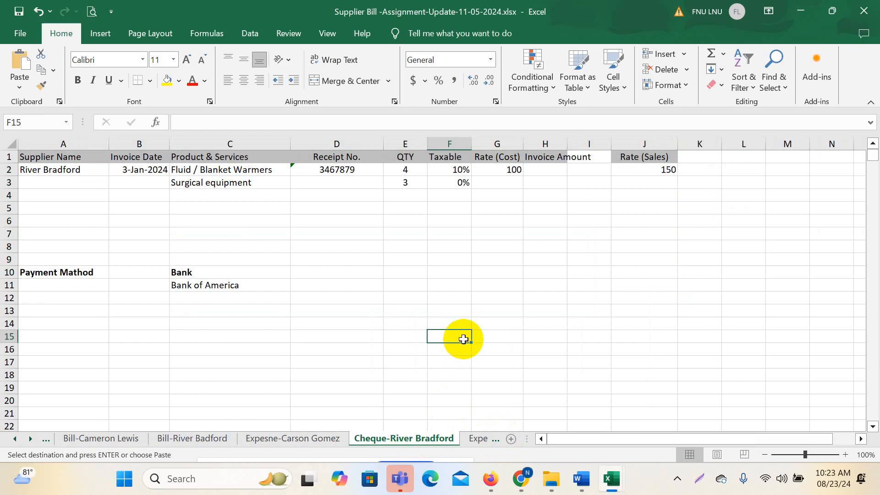
{"action": "left_click", "coordinate": [62, 172]}
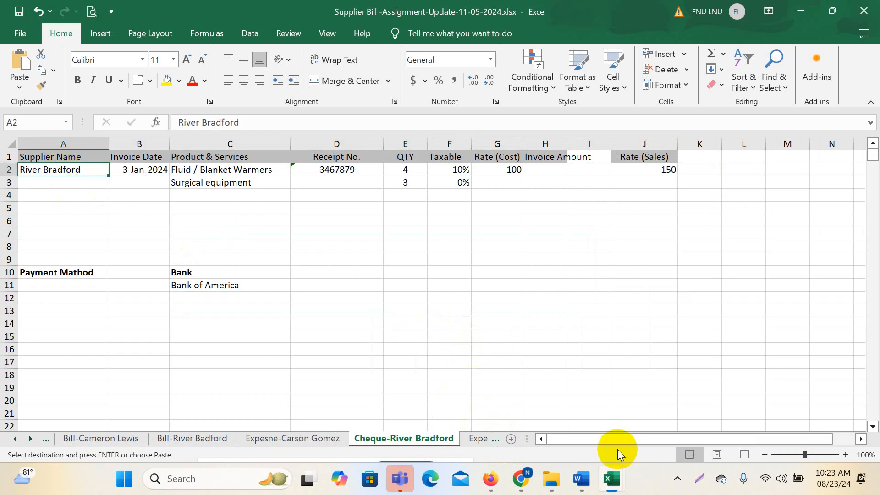
- Switch back to QuickBooks in Firefox and select the supplier named on the cheque sheet as the payee
{"action": "mouse_move", "coordinate": [490, 479]}
{"action": "left_click", "coordinate": [494, 429]}
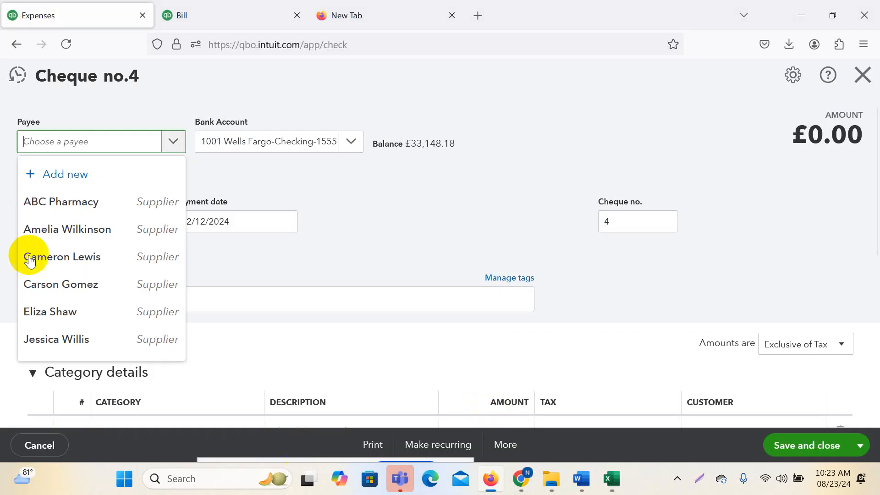
{"action": "scroll", "coordinate": [89, 328], "scroll_direction": "down", "scroll_amount": 1}
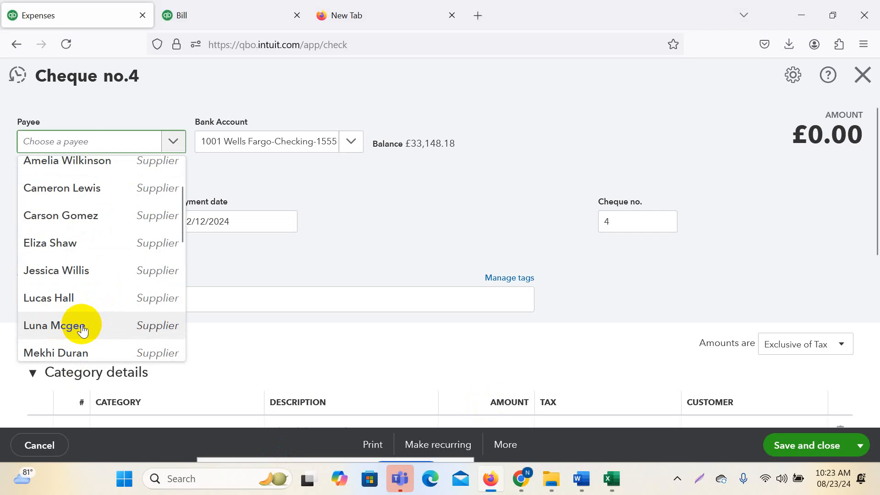
{"action": "scroll", "coordinate": [82, 321], "scroll_direction": "down", "scroll_amount": 2}
{"action": "left_click", "coordinate": [57, 243]}
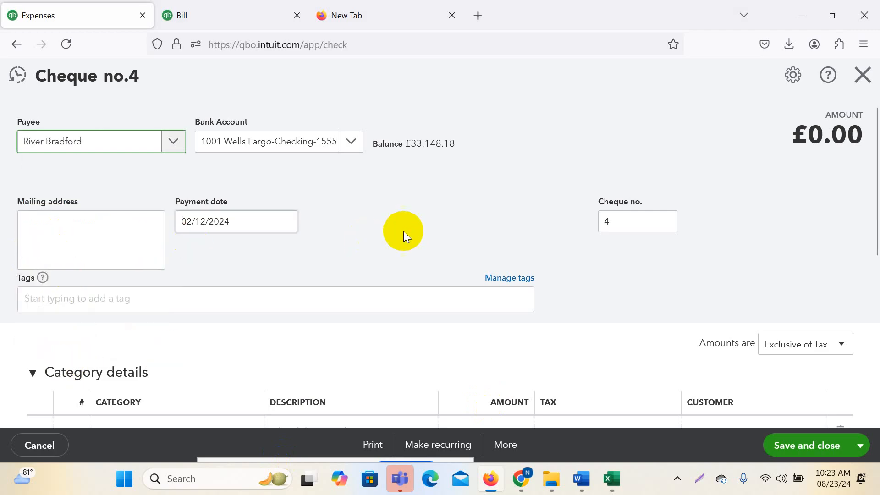
- Check the paying bank on the Excel cheque sheet and set the cheque's bank account to Bank of America
{"action": "mouse_move", "coordinate": [620, 481]}
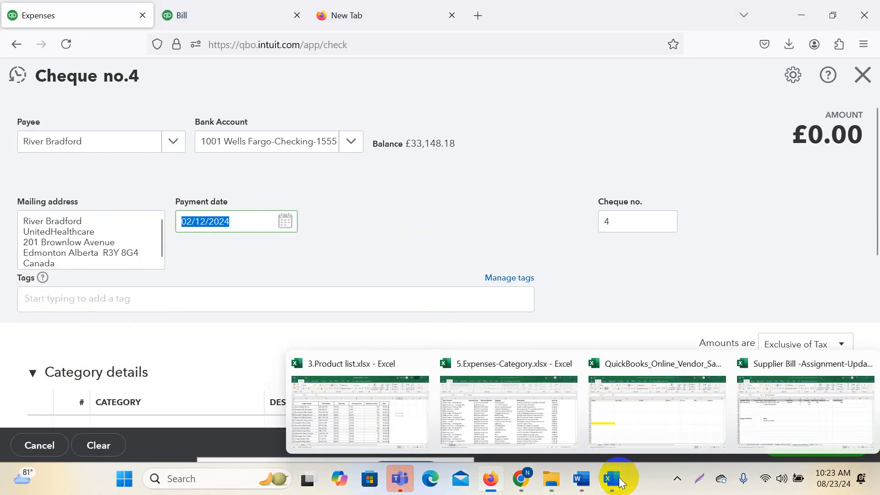
{"action": "left_click", "coordinate": [802, 420]}
{"action": "left_click", "coordinate": [178, 285]}
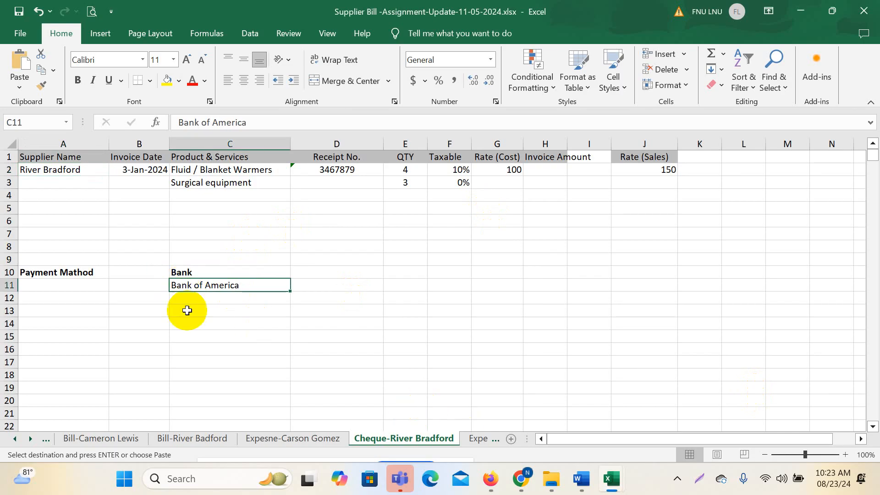
{"action": "mouse_move", "coordinate": [491, 479]}
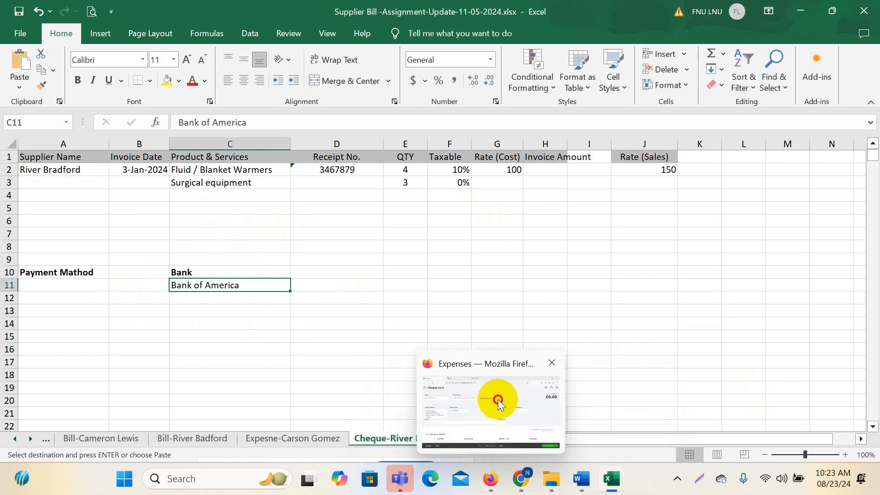
{"action": "left_click", "coordinate": [498, 403]}
{"action": "left_click", "coordinate": [351, 142]}
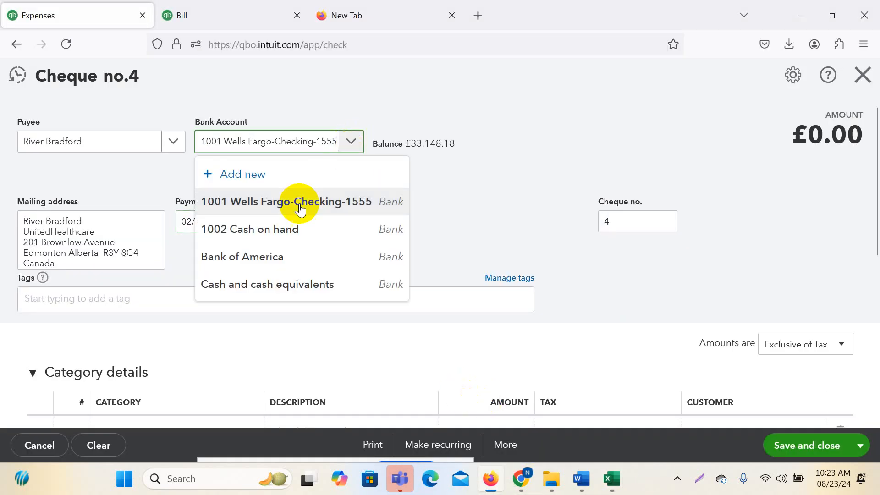
{"action": "left_click", "coordinate": [296, 259]}
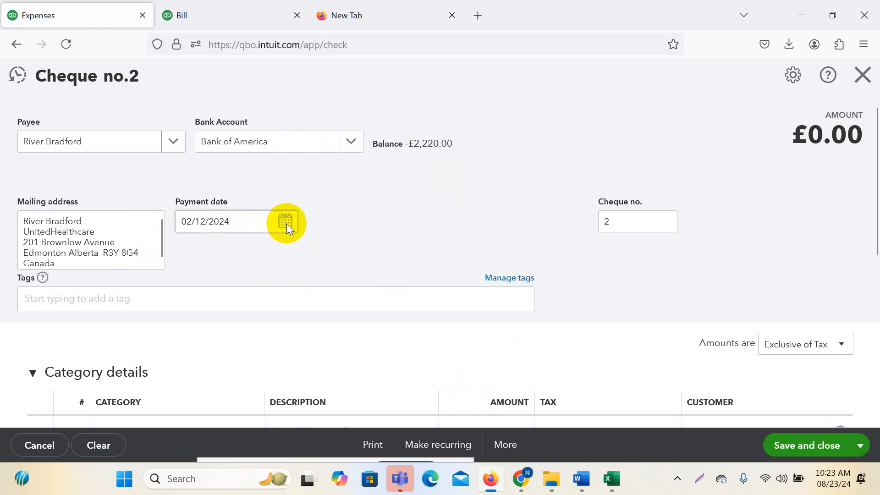
- Check the invoice date in the Excel sheet and set the cheque's payment date to 01/03/2024
{"action": "mouse_move", "coordinate": [613, 478]}
{"action": "left_click", "coordinate": [807, 424]}
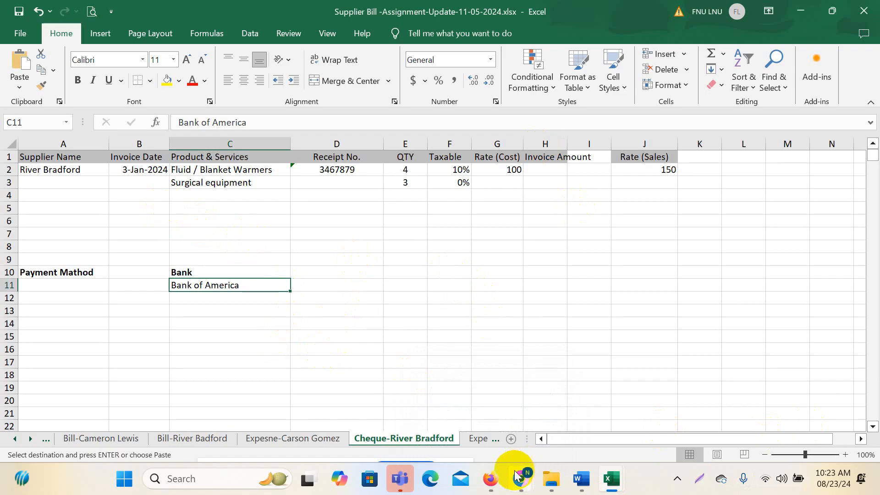
{"action": "mouse_move", "coordinate": [491, 479]}
{"action": "left_click", "coordinate": [491, 404]}
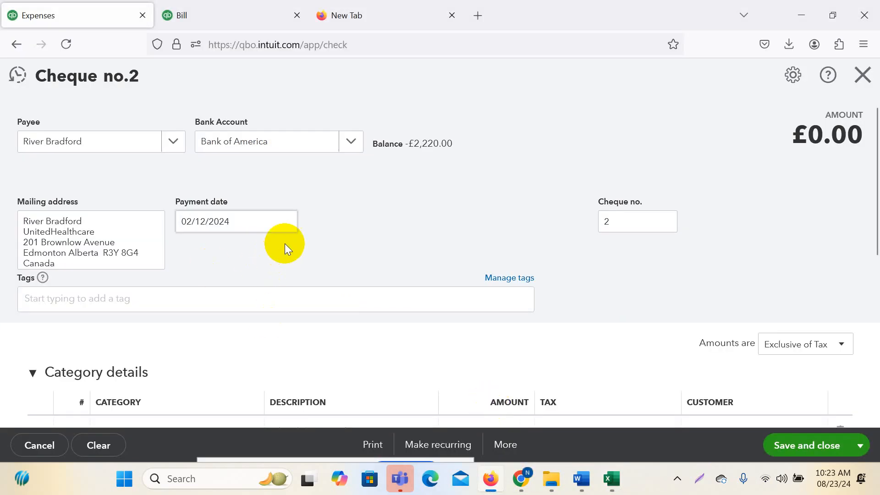
{"action": "left_click", "coordinate": [285, 222]}
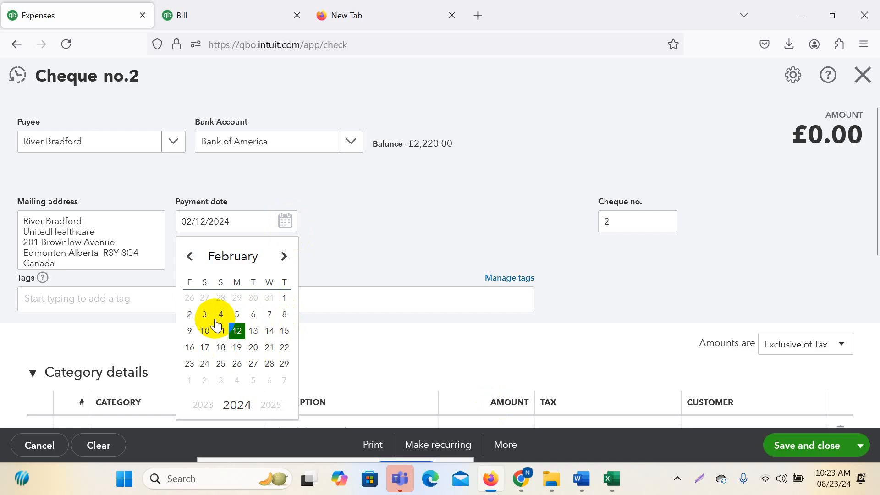
{"action": "left_click", "coordinate": [190, 256]}
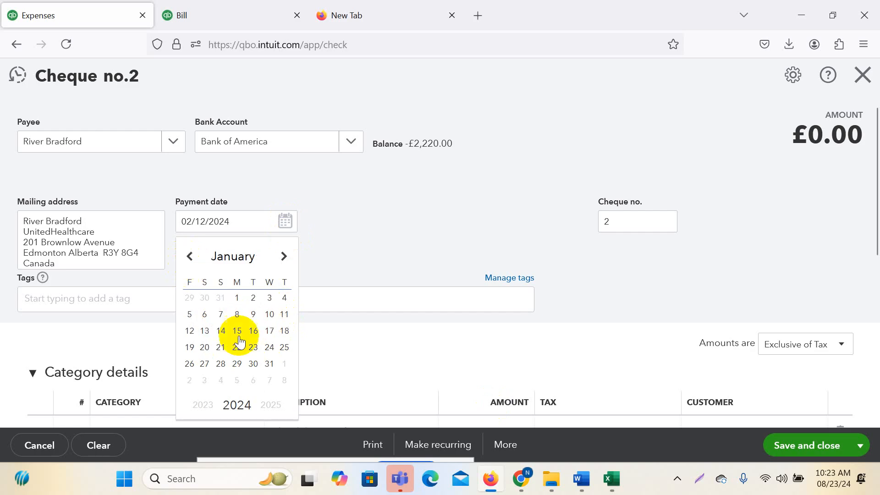
{"action": "left_click", "coordinate": [276, 299]}
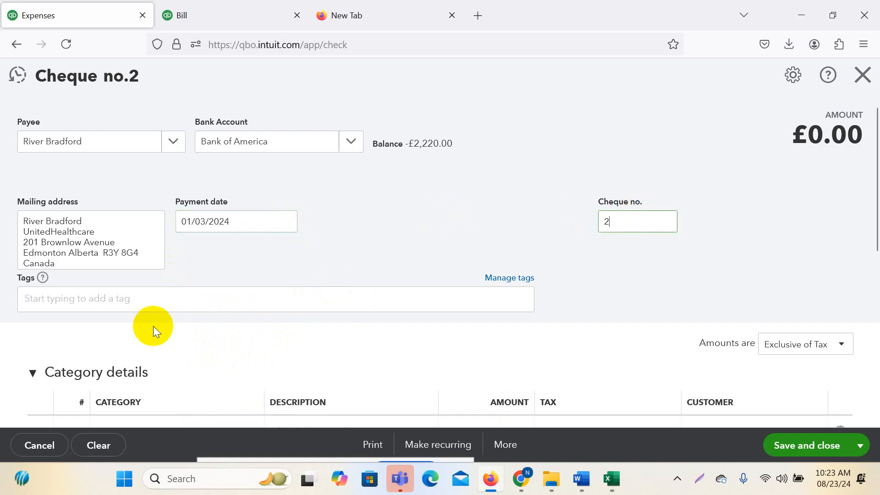
- Switch to the Excel cheque sheet and copy the supplier's receipt number
{"action": "scroll", "coordinate": [153, 326], "scroll_direction": "down", "scroll_amount": 3}
{"action": "mouse_move", "coordinate": [612, 478]}
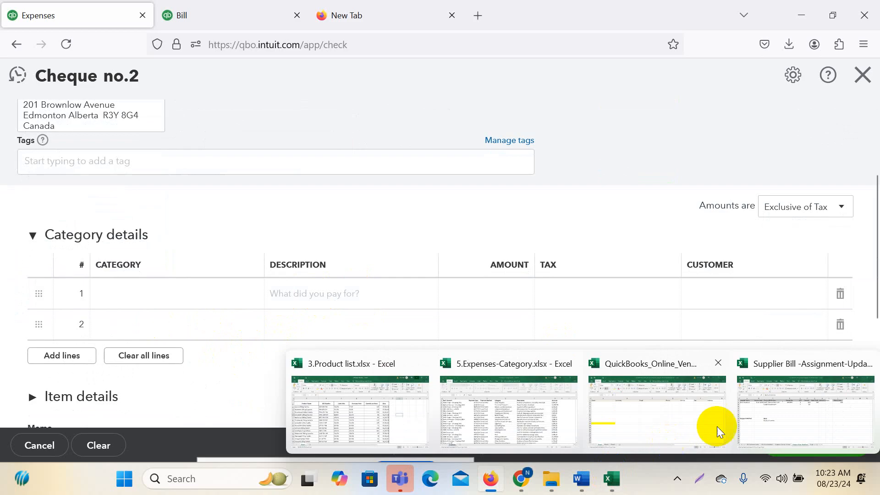
{"action": "left_click", "coordinate": [788, 400]}
{"action": "left_click", "coordinate": [341, 173]}
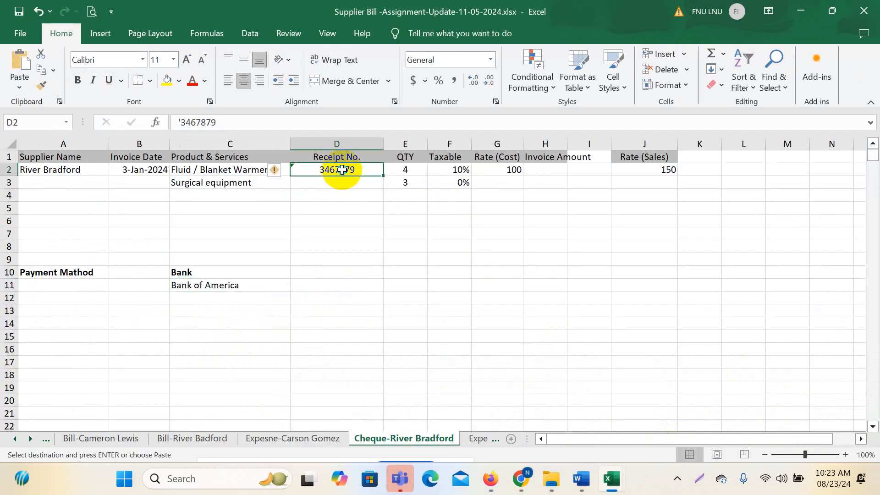
{"action": "right_click", "coordinate": [342, 170]}
{"action": "left_click", "coordinate": [403, 133]}
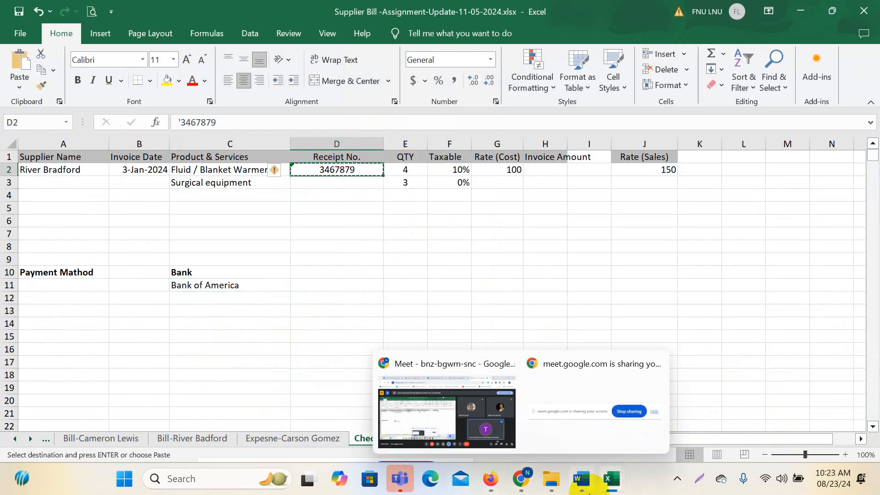
- Return to QuickBooks in Firefox and replace the cheque number with the copied receipt number
{"action": "mouse_move", "coordinate": [490, 478]}
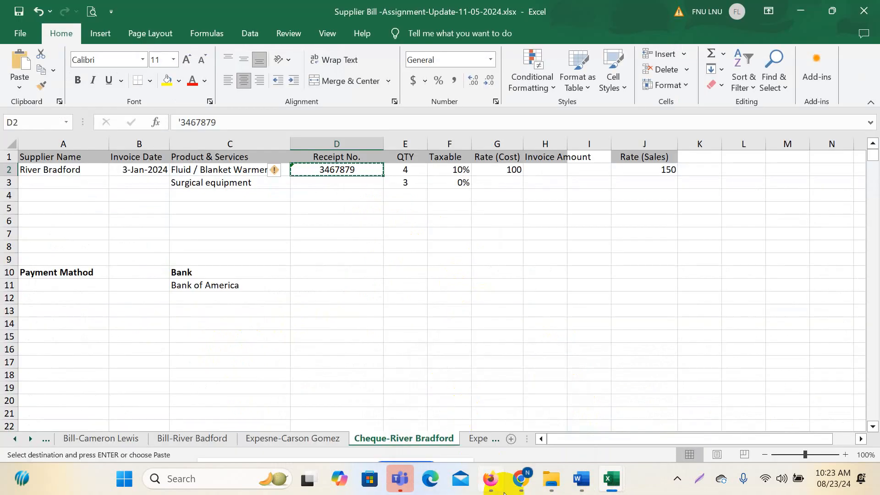
{"action": "left_click", "coordinate": [491, 479]}
{"action": "scroll", "coordinate": [339, 266], "scroll_direction": "up", "scroll_amount": 3}
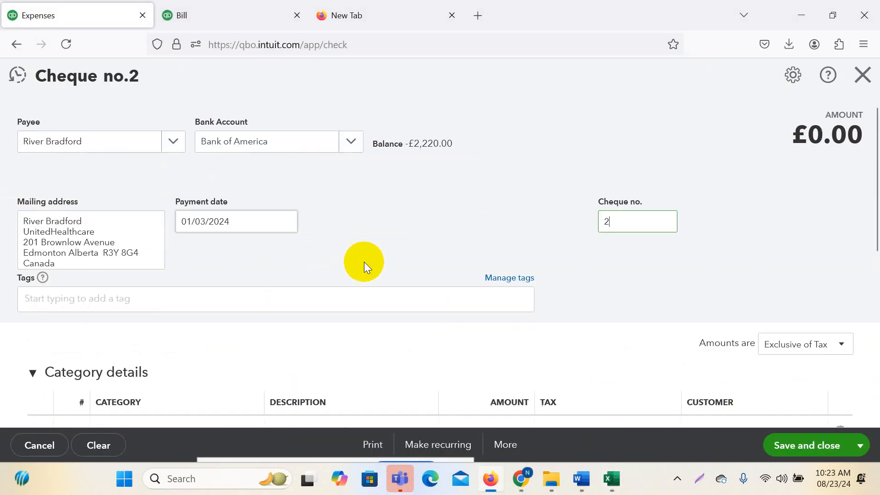
{"action": "left_click", "coordinate": [638, 221]}
{"action": "right_click", "coordinate": [628, 223]}
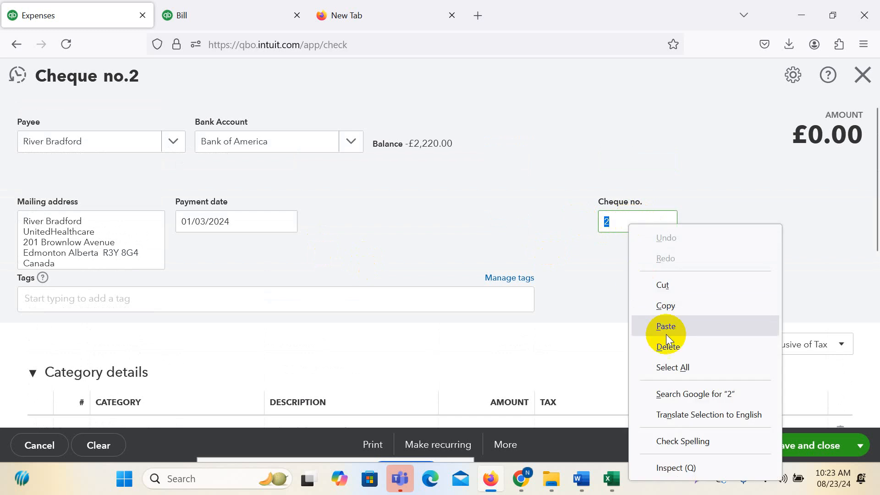
{"action": "left_click", "coordinate": [667, 326]}
{"action": "key", "text": "shift+Tab"}
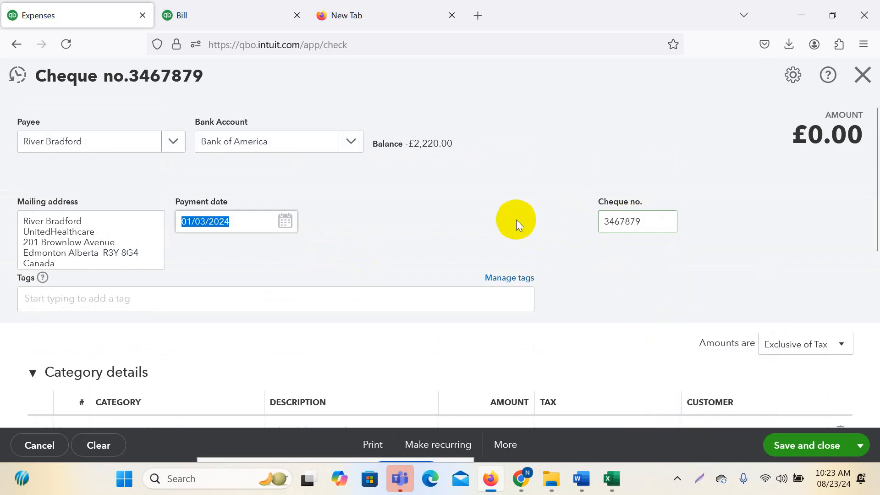
- Expand the cheque's item details and open the product/service choices for the first item line
{"action": "scroll", "coordinate": [275, 303], "scroll_direction": "down", "scroll_amount": 5}
{"action": "left_click", "coordinate": [103, 326]}
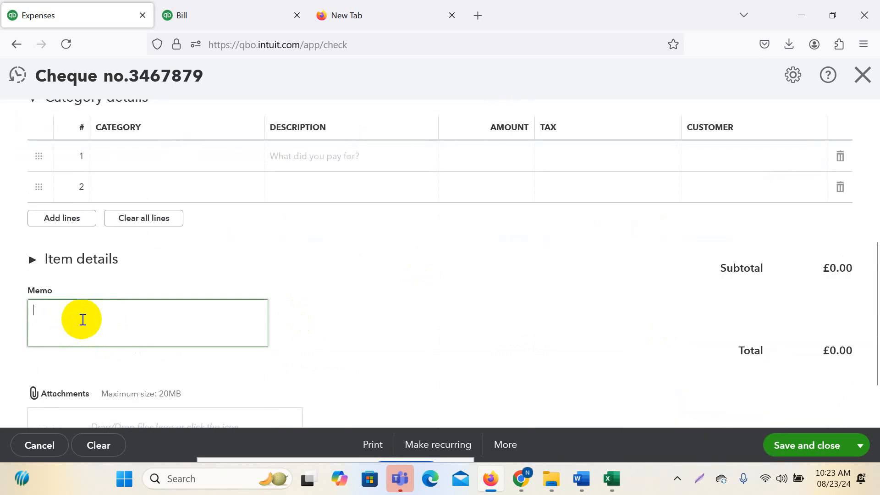
{"action": "scroll", "coordinate": [188, 306], "scroll_direction": "up", "scroll_amount": 3}
{"action": "scroll", "coordinate": [212, 320], "scroll_direction": "down", "scroll_amount": 3}
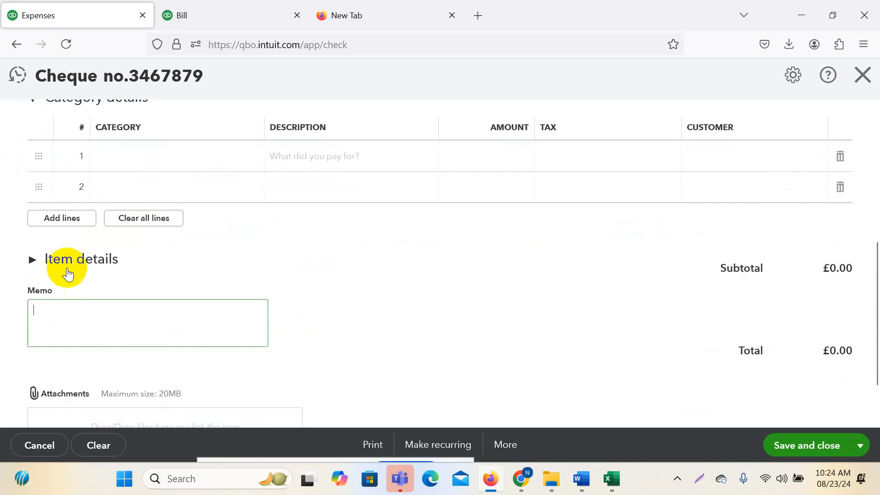
{"action": "left_click", "coordinate": [66, 260]}
{"action": "left_click", "coordinate": [177, 316]}
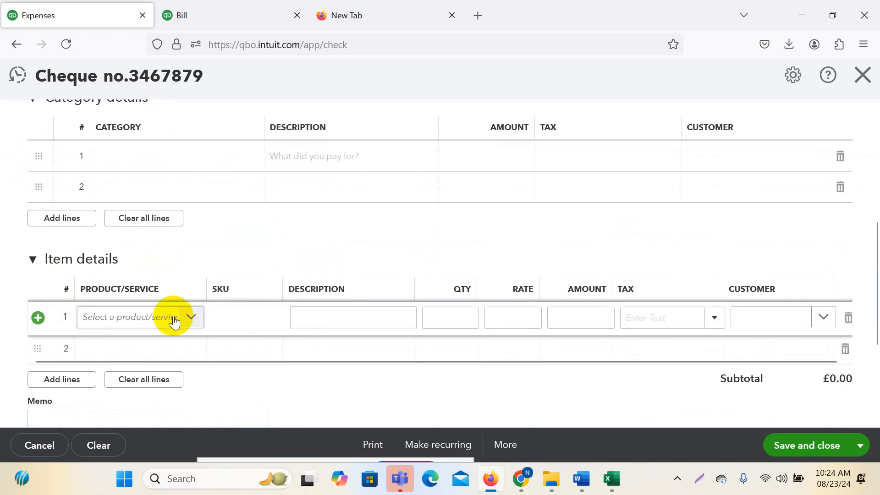
{"action": "left_click", "coordinate": [155, 316]}
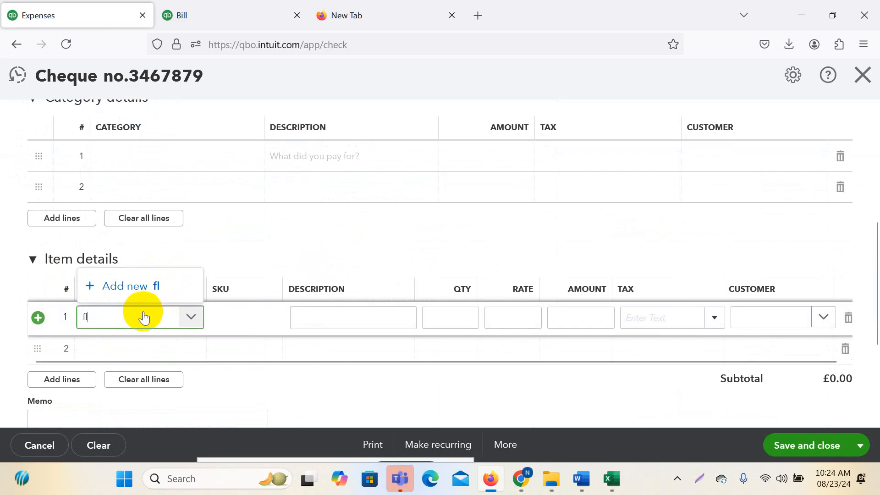
{"action": "key", "text": "BackSpace"}
{"action": "key", "text": "BackSpace"}
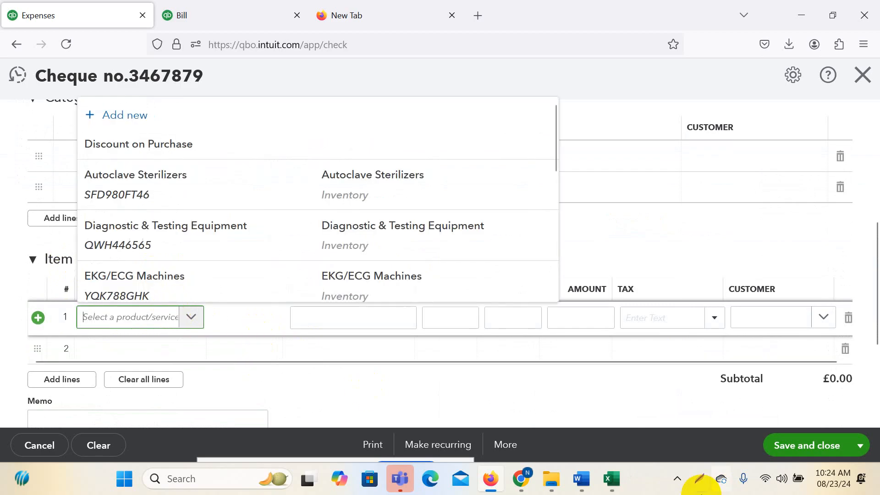
- Switch to the Excel cheque sheet and copy the product name Fluid / Blanket Warmers
{"action": "mouse_move", "coordinate": [613, 479]}
{"action": "left_click", "coordinate": [798, 417]}
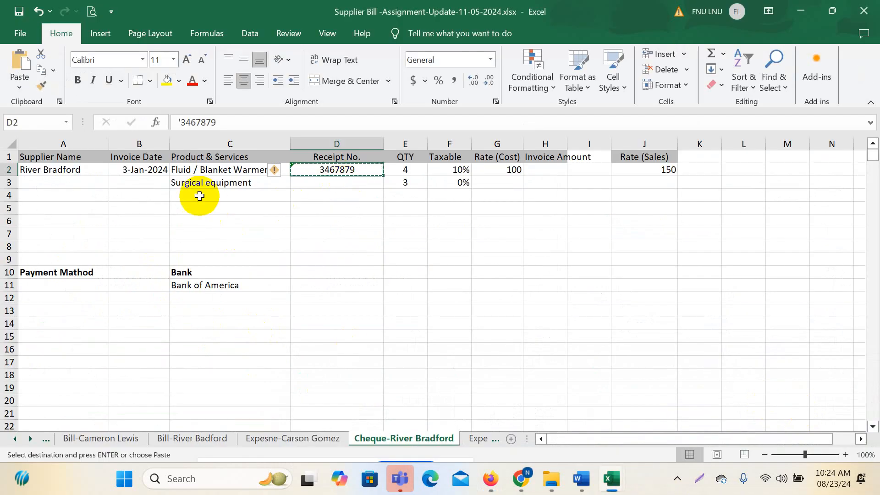
{"action": "left_click", "coordinate": [199, 169]}
{"action": "right_click", "coordinate": [210, 169]}
{"action": "left_click", "coordinate": [239, 133]}
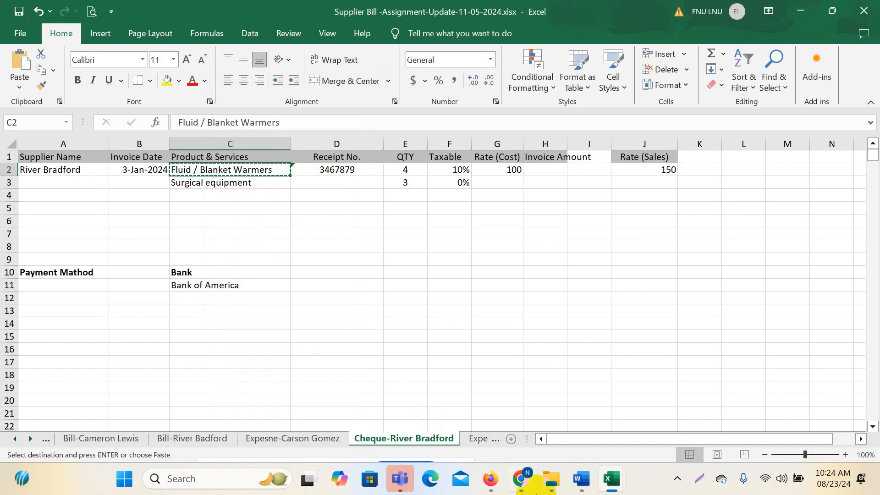
- Return to QuickBooks in Firefox, paste the copied name into the first item line and add it as a new Inventory product
{"action": "mouse_move", "coordinate": [491, 478]}
{"action": "left_click", "coordinate": [495, 448]}
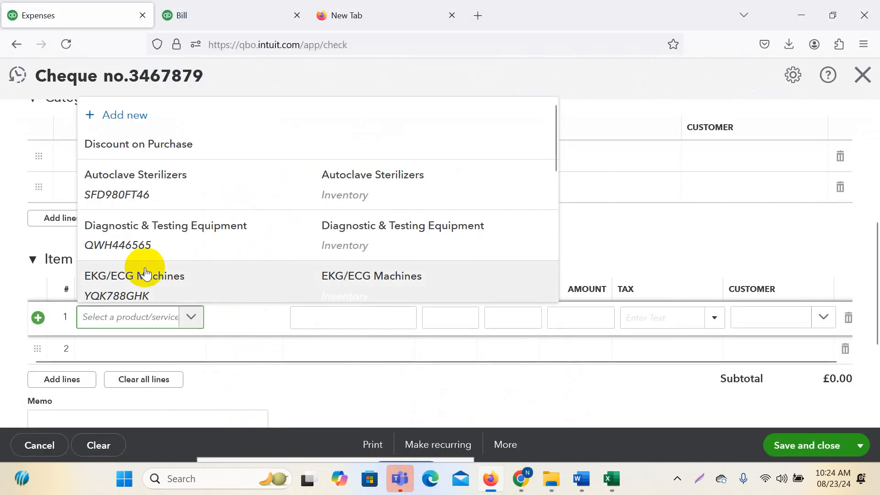
{"action": "right_click", "coordinate": [150, 305]}
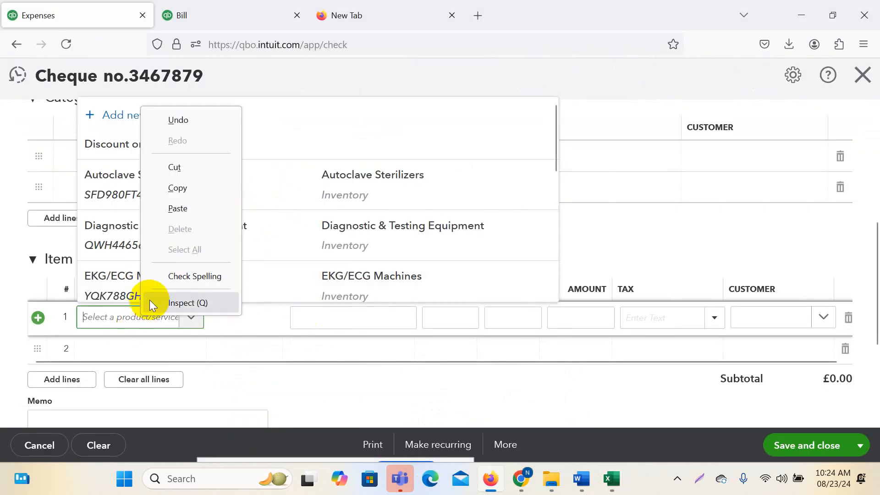
{"action": "left_click", "coordinate": [179, 208]}
{"action": "left_click", "coordinate": [210, 289]}
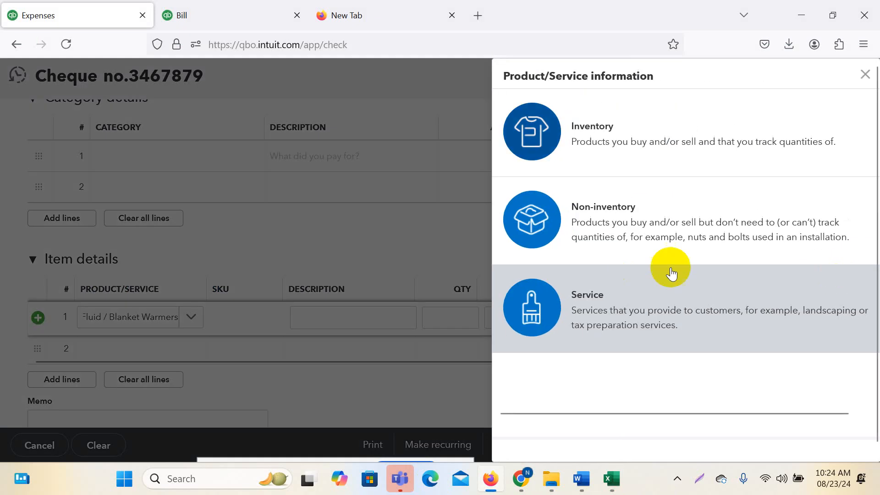
{"action": "left_click", "coordinate": [598, 126]}
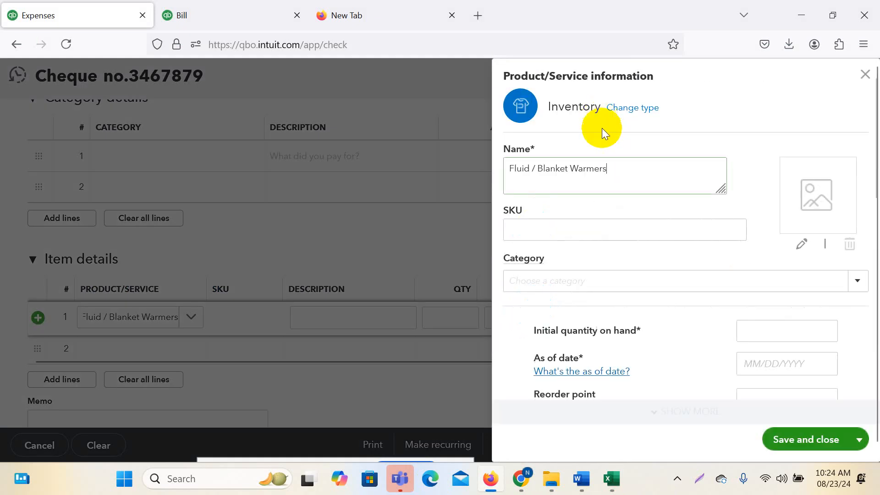
- Check the quantity, tax rate and cost of Fluid / Blanket Warmers in the Excel sheet and return to QuickBooks
{"action": "mouse_move", "coordinate": [610, 490]}
{"action": "left_click", "coordinate": [791, 399]}
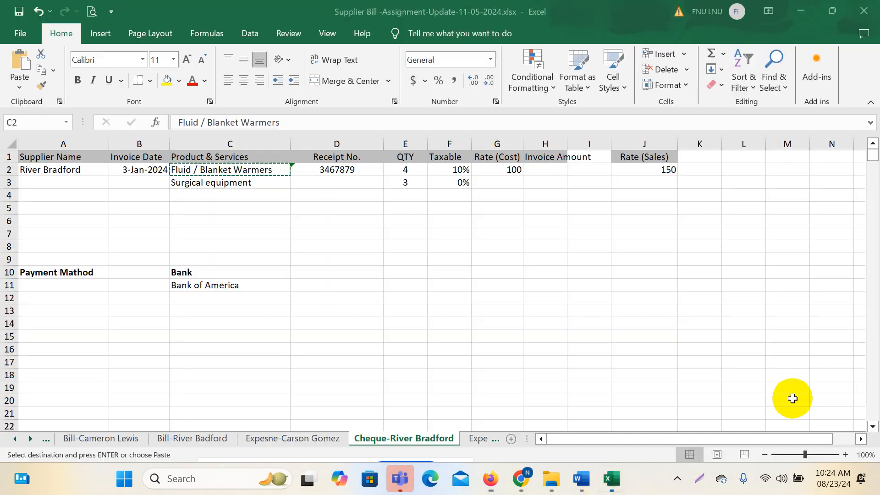
{"action": "left_click", "coordinate": [452, 172]}
{"action": "left_click", "coordinate": [415, 171]}
{"action": "left_click", "coordinate": [510, 170]}
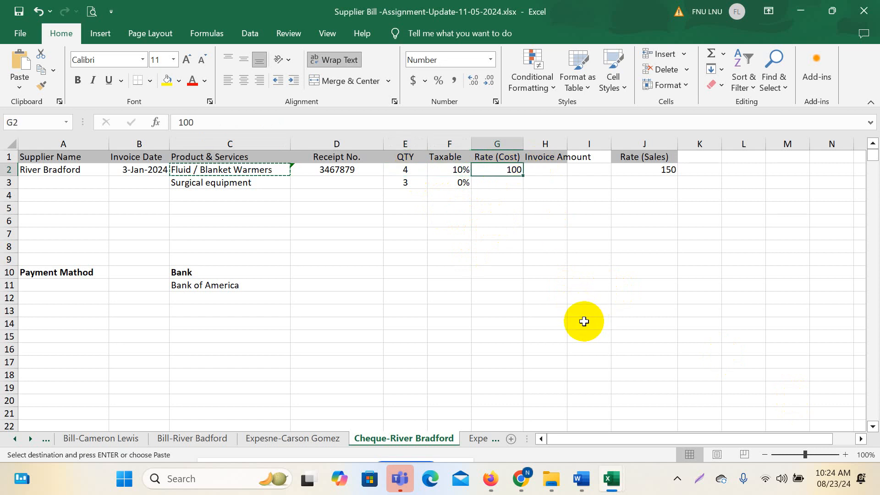
{"action": "mouse_move", "coordinate": [498, 478]}
{"action": "left_click", "coordinate": [522, 417]}
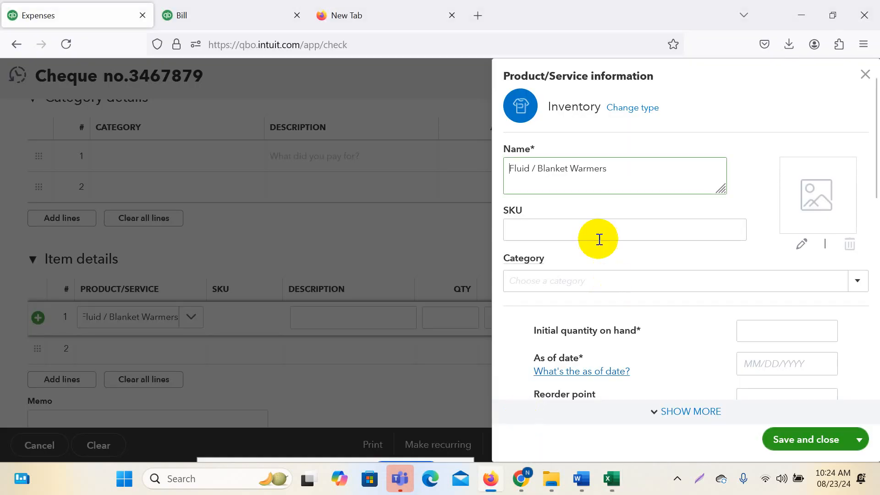
- Leave the new product's SKU empty and set its category to Inventory
{"action": "key", "text": "Tab"}
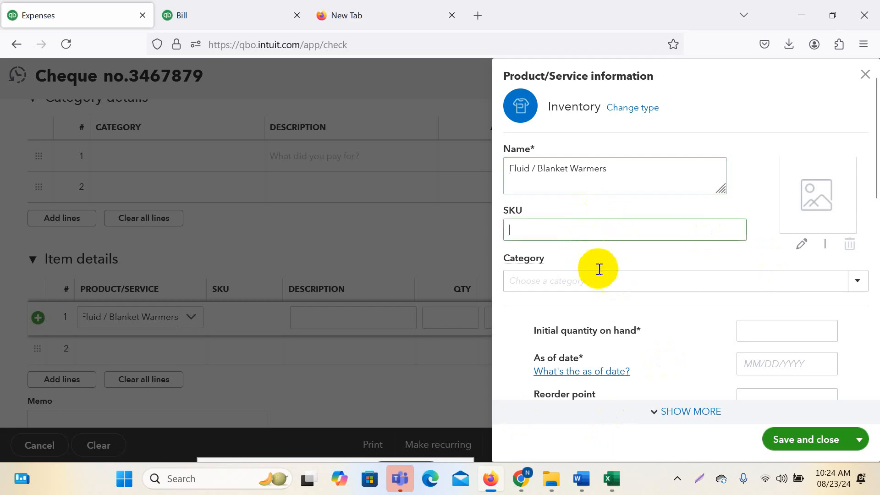
{"action": "key", "text": "Tab"}
{"action": "left_click", "coordinate": [853, 287]}
{"action": "left_click", "coordinate": [583, 331]}
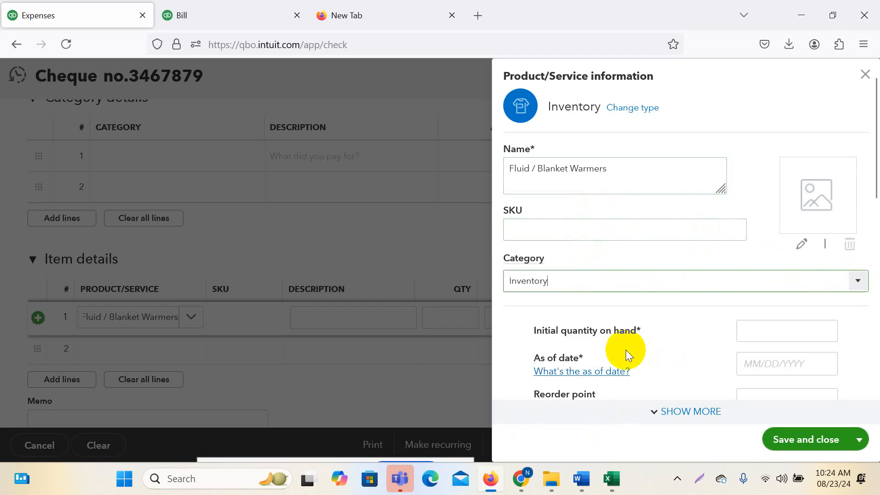
{"action": "scroll", "coordinate": [849, 322], "scroll_direction": "down", "scroll_amount": 2}
- Recheck the Excel sheet and set the new product's initial quantity on hand to 0 and its as-of date to 01/01/2024
{"action": "left_click", "coordinate": [785, 269]}
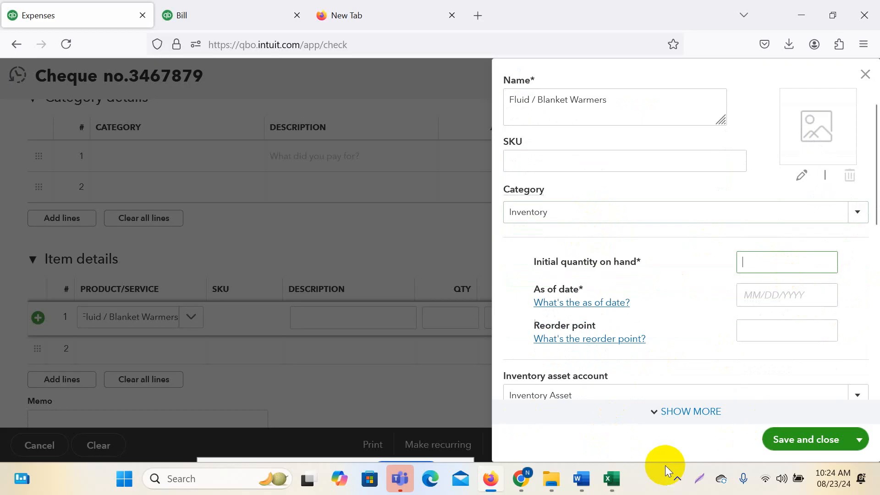
{"action": "mouse_move", "coordinate": [621, 479]}
{"action": "left_click", "coordinate": [816, 410]}
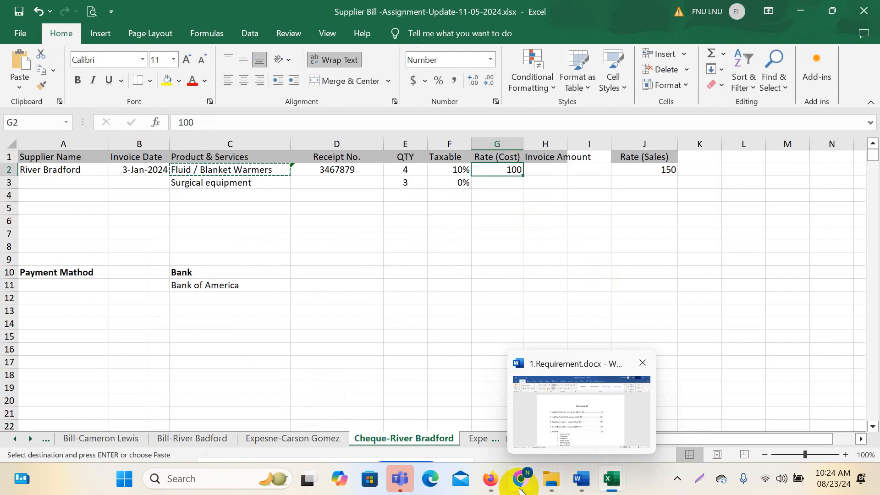
{"action": "mouse_move", "coordinate": [491, 479]}
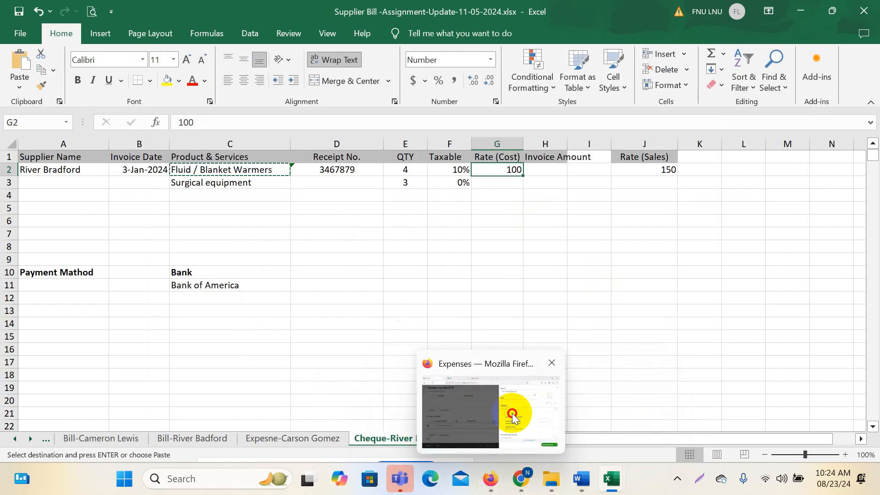
{"action": "left_click", "coordinate": [511, 415]}
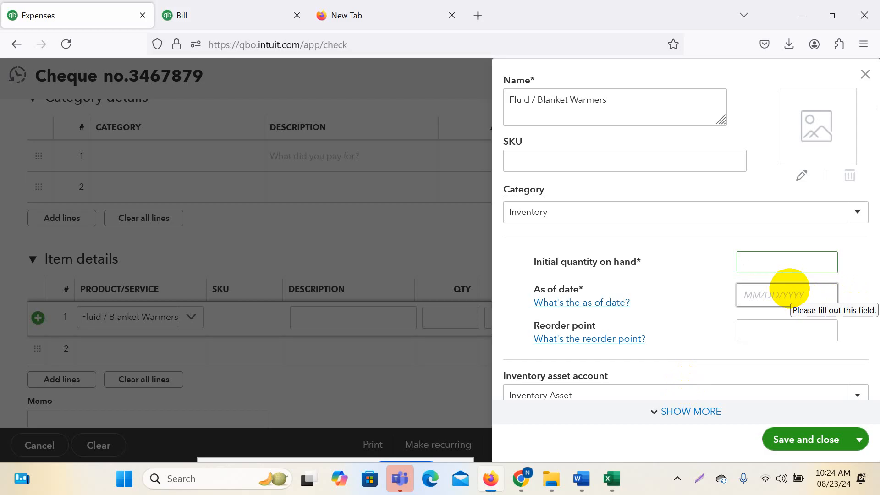
{"action": "left_click", "coordinate": [754, 297]}
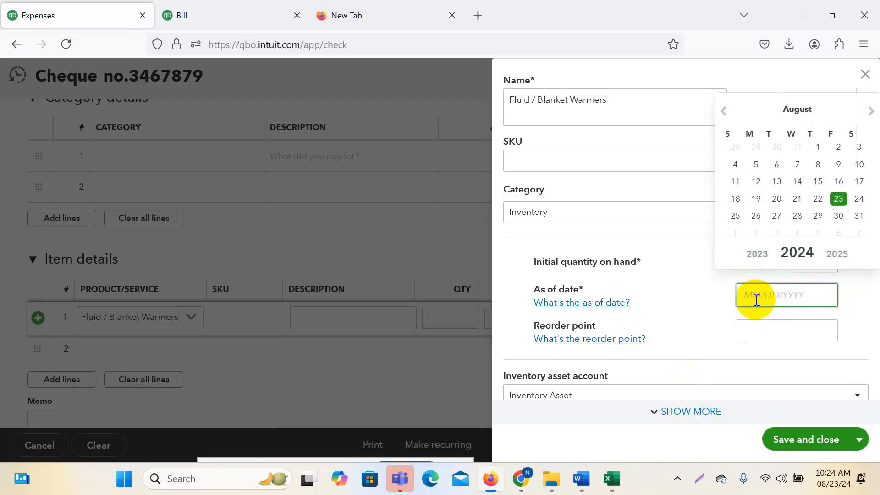
{"action": "left_click", "coordinate": [723, 112]}
{"action": "left_click", "coordinate": [723, 112]}
{"action": "left_click", "coordinate": [723, 113]}
{"action": "left_click", "coordinate": [723, 112]}
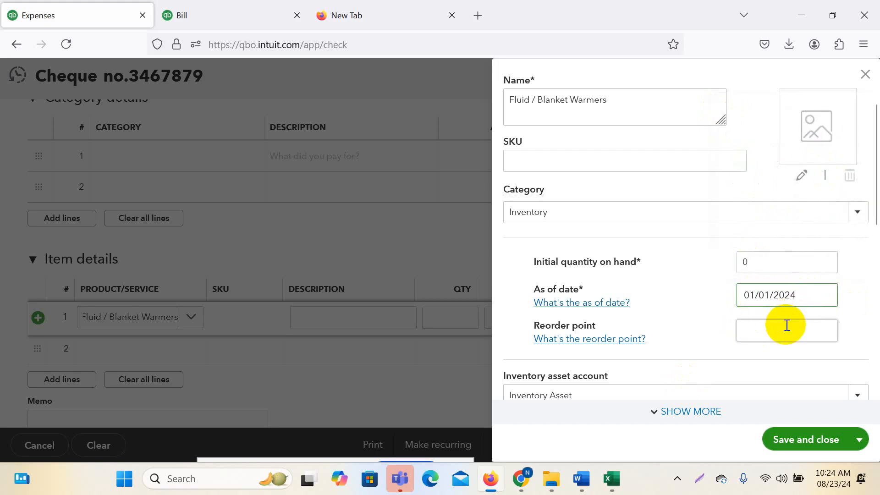
- Set the product's sales price to 150 and its purchase cost to 100, and save the product
{"action": "scroll", "coordinate": [733, 379], "scroll_direction": "down", "scroll_amount": 5}
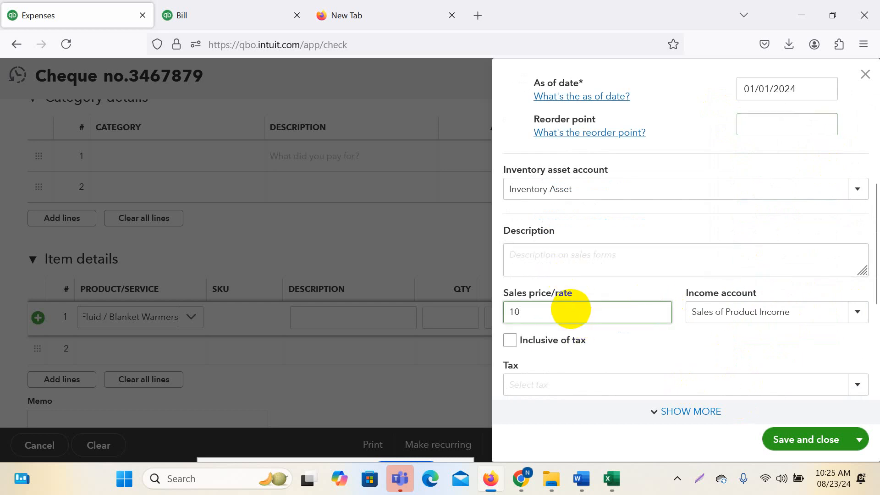
{"action": "scroll", "coordinate": [571, 309], "scroll_direction": "down", "scroll_amount": 6}
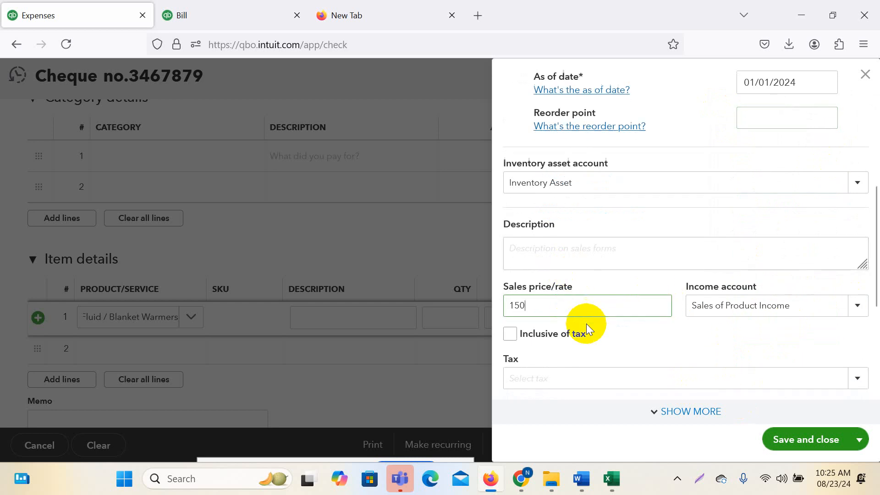
{"action": "left_click", "coordinate": [546, 326]}
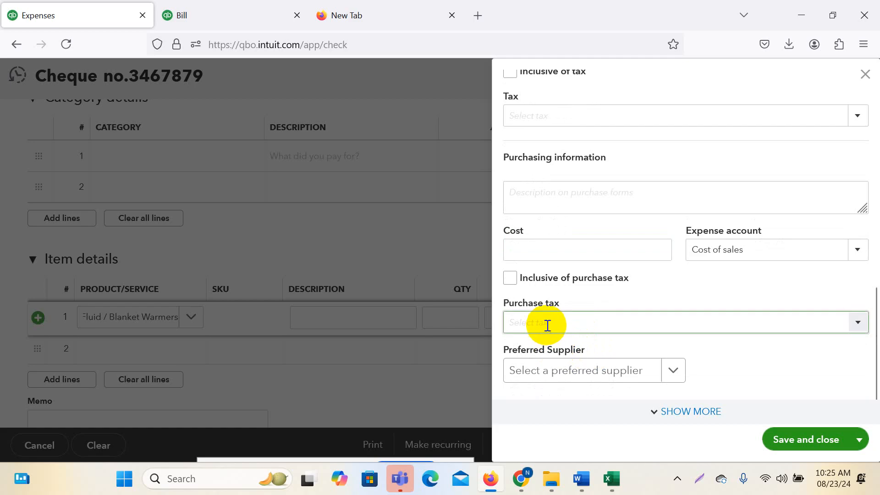
{"action": "left_click", "coordinate": [550, 255]}
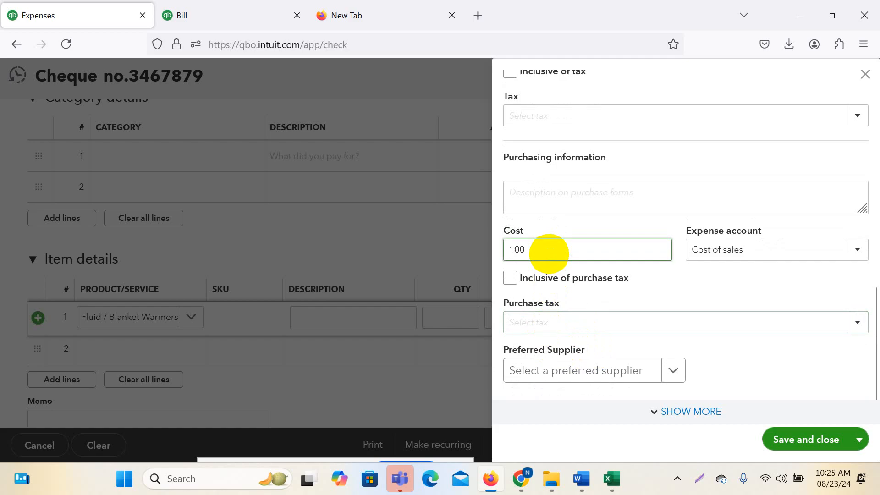
{"action": "left_click", "coordinate": [798, 441]}
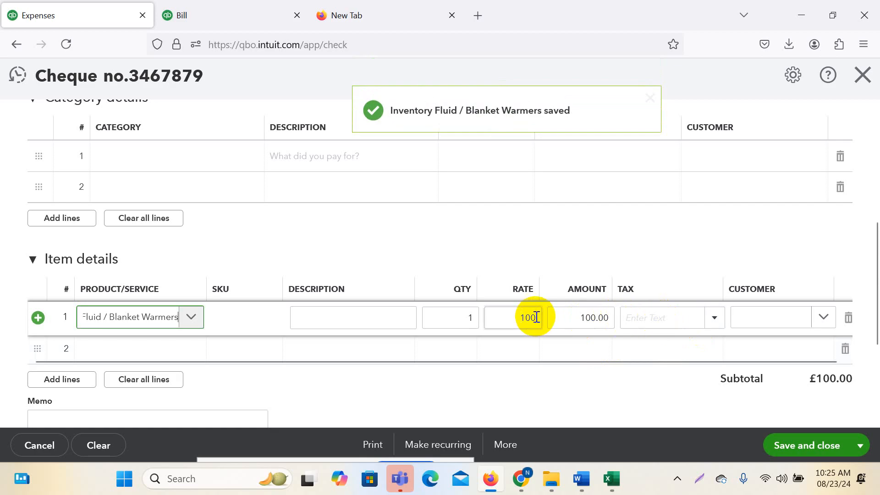
- Switch to the Excel cheque sheet and change the quantity of Fluid / Blanket Warmers to 20
{"action": "left_click", "coordinate": [470, 321]}
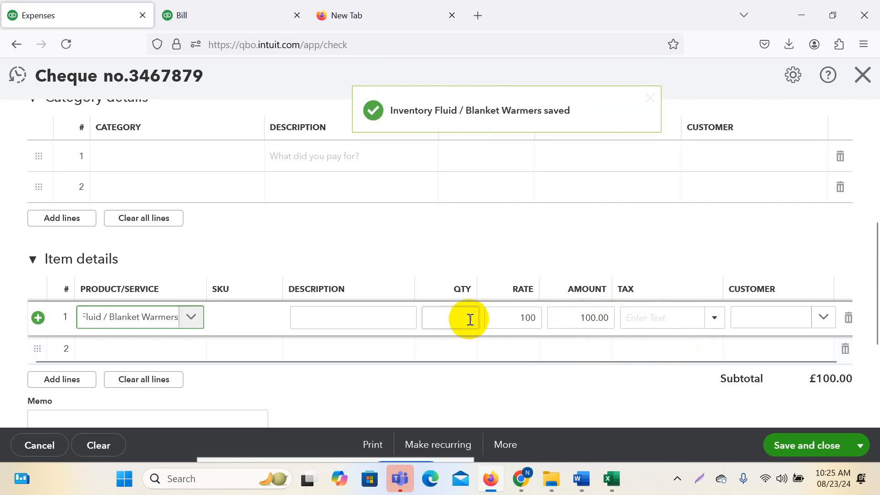
{"action": "mouse_move", "coordinate": [614, 478]}
{"action": "left_click", "coordinate": [853, 425]}
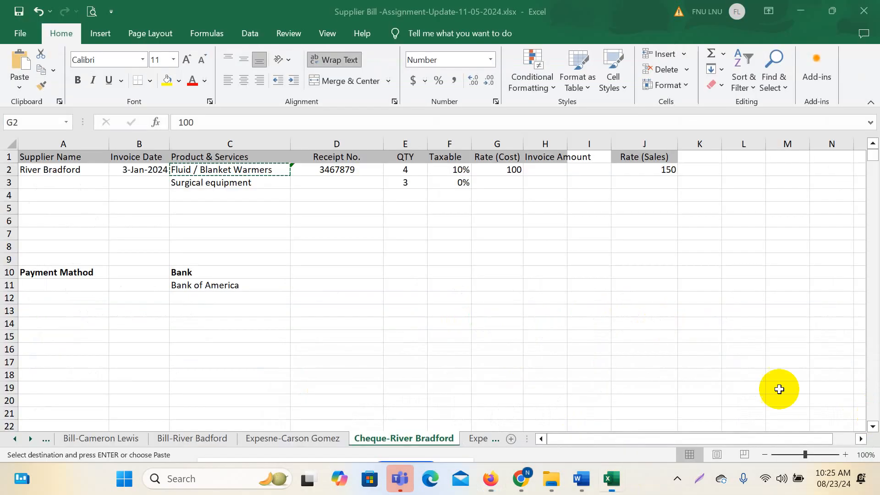
{"action": "left_click", "coordinate": [392, 172]}
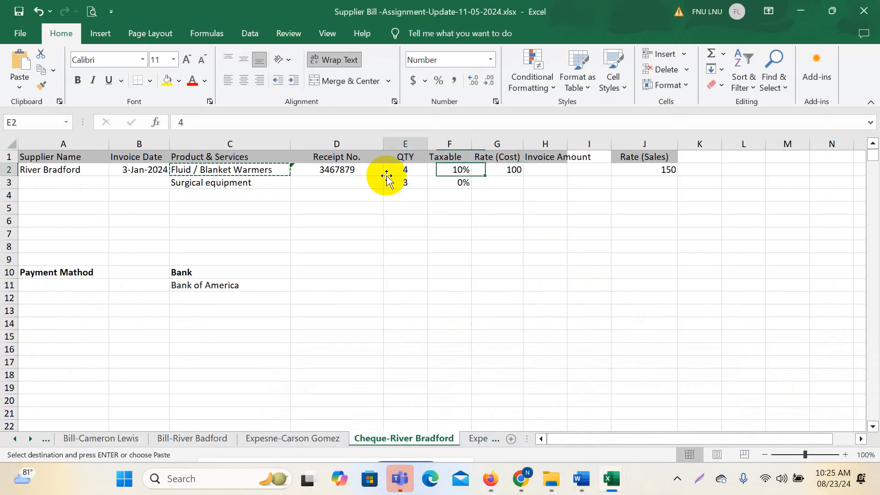
{"action": "key", "text": "BackSpace"}
{"action": "type", "text": "20"}
{"action": "key", "text": "Return"}
{"action": "type", "text": "3"}
{"action": "left_click", "coordinate": [462, 220]}
{"action": "left_click", "coordinate": [477, 260]}
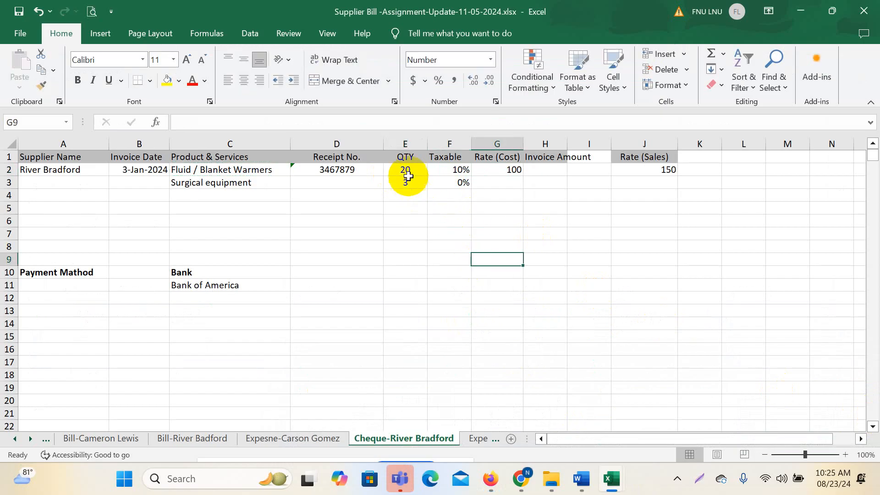
- Change the quantity of Surgical equipment in the Excel sheet to 10
{"action": "left_click_drag", "start_coordinate": [405, 182], "coordinate": [405, 170]}
{"action": "left_click", "coordinate": [416, 185]}
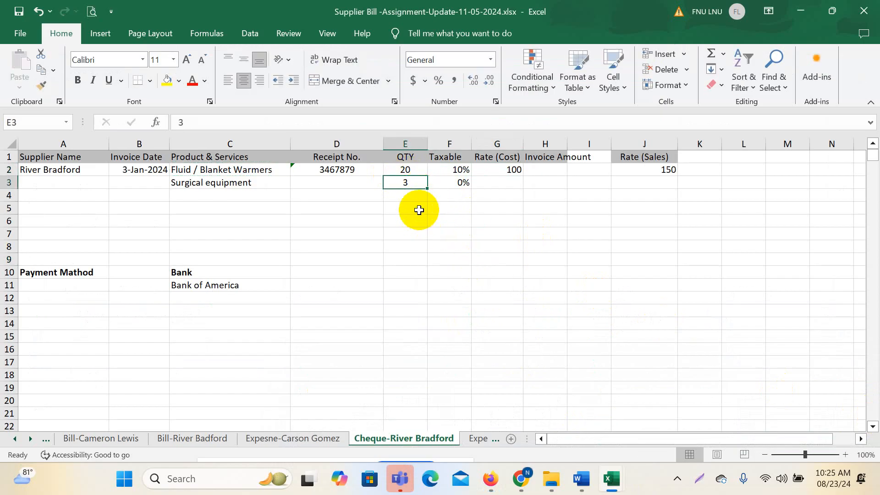
{"action": "type", "text": "10"}
{"action": "left_click", "coordinate": [614, 370]}
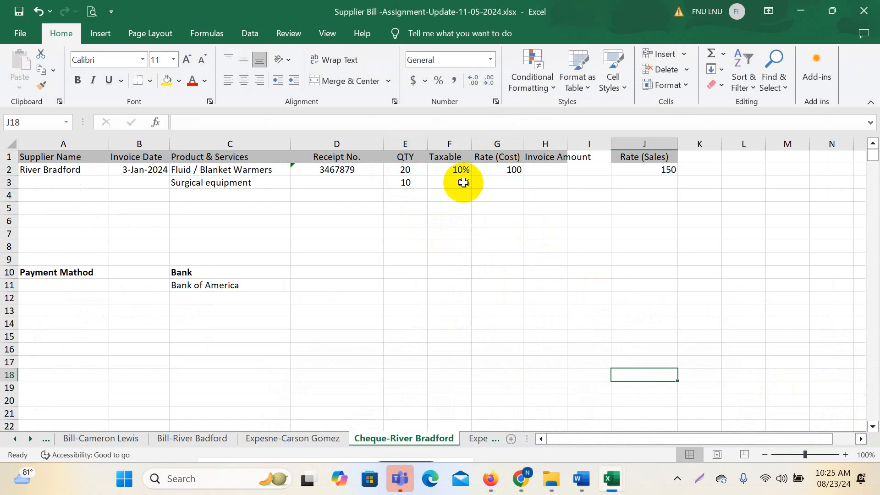
- Set the taxable rate to 20% for Fluid / Blanket Warmers and 5% for Surgical equipment, and return to the cheque in QuickBooks Online
{"action": "left_click", "coordinate": [458, 173]}
{"action": "type", "text": "20"}
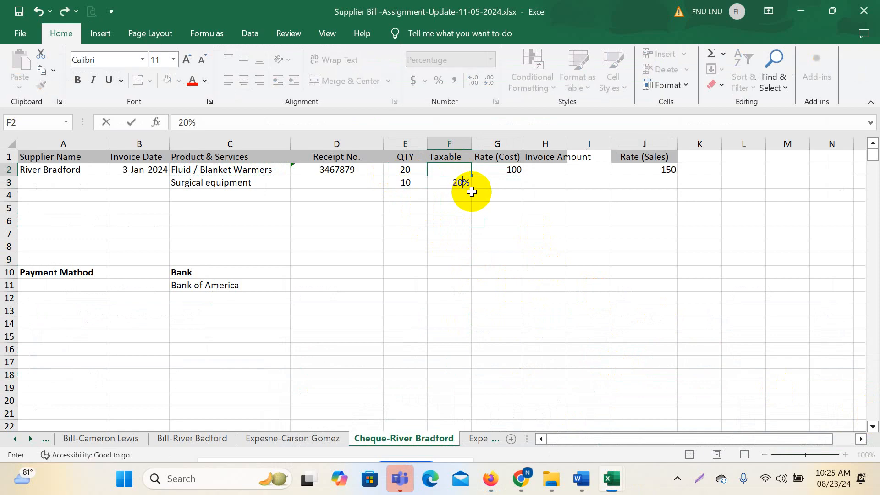
{"action": "left_click", "coordinate": [587, 323]}
{"action": "left_click", "coordinate": [450, 184]}
{"action": "type", "text": "5"}
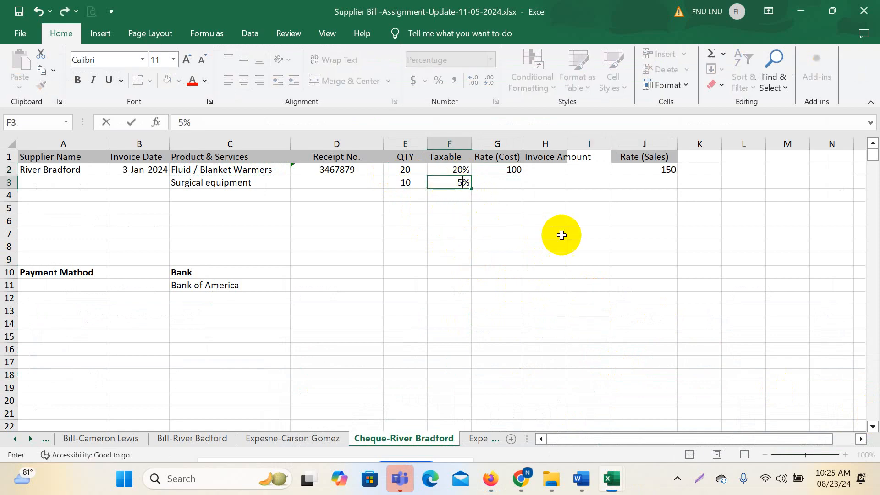
{"action": "left_click", "coordinate": [562, 235]}
{"action": "left_click", "coordinate": [545, 336]}
{"action": "mouse_move", "coordinate": [491, 479]}
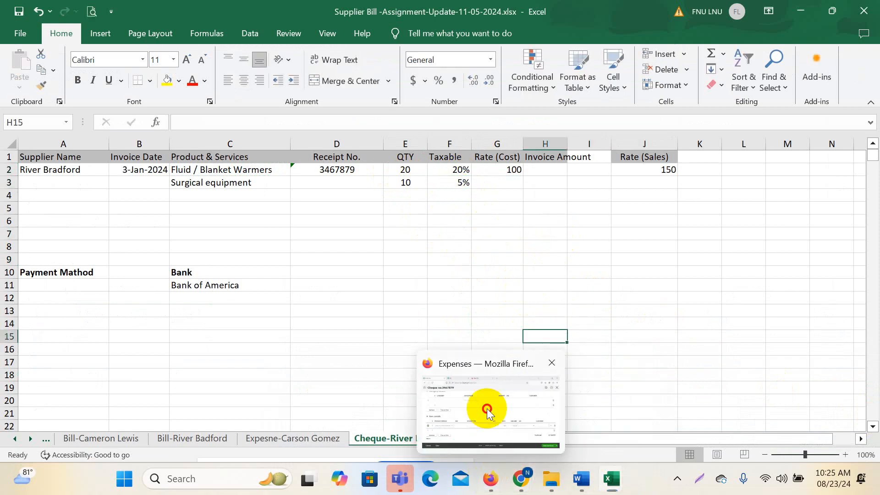
{"action": "left_click", "coordinate": [487, 412]}
{"action": "scroll", "coordinate": [413, 312], "scroll_direction": "down", "scroll_amount": 3}
- Set the first item line's quantity to 20 and its tax to Standard Rate-20%
{"action": "left_click", "coordinate": [475, 188]}
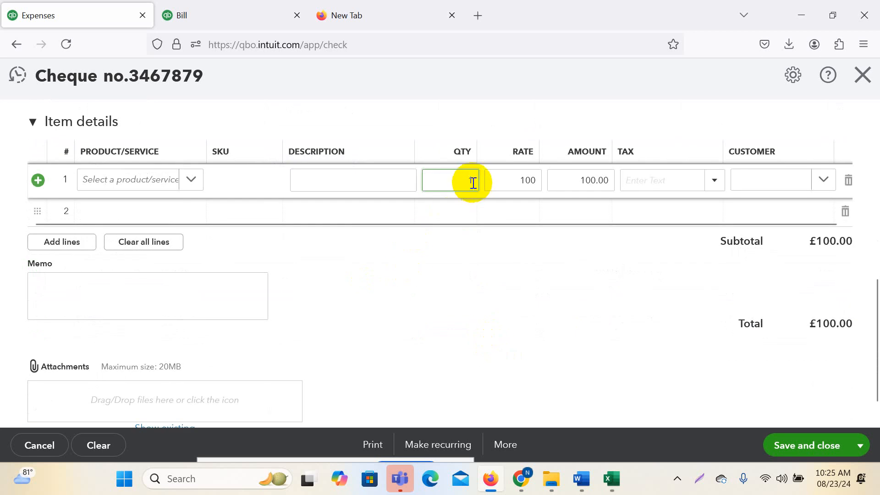
{"action": "type", "text": "1"}
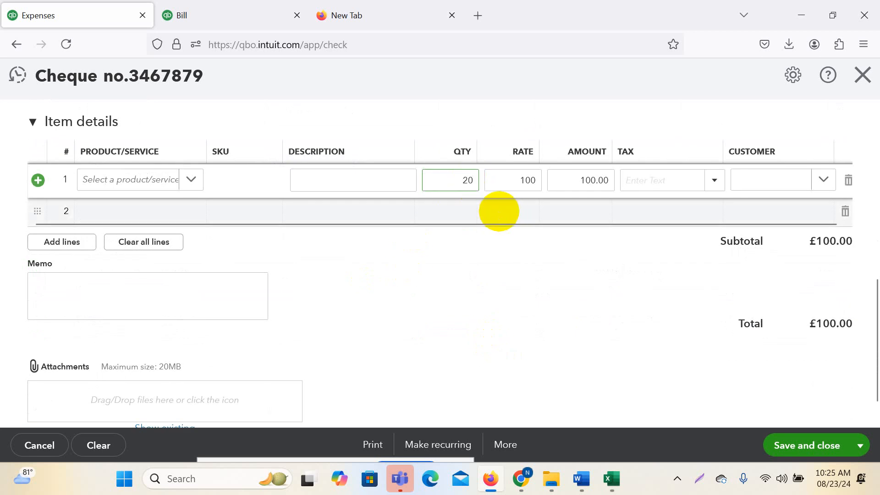
{"action": "left_click", "coordinate": [713, 180]}
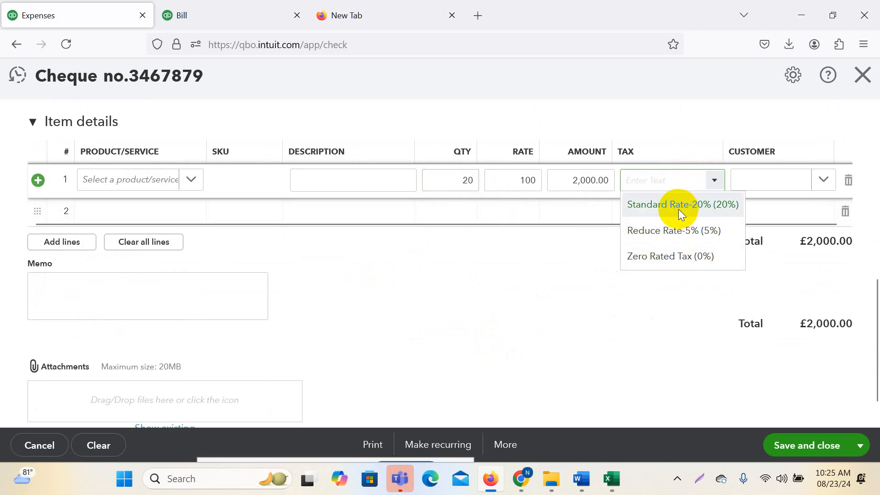
{"action": "left_click", "coordinate": [679, 206]}
- Select Fluid / Blanket Warmers as the product on the first item line
{"action": "left_click", "coordinate": [180, 212]}
{"action": "left_click", "coordinate": [173, 190]}
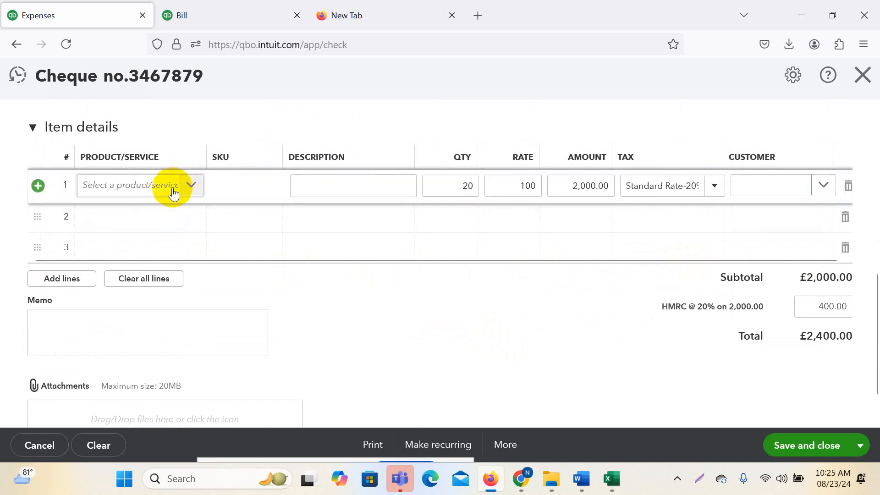
{"action": "left_click", "coordinate": [140, 191]}
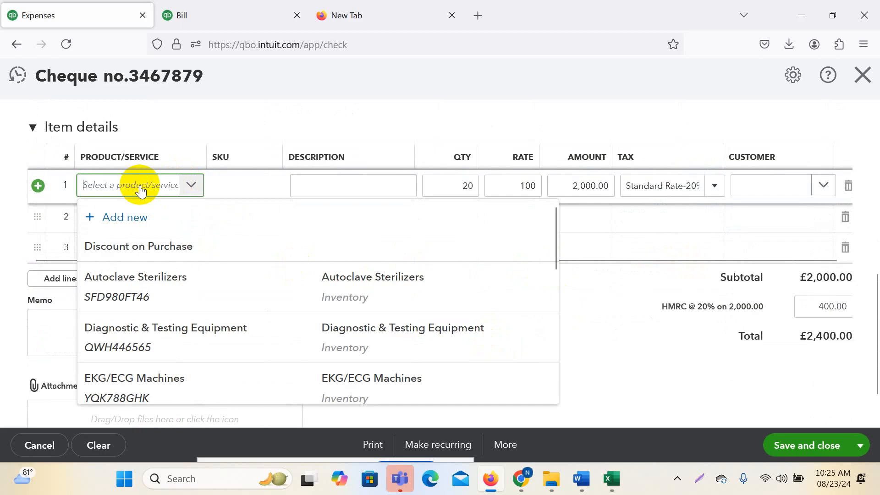
{"action": "type", "text": "Fl"}
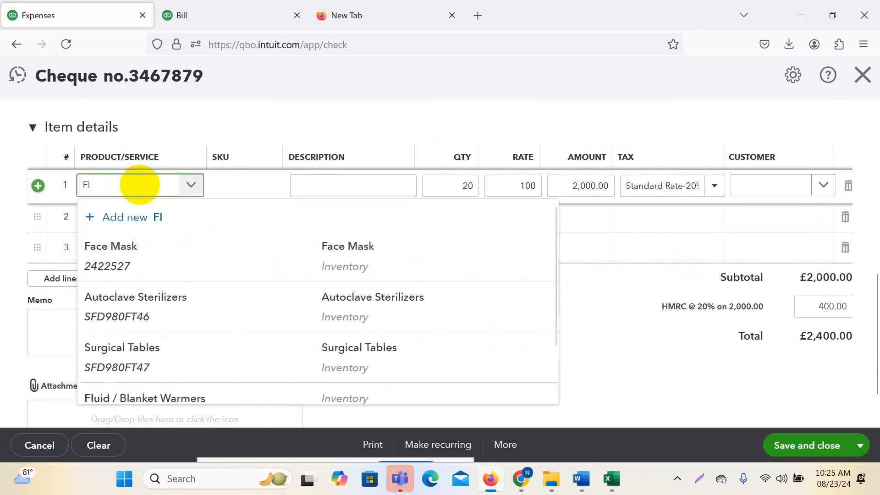
{"action": "left_click", "coordinate": [125, 238]}
- Check the second product against the Excel sheet and select Surgical equipment as the product on the second item line
{"action": "left_click", "coordinate": [122, 223]}
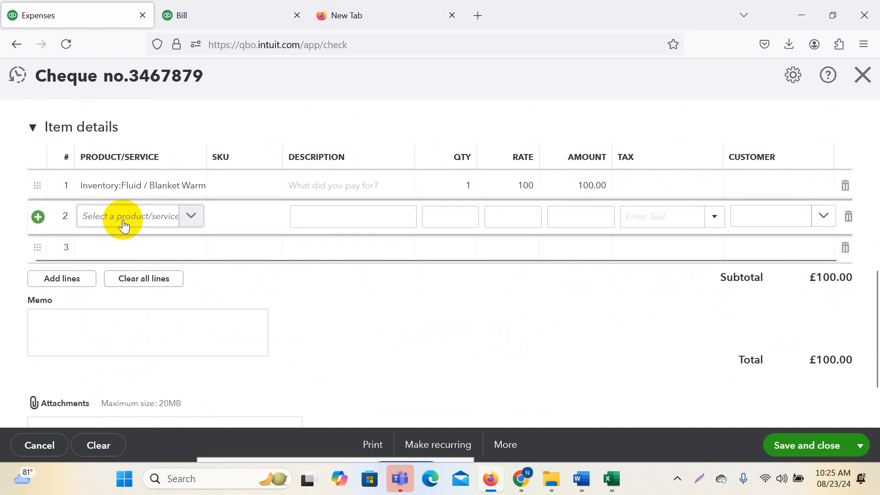
{"action": "left_click", "coordinate": [125, 224]}
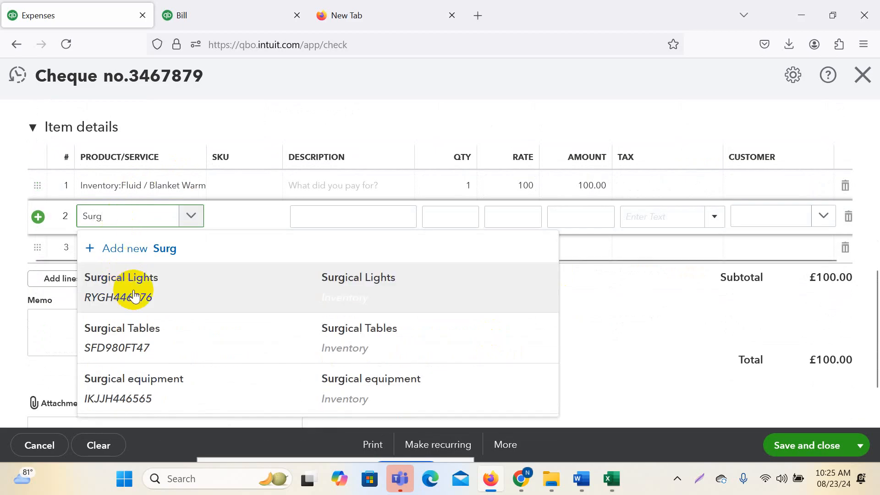
{"action": "left_click", "coordinate": [137, 287]}
{"action": "mouse_move", "coordinate": [612, 479]}
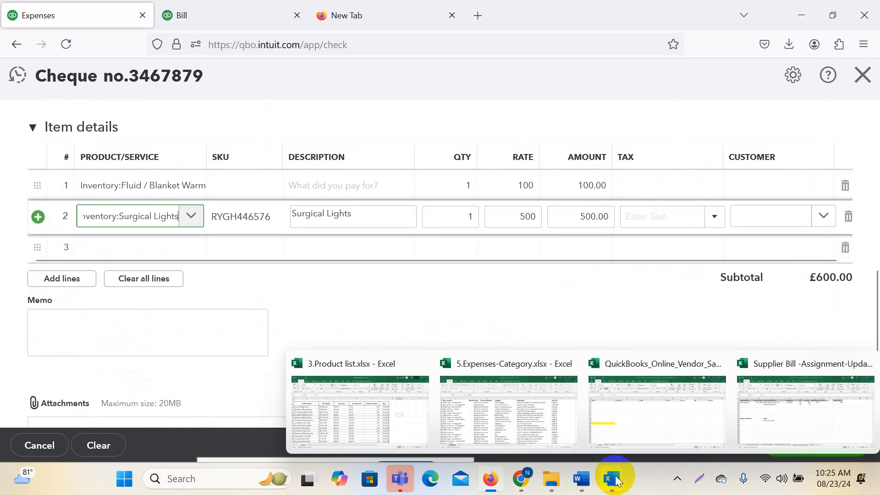
{"action": "left_click", "coordinate": [808, 422]}
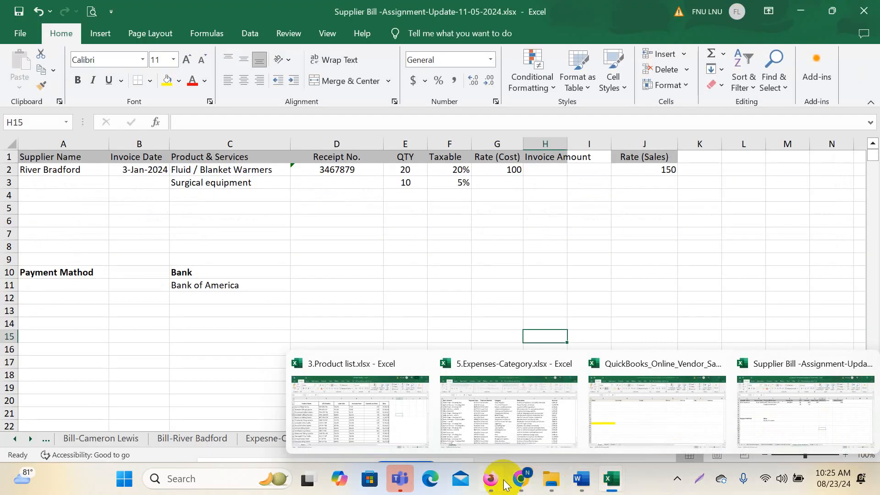
{"action": "mouse_move", "coordinate": [491, 478]}
{"action": "left_click", "coordinate": [504, 453]}
{"action": "left_click", "coordinate": [191, 216]}
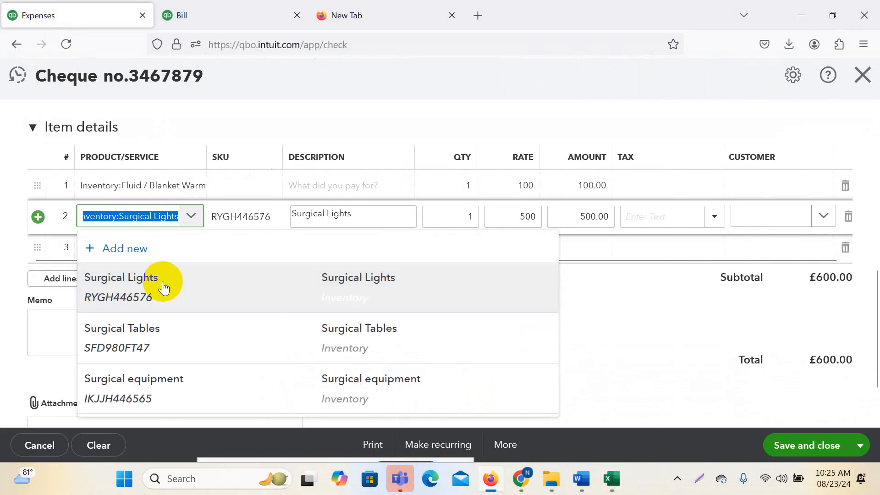
{"action": "left_click", "coordinate": [147, 379]}
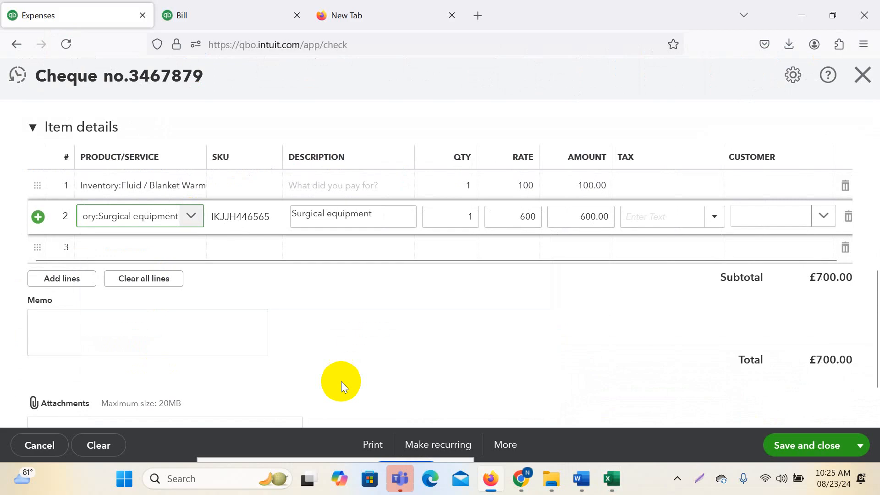
- Set the quantity to 20 for Fluid / Blanket Warmers and, after rechecking the Excel sheet, to 10 for Surgical equipment
{"action": "left_click", "coordinate": [438, 186]}
{"action": "type", "text": "20"}
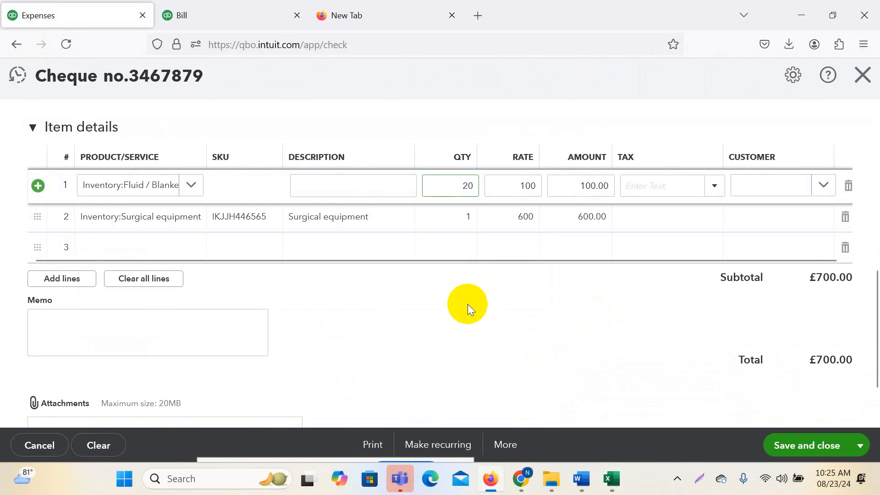
{"action": "left_click", "coordinate": [462, 215]}
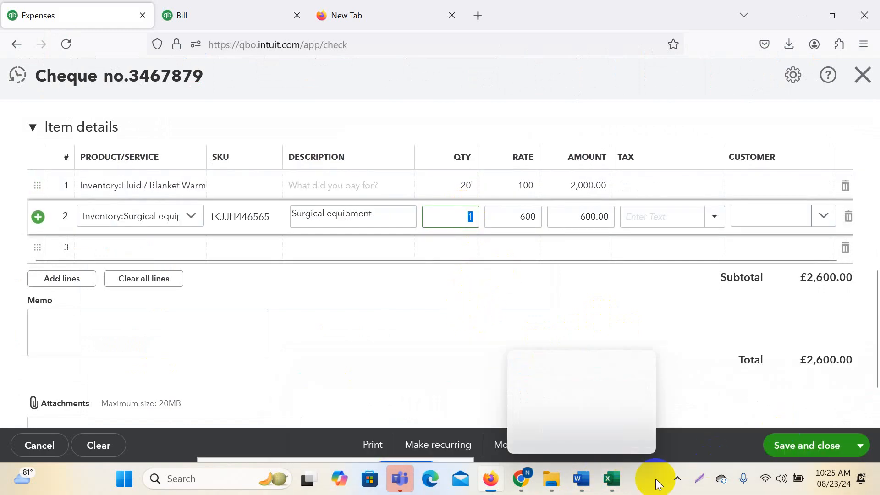
{"action": "mouse_move", "coordinate": [619, 483]}
{"action": "left_click", "coordinate": [820, 406]}
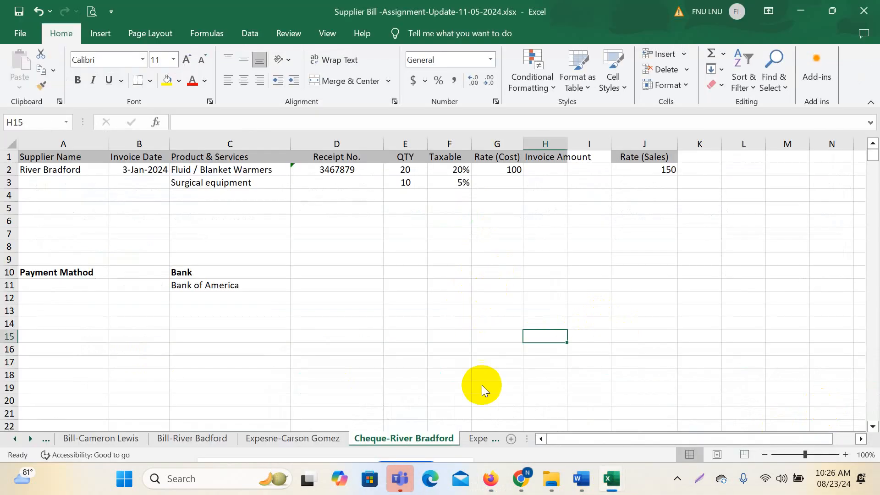
{"action": "left_click", "coordinate": [491, 479]}
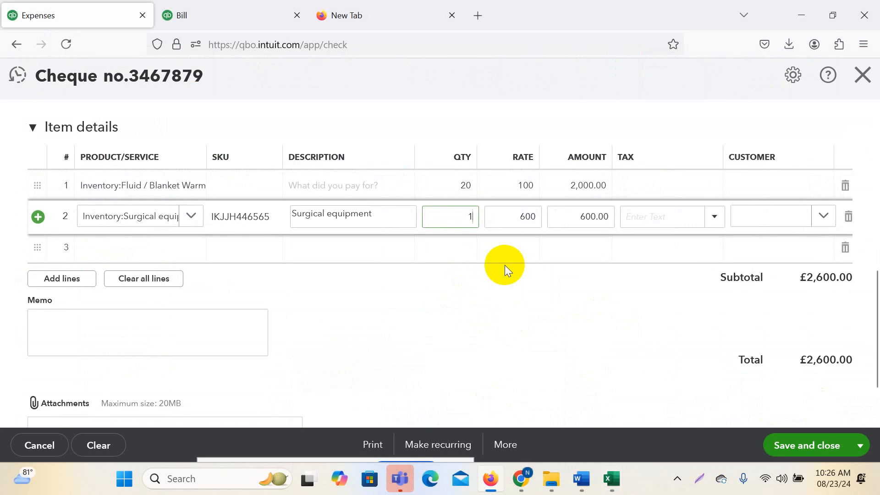
{"action": "type", "text": "0"}
{"action": "left_click", "coordinate": [581, 309]}
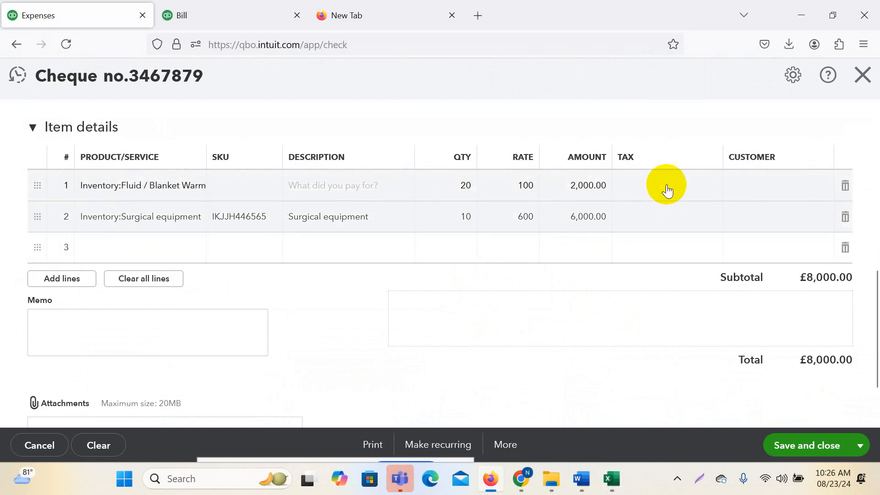
- Apply Standard Rate-20% tax to the Fluid / Blanket Warmers line and Reduce Rate-5% tax to the Surgical equipment line
{"action": "left_click", "coordinate": [667, 190]}
{"action": "left_click", "coordinate": [718, 190]}
{"action": "left_click", "coordinate": [672, 235]}
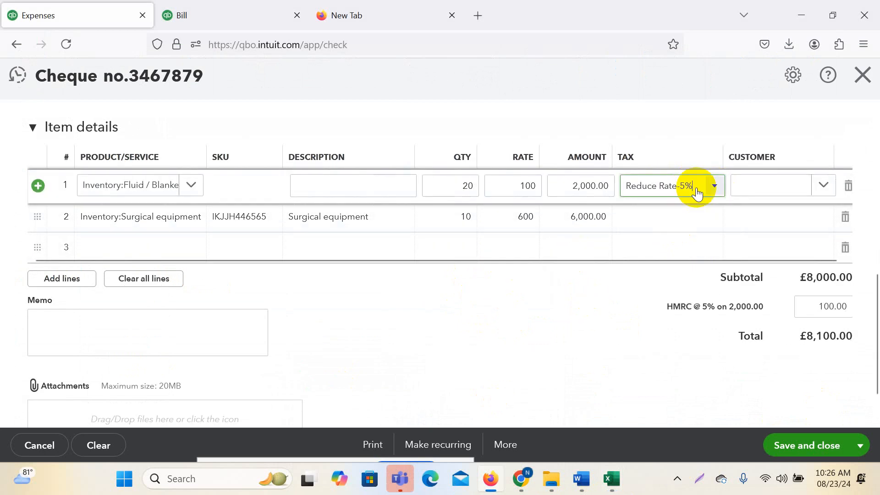
{"action": "left_click", "coordinate": [698, 191]}
{"action": "left_click", "coordinate": [695, 216]}
{"action": "left_click", "coordinate": [702, 218]}
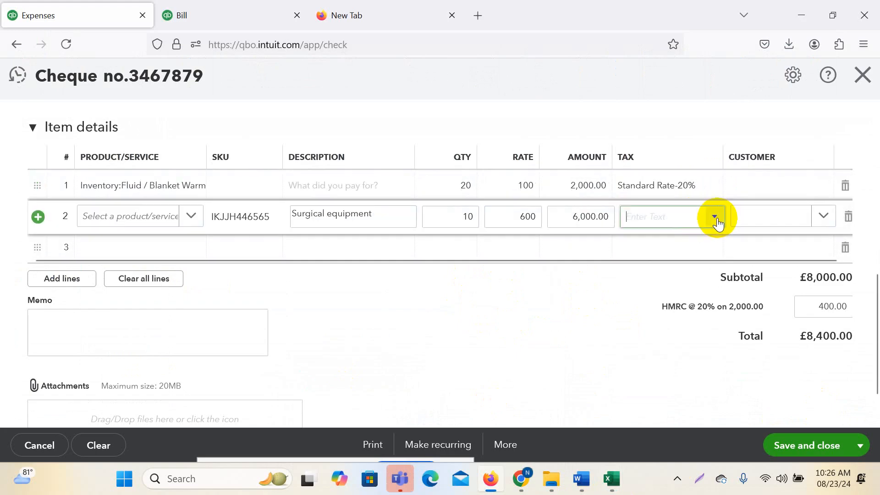
{"action": "left_click", "coordinate": [714, 216]}
{"action": "left_click", "coordinate": [650, 262]}
{"action": "left_click", "coordinate": [667, 277]}
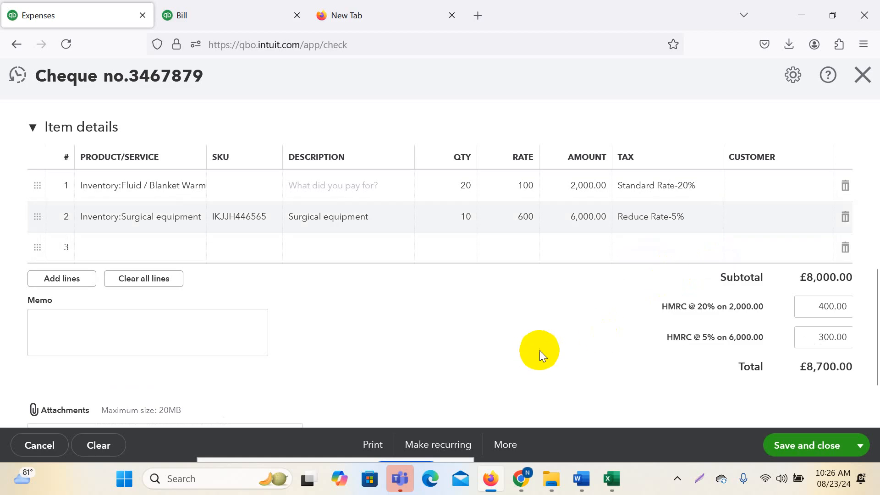
- Delete the empty third item line, and save and close the cheque
{"action": "left_click", "coordinate": [846, 248]}
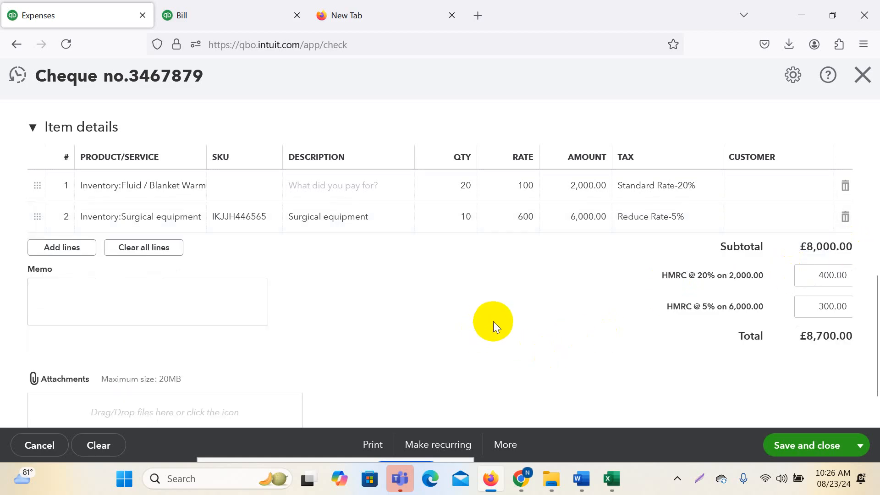
{"action": "scroll", "coordinate": [465, 314], "scroll_direction": "up", "scroll_amount": 3}
{"action": "scroll", "coordinate": [461, 274], "scroll_direction": "up", "scroll_amount": 5}
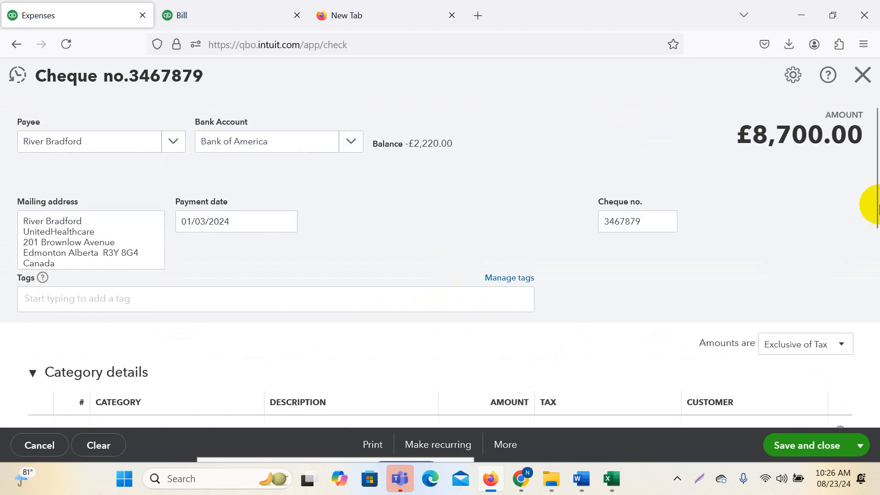
{"action": "scroll", "coordinate": [363, 261], "scroll_direction": "down", "scroll_amount": 8}
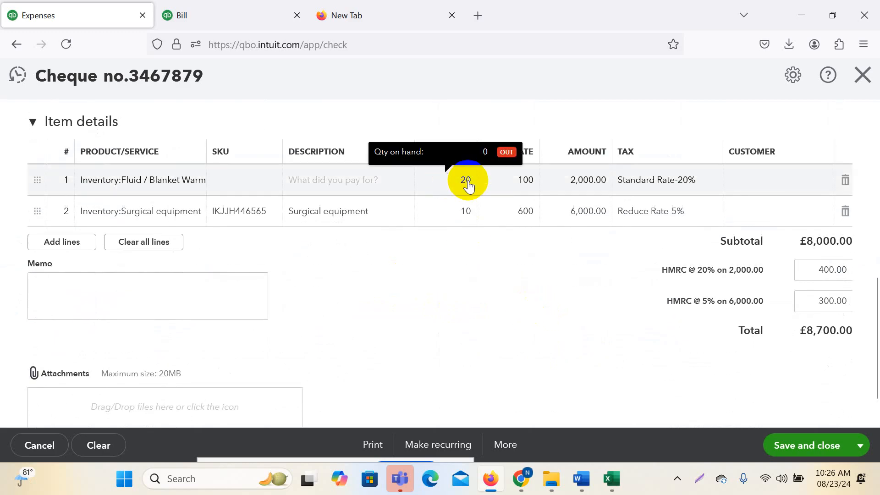
{"action": "left_click", "coordinate": [815, 447]}
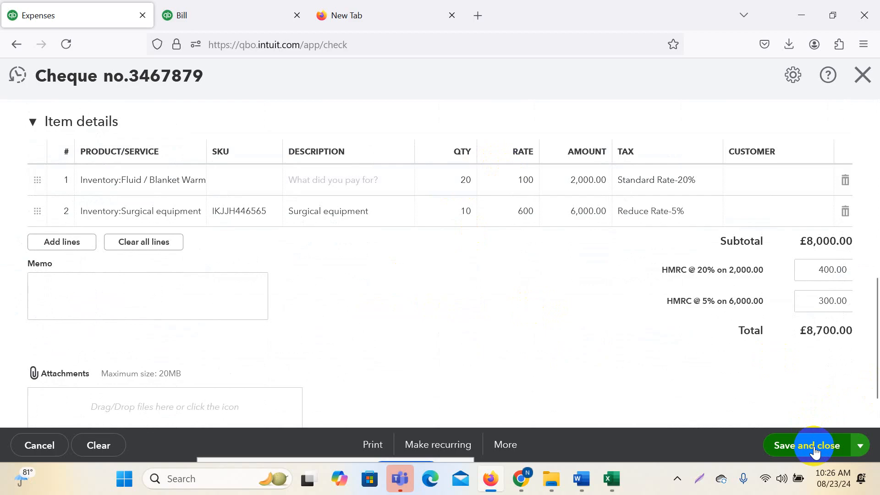
- Look through the expenses list for the newly saved cheque expense
{"action": "scroll", "coordinate": [441, 316], "scroll_direction": "up", "scroll_amount": 4}
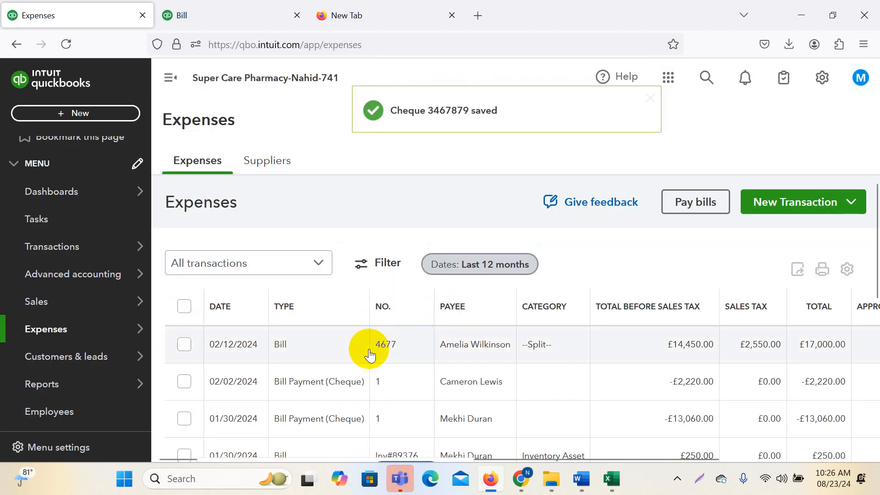
{"action": "scroll", "coordinate": [369, 366], "scroll_direction": "down", "scroll_amount": 5}
{"action": "scroll", "coordinate": [362, 378], "scroll_direction": "down", "scroll_amount": 1}
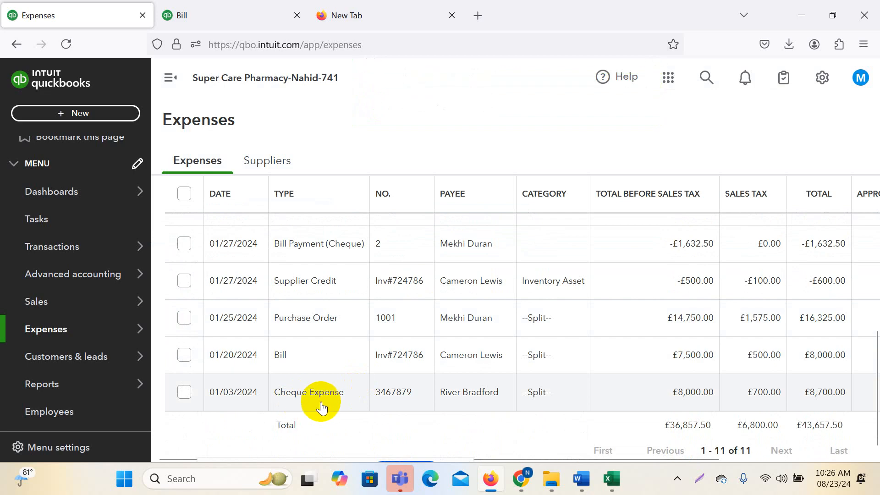
{"action": "scroll", "coordinate": [322, 407], "scroll_direction": "up", "scroll_amount": 7}
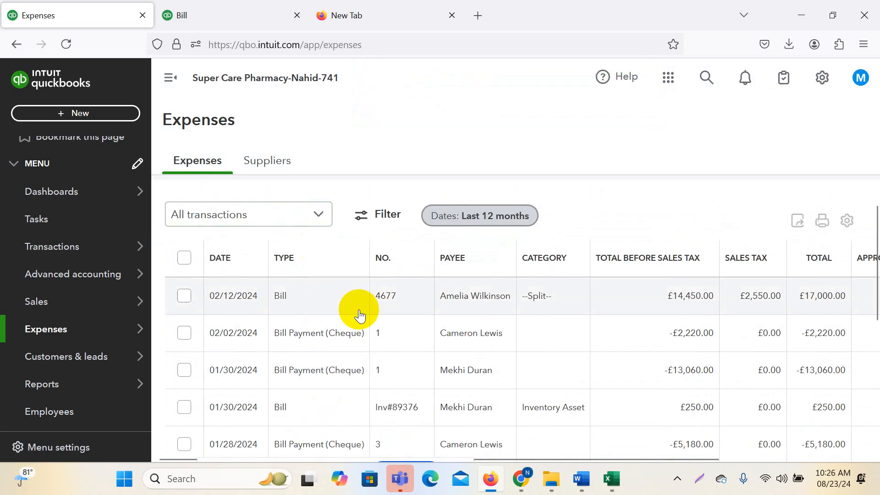
{"action": "scroll", "coordinate": [350, 309], "scroll_direction": "down", "scroll_amount": 5}
{"action": "mouse_move", "coordinate": [612, 479]}
{"action": "left_click", "coordinate": [745, 411]}
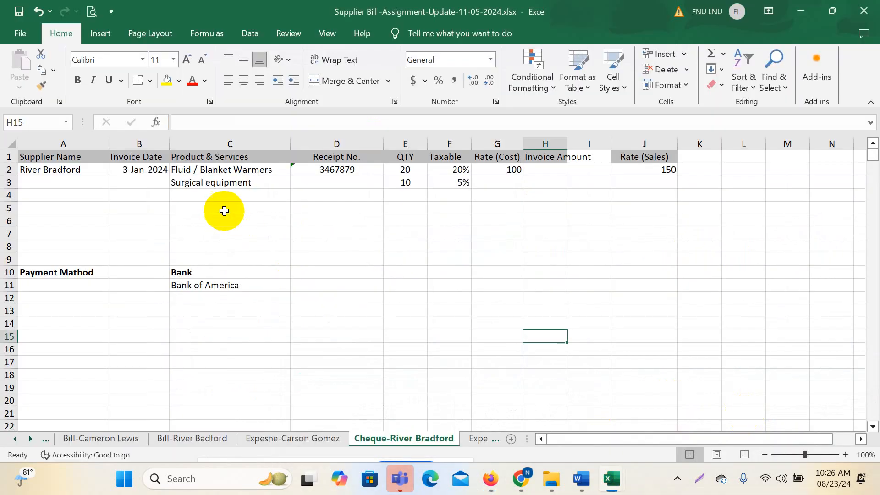
{"action": "left_click", "coordinate": [407, 297]}
{"action": "left_click", "coordinate": [343, 292]}
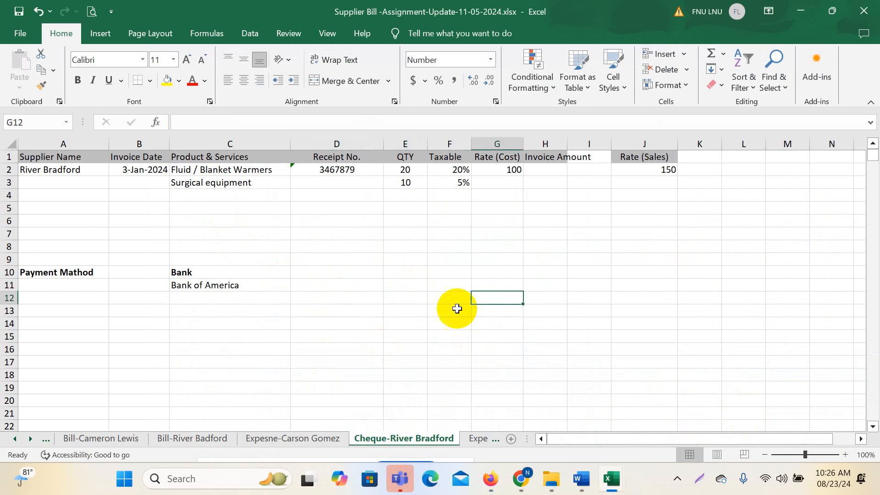
{"action": "left_click", "coordinate": [294, 222]}
{"action": "left_click", "coordinate": [252, 232]}
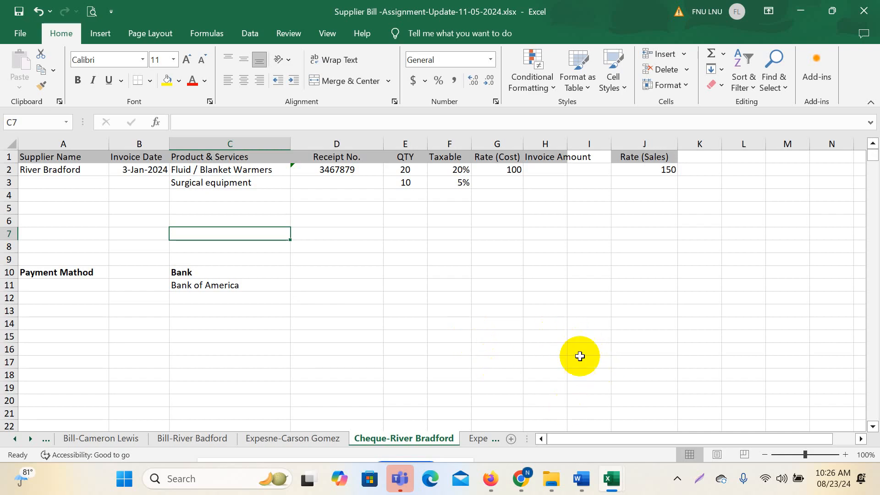
{"action": "left_click", "coordinate": [563, 311]}
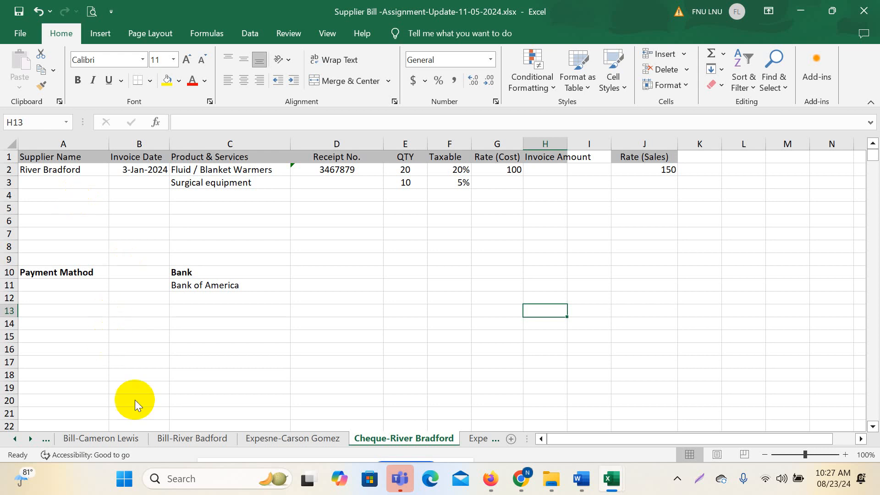
- Switch to QuickBooks Online in Firefox and start a new expense
{"action": "left_click", "coordinate": [492, 479]}
{"action": "scroll", "coordinate": [108, 151], "scroll_direction": "up", "scroll_amount": 2}
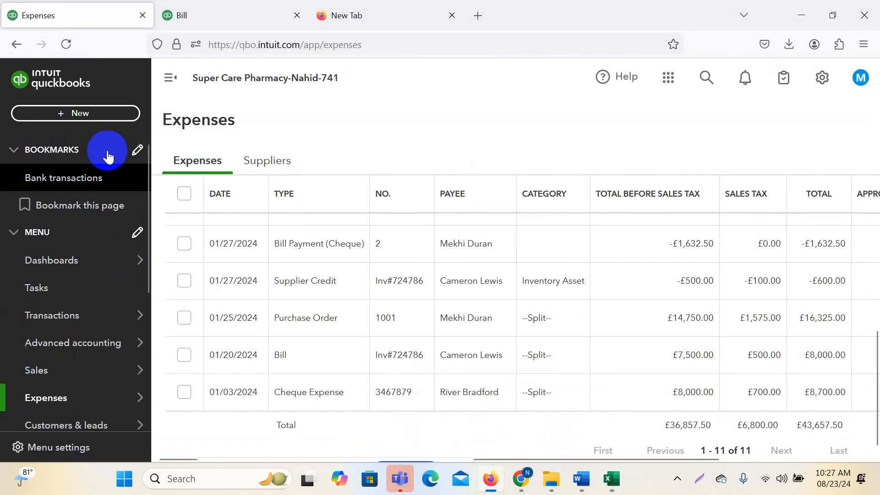
{"action": "left_click", "coordinate": [91, 113]}
{"action": "left_click", "coordinate": [167, 204]}
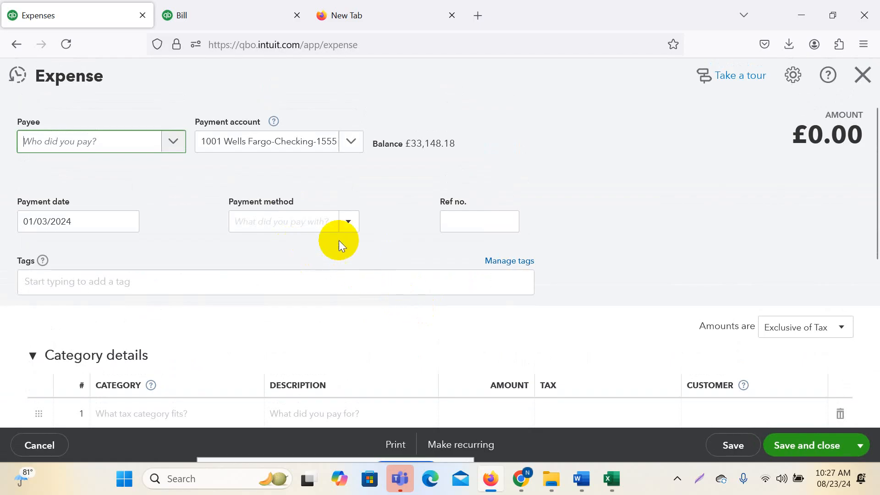
- Set the expense's payment method to Cheque
{"action": "left_click", "coordinate": [349, 223]}
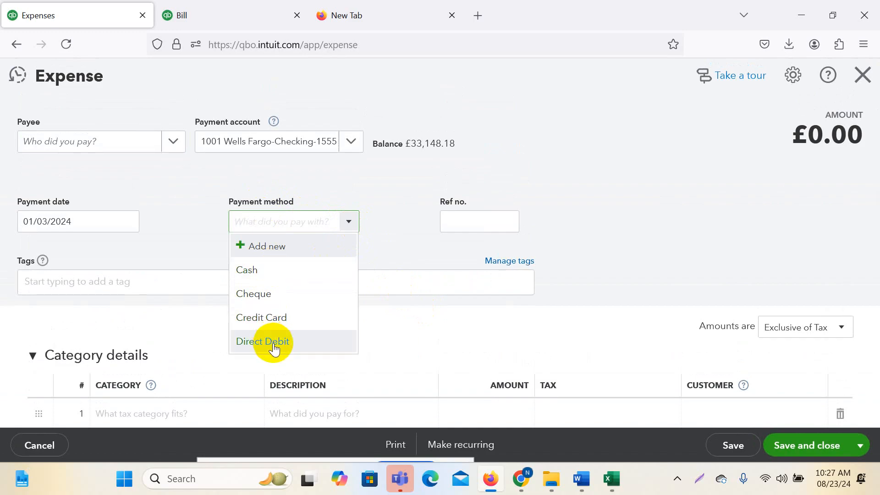
{"action": "left_click", "coordinate": [253, 293]}
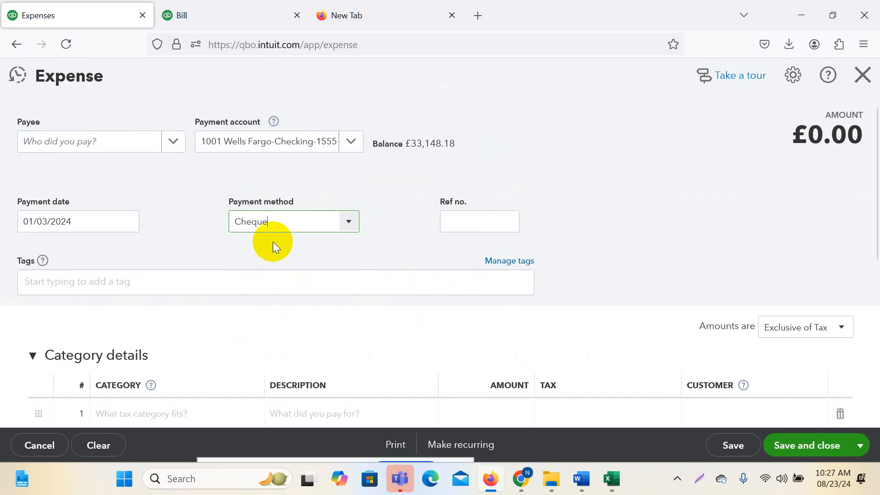
{"action": "left_click", "coordinate": [276, 225]}
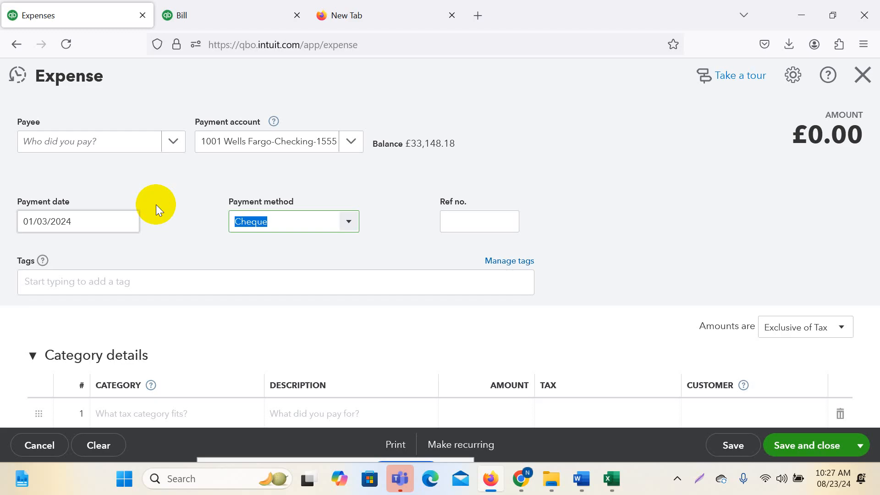
- Capture the full screen, outline the Expense heading with a red rectangle, and discard the capture
{"action": "key", "text": "Print"}
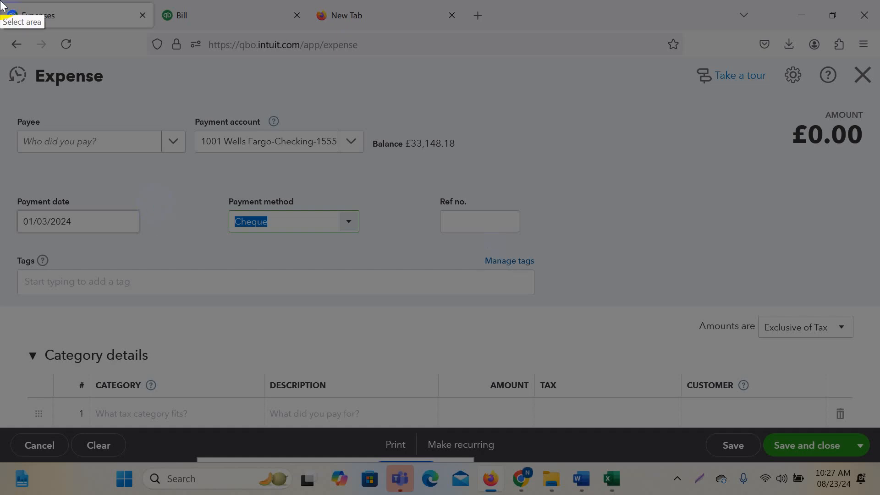
{"action": "left_click_drag", "start_coordinate": [1, 1], "coordinate": [879, 494]}
{"action": "left_click", "coordinate": [674, 387]}
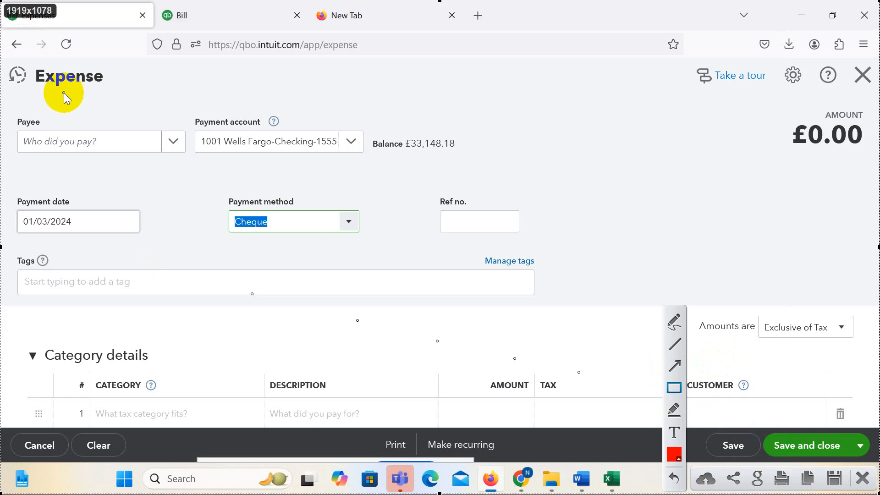
{"action": "left_click_drag", "start_coordinate": [29, 62], "coordinate": [114, 95]}
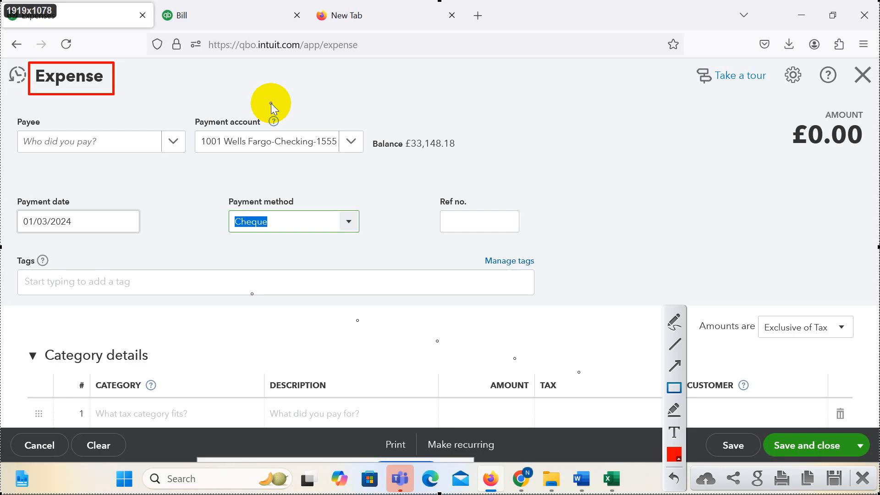
{"action": "left_click", "coordinate": [863, 479]}
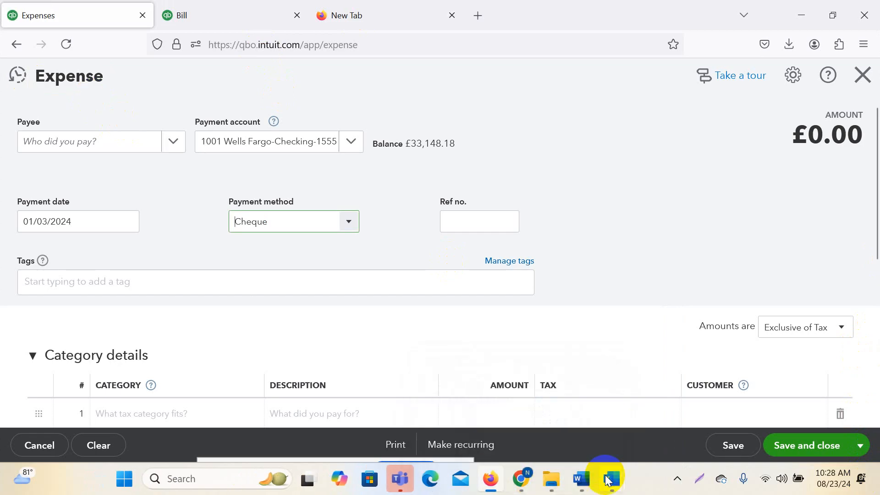
- Switch to the Supplier Bill workbook in Excel and review the products in C2:C5 of the supplier's expense sheet
{"action": "mouse_move", "coordinate": [606, 467]}
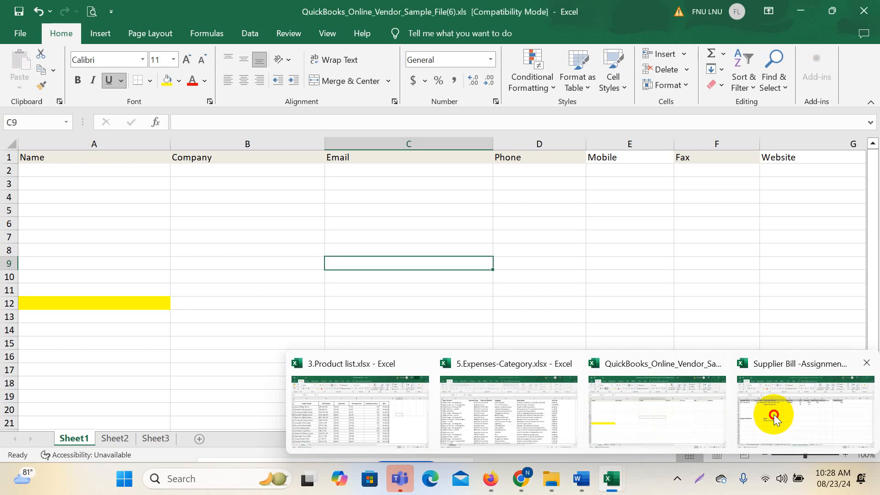
{"action": "left_click", "coordinate": [774, 414]}
{"action": "left_click", "coordinate": [287, 439]}
{"action": "left_click", "coordinate": [374, 315]}
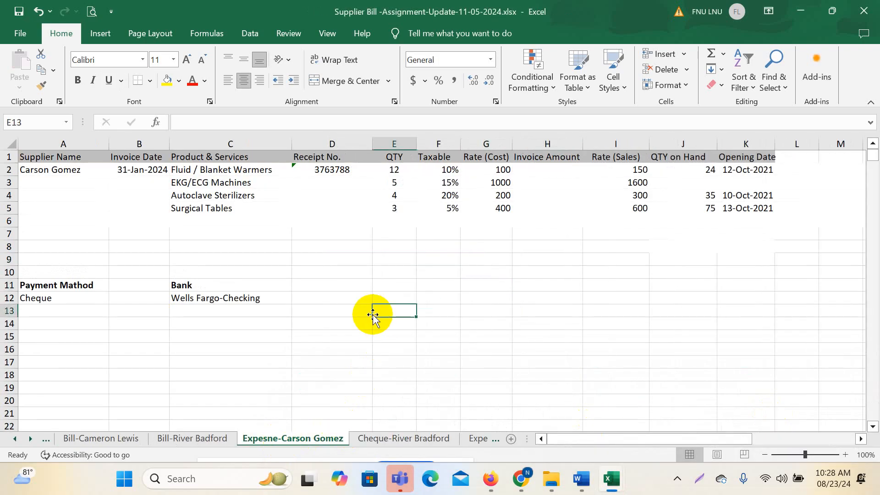
{"action": "left_click_drag", "start_coordinate": [229, 171], "coordinate": [231, 208]}
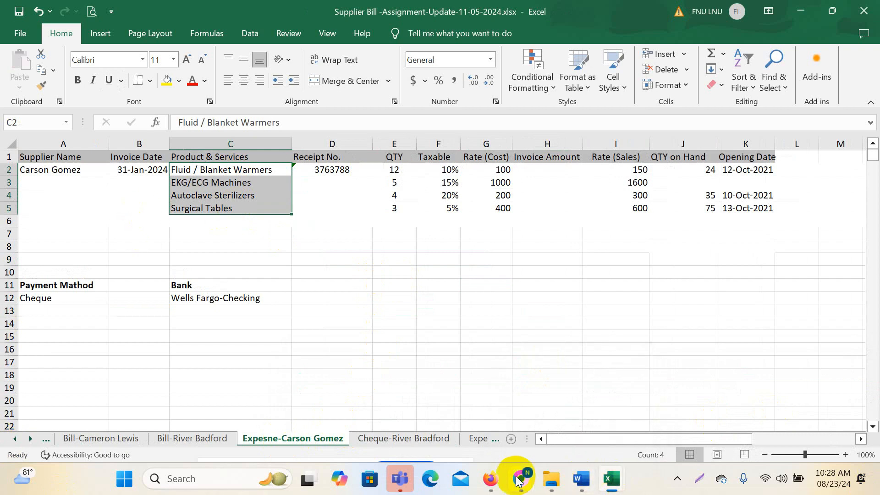
- Back in QuickBooks Online, choose the supplier from the expense sheet as payee and set the payment method to Direct Debit
{"action": "mouse_move", "coordinate": [491, 477]}
{"action": "left_click", "coordinate": [475, 393]}
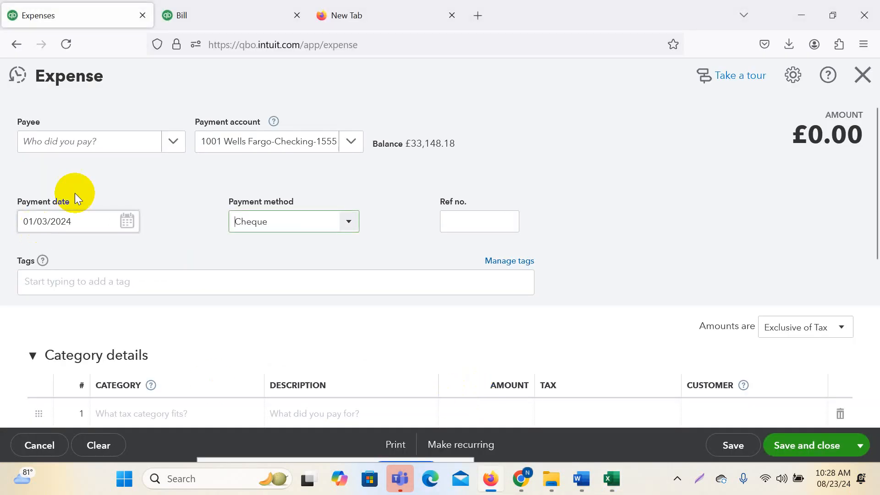
{"action": "left_click", "coordinate": [174, 143]}
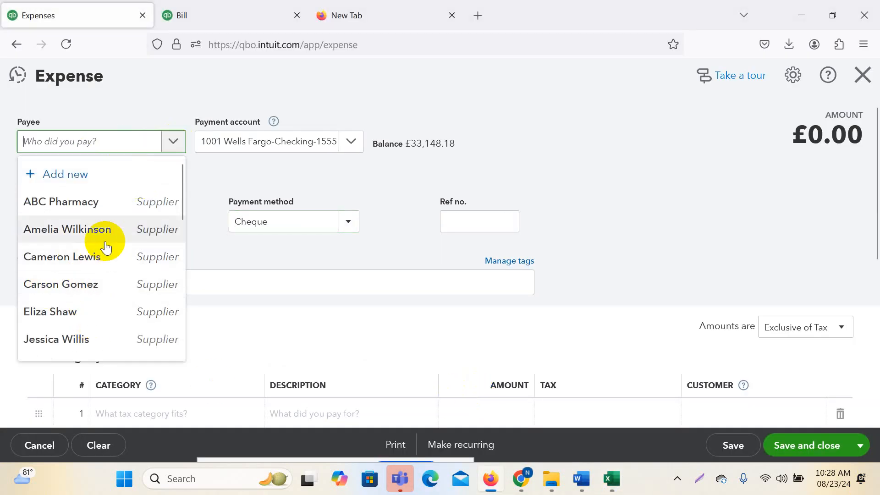
{"action": "left_click", "coordinate": [64, 286]}
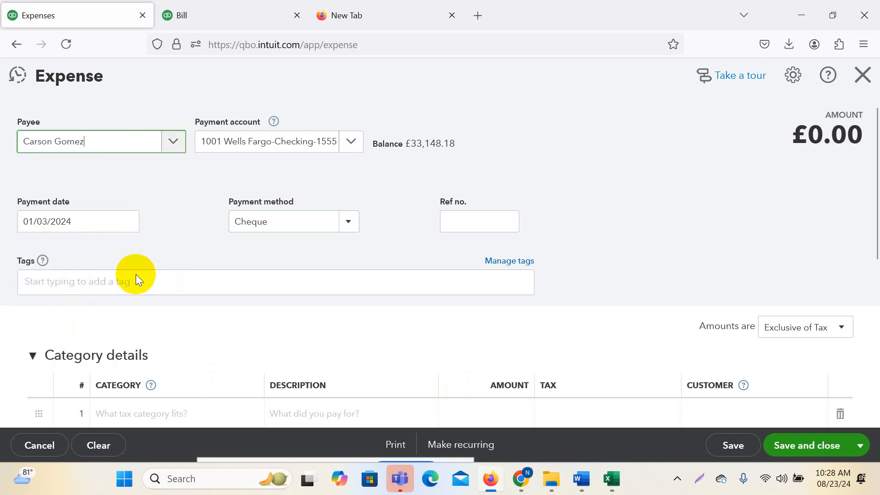
{"action": "left_click", "coordinate": [359, 222]}
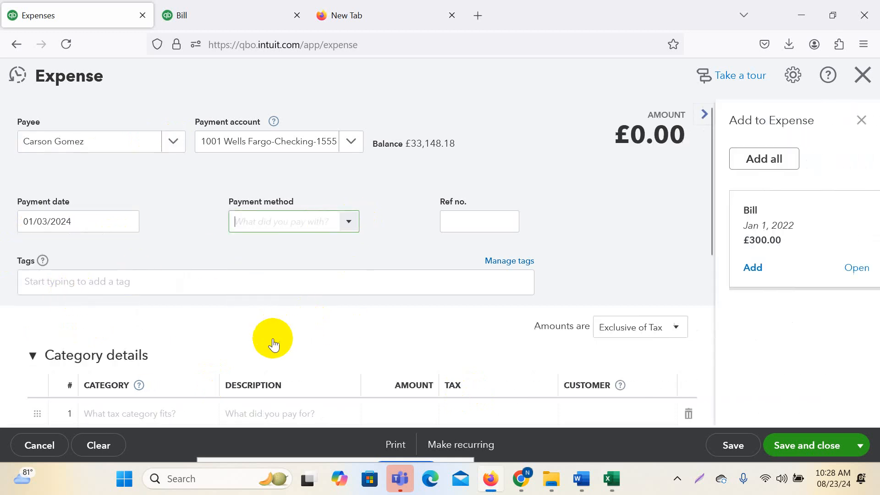
{"action": "left_click", "coordinate": [356, 229]}
{"action": "left_click", "coordinate": [275, 342]}
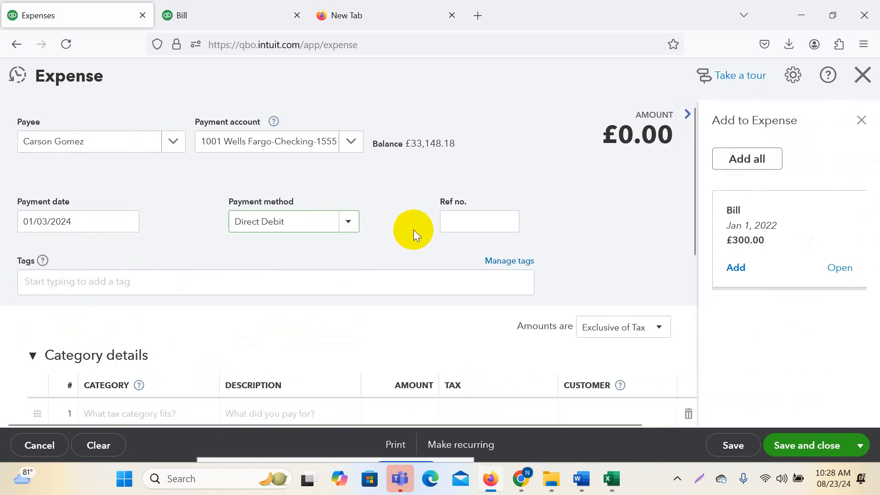
- In the Excel expense sheet, replace the payment method in cell A12 with Direct Debit
{"action": "mouse_move", "coordinate": [589, 477]}
{"action": "left_click", "coordinate": [782, 419]}
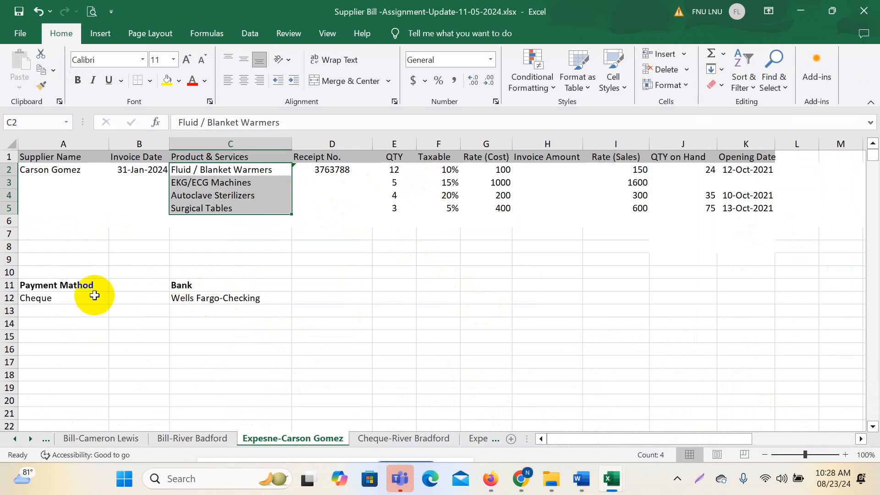
{"action": "left_click", "coordinate": [66, 297]}
{"action": "type", "text": "D"}
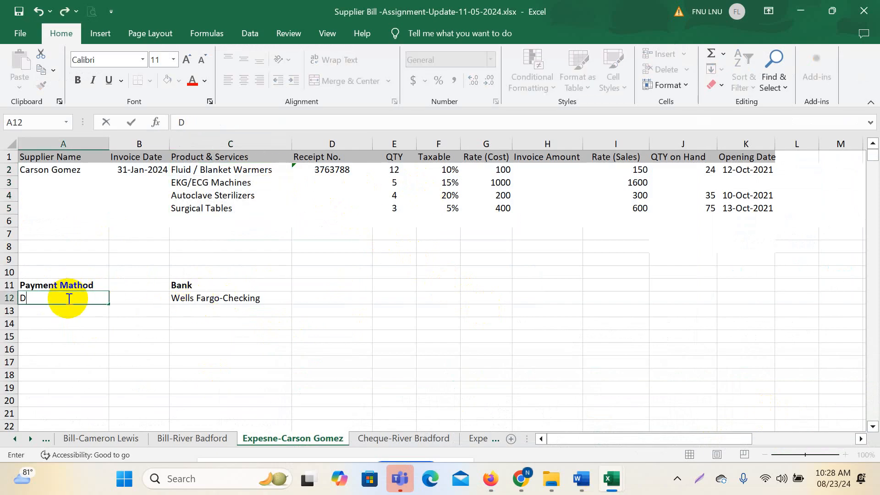
{"action": "type", "text": "irect Debit"}
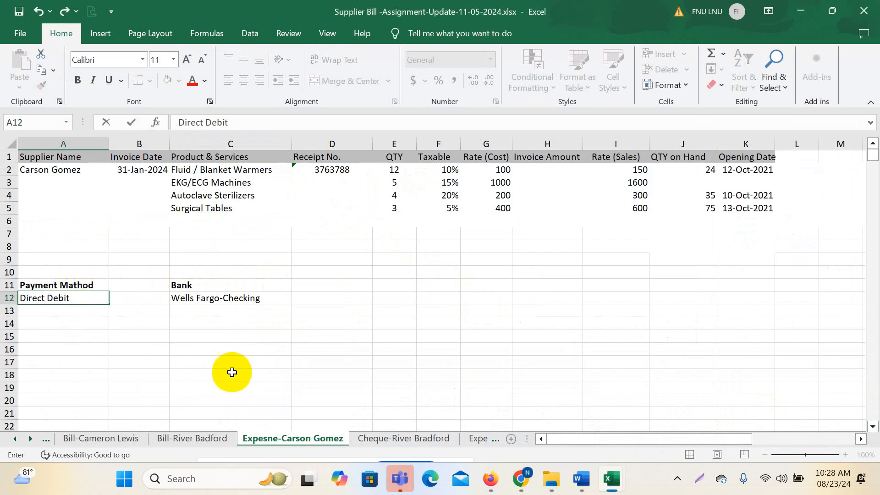
{"action": "left_click", "coordinate": [223, 312]}
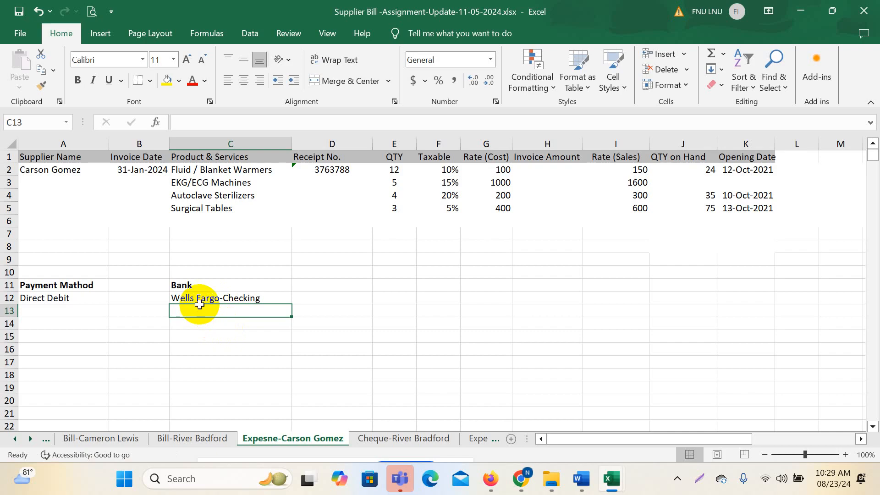
- Review the supplier's purchase details on the expense sheet and save the workbook
{"action": "left_click", "coordinate": [68, 183]}
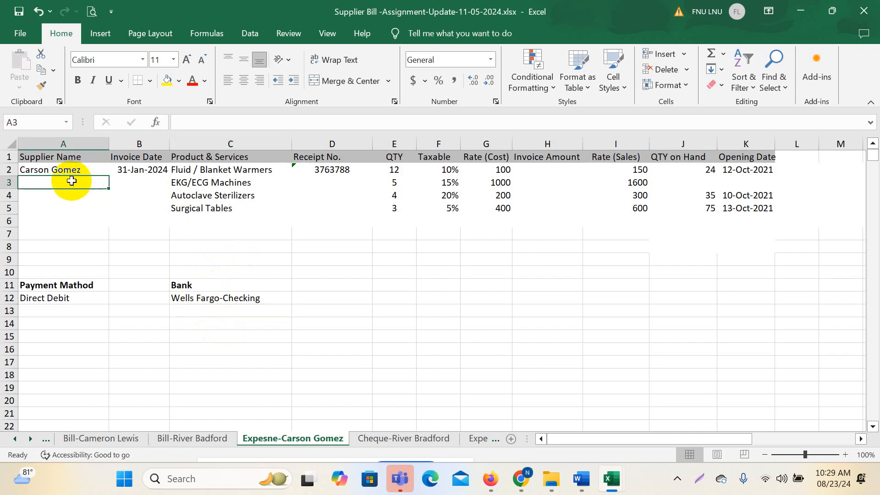
{"action": "left_click", "coordinate": [91, 171]}
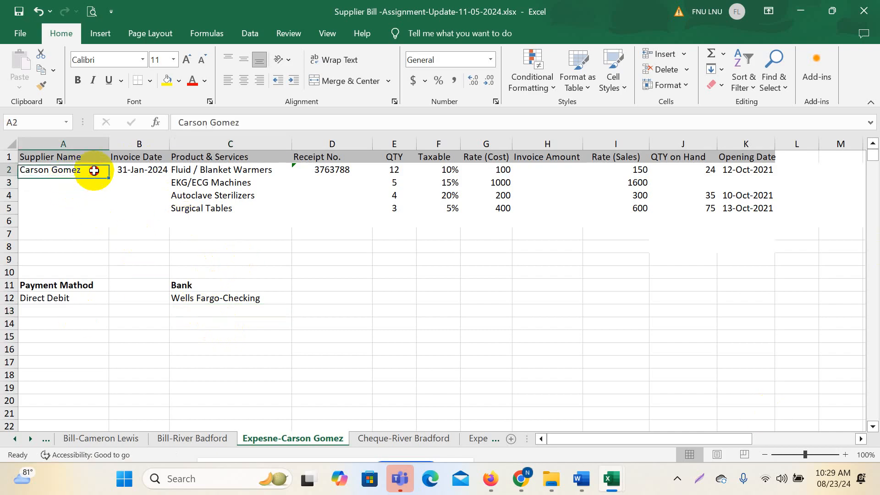
{"action": "left_click", "coordinate": [393, 273]}
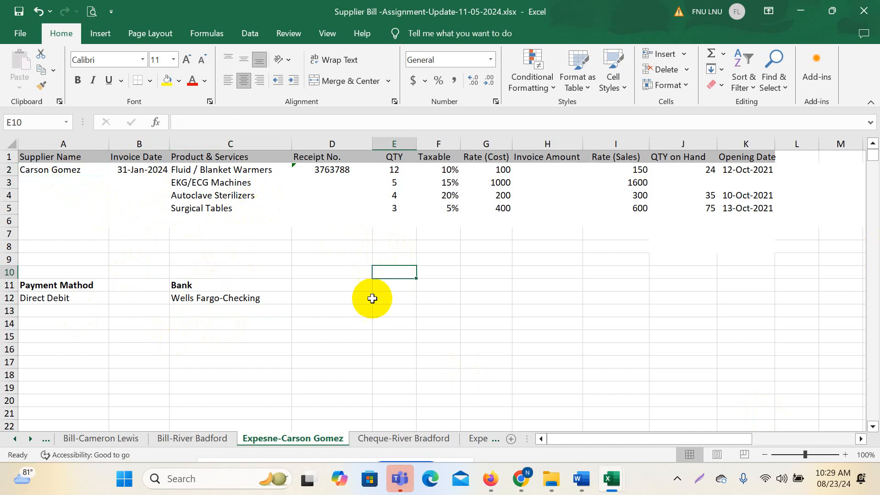
{"action": "key", "text": "Down"}
{"action": "key", "text": "Down"}
{"action": "key", "text": "Down"}
{"action": "key", "text": "Right"}
{"action": "key", "text": "Right"}
{"action": "left_click", "coordinate": [19, 12]}
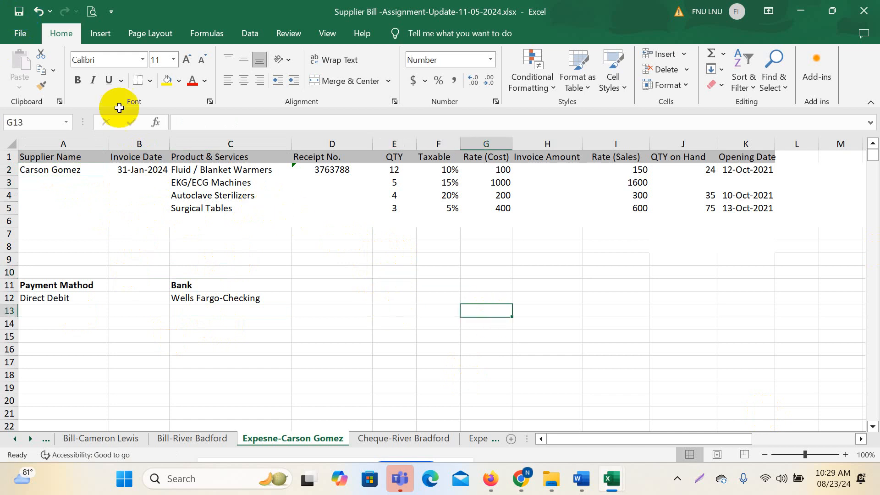
{"action": "left_click", "coordinate": [619, 298]}
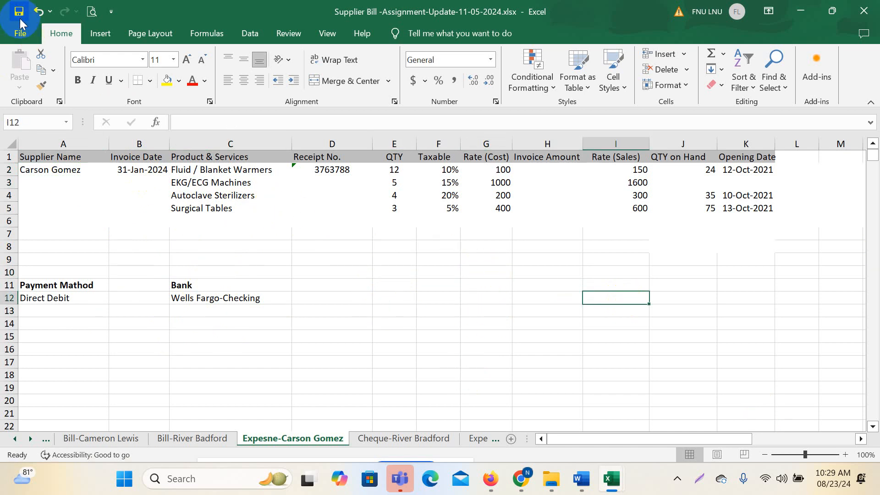
{"action": "left_click", "coordinate": [294, 260]}
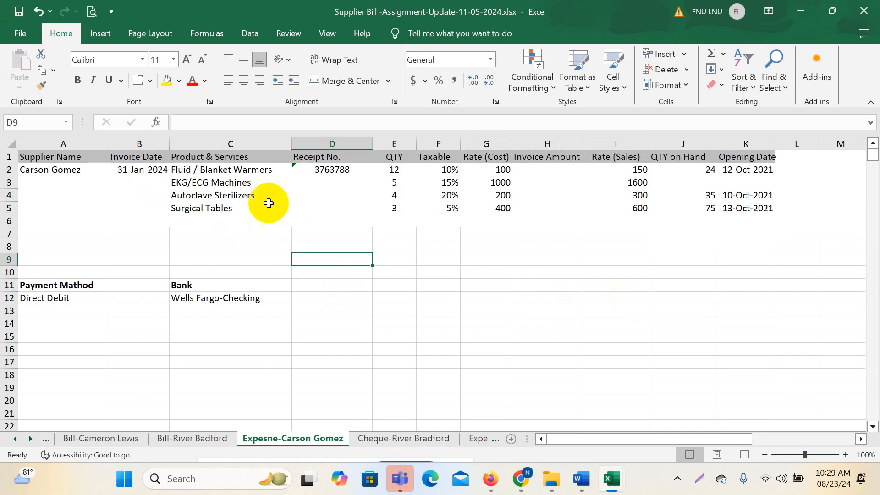
- Return to the QuickBooks expense and set the payment date to 01/31/2024
{"action": "left_click", "coordinate": [490, 478]}
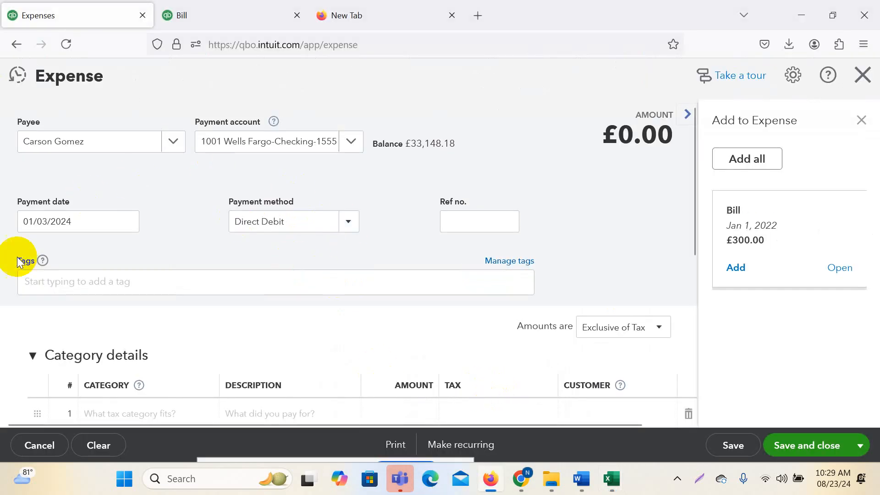
{"action": "left_click", "coordinate": [127, 222]}
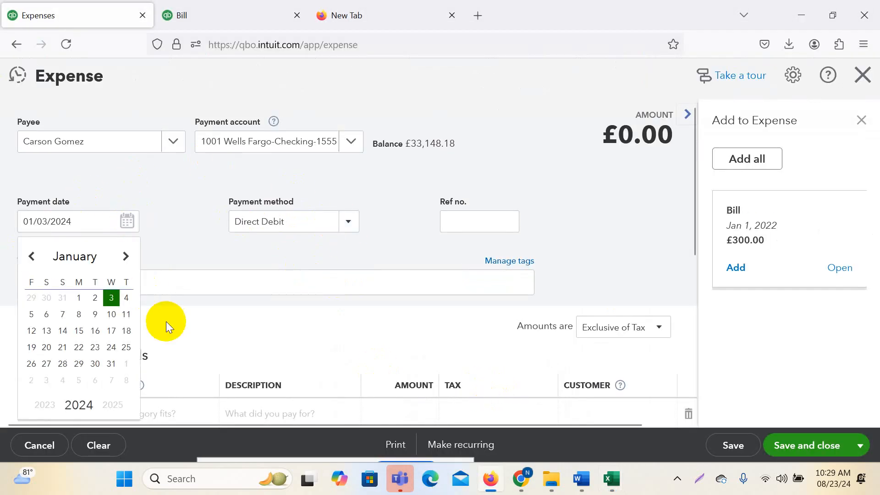
{"action": "left_click", "coordinate": [111, 364]}
- Copy the receipt number from cell D2 of the Excel sheet into the expense's Ref no., and collapse the Add to Expense pane
{"action": "left_click", "coordinate": [471, 226]}
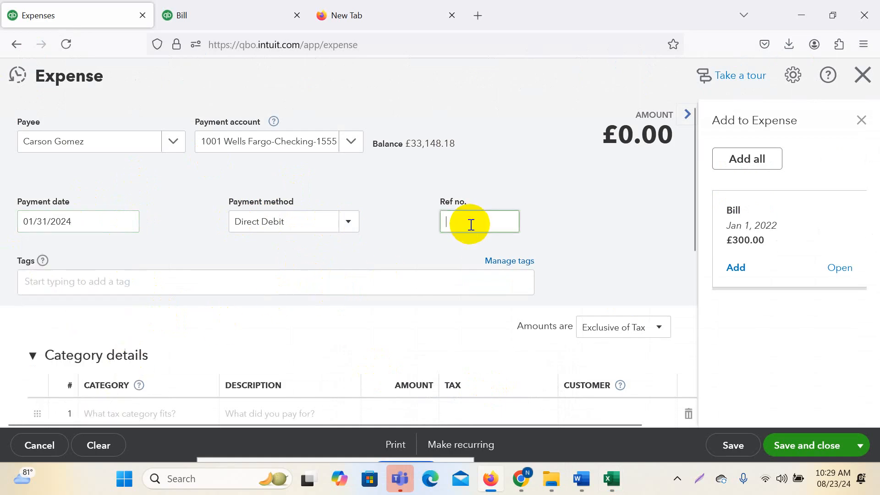
{"action": "mouse_move", "coordinate": [613, 478]}
{"action": "left_click", "coordinate": [737, 433]}
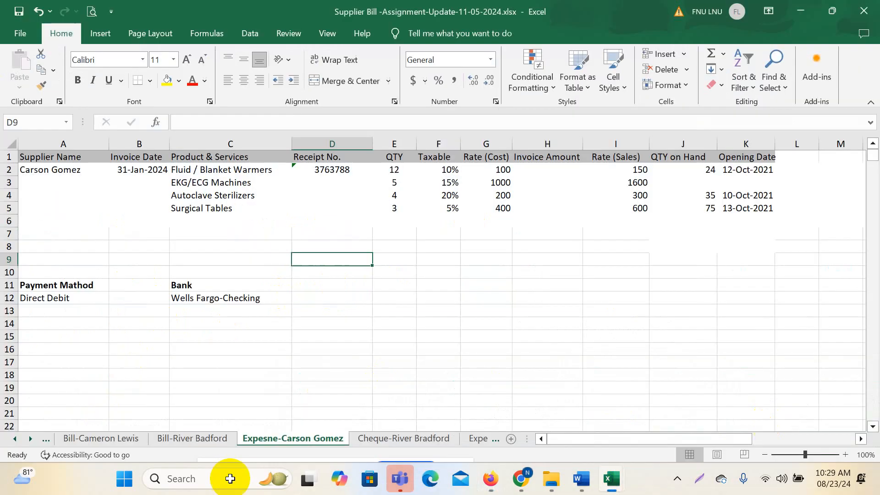
{"action": "left_click", "coordinate": [340, 173]}
{"action": "right_click", "coordinate": [341, 172]}
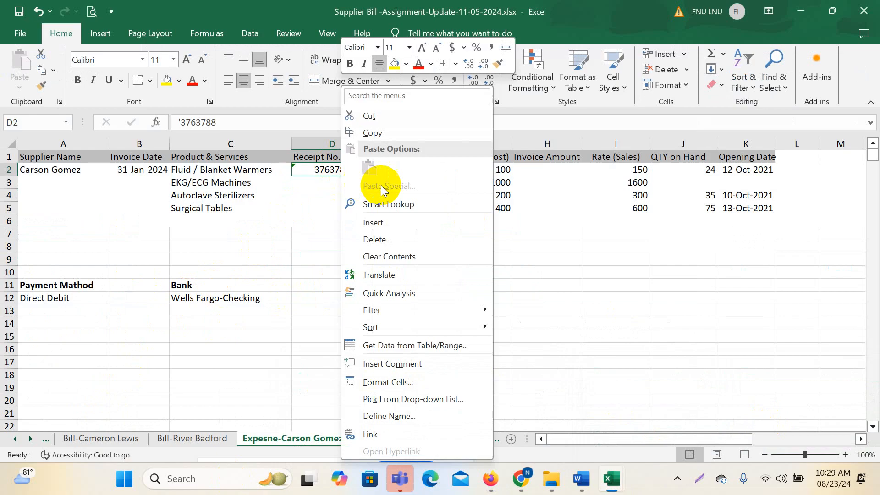
{"action": "left_click", "coordinate": [389, 133]}
{"action": "left_click", "coordinate": [491, 479]}
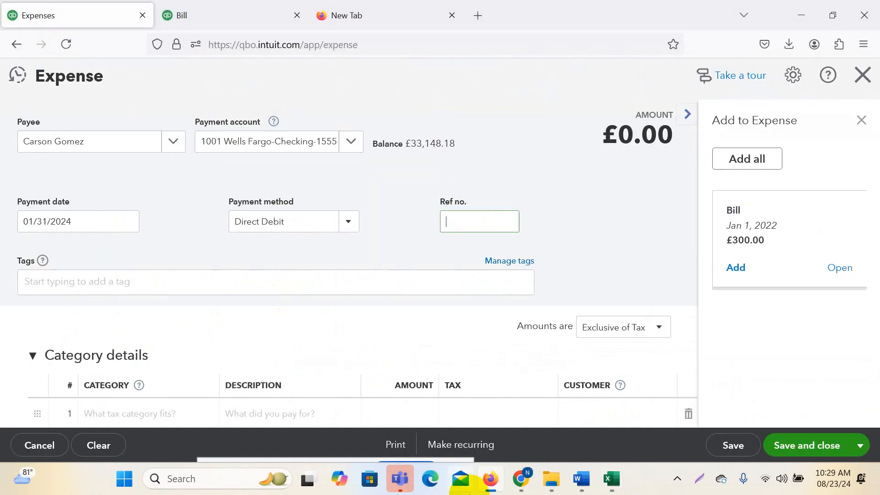
{"action": "right_click", "coordinate": [485, 224]}
{"action": "left_click", "coordinate": [521, 326]}
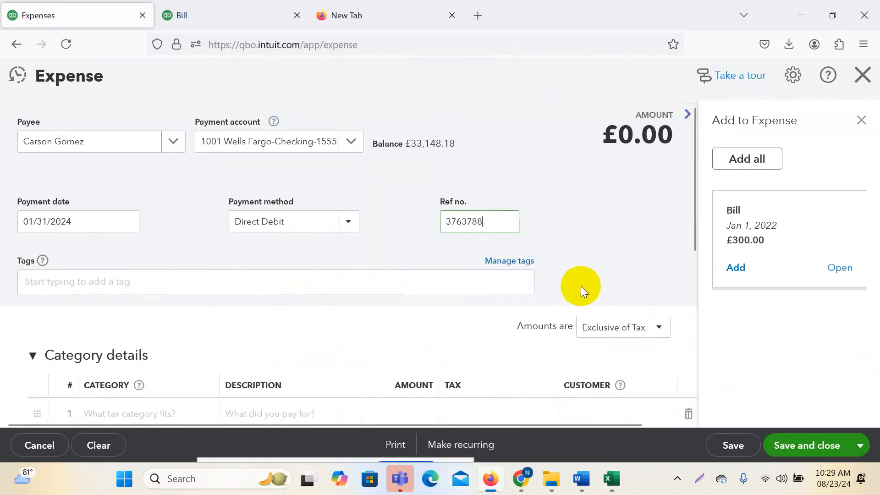
{"action": "left_click", "coordinate": [687, 118]}
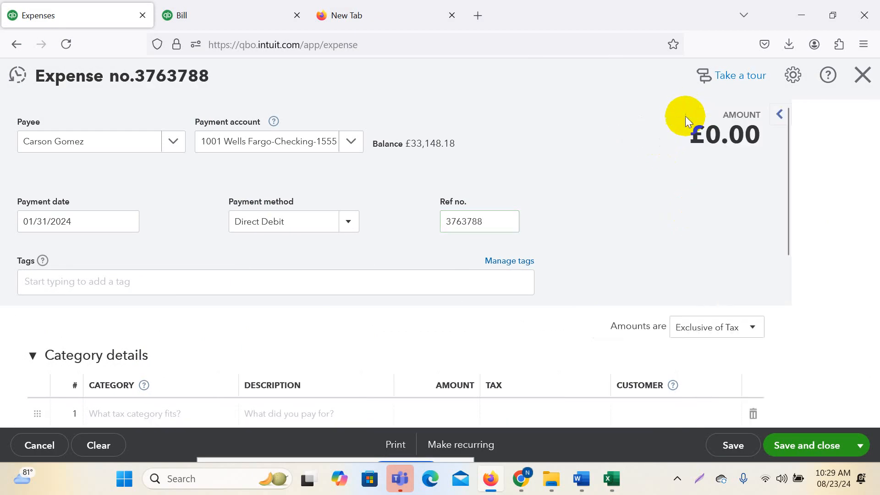
- Expand the Item details section of the expense
{"action": "scroll", "coordinate": [257, 232], "scroll_direction": "down", "scroll_amount": 5}
{"action": "scroll", "coordinate": [174, 255], "scroll_direction": "down", "scroll_amount": 3}
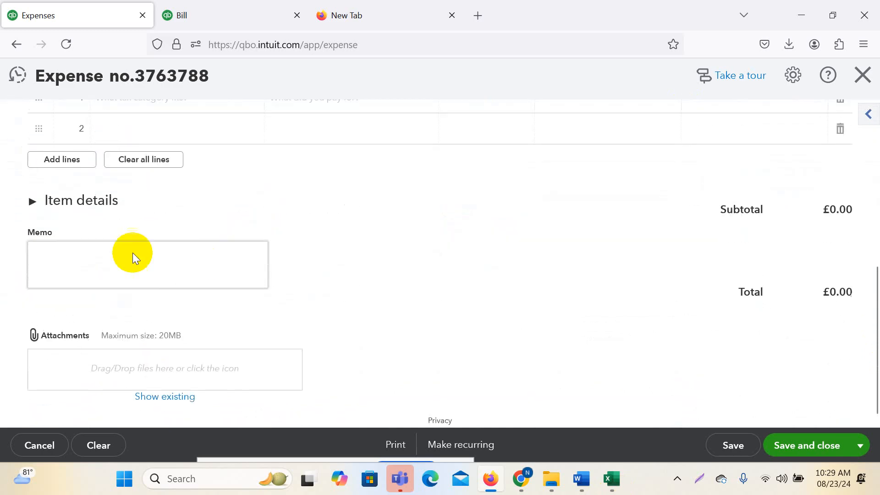
{"action": "scroll", "coordinate": [110, 256], "scroll_direction": "up", "scroll_amount": 1}
{"action": "left_click", "coordinate": [88, 257]}
{"action": "scroll", "coordinate": [278, 270], "scroll_direction": "down", "scroll_amount": 2}
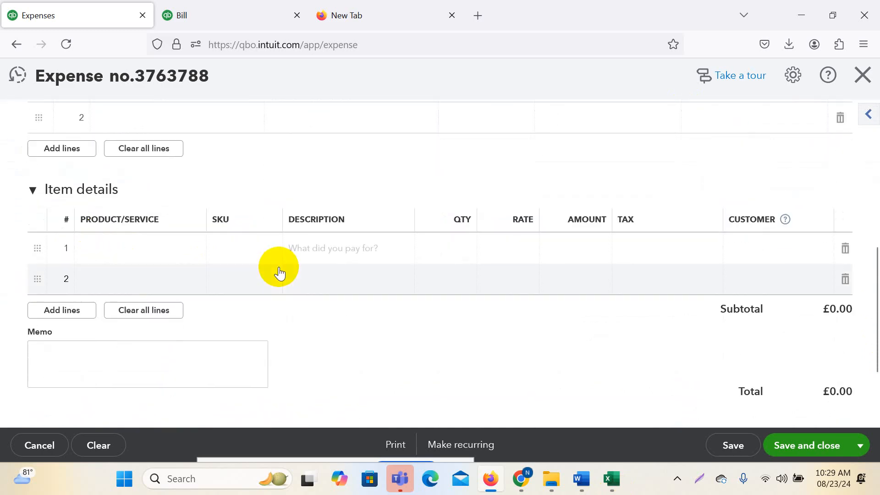
- Add Fluid / Blanket Warmers as the product on the first item line
{"action": "left_click", "coordinate": [123, 251]}
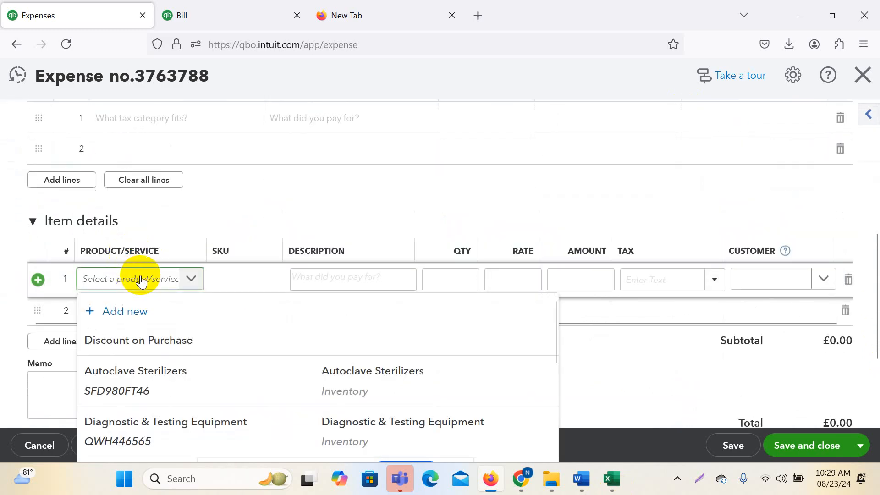
{"action": "scroll", "coordinate": [167, 390], "scroll_direction": "down", "scroll_amount": 3}
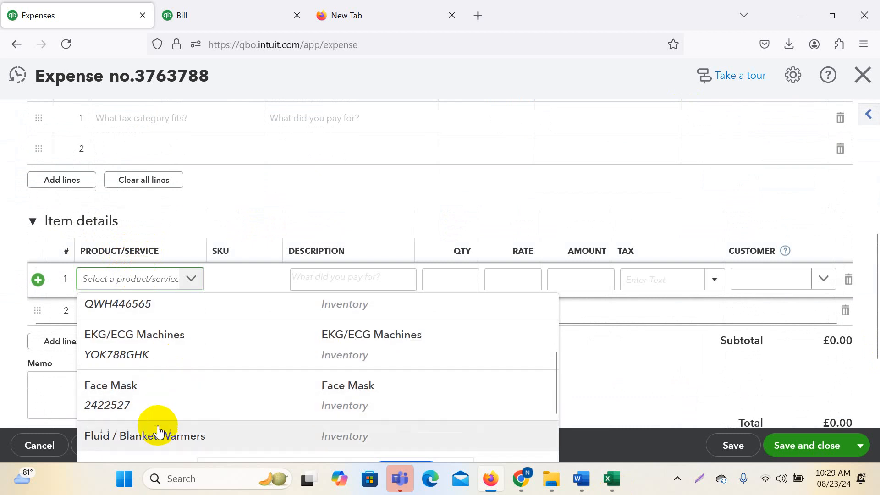
{"action": "left_click", "coordinate": [152, 436]}
- Check the next product in the Excel expense sheet and add EKG/ECG Machines on the second item line of the QuickBooks expense
{"action": "left_click", "coordinate": [154, 307]}
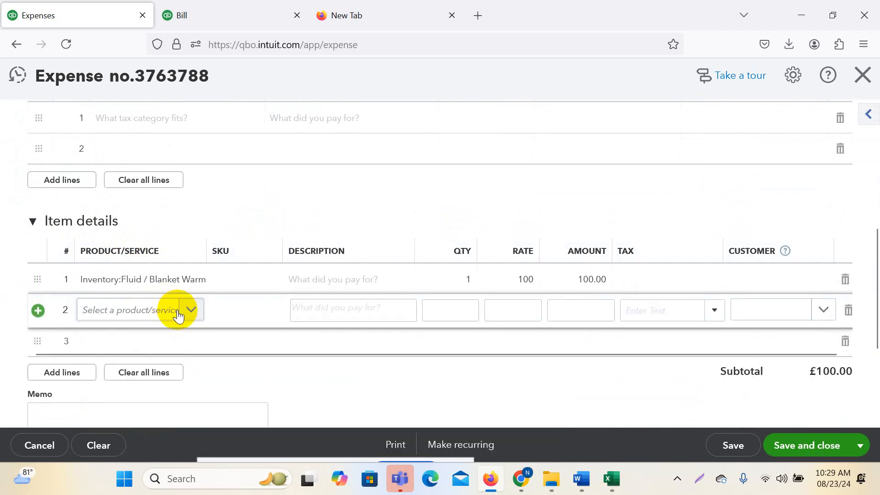
{"action": "scroll", "coordinate": [480, 363], "scroll_direction": "down", "scroll_amount": 4}
{"action": "left_click", "coordinate": [807, 410]}
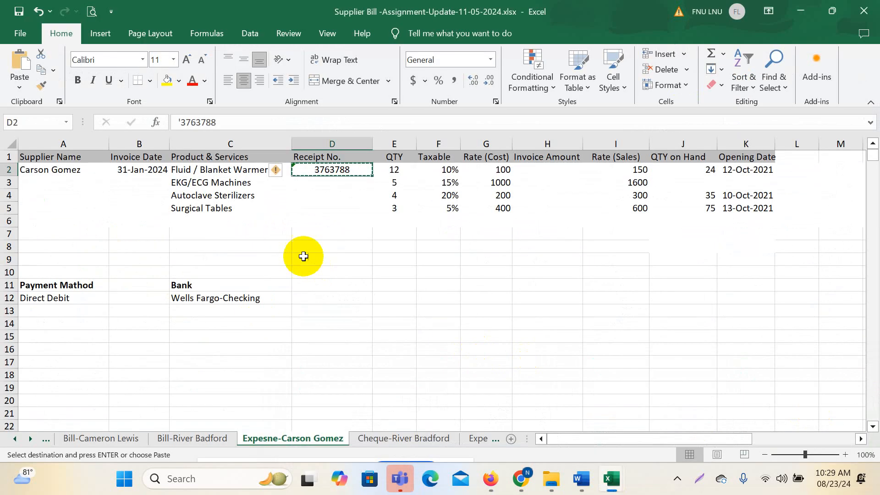
{"action": "left_click", "coordinate": [196, 185]}
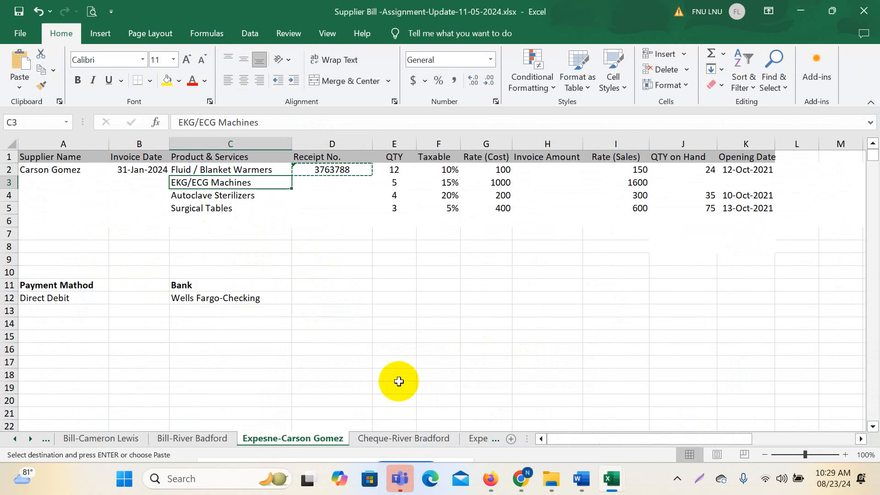
{"action": "left_click", "coordinate": [492, 481]}
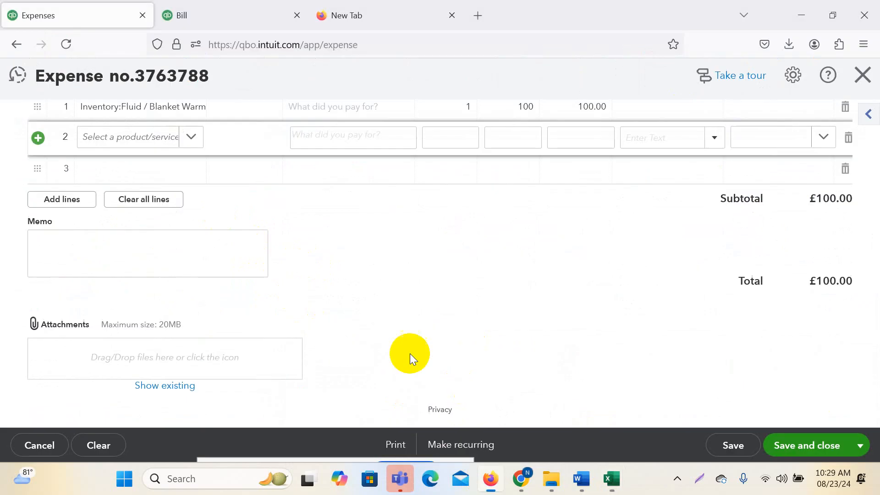
{"action": "left_click", "coordinate": [126, 172]}
{"action": "left_click", "coordinate": [135, 146]}
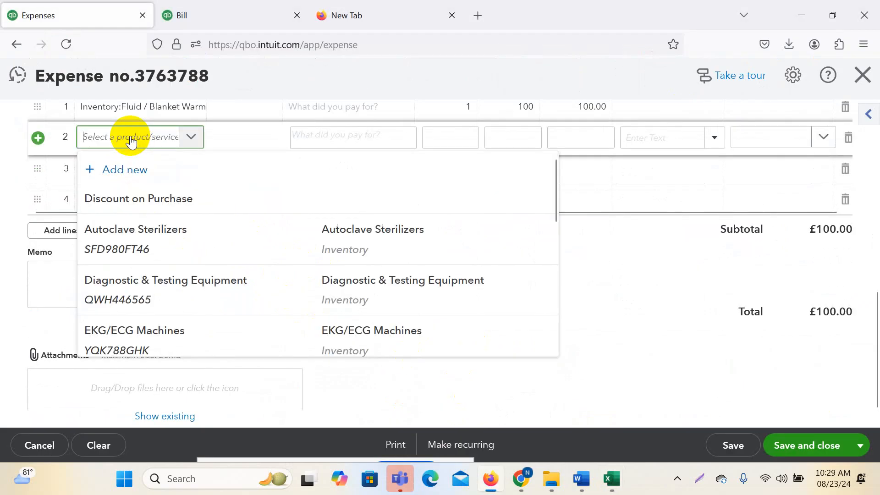
{"action": "type", "text": "Ek"}
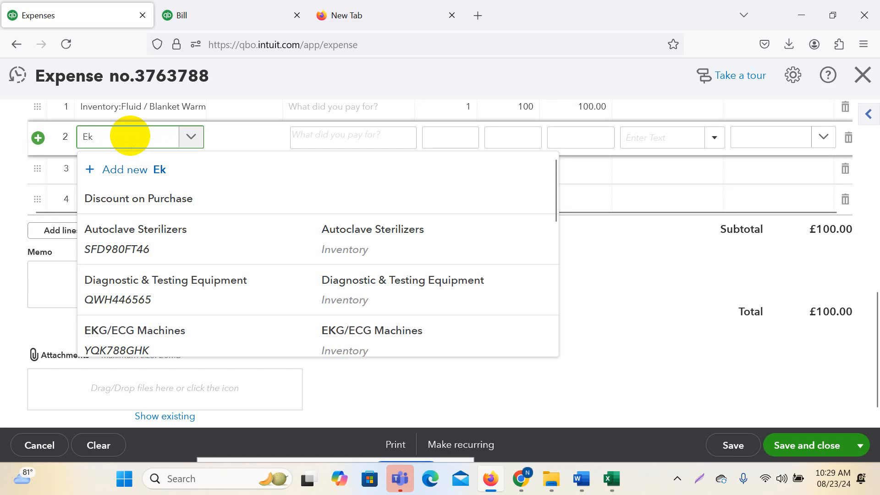
{"action": "type", "text": "G"}
{"action": "left_click", "coordinate": [147, 209]}
- Find Autoclave Sterilizers by name and add it on the third item line
{"action": "left_click", "coordinate": [117, 178]}
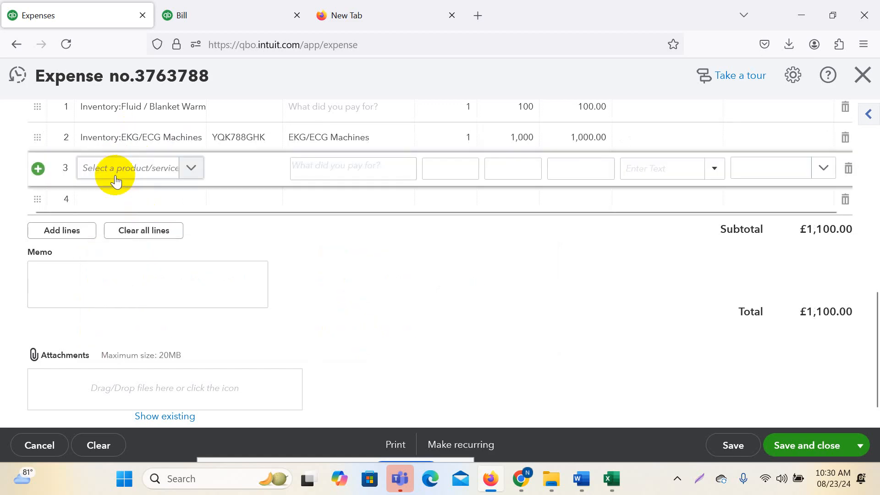
{"action": "left_click", "coordinate": [116, 181]}
{"action": "type", "text": "Autp"}
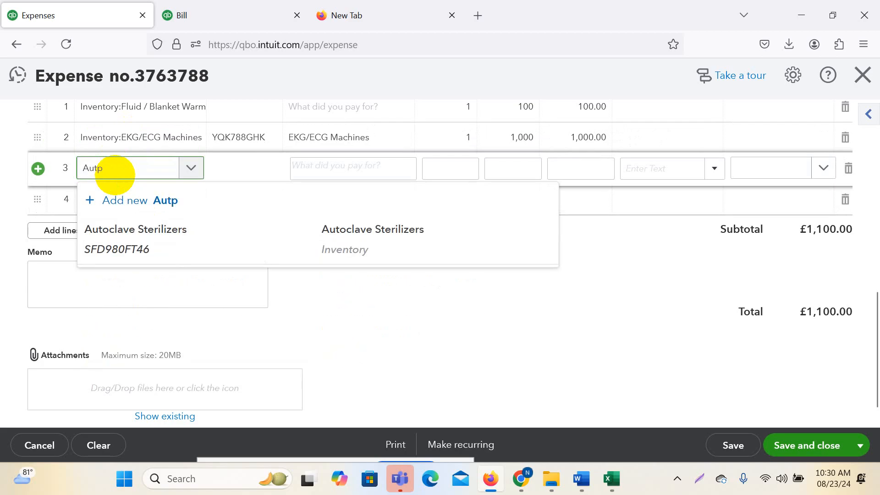
{"action": "key", "text": "BackSpace"}
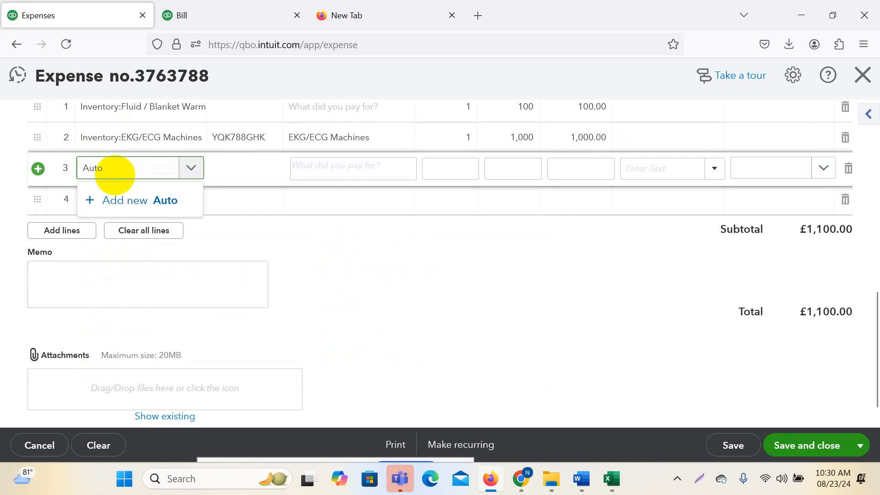
{"action": "left_click", "coordinate": [137, 228]}
- Choose Surgical Tables for the fourth item line and clear all the item lines
{"action": "left_click", "coordinate": [122, 202]}
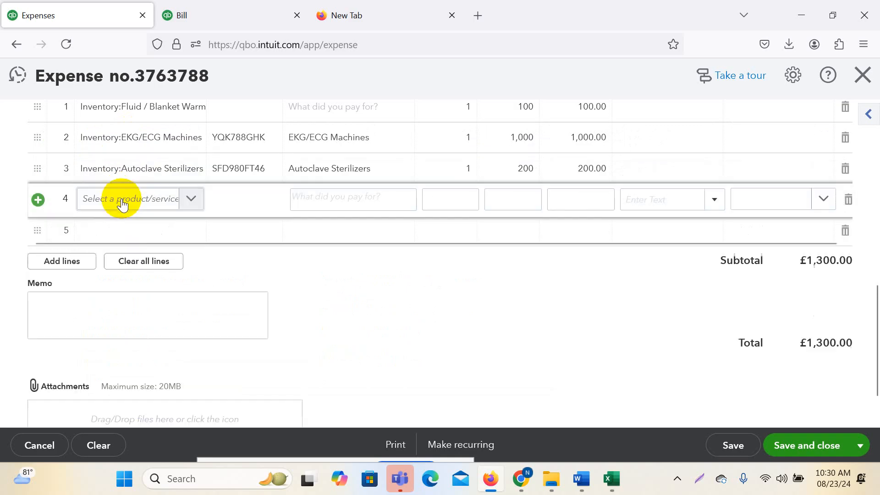
{"action": "left_click", "coordinate": [124, 204]}
{"action": "type", "text": "Sur"}
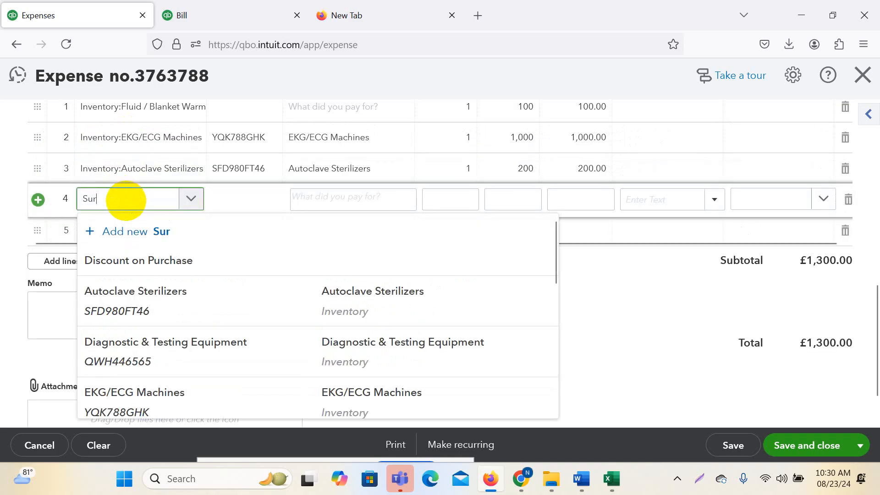
{"action": "type", "text": "giv"}
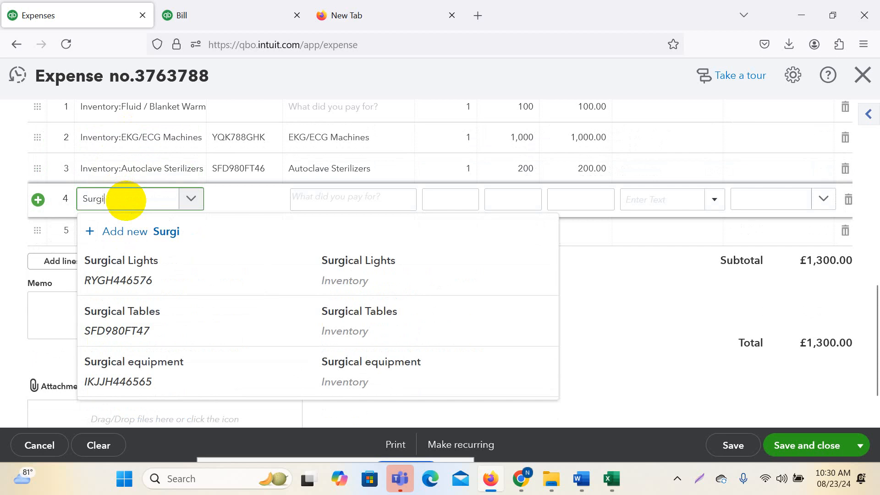
{"action": "left_click", "coordinate": [143, 327]}
{"action": "left_click", "coordinate": [143, 260]}
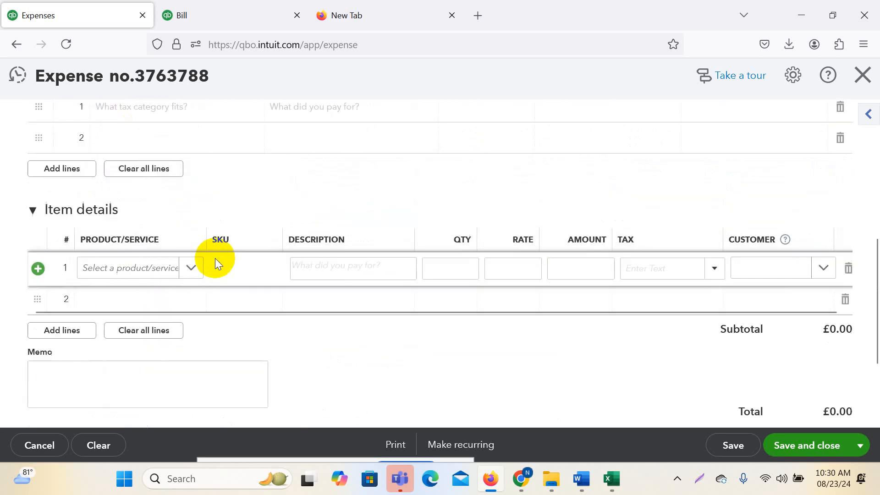
{"action": "scroll", "coordinate": [217, 264], "scroll_direction": "down", "scroll_amount": 3}
{"action": "scroll", "coordinate": [193, 280], "scroll_direction": "up", "scroll_amount": 5}
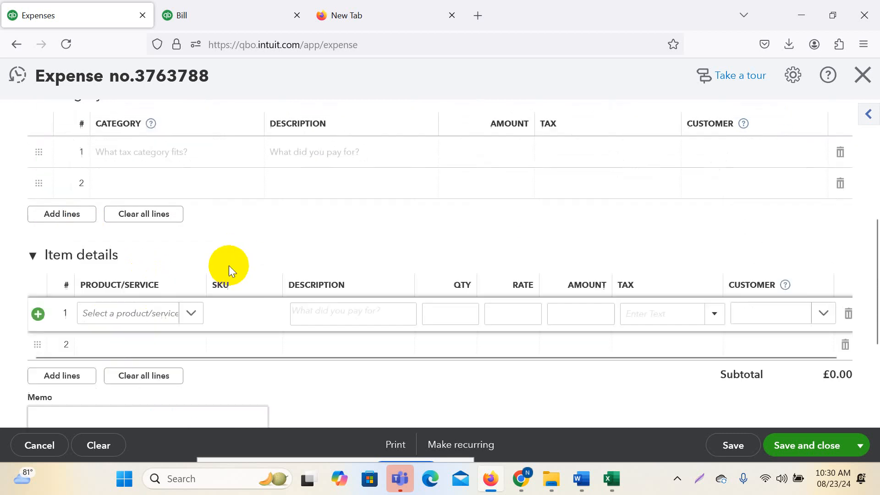
{"action": "left_click", "coordinate": [87, 284]}
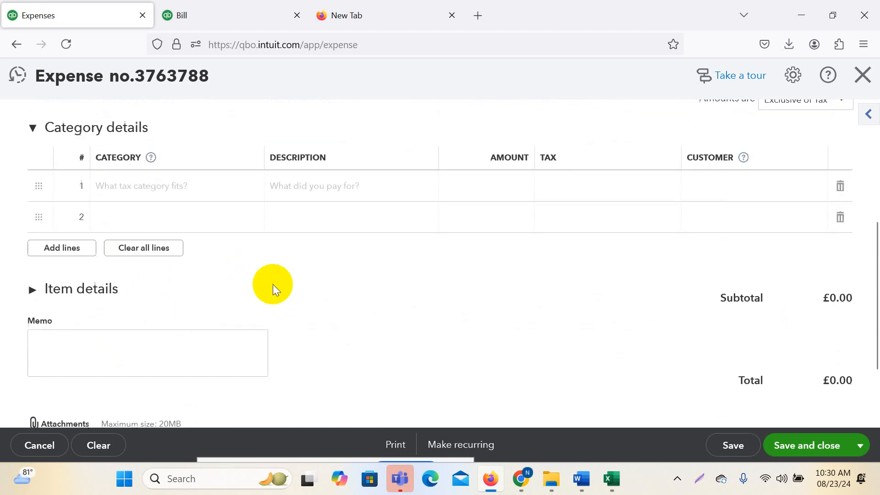
{"action": "left_click", "coordinate": [89, 333]}
- Select Fluid / Blanket Warmers from the product list for the empty first item line
{"action": "scroll", "coordinate": [281, 322], "scroll_direction": "down", "scroll_amount": 4}
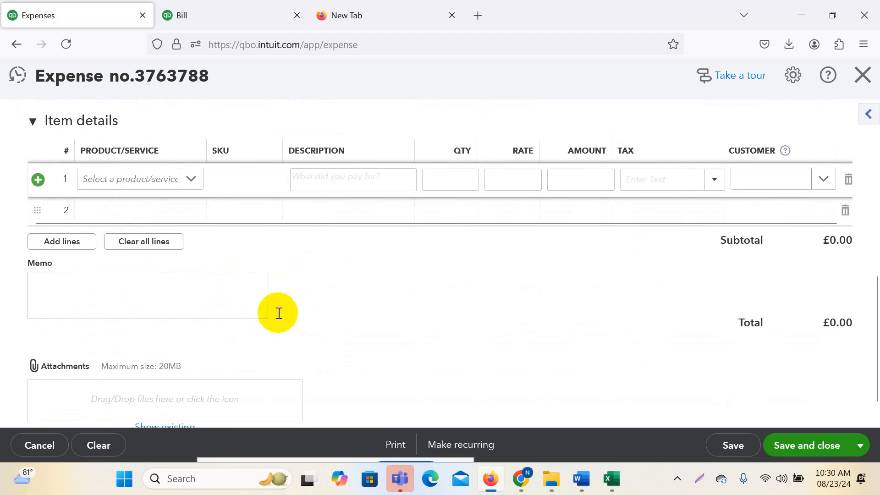
{"action": "left_click", "coordinate": [190, 183]}
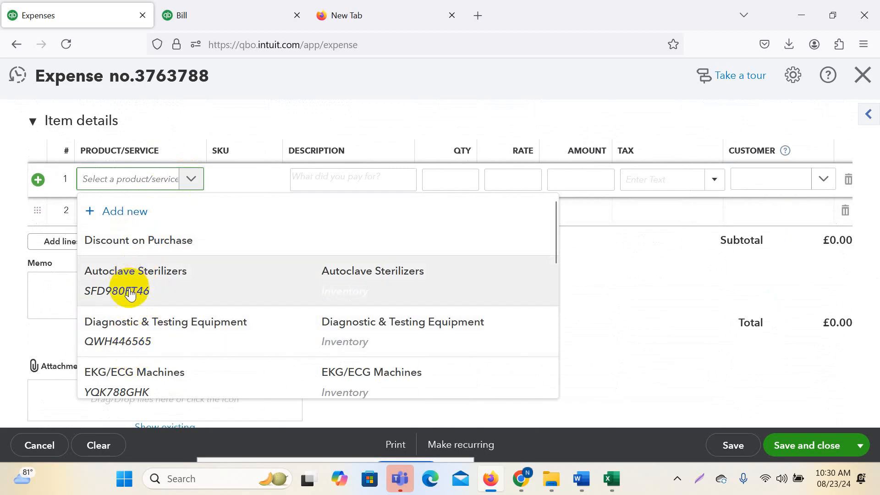
{"action": "scroll", "coordinate": [144, 318], "scroll_direction": "down", "scroll_amount": 3}
{"action": "left_click", "coordinate": [154, 339]}
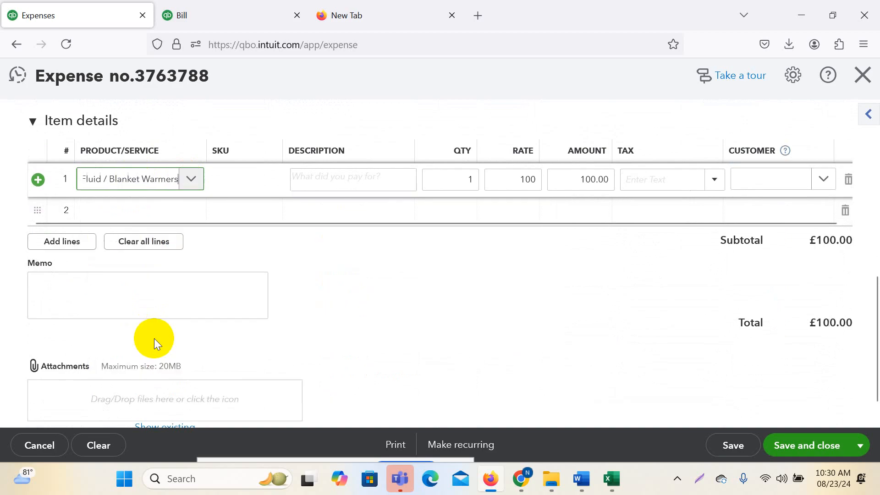
- Select EKG/ECG Machines from the product list for the second item line
{"action": "left_click", "coordinate": [148, 207]}
{"action": "left_click", "coordinate": [193, 210]}
{"action": "scroll", "coordinate": [152, 367], "scroll_direction": "down", "scroll_amount": 1}
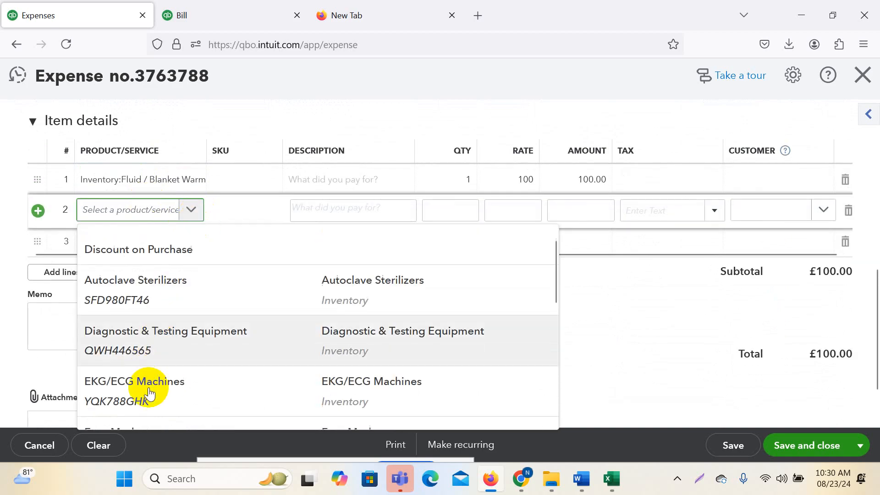
{"action": "scroll", "coordinate": [149, 393], "scroll_direction": "down", "scroll_amount": 2}
{"action": "left_click", "coordinate": [124, 281]}
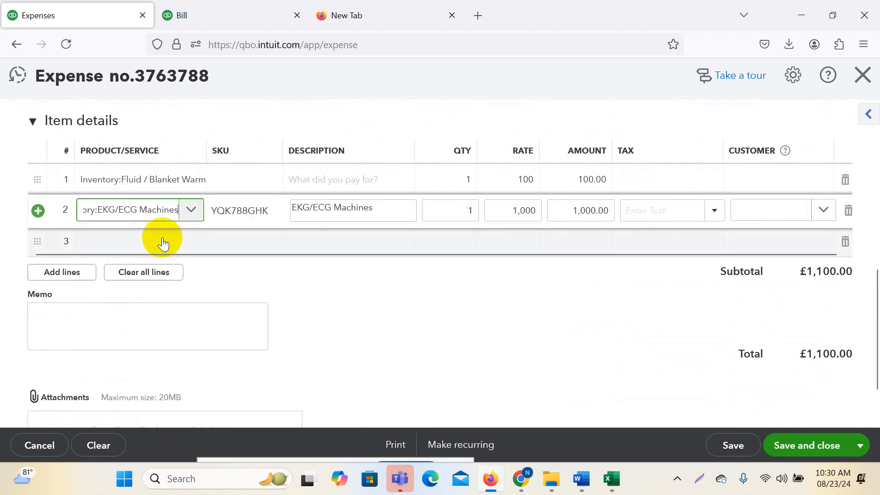
- Select Autoclave Sterilizers from the product list for the third item line
{"action": "left_click", "coordinate": [163, 243]}
{"action": "left_click", "coordinate": [191, 241]}
{"action": "left_click", "coordinate": [121, 337]}
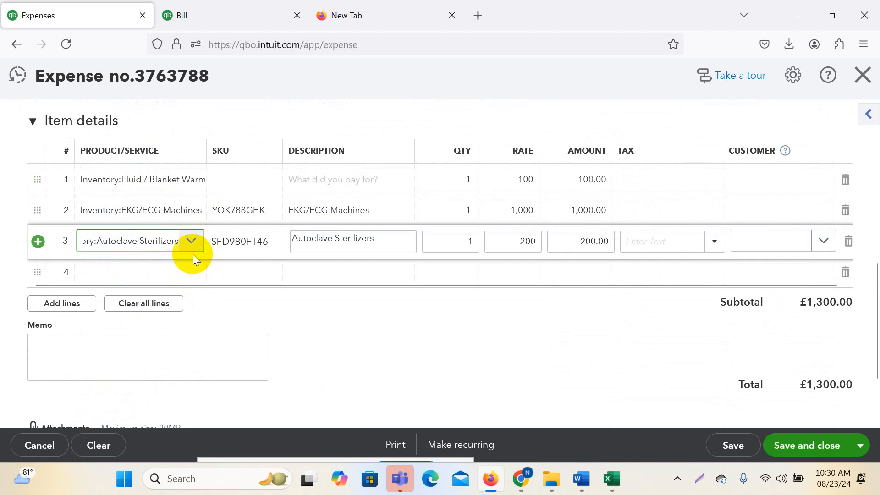
- Select Surgical Lights from the product list for the fourth item line
{"action": "left_click", "coordinate": [177, 272]}
{"action": "left_click", "coordinate": [184, 271]}
{"action": "scroll", "coordinate": [151, 367], "scroll_direction": "down", "scroll_amount": 3}
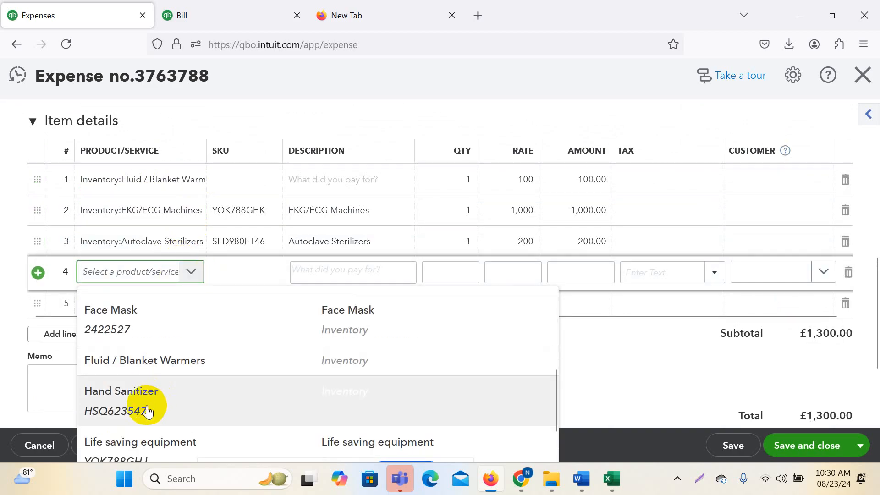
{"action": "scroll", "coordinate": [161, 374], "scroll_direction": "down", "scroll_amount": 3}
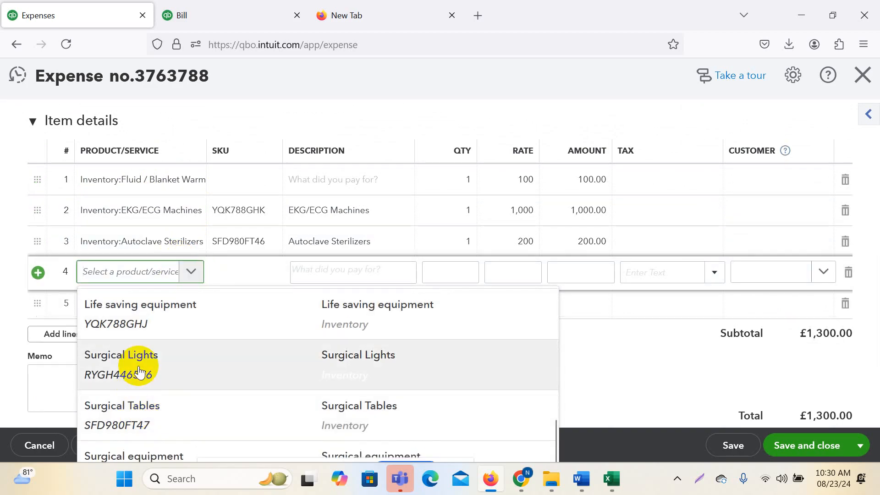
{"action": "left_click", "coordinate": [139, 372]}
{"action": "left_click", "coordinate": [499, 351]}
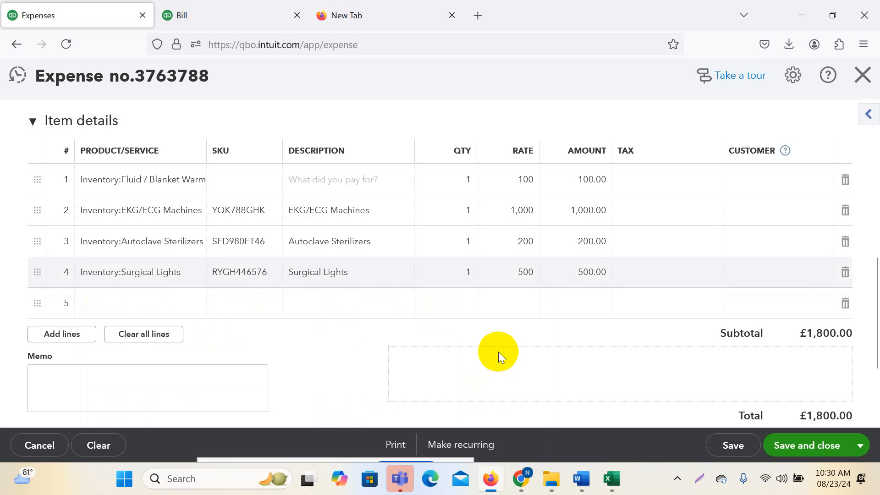
- Check the item quantities in the Excel expense sheet, and set the Fluid / Blanket Warmers quantity to 12 in the QuickBooks expense
{"action": "mouse_move", "coordinate": [619, 486]}
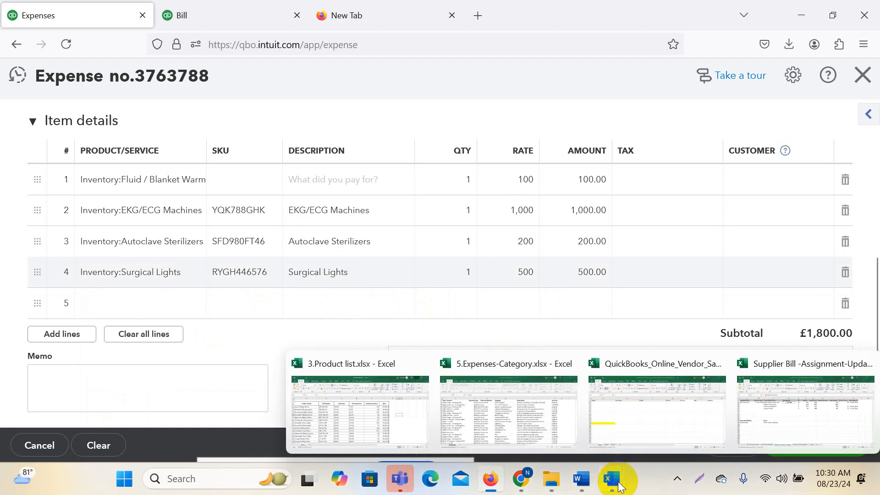
{"action": "left_click", "coordinate": [777, 423]}
{"action": "left_click", "coordinate": [340, 262]}
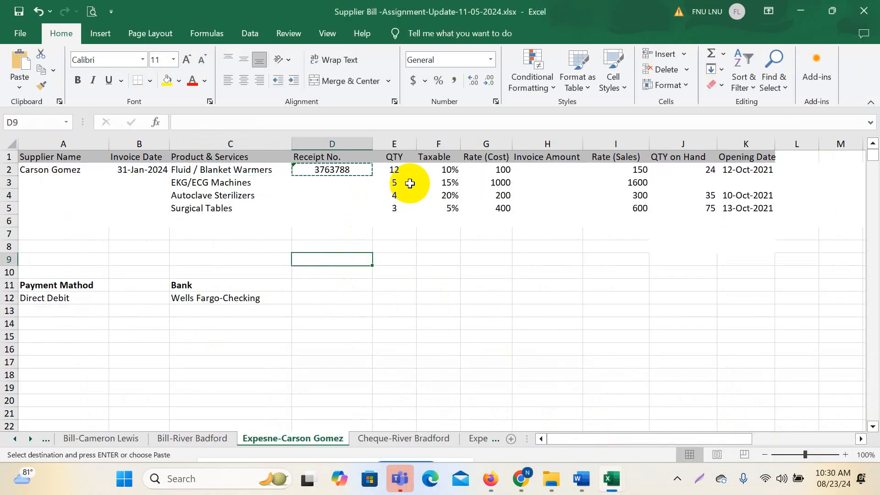
{"action": "left_click_drag", "start_coordinate": [394, 170], "coordinate": [394, 209]}
{"action": "left_click", "coordinate": [488, 323]}
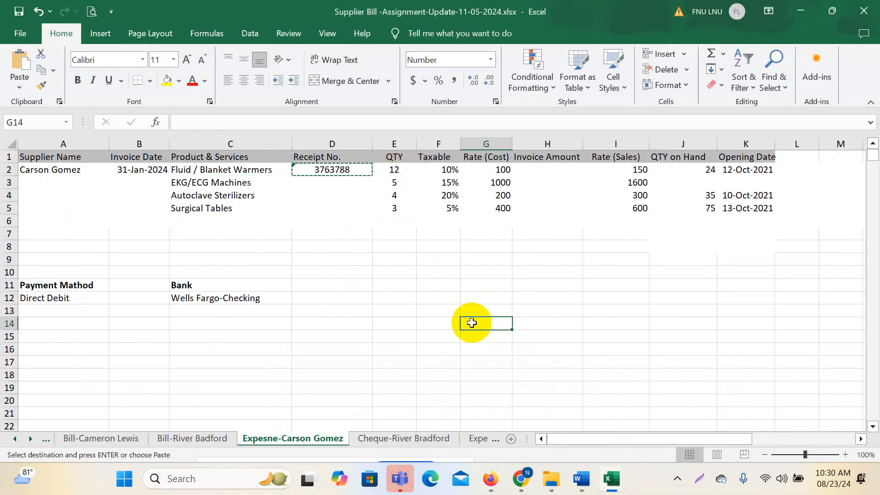
{"action": "mouse_move", "coordinate": [489, 481]}
{"action": "left_click", "coordinate": [482, 415]}
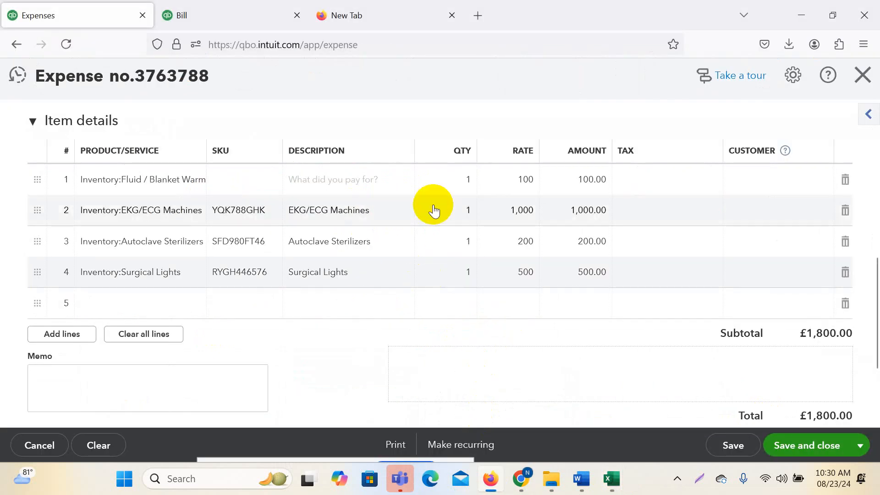
{"action": "left_click", "coordinate": [447, 185]}
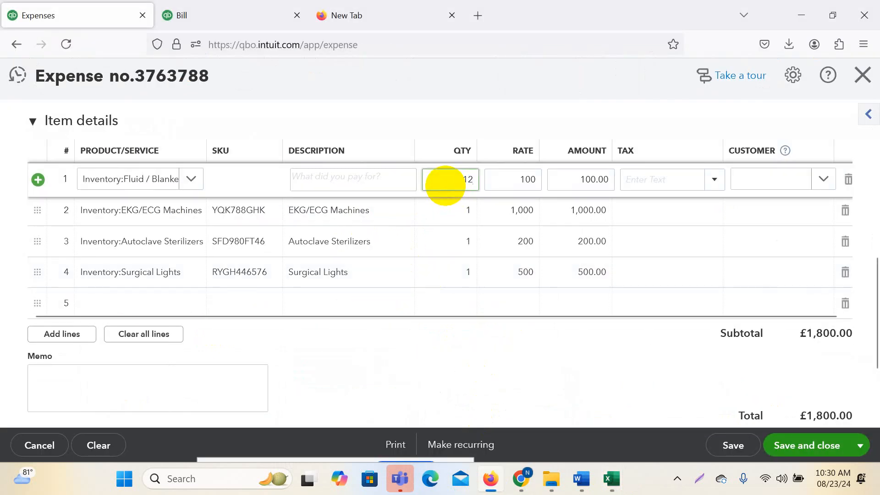
{"action": "type", "text": "12"}
- Set the expense quantities to 5 for EKG/ECG Machines, 4 for Autoclave Sterilizers and 3 for Surgical Lights
{"action": "left_click", "coordinate": [454, 207]}
{"action": "type", "text": "5"}
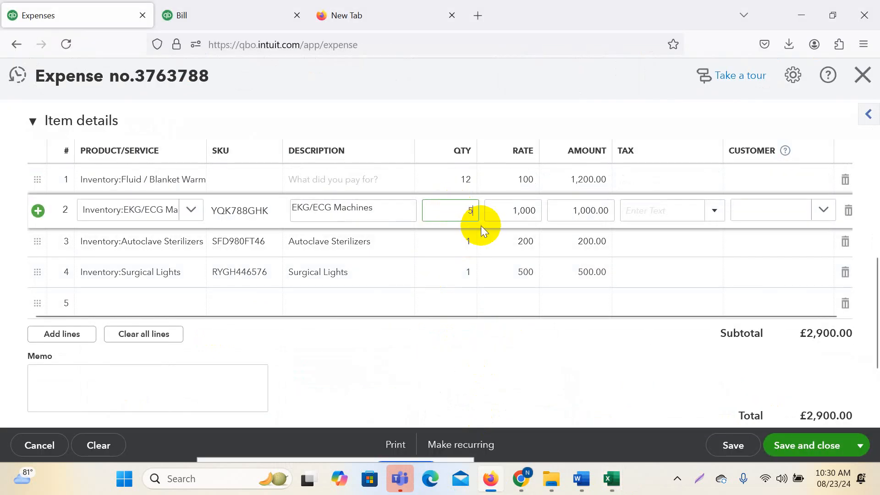
{"action": "left_click", "coordinate": [460, 242]}
{"action": "type", "text": "4"}
{"action": "left_click", "coordinate": [471, 275]}
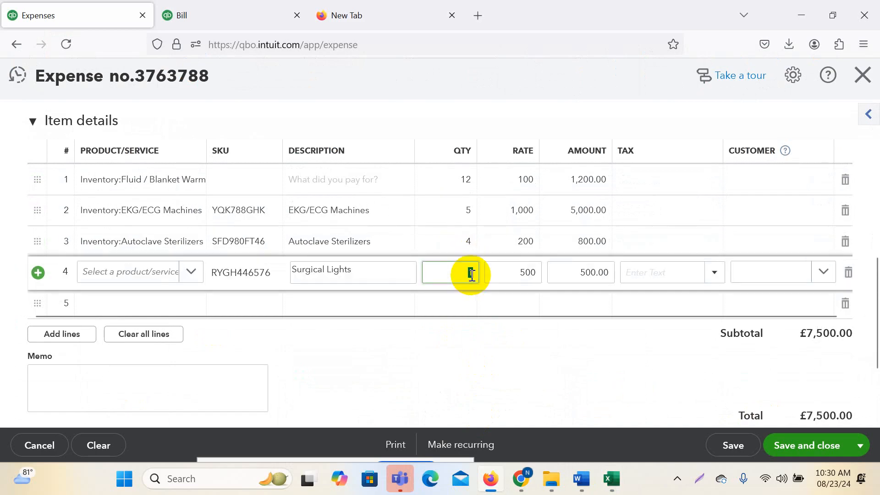
{"action": "type", "text": "3"}
{"action": "left_click", "coordinate": [688, 183]}
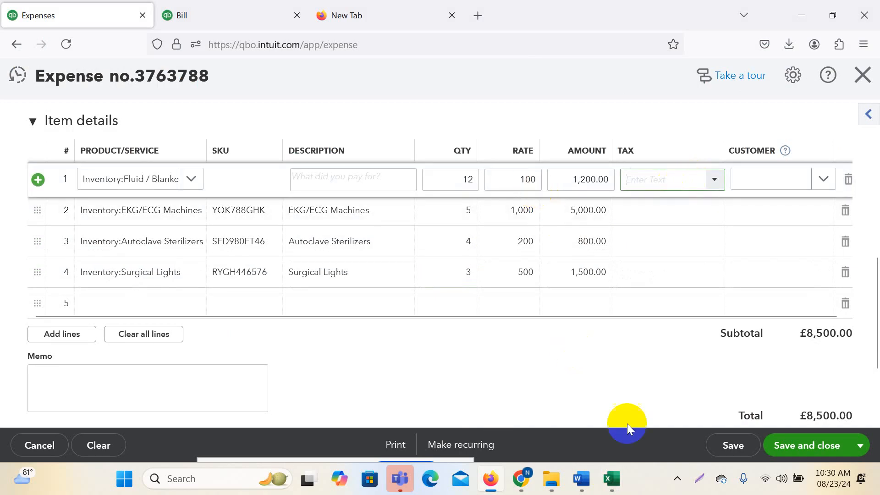
- Check the item cost rates in the Excel expense sheet, and set the Surgical Lights rate to 400 in the QuickBooks expense
{"action": "left_click", "coordinate": [612, 479]}
{"action": "left_click", "coordinate": [807, 394]}
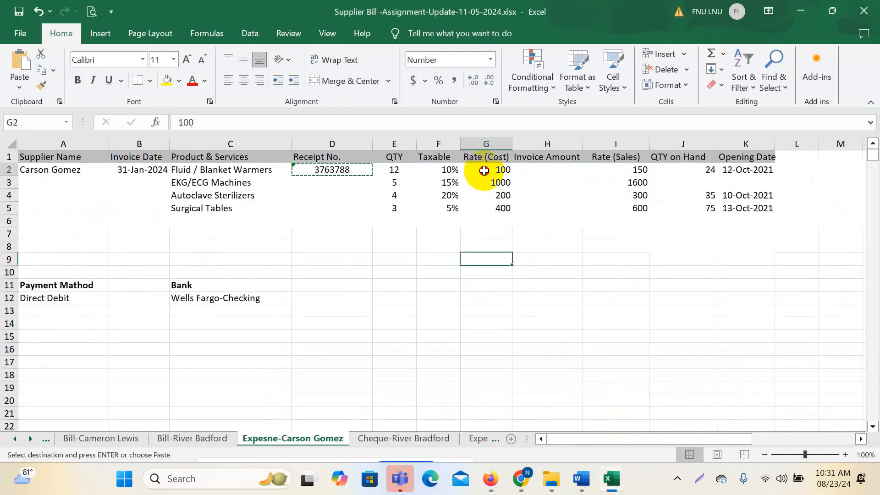
{"action": "left_click_drag", "start_coordinate": [484, 170], "coordinate": [495, 209]}
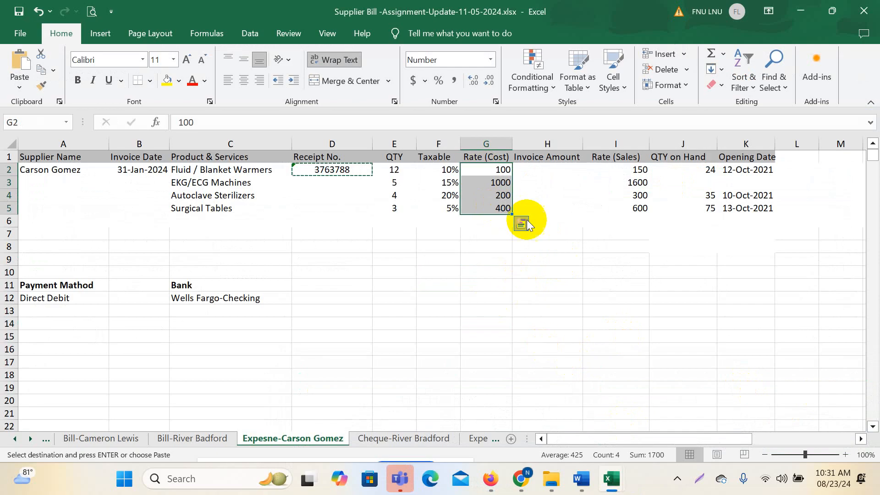
{"action": "left_click", "coordinate": [487, 488]}
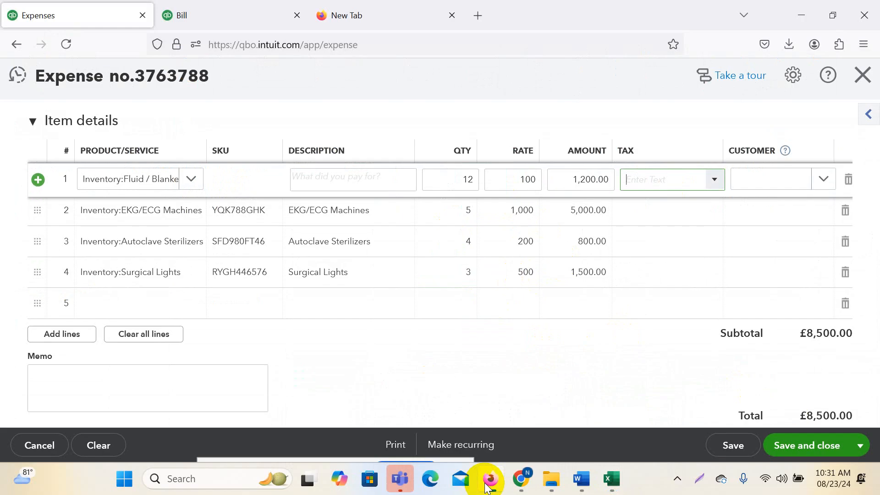
{"action": "left_click", "coordinate": [487, 488]}
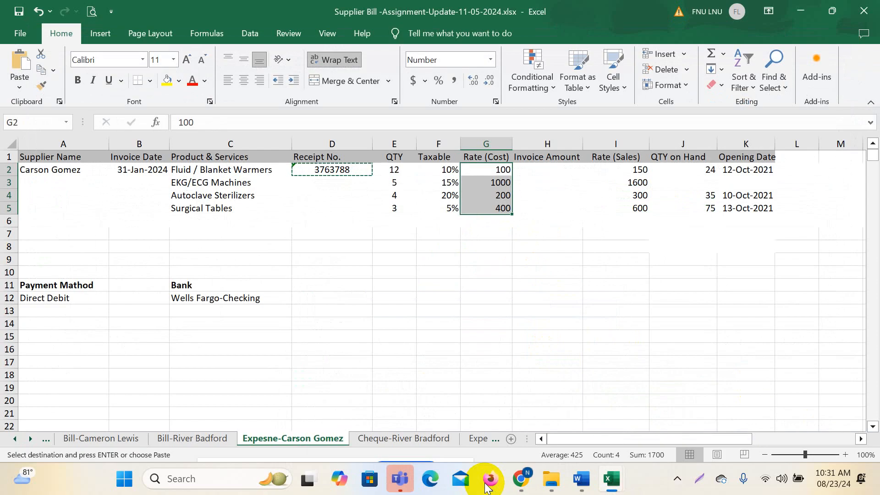
{"action": "left_click", "coordinate": [487, 488]}
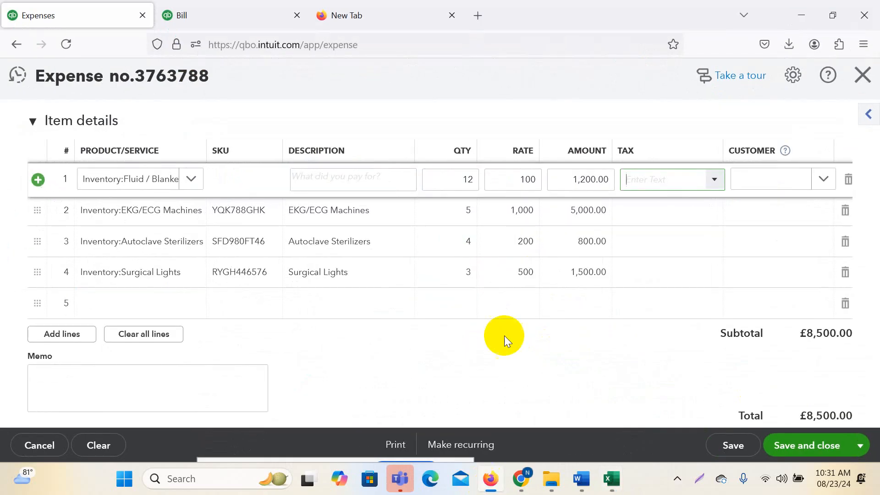
{"action": "left_click", "coordinate": [515, 284]}
{"action": "type", "text": "400"}
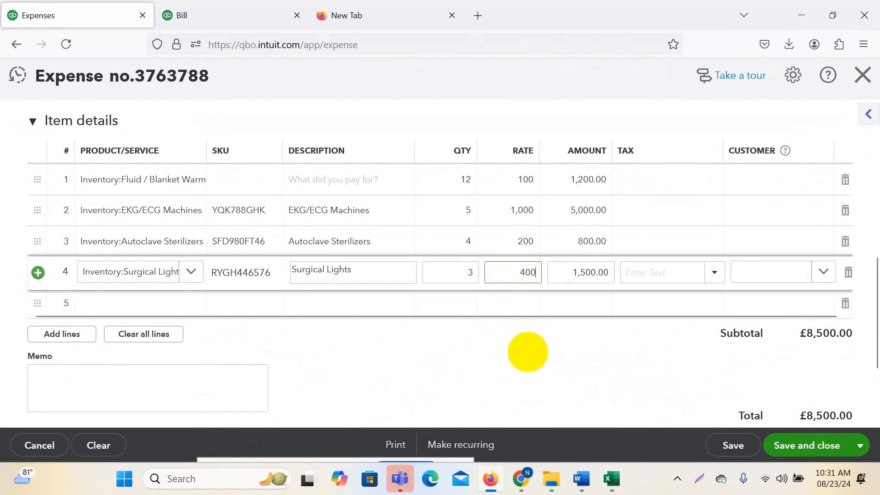
{"action": "left_click", "coordinate": [478, 367]}
- In the Excel expense sheet, set Taxable to 20% for Fluid / Blanket Warmers, 5% for EKG/ECG Machines, 20% for Autoclave Sterilizers and 0% for Surgical Tables
{"action": "left_click", "coordinate": [696, 183]}
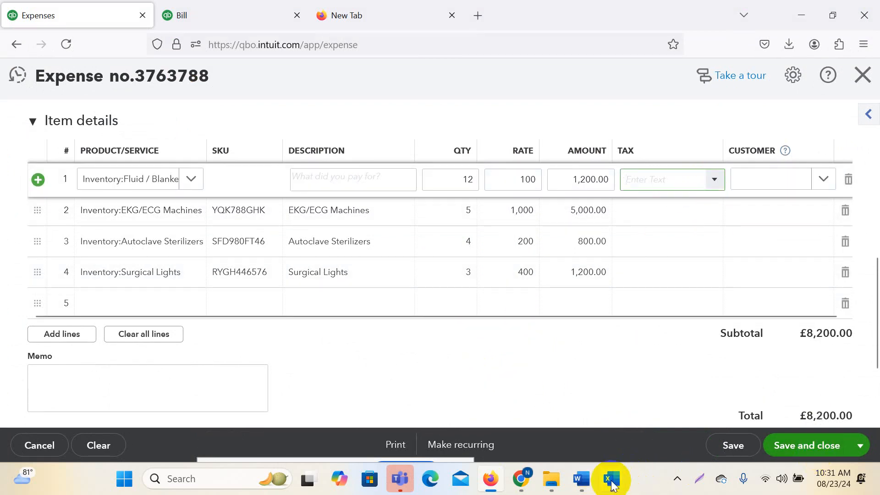
{"action": "mouse_move", "coordinate": [613, 485]}
{"action": "left_click", "coordinate": [796, 417]}
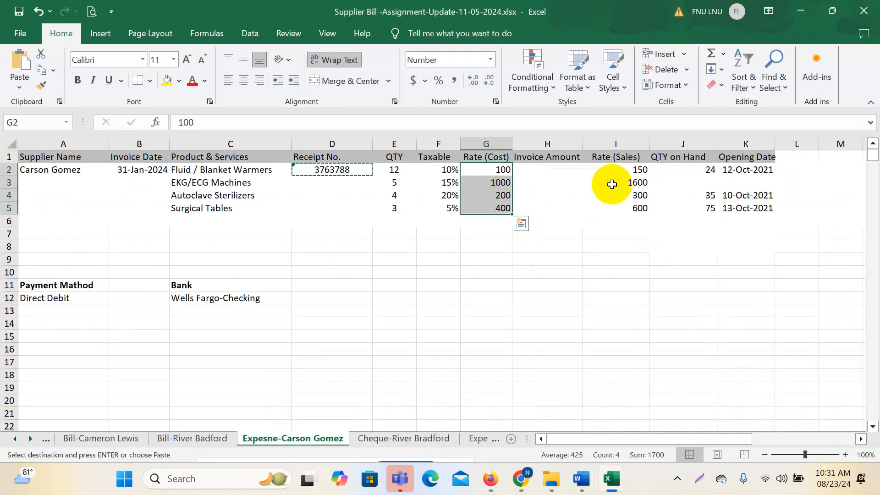
{"action": "left_click", "coordinate": [644, 171]}
{"action": "left_click_drag", "start_coordinate": [448, 173], "coordinate": [447, 183]}
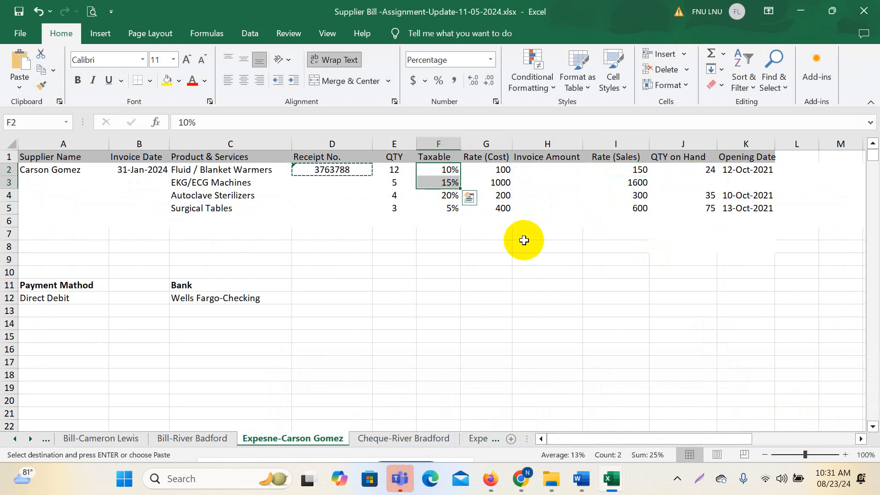
{"action": "key", "text": "Up"}
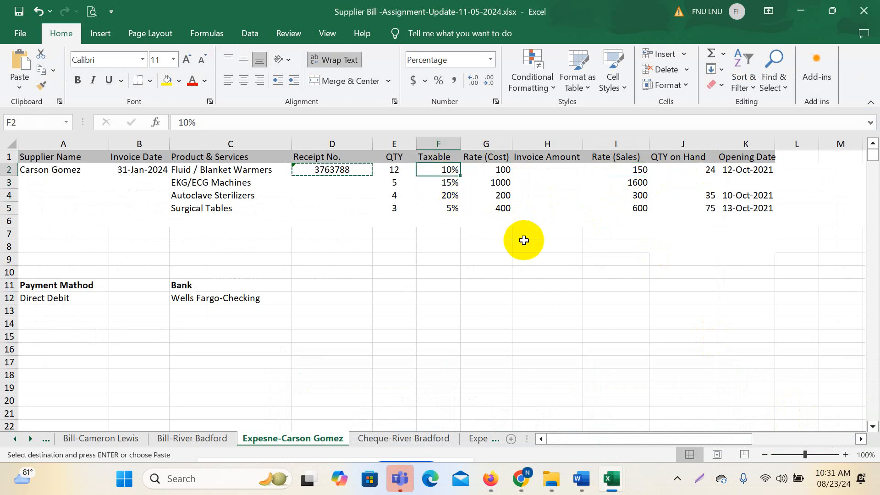
{"action": "type", "text": "20%"}
{"action": "key", "text": "Return"}
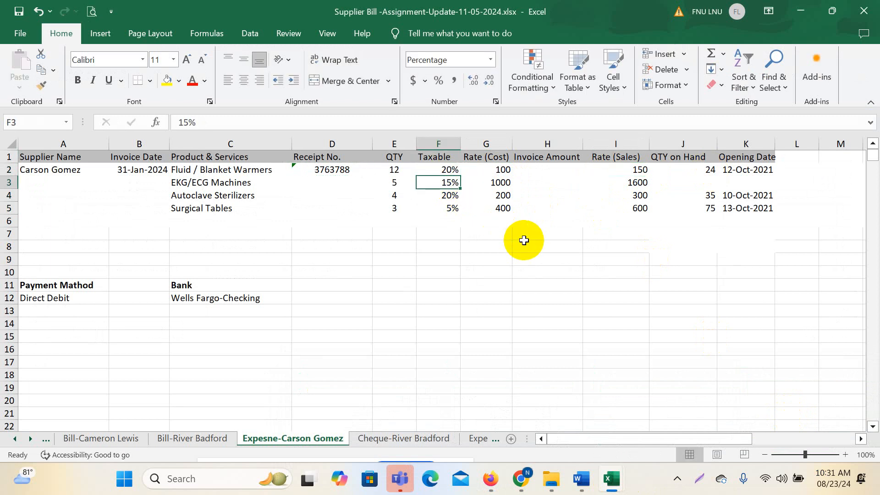
{"action": "type", "text": "1"}
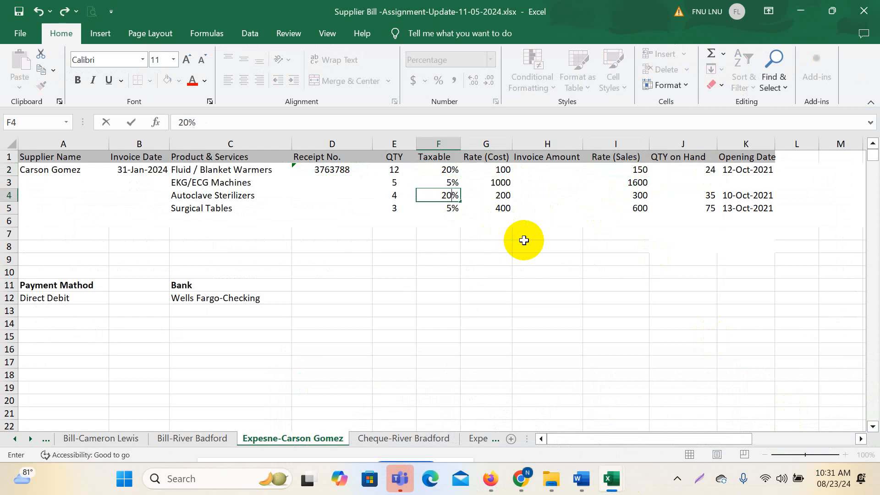
{"action": "key", "text": "Return"}
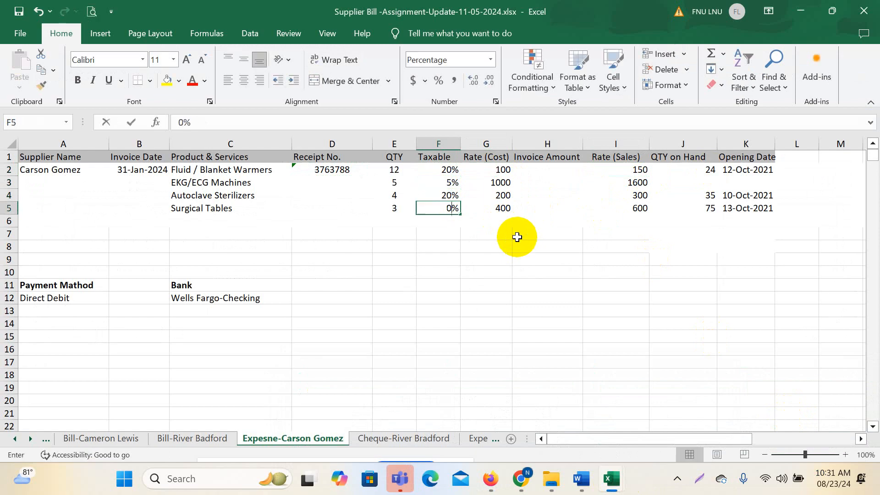
{"action": "left_click", "coordinate": [535, 271]}
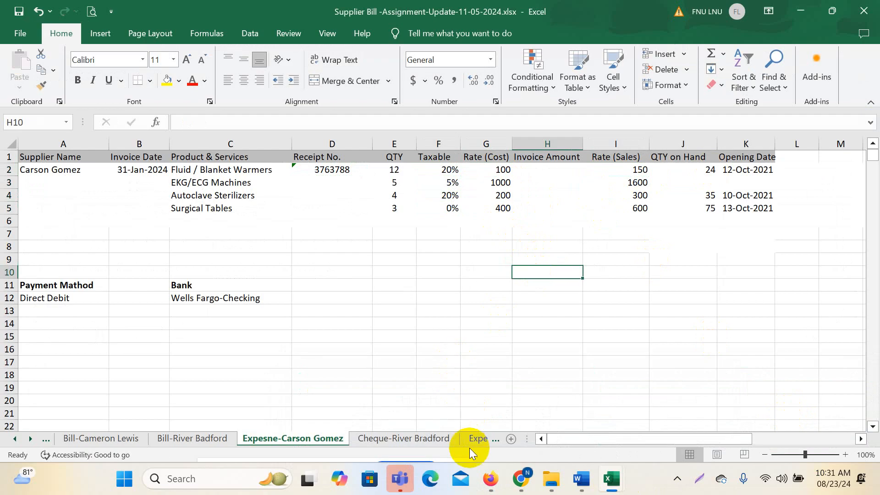
- In the QuickBooks expense, apply Standard Rate-20% tax to Fluid / Blanket Warmers and Reduce Rate-5% to EKG/ECG Machines
{"action": "mouse_move", "coordinate": [501, 477]}
{"action": "left_click", "coordinate": [514, 426]}
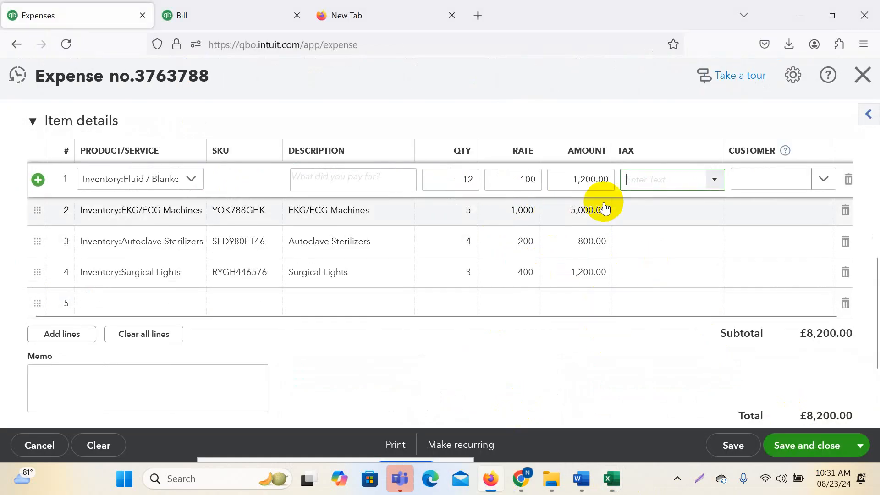
{"action": "left_click", "coordinate": [668, 186]}
{"action": "type", "text": "20"}
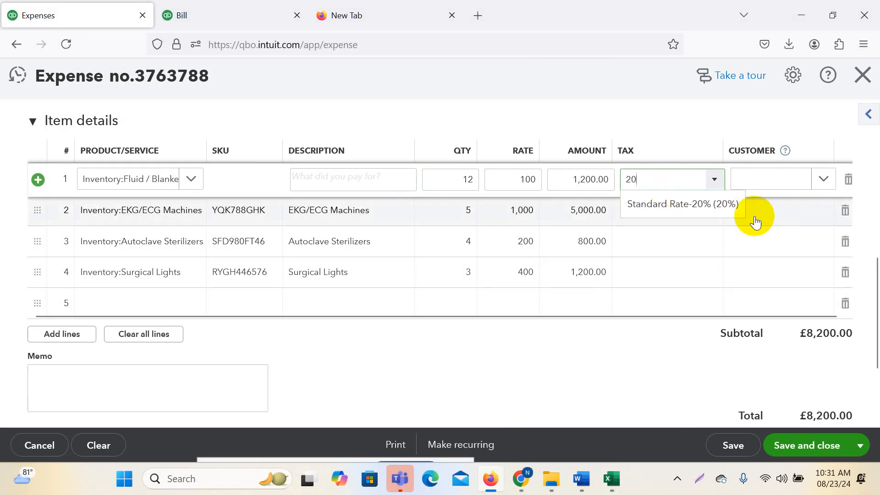
{"action": "left_click", "coordinate": [692, 202]}
{"action": "left_click", "coordinate": [670, 216]}
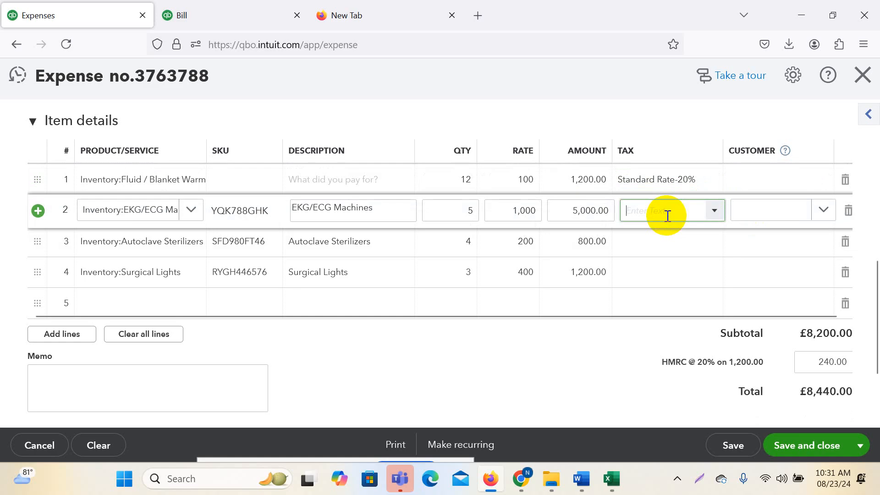
{"action": "type", "text": "5"}
{"action": "left_click", "coordinate": [660, 236]}
- Apply Standard Rate-20% tax to the Autoclave Sterilizers line and Zero Rated Tax to the Surgical Lights line
{"action": "left_click", "coordinate": [671, 248]}
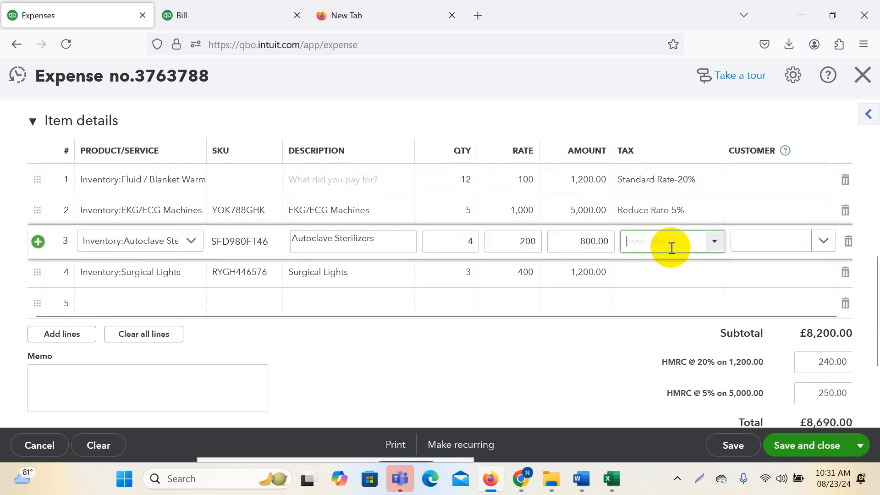
{"action": "type", "text": "20"}
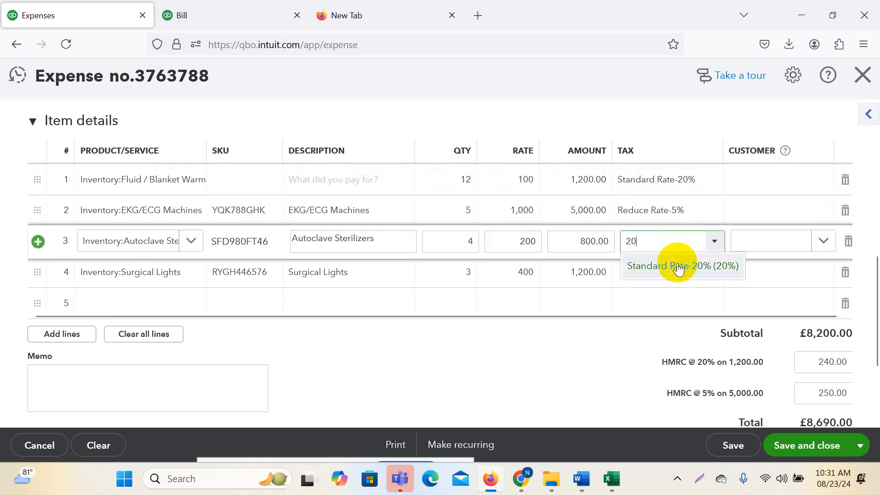
{"action": "left_click", "coordinate": [674, 261]}
{"action": "left_click", "coordinate": [670, 274]}
{"action": "left_click", "coordinate": [722, 275]}
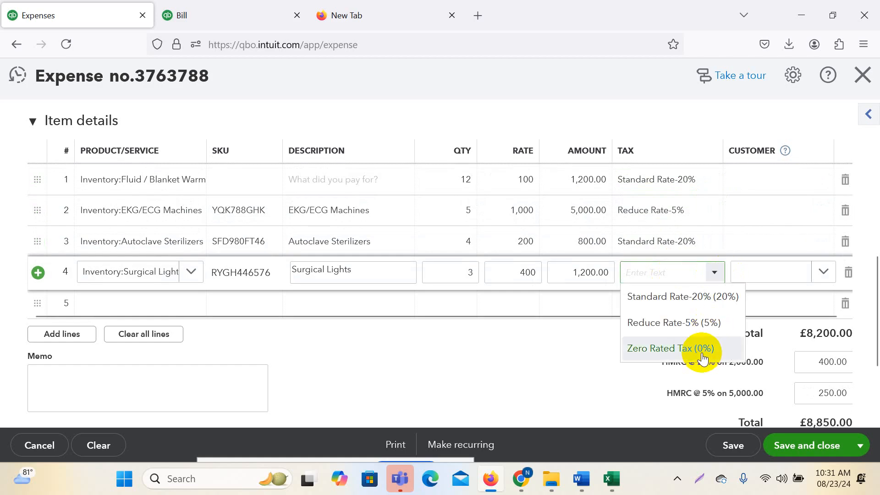
{"action": "left_click", "coordinate": [702, 353]}
{"action": "left_click", "coordinate": [584, 362]}
- Review the expense's subtotal, taxes and total, and save and close the expense
{"action": "left_click", "coordinate": [847, 296]}
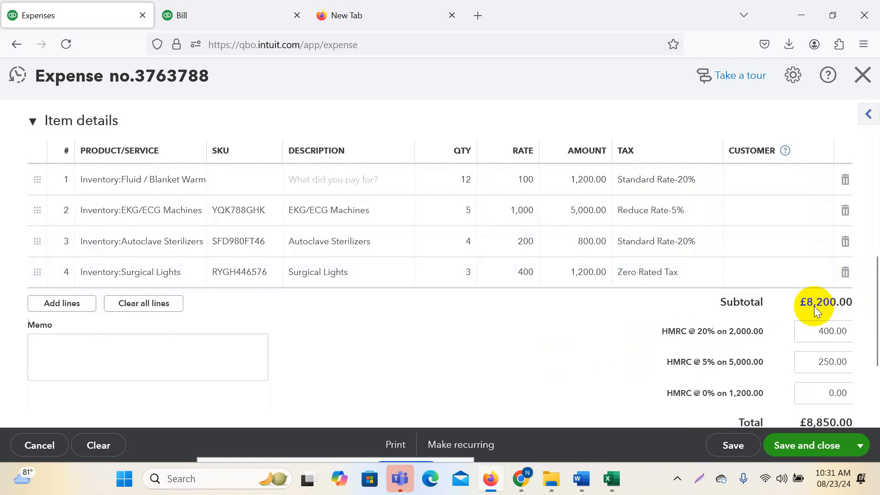
{"action": "scroll", "coordinate": [575, 334], "scroll_direction": "up", "scroll_amount": 10}
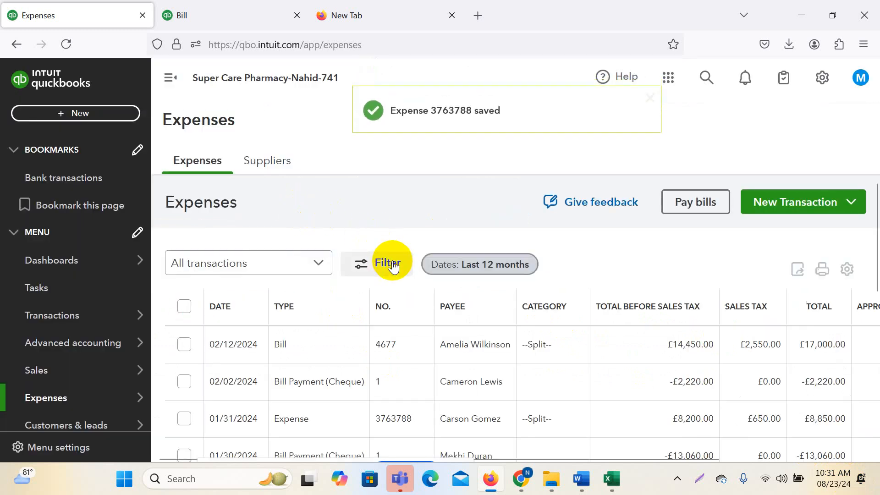
{"action": "mouse_move", "coordinate": [614, 489]}
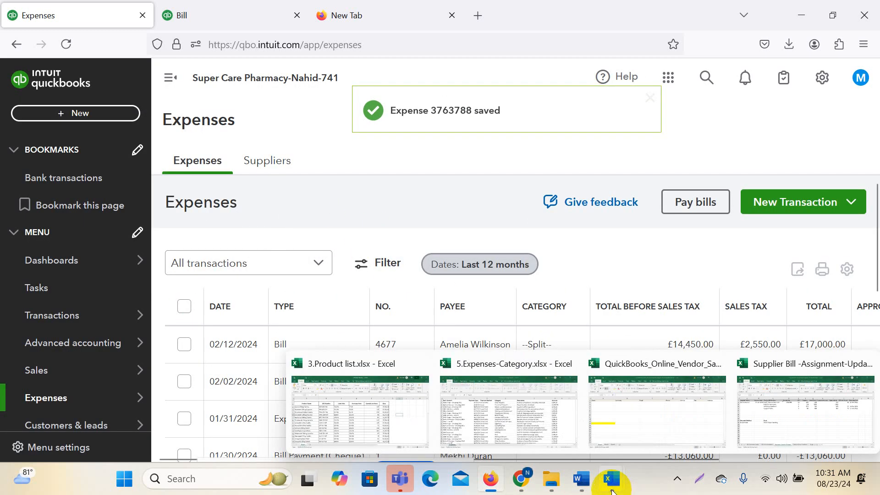
{"action": "mouse_move", "coordinate": [522, 481]}
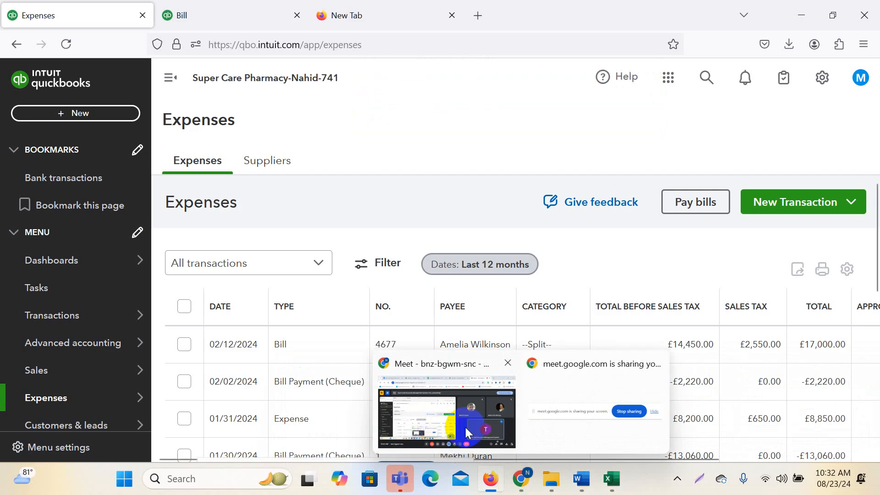
- Look through the remaining purchase worksheets in Excel and check the payment method on the credit card expense sheet
{"action": "left_click", "coordinate": [111, 120]}
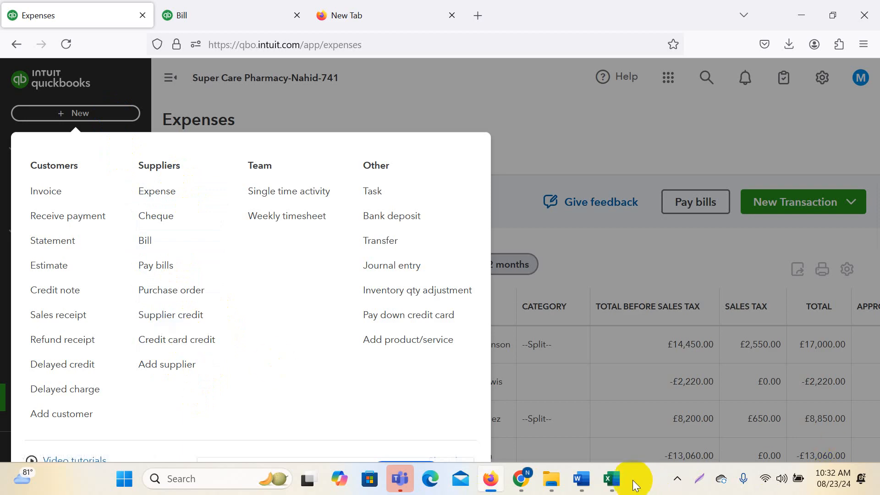
{"action": "mouse_move", "coordinate": [619, 487]}
{"action": "left_click", "coordinate": [801, 415]}
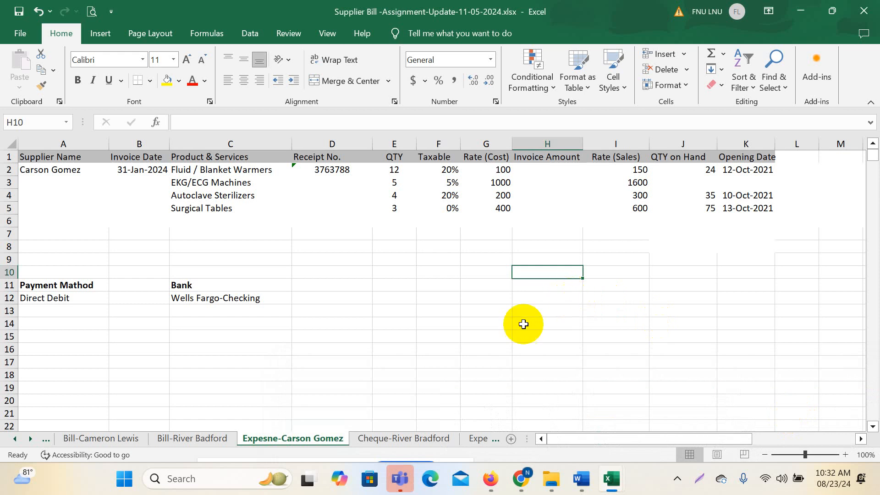
{"action": "left_click", "coordinate": [418, 338]}
{"action": "left_click", "coordinate": [405, 439]}
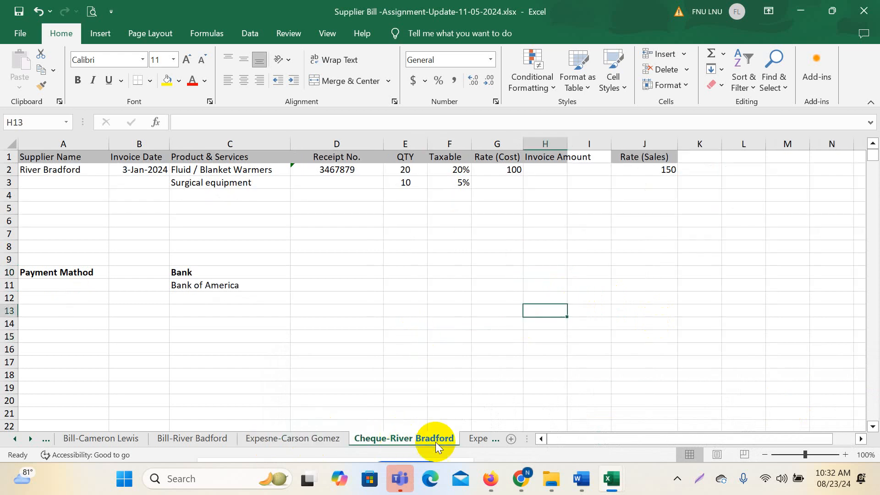
{"action": "left_click", "coordinate": [476, 439]}
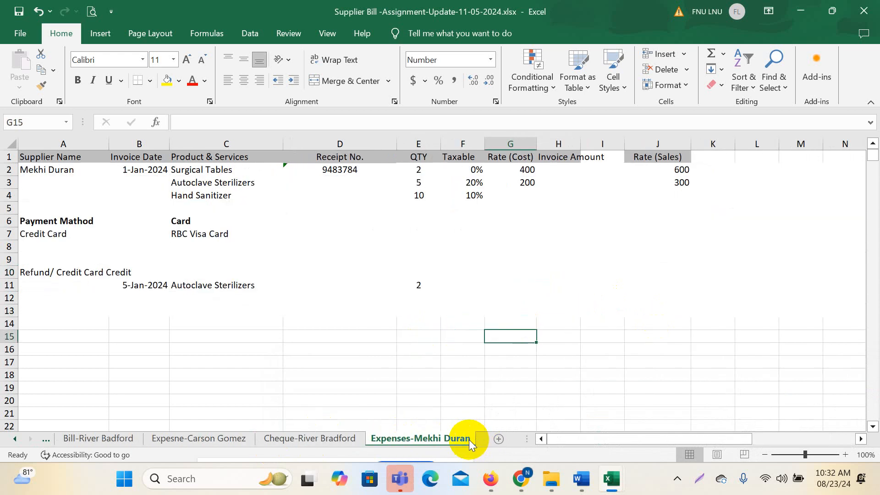
{"action": "left_click", "coordinate": [299, 310]}
{"action": "left_click", "coordinate": [47, 234]}
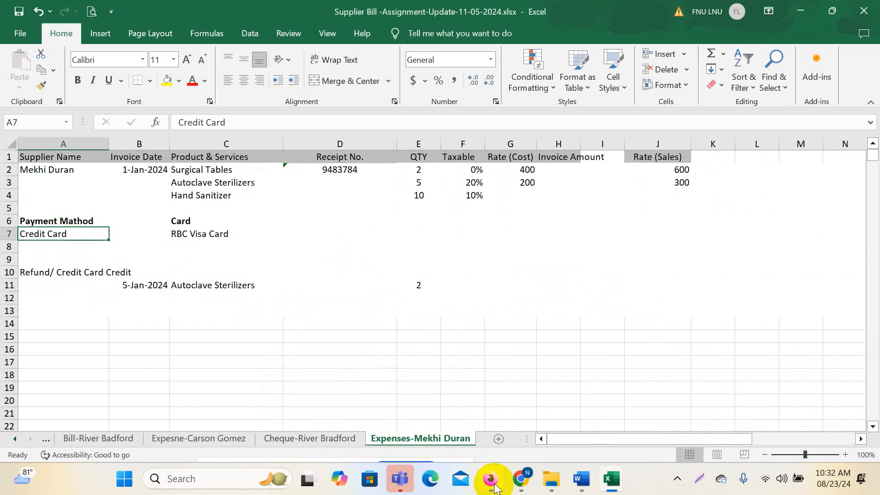
- Return to QuickBooks, create a new expense and select a payee from the list
{"action": "mouse_move", "coordinate": [495, 487]}
{"action": "left_click", "coordinate": [467, 422]}
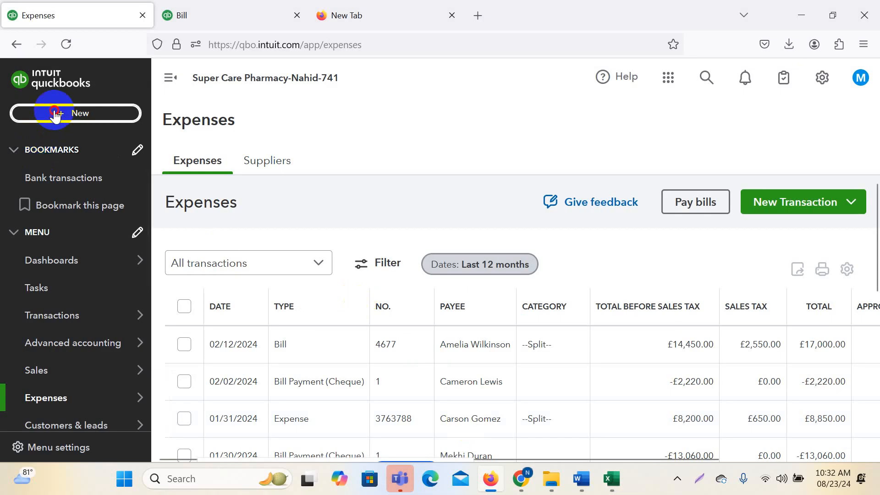
{"action": "left_click", "coordinate": [28, 113]}
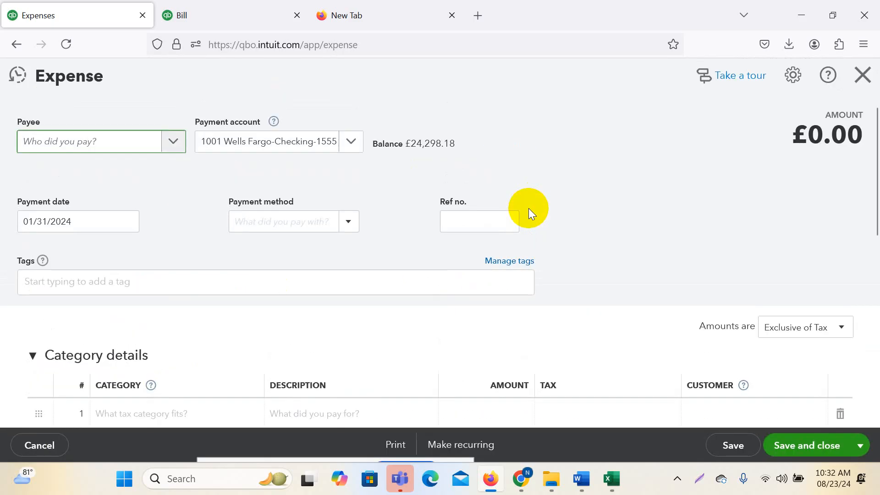
{"action": "left_click", "coordinate": [174, 143]}
{"action": "left_click", "coordinate": [73, 352]}
{"action": "left_click", "coordinate": [59, 354]}
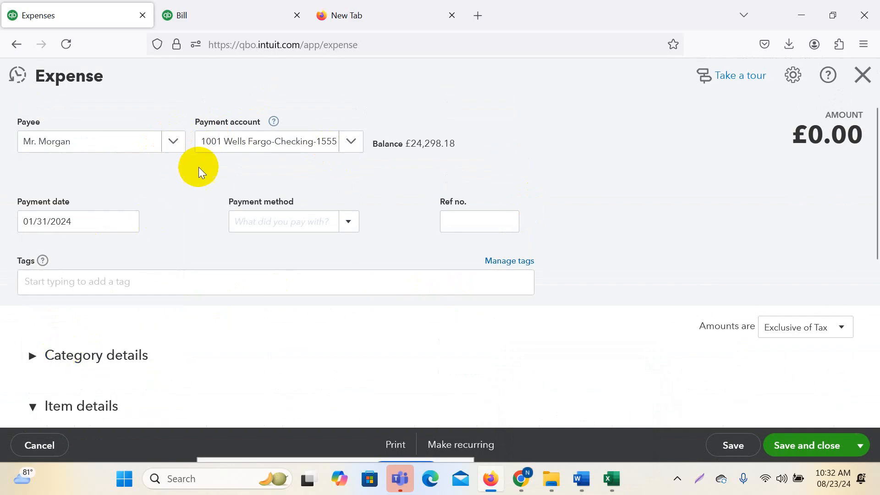
- Change the expense's payee to the supplier named on the credit card expense worksheet
{"action": "left_click", "coordinate": [173, 142]}
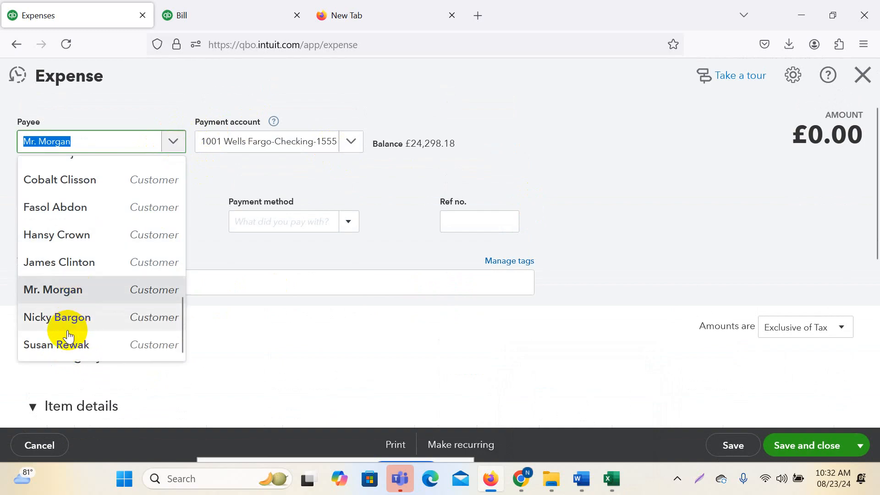
{"action": "scroll", "coordinate": [59, 289], "scroll_direction": "up", "scroll_amount": 3}
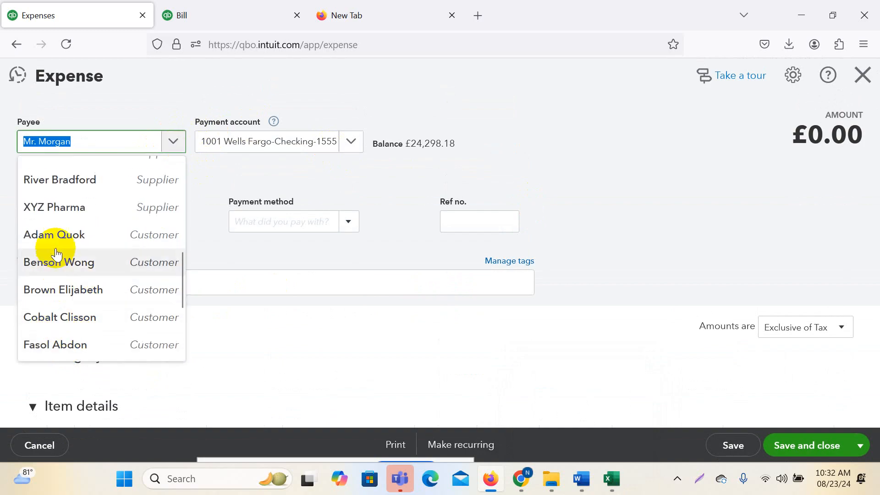
{"action": "scroll", "coordinate": [82, 307], "scroll_direction": "down", "scroll_amount": 2}
{"action": "scroll", "coordinate": [78, 316], "scroll_direction": "up", "scroll_amount": 8}
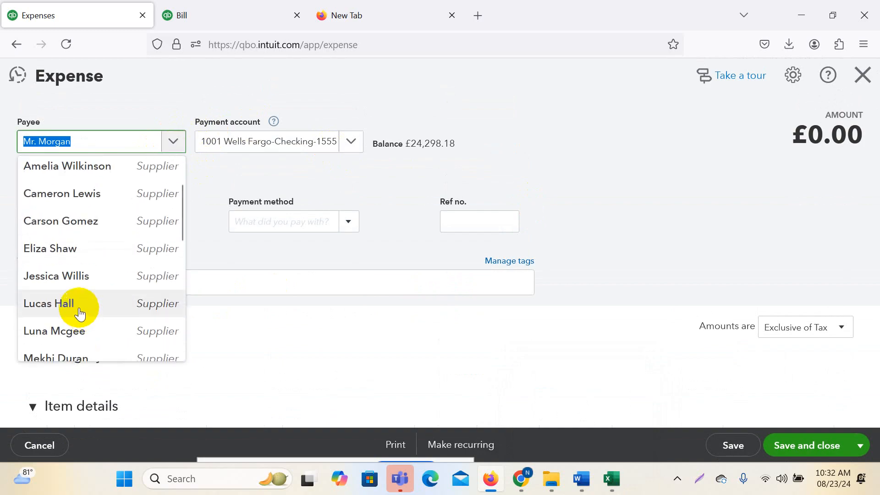
{"action": "type", "text": "me"}
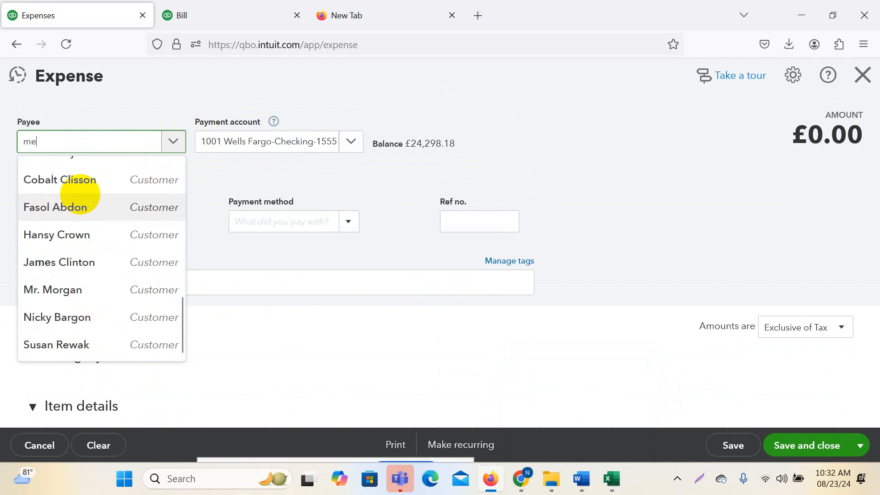
{"action": "type", "text": "khi"}
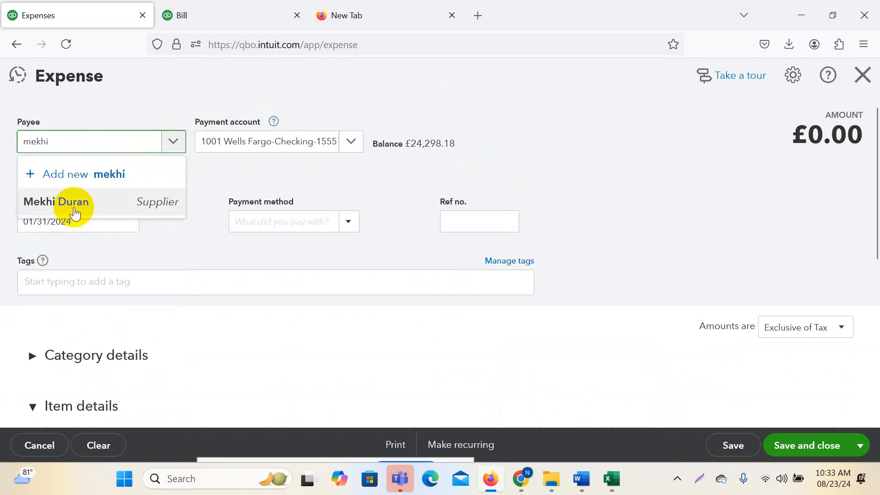
{"action": "left_click", "coordinate": [74, 201]}
- Check the card on the Excel sheet, set the payment account to RBC VISA GOLD and the payment method to Credit Card
{"action": "left_click", "coordinate": [354, 145]}
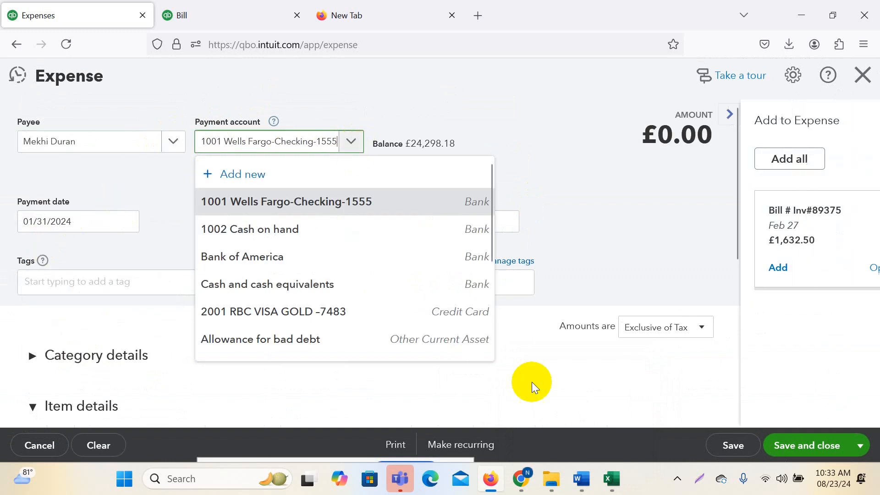
{"action": "mouse_move", "coordinate": [612, 478]}
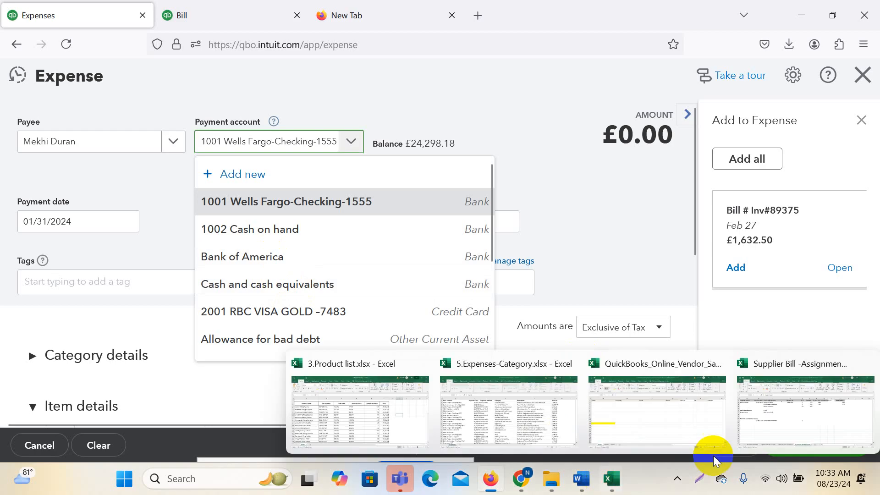
{"action": "left_click", "coordinate": [776, 419]}
{"action": "left_click", "coordinate": [197, 234]}
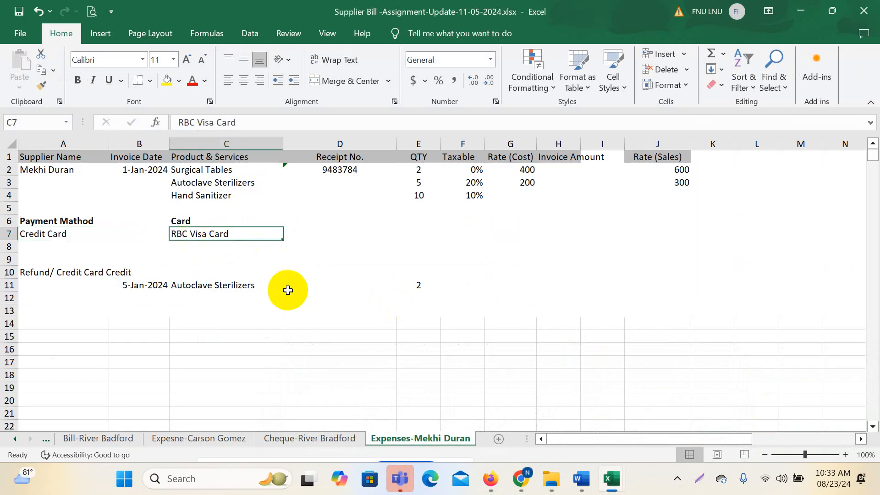
{"action": "left_click", "coordinate": [490, 482]}
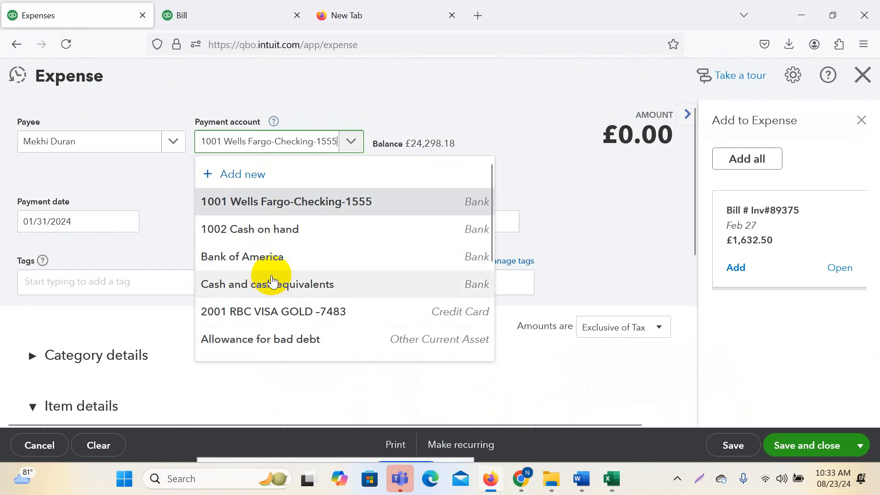
{"action": "scroll", "coordinate": [294, 333], "scroll_direction": "down", "scroll_amount": 1}
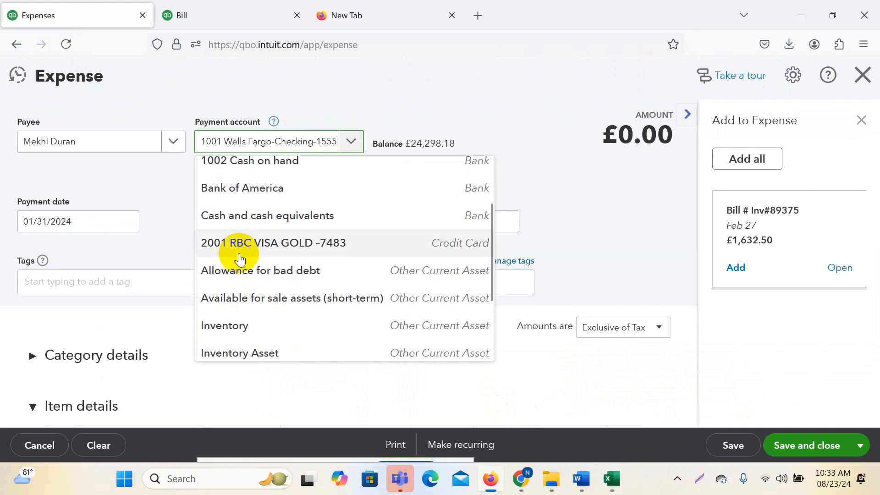
{"action": "left_click", "coordinate": [240, 248]}
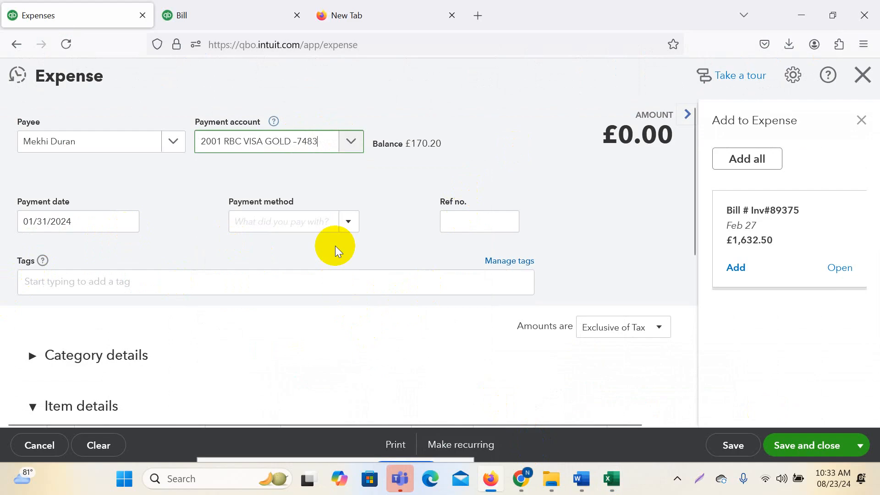
{"action": "left_click", "coordinate": [348, 221]}
{"action": "left_click", "coordinate": [281, 316]}
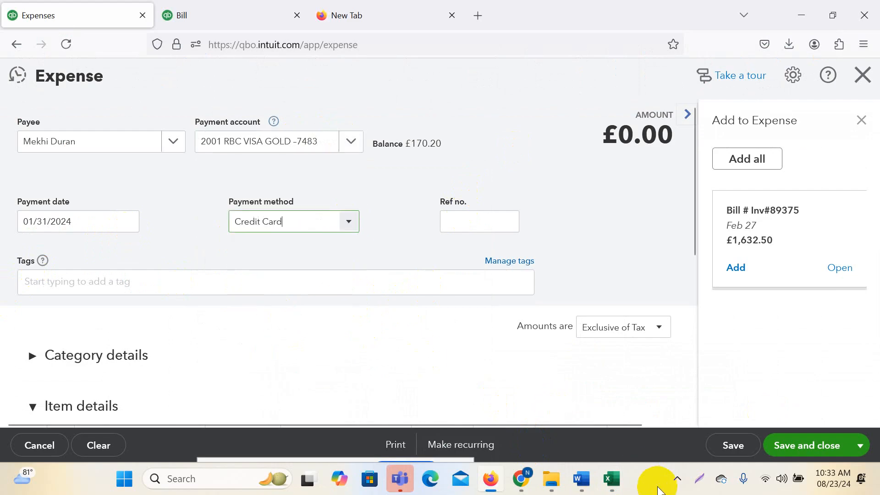
- Look up the invoice date on the supplier's Excel sheet and set the expense's payment date to 01/01/2024
{"action": "mouse_move", "coordinate": [613, 477]}
{"action": "left_click", "coordinate": [776, 413]}
{"action": "left_click", "coordinate": [86, 238]}
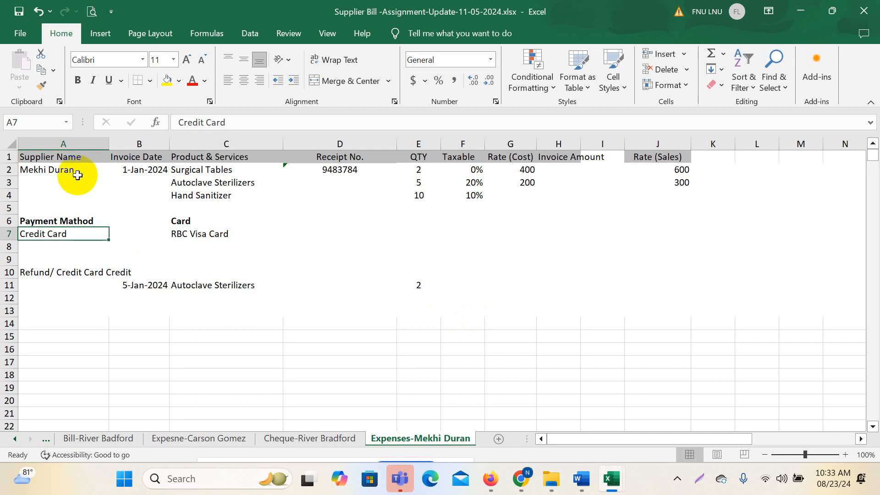
{"action": "left_click", "coordinate": [48, 171]}
{"action": "left_click", "coordinate": [151, 170]}
{"action": "mouse_move", "coordinate": [504, 481]}
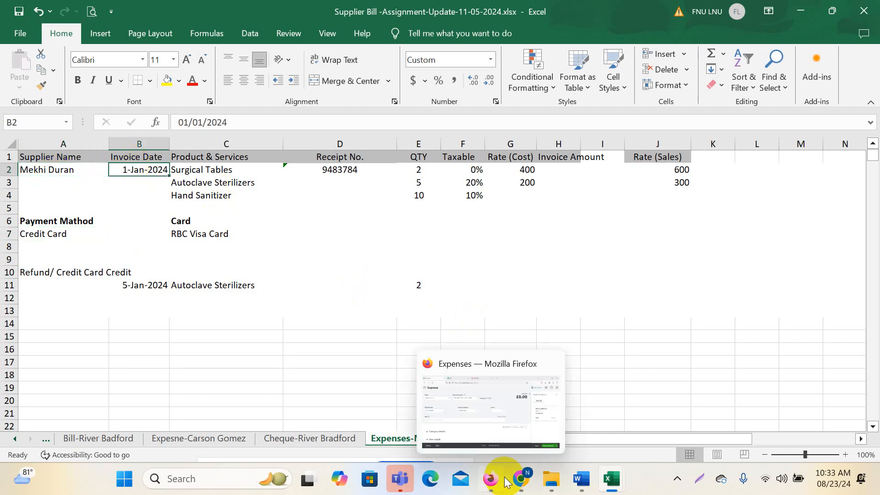
{"action": "left_click", "coordinate": [511, 403]}
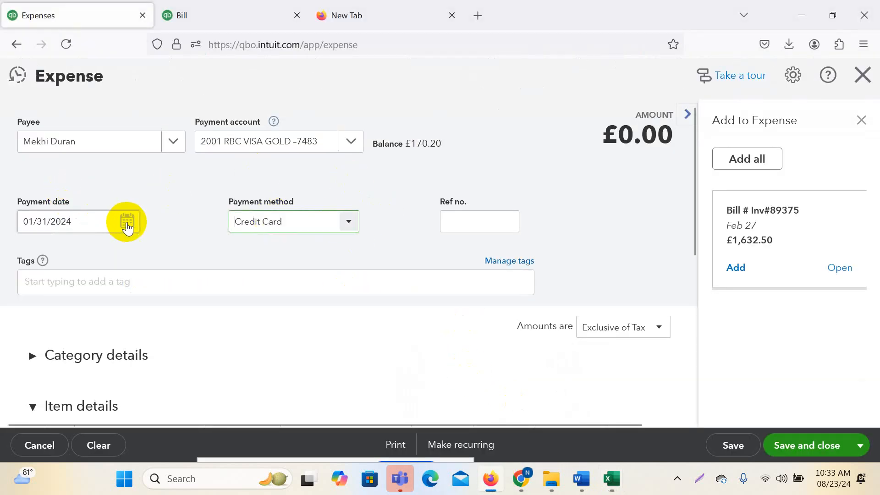
{"action": "left_click", "coordinate": [126, 222]}
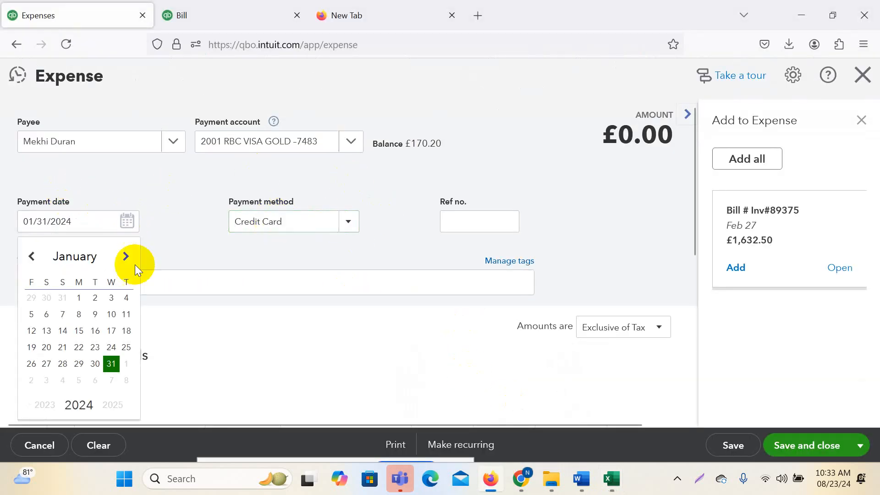
{"action": "left_click", "coordinate": [79, 299]}
- Copy the receipt number from the supplier's Excel sheet and enter it as the expense's reference number
{"action": "left_click", "coordinate": [459, 216]}
{"action": "mouse_move", "coordinate": [628, 488]}
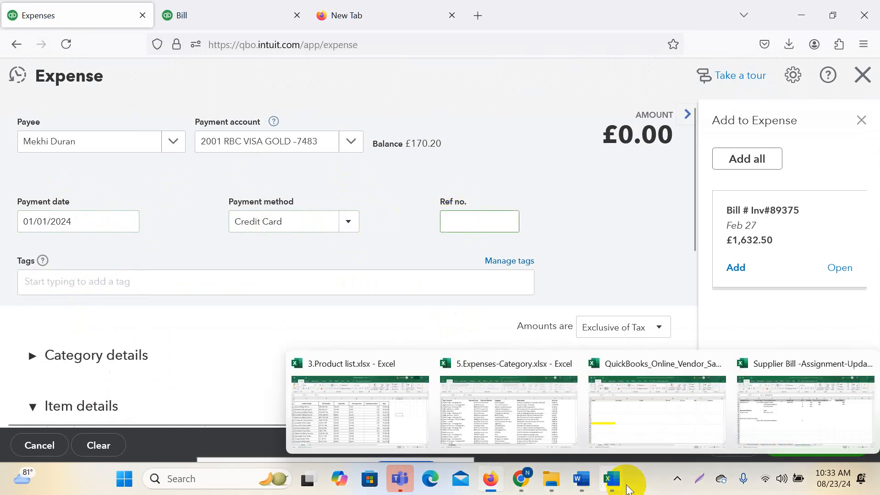
{"action": "left_click", "coordinate": [766, 413]}
{"action": "left_click", "coordinate": [344, 170]}
{"action": "right_click", "coordinate": [344, 171]}
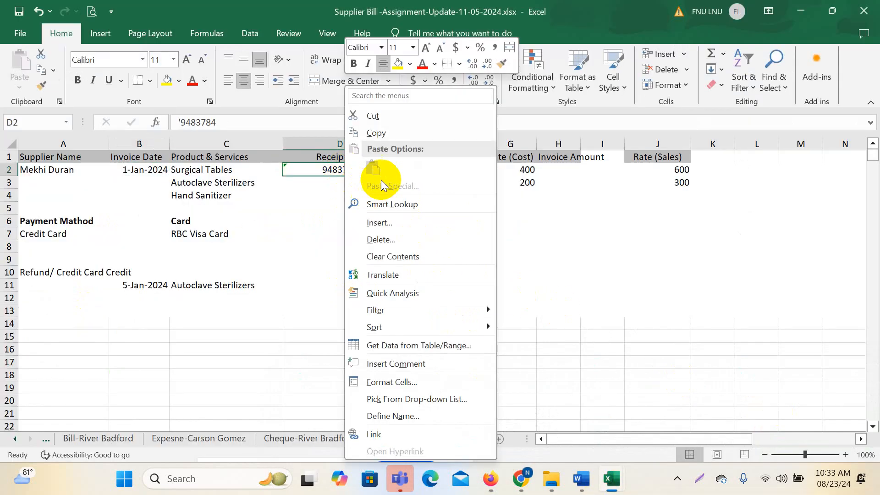
{"action": "left_click", "coordinate": [374, 132]}
{"action": "mouse_move", "coordinate": [615, 487]}
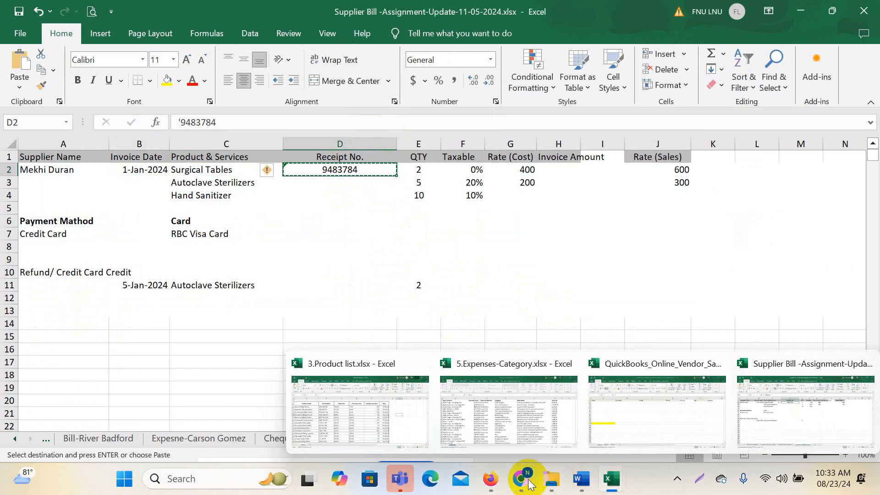
{"action": "mouse_move", "coordinate": [490, 481]}
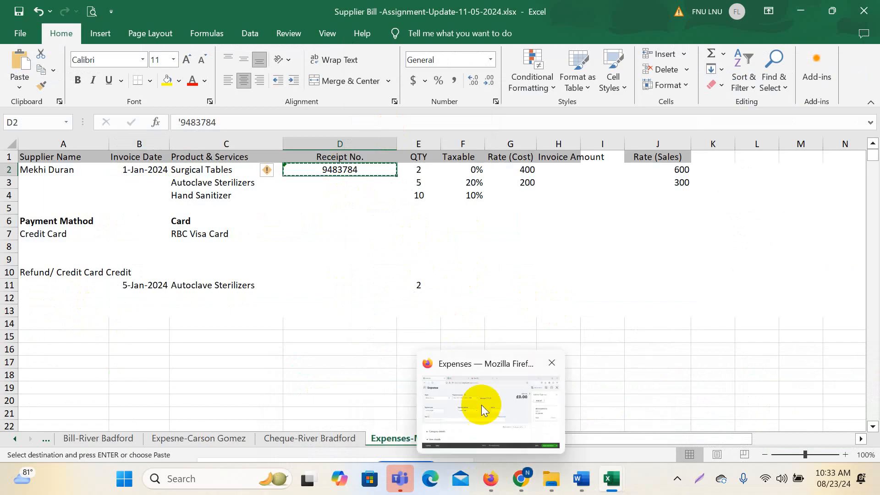
{"action": "left_click", "coordinate": [482, 405]}
{"action": "left_click", "coordinate": [471, 226]}
{"action": "key", "text": "ctrl+v"}
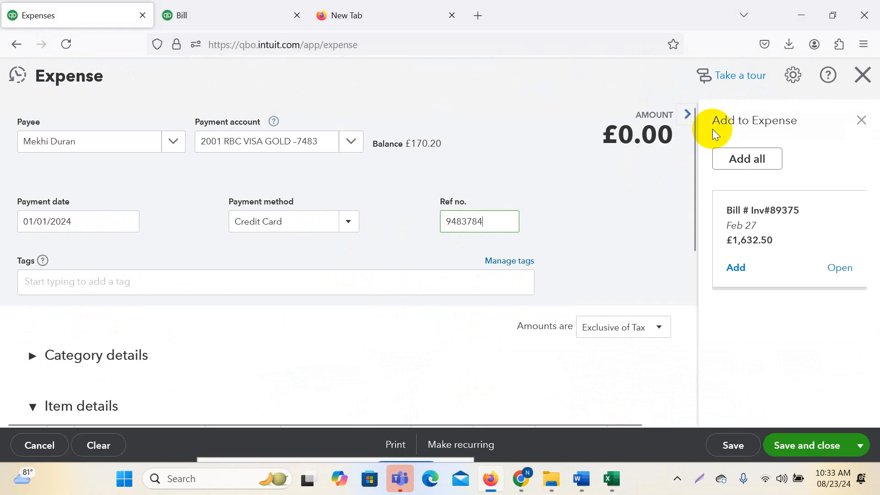
- Hide the Add to Expense suggestions and show the expense's Item details section with Category details collapsed
{"action": "left_click", "coordinate": [688, 117]}
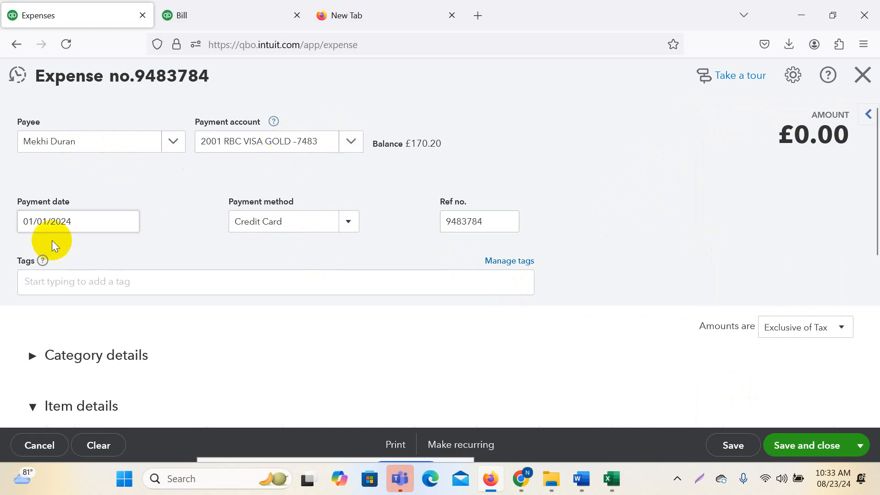
{"action": "scroll", "coordinate": [197, 321], "scroll_direction": "down", "scroll_amount": 6}
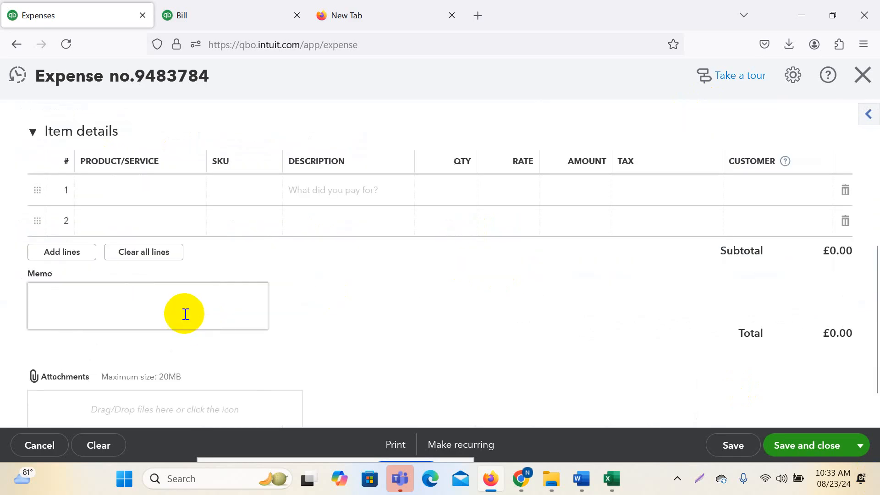
{"action": "left_click", "coordinate": [92, 136]}
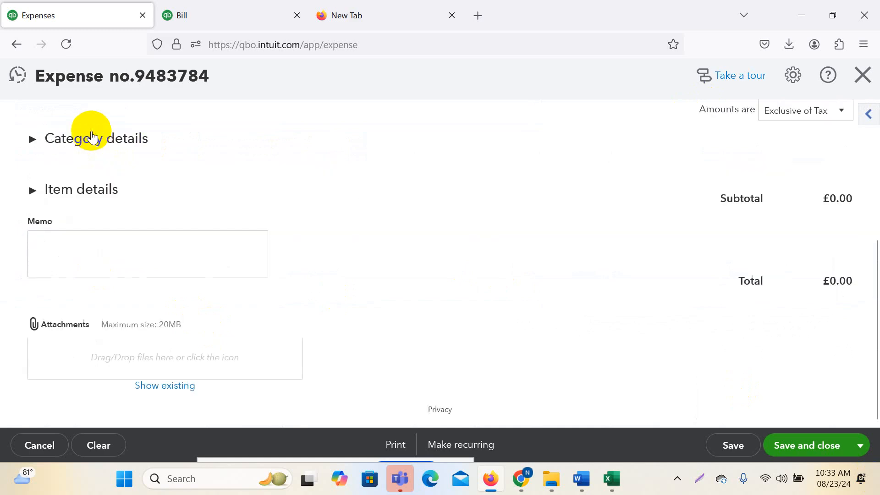
{"action": "left_click", "coordinate": [66, 193]}
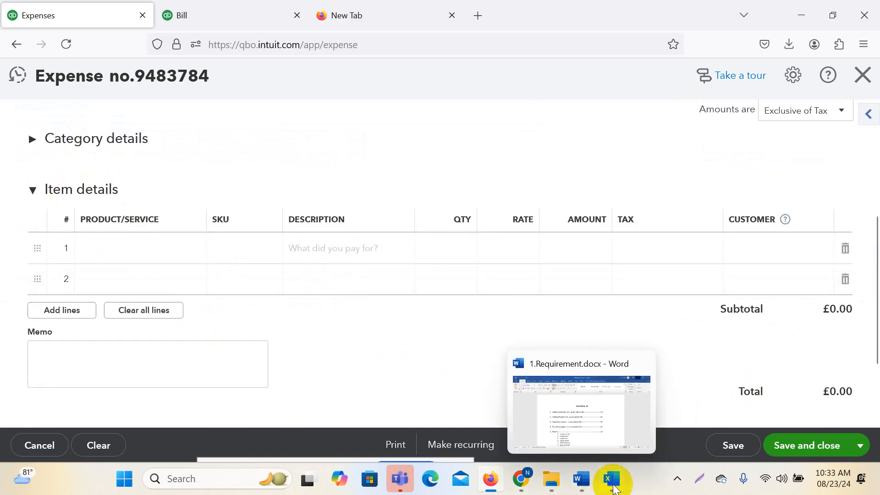
- Check the purchased products on the Excel sheet and add Surgical Tables as the first item line of the expense
{"action": "mouse_move", "coordinate": [612, 478]}
{"action": "left_click", "coordinate": [748, 447]}
{"action": "left_click_drag", "start_coordinate": [208, 172], "coordinate": [220, 192]}
{"action": "left_click", "coordinate": [355, 275]}
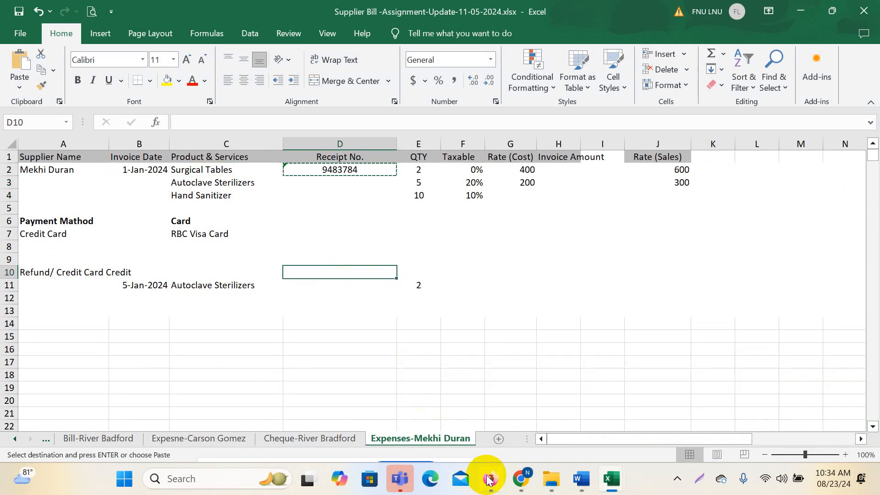
{"action": "mouse_move", "coordinate": [491, 478]}
{"action": "left_click", "coordinate": [485, 415]}
{"action": "left_click", "coordinate": [161, 251]}
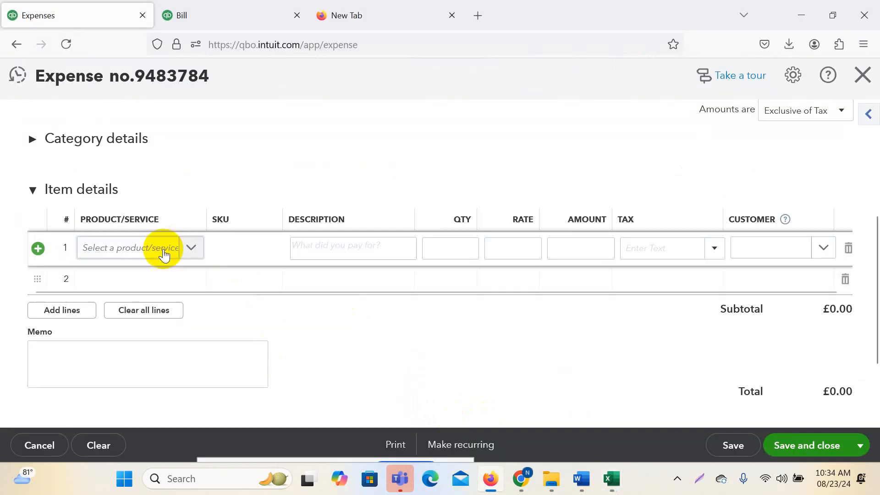
{"action": "type", "text": "Sur"}
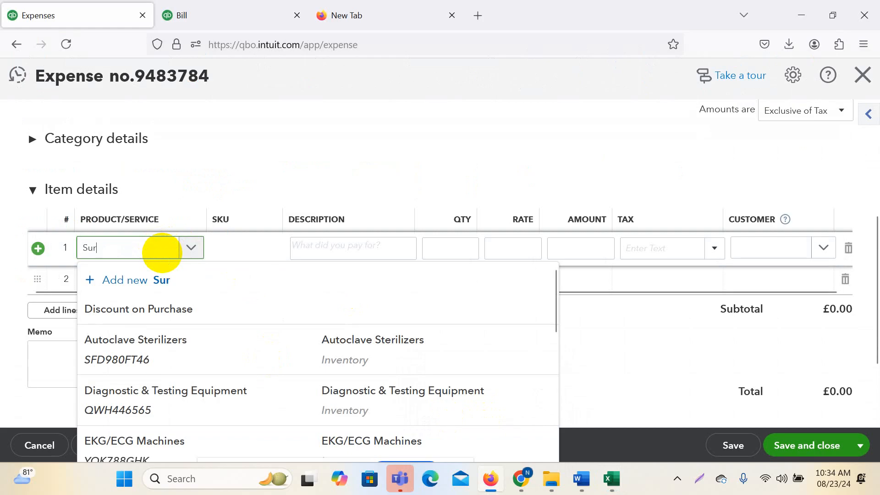
{"action": "type", "text": "gi"}
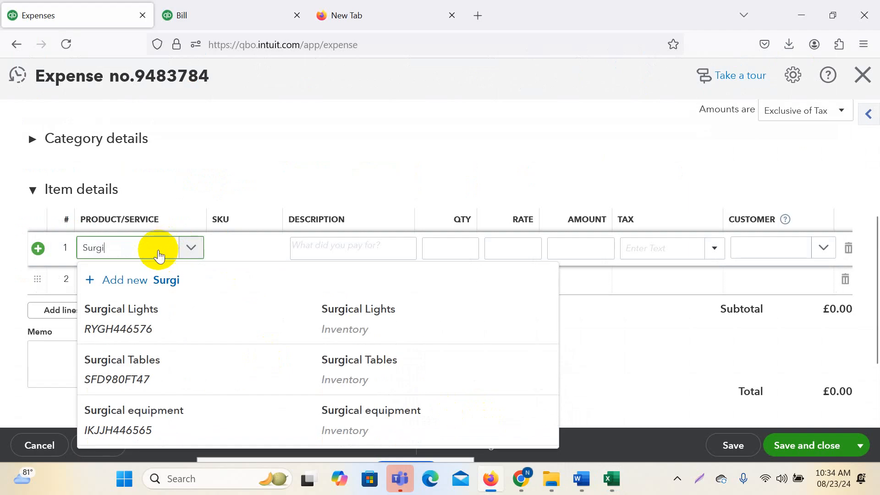
{"action": "left_click", "coordinate": [154, 385]}
- Check the second product on the Excel sheet and add Autoclave Sterilizers as the second item line
{"action": "left_click", "coordinate": [138, 282]}
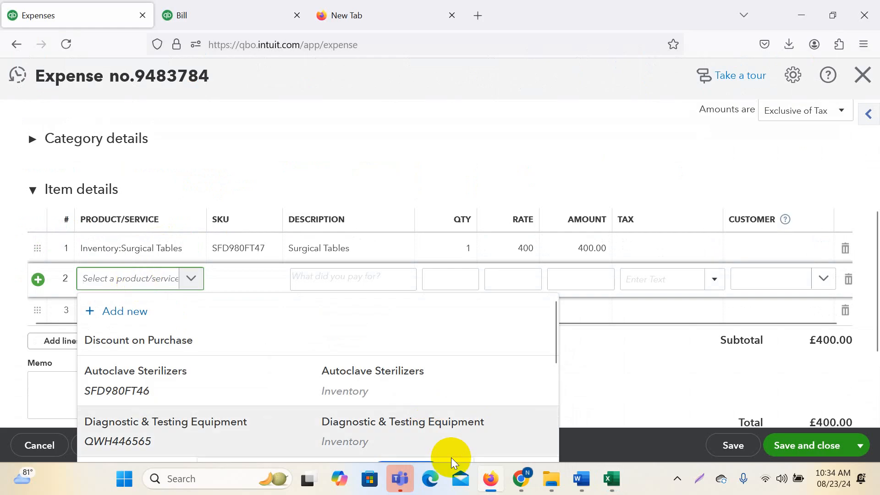
{"action": "mouse_move", "coordinate": [611, 477]}
{"action": "left_click", "coordinate": [760, 439]}
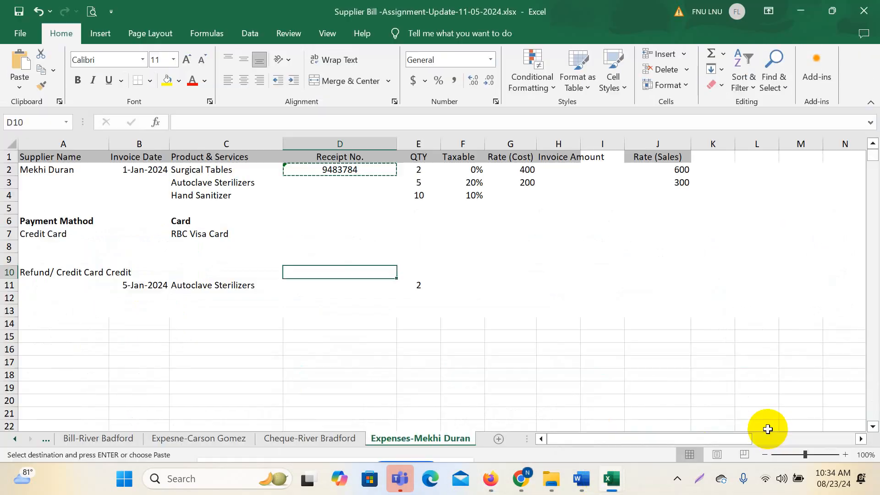
{"action": "left_click", "coordinate": [490, 478]}
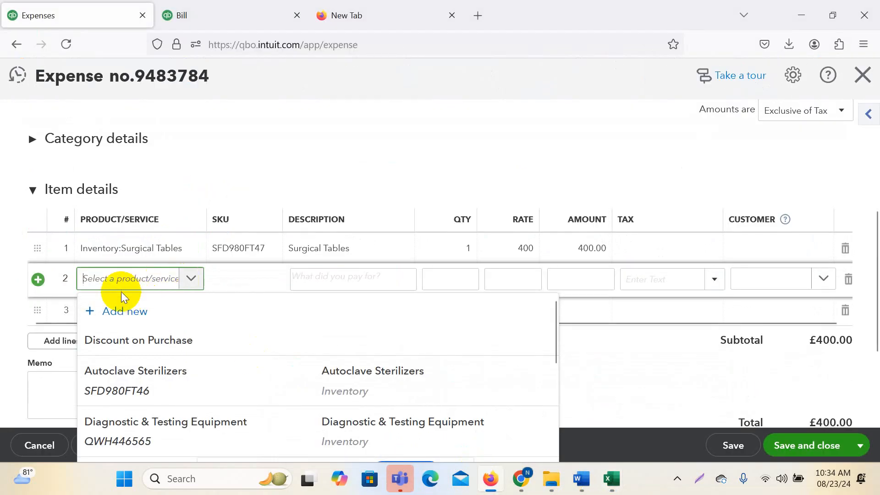
{"action": "left_click", "coordinate": [173, 374]}
- Add Hand Sanitizer as the third item line of the expense
{"action": "left_click", "coordinate": [140, 310]}
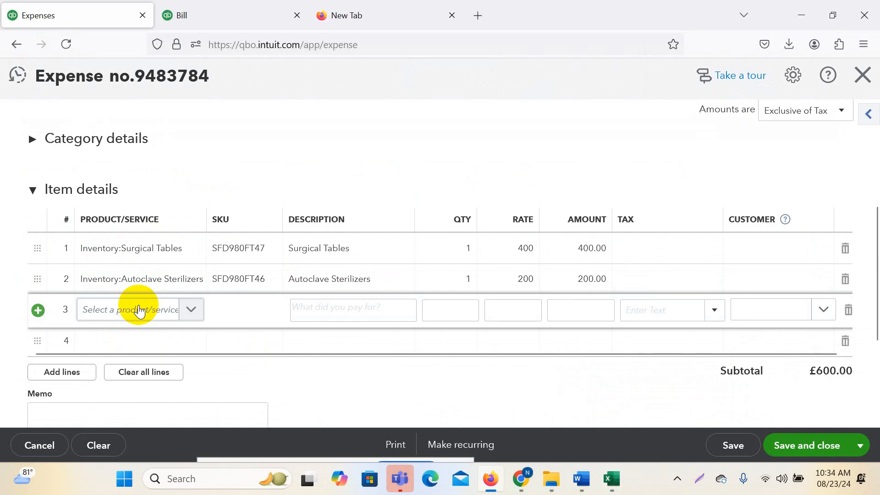
{"action": "left_click", "coordinate": [140, 314]}
{"action": "type", "text": "hand"}
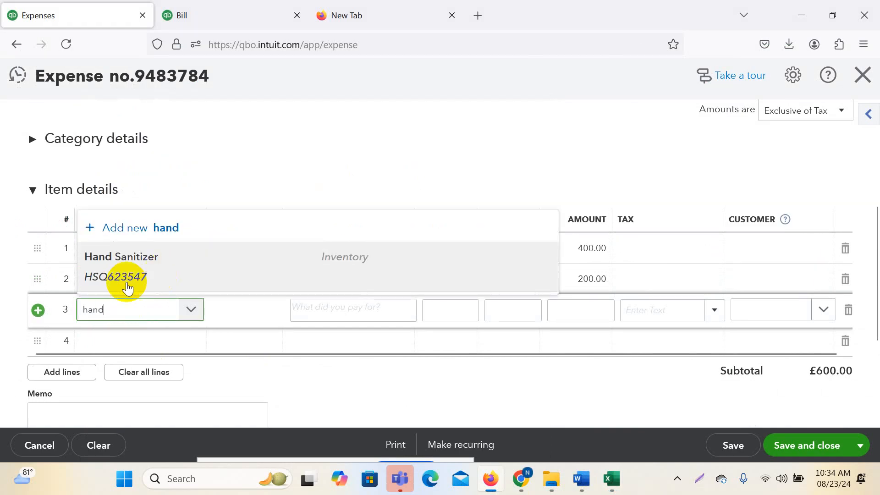
{"action": "left_click", "coordinate": [128, 282]}
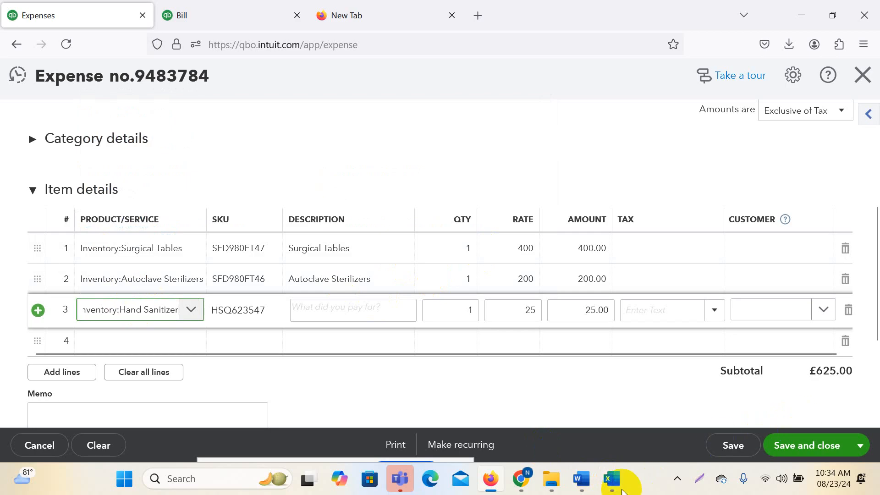
- Check the Excel sheet's quantities and set them on the expense: Surgical Tables 2, Autoclave Sterilizers 5, Hand Sanitizer 10
{"action": "mouse_move", "coordinate": [612, 478]}
{"action": "left_click", "coordinate": [794, 417]}
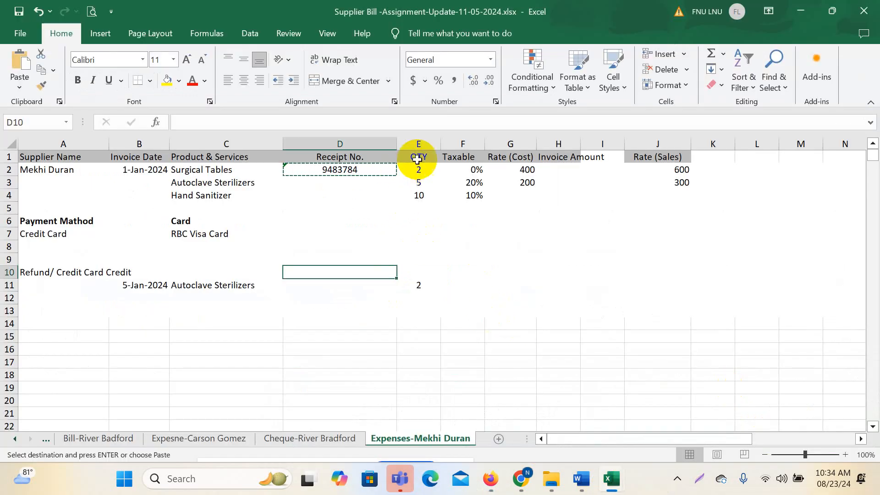
{"action": "left_click_drag", "start_coordinate": [417, 156], "coordinate": [419, 196]}
{"action": "left_click", "coordinate": [575, 324]}
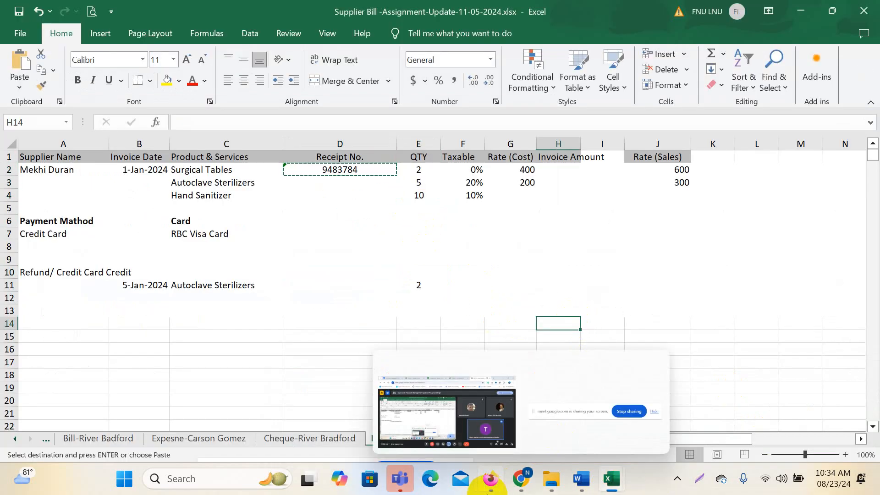
{"action": "mouse_move", "coordinate": [490, 479]}
{"action": "left_click", "coordinate": [484, 411]}
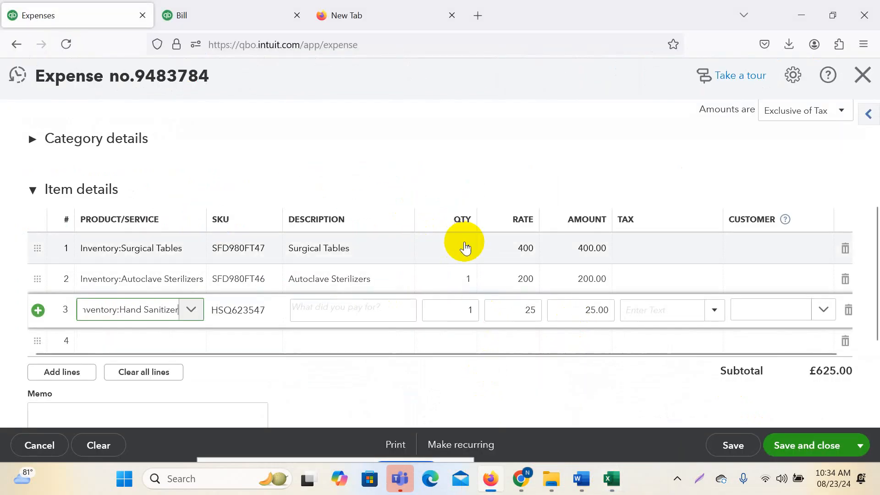
{"action": "left_click", "coordinate": [466, 250]}
{"action": "type", "text": "2"}
{"action": "left_click", "coordinate": [472, 279]}
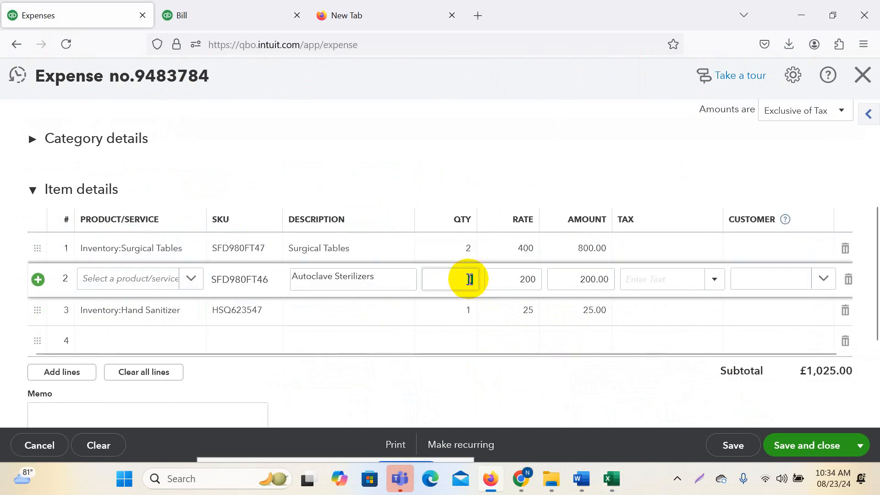
{"action": "key", "text": "BackSpace"}
{"action": "type", "text": "5"}
{"action": "left_click", "coordinate": [468, 312]}
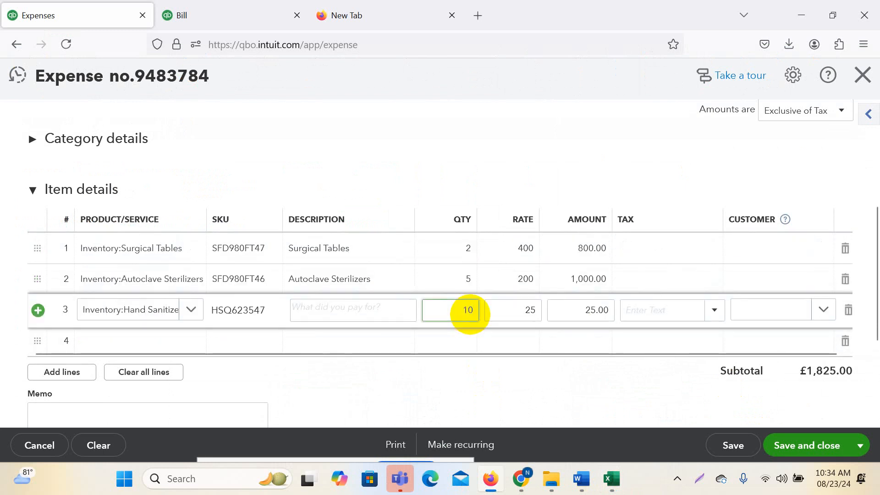
{"action": "type", "text": "10"}
{"action": "left_click", "coordinate": [722, 253]}
- Check the taxable rates on the Excel sheet and change the Hand Sanitizer rate to 5%
{"action": "mouse_move", "coordinate": [612, 479]}
{"action": "left_click", "coordinate": [852, 411]}
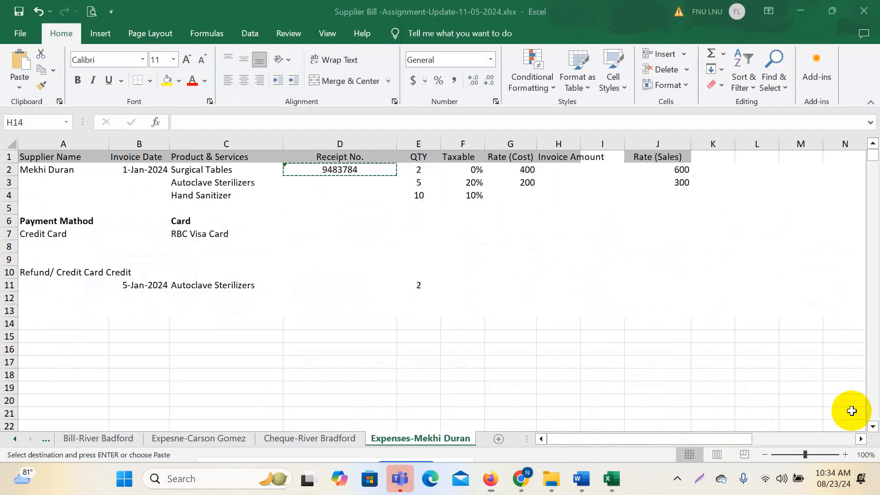
{"action": "left_click", "coordinate": [474, 170]}
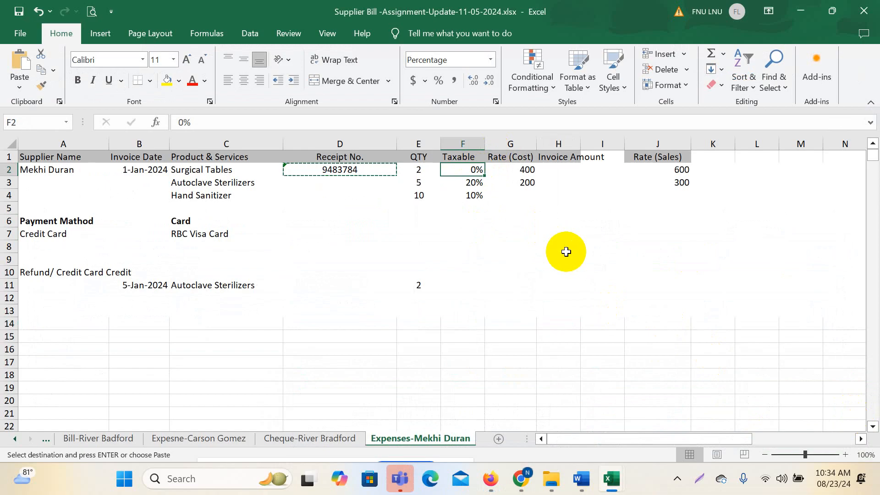
{"action": "key", "text": "Down"}
{"action": "key", "text": "Down"}
{"action": "type", "text": "5"}
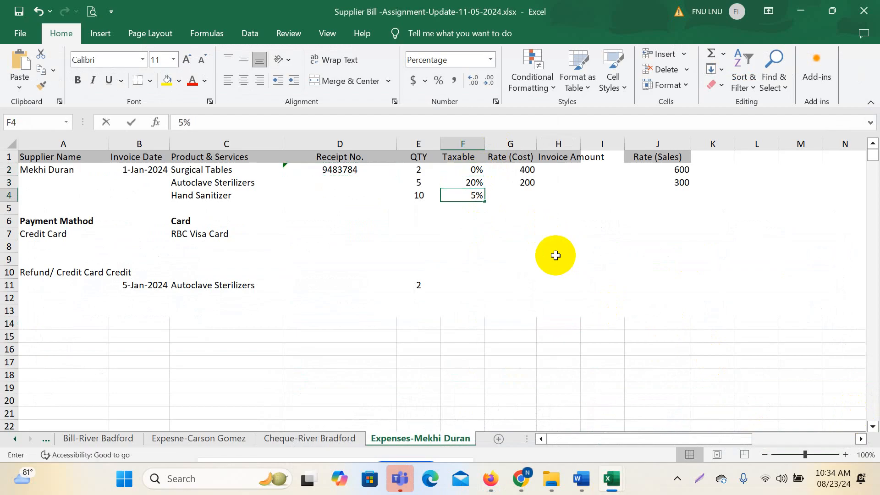
{"action": "left_click", "coordinate": [608, 255]}
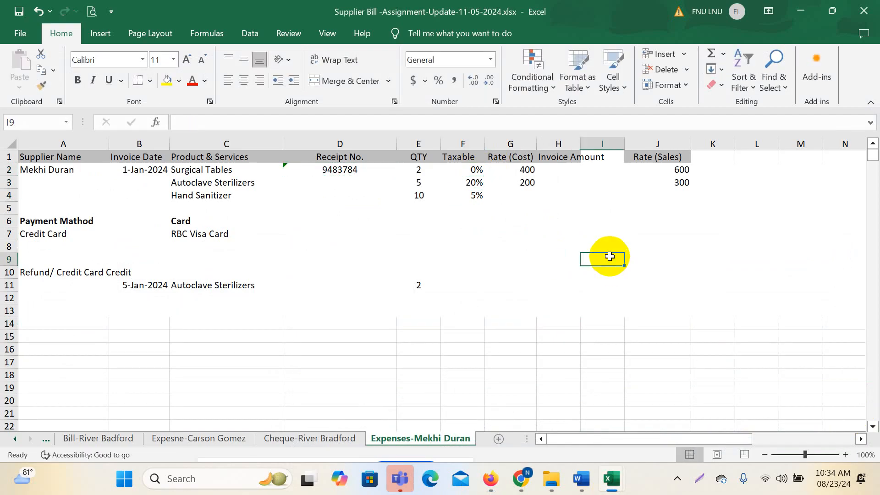
- Back in QuickBooks, set the line taxes: Zero Rated Tax for Surgical Tables, Standard Rate-20% for Autoclave Sterilizers, Reduce Rate-5% for Hand Sanitizer
{"action": "left_click", "coordinate": [504, 486]}
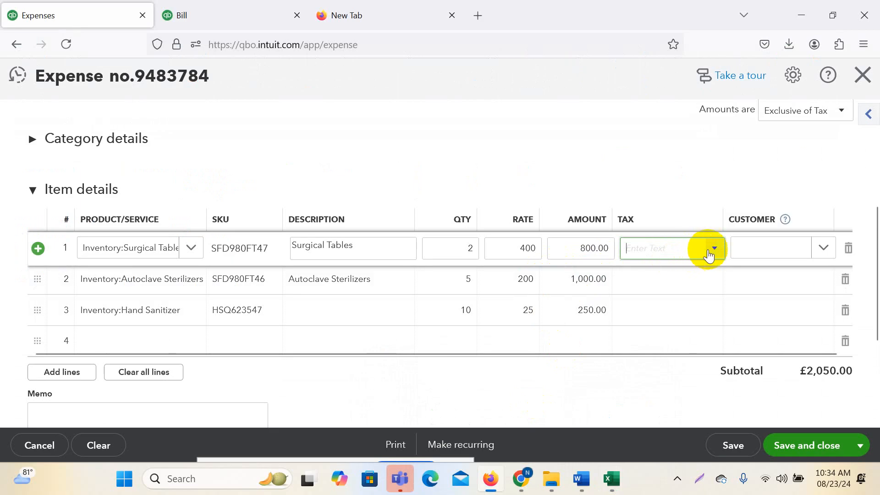
{"action": "left_click", "coordinate": [709, 256]}
{"action": "left_click", "coordinate": [660, 324]}
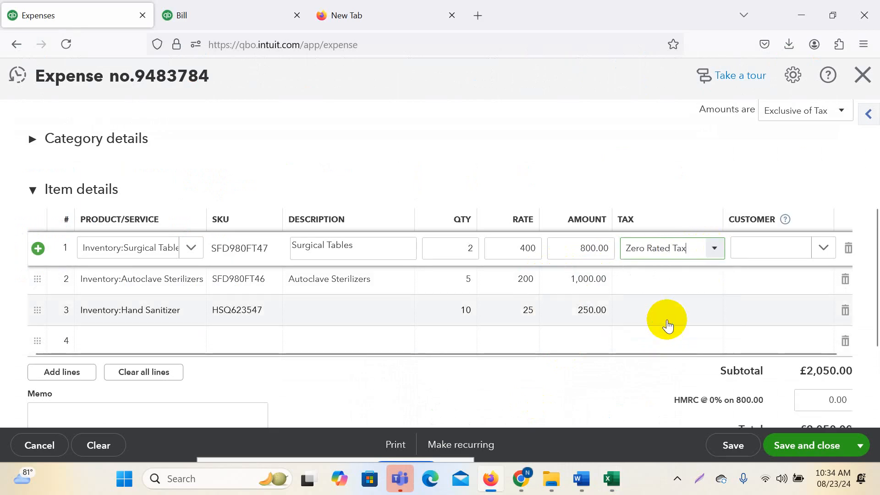
{"action": "left_click", "coordinate": [712, 279]}
{"action": "left_click", "coordinate": [700, 307]}
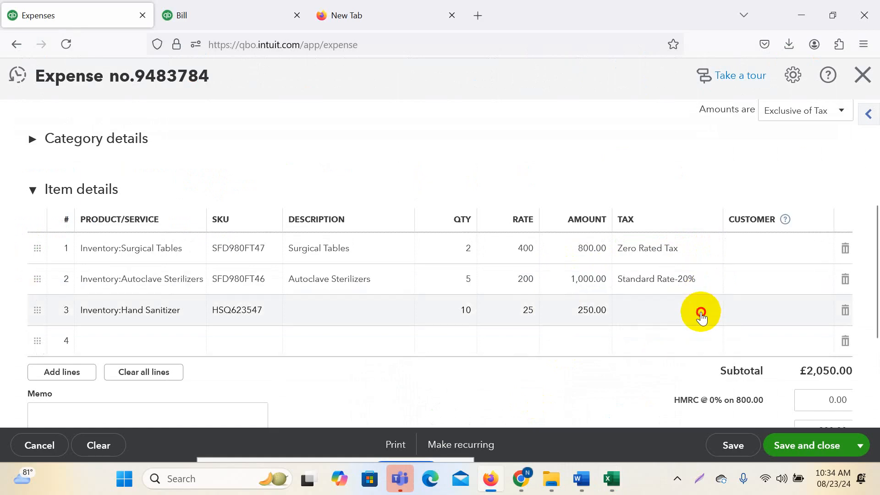
{"action": "left_click", "coordinate": [701, 316]}
{"action": "left_click", "coordinate": [664, 360]}
- Review the expense from its header down to the tax totals, and save and close it
{"action": "left_click", "coordinate": [562, 139]}
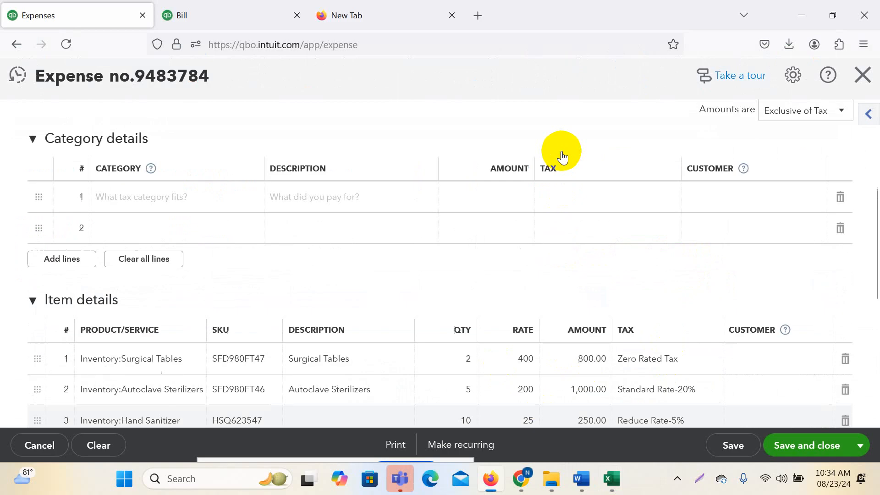
{"action": "scroll", "coordinate": [489, 179], "scroll_direction": "up", "scroll_amount": 5}
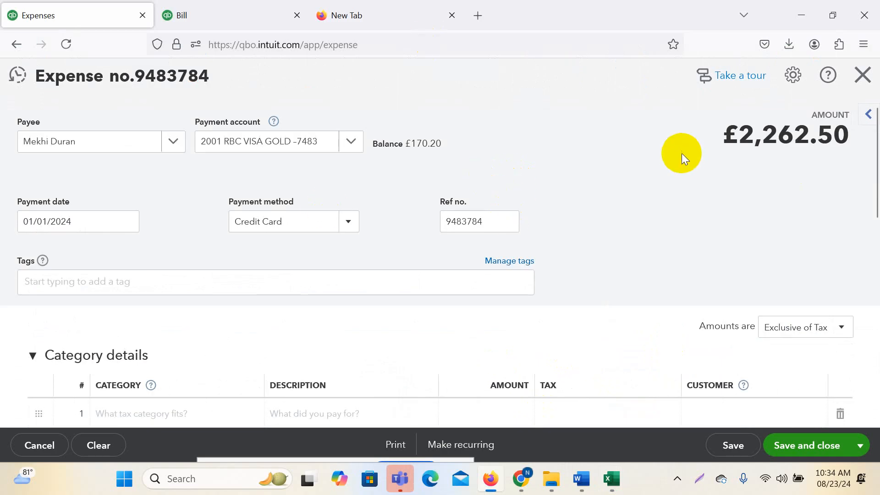
{"action": "scroll", "coordinate": [683, 156], "scroll_direction": "down", "scroll_amount": 10}
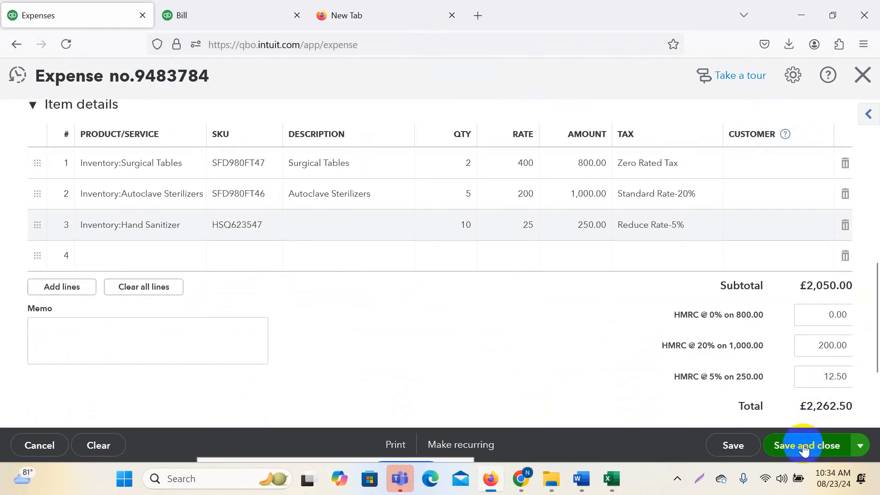
{"action": "scroll", "coordinate": [545, 262], "scroll_direction": "up", "scroll_amount": 10}
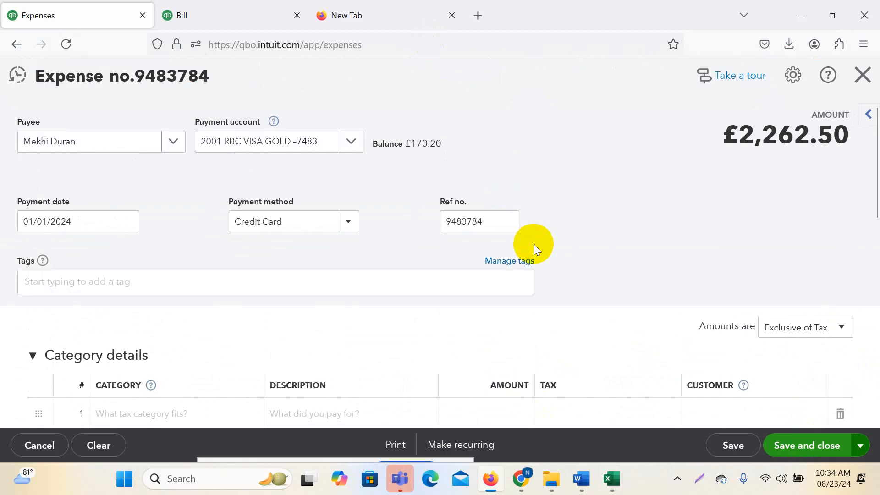
{"action": "key", "text": "ctrl+alt+d"}
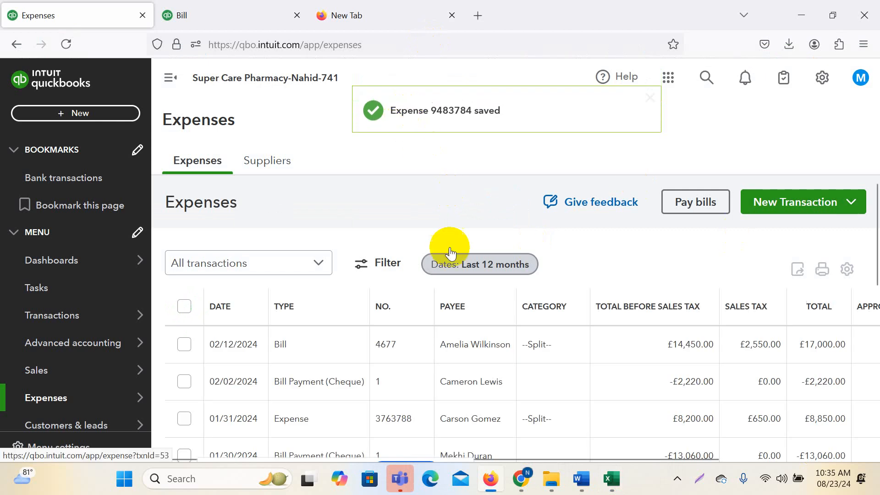
- Look for the saved expense in the Expenses list and check its number against the receipt number on the Excel sheet
{"action": "scroll", "coordinate": [429, 392], "scroll_direction": "down", "scroll_amount": 10}
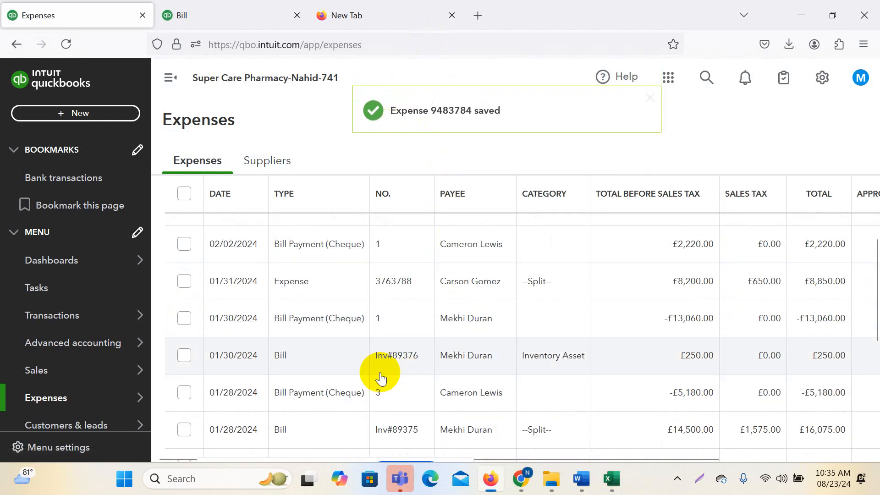
{"action": "scroll", "coordinate": [415, 282], "scroll_direction": "up", "scroll_amount": 5}
{"action": "scroll", "coordinate": [314, 256], "scroll_direction": "up", "scroll_amount": 3}
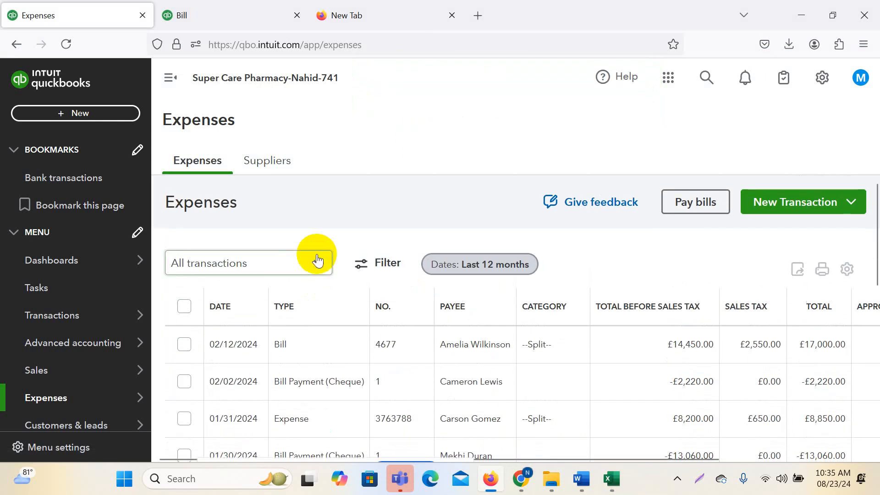
{"action": "scroll", "coordinate": [323, 358], "scroll_direction": "down", "scroll_amount": 3}
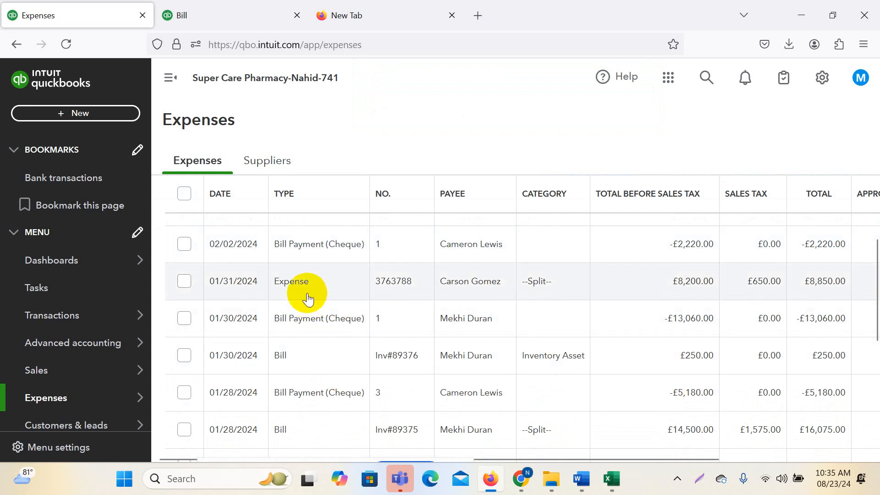
{"action": "scroll", "coordinate": [316, 349], "scroll_direction": "down", "scroll_amount": 8}
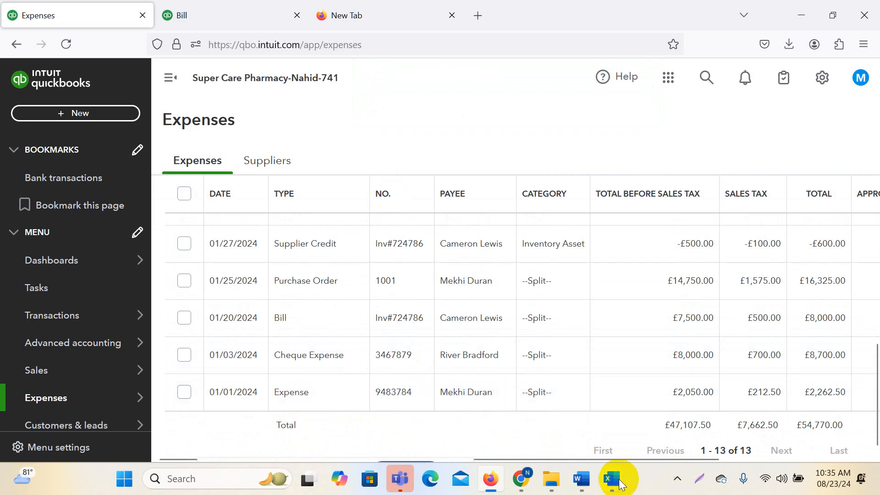
{"action": "mouse_move", "coordinate": [616, 485]}
{"action": "left_click", "coordinate": [760, 436]}
{"action": "left_click", "coordinate": [355, 170]}
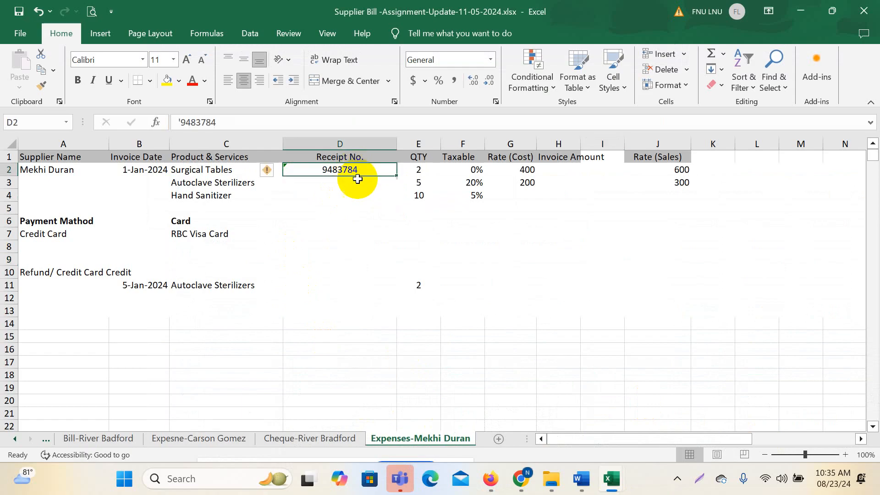
- Examine the Refund/Credit Card Credit entry on the Excel sheet for its date, product and quantity
{"action": "left_click", "coordinate": [521, 479]}
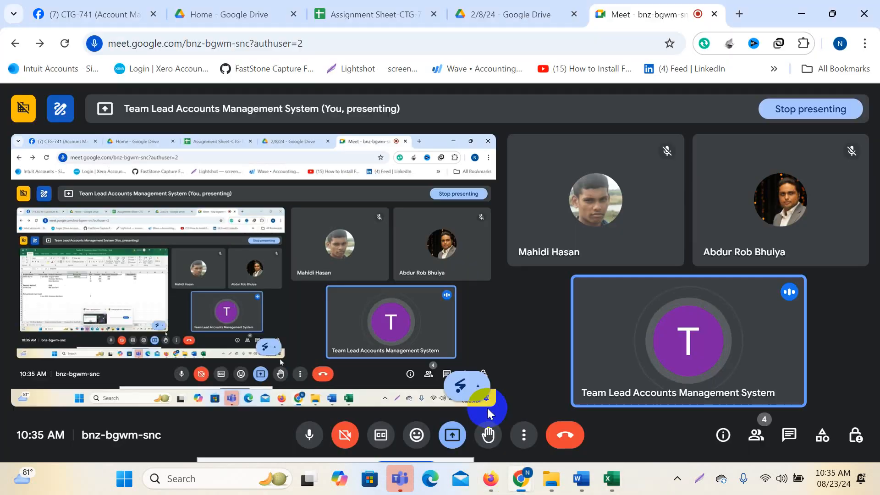
{"action": "left_click", "coordinate": [486, 485]}
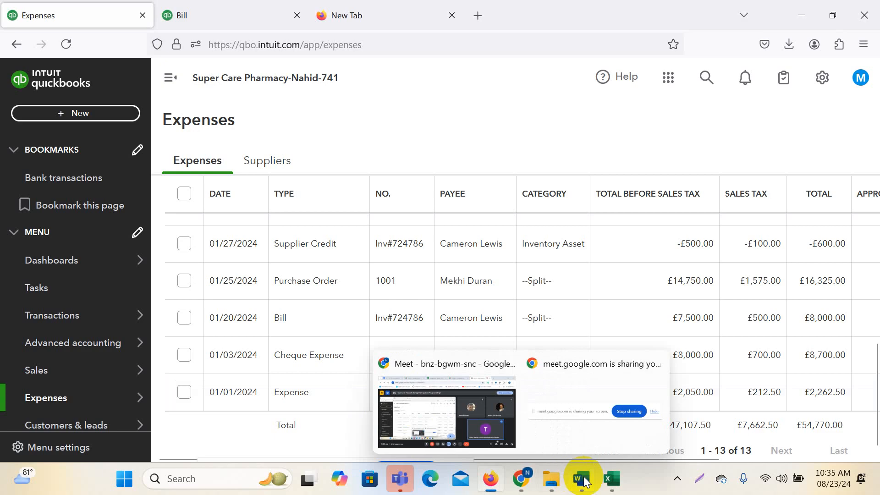
{"action": "mouse_move", "coordinate": [613, 479]}
{"action": "left_click", "coordinate": [822, 420]}
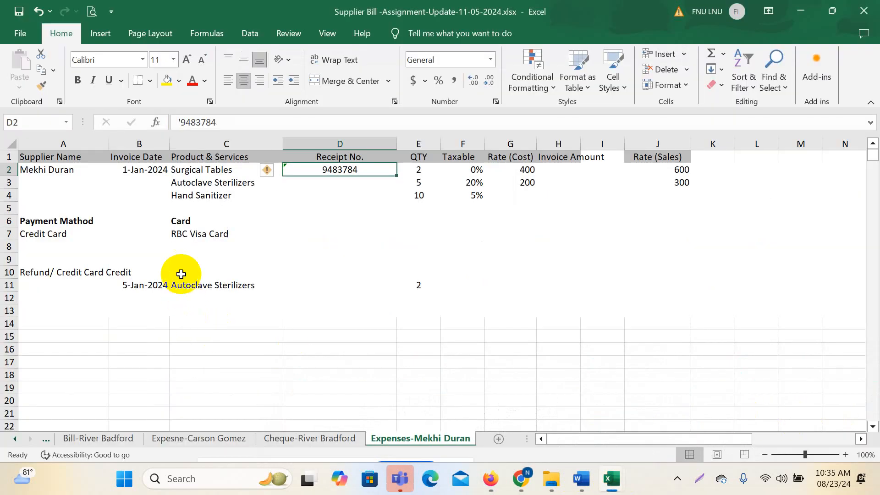
{"action": "left_click", "coordinate": [192, 234]}
{"action": "left_click_drag", "start_coordinate": [40, 272], "coordinate": [485, 295]}
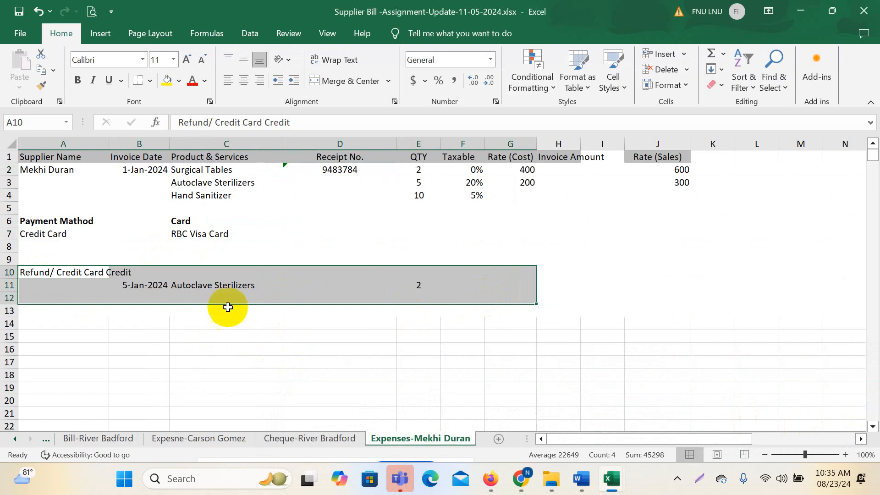
{"action": "left_click", "coordinate": [197, 286]}
{"action": "left_click", "coordinate": [439, 288]}
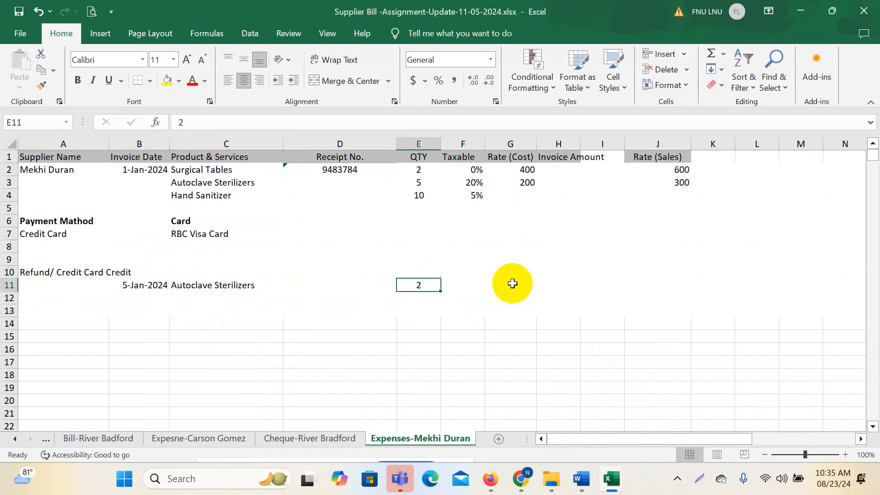
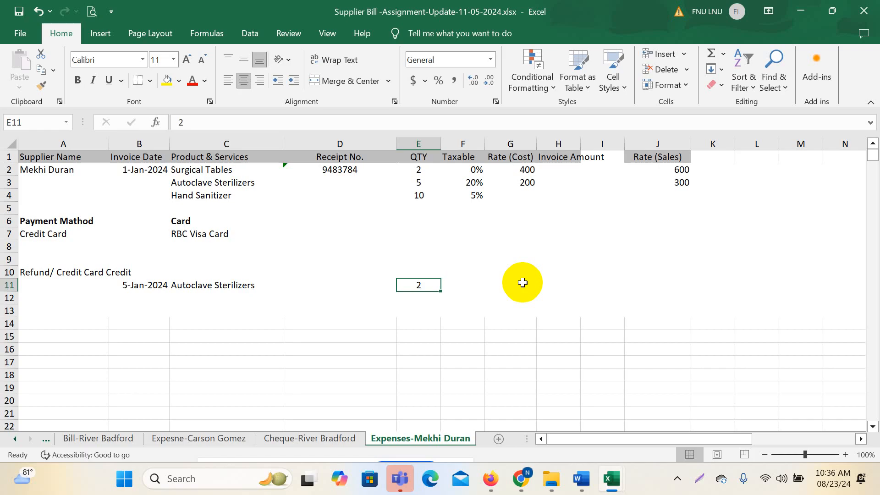
- Start a new Credit card credit in QuickBooks and choose the refunding supplier from the Excel sheet as the payee
{"action": "left_click", "coordinate": [491, 479]}
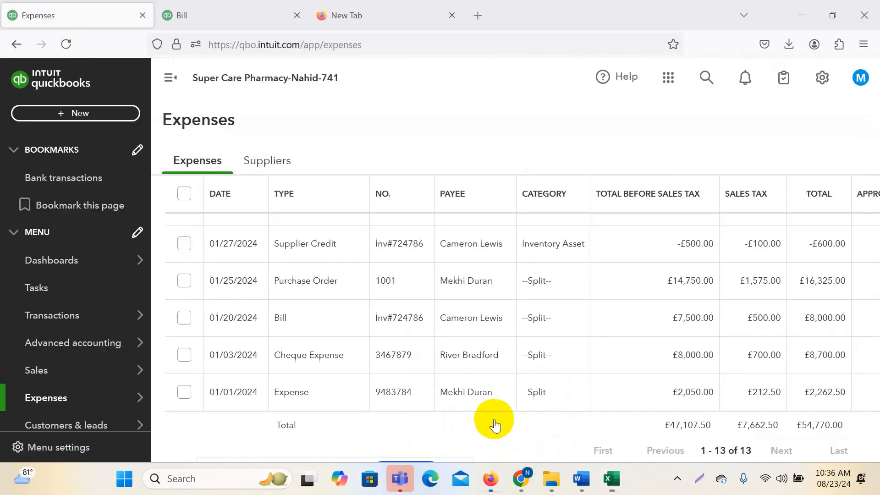
{"action": "scroll", "coordinate": [495, 425], "scroll_direction": "up", "scroll_amount": 10}
{"action": "left_click", "coordinate": [73, 113]}
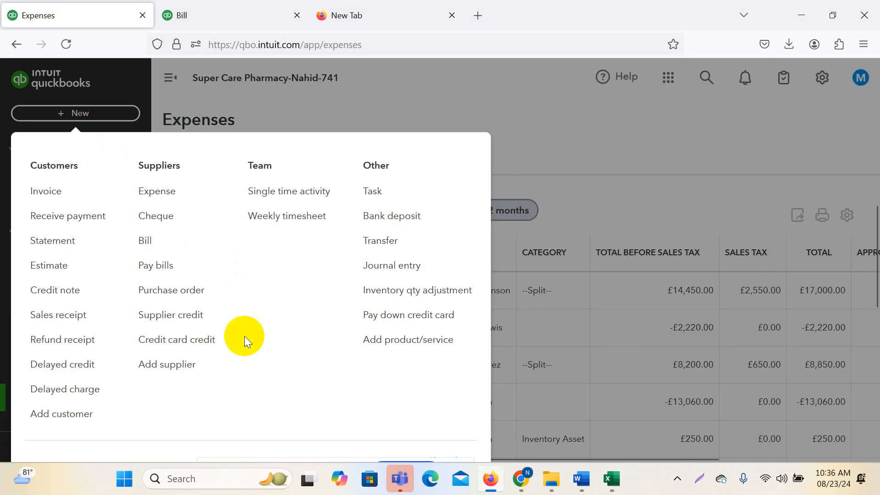
{"action": "left_click", "coordinate": [177, 342]}
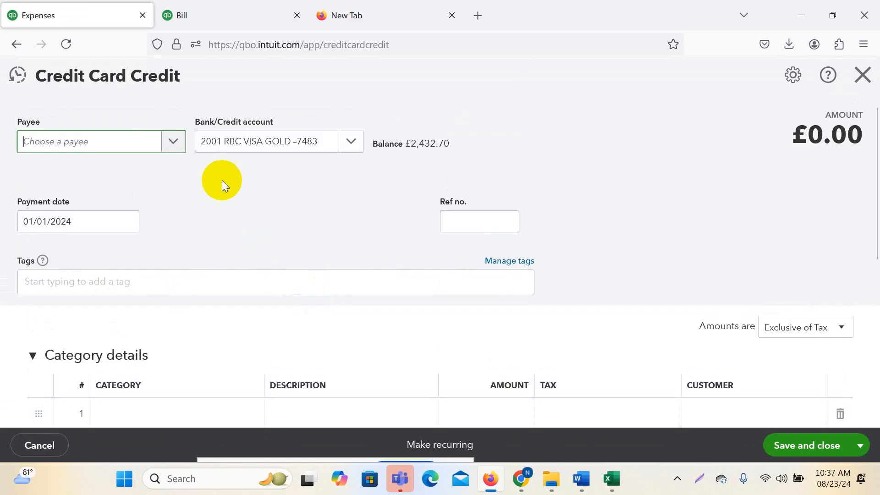
{"action": "left_click", "coordinate": [176, 143]}
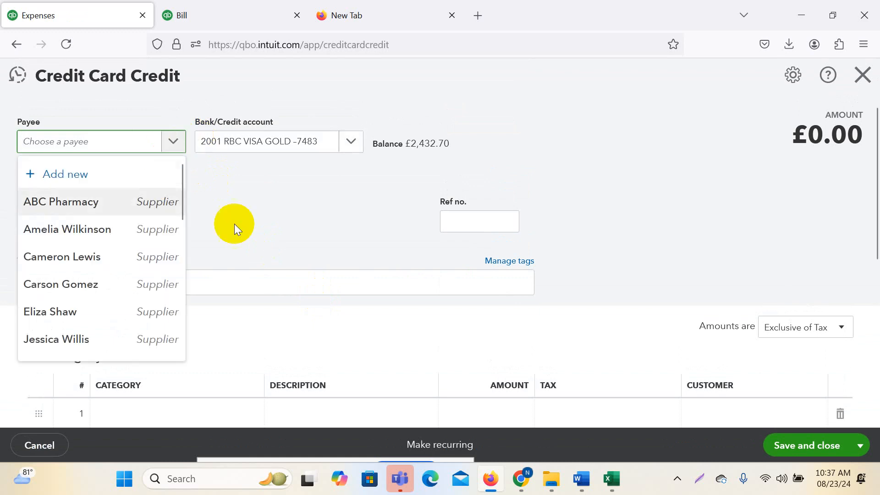
{"action": "scroll", "coordinate": [111, 296], "scroll_direction": "down", "scroll_amount": 3}
{"action": "left_click", "coordinate": [72, 287]}
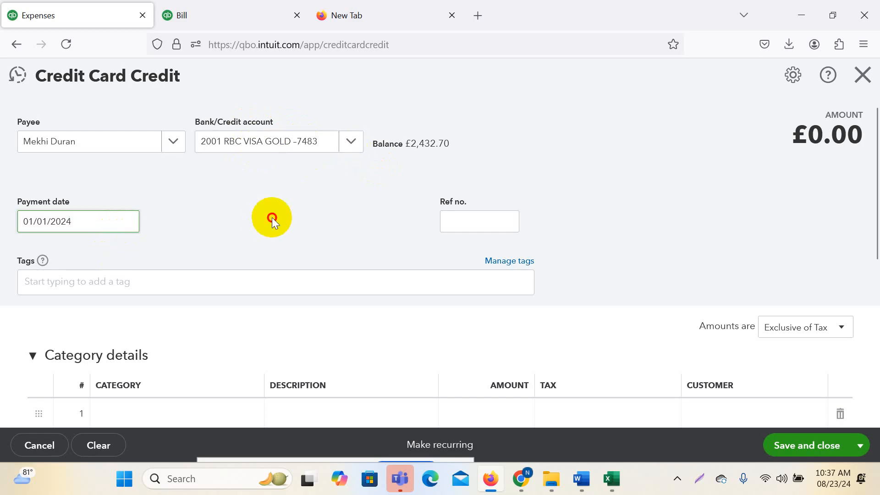
- Check that the form is a Credit Card Credit and choose the 2001 RBC VISA GOLD card as the bank/credit account
{"action": "left_click_drag", "start_coordinate": [83, 86], "coordinate": [190, 82]}
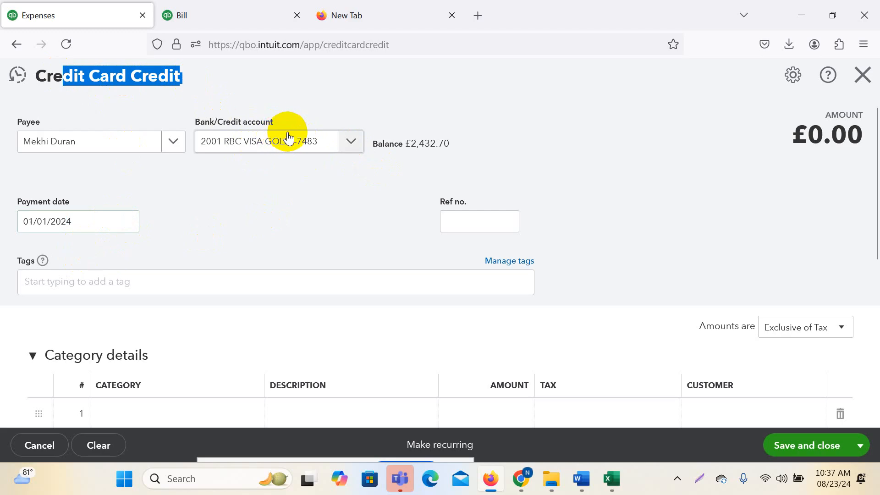
{"action": "left_click", "coordinate": [346, 142]}
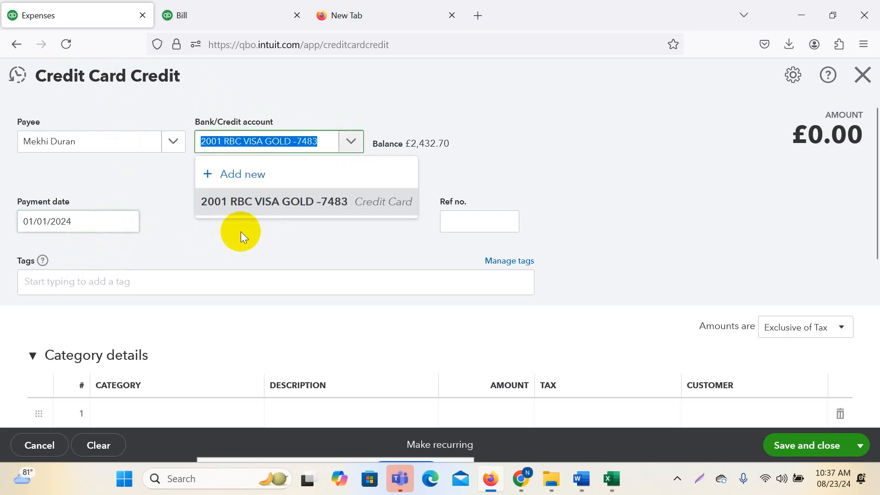
{"action": "left_click", "coordinate": [378, 198]}
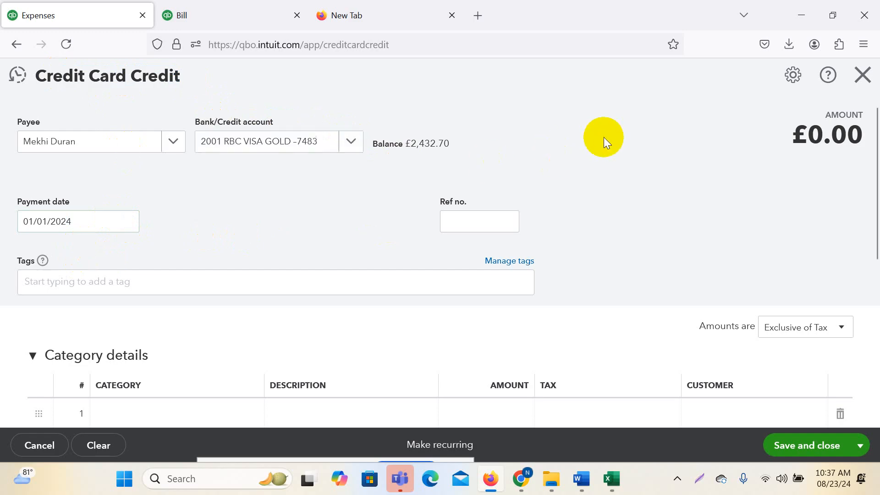
- Copy the receipt number from the supplier's Excel sheet into the credit card credit's Ref no. field
{"action": "left_click", "coordinate": [492, 222]}
{"action": "right_click", "coordinate": [492, 222]}
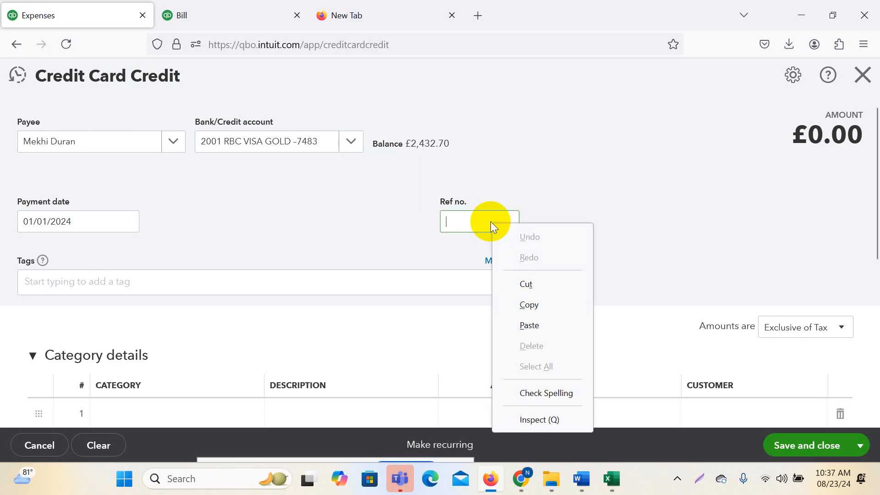
{"action": "left_click", "coordinate": [535, 320]}
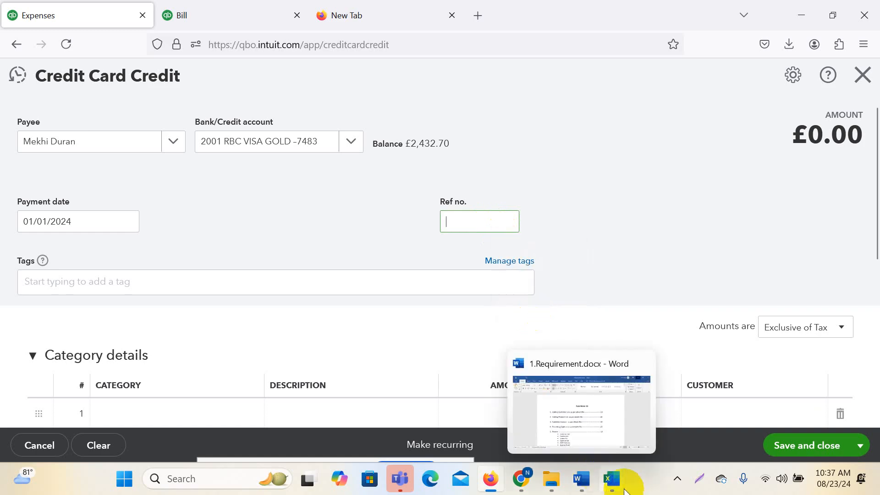
{"action": "mouse_move", "coordinate": [612, 479]}
{"action": "left_click", "coordinate": [727, 426]}
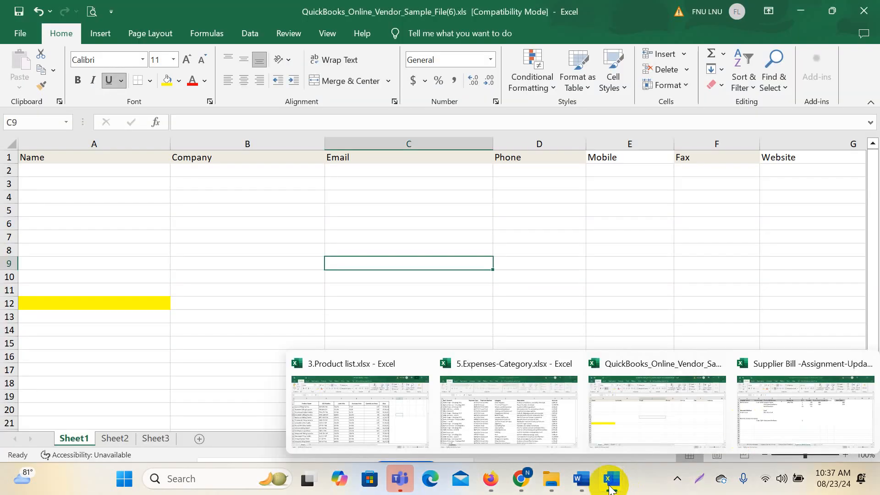
{"action": "left_click", "coordinate": [757, 416]}
{"action": "left_click", "coordinate": [346, 170]}
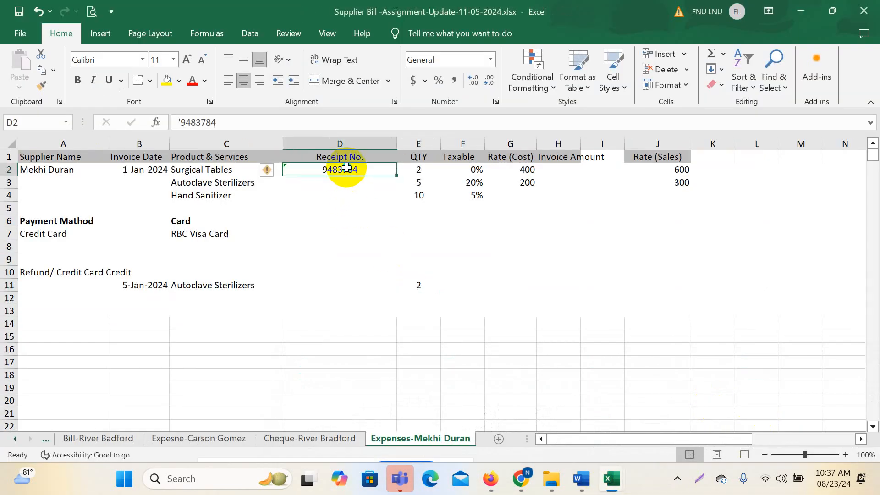
{"action": "right_click", "coordinate": [348, 169]}
{"action": "left_click", "coordinate": [394, 132]}
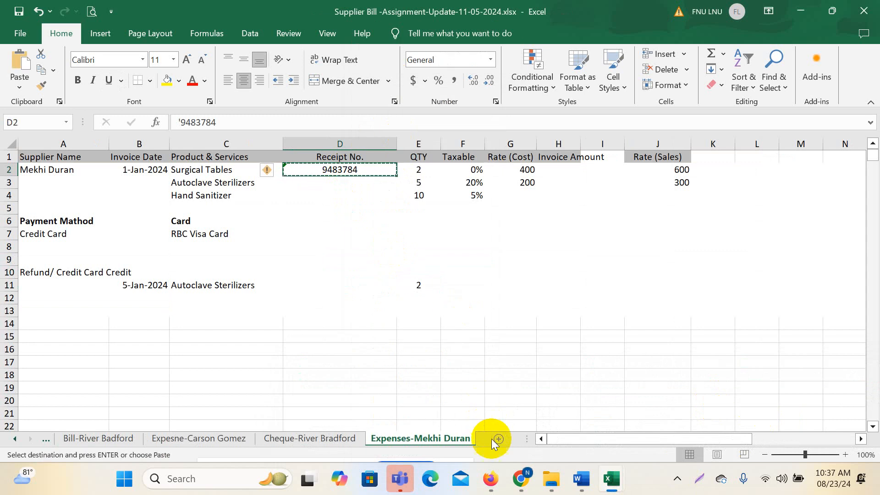
{"action": "left_click", "coordinate": [491, 478]}
{"action": "left_click", "coordinate": [456, 225]}
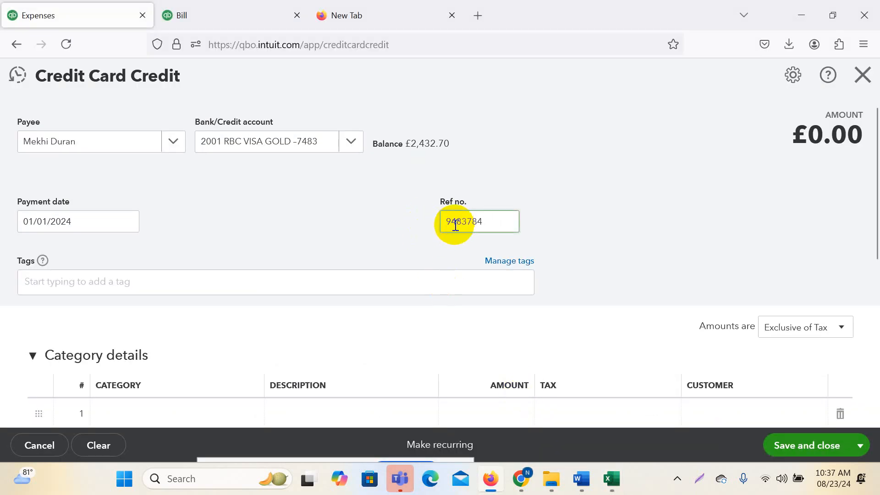
{"action": "left_click", "coordinate": [629, 224]}
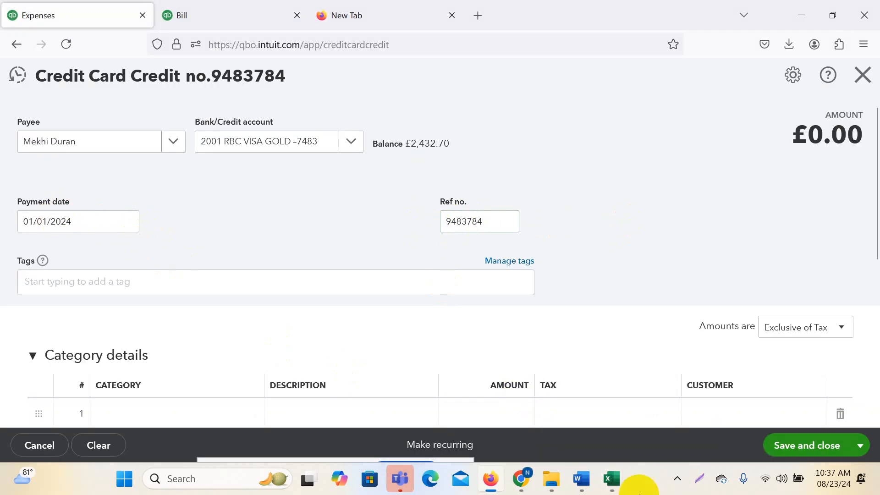
- Look up the refund date on the Excel sheet and set the credit's payment date to 01/05/2024
{"action": "mouse_move", "coordinate": [611, 478]}
{"action": "left_click", "coordinate": [749, 417]}
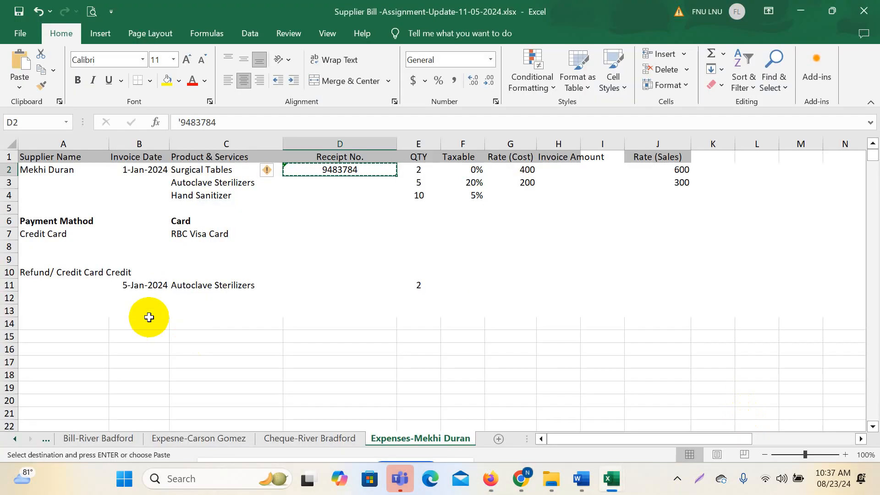
{"action": "left_click", "coordinate": [140, 285]}
{"action": "mouse_move", "coordinate": [492, 481]}
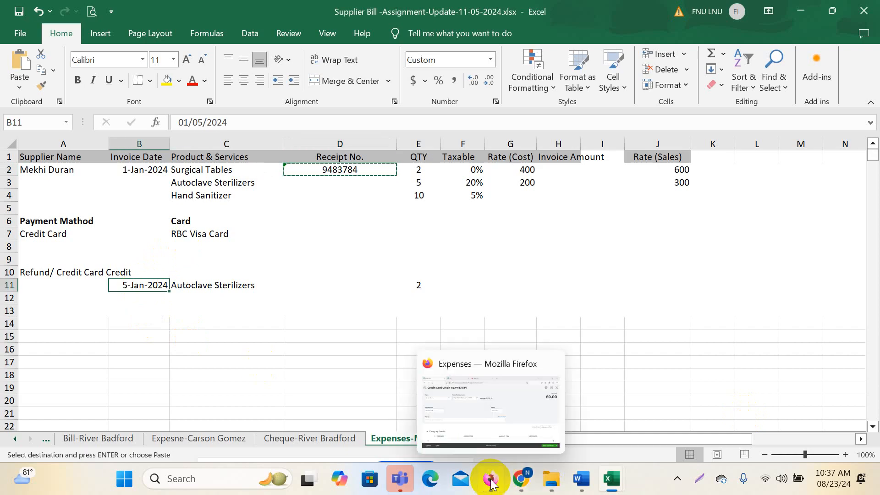
{"action": "left_click", "coordinate": [520, 391]}
{"action": "left_click", "coordinate": [127, 222]}
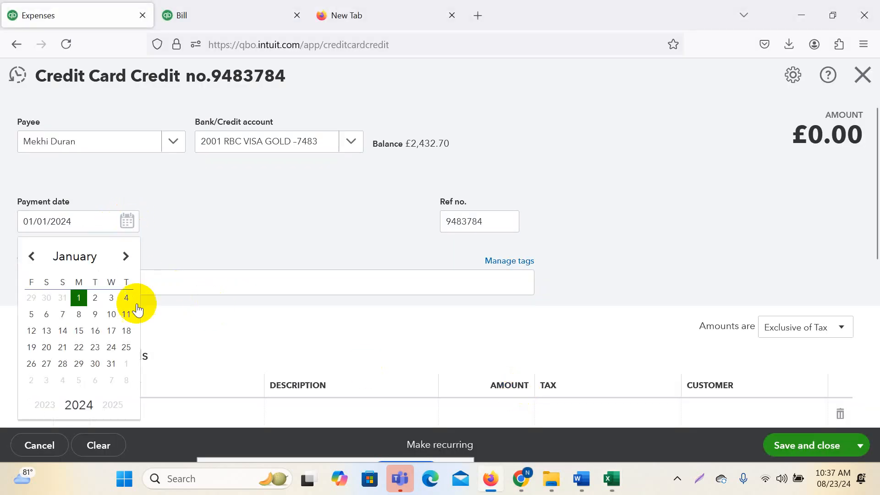
{"action": "left_click", "coordinate": [31, 314]}
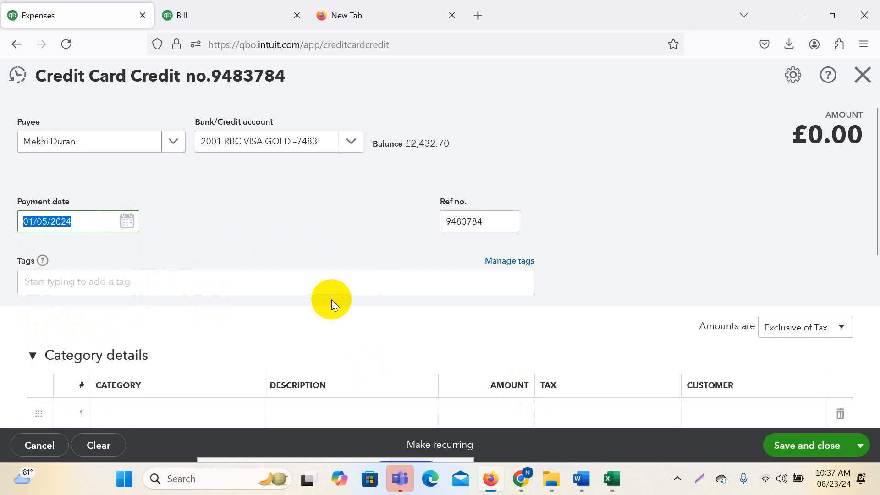
- Check the refunded product on the Excel sheet and add an Autoclave Sterilizers item line with quantity 2 to the credit
{"action": "scroll", "coordinate": [331, 299], "scroll_direction": "down", "scroll_amount": 5}
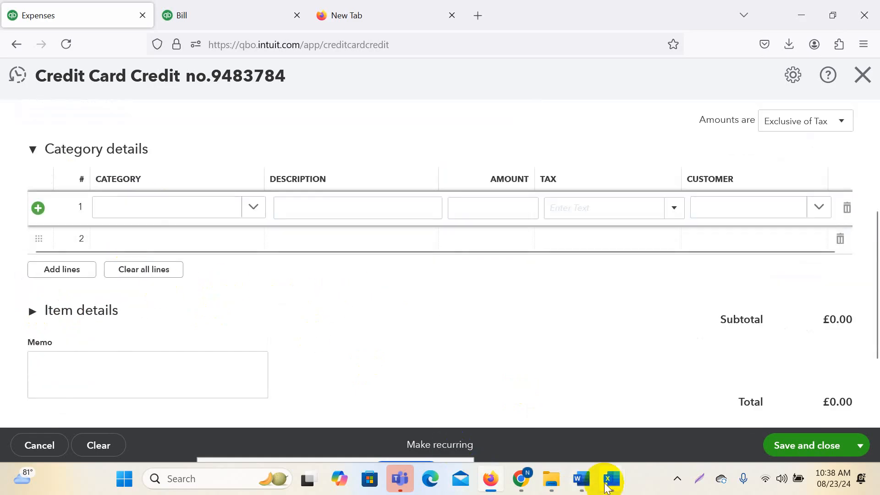
{"action": "left_click", "coordinate": [613, 480]}
{"action": "left_click", "coordinate": [806, 403]}
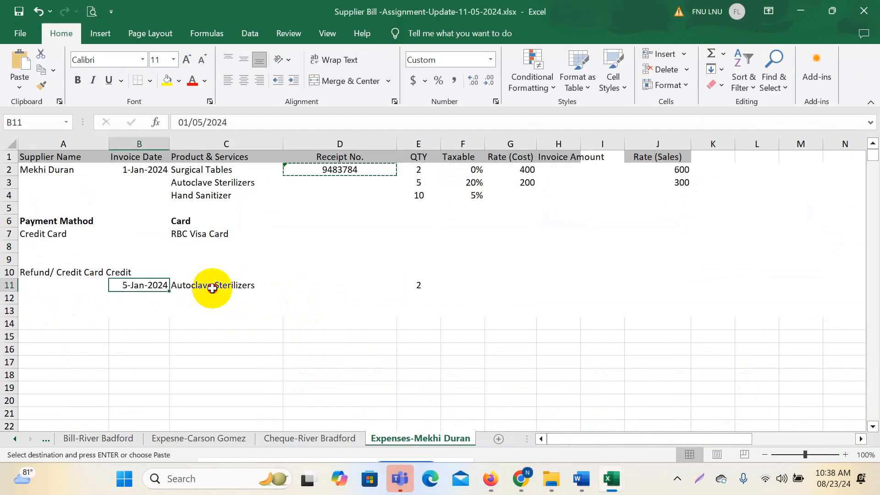
{"action": "mouse_move", "coordinate": [490, 480]}
{"action": "left_click", "coordinate": [485, 433]}
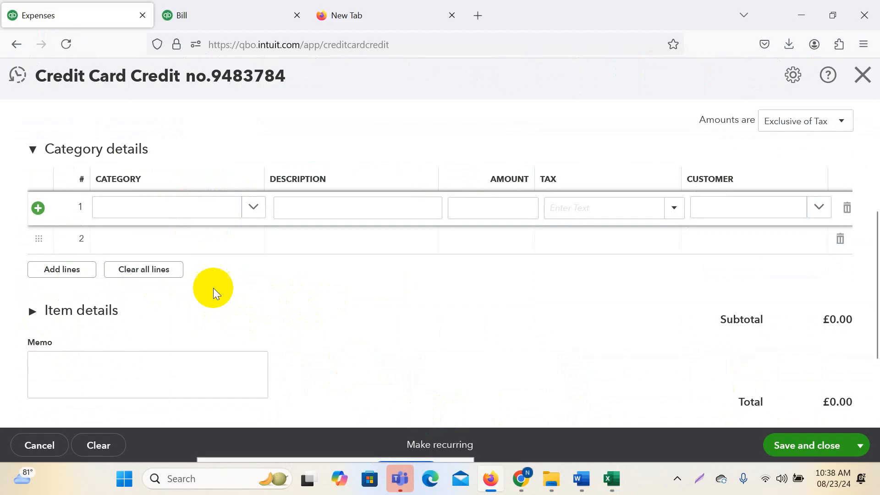
{"action": "left_click", "coordinate": [133, 319]}
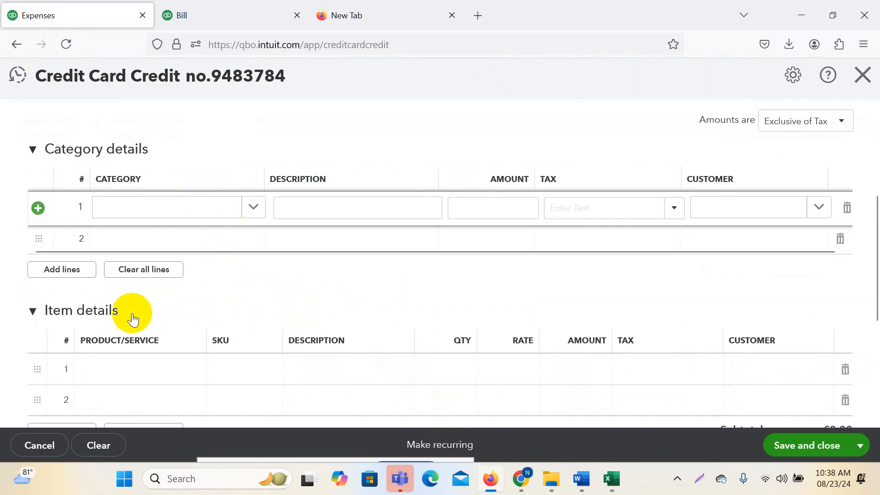
{"action": "left_click", "coordinate": [133, 368]}
{"action": "type", "text": "A"}
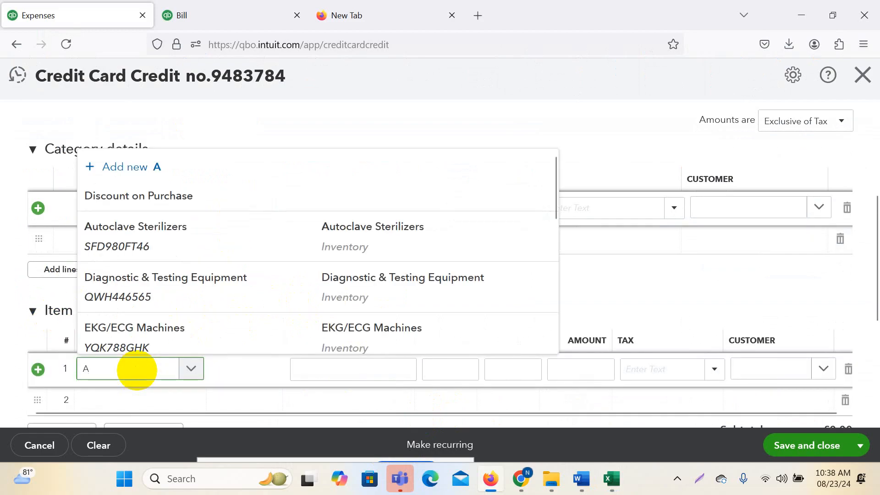
{"action": "type", "text": "ut"}
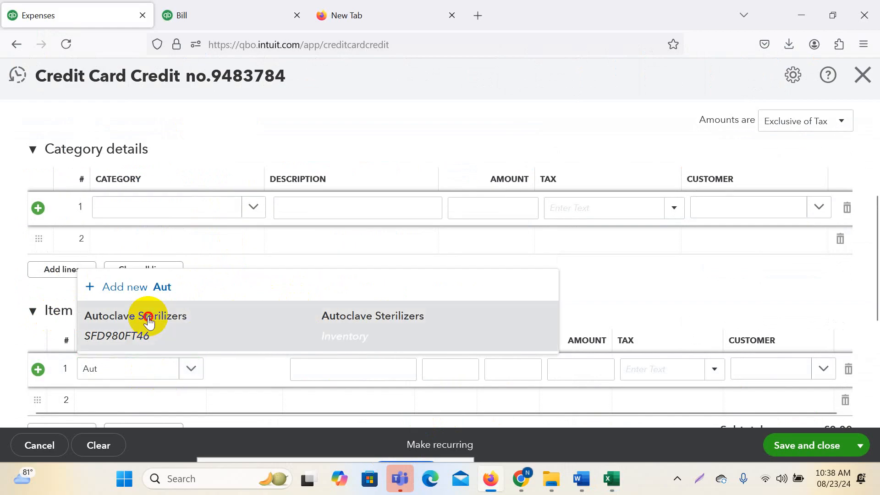
{"action": "left_click", "coordinate": [149, 322]}
{"action": "left_click", "coordinate": [466, 367]}
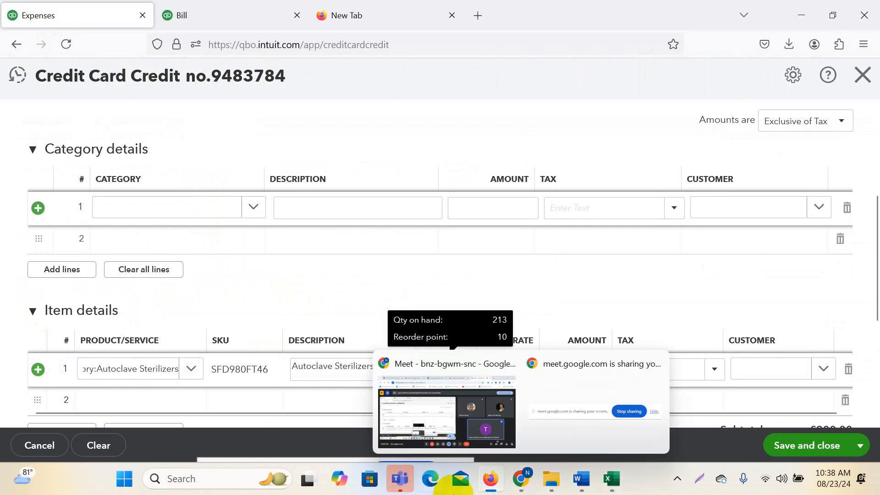
{"action": "left_click", "coordinate": [692, 302]}
- Look up the Autoclave Sterilizers tax rate on the Excel sheet and set the item line's tax to Standard Rate-20%
{"action": "mouse_move", "coordinate": [616, 489]}
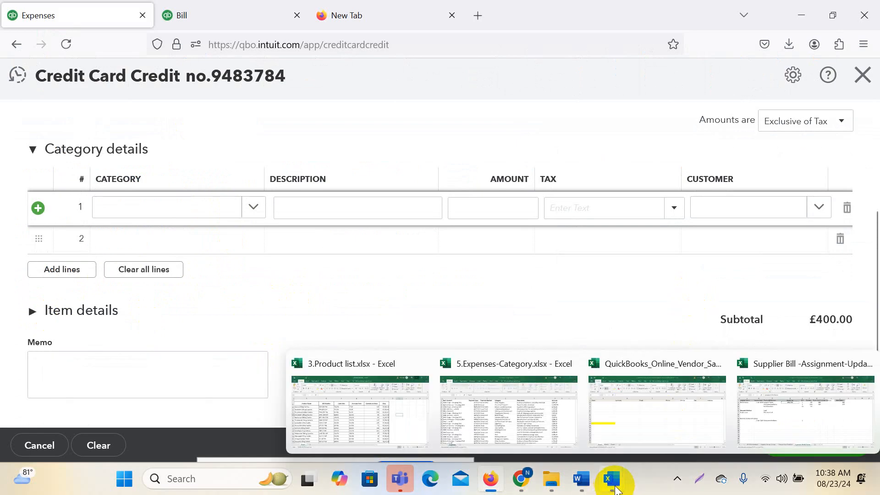
{"action": "left_click", "coordinate": [775, 415]}
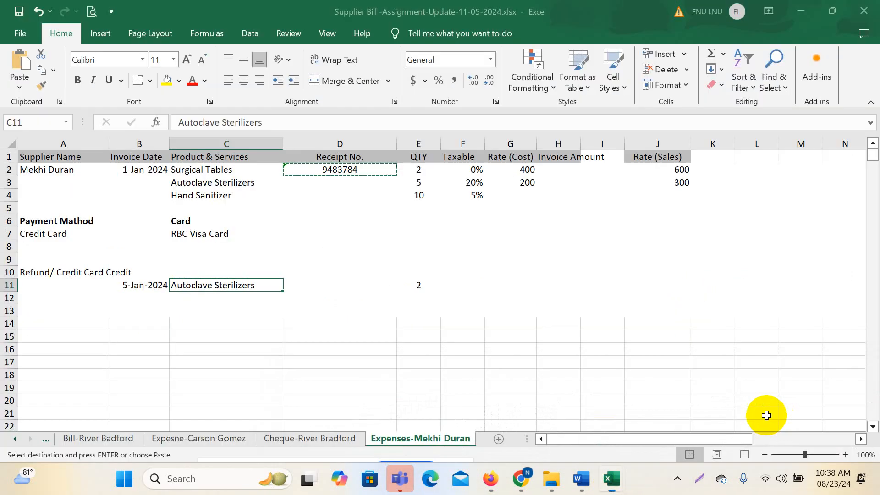
{"action": "left_click", "coordinate": [480, 198]}
{"action": "left_click", "coordinate": [474, 182]}
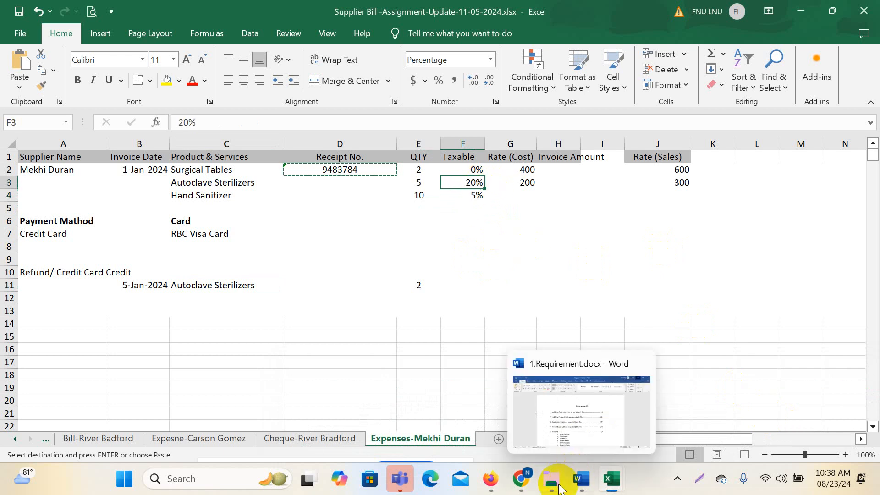
{"action": "mouse_move", "coordinate": [489, 479]}
{"action": "left_click", "coordinate": [515, 405]}
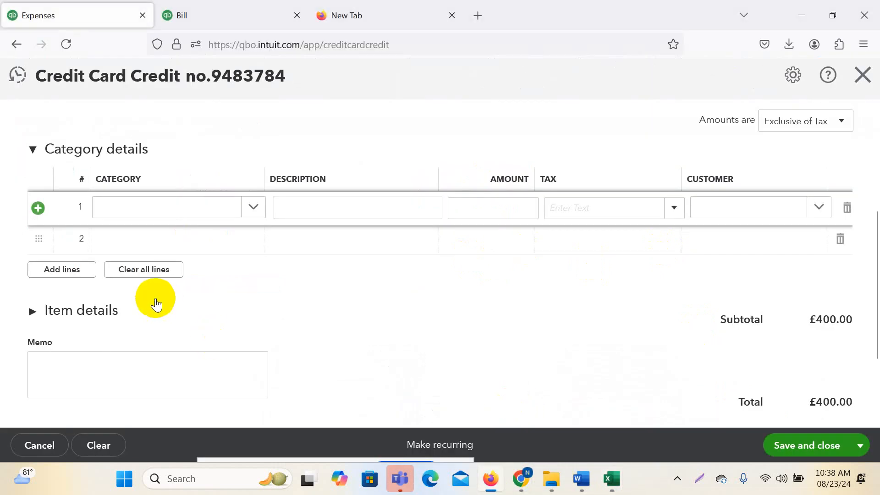
{"action": "left_click", "coordinate": [93, 303]}
{"action": "scroll", "coordinate": [353, 320], "scroll_direction": "down", "scroll_amount": 2}
{"action": "left_click", "coordinate": [662, 300]}
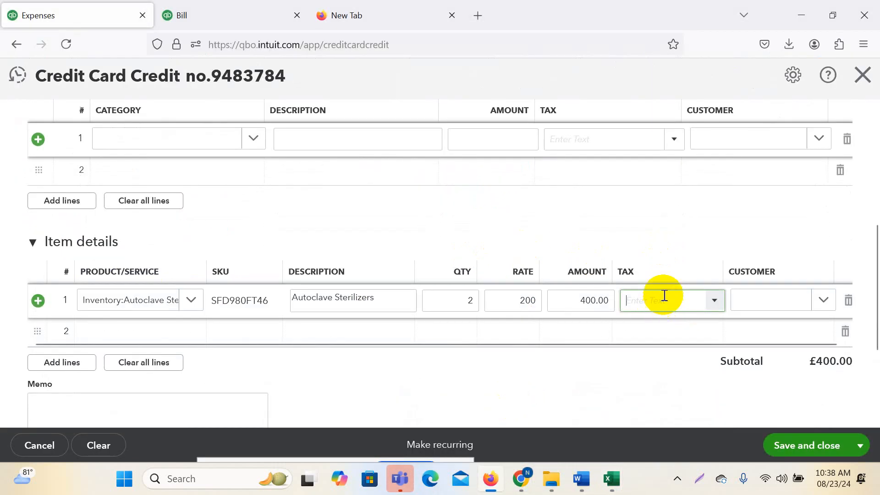
{"action": "type", "text": "20"}
{"action": "left_click", "coordinate": [707, 325]}
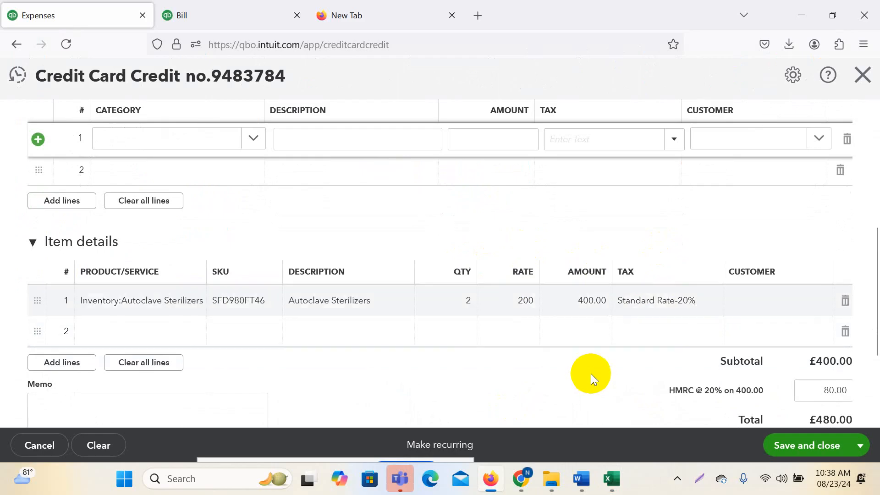
- Review the credit card credit from its header down to the tax totals, and save and close it
{"action": "scroll", "coordinate": [588, 368], "scroll_direction": "down", "scroll_amount": 3}
{"action": "scroll", "coordinate": [587, 368], "scroll_direction": "up", "scroll_amount": 1}
{"action": "scroll", "coordinate": [588, 367], "scroll_direction": "up", "scroll_amount": 10}
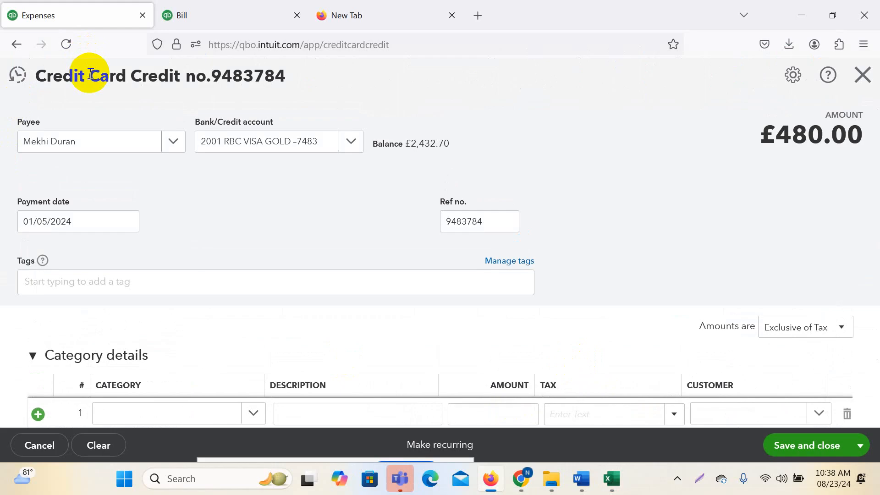
{"action": "scroll", "coordinate": [436, 362], "scroll_direction": "down", "scroll_amount": 4}
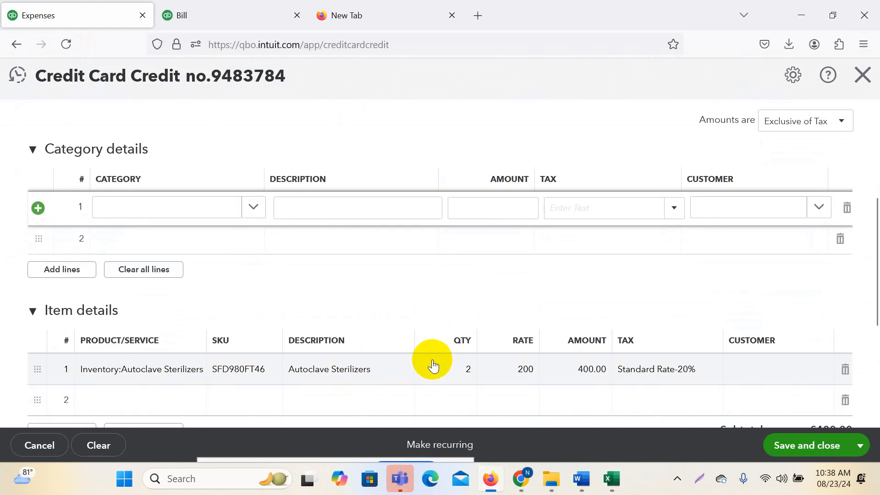
{"action": "scroll", "coordinate": [431, 362], "scroll_direction": "down", "scroll_amount": 3}
{"action": "scroll", "coordinate": [734, 390], "scroll_direction": "up", "scroll_amount": 3}
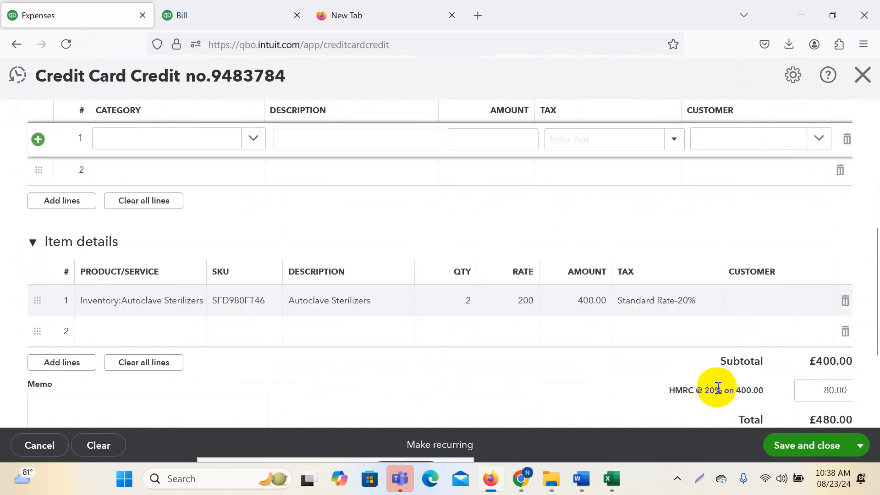
{"action": "scroll", "coordinate": [615, 341], "scroll_direction": "down", "scroll_amount": 5}
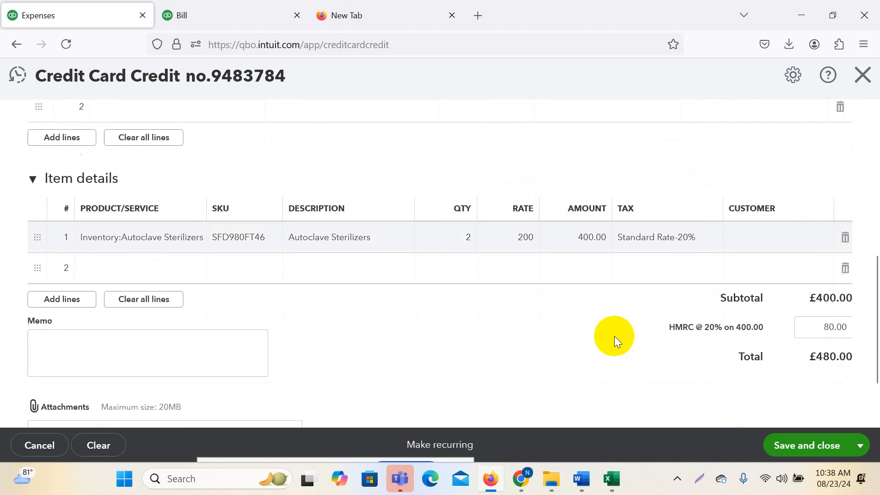
{"action": "left_click", "coordinate": [827, 450]}
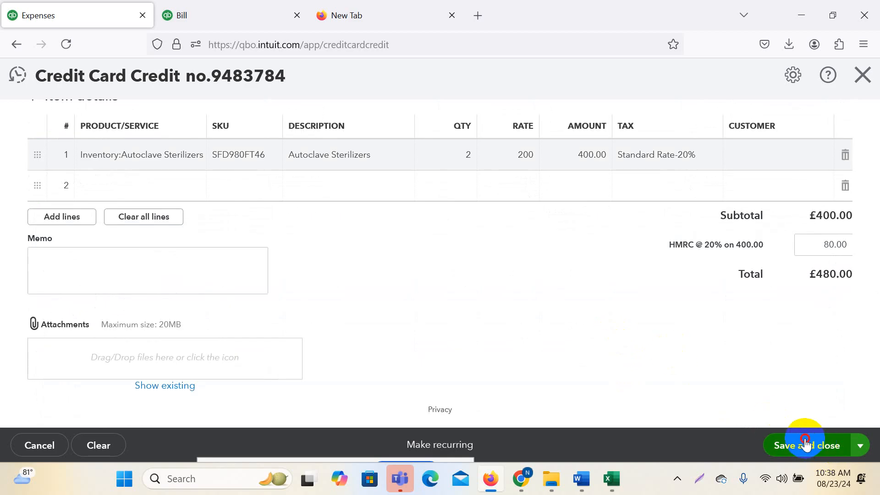
{"action": "scroll", "coordinate": [491, 327], "scroll_direction": "up", "scroll_amount": 5}
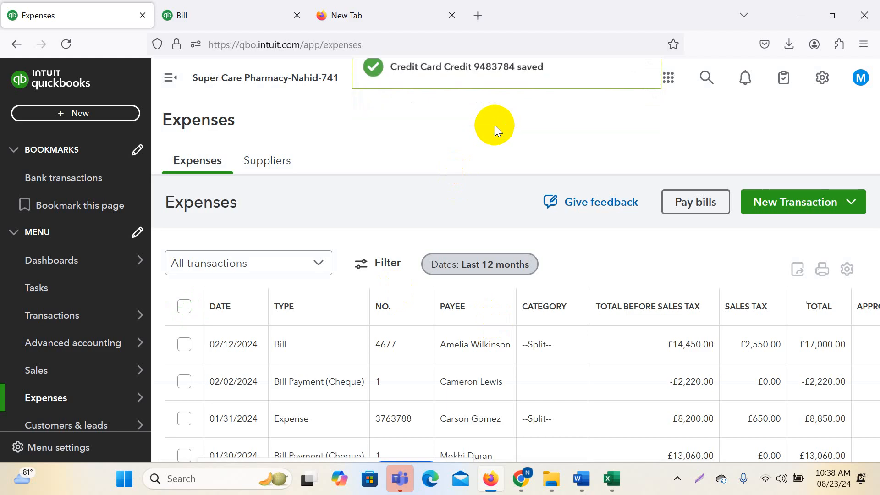
- Close the open supplier bill and bring up the chart of accounts
{"action": "left_click", "coordinate": [225, 14]}
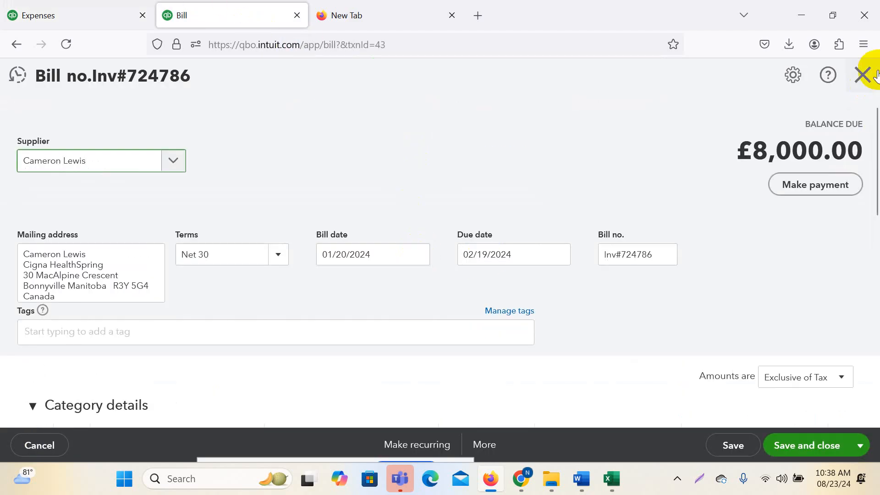
{"action": "left_click", "coordinate": [862, 75]}
{"action": "mouse_move", "coordinate": [60, 319]}
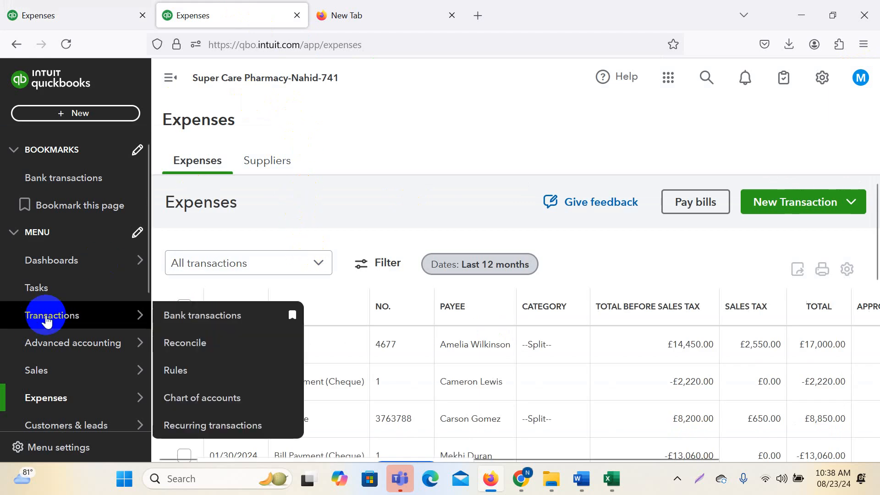
{"action": "left_click", "coordinate": [213, 424]}
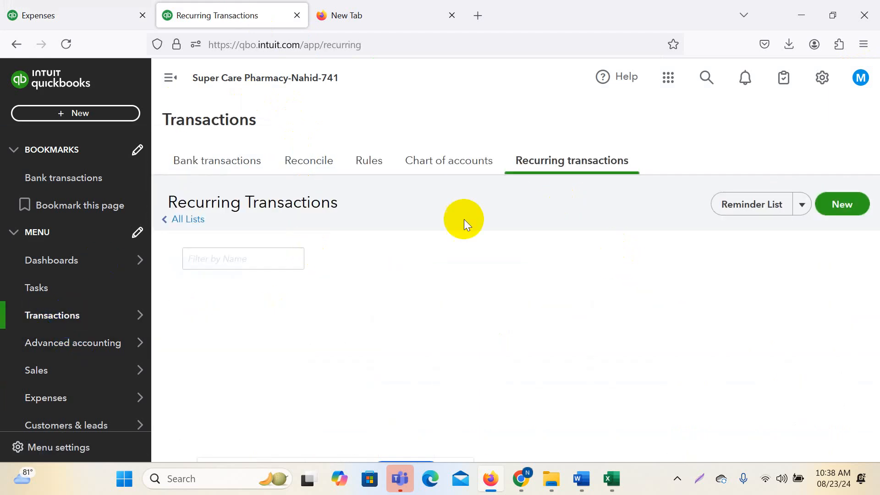
{"action": "left_click", "coordinate": [449, 161]}
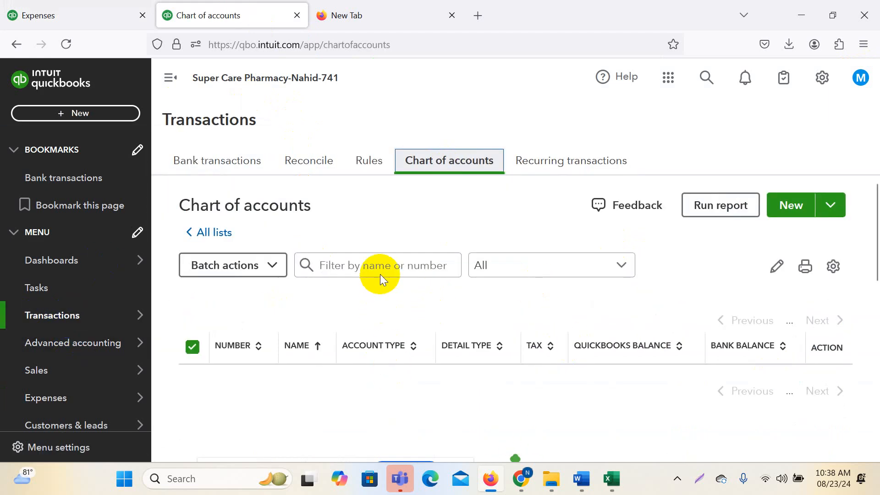
- Filter the chart of accounts by "RBC" and open the RBC VISA GOLD credit card's account history
{"action": "left_click", "coordinate": [386, 266]}
{"action": "type", "text": "R"}
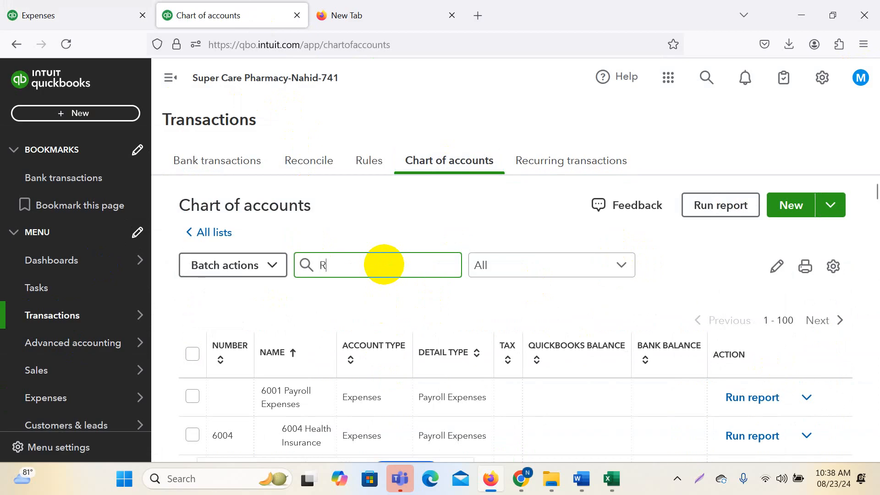
{"action": "type", "text": "BC"}
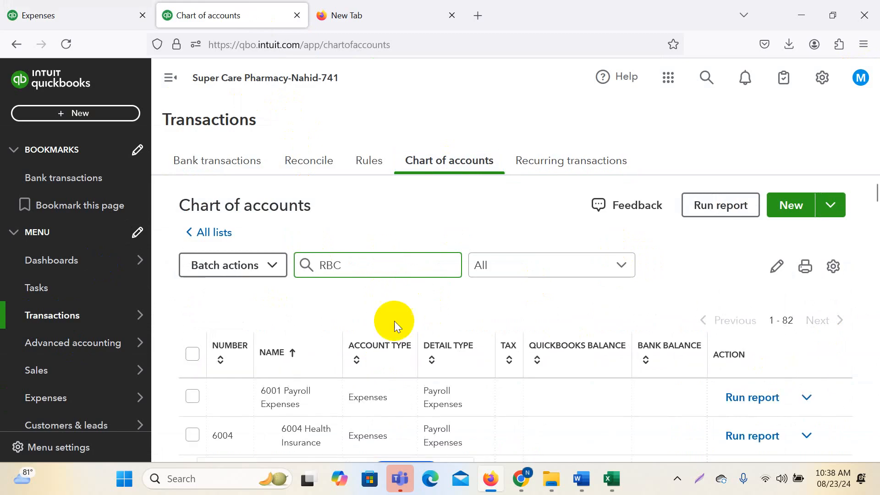
{"action": "left_click", "coordinate": [750, 406]}
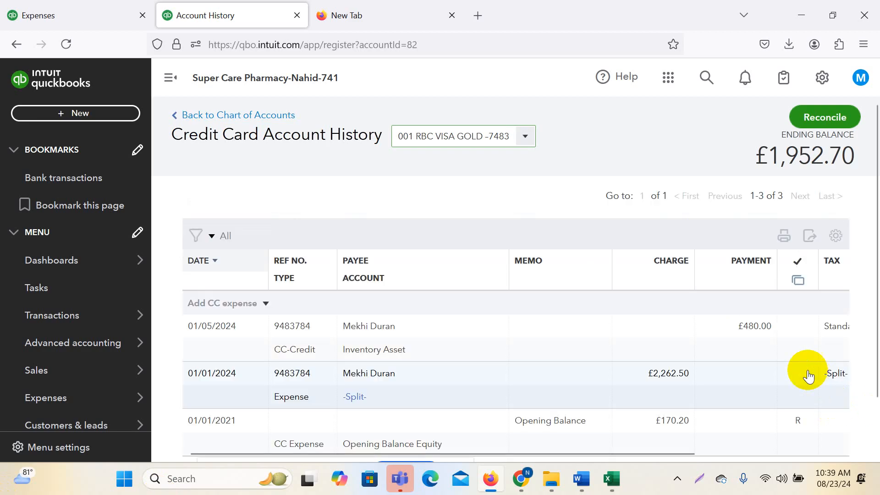
- Examine the credit card register's entries across to the tax and balance columns, and return to the chart of accounts
{"action": "scroll", "coordinate": [792, 363], "scroll_direction": "down", "scroll_amount": 2}
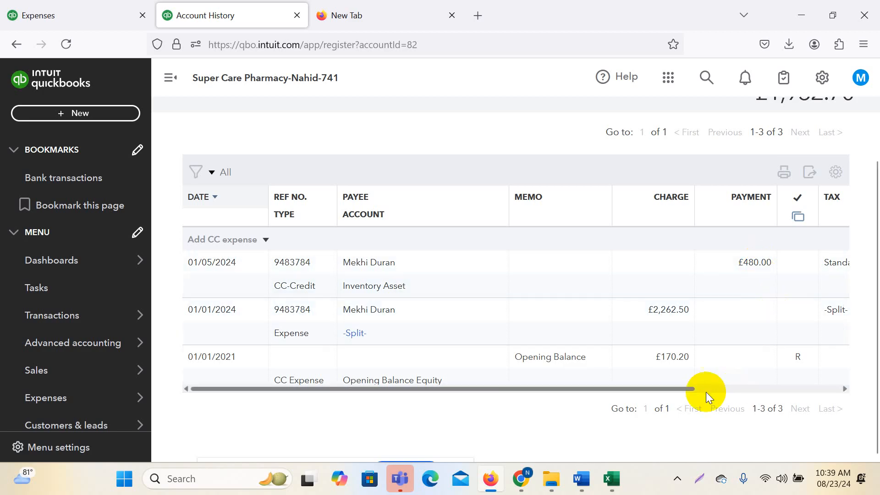
{"action": "left_click_drag", "start_coordinate": [686, 389], "coordinate": [854, 389]}
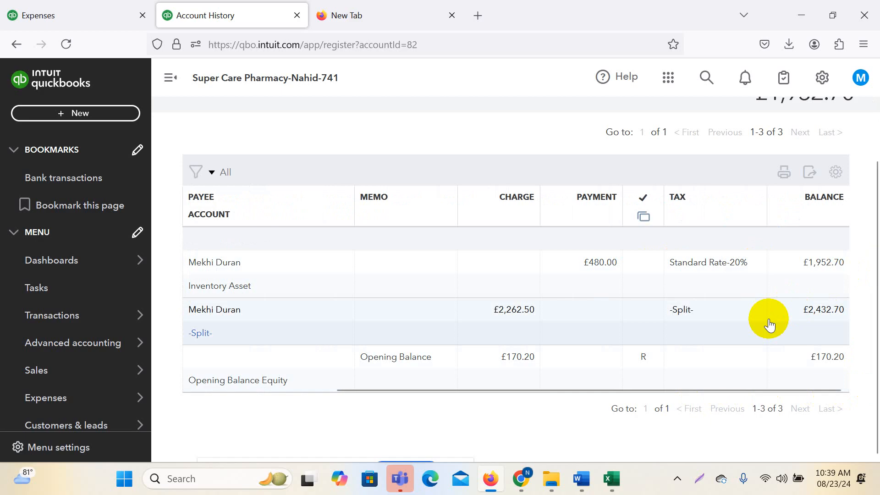
{"action": "scroll", "coordinate": [628, 422], "scroll_direction": "up", "scroll_amount": 2}
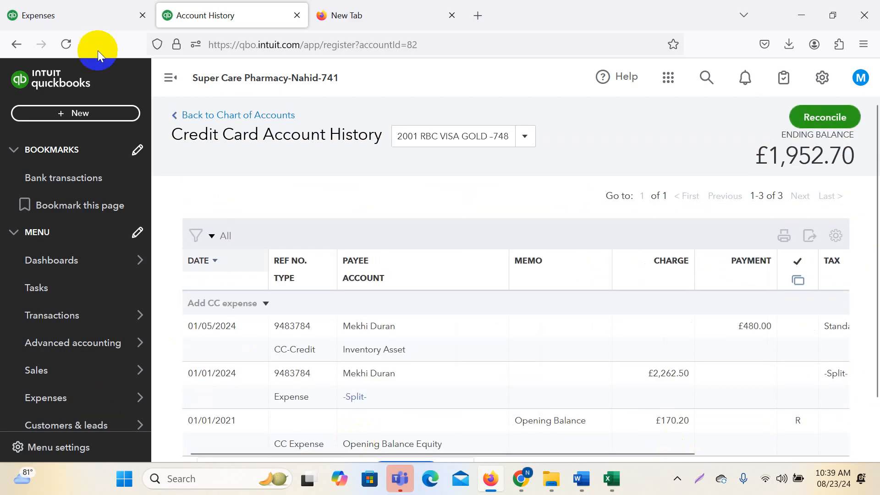
{"action": "left_click", "coordinate": [197, 115]}
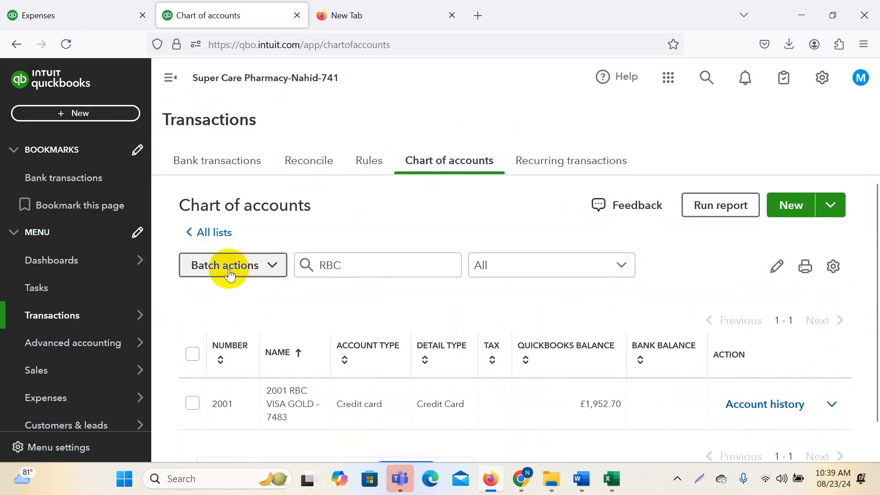
{"action": "scroll", "coordinate": [435, 381], "scroll_direction": "down", "scroll_amount": 1}
- Look through the expense transactions of the last 12 months and open the £8,850.00 expense dated 01/31/2024
{"action": "left_click", "coordinate": [25, 7]}
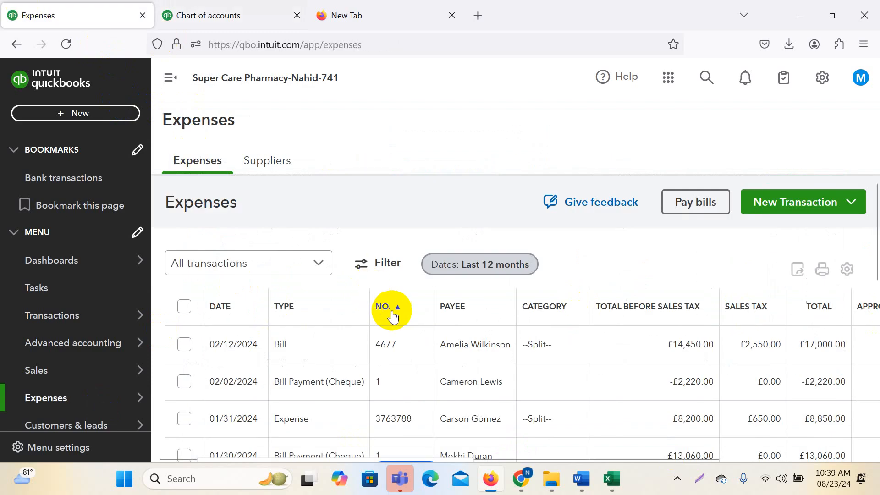
{"action": "scroll", "coordinate": [468, 367], "scroll_direction": "down", "scroll_amount": 5}
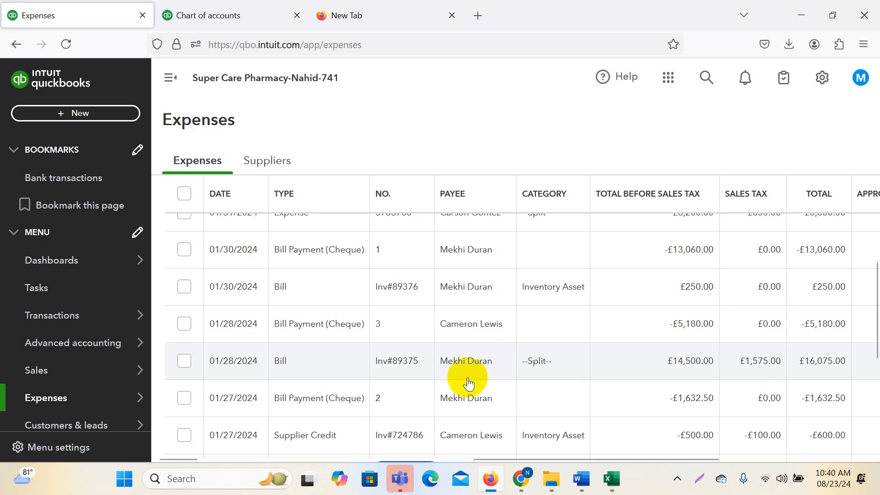
{"action": "scroll", "coordinate": [473, 381], "scroll_direction": "down", "scroll_amount": 3}
{"action": "scroll", "coordinate": [573, 323], "scroll_direction": "up", "scroll_amount": 7}
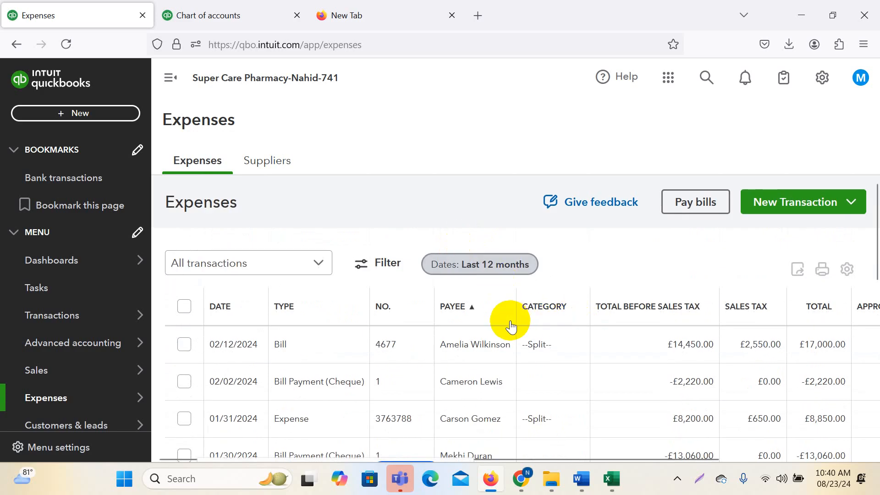
{"action": "scroll", "coordinate": [507, 321], "scroll_direction": "down", "scroll_amount": 2}
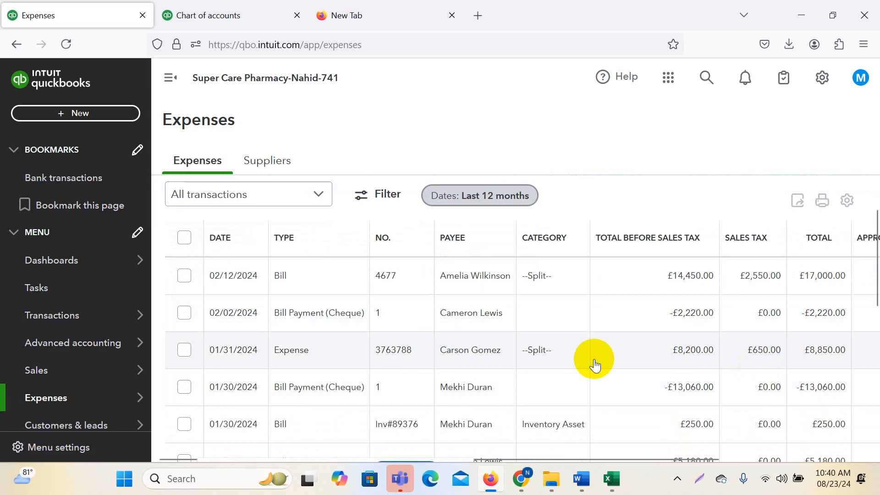
{"action": "left_click", "coordinate": [391, 351]}
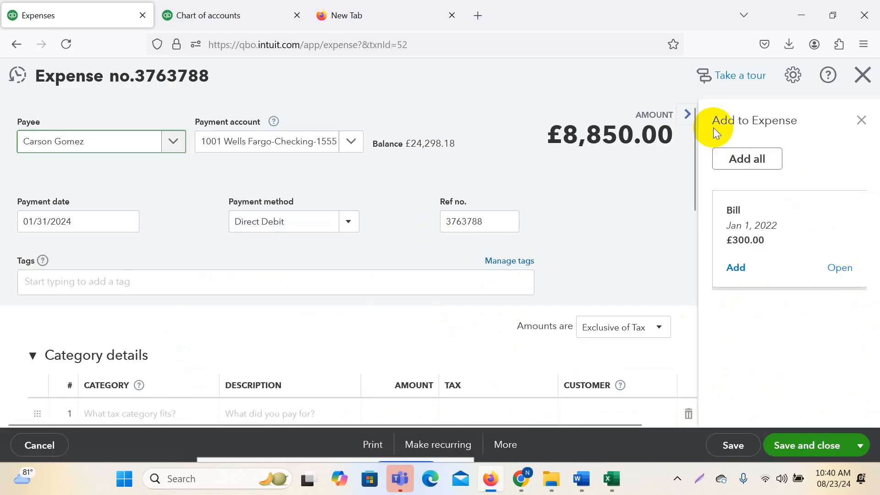
- Collapse the suggested bills beside the expense and review its payment account, header fields, item lines and tax totals
{"action": "left_click", "coordinate": [688, 114]}
{"action": "scroll", "coordinate": [532, 358], "scroll_direction": "down", "scroll_amount": 12}
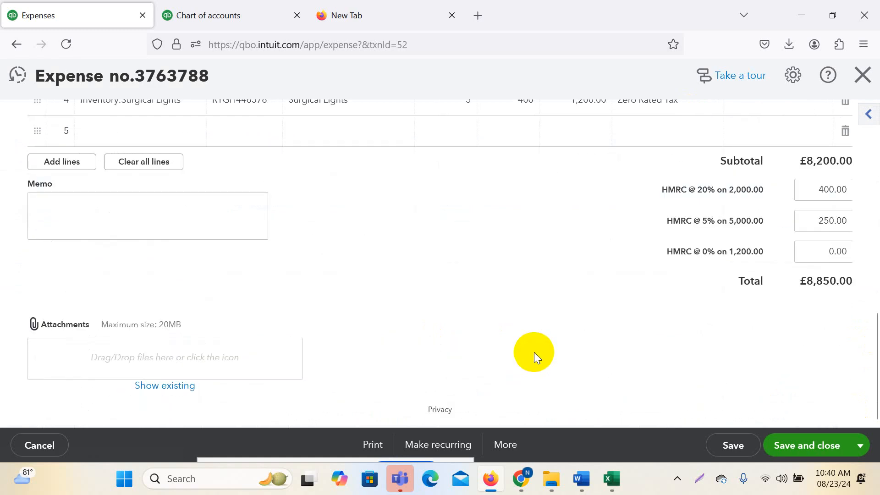
{"action": "scroll", "coordinate": [534, 352], "scroll_direction": "up", "scroll_amount": 12}
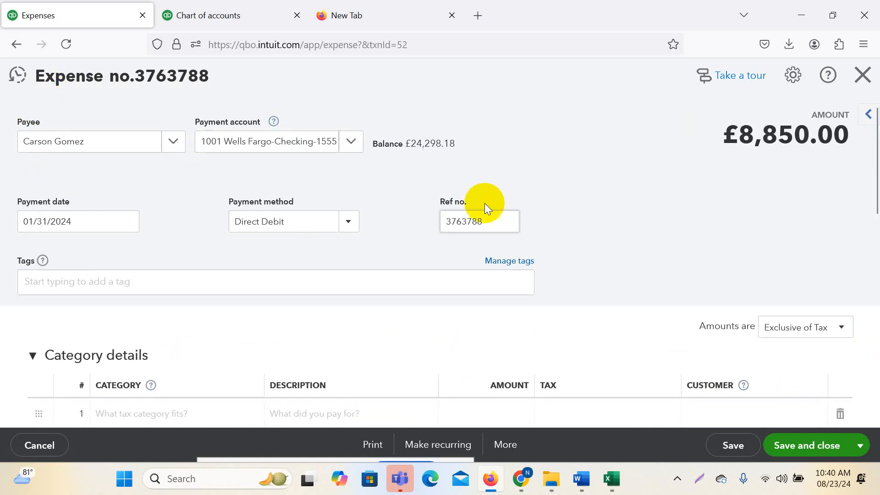
{"action": "scroll", "coordinate": [486, 206], "scroll_direction": "down", "scroll_amount": 3}
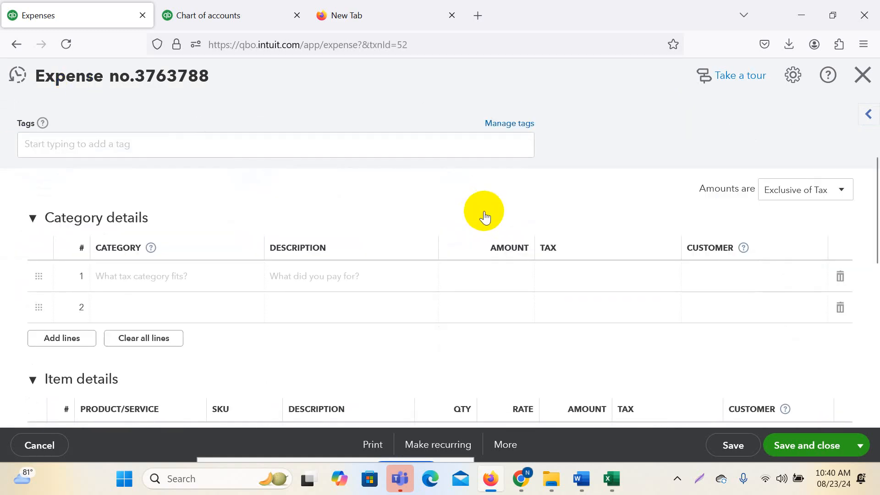
{"action": "scroll", "coordinate": [485, 215], "scroll_direction": "up", "scroll_amount": 3}
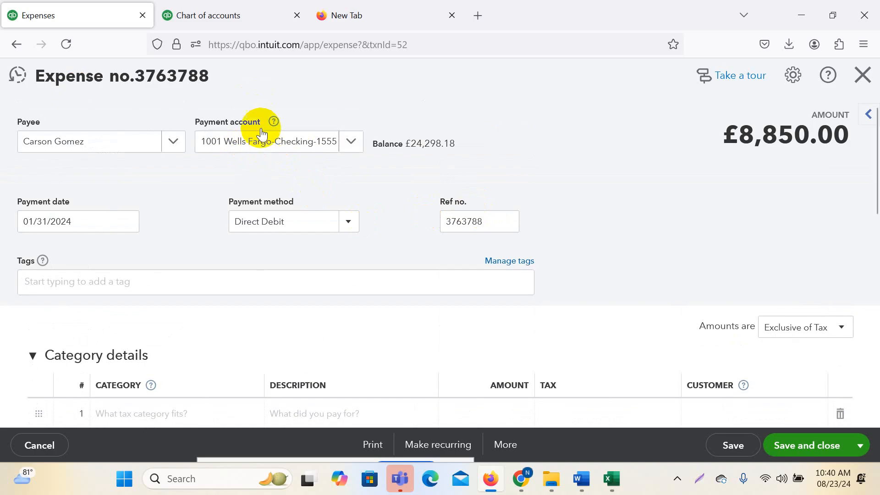
{"action": "scroll", "coordinate": [314, 330], "scroll_direction": "down", "scroll_amount": 7}
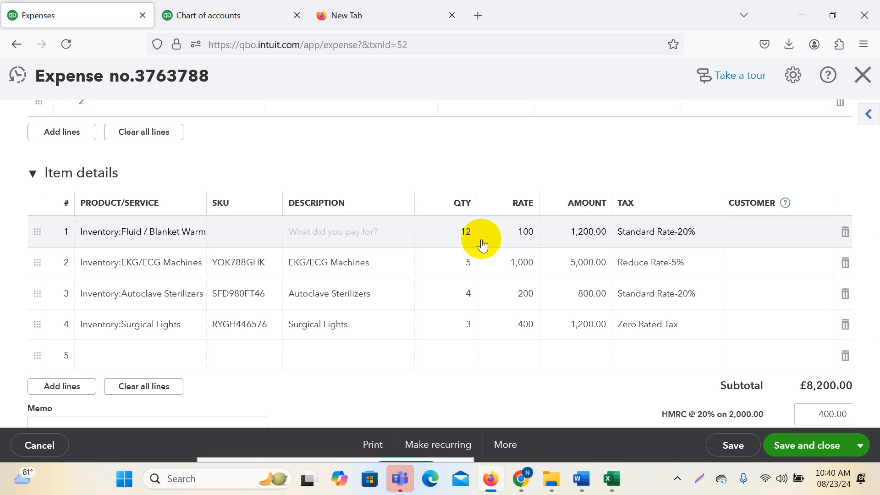
{"action": "scroll", "coordinate": [482, 247], "scroll_direction": "up", "scroll_amount": 2}
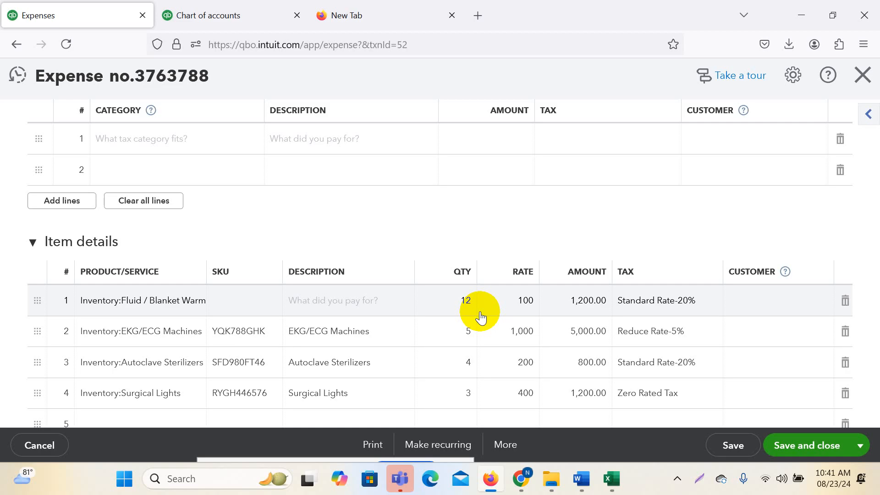
- Show the list of new transaction types beside the chart of accounts, capture it for annotation, and frame Expense with a red rectangle
{"action": "left_click", "coordinate": [197, 15]}
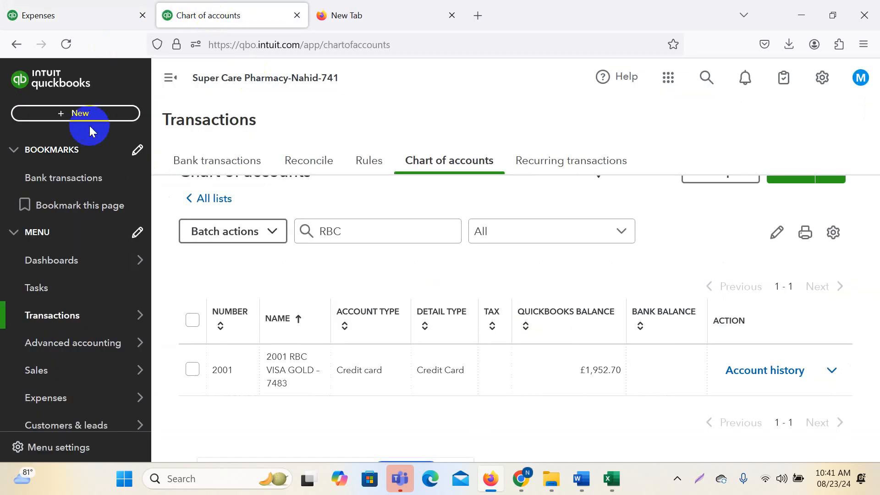
{"action": "left_click", "coordinate": [76, 113]}
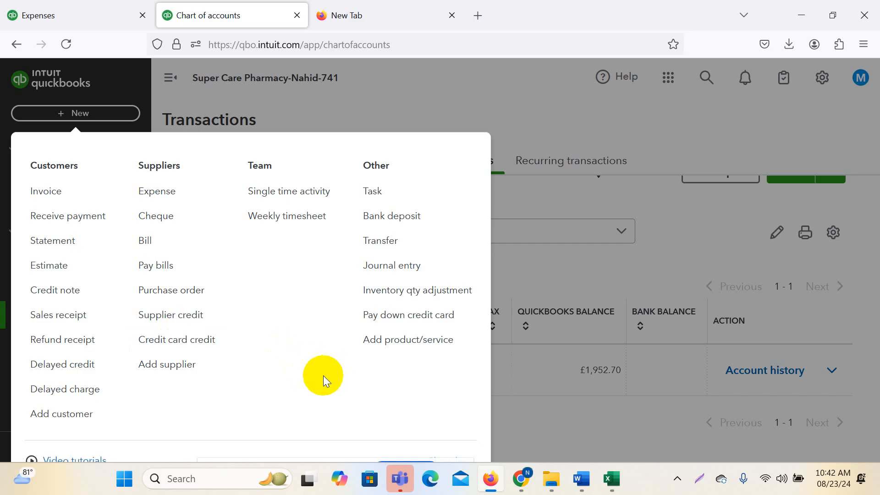
{"action": "key", "text": "super+shift+s"}
{"action": "mouse_move", "coordinate": [0, 0]}
{"action": "left_mouse_down"}
{"action": "mouse_move", "coordinate": [879, 428]}
{"action": "mouse_move", "coordinate": [879, 455]}
{"action": "left_mouse_up"}
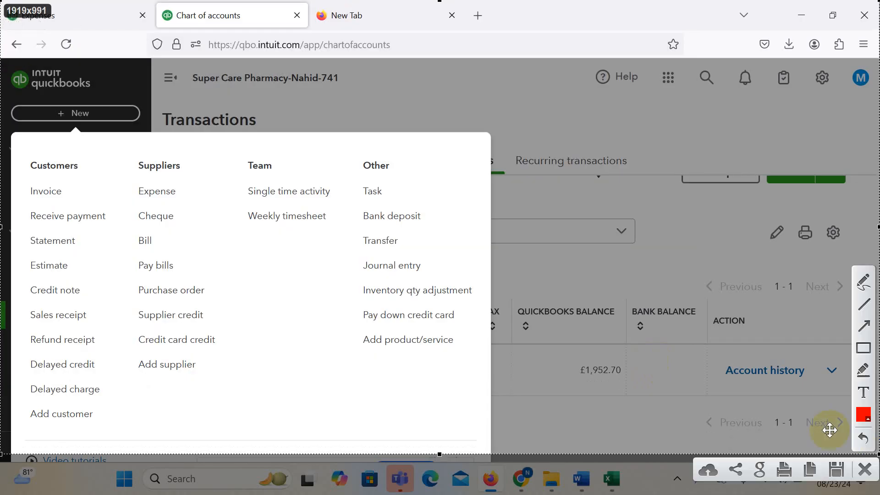
{"action": "left_click", "coordinate": [864, 349]}
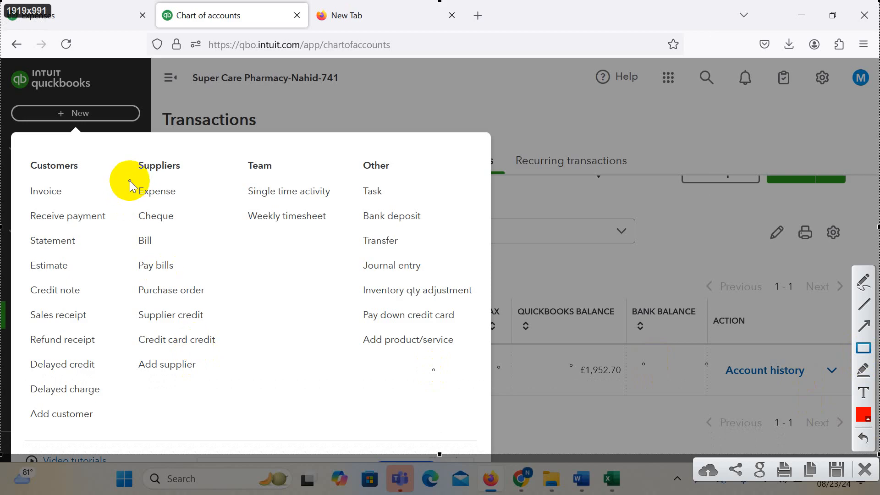
{"action": "left_click_drag", "start_coordinate": [129, 179], "coordinate": [184, 201]}
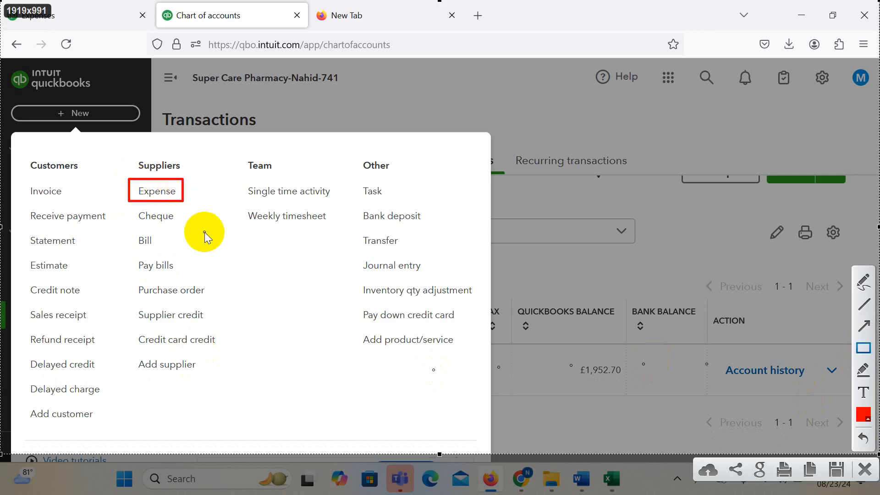
- Draw freehand arrows from Expense to Supplier credit and Bank deposit, mark them with circled 1 and 2, and close the annotated capture
{"action": "left_click", "coordinate": [864, 281]}
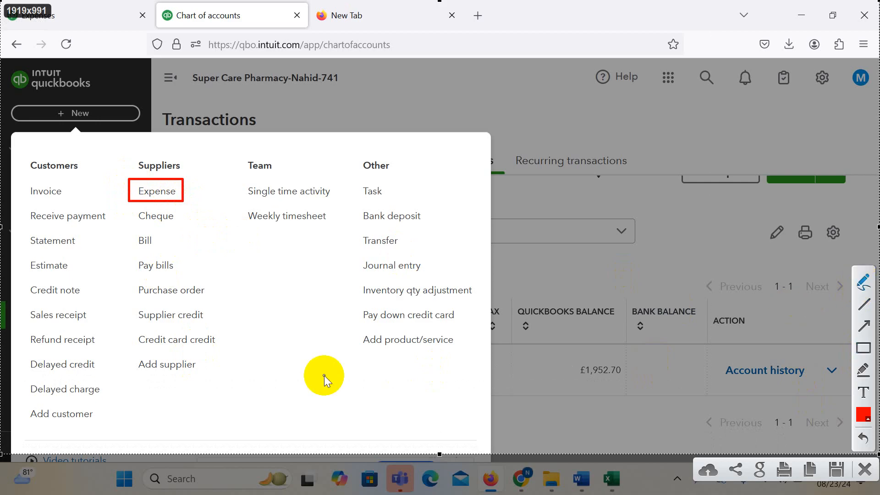
{"action": "mouse_move", "coordinate": [184, 193]}
{"action": "left_mouse_down"}
{"action": "mouse_move", "coordinate": [238, 263]}
{"action": "mouse_move", "coordinate": [233, 312]}
{"action": "mouse_move", "coordinate": [204, 318]}
{"action": "mouse_move", "coordinate": [224, 324]}
{"action": "left_mouse_up"}
{"action": "mouse_move", "coordinate": [122, 313]}
{"action": "left_mouse_down"}
{"action": "mouse_move", "coordinate": [122, 300]}
{"action": "mouse_move", "coordinate": [112, 312]}
{"action": "mouse_move", "coordinate": [124, 319]}
{"action": "mouse_move", "coordinate": [121, 296]}
{"action": "left_mouse_up"}
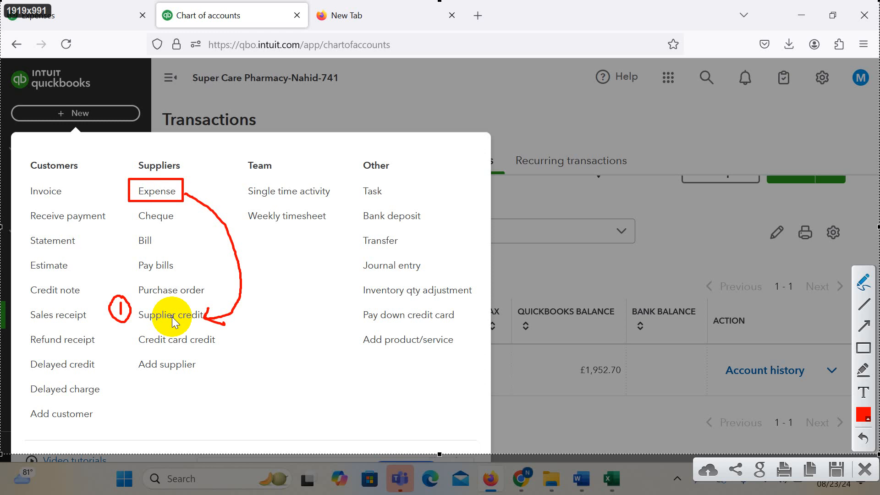
{"action": "left_click_drag", "start_coordinate": [207, 315], "coordinate": [198, 299]}
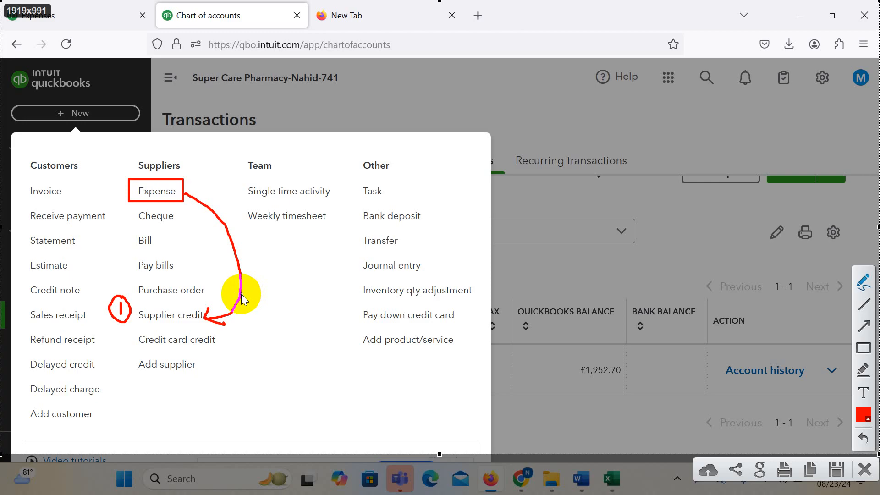
{"action": "mouse_move", "coordinate": [241, 292]}
{"action": "left_mouse_down"}
{"action": "mouse_move", "coordinate": [344, 228]}
{"action": "mouse_move", "coordinate": [349, 211]}
{"action": "mouse_move", "coordinate": [354, 227]}
{"action": "left_mouse_up"}
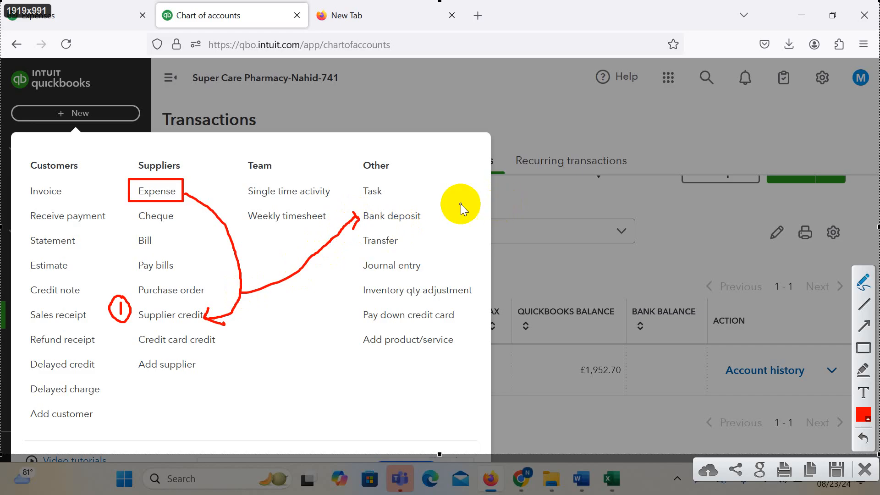
{"action": "mouse_move", "coordinate": [434, 202]}
{"action": "left_mouse_down"}
{"action": "mouse_move", "coordinate": [435, 210]}
{"action": "mouse_move", "coordinate": [447, 202]}
{"action": "mouse_move", "coordinate": [419, 184]}
{"action": "mouse_move", "coordinate": [433, 215]}
{"action": "mouse_move", "coordinate": [470, 196]}
{"action": "mouse_move", "coordinate": [435, 176]}
{"action": "left_mouse_up"}
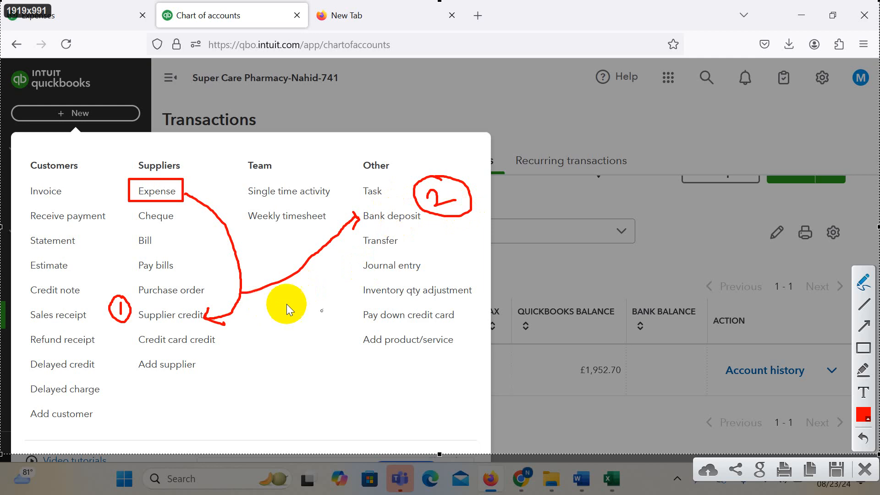
{"action": "left_click", "coordinate": [865, 469]}
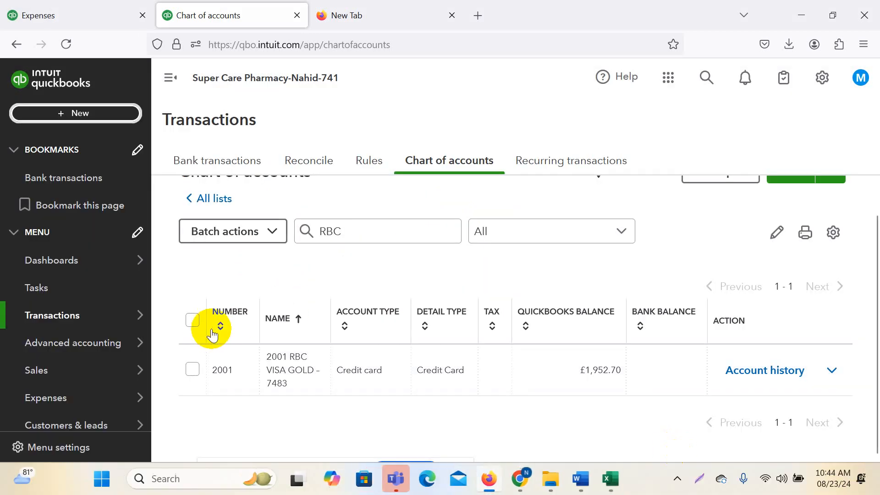
- Create a new supplier credit and set its supplier to the payee of the £8,850.00 expense
{"action": "left_click", "coordinate": [91, 114]}
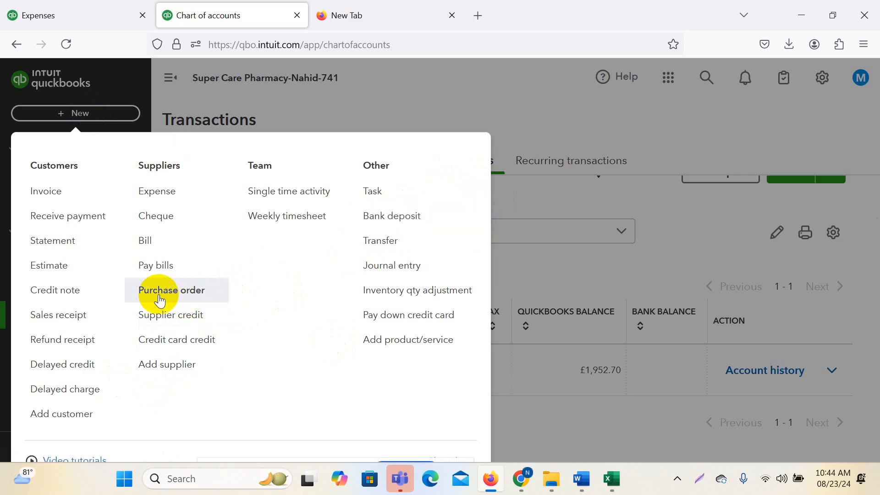
{"action": "left_click", "coordinate": [157, 319]}
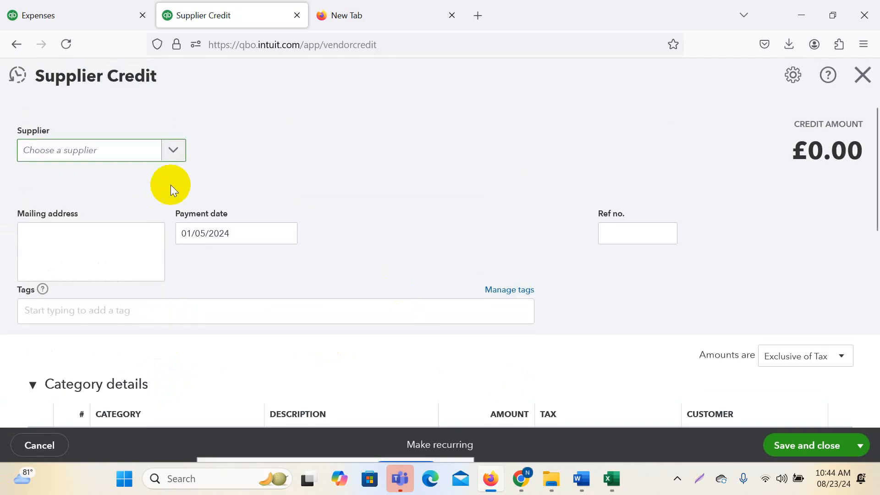
{"action": "left_click", "coordinate": [74, 13]}
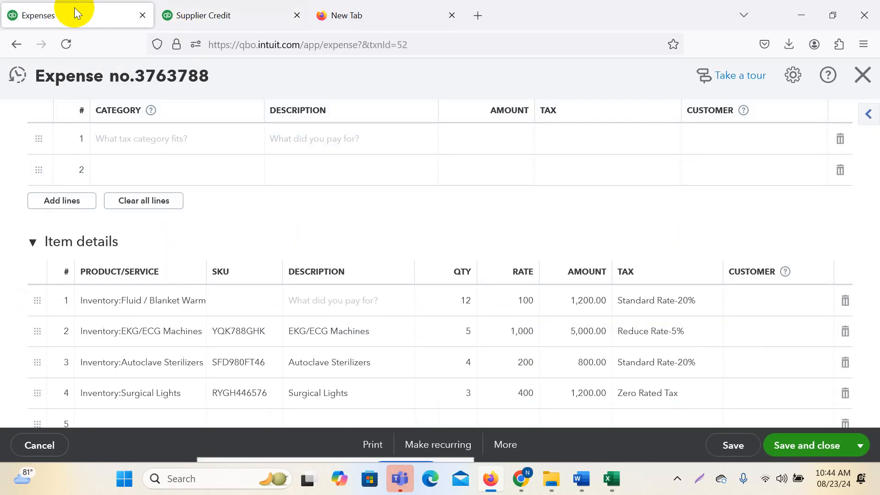
{"action": "scroll", "coordinate": [127, 198], "scroll_direction": "up", "scroll_amount": 1}
{"action": "scroll", "coordinate": [127, 198], "scroll_direction": "up", "scroll_amount": 5}
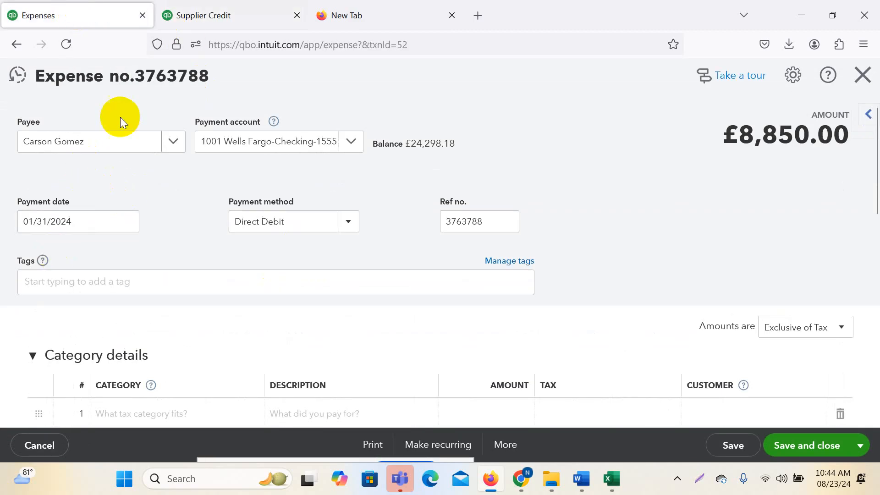
{"action": "left_click", "coordinate": [278, 20]}
{"action": "left_click", "coordinate": [92, 149]}
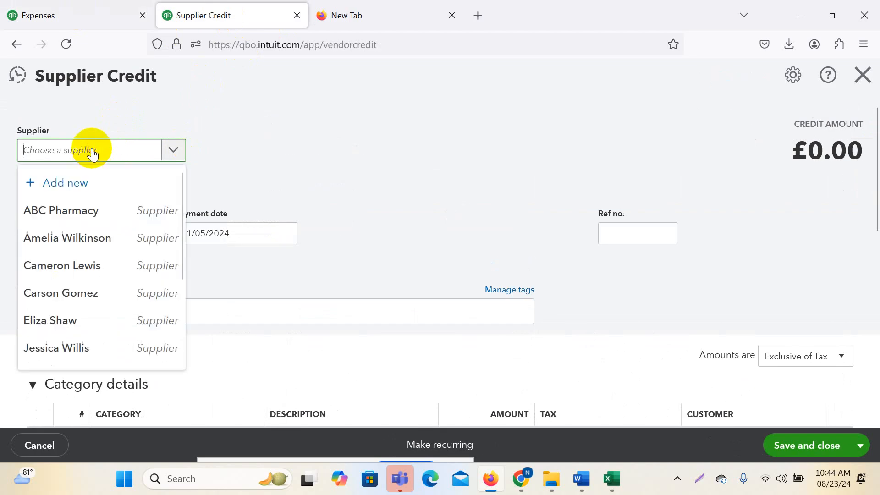
{"action": "left_click", "coordinate": [74, 293]}
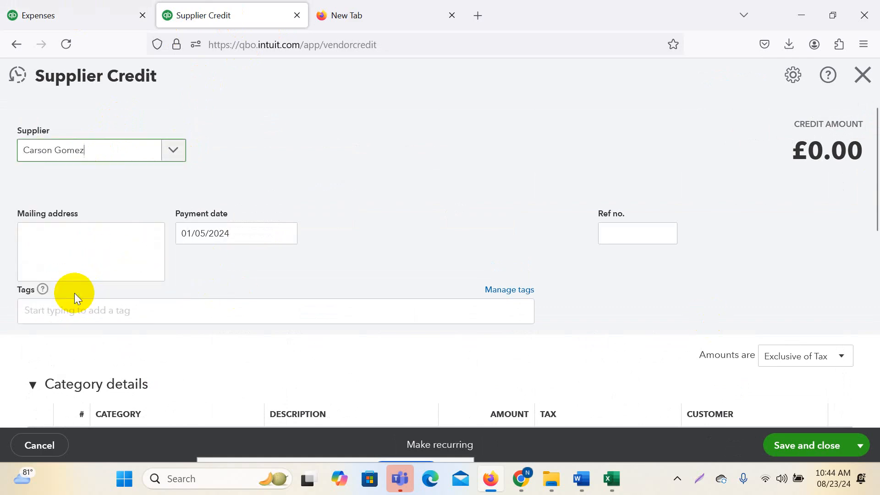
- Check the expense's payment date and set the supplier credit's payment date to 02/05/2024
{"action": "left_click", "coordinate": [108, 20]}
{"action": "left_click", "coordinate": [262, 24]}
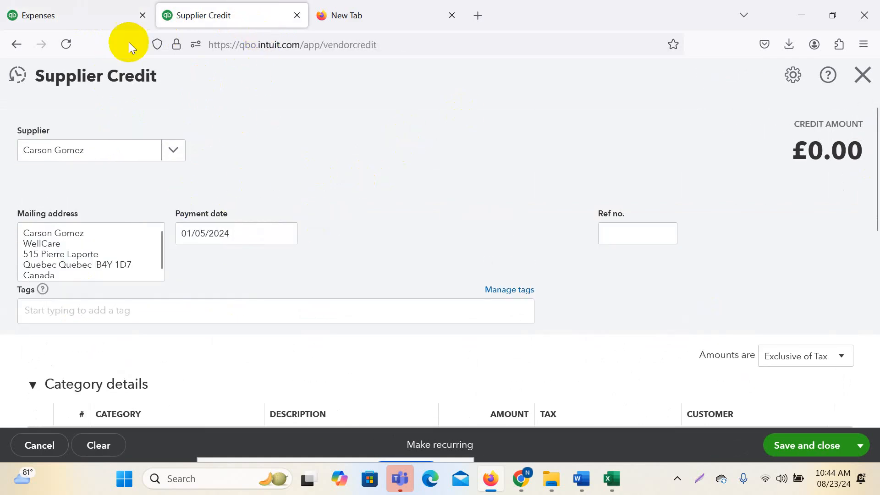
{"action": "left_click", "coordinate": [89, 12]}
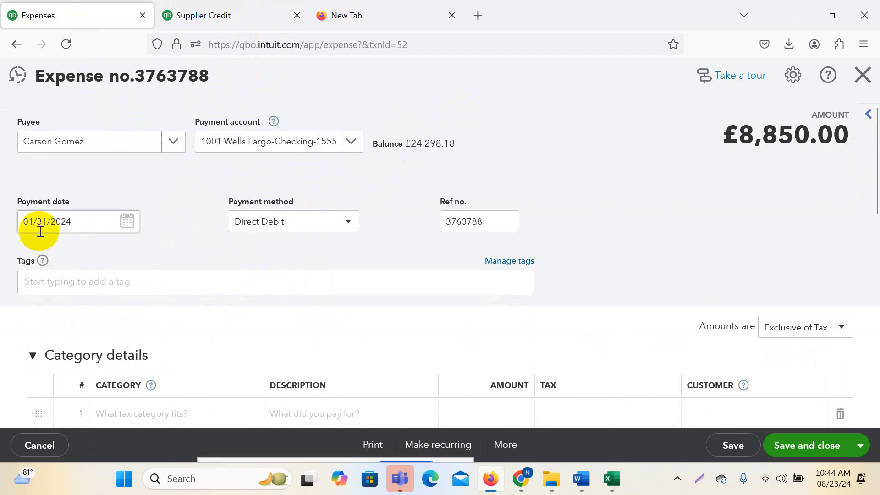
{"action": "left_click", "coordinate": [219, 16]}
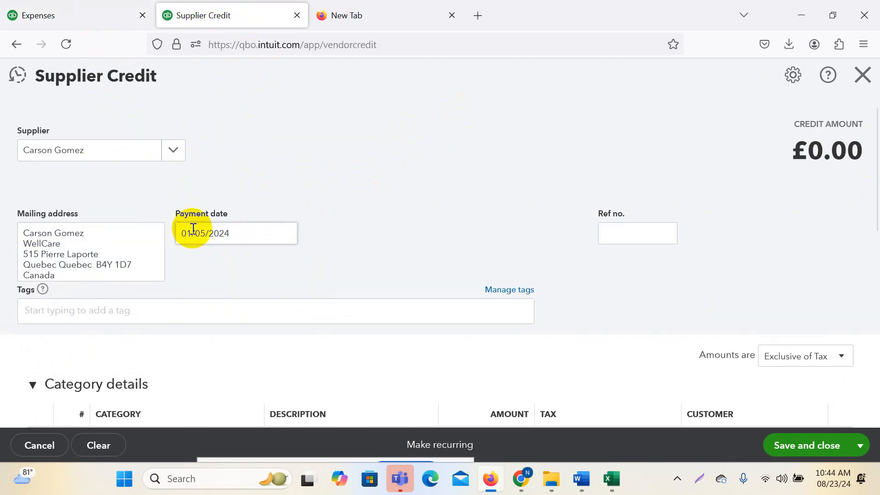
{"action": "left_click", "coordinate": [293, 230]}
{"action": "left_click", "coordinate": [284, 269]}
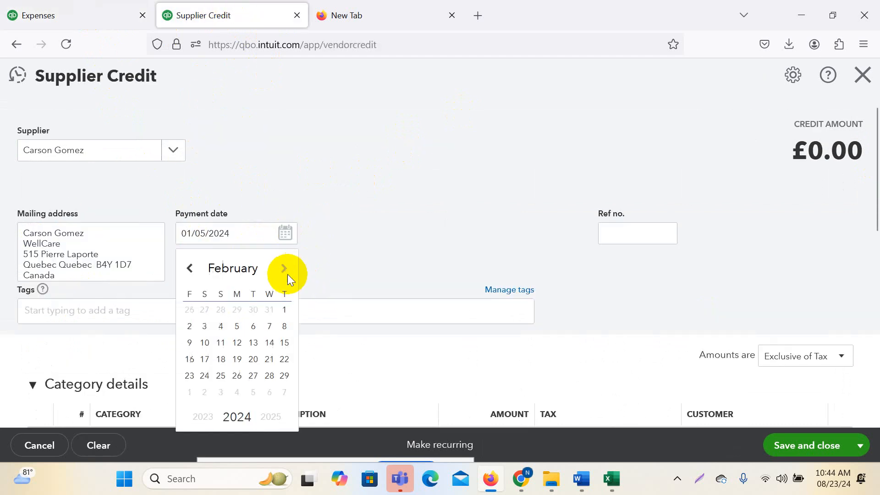
{"action": "left_click", "coordinate": [237, 326]}
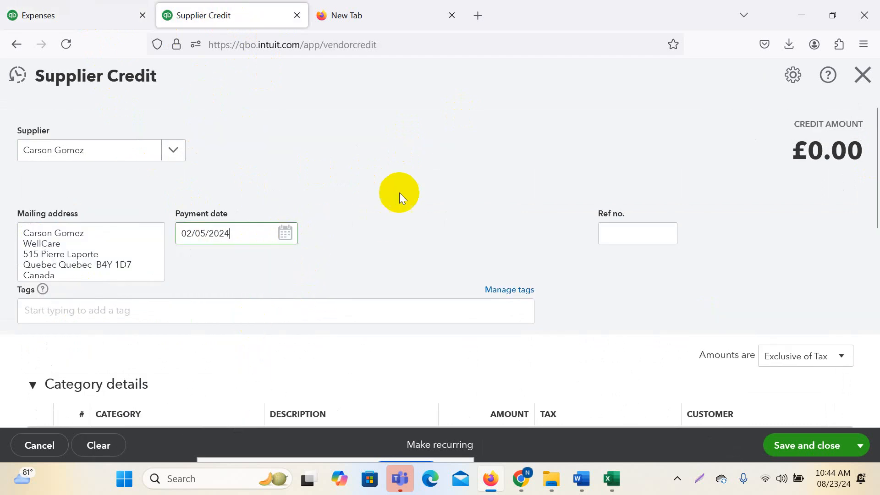
- Copy the expense's reference number into the supplier credit's reference number field
{"action": "left_click", "coordinate": [87, 13]}
{"action": "double_click", "coordinate": [465, 222]}
{"action": "key", "text": "ctrl+c"}
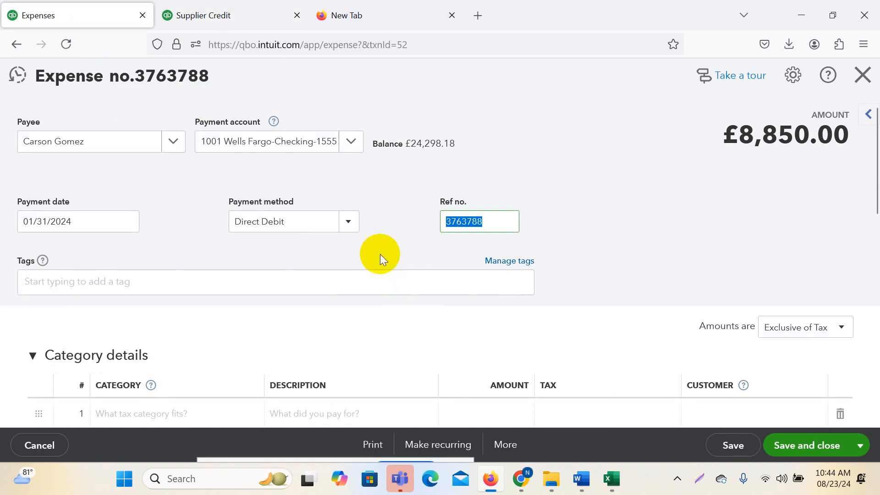
{"action": "left_click", "coordinate": [269, 12]}
{"action": "left_click", "coordinate": [633, 230]}
{"action": "key", "text": "ctrl+v"}
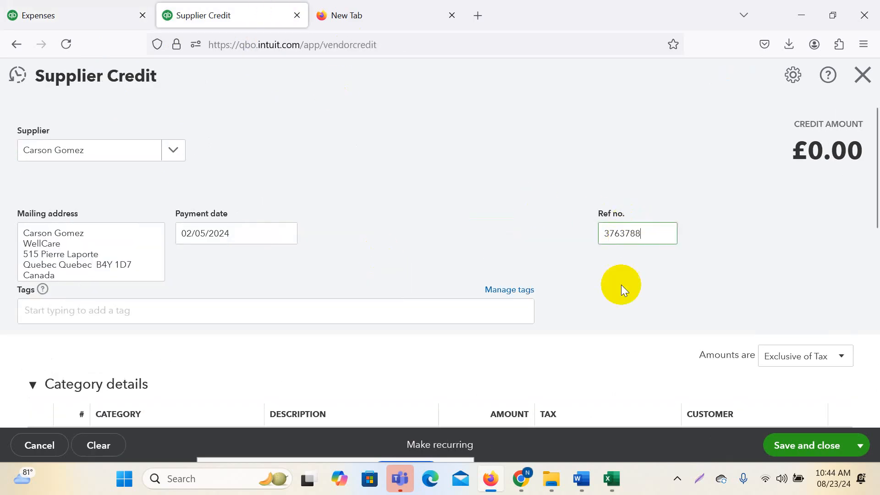
- Look up the expense's item lines and add Fluid / Blanket Warmers as the supplier credit's first item line
{"action": "scroll", "coordinate": [393, 274], "scroll_direction": "down", "scroll_amount": 4}
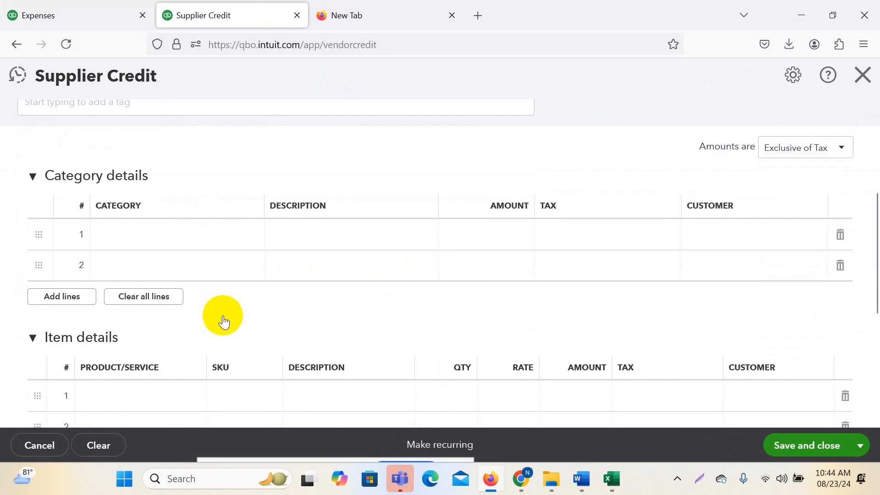
{"action": "scroll", "coordinate": [222, 314], "scroll_direction": "down", "scroll_amount": 4}
{"action": "left_click", "coordinate": [233, 192]}
{"action": "left_click", "coordinate": [55, 13]}
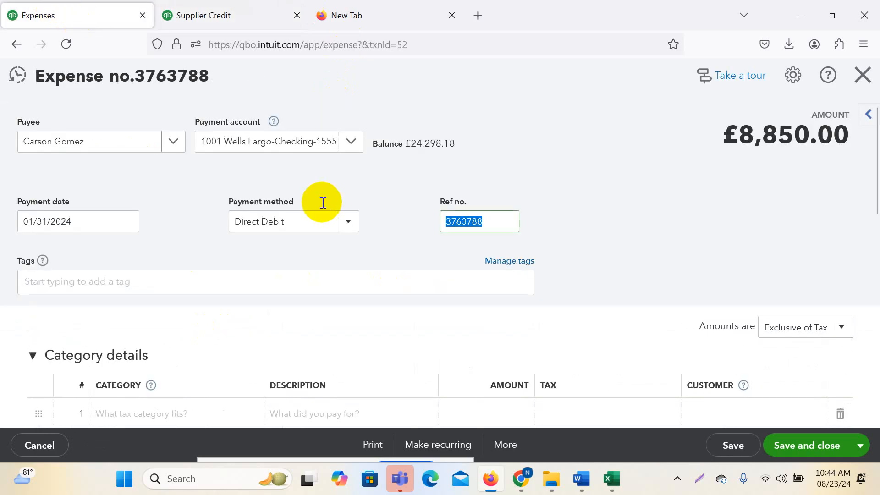
{"action": "scroll", "coordinate": [394, 341], "scroll_direction": "down", "scroll_amount": 5}
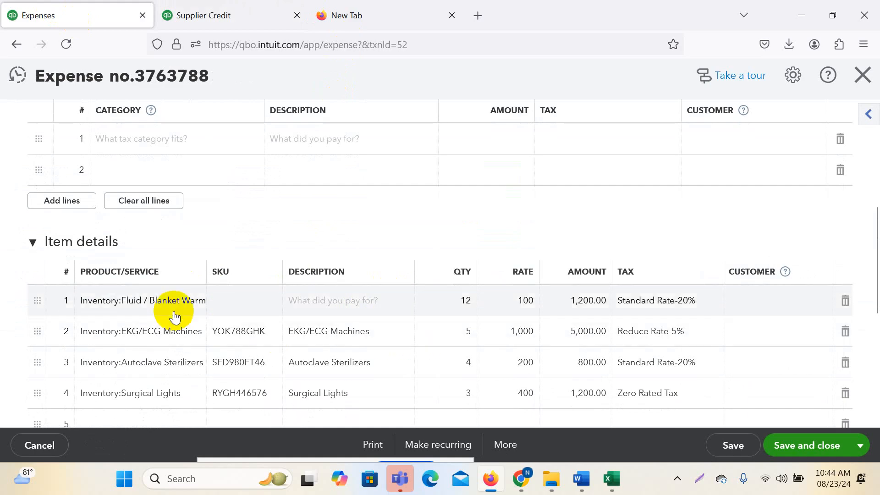
{"action": "left_click", "coordinate": [257, 16]}
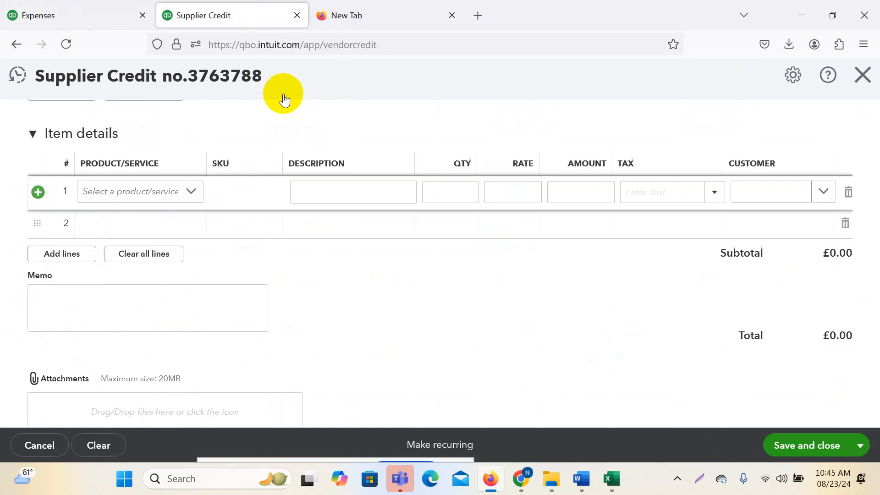
{"action": "left_click", "coordinate": [154, 198]}
{"action": "type", "text": "B"}
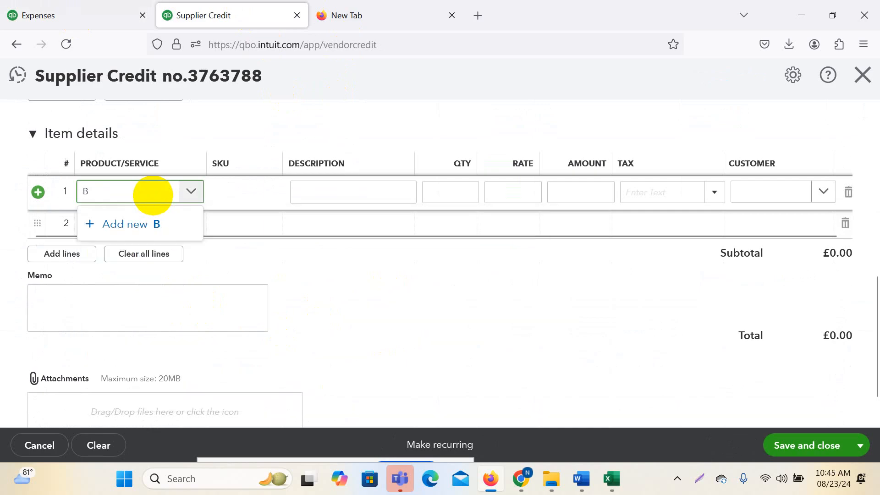
{"action": "type", "text": "la"}
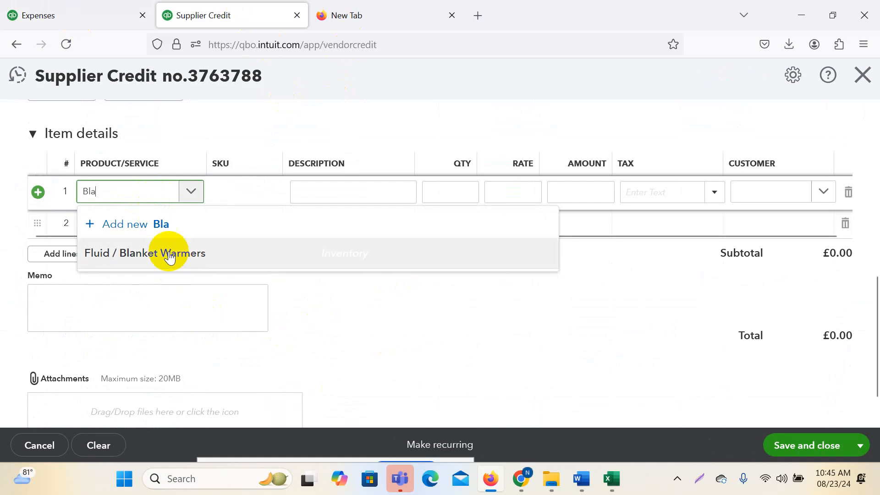
{"action": "left_click", "coordinate": [169, 257]}
- Set the Fluid / Blanket Warmers quantity to 2 and its tax to Standard Rate-20%, matching the expense
{"action": "left_click", "coordinate": [466, 193]}
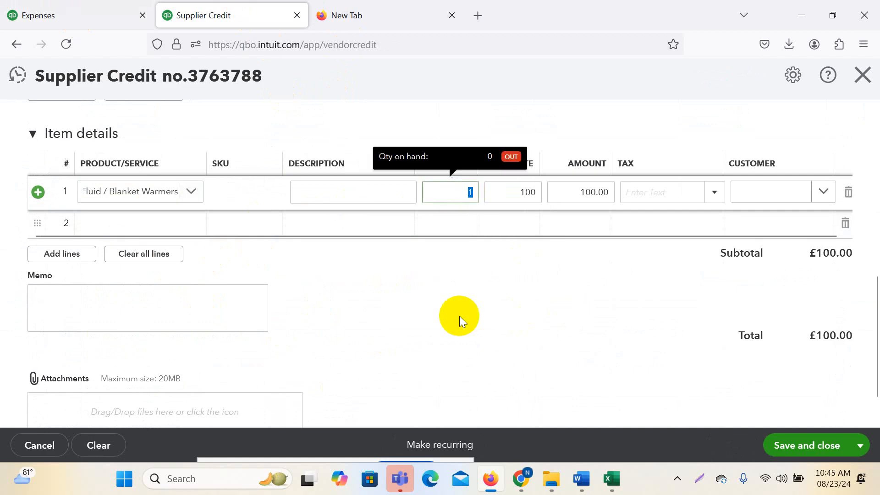
{"action": "type", "text": "2"}
{"action": "left_click", "coordinate": [717, 196]}
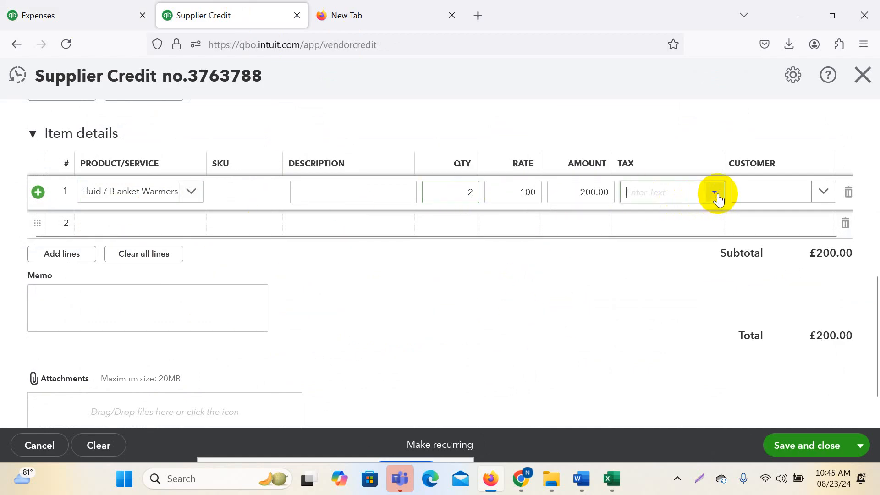
{"action": "left_click", "coordinate": [80, 16]}
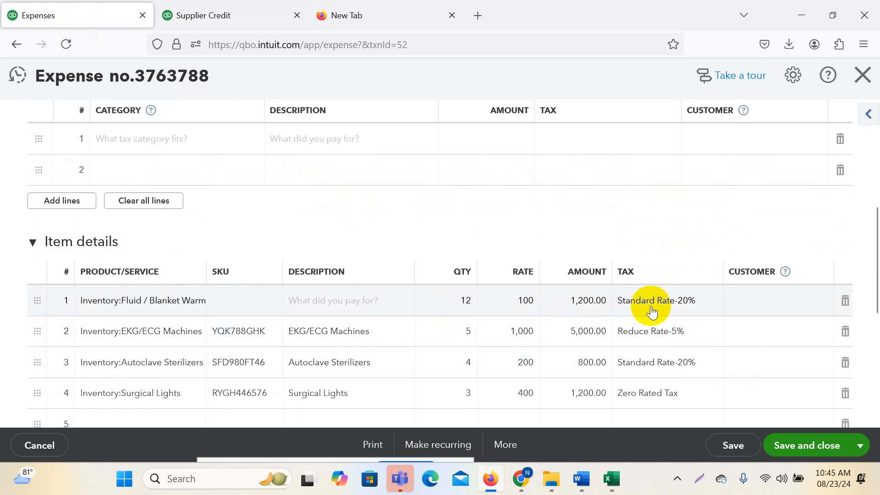
{"action": "left_click", "coordinate": [238, 16]}
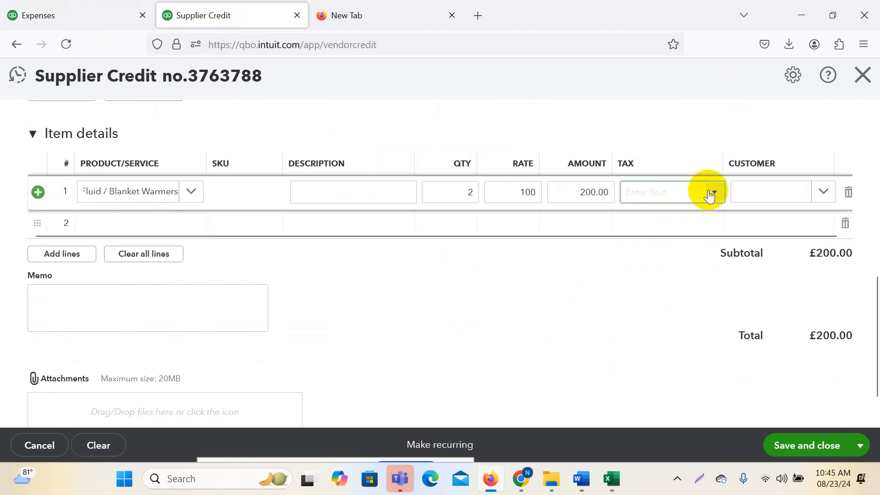
{"action": "left_click", "coordinate": [710, 194]}
{"action": "left_click", "coordinate": [674, 216]}
{"action": "left_click", "coordinate": [547, 332]}
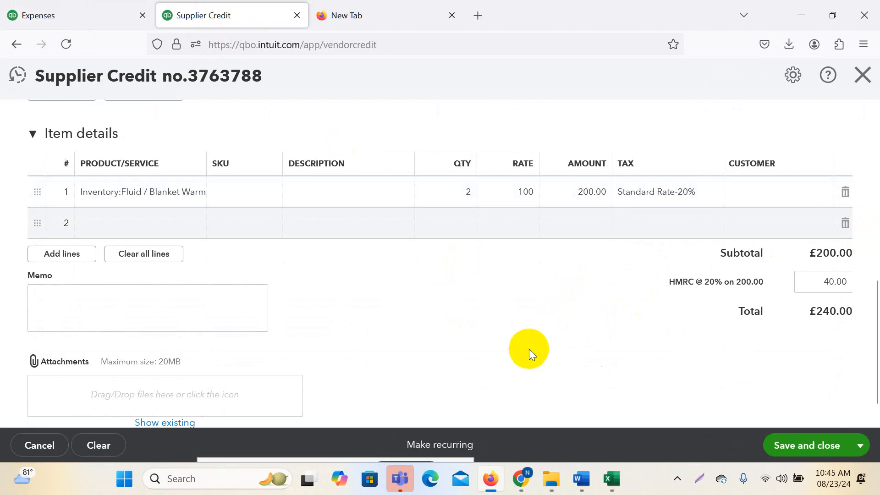
- Review the supplier credit's header, item line and totals, and save and close it
{"action": "scroll", "coordinate": [529, 348], "scroll_direction": "up", "scroll_amount": 2}
{"action": "scroll", "coordinate": [532, 361], "scroll_direction": "up", "scroll_amount": 8}
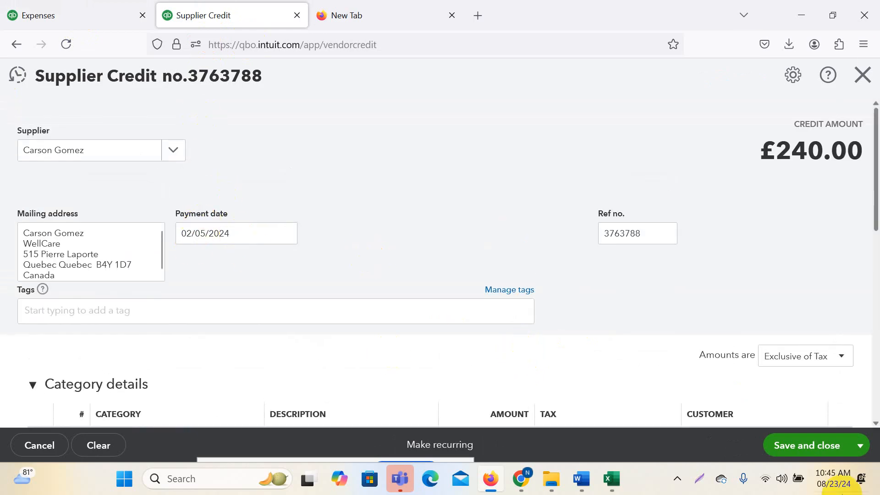
{"action": "scroll", "coordinate": [458, 255], "scroll_direction": "down", "scroll_amount": 4}
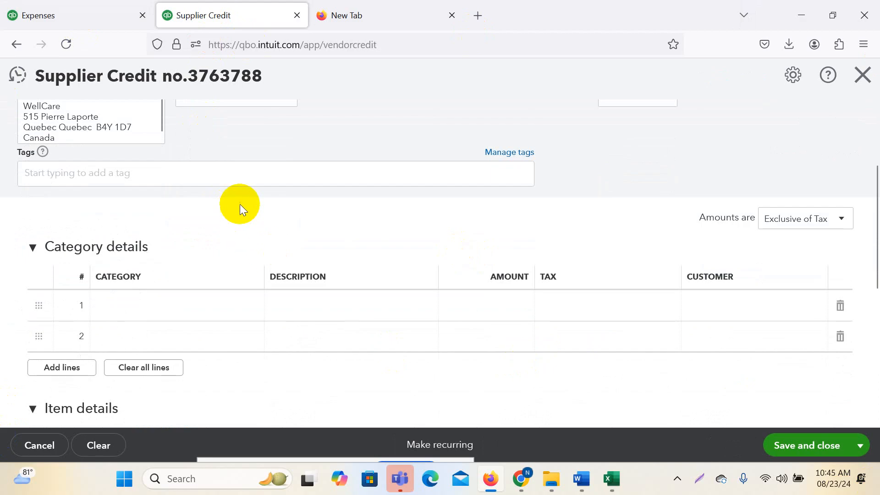
{"action": "scroll", "coordinate": [307, 229], "scroll_direction": "up", "scroll_amount": 4}
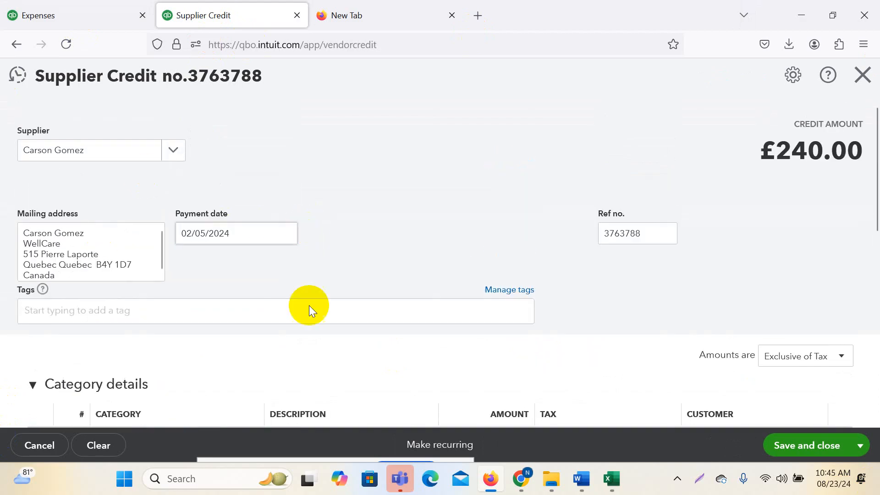
{"action": "scroll", "coordinate": [434, 305], "scroll_direction": "down", "scroll_amount": 13}
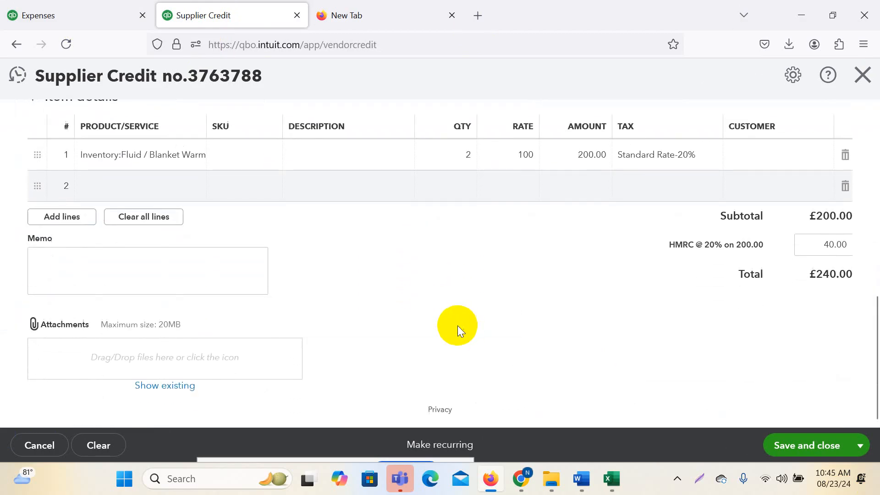
{"action": "scroll", "coordinate": [442, 334], "scroll_direction": "up", "scroll_amount": 12}
{"action": "left_click_drag", "start_coordinate": [796, 448], "coordinate": [877, 452]}
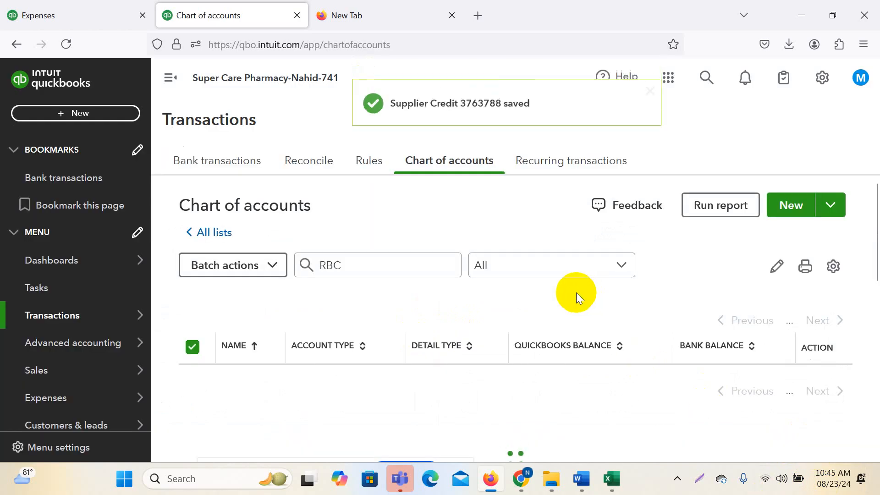
- Recheck the Fluid / Blanket Warmers quantity on the original expense and return to the chart of accounts
{"action": "left_click", "coordinate": [68, 15]}
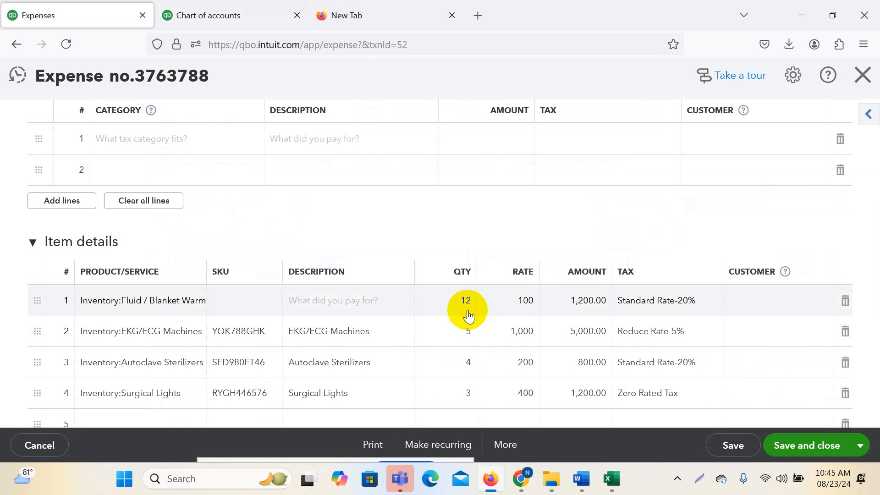
{"action": "left_click", "coordinate": [216, 15]}
{"action": "left_click", "coordinate": [53, 310]}
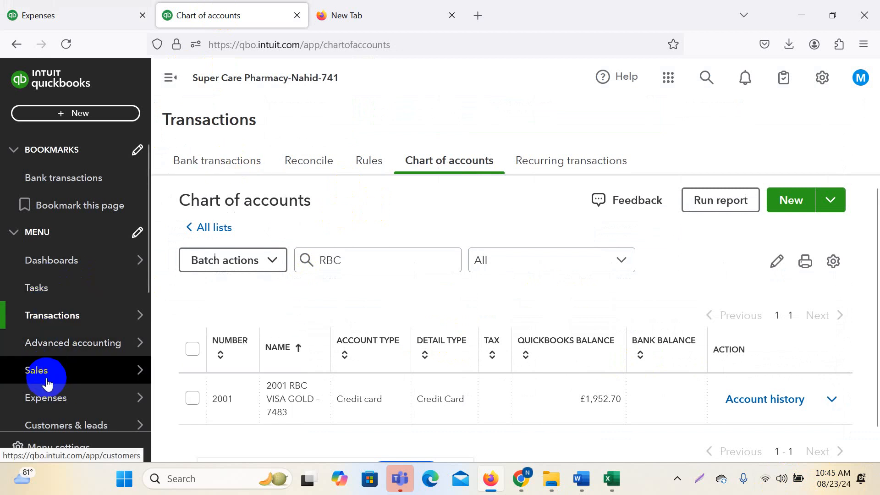
- Open the expenses list, examine its transactions, and check the expense already open in the other browser tab
{"action": "mouse_move", "coordinate": [59, 398]}
{"action": "scroll", "coordinate": [60, 349], "scroll_direction": "down", "scroll_amount": 2}
{"action": "left_click", "coordinate": [61, 337]}
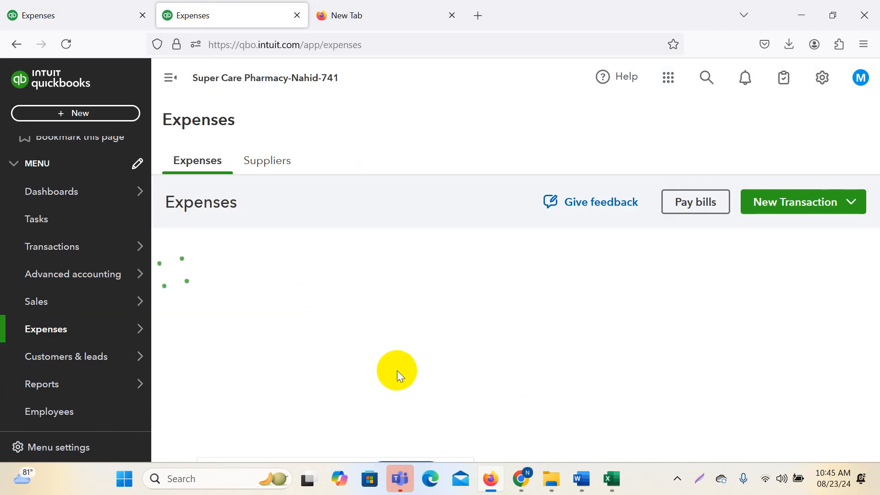
{"action": "scroll", "coordinate": [394, 369], "scroll_direction": "down", "scroll_amount": 3}
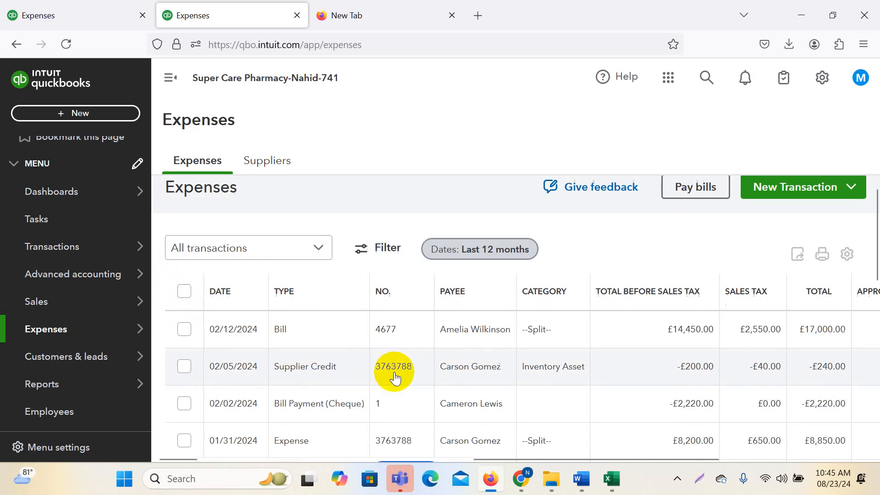
{"action": "scroll", "coordinate": [395, 374], "scroll_direction": "down", "scroll_amount": 6}
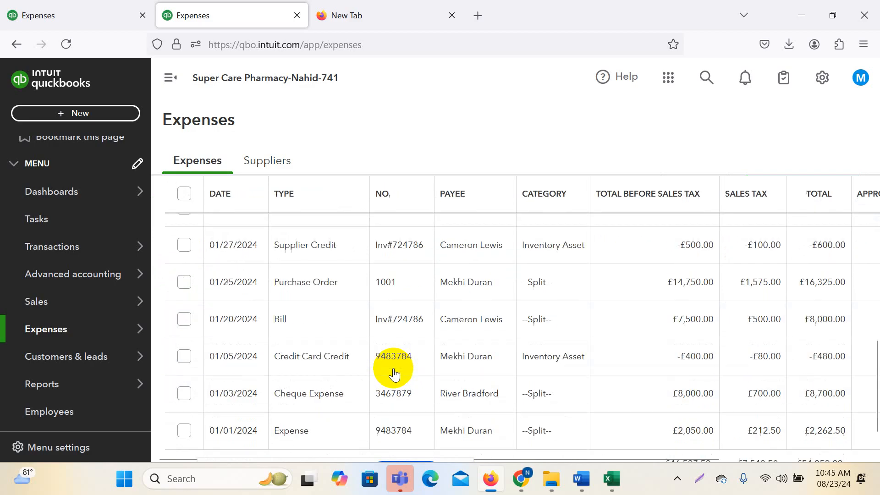
{"action": "scroll", "coordinate": [468, 358], "scroll_direction": "up", "scroll_amount": 3}
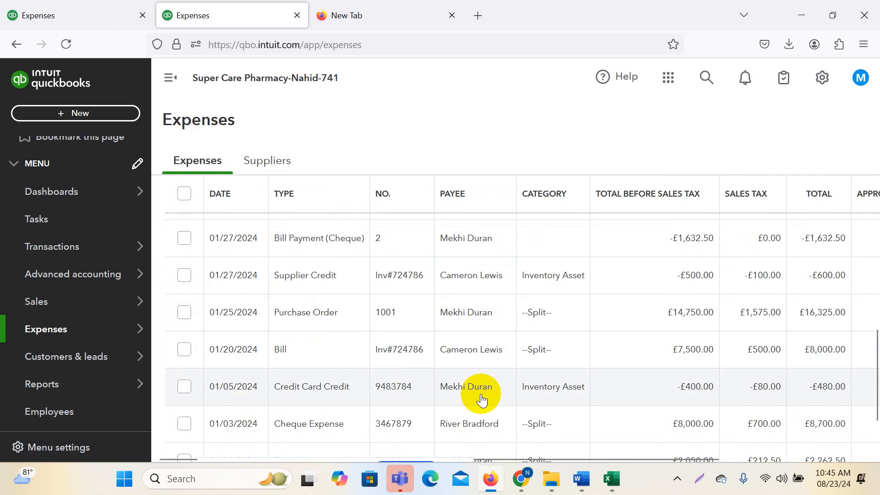
{"action": "left_click", "coordinate": [69, 15]}
{"action": "scroll", "coordinate": [247, 330], "scroll_direction": "up", "scroll_amount": 5}
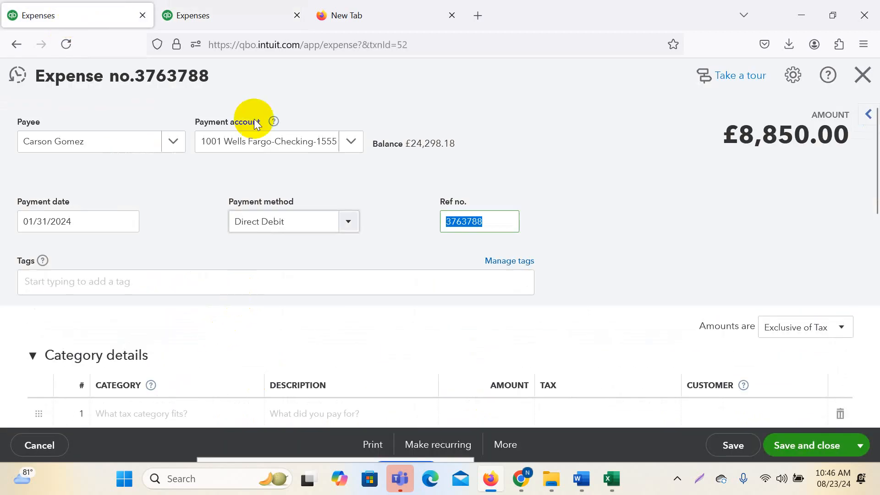
{"action": "left_click", "coordinate": [279, 12]}
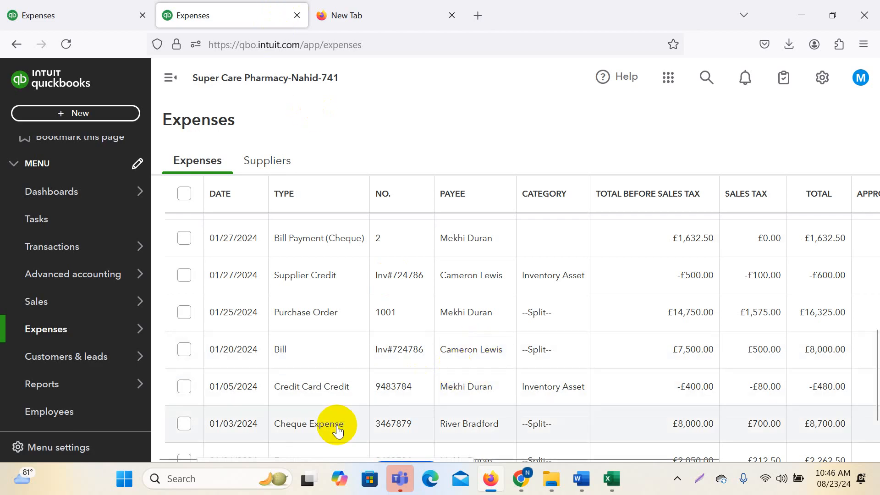
{"action": "scroll", "coordinate": [340, 367], "scroll_direction": "up", "scroll_amount": 2}
{"action": "scroll", "coordinate": [342, 369], "scroll_direction": "up", "scroll_amount": 5}
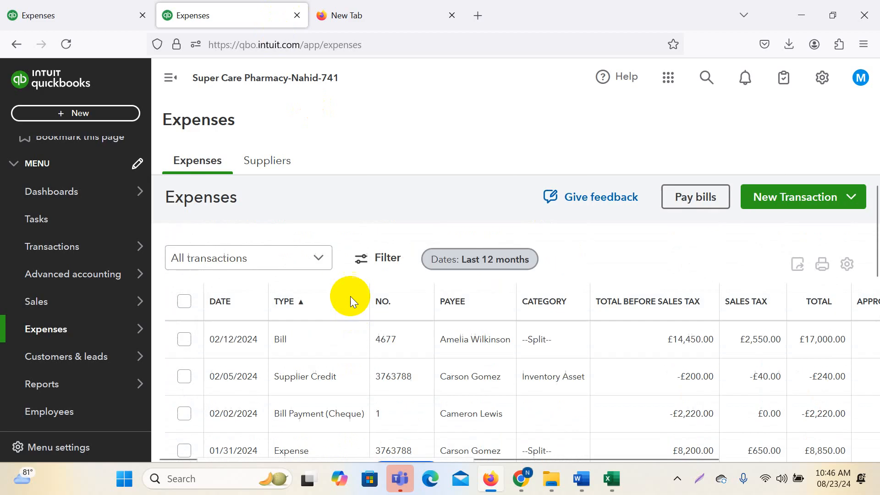
- Open the WellCare supplier's record from the supplier list and view its supplier credit dated 02/05/2024
{"action": "left_click", "coordinate": [260, 157]}
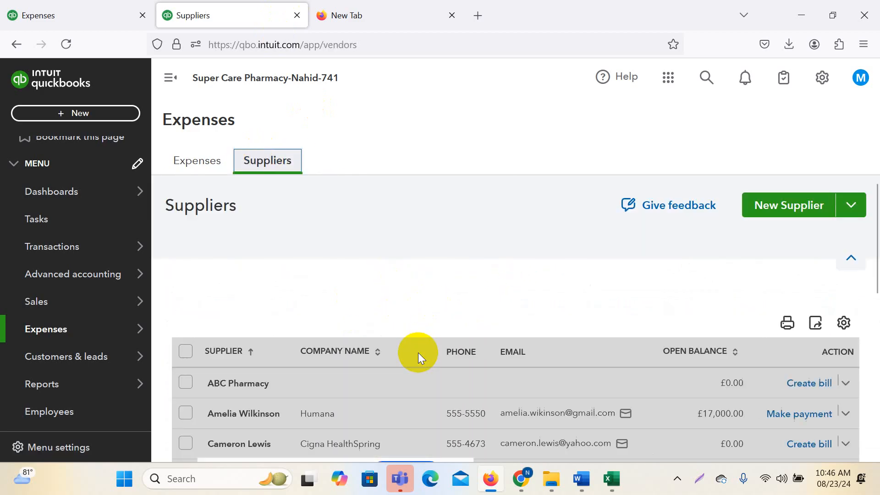
{"action": "scroll", "coordinate": [388, 362], "scroll_direction": "down", "scroll_amount": 3}
{"action": "scroll", "coordinate": [400, 392], "scroll_direction": "down", "scroll_amount": 3}
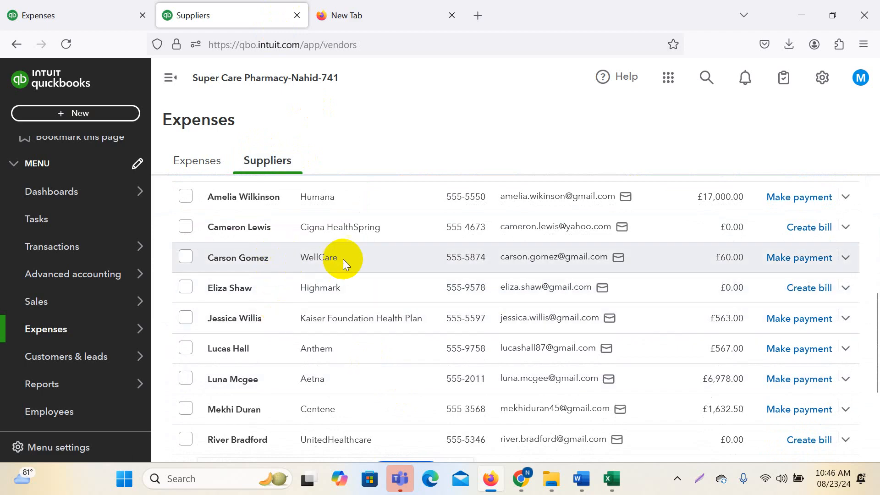
{"action": "left_click", "coordinate": [343, 259]}
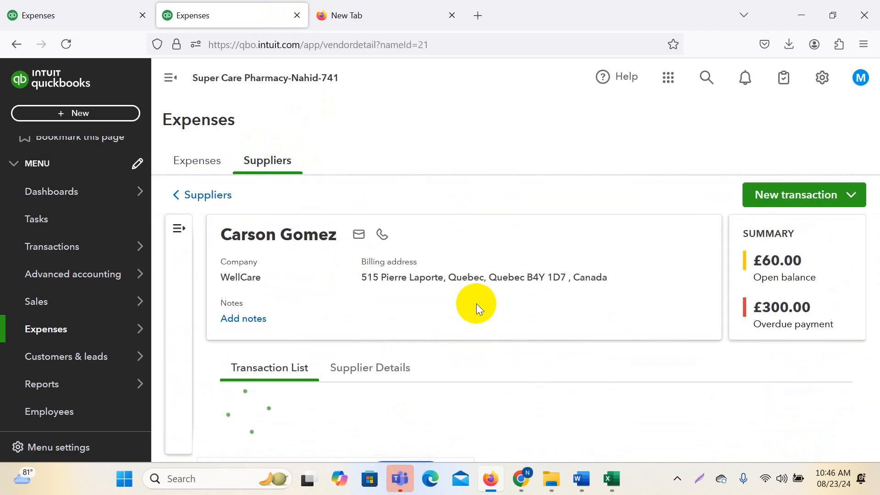
{"action": "scroll", "coordinate": [573, 366], "scroll_direction": "down", "scroll_amount": 1}
{"action": "scroll", "coordinate": [573, 370], "scroll_direction": "down", "scroll_amount": 3}
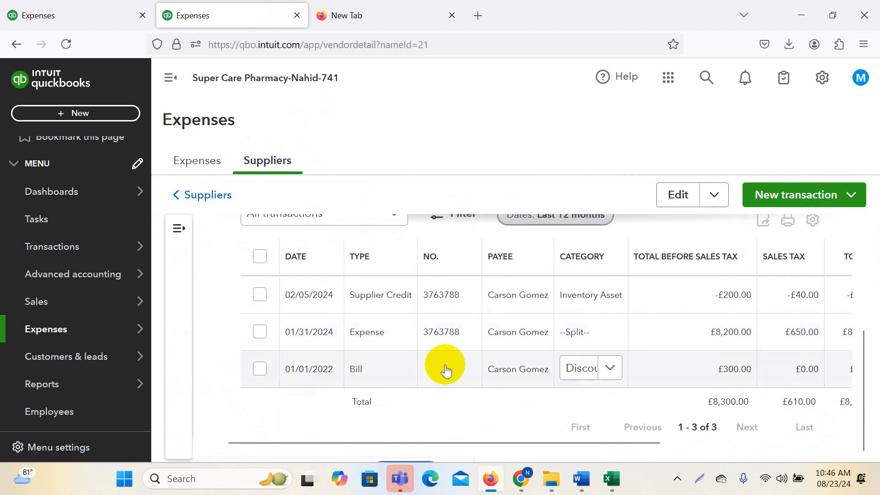
{"action": "left_click", "coordinate": [454, 297]}
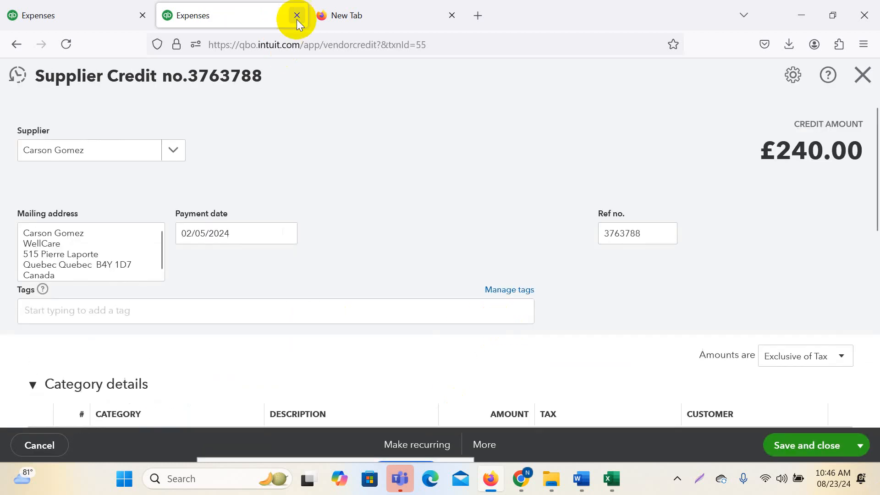
- Duplicate the supplier credit's browser tab, return to the original, and highlight the credit amount
{"action": "right_click", "coordinate": [211, 16]}
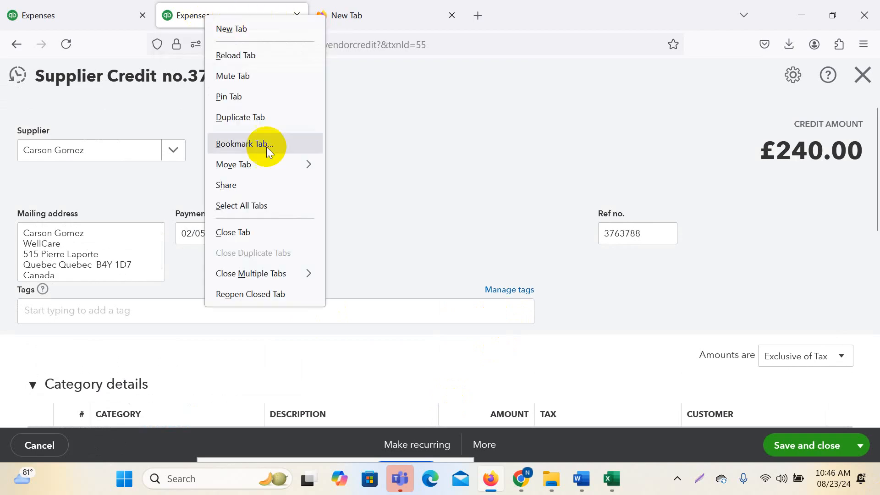
{"action": "left_click", "coordinate": [244, 117]}
{"action": "key", "text": "ctrl+Page_Up"}
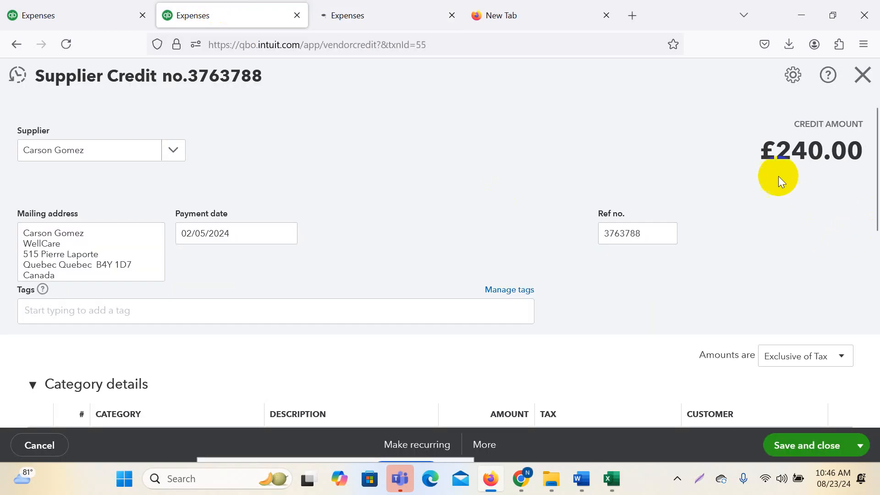
{"action": "left_click_drag", "start_coordinate": [779, 176], "coordinate": [860, 154]}
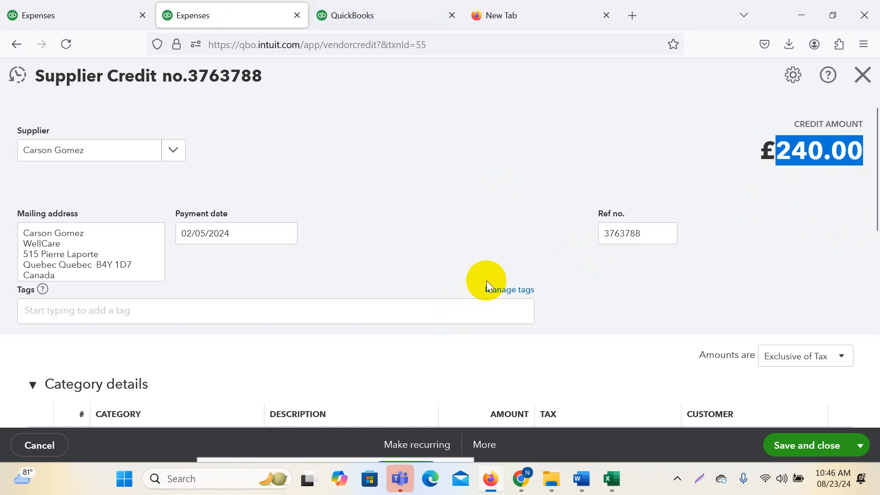
- Close the supplier credit in the duplicated browser tab and start a new bank deposit there
{"action": "left_click", "coordinate": [384, 12]}
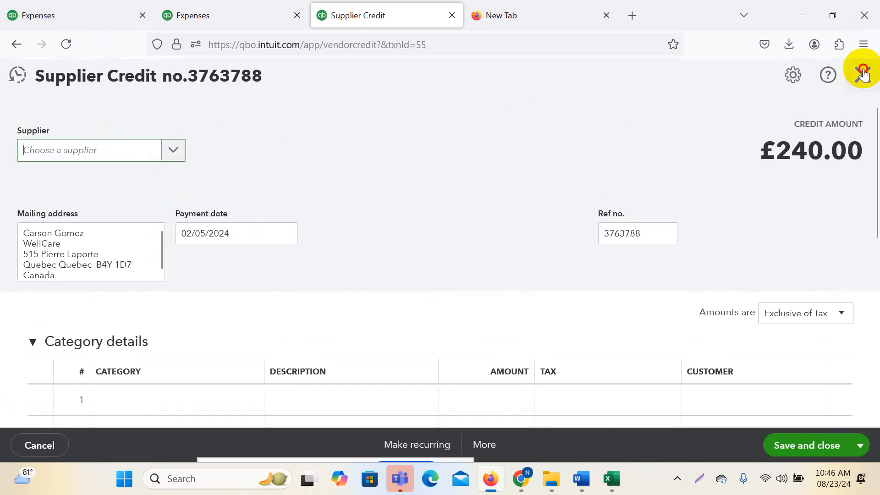
{"action": "key", "text": "Escape"}
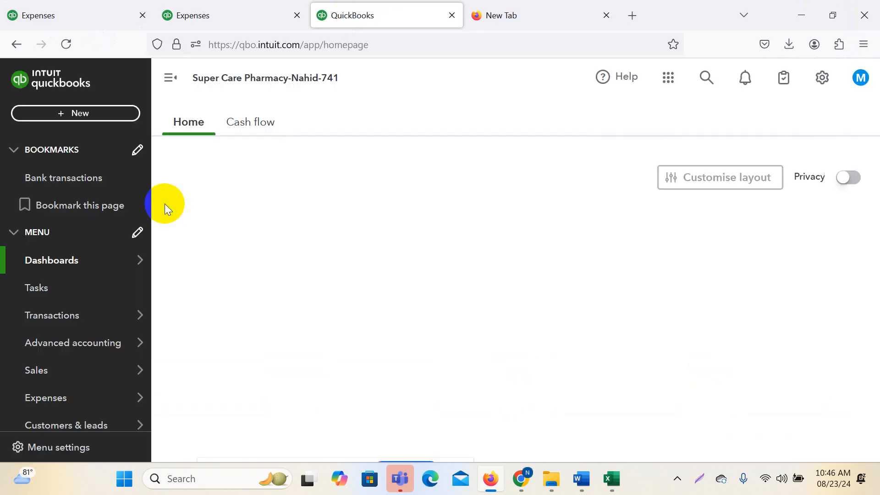
{"action": "left_click", "coordinate": [70, 115]}
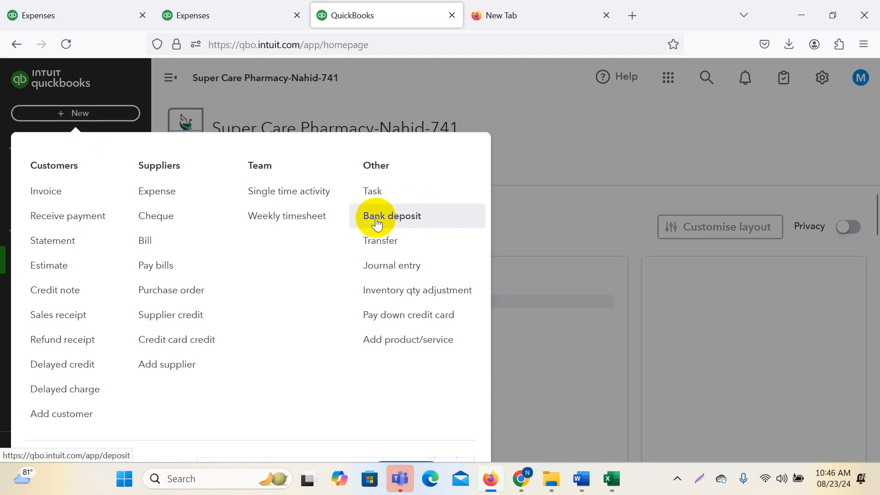
{"action": "left_click", "coordinate": [375, 217]}
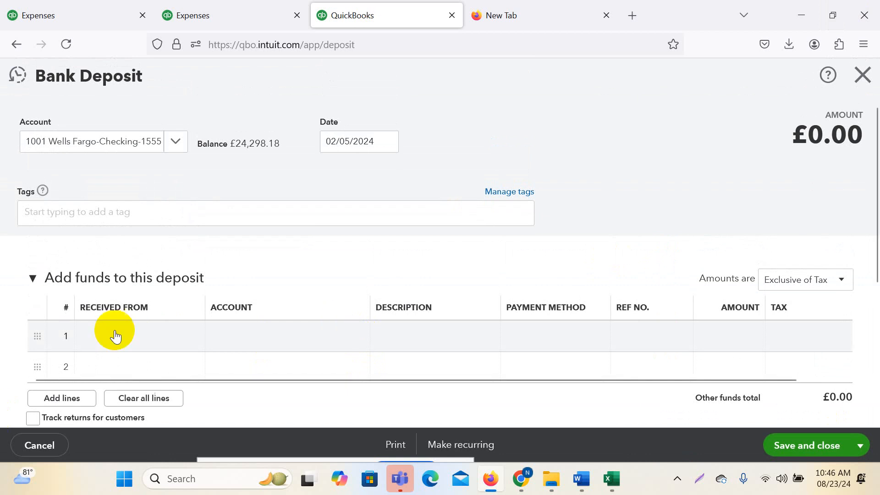
- Set the deposit account to the Wells Fargo checking account and the deposit date to 02/10/2024
{"action": "left_click", "coordinate": [177, 143]}
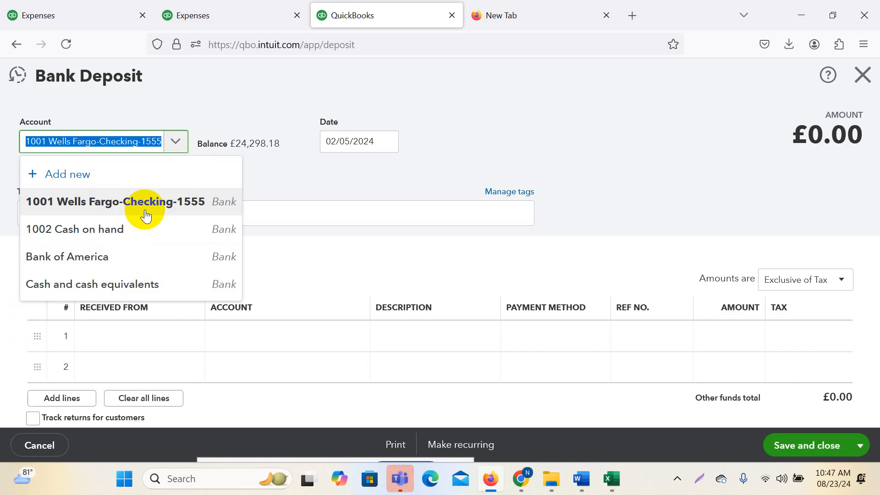
{"action": "left_click", "coordinate": [110, 211]}
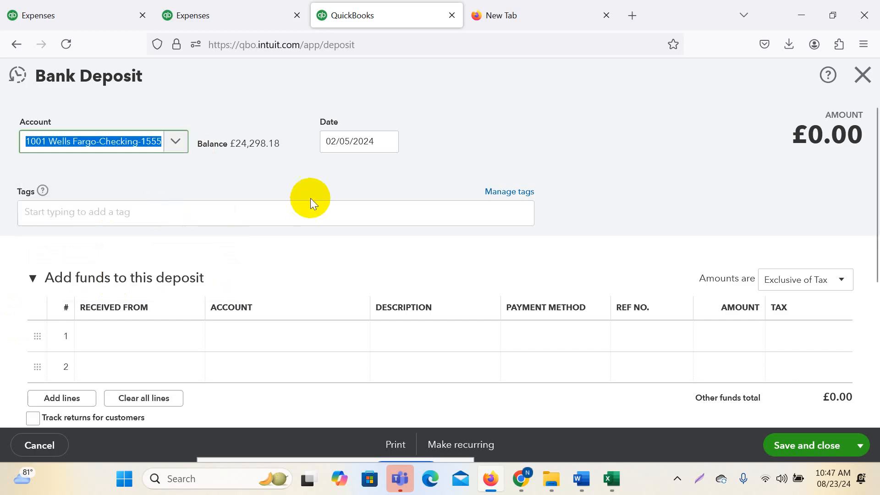
{"action": "left_click", "coordinate": [387, 141]}
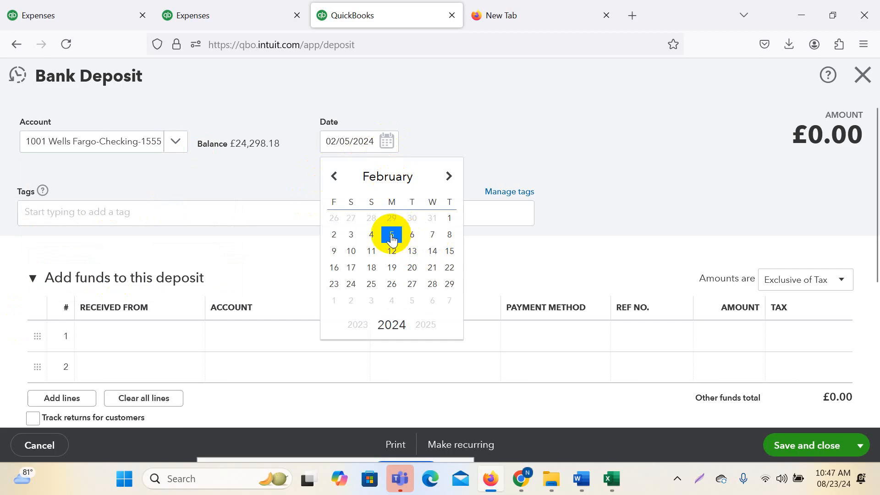
{"action": "left_click", "coordinate": [351, 251]}
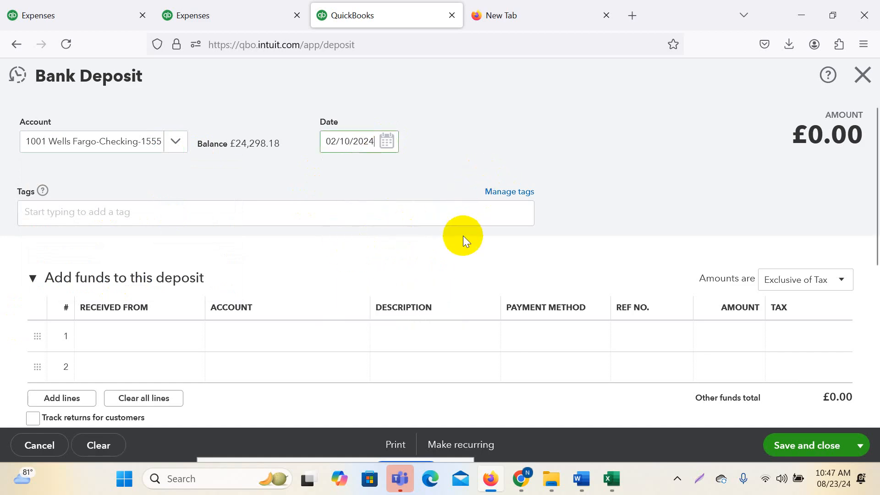
- On the first line of funds added to the deposit, choose the WellCare supplier contact as the received-from payee
{"action": "scroll", "coordinate": [463, 236], "scroll_direction": "down", "scroll_amount": 1}
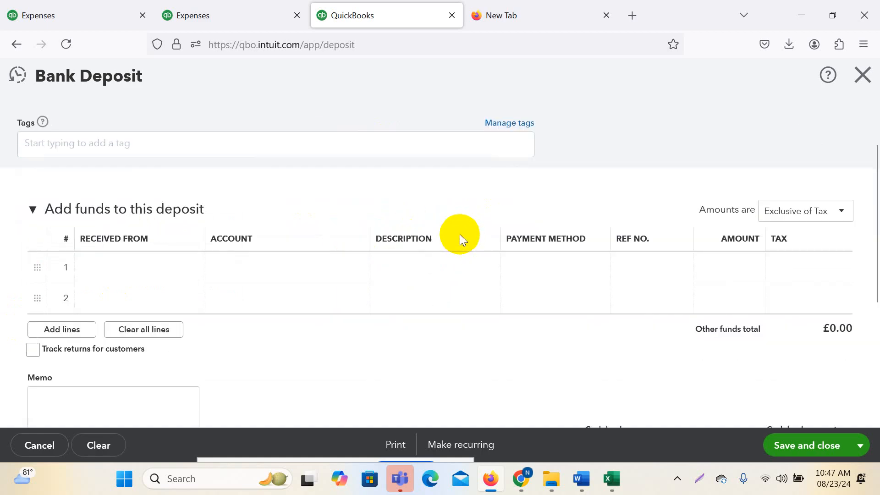
{"action": "scroll", "coordinate": [284, 224], "scroll_direction": "down", "scroll_amount": 3}
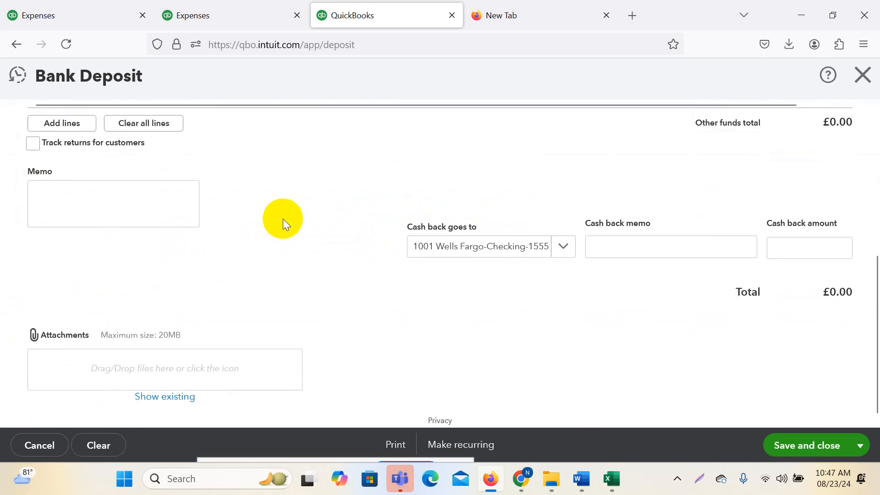
{"action": "scroll", "coordinate": [283, 220], "scroll_direction": "up", "scroll_amount": 2}
{"action": "scroll", "coordinate": [281, 220], "scroll_direction": "up", "scroll_amount": 2}
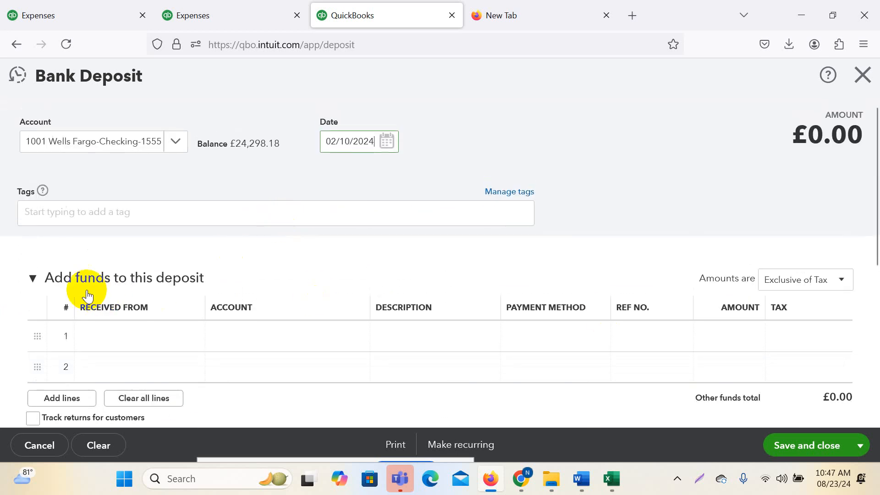
{"action": "scroll", "coordinate": [279, 250], "scroll_direction": "down", "scroll_amount": 1}
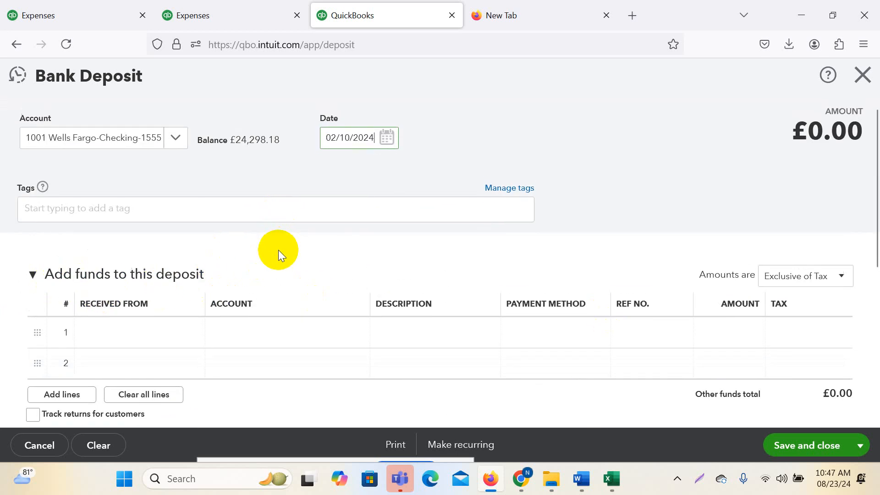
{"action": "left_click", "coordinate": [122, 271]}
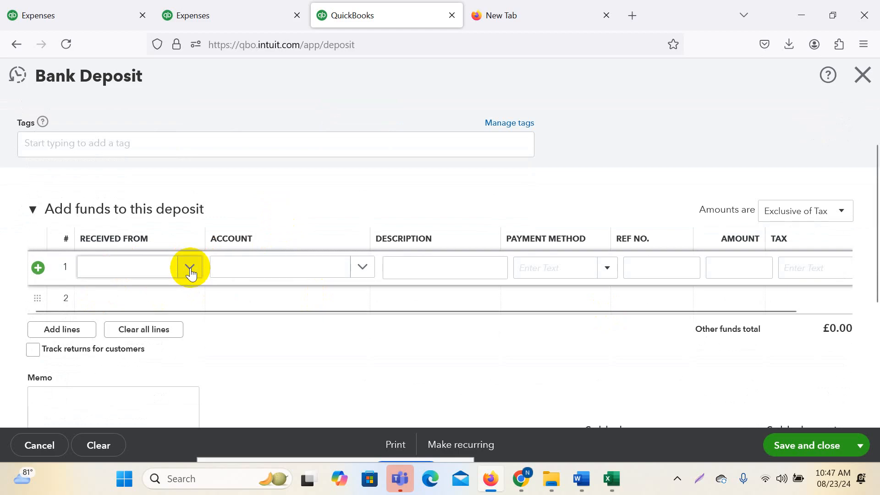
{"action": "left_click", "coordinate": [190, 269]}
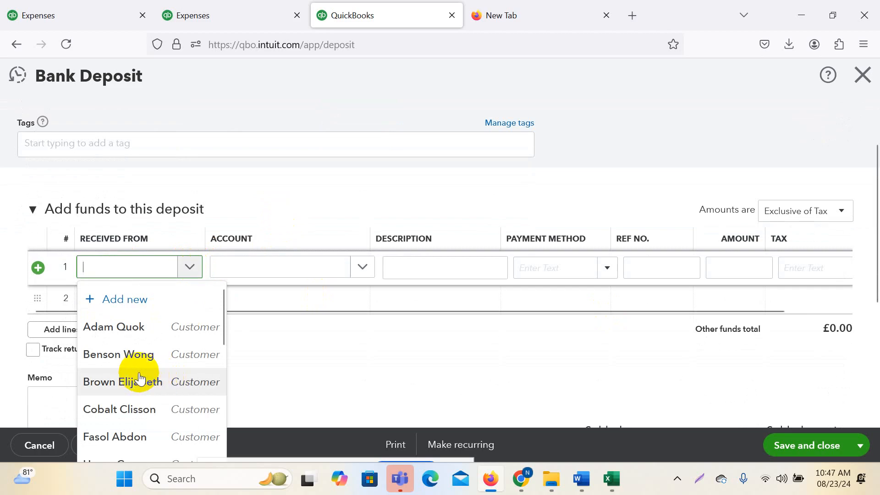
{"action": "scroll", "coordinate": [140, 379], "scroll_direction": "down", "scroll_amount": 3}
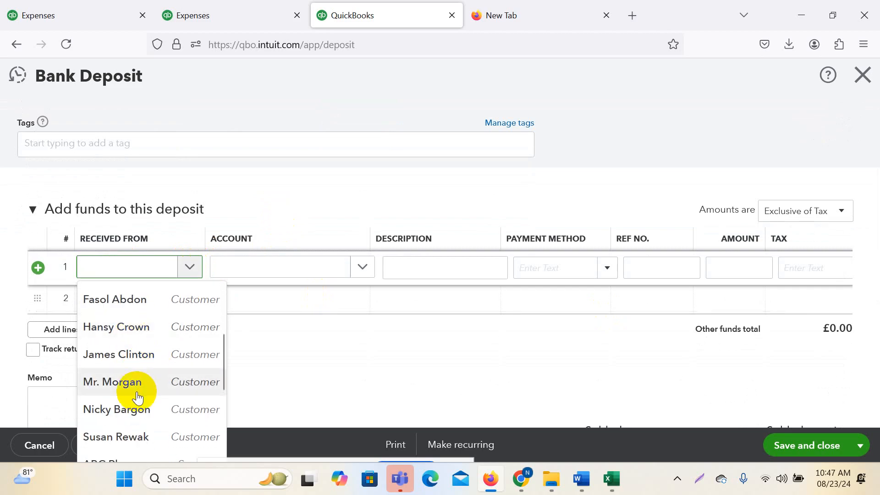
{"action": "scroll", "coordinate": [138, 398], "scroll_direction": "up", "scroll_amount": 3}
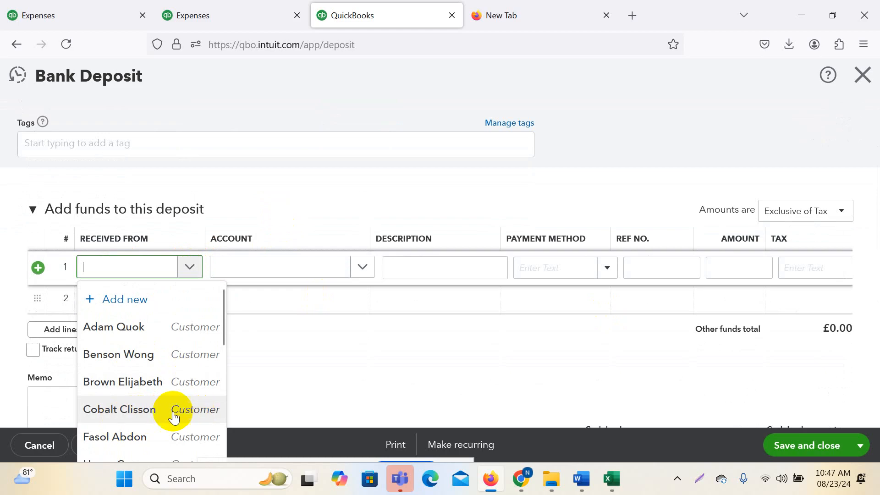
{"action": "scroll", "coordinate": [165, 381], "scroll_direction": "down", "scroll_amount": 3}
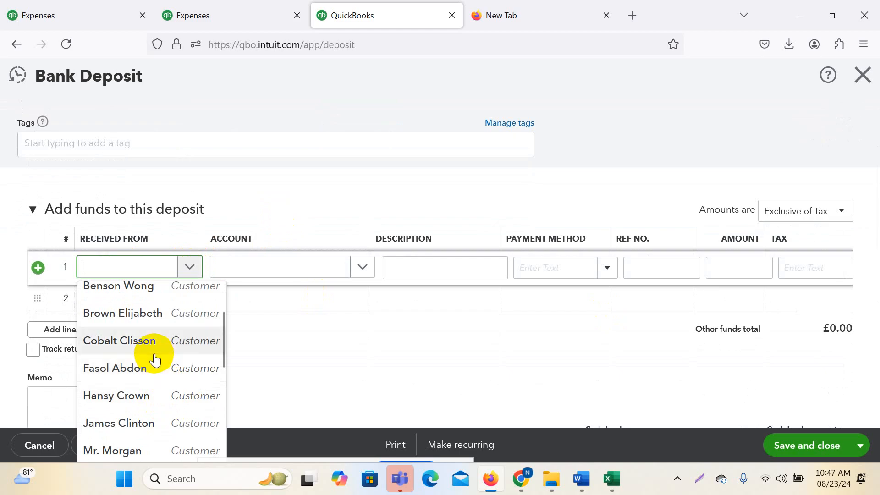
{"action": "scroll", "coordinate": [155, 360], "scroll_direction": "up", "scroll_amount": 3}
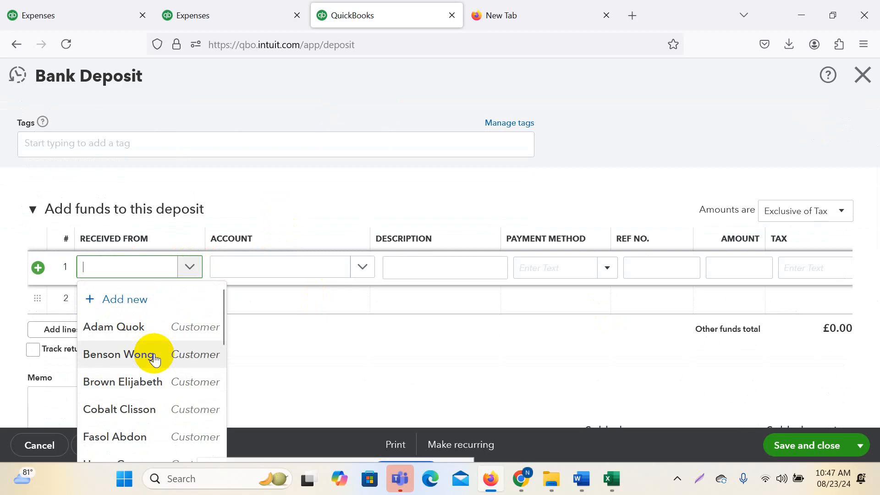
{"action": "scroll", "coordinate": [155, 360], "scroll_direction": "down", "scroll_amount": 10}
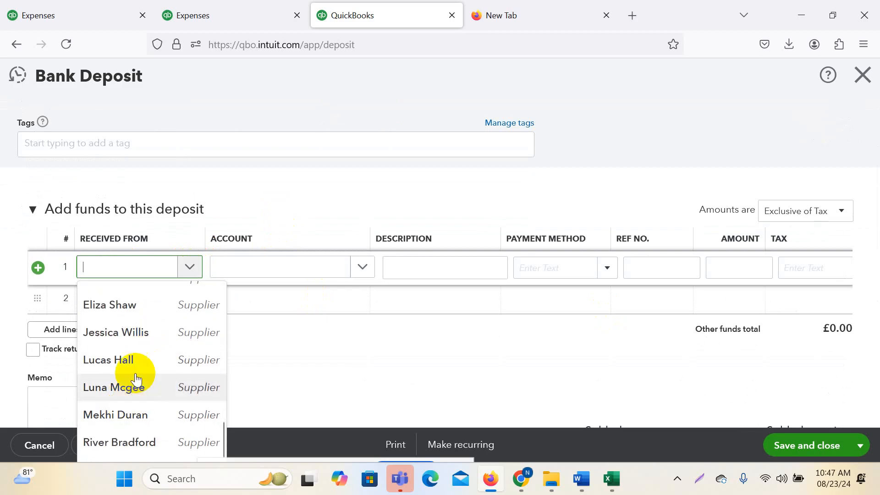
{"action": "scroll", "coordinate": [128, 346], "scroll_direction": "up", "scroll_amount": 2}
{"action": "left_click", "coordinate": [129, 348]}
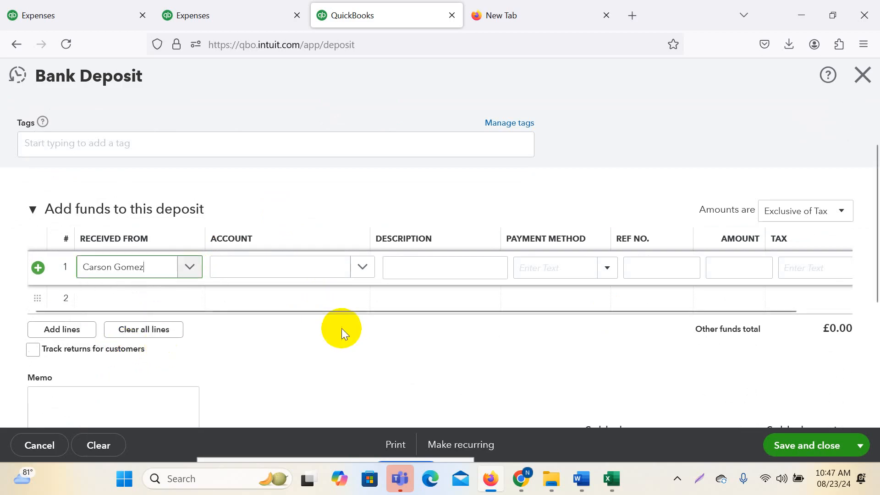
- Set the account on the first deposit line to Accounts Payable (A/P)
{"action": "left_click", "coordinate": [362, 266]}
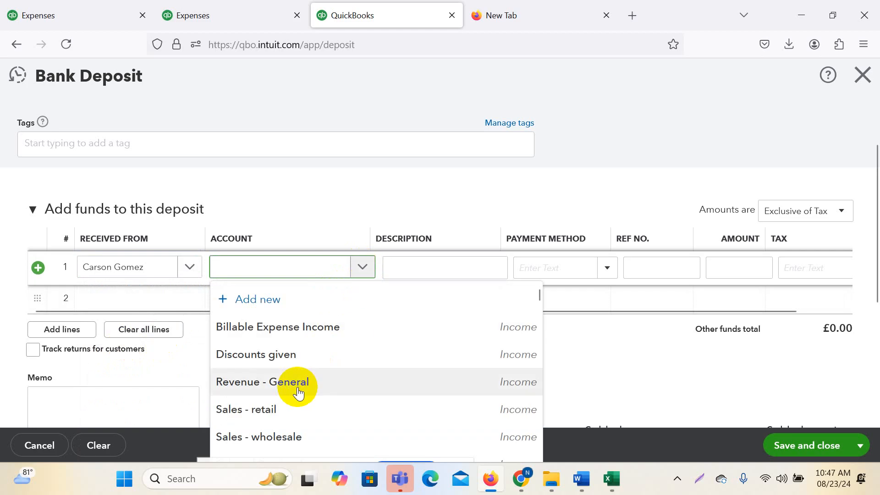
{"action": "type", "text": "a"}
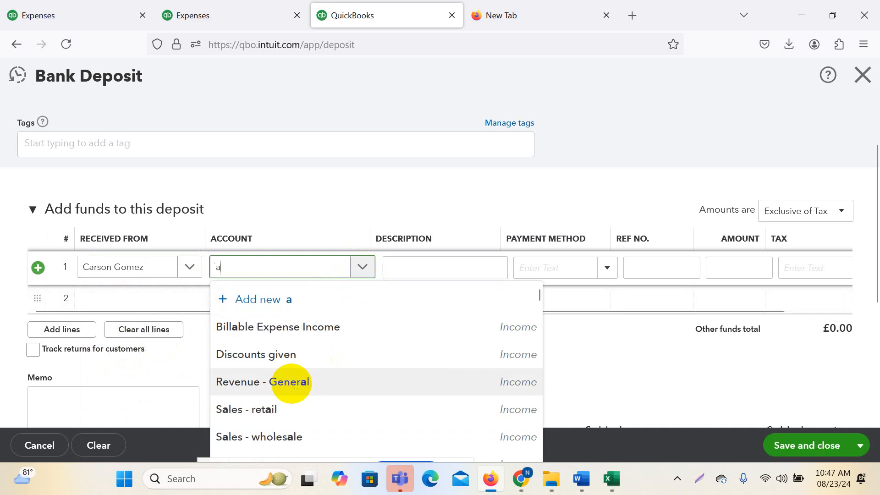
{"action": "type", "text": "cco"}
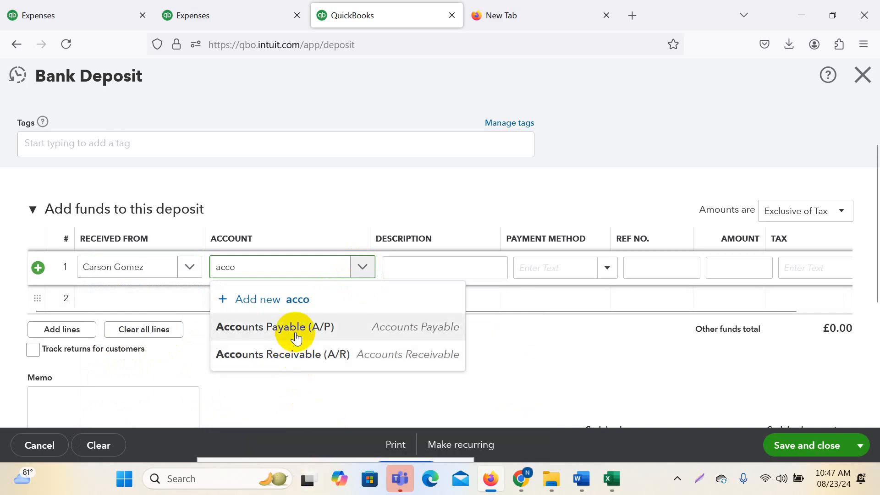
{"action": "left_click", "coordinate": [296, 338]}
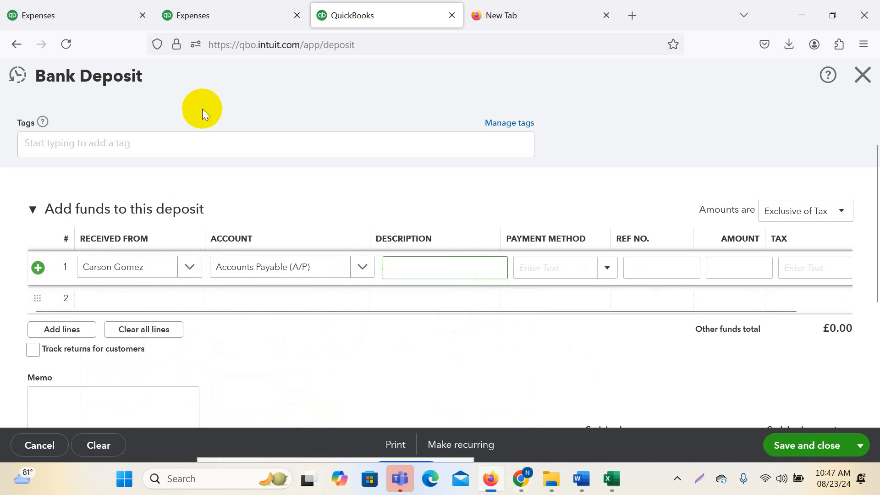
- Switch to the Google Meet call, admit the waiting participant, and return to the bank deposit
{"action": "left_click", "coordinate": [538, 466]}
{"action": "left_click", "coordinate": [428, 416]}
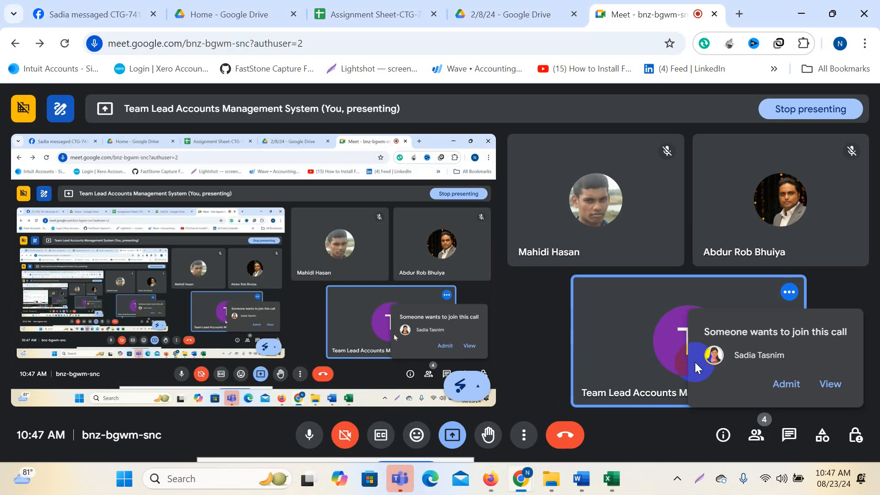
{"action": "left_click", "coordinate": [787, 386]}
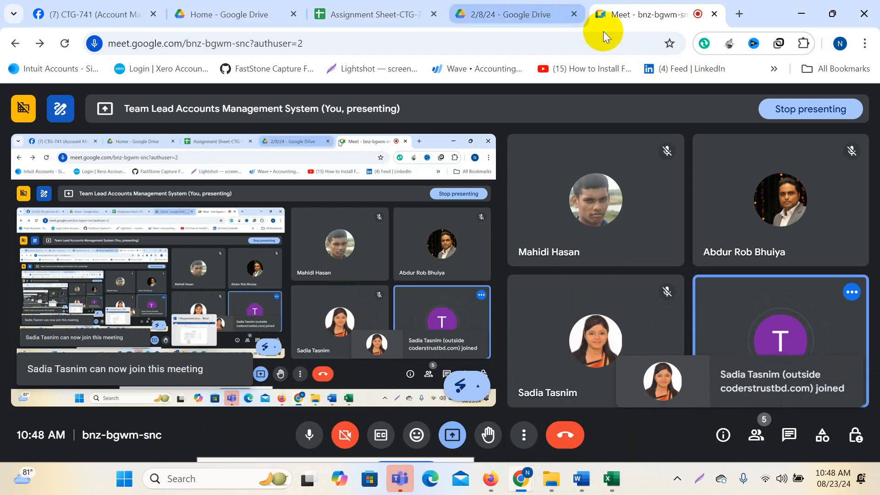
{"action": "left_click", "coordinate": [472, 395]}
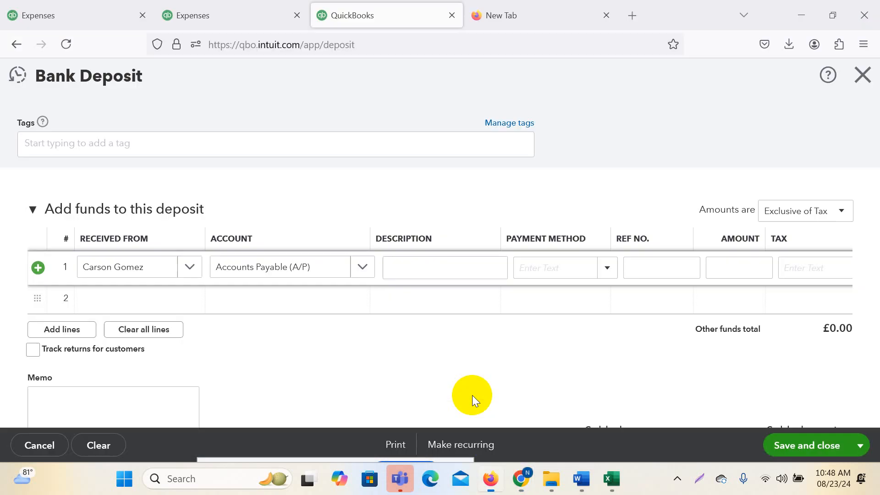
- Check the WellCare supplier credit and the original expense for the payment details, and return to the bank deposit
{"action": "left_click", "coordinate": [431, 275]}
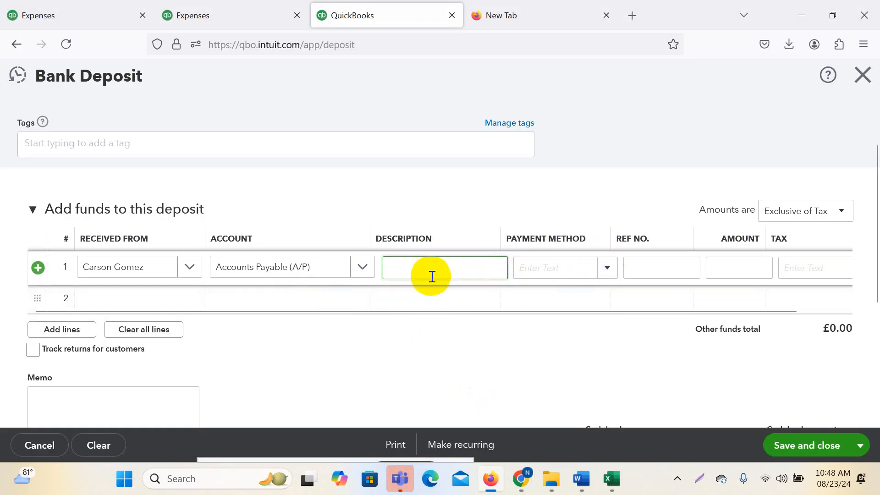
{"action": "left_click", "coordinate": [669, 268]}
{"action": "scroll", "coordinate": [661, 359], "scroll_direction": "up", "scroll_amount": 2}
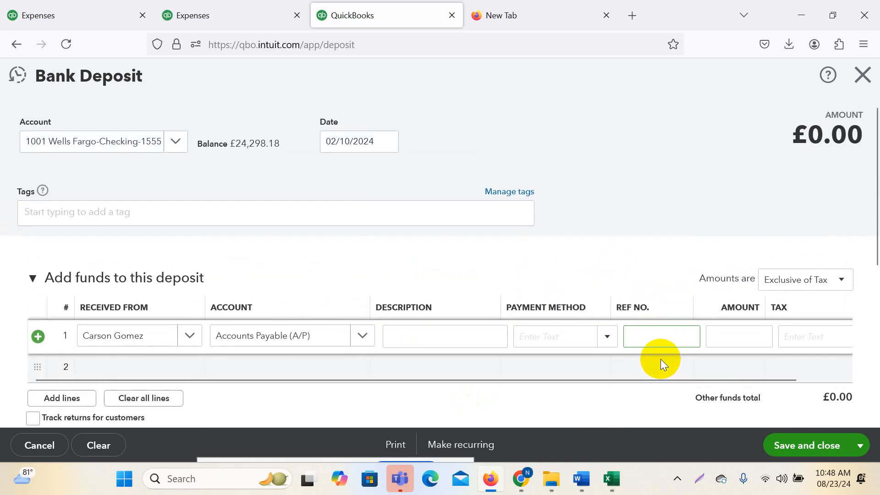
{"action": "left_click", "coordinate": [257, 8]}
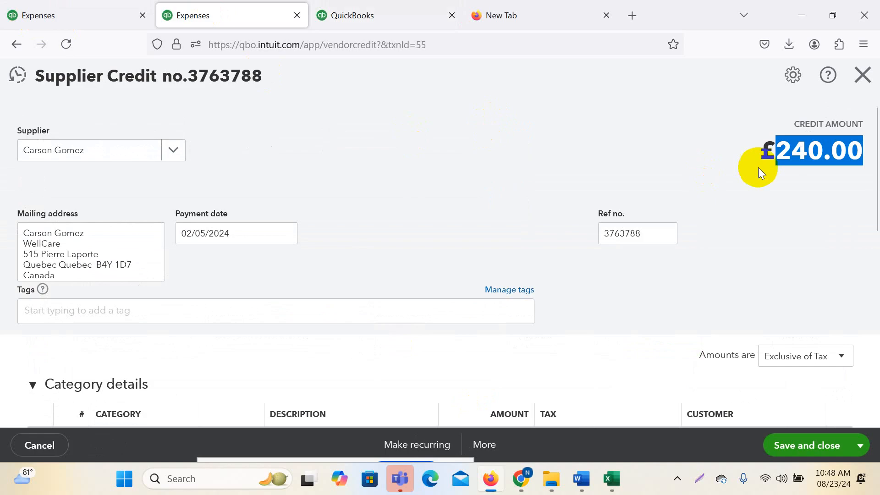
{"action": "left_click", "coordinate": [64, 8]}
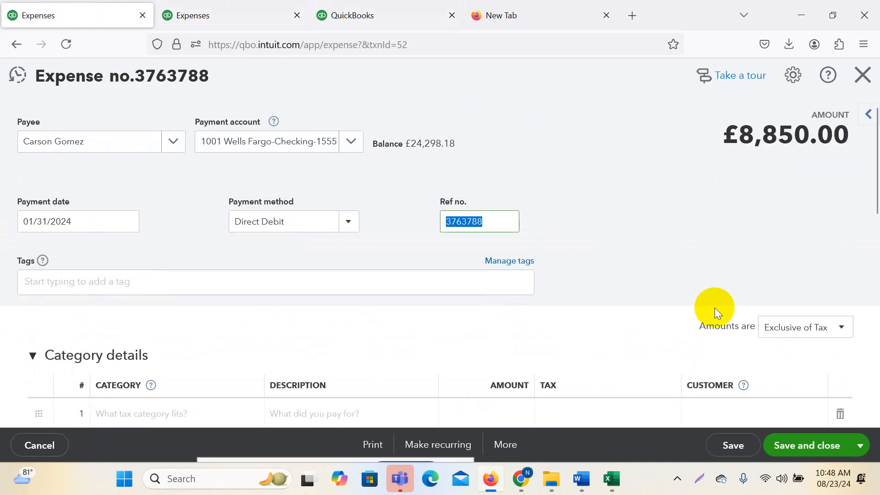
{"action": "left_click", "coordinate": [437, 16]}
- Set the first deposit line's payment method to Direct Debit and its amount to 240
{"action": "scroll", "coordinate": [554, 256], "scroll_direction": "down", "scroll_amount": 2}
{"action": "left_click", "coordinate": [541, 269]}
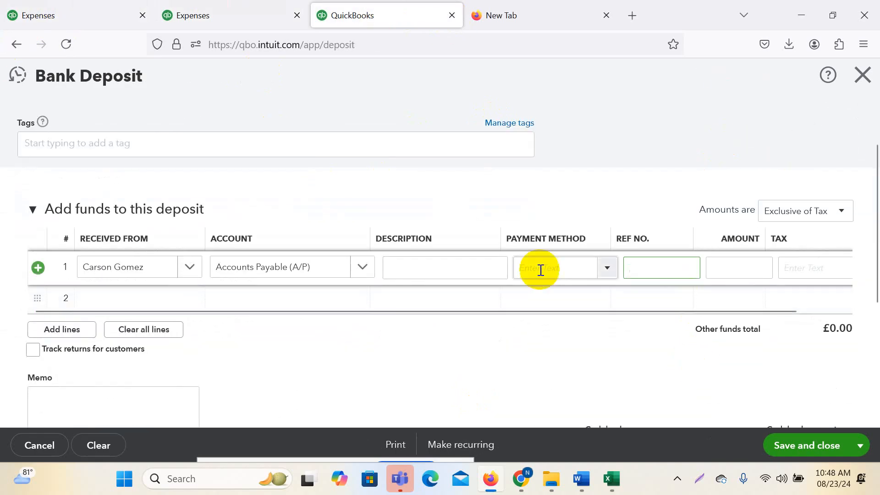
{"action": "left_click", "coordinate": [615, 271]}
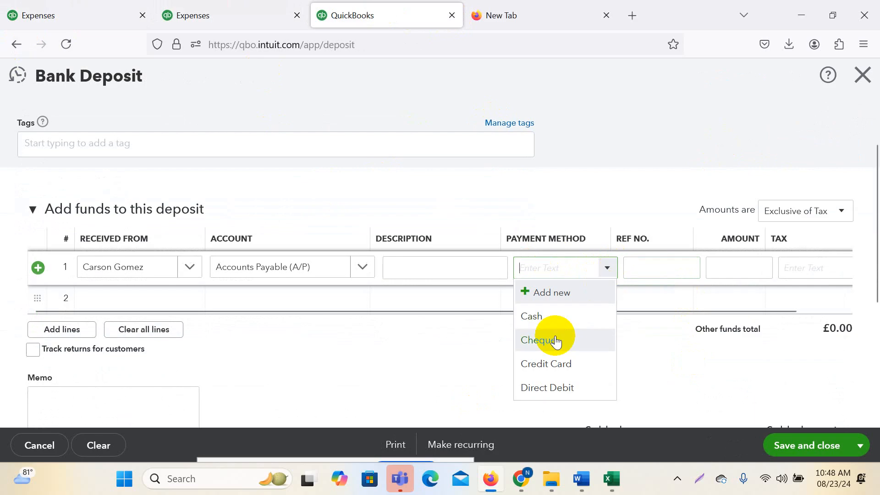
{"action": "left_click", "coordinate": [556, 387]}
{"action": "left_click", "coordinate": [752, 268]}
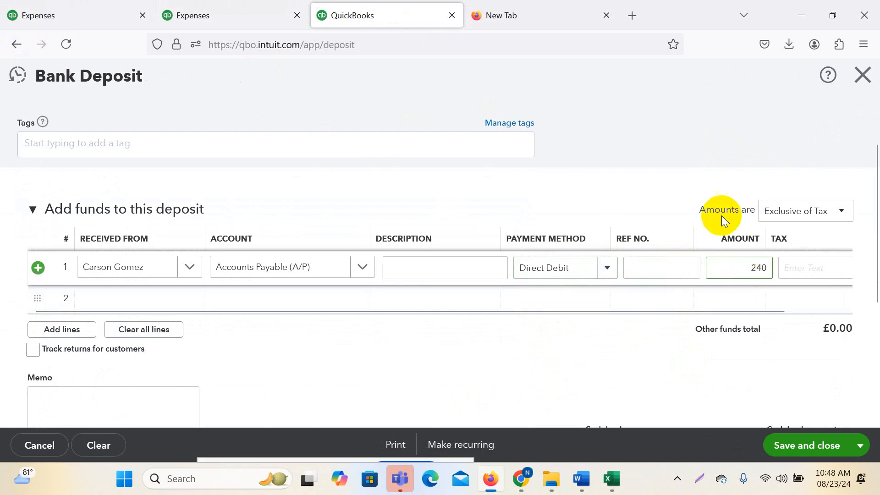
{"action": "left_click", "coordinate": [743, 310]}
- Set the deposit amounts to Out of scope of Tax and review the deposit's details
{"action": "left_click", "coordinate": [841, 211]}
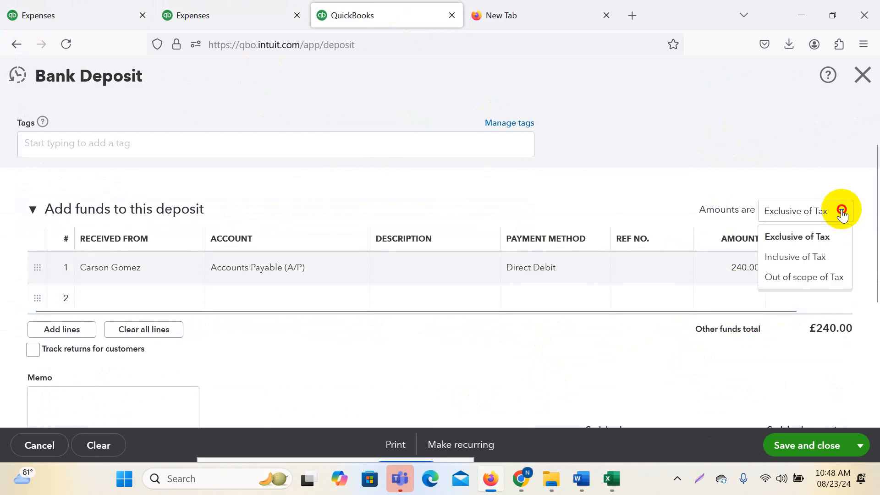
{"action": "left_click", "coordinate": [802, 277]}
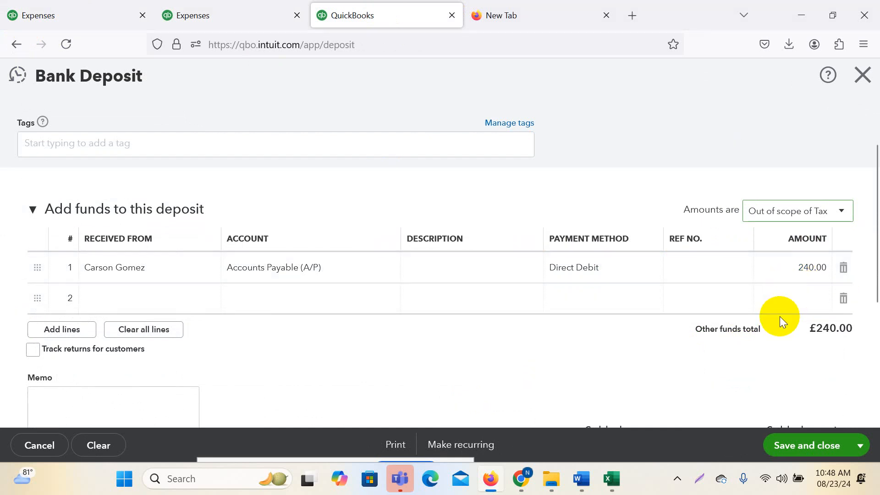
{"action": "scroll", "coordinate": [592, 356], "scroll_direction": "up", "scroll_amount": 2}
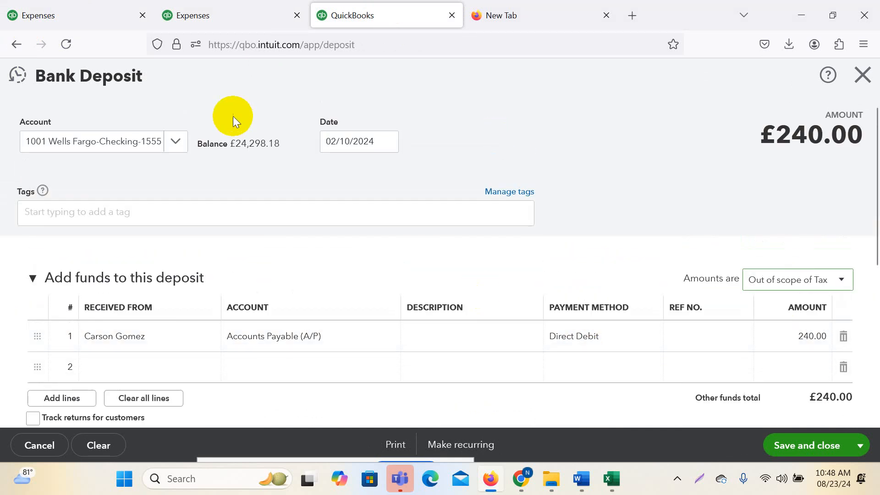
{"action": "scroll", "coordinate": [401, 275], "scroll_direction": "down", "scroll_amount": 2}
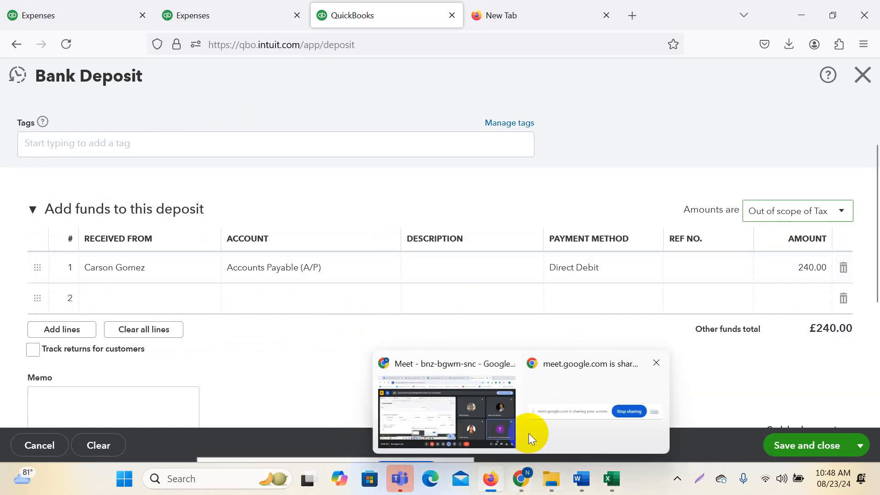
- Switch to the Google Meet call, show its list of people, and return to the bank deposit
{"action": "left_click", "coordinate": [529, 433]}
{"action": "mouse_move", "coordinate": [521, 492]}
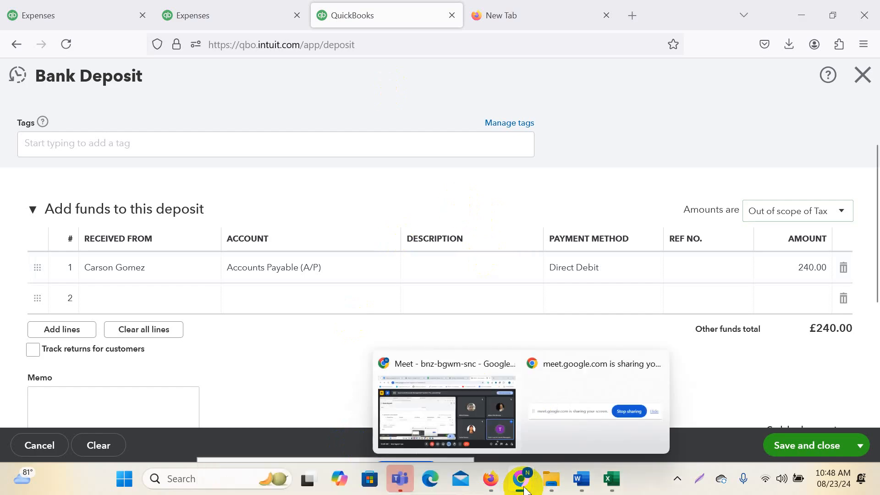
{"action": "left_click", "coordinate": [445, 405]}
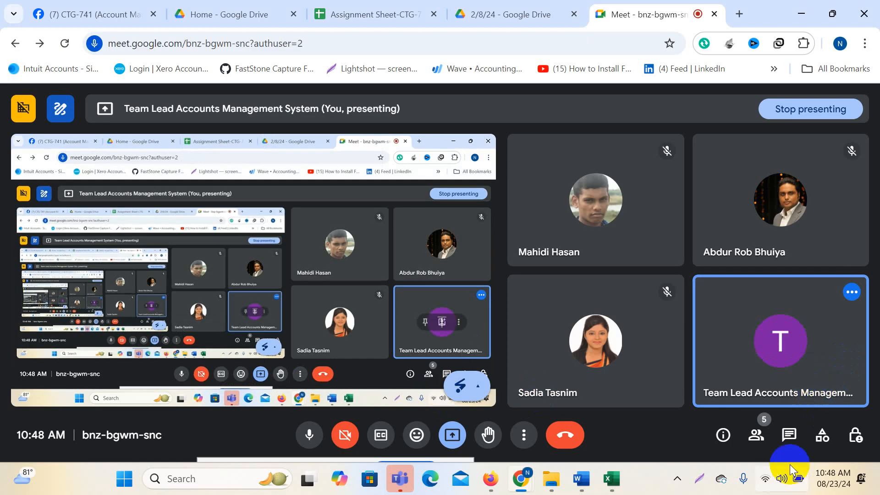
{"action": "left_click", "coordinate": [756, 435]}
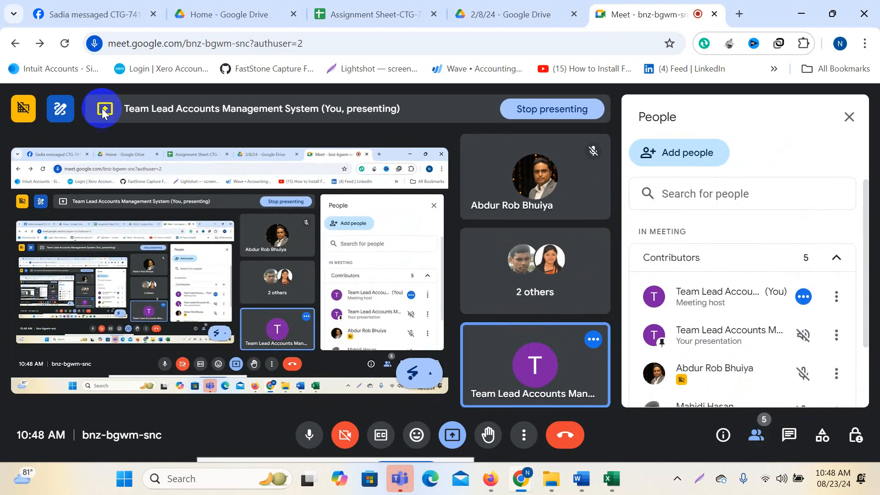
{"action": "mouse_move", "coordinate": [491, 479]}
{"action": "left_click", "coordinate": [491, 390]}
- Save and close the bank deposit for the WellCare refund
{"action": "scroll", "coordinate": [715, 287], "scroll_direction": "up", "scroll_amount": 2}
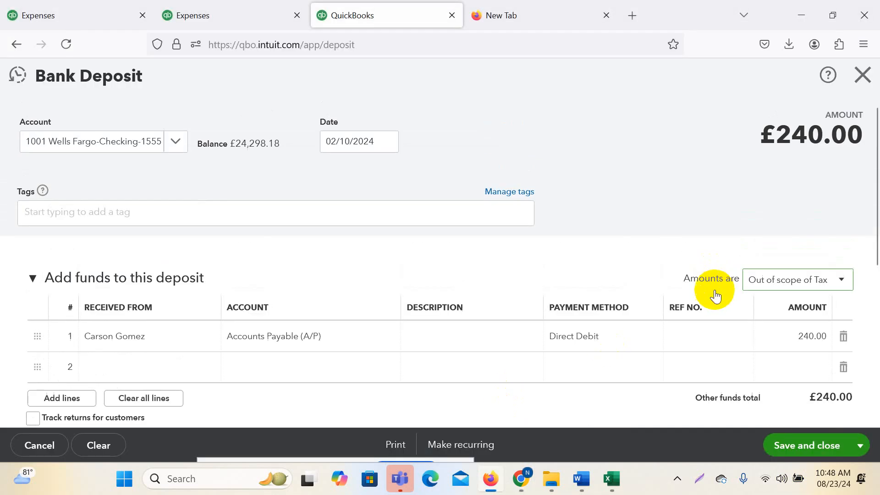
{"action": "left_click", "coordinate": [815, 451]}
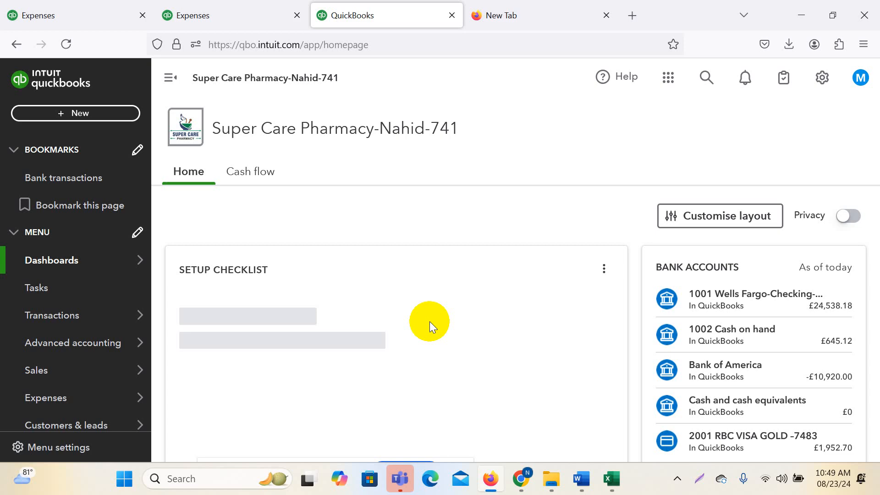
{"action": "scroll", "coordinate": [540, 331], "scroll_direction": "down", "scroll_amount": 5}
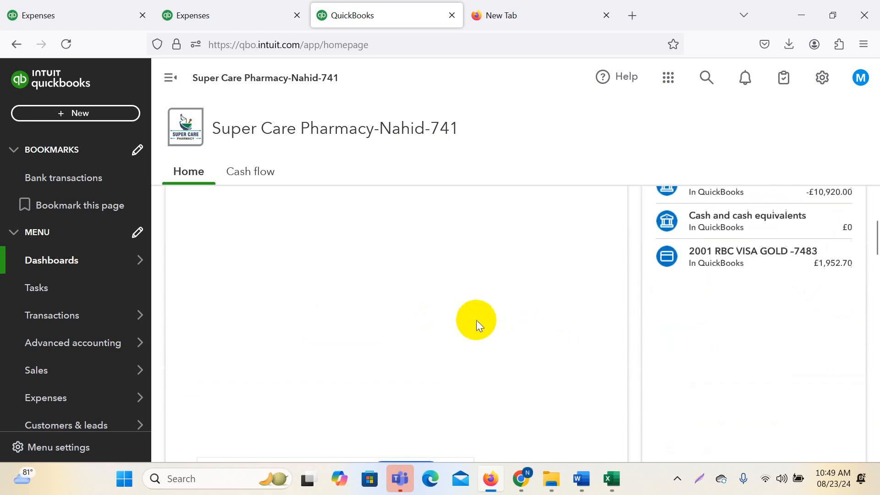
- Open the suppliers list and check the open balance of the WellCare supplier
{"action": "left_click", "coordinate": [69, 213]}
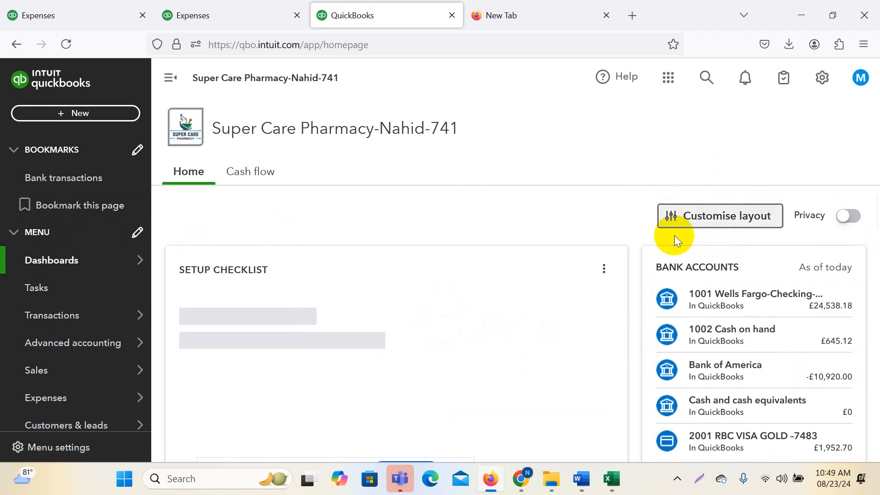
{"action": "left_click", "coordinate": [117, 353]}
{"action": "scroll", "coordinate": [105, 350], "scroll_direction": "down", "scroll_amount": 2}
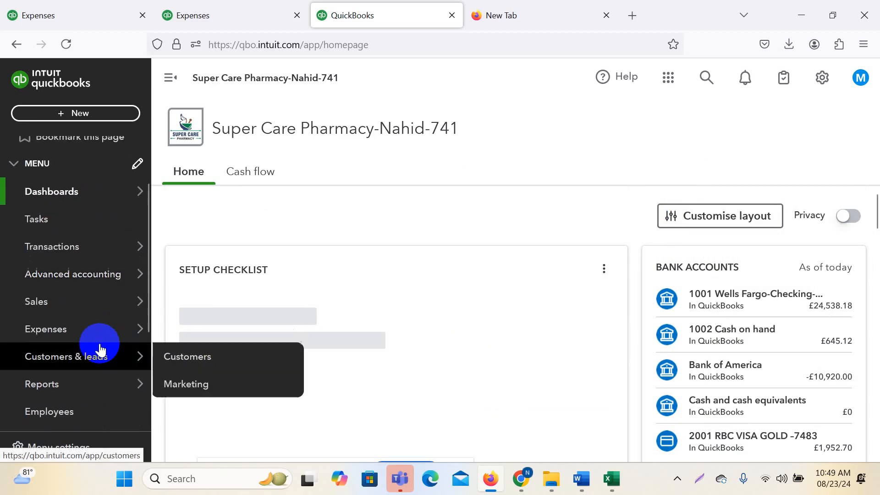
{"action": "left_click", "coordinate": [50, 307]}
{"action": "left_click", "coordinate": [51, 333]}
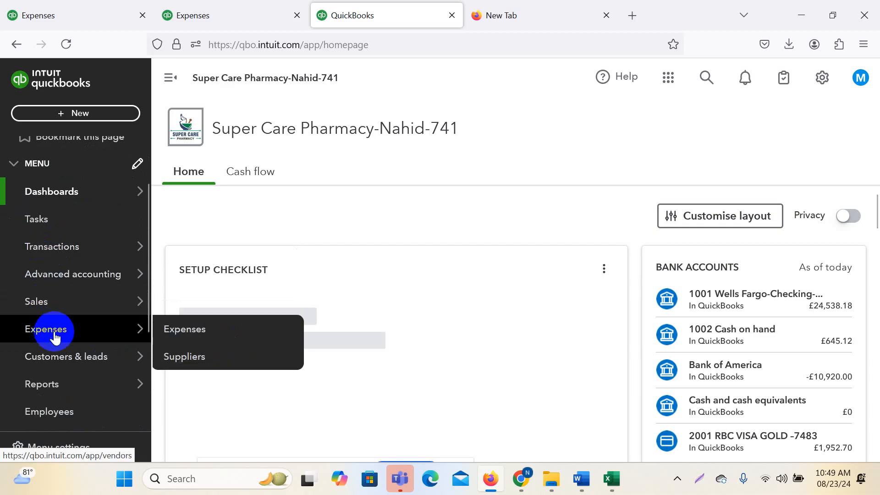
{"action": "left_click", "coordinate": [183, 356]}
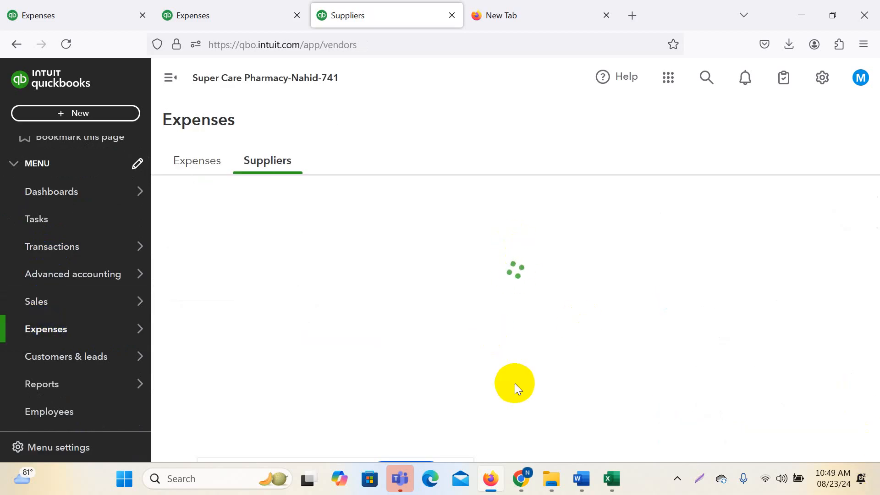
{"action": "scroll", "coordinate": [497, 349], "scroll_direction": "down", "scroll_amount": 3}
{"action": "scroll", "coordinate": [496, 350], "scroll_direction": "up", "scroll_amount": 3}
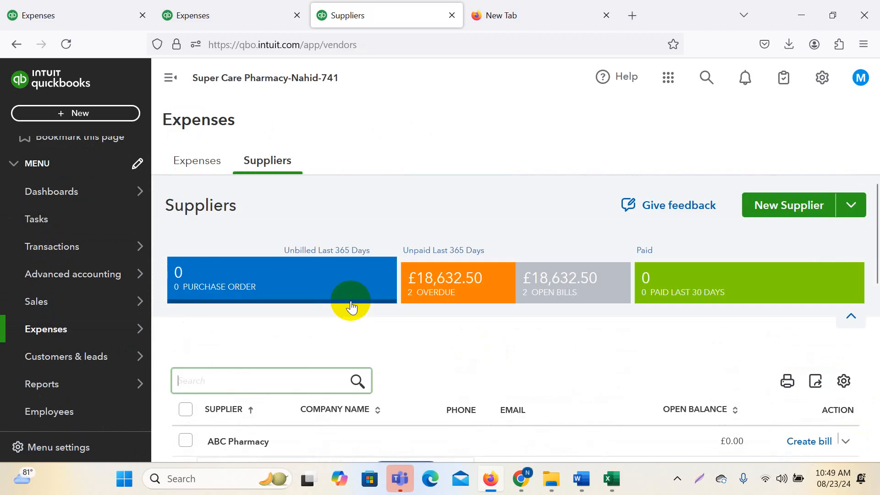
{"action": "scroll", "coordinate": [513, 400], "scroll_direction": "down", "scroll_amount": 3}
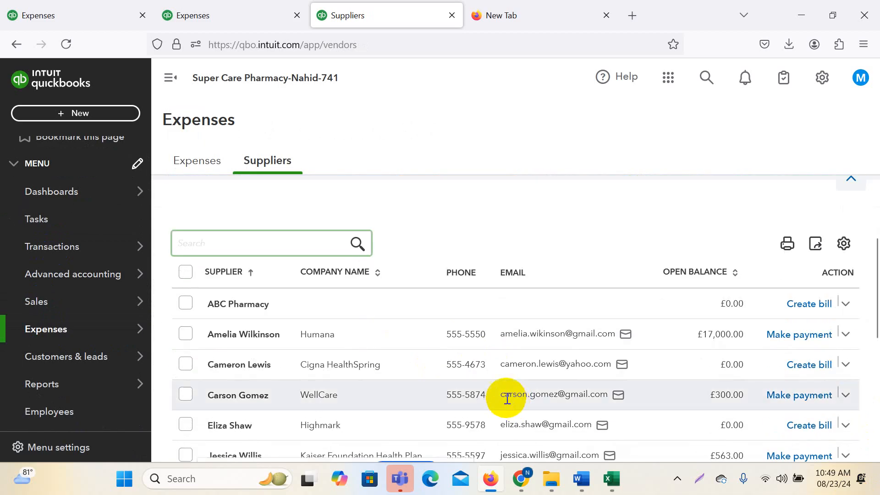
{"action": "scroll", "coordinate": [487, 393], "scroll_direction": "up", "scroll_amount": 3}
- Open the list of expense transactions and look through the entries, including the WellCare expense and supplier credit
{"action": "left_click", "coordinate": [190, 168]}
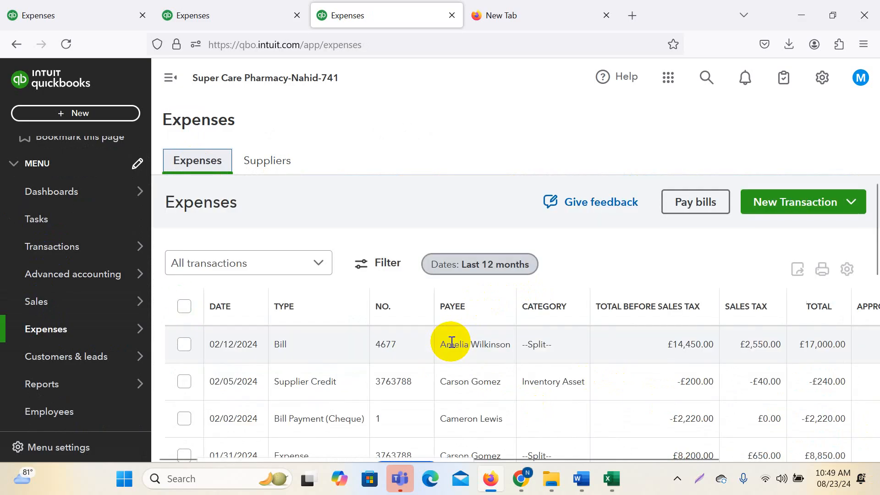
{"action": "scroll", "coordinate": [450, 342], "scroll_direction": "down", "scroll_amount": 5}
{"action": "scroll", "coordinate": [450, 342], "scroll_direction": "down", "scroll_amount": 3}
{"action": "scroll", "coordinate": [450, 345], "scroll_direction": "down", "scroll_amount": 2}
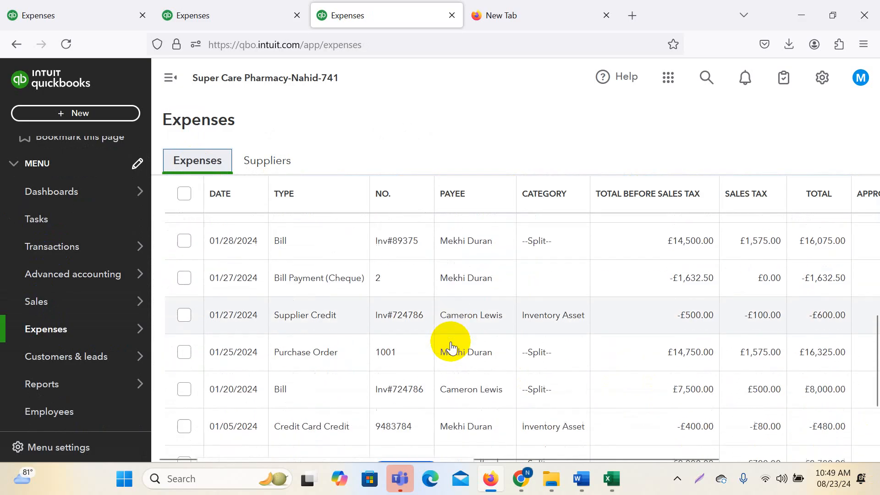
{"action": "scroll", "coordinate": [351, 382], "scroll_direction": "up", "scroll_amount": 4}
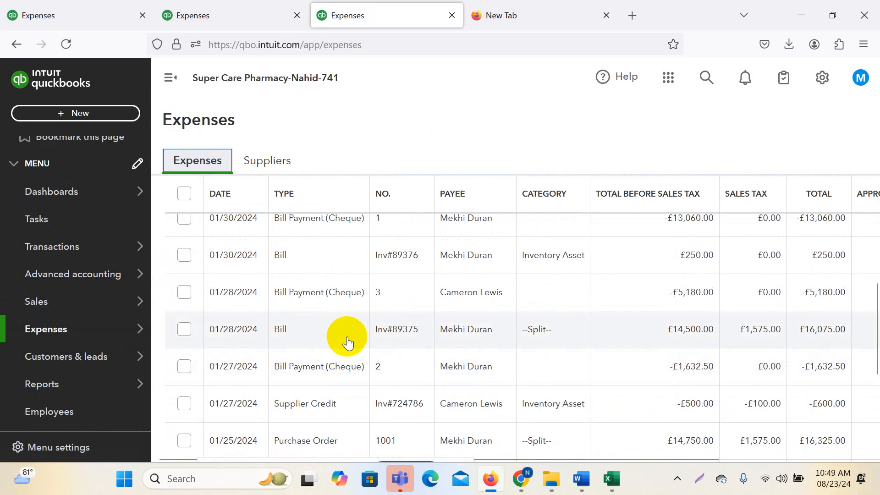
{"action": "scroll", "coordinate": [344, 339], "scroll_direction": "up", "scroll_amount": 3}
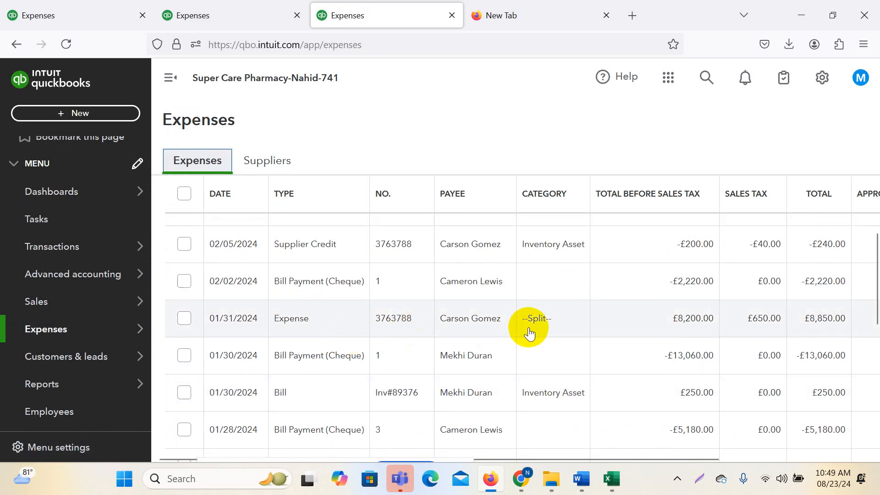
{"action": "scroll", "coordinate": [410, 320], "scroll_direction": "up", "scroll_amount": 4}
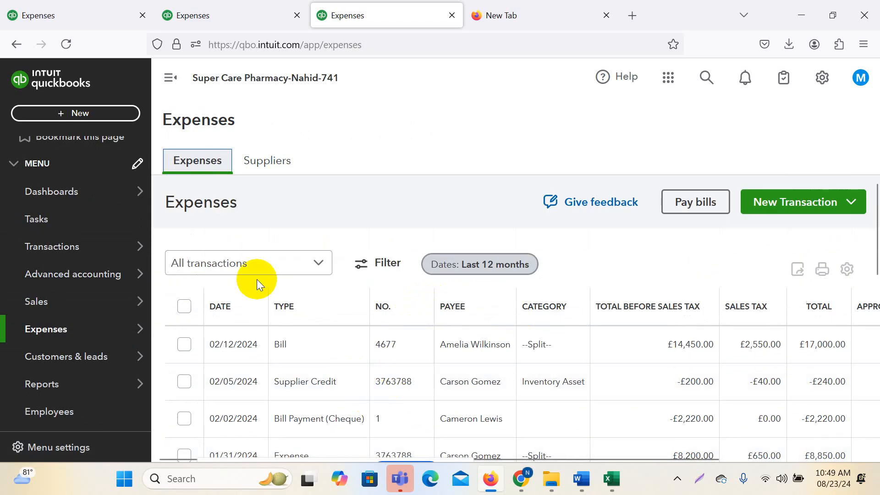
- Create a new expense with the Highmark supplier as the payee
{"action": "scroll", "coordinate": [393, 402], "scroll_direction": "down", "scroll_amount": 2}
{"action": "left_click", "coordinate": [76, 120]}
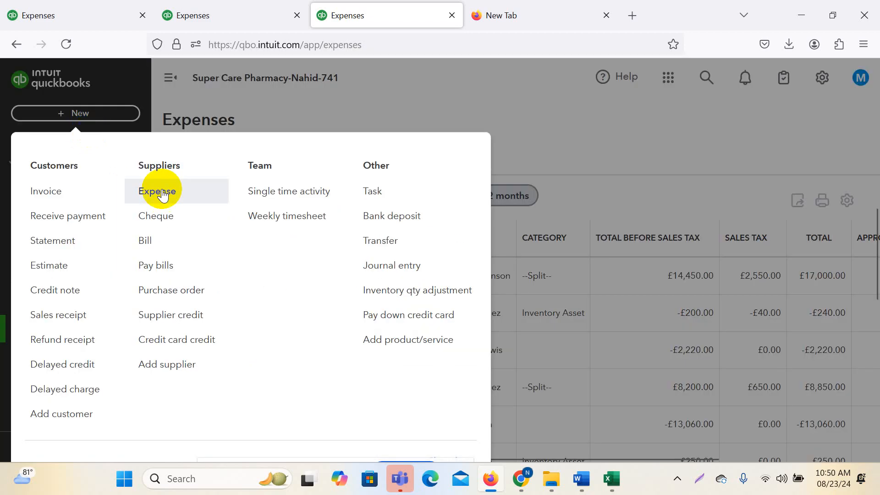
{"action": "left_click", "coordinate": [161, 190]}
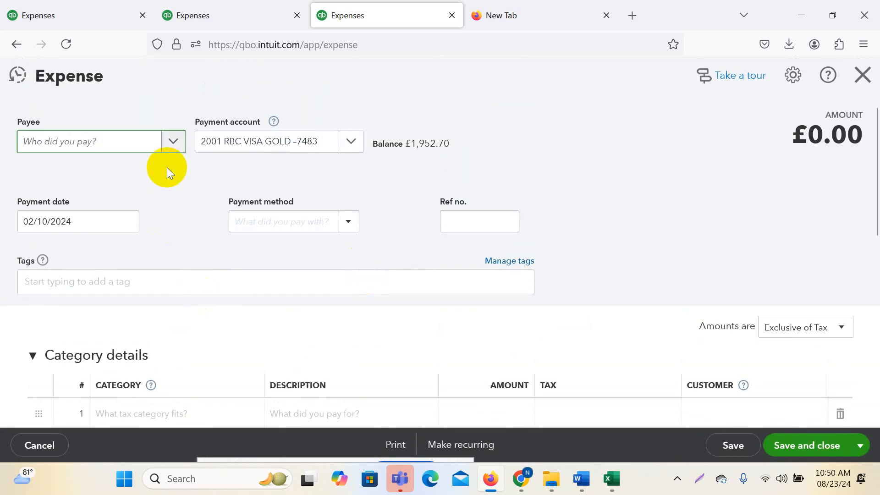
{"action": "left_click", "coordinate": [173, 141]}
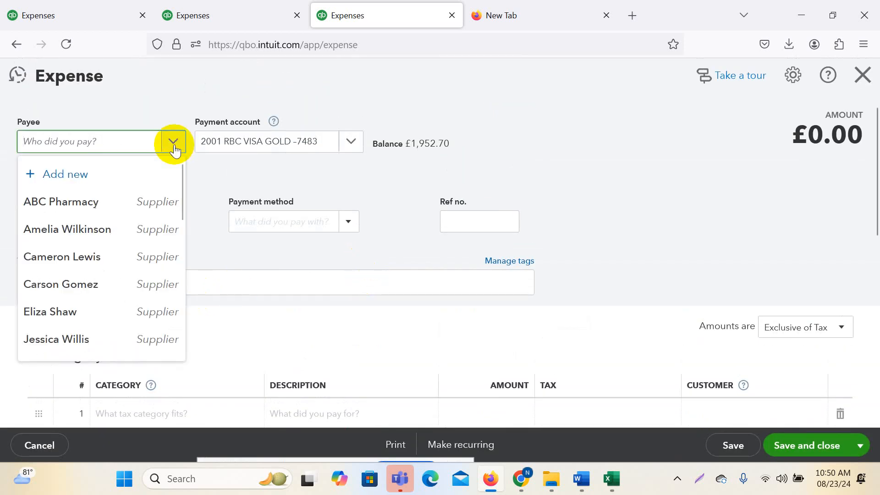
{"action": "left_click", "coordinate": [53, 313]}
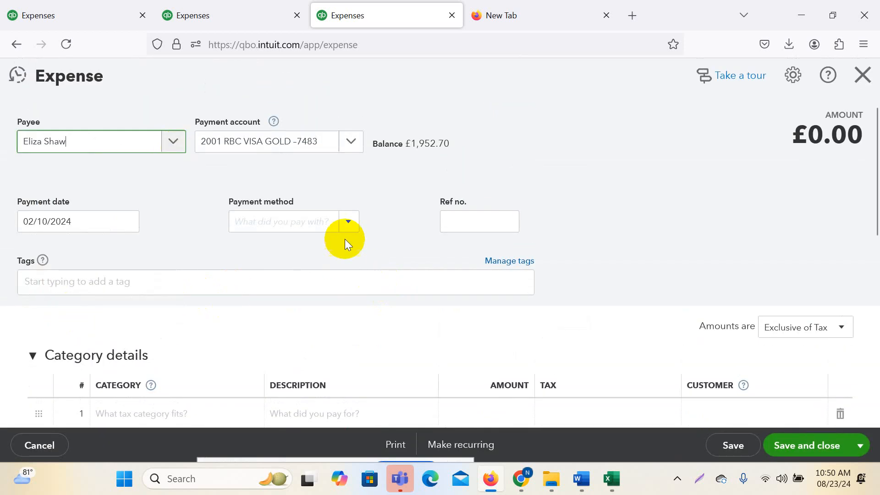
- Set the expense's payment date to 02/12/2024, the payment method to Direct Debit and the reference number to 34534
{"action": "left_click", "coordinate": [126, 222]}
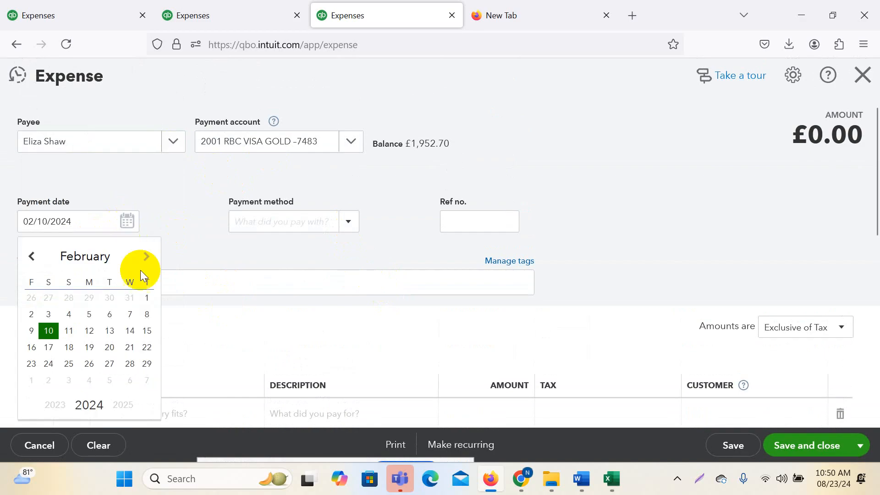
{"action": "left_click", "coordinate": [89, 331]}
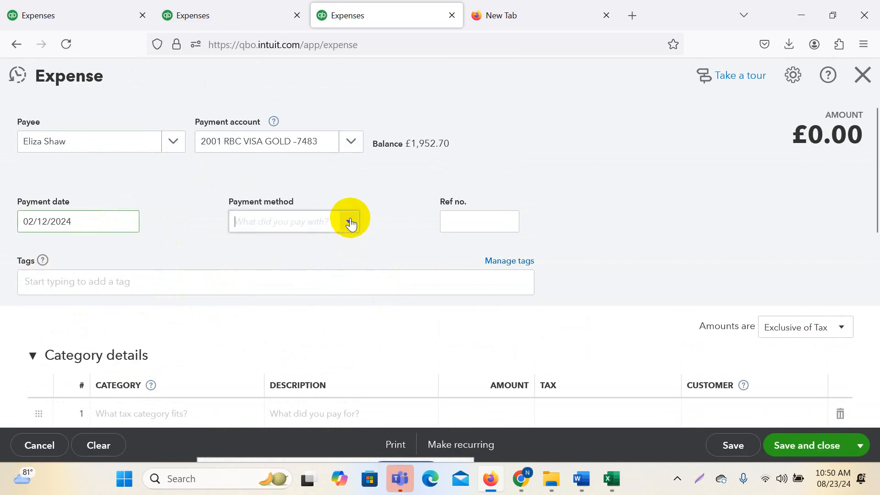
{"action": "left_click", "coordinate": [351, 223]}
{"action": "left_click", "coordinate": [267, 344]}
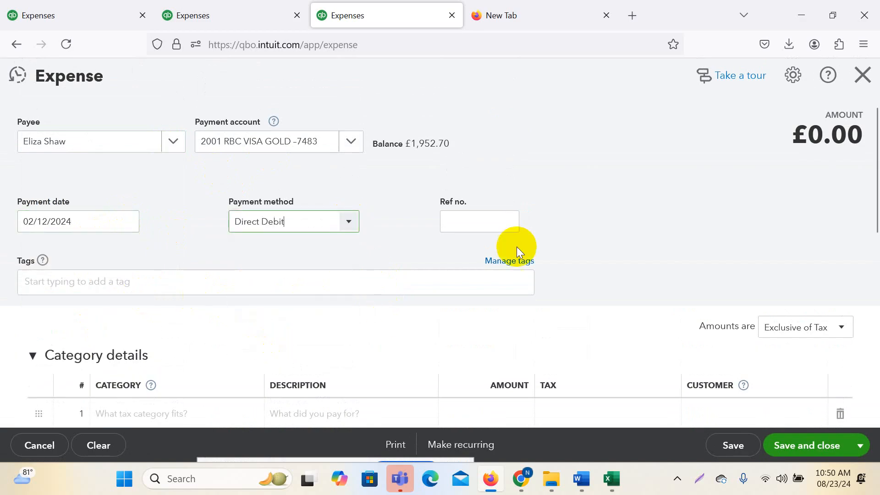
{"action": "left_click", "coordinate": [483, 218]}
{"action": "type", "text": "34534"}
- Add 20 units of Diagnostic & Testing Equipment at Standard Rate-20% tax as an item line, and save and close the expense
{"action": "scroll", "coordinate": [252, 308], "scroll_direction": "down", "scroll_amount": 6}
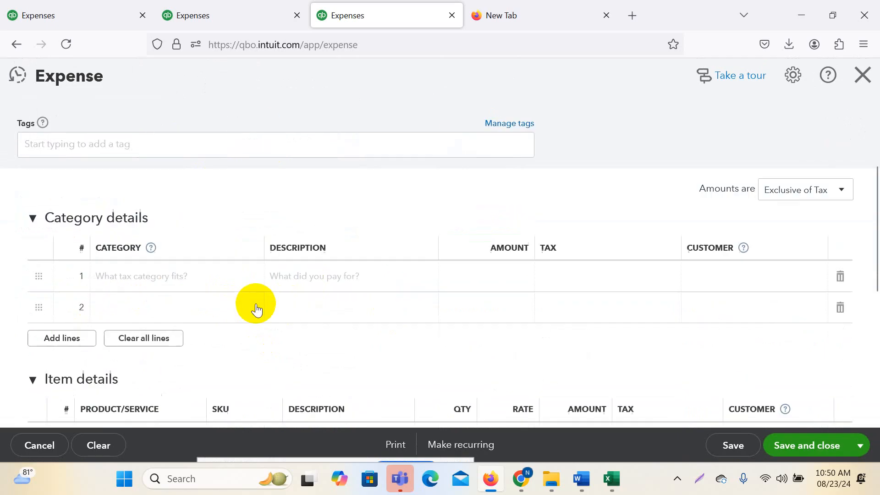
{"action": "left_click", "coordinate": [167, 308]}
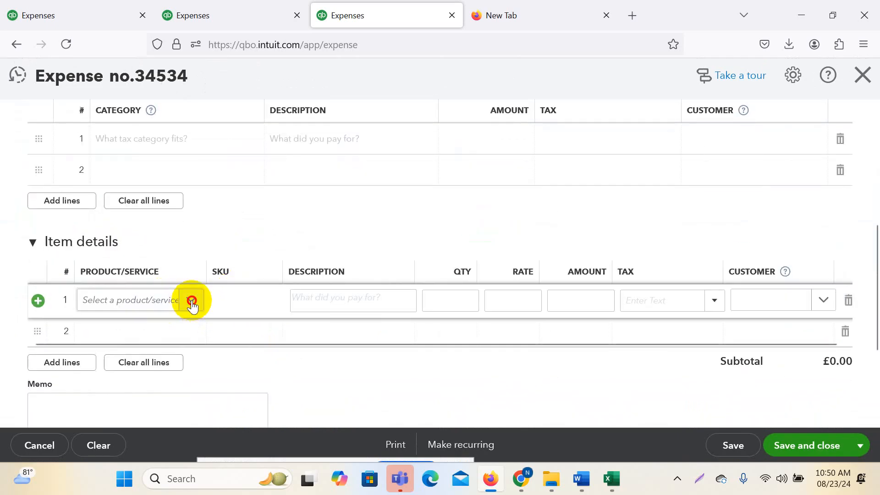
{"action": "left_click", "coordinate": [191, 300]}
{"action": "left_click", "coordinate": [131, 221]}
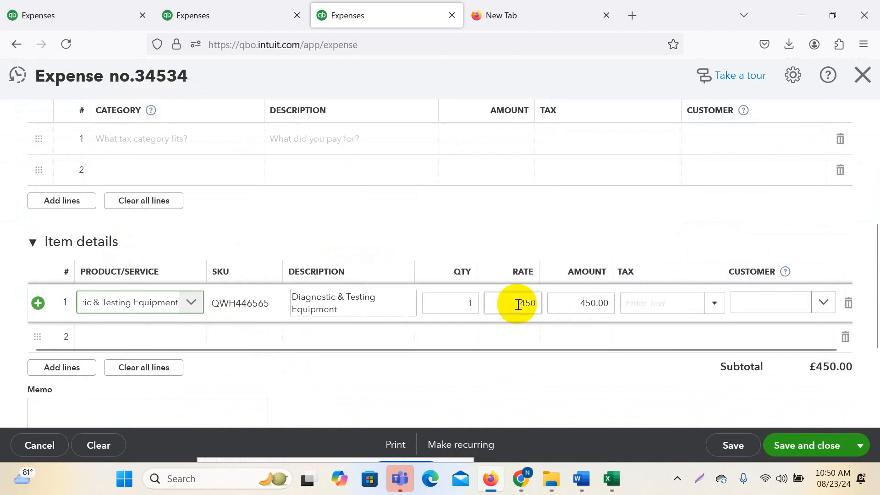
{"action": "left_click", "coordinate": [459, 303]}
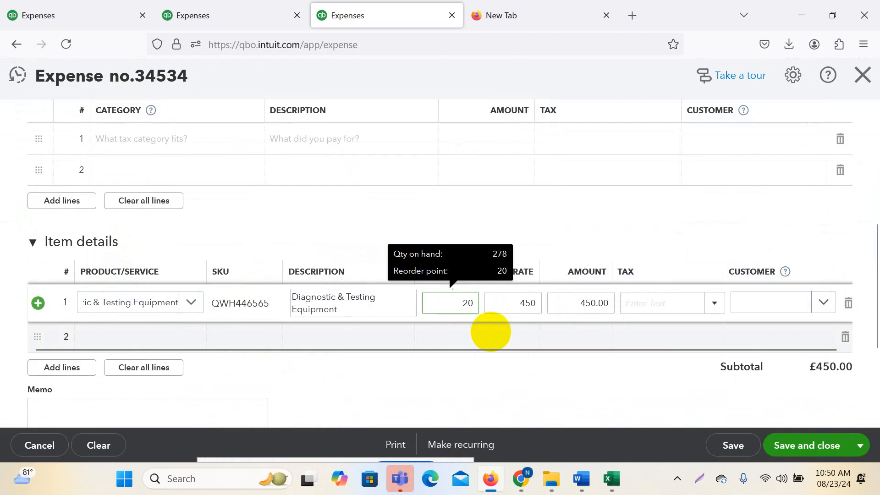
{"action": "left_click", "coordinate": [711, 304]}
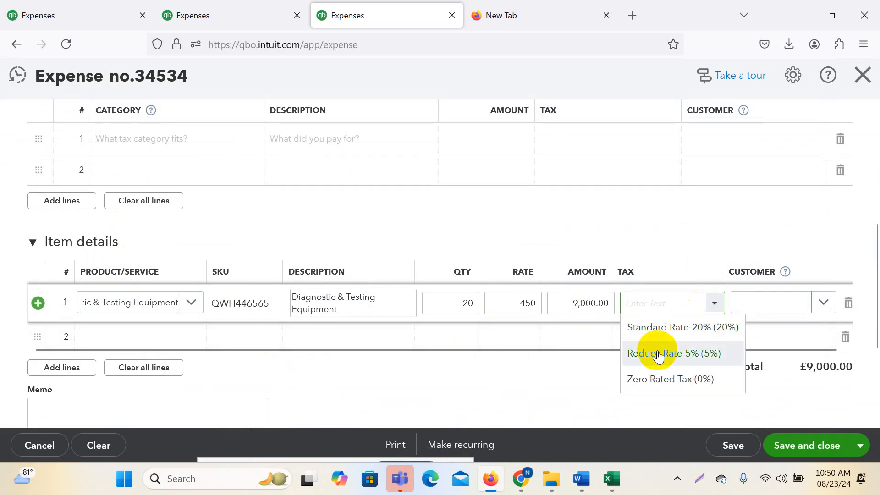
{"action": "left_click", "coordinate": [660, 330]}
{"action": "left_click", "coordinate": [657, 218]}
{"action": "scroll", "coordinate": [582, 256], "scroll_direction": "up", "scroll_amount": 6}
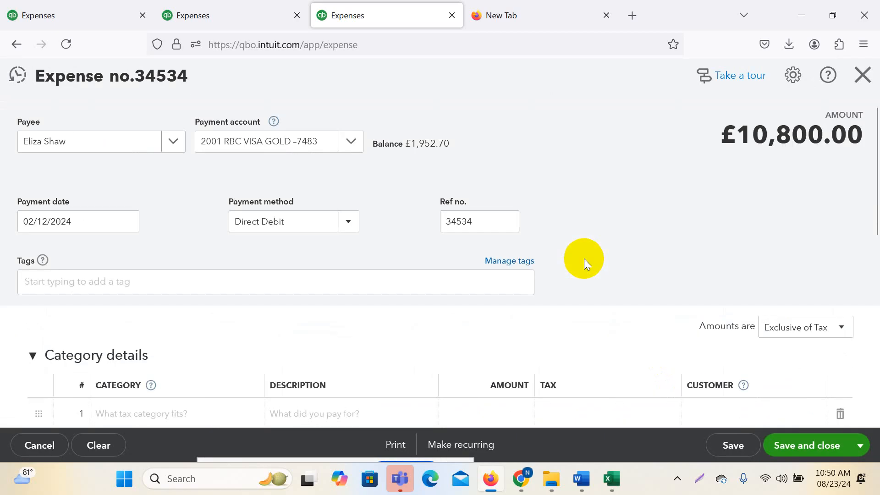
{"action": "scroll", "coordinate": [621, 281], "scroll_direction": "down", "scroll_amount": 3}
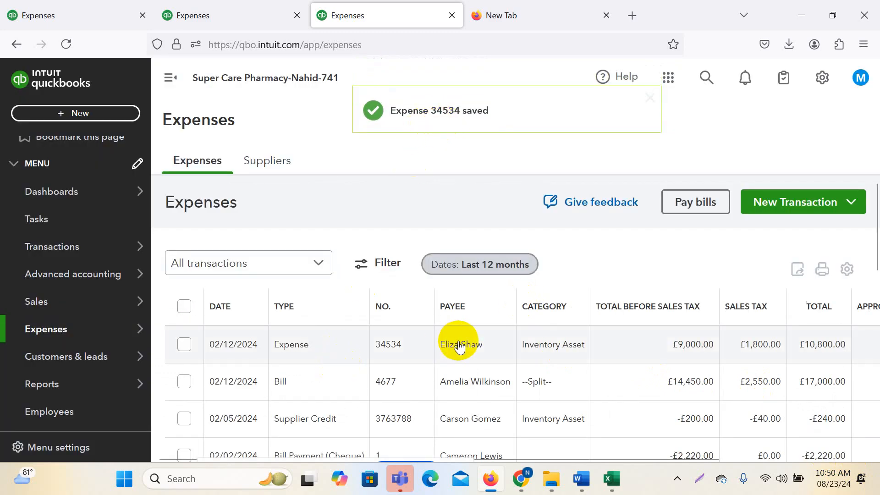
- Look through the expense transactions and open the Highmark expense to review its item line
{"action": "scroll", "coordinate": [456, 339], "scroll_direction": "down", "scroll_amount": 10}
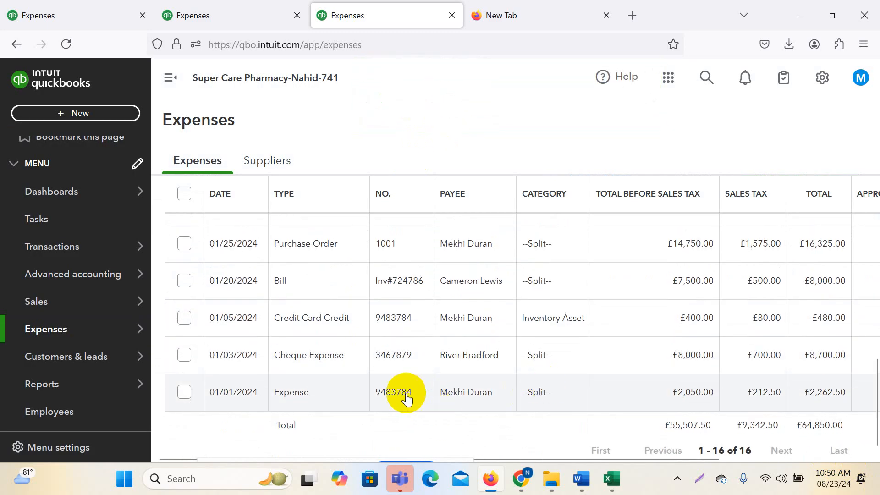
{"action": "scroll", "coordinate": [492, 345], "scroll_direction": "up", "scroll_amount": 5}
{"action": "scroll", "coordinate": [494, 347], "scroll_direction": "up", "scroll_amount": 5}
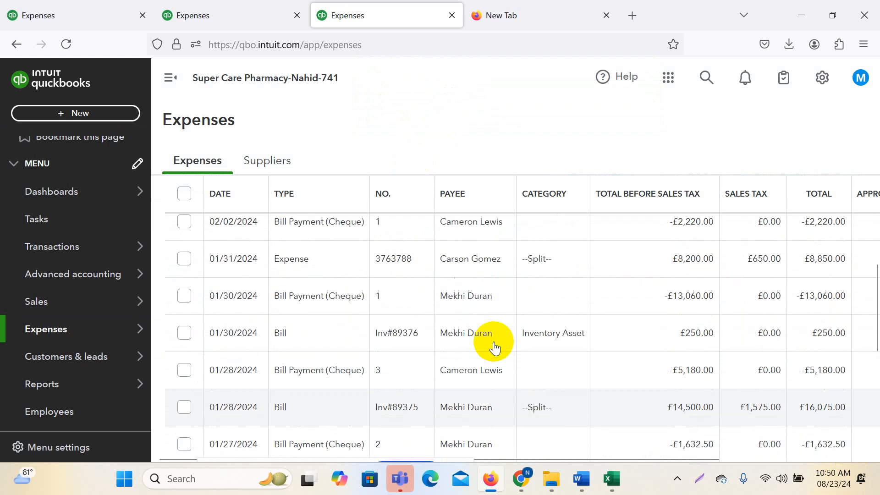
{"action": "scroll", "coordinate": [494, 347], "scroll_direction": "up", "scroll_amount": 2}
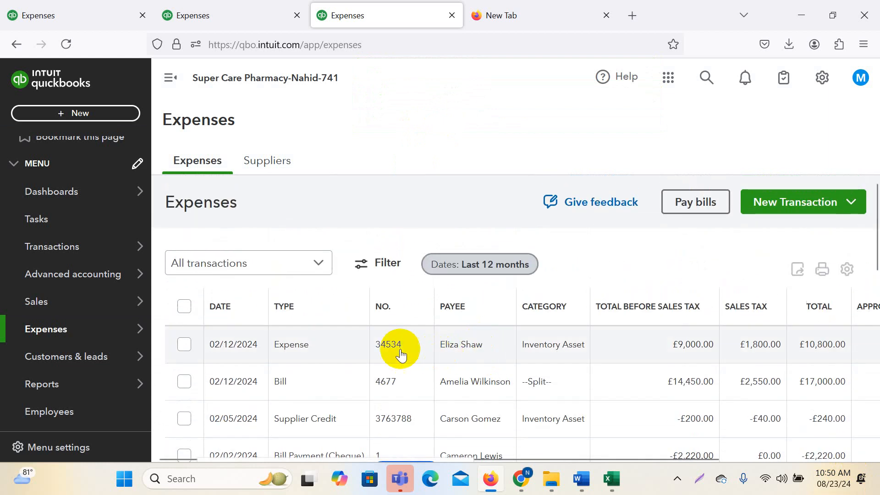
{"action": "left_click", "coordinate": [403, 348]}
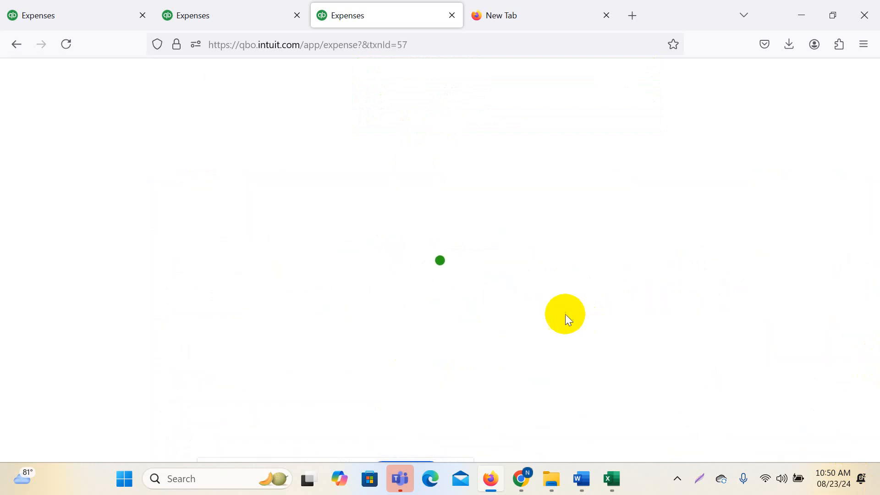
{"action": "scroll", "coordinate": [550, 342], "scroll_direction": "down", "scroll_amount": 5}
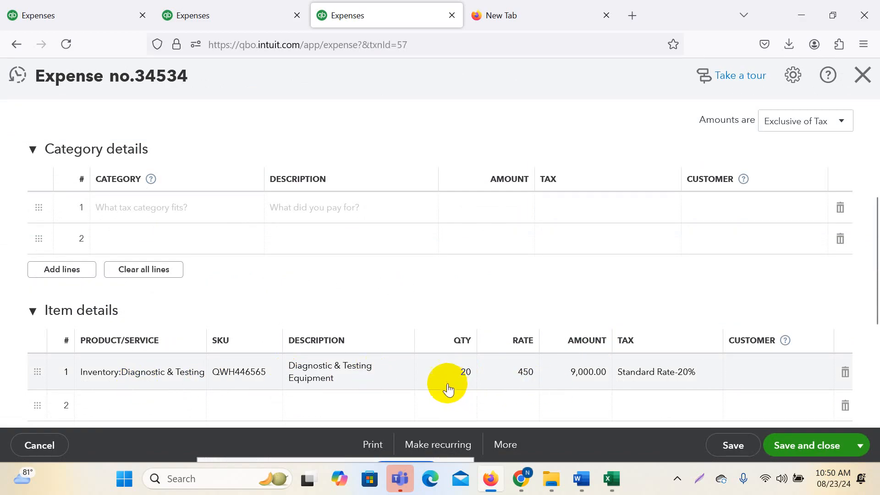
- Close the WellCare expense and create a supplier credit for the Highmark supplier with payment date 02/14/2024
{"action": "left_click", "coordinate": [112, 14]}
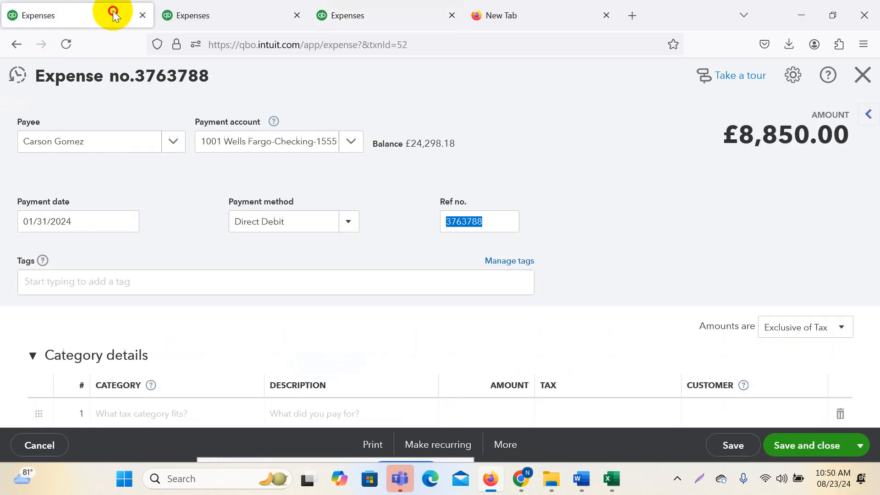
{"action": "left_click", "coordinate": [870, 77]}
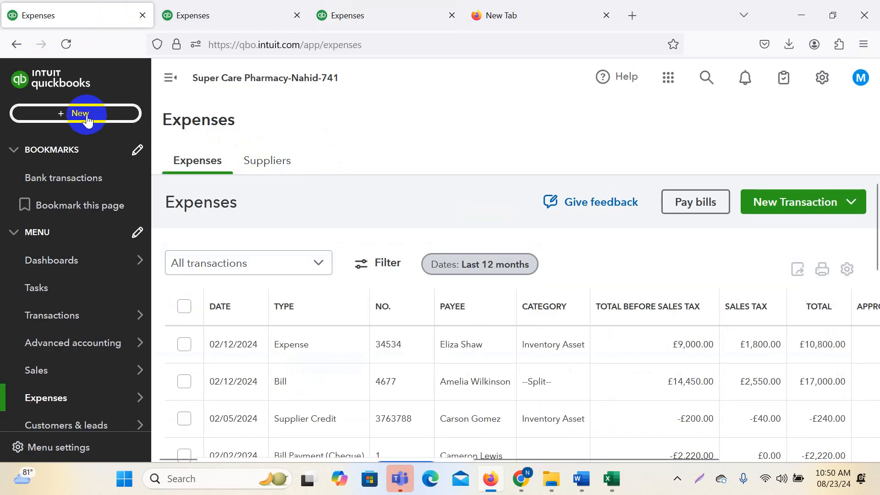
{"action": "left_click", "coordinate": [88, 118]}
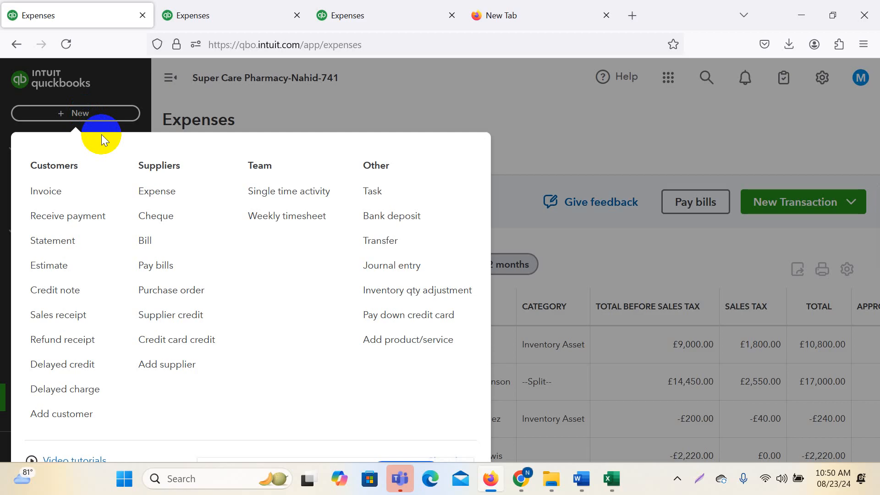
{"action": "left_click", "coordinate": [164, 323]}
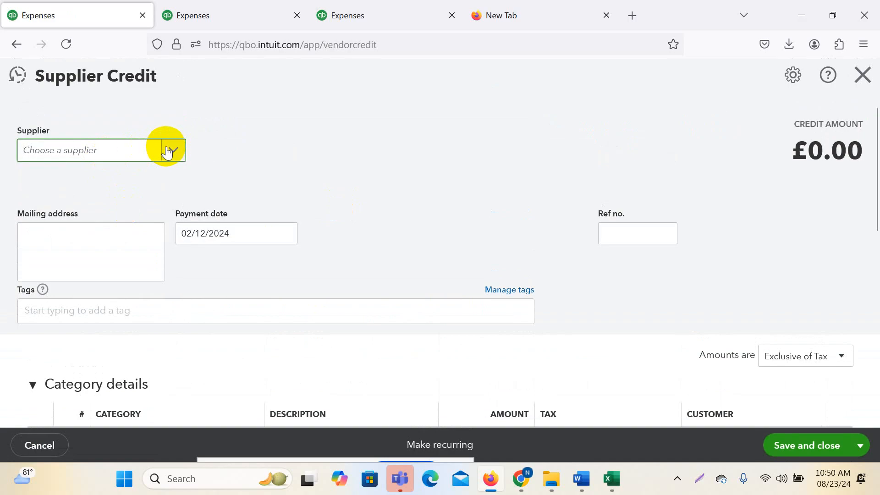
{"action": "left_click", "coordinate": [170, 151]}
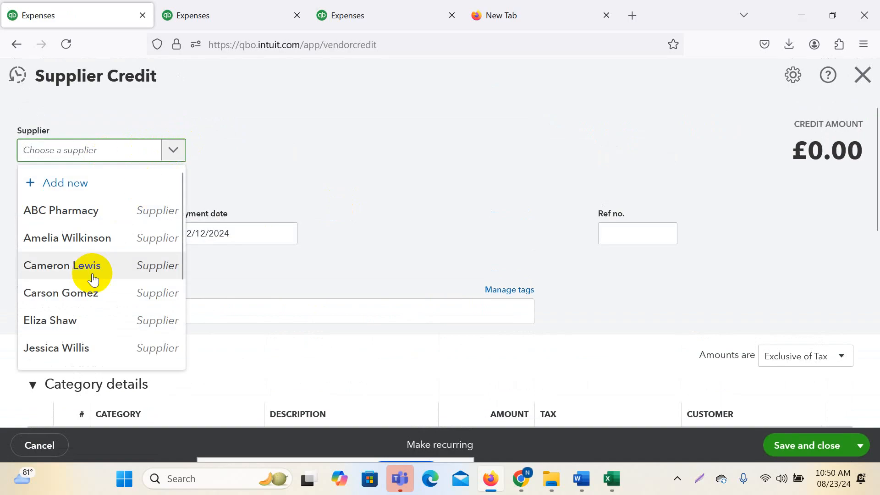
{"action": "left_click", "coordinate": [53, 325]}
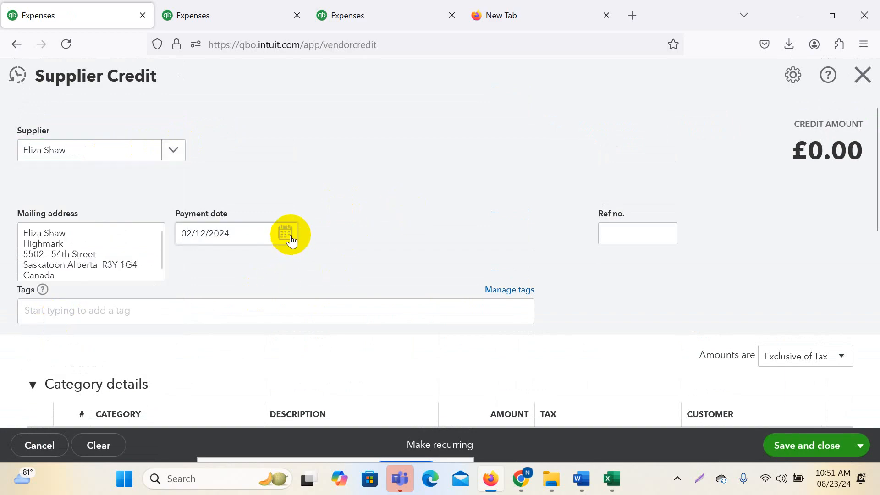
{"action": "left_click", "coordinate": [286, 233]}
{"action": "left_click", "coordinate": [269, 344]}
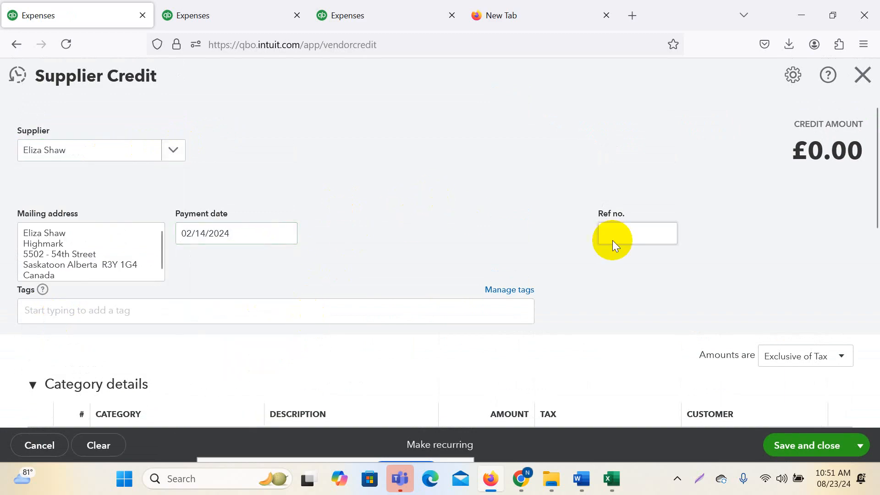
- Copy the reference number 34534 from the Highmark expense into the supplier credit
{"action": "left_click", "coordinate": [363, 14]}
{"action": "left_click", "coordinate": [201, 10]}
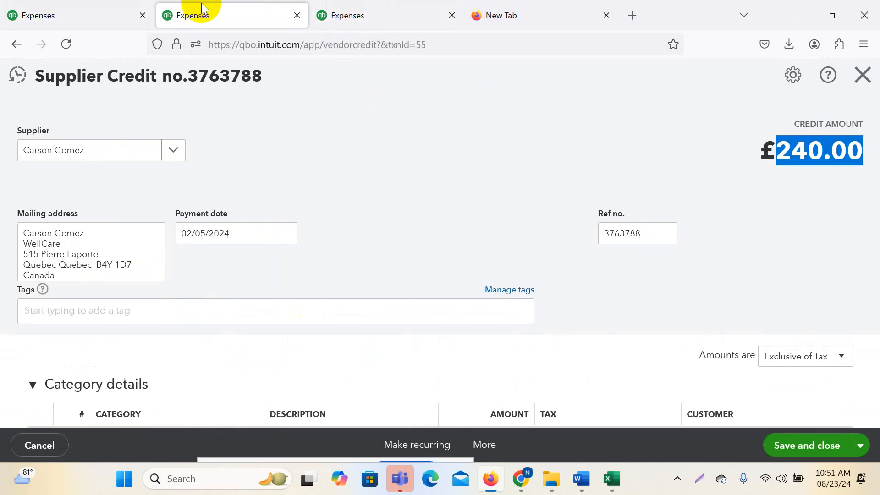
{"action": "left_click", "coordinate": [362, 10]}
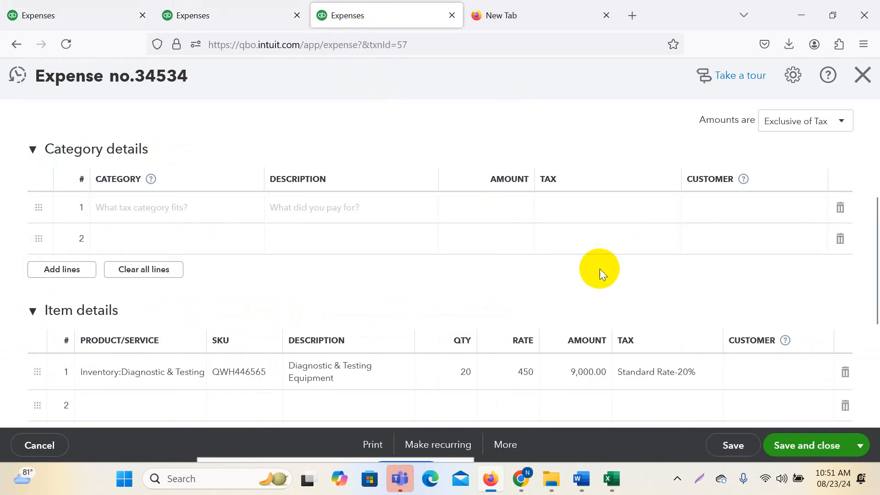
{"action": "double_click", "coordinate": [485, 221]}
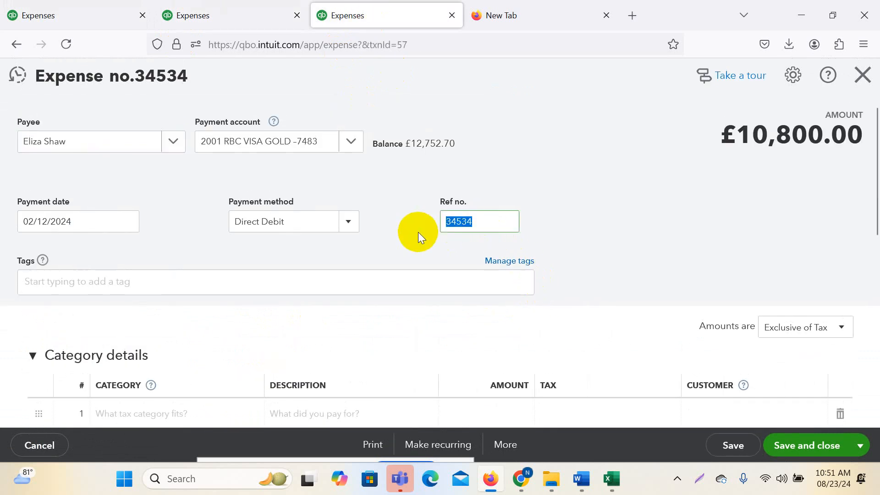
{"action": "left_click", "coordinate": [46, 15]}
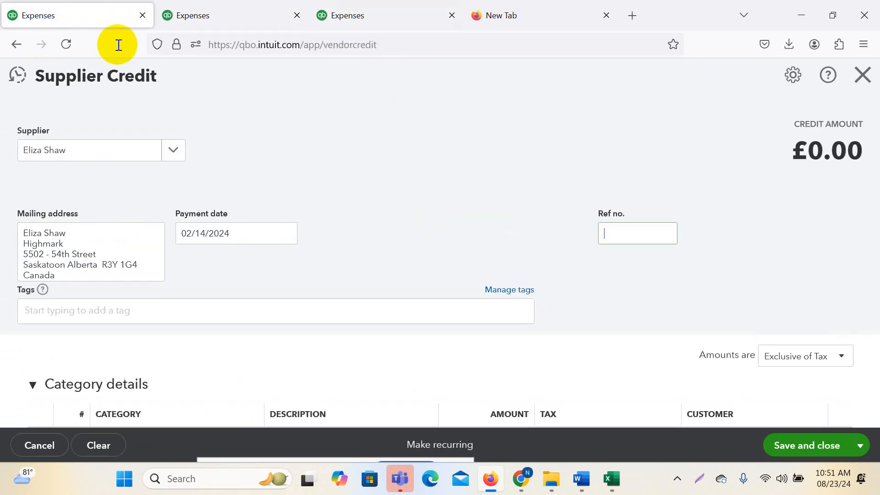
{"action": "left_click", "coordinate": [222, 11]}
{"action": "left_click", "coordinate": [92, 13]}
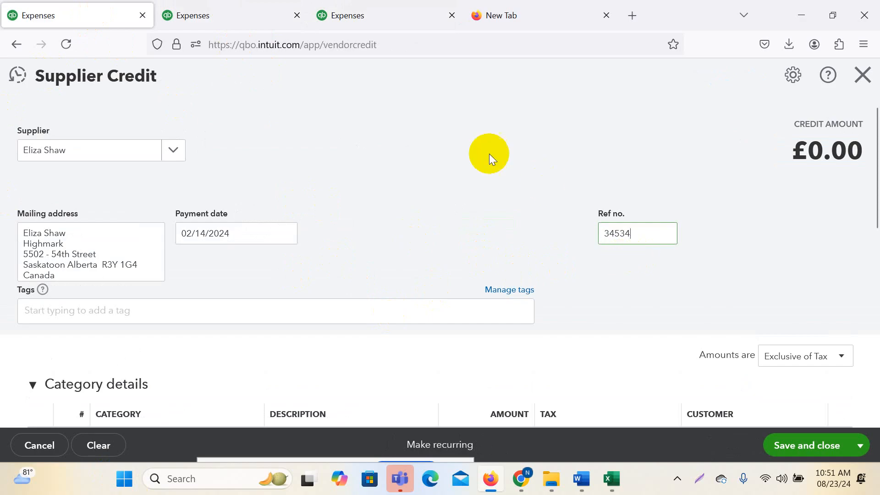
{"action": "left_click", "coordinate": [489, 153]}
- Add 2 units of Diagnostic & Testing Equipment at Standard Rate-20% tax to the supplier credit, and save and close it
{"action": "scroll", "coordinate": [417, 254], "scroll_direction": "down", "scroll_amount": 9}
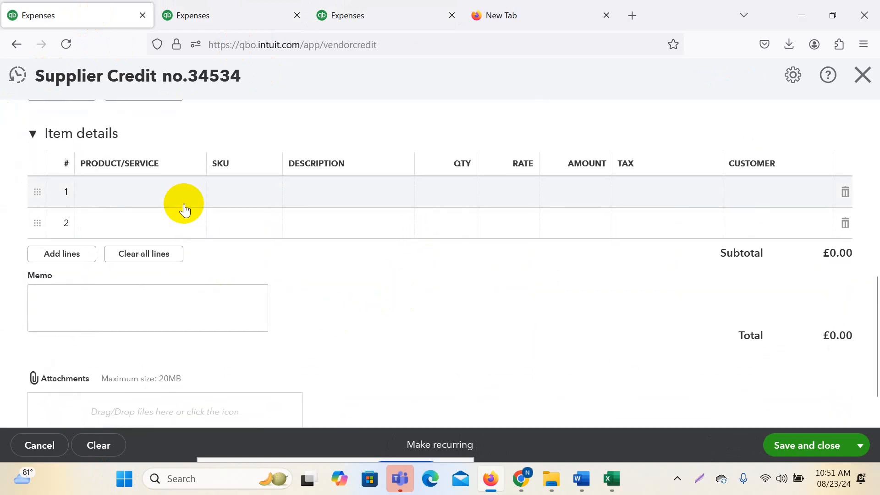
{"action": "left_click", "coordinate": [188, 198]}
{"action": "left_click", "coordinate": [191, 193]}
{"action": "left_click", "coordinate": [149, 355]}
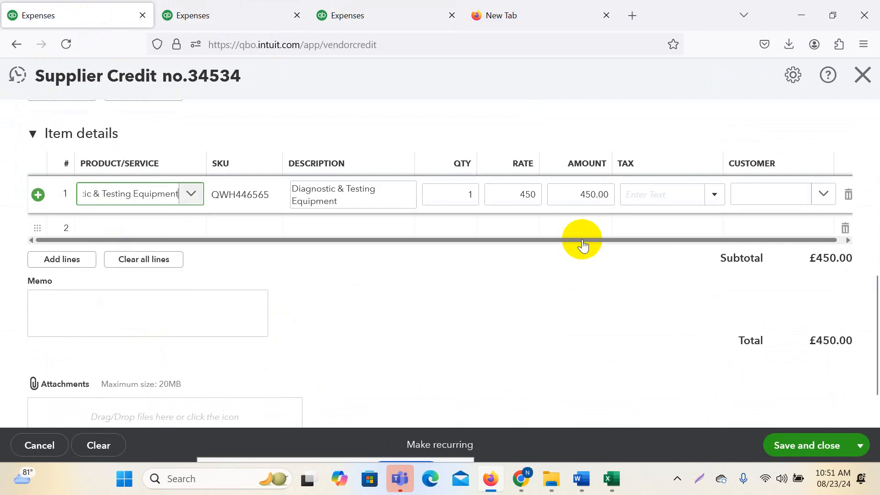
{"action": "left_click", "coordinate": [468, 192]}
{"action": "type", "text": "2"}
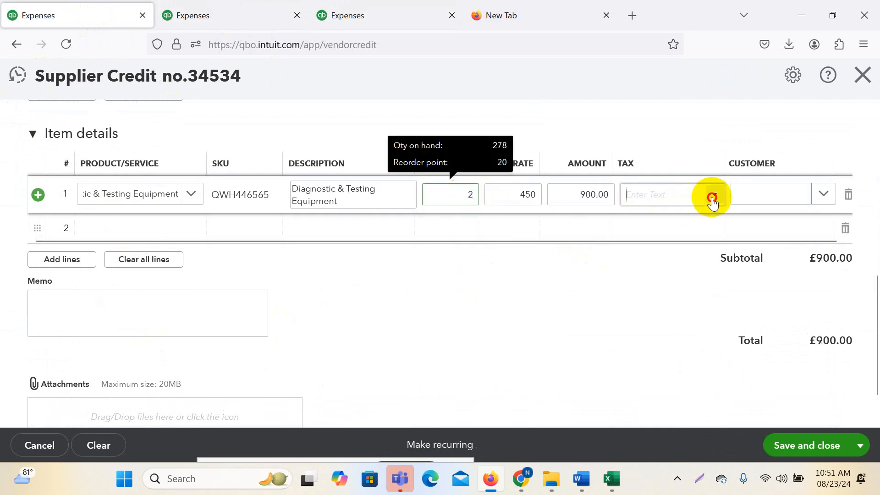
{"action": "left_click", "coordinate": [712, 196]}
{"action": "left_click", "coordinate": [677, 220]}
{"action": "left_click", "coordinate": [567, 326]}
{"action": "scroll", "coordinate": [568, 327], "scroll_direction": "up", "scroll_amount": 10}
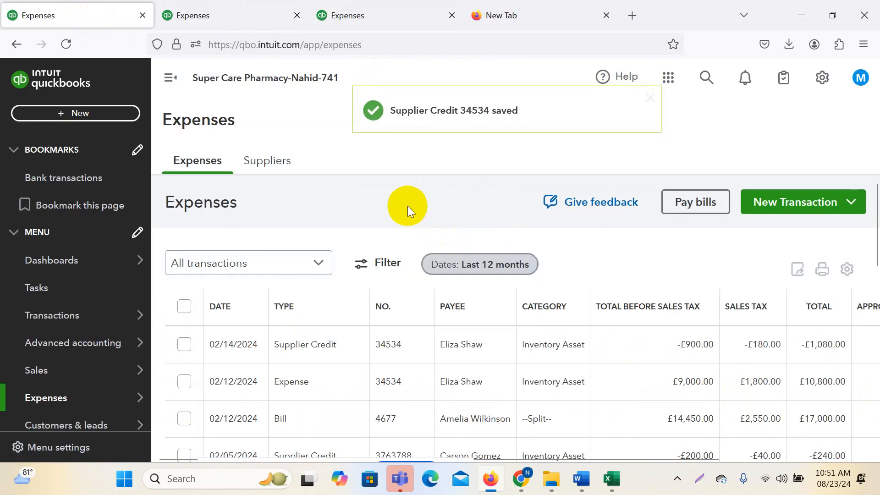
- Create a bill for the Highmark supplier with bill date 02/17/2024 and bill number 3533
{"action": "left_click", "coordinate": [85, 114]}
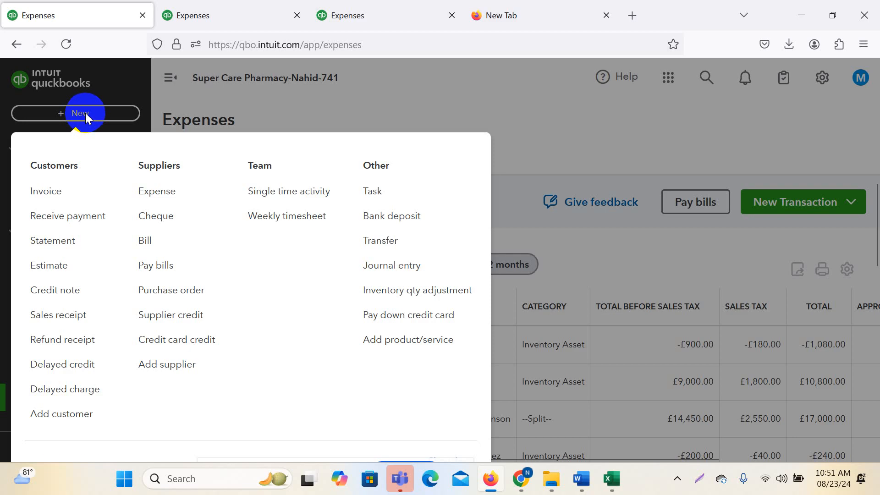
{"action": "left_click", "coordinate": [147, 241]}
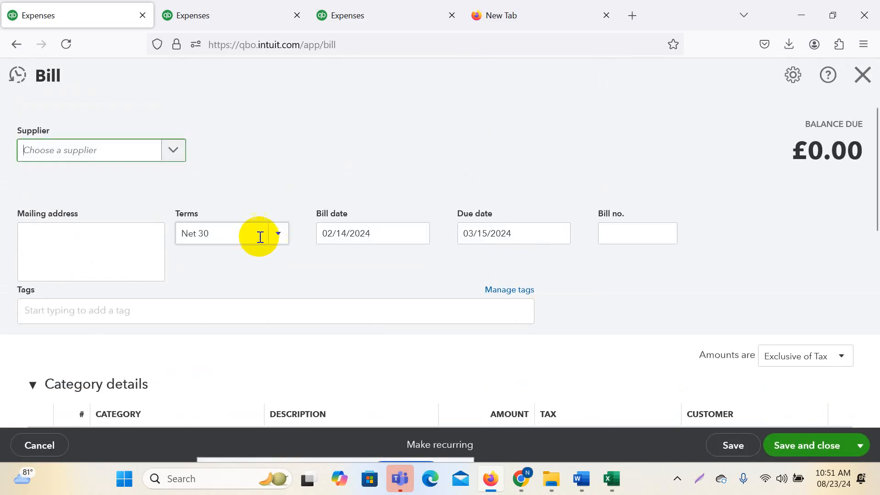
{"action": "left_click", "coordinate": [174, 151]}
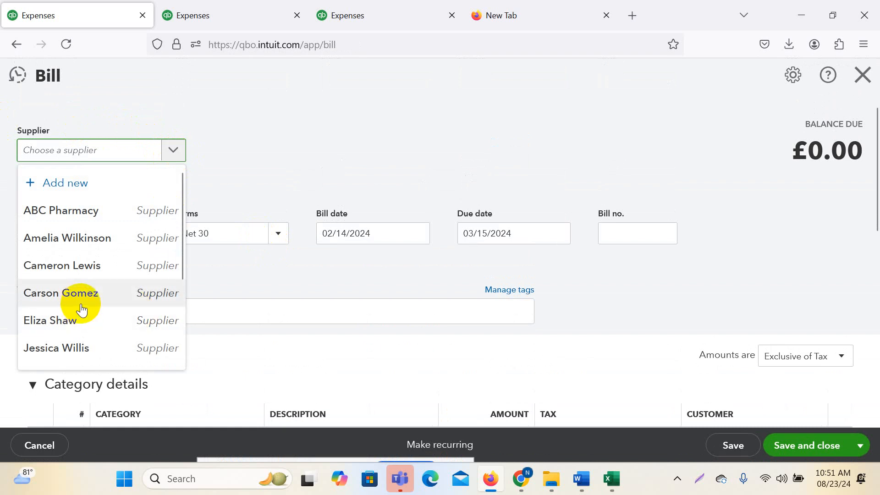
{"action": "left_click", "coordinate": [64, 325]}
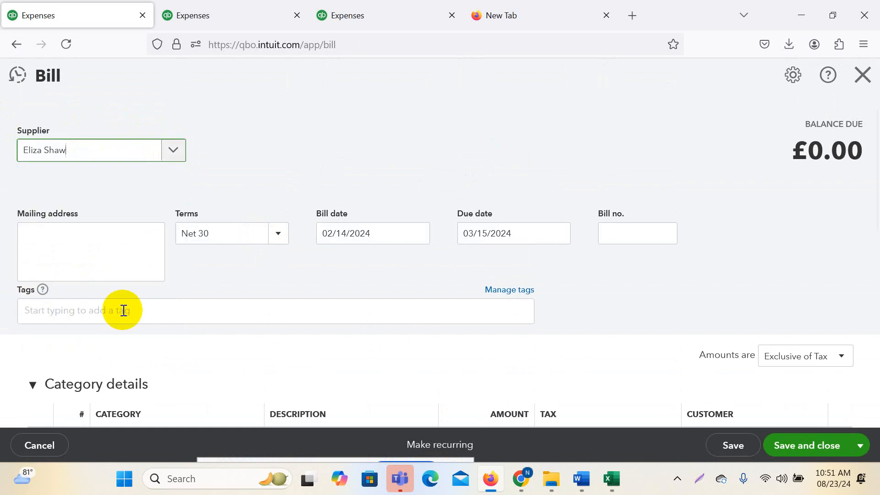
{"action": "left_click", "coordinate": [417, 234]}
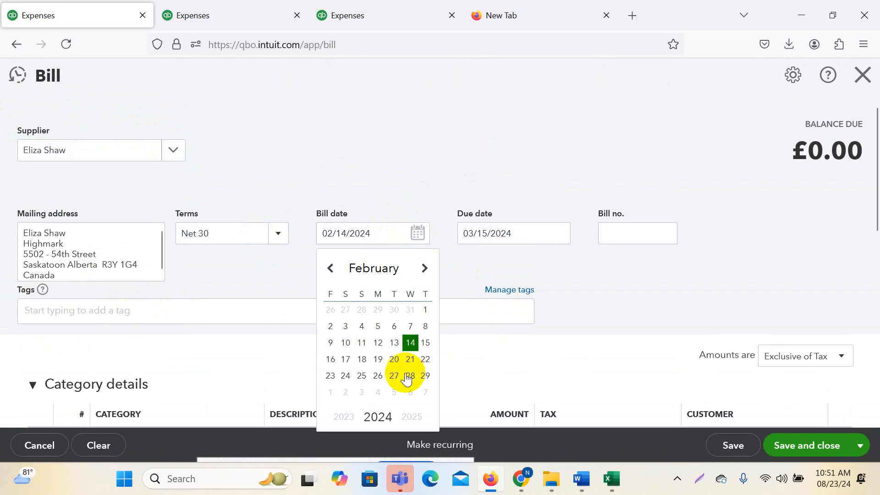
{"action": "left_click", "coordinate": [349, 361]}
{"action": "left_click", "coordinate": [639, 233]}
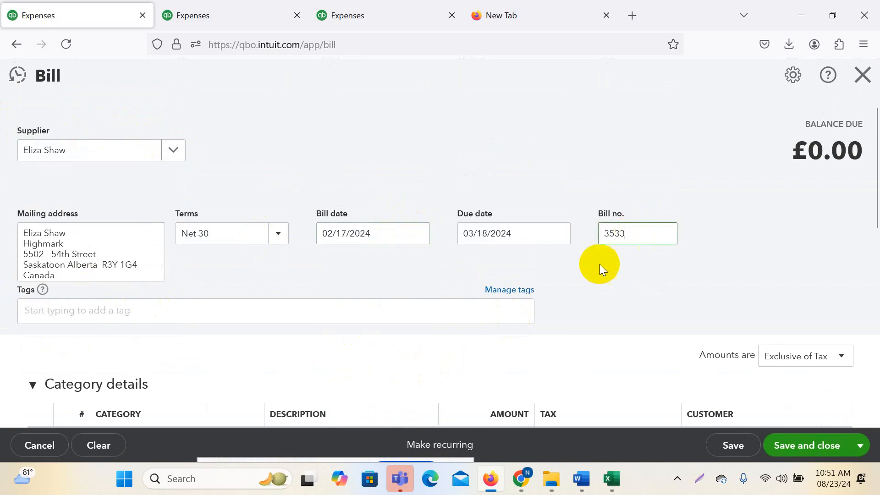
- Add 2 units of Diagnostic & Testing Equipment at Standard Rate-20% tax to the bill's item details
{"action": "scroll", "coordinate": [311, 275], "scroll_direction": "down", "scroll_amount": 6}
{"action": "left_click", "coordinate": [120, 332]}
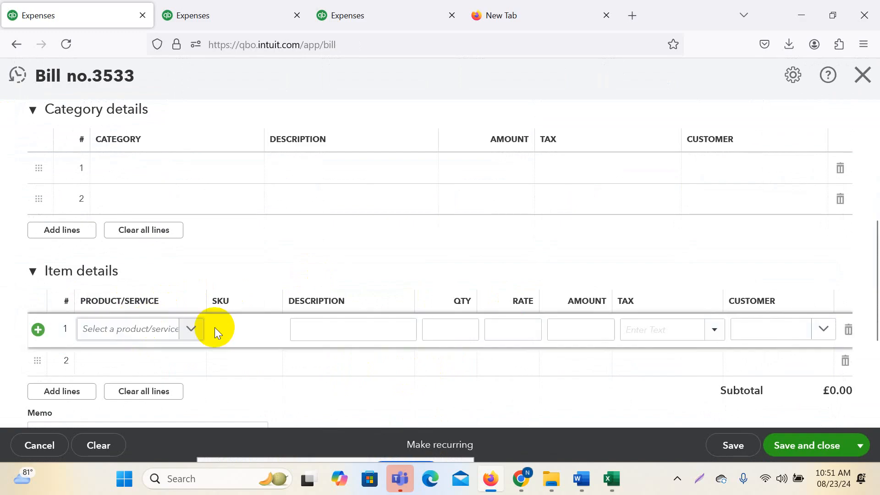
{"action": "left_click", "coordinate": [191, 328]}
{"action": "left_click", "coordinate": [161, 252]}
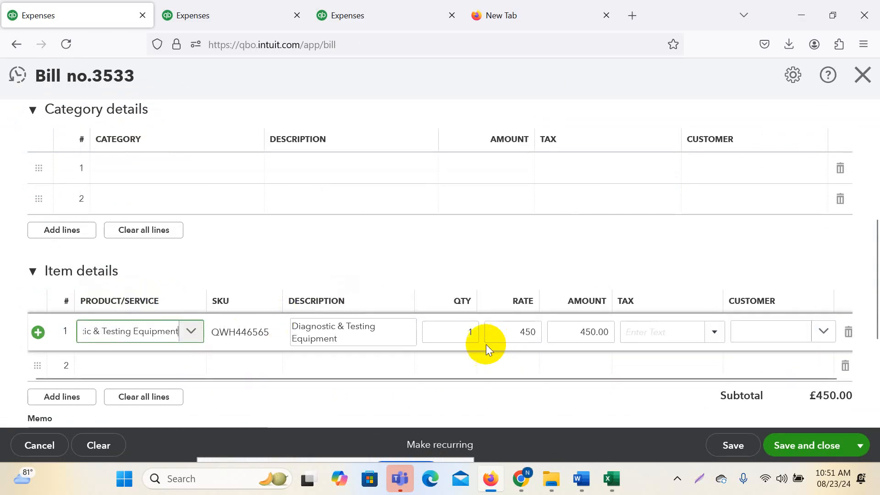
{"action": "left_click", "coordinate": [478, 342]}
{"action": "type", "text": "2"}
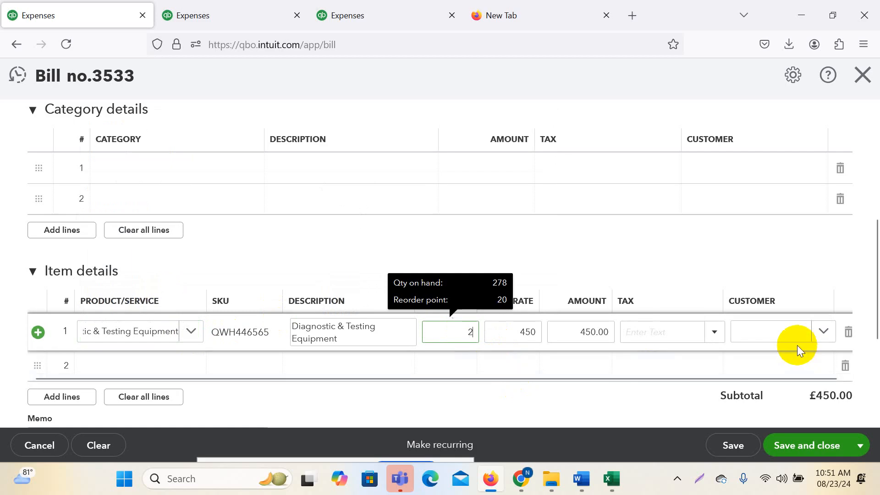
{"action": "left_click", "coordinate": [717, 333]}
{"action": "left_click", "coordinate": [651, 362]}
{"action": "left_click", "coordinate": [665, 228]}
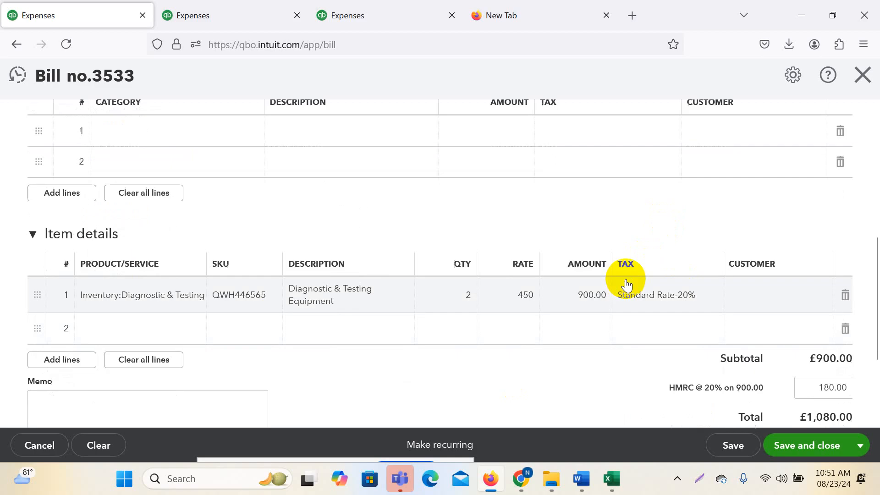
- Add 10 units of Hand Sanitizer at Reduce Rate-5% tax to the bill, and save and close it
{"action": "scroll", "coordinate": [566, 276], "scroll_direction": "down", "scroll_amount": 3}
{"action": "scroll", "coordinate": [541, 273], "scroll_direction": "up", "scroll_amount": 2}
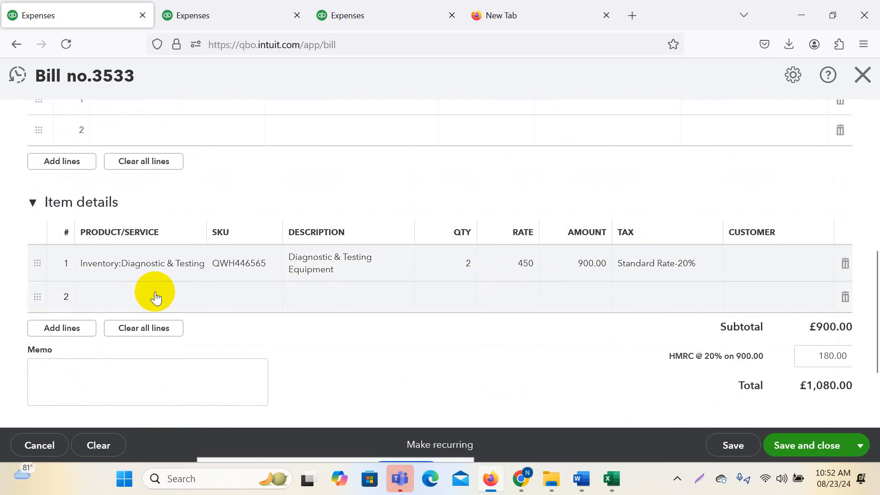
{"action": "left_click", "coordinate": [171, 297]}
{"action": "left_click", "coordinate": [194, 330]}
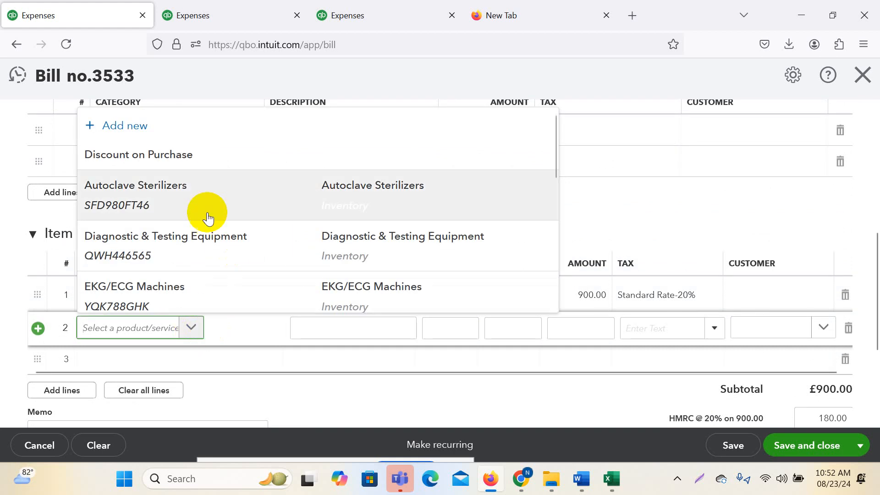
{"action": "scroll", "coordinate": [185, 258], "scroll_direction": "down", "scroll_amount": 3}
{"action": "left_click", "coordinate": [141, 295]}
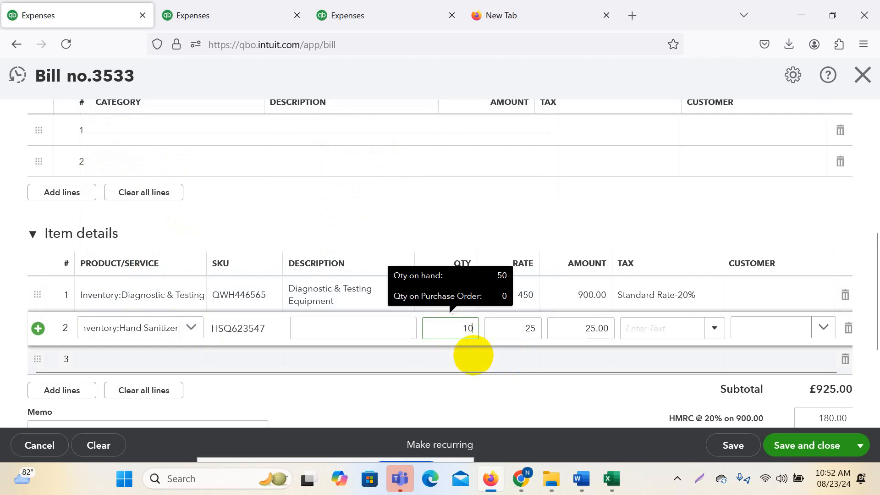
{"action": "left_click", "coordinate": [706, 205]}
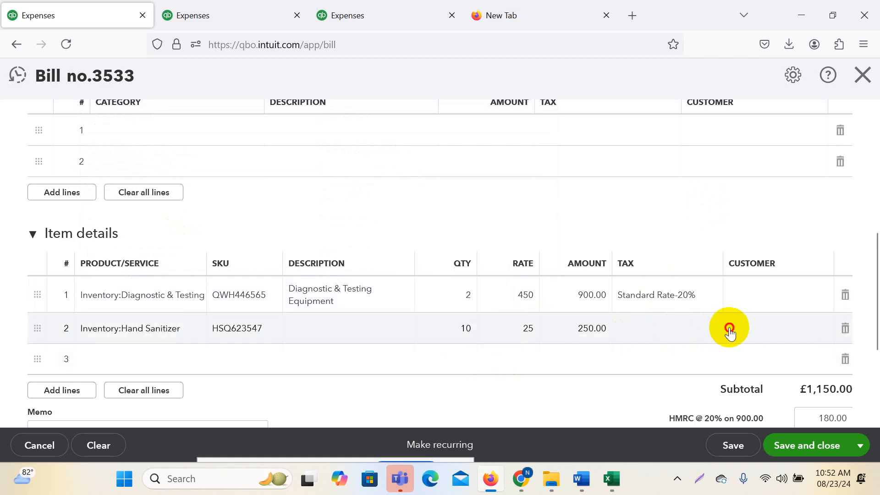
{"action": "left_click", "coordinate": [703, 329]}
{"action": "left_click", "coordinate": [715, 329]}
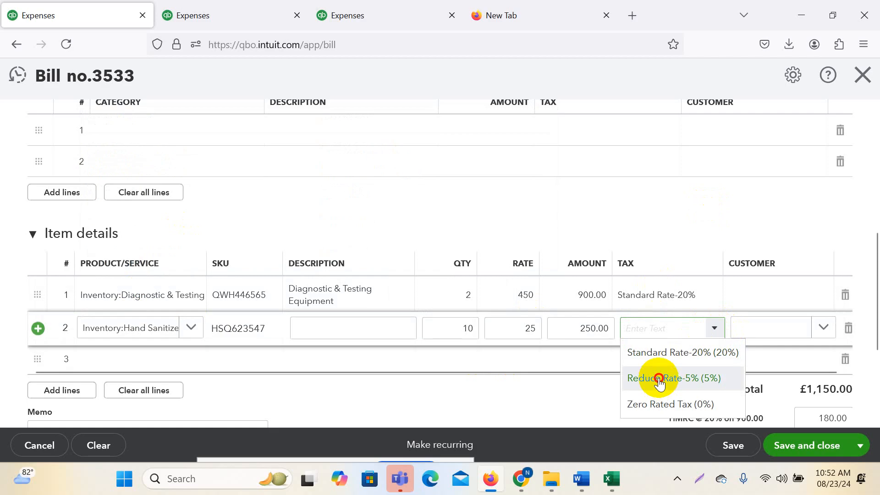
{"action": "left_click", "coordinate": [660, 379]}
{"action": "left_click", "coordinate": [694, 213]}
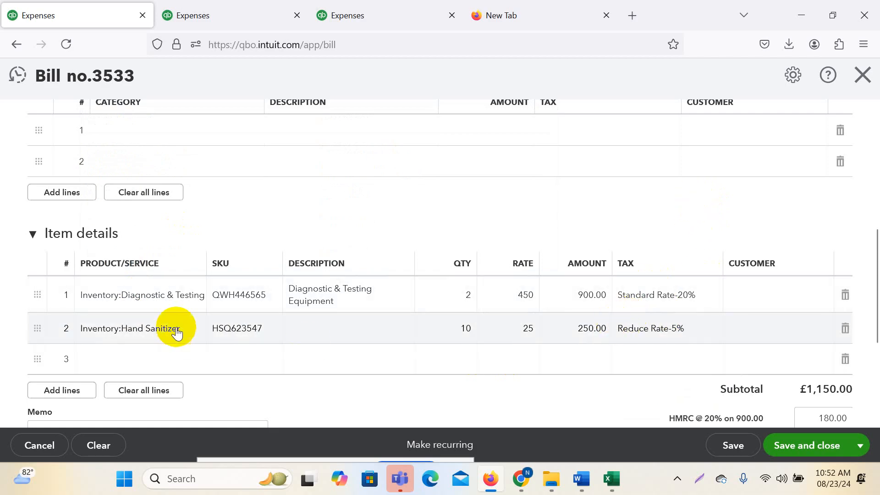
{"action": "scroll", "coordinate": [566, 275], "scroll_direction": "up", "scroll_amount": 7}
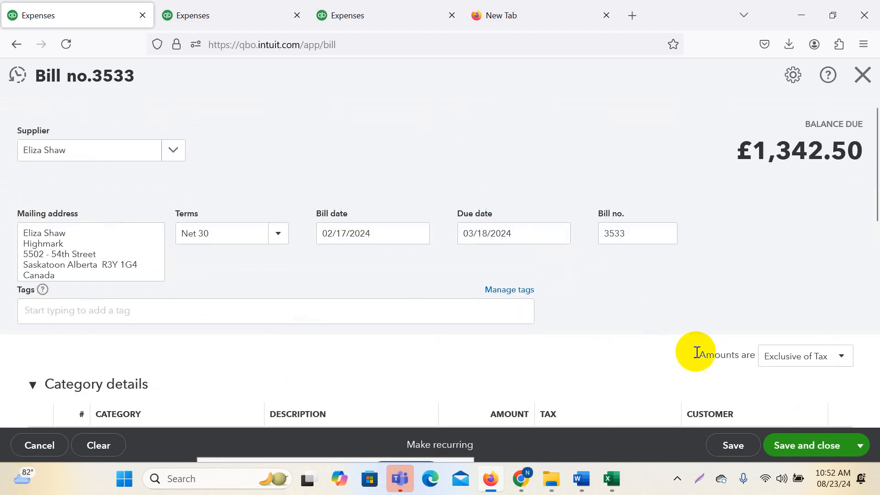
{"action": "left_click", "coordinate": [815, 447]}
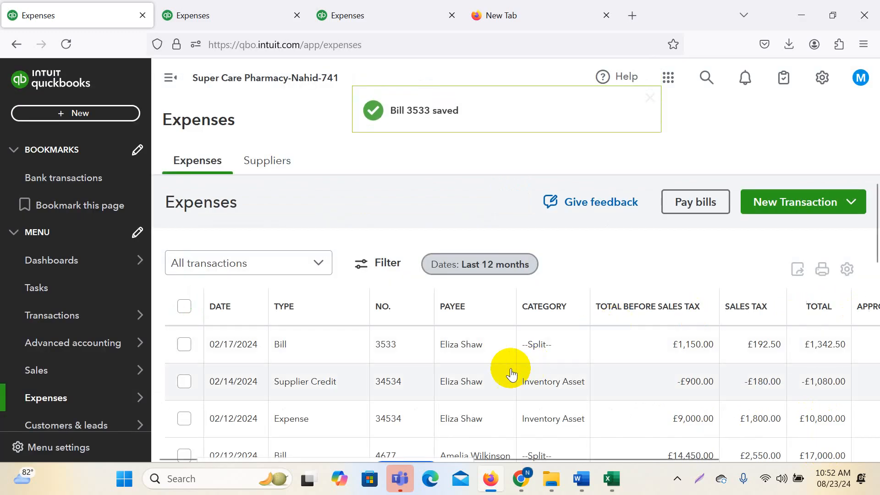
- Open the saved Highmark bill 3533, review its item lines, and start a payment for it
{"action": "left_click", "coordinate": [409, 356]}
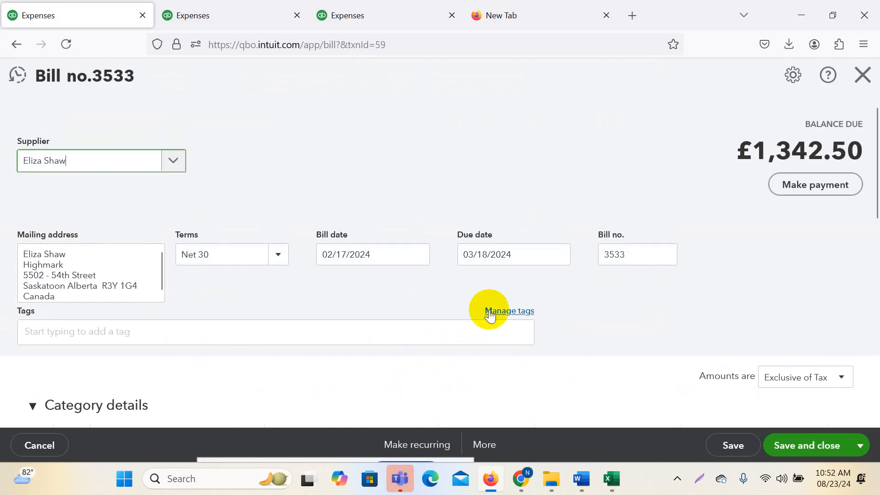
{"action": "scroll", "coordinate": [620, 251], "scroll_direction": "down", "scroll_amount": 10}
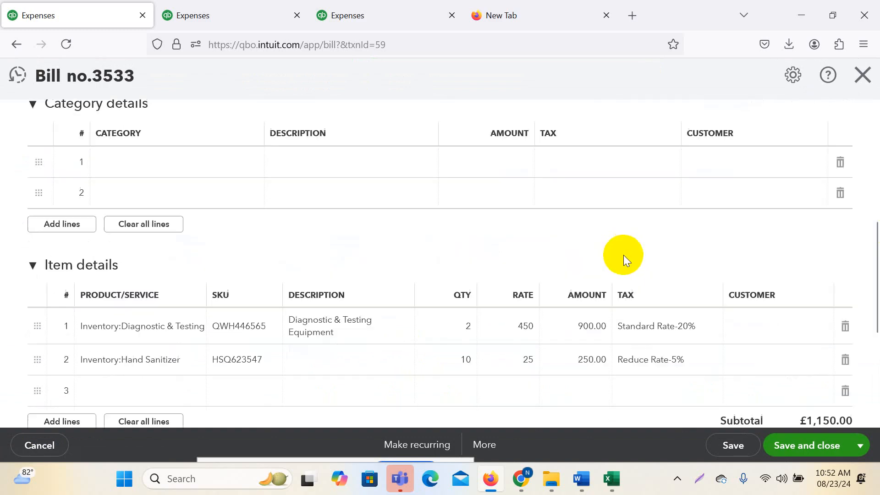
{"action": "scroll", "coordinate": [477, 285], "scroll_direction": "up", "scroll_amount": 10}
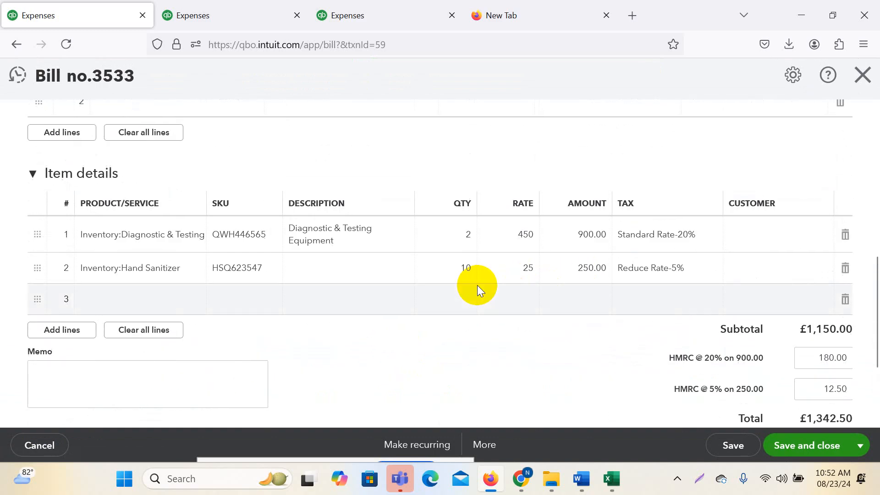
{"action": "scroll", "coordinate": [477, 285], "scroll_direction": "down", "scroll_amount": 5}
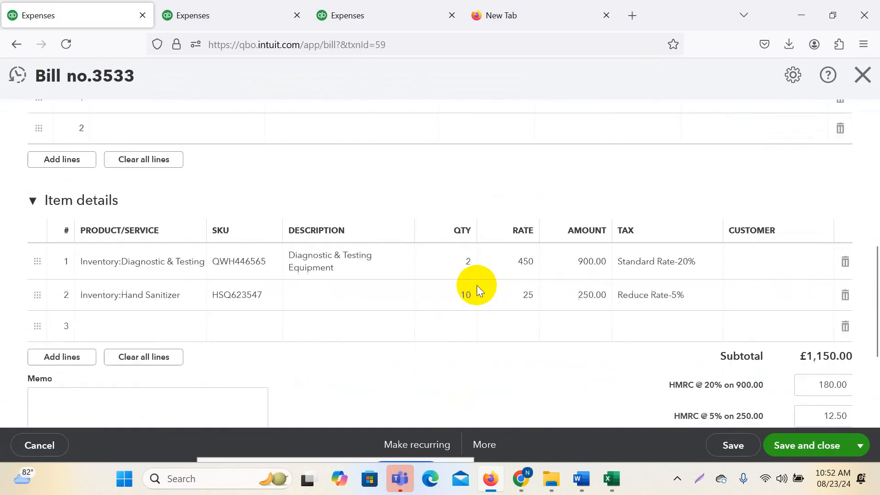
{"action": "scroll", "coordinate": [472, 287], "scroll_direction": "up", "scroll_amount": 8}
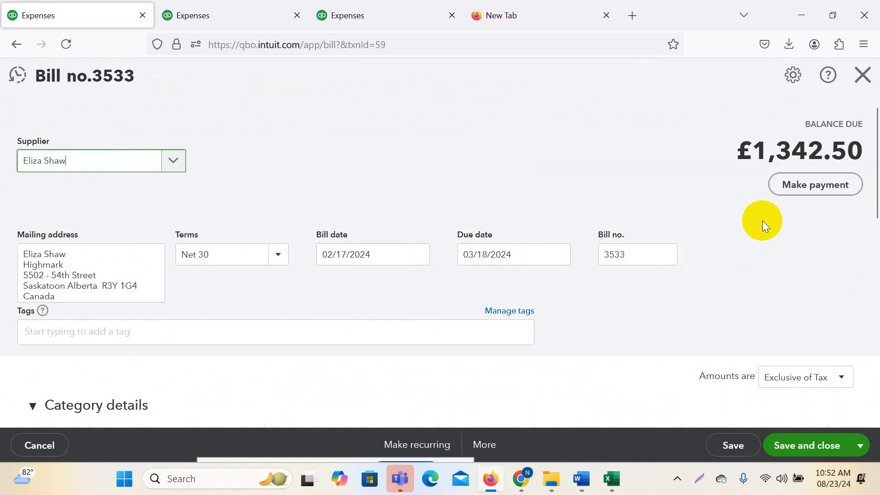
{"action": "left_click", "coordinate": [815, 185]}
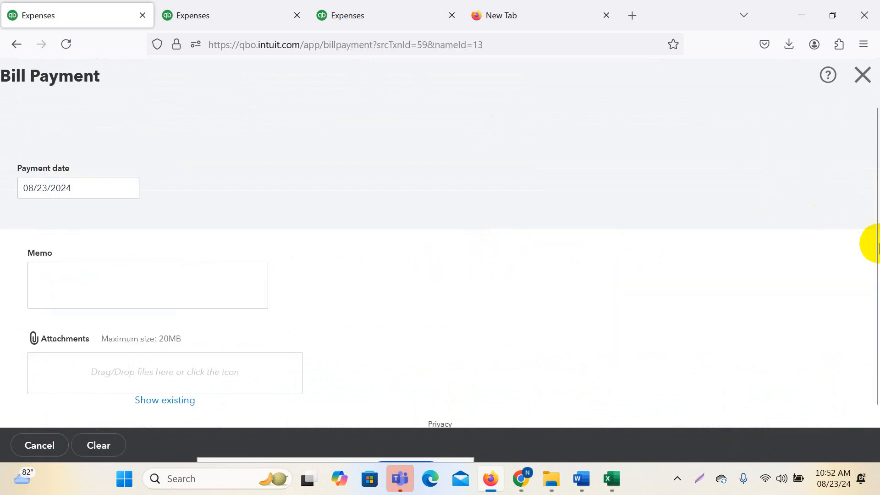
- Check the amount paid and the supplier credit 34534 applied to bill 3533, and save and close the bill payment
{"action": "scroll", "coordinate": [424, 284], "scroll_direction": "down", "scroll_amount": 5}
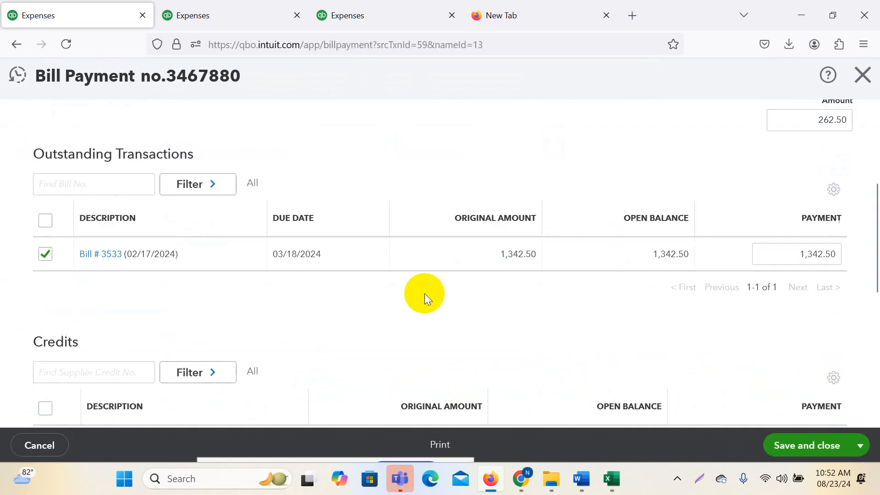
{"action": "scroll", "coordinate": [425, 293], "scroll_direction": "down", "scroll_amount": 3}
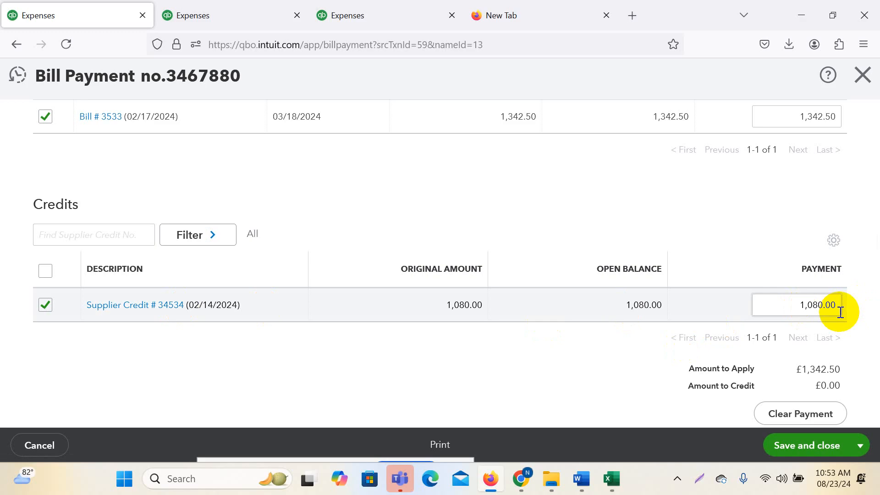
{"action": "scroll", "coordinate": [840, 312], "scroll_direction": "up", "scroll_amount": 7}
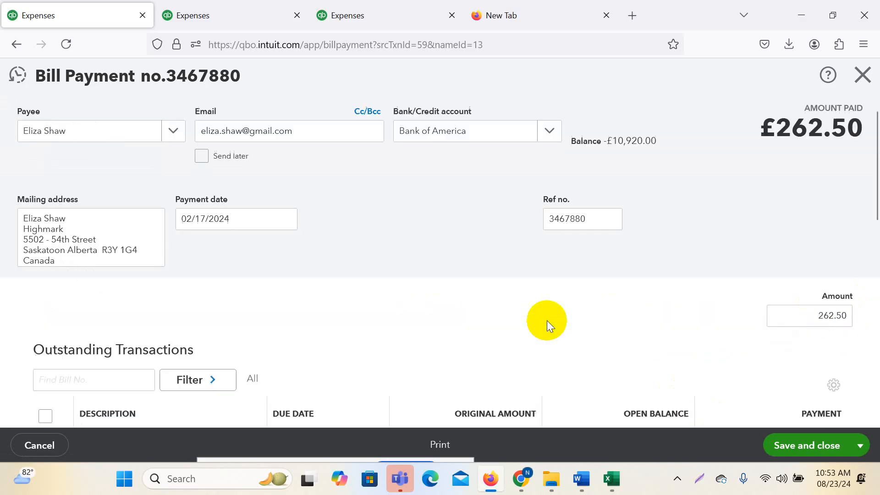
{"action": "scroll", "coordinate": [255, 376], "scroll_direction": "down", "scroll_amount": 1}
{"action": "scroll", "coordinate": [800, 235], "scroll_direction": "up", "scroll_amount": 2}
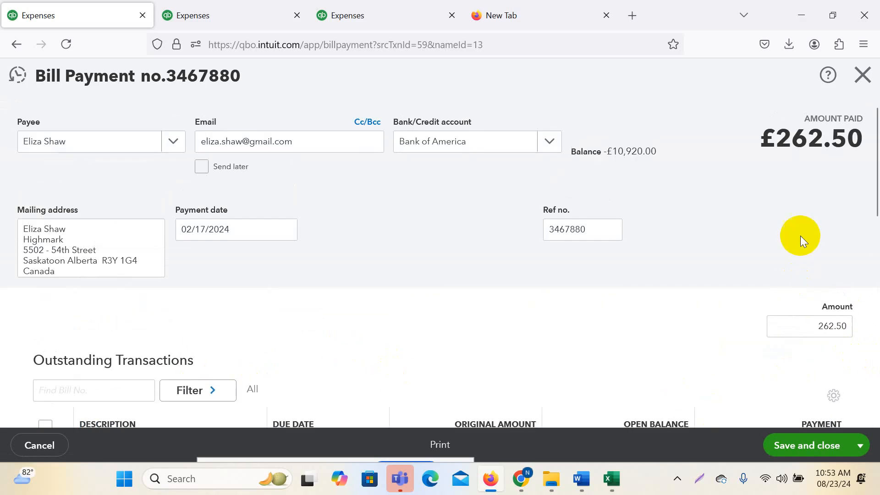
{"action": "left_click_drag", "start_coordinate": [773, 134], "coordinate": [854, 135]}
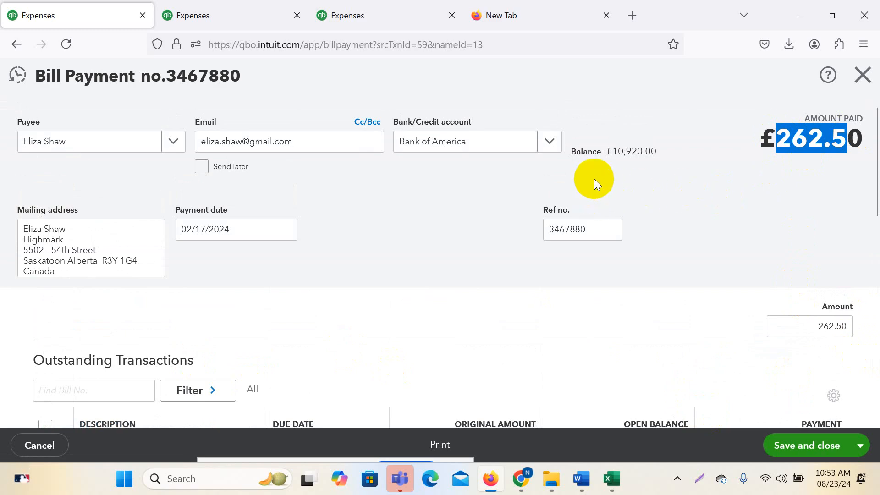
{"action": "scroll", "coordinate": [800, 371], "scroll_direction": "down", "scroll_amount": 8}
{"action": "left_click", "coordinate": [821, 454]}
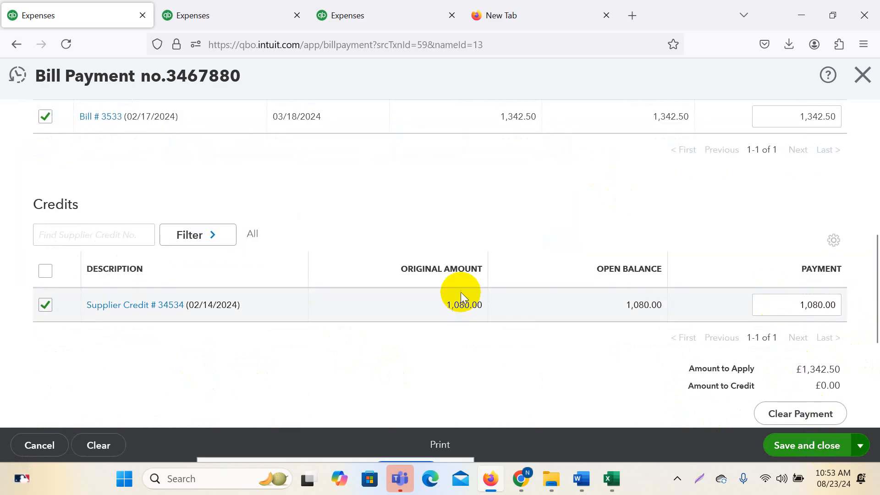
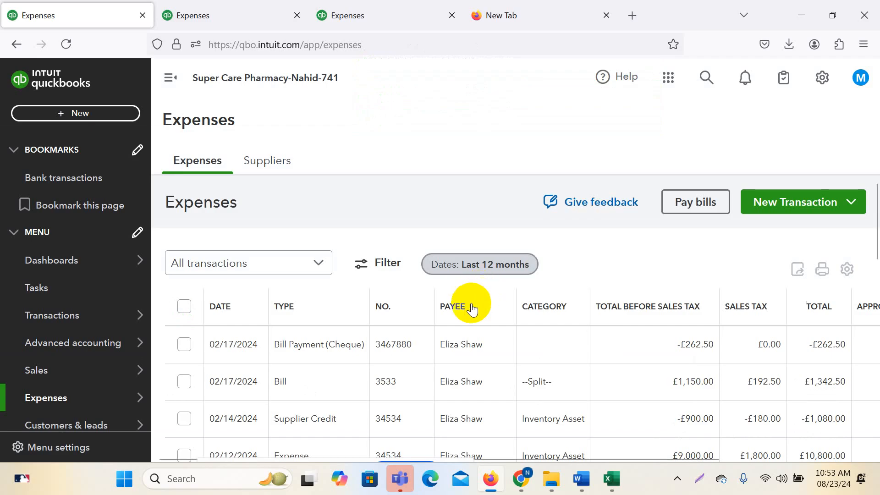
- Start a new supplier expense and look over its category details and item details sections
{"action": "left_click", "coordinate": [124, 122]}
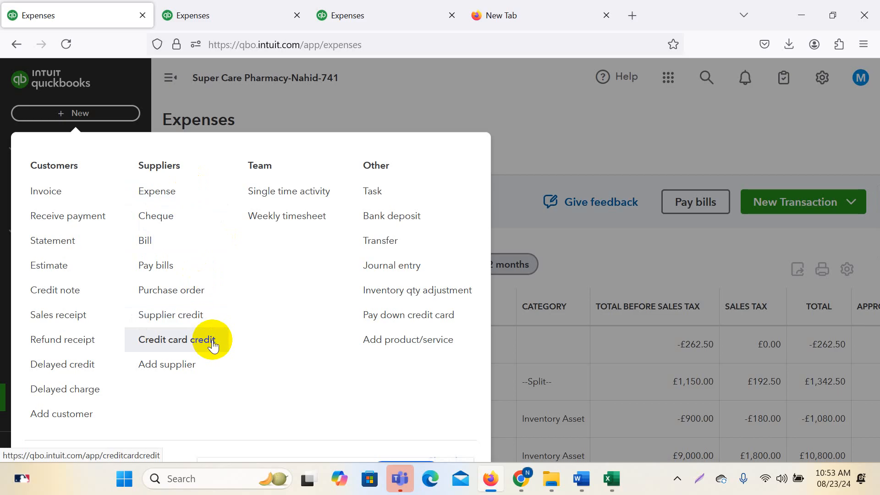
{"action": "left_click", "coordinate": [594, 125]}
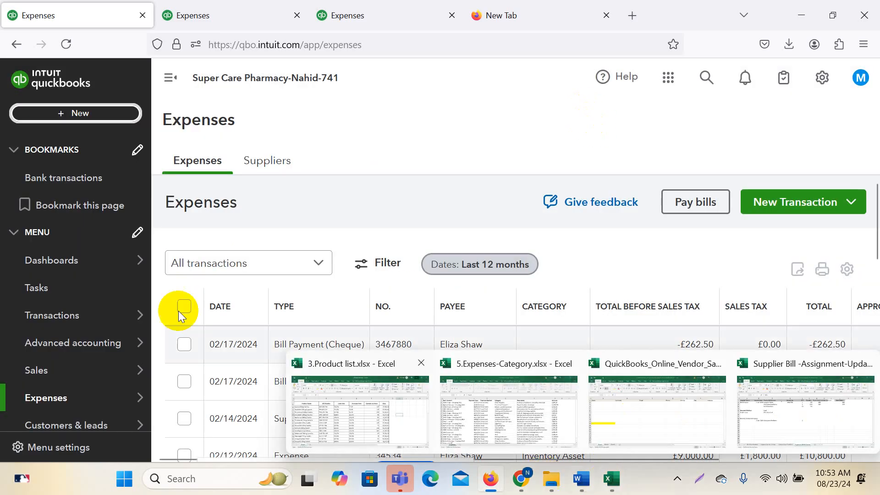
{"action": "left_click", "coordinate": [104, 113]}
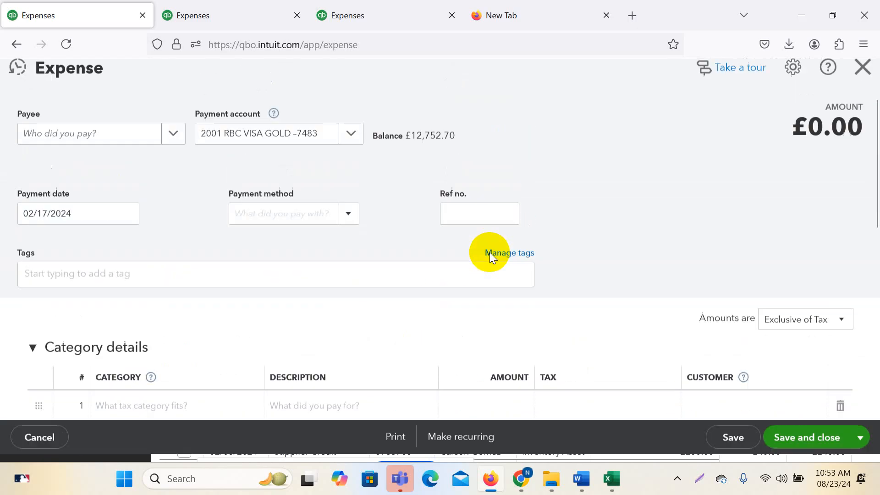
{"action": "scroll", "coordinate": [67, 227], "scroll_direction": "down", "scroll_amount": 4}
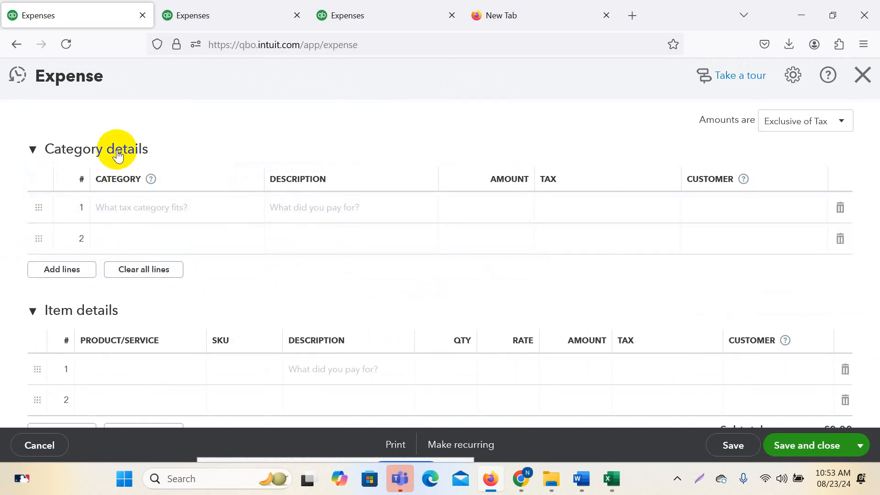
{"action": "scroll", "coordinate": [239, 156], "scroll_direction": "up", "scroll_amount": 4}
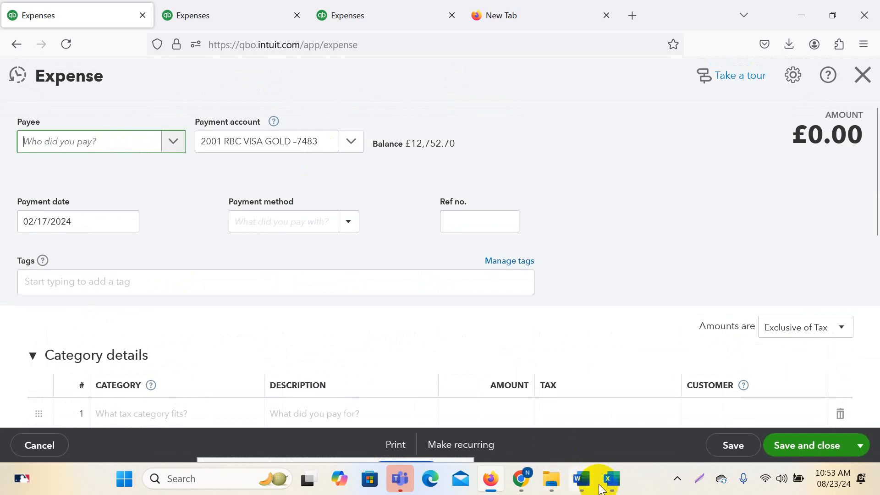
- Open the workbook "Transfer and expenses-Category details.xlsx" in Excel and look over the records on its Expenses sheet
{"action": "mouse_move", "coordinate": [618, 486]}
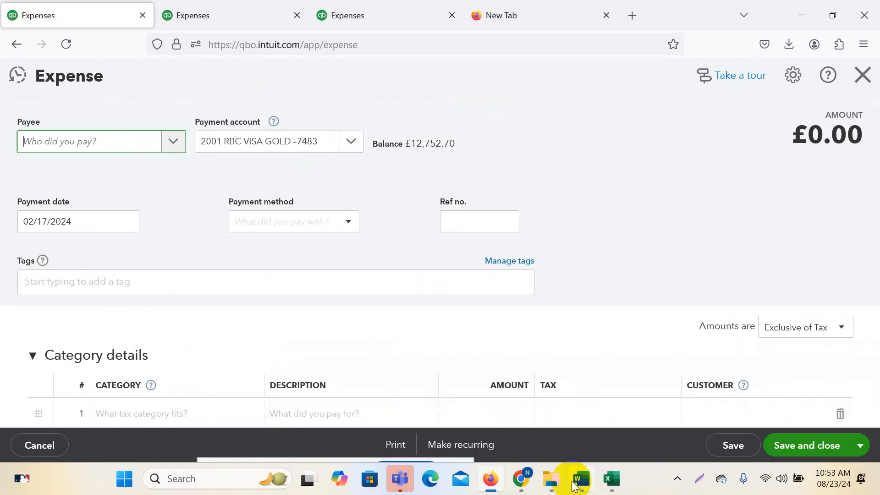
{"action": "left_click", "coordinate": [552, 479]}
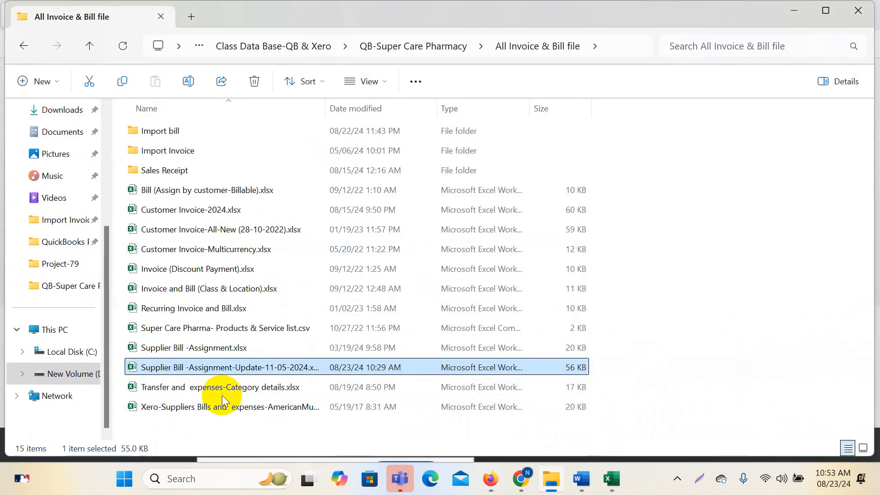
{"action": "left_click", "coordinate": [209, 388]}
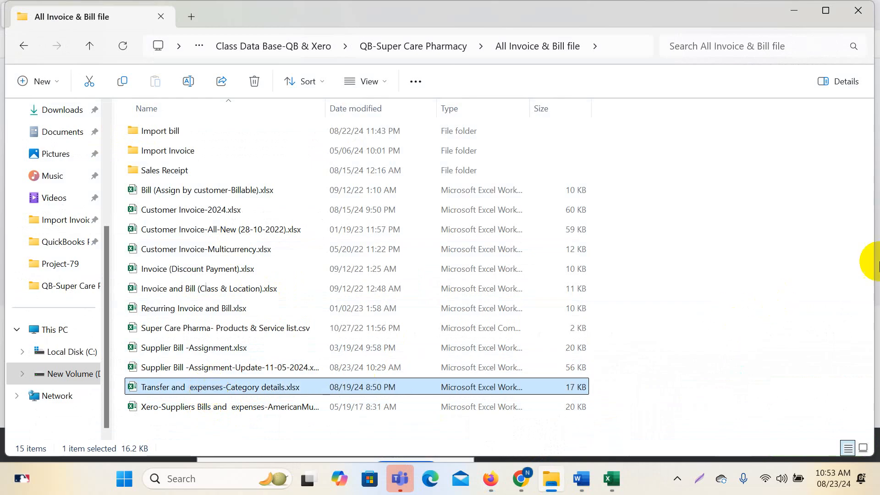
{"action": "key", "text": "alt+Tab"}
{"action": "left_click", "coordinate": [412, 259]}
{"action": "left_click", "coordinate": [620, 284]}
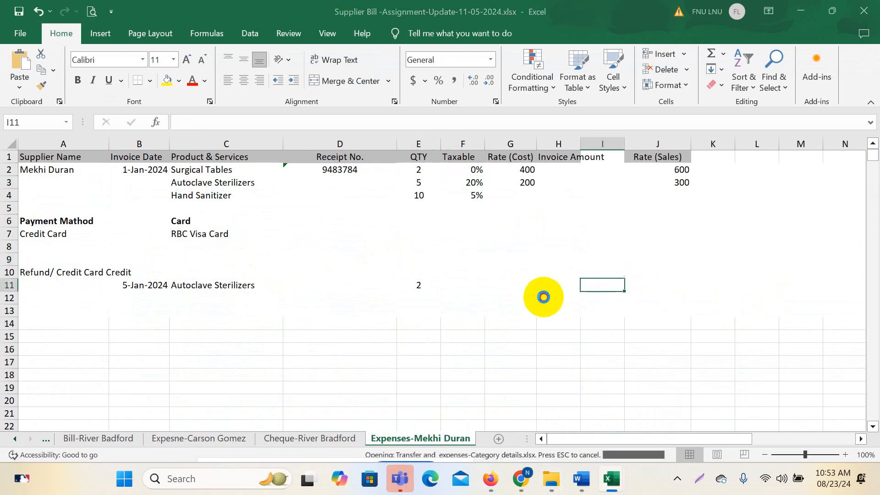
{"action": "key", "text": "alt+Tab"}
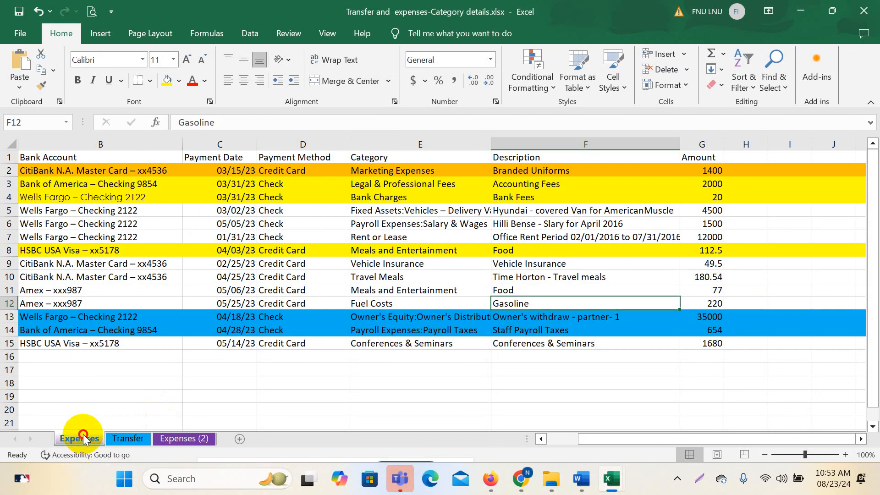
{"action": "left_click", "coordinate": [46, 171]}
{"action": "left_click_drag", "start_coordinate": [45, 171], "coordinate": [848, 392]}
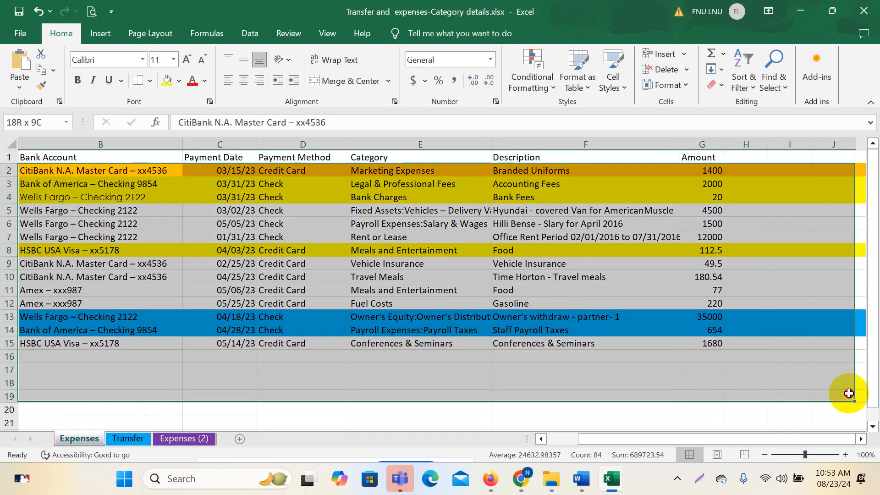
{"action": "left_click", "coordinate": [40, 240]}
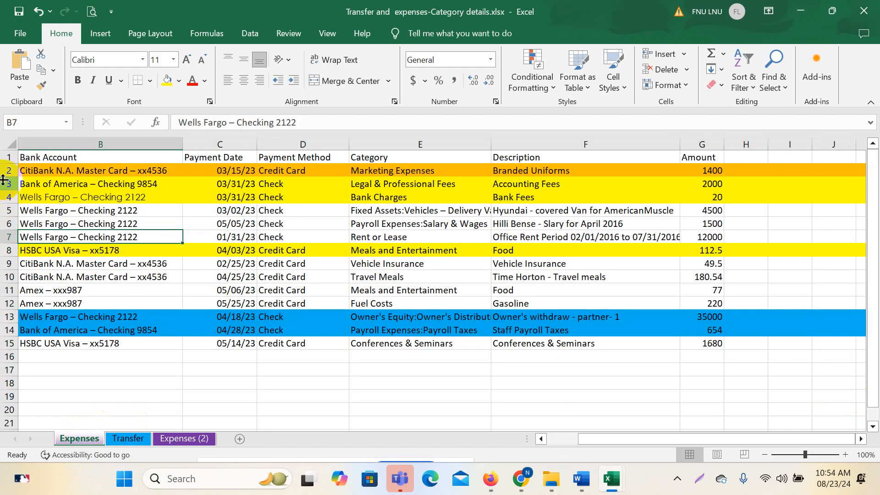
- Remove the fill colour from rows 2 to 16 of the Expenses sheet
{"action": "left_click_drag", "start_coordinate": [3, 172], "coordinate": [98, 359]}
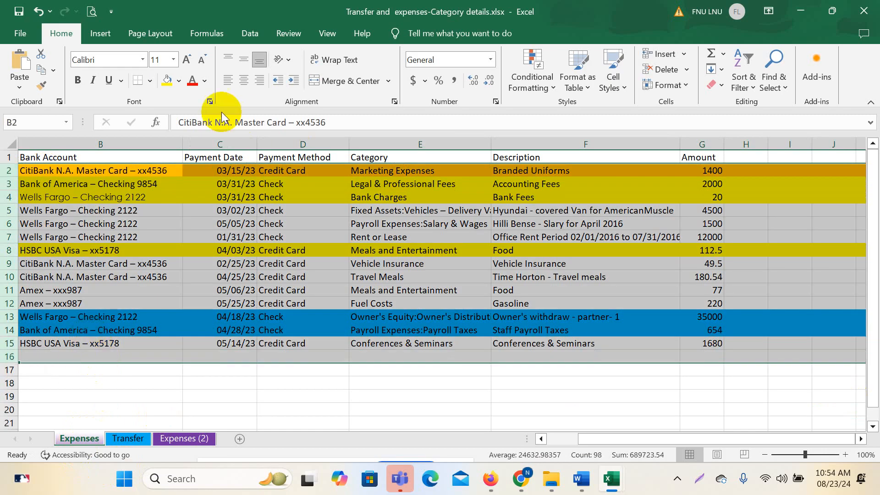
{"action": "left_click", "coordinate": [179, 81]}
{"action": "left_click", "coordinate": [188, 200]}
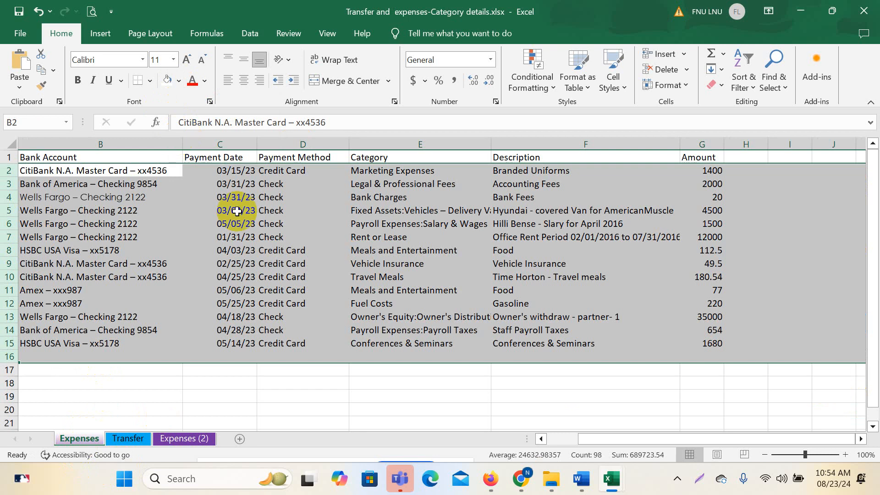
{"action": "left_click", "coordinate": [234, 183]}
{"action": "left_click", "coordinate": [132, 183]}
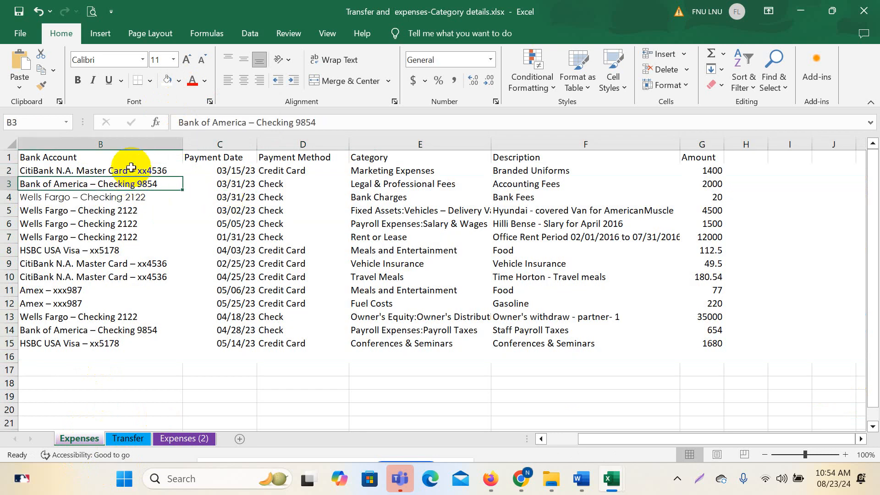
- Fill row 2, the Vistaprint marketing expense, with orange from the standard colours
{"action": "left_click", "coordinate": [9, 170]}
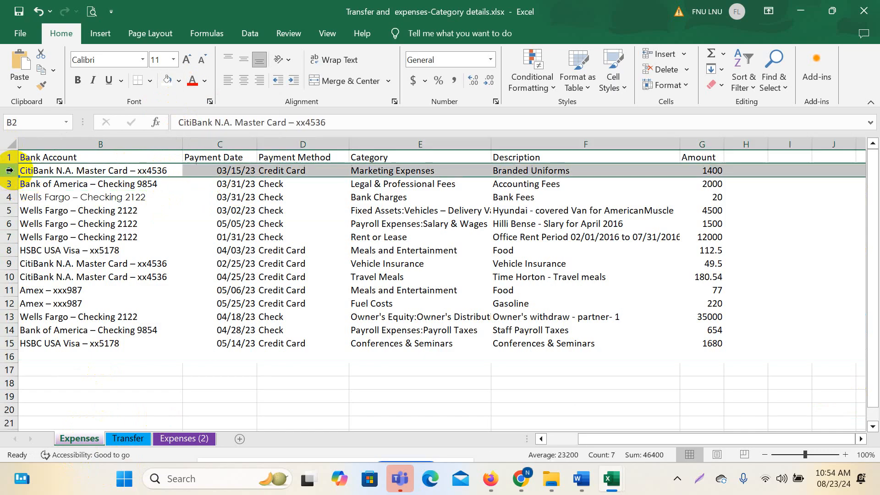
{"action": "left_click_drag", "start_coordinate": [584, 438], "coordinate": [505, 447]}
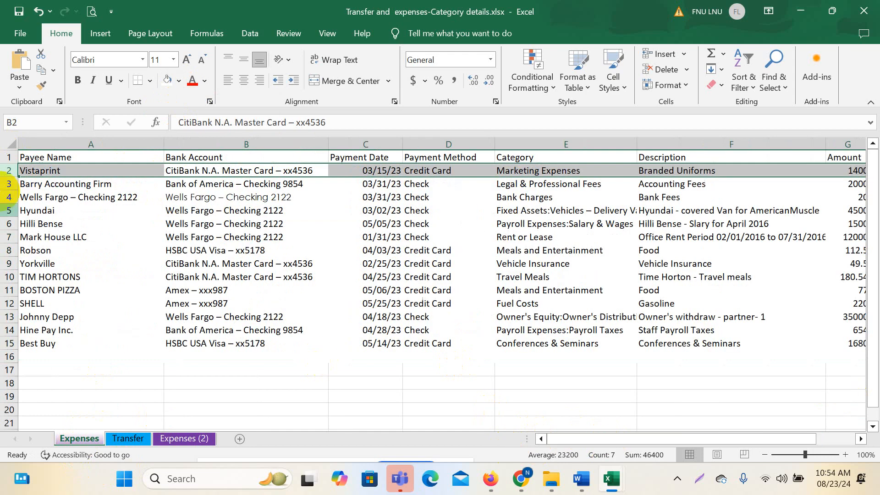
{"action": "left_click", "coordinate": [6, 170]}
{"action": "left_click", "coordinate": [179, 81]}
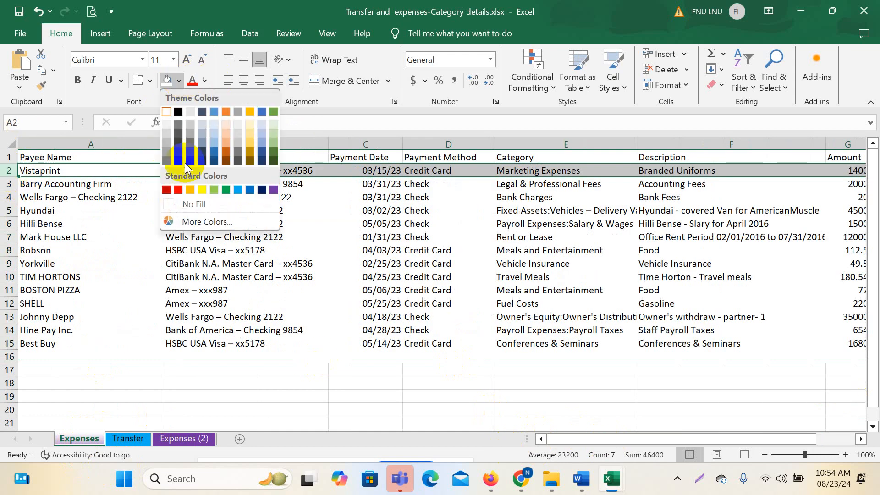
{"action": "left_click", "coordinate": [192, 190]}
{"action": "left_click", "coordinate": [578, 370]}
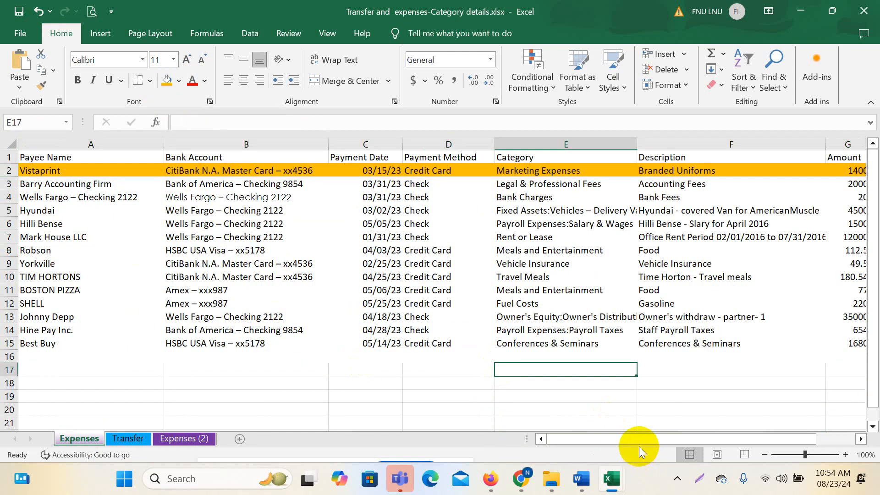
- Copy the payee name Vistaprint from cell A2 of the Expenses sheet
{"action": "left_click", "coordinate": [43, 171]}
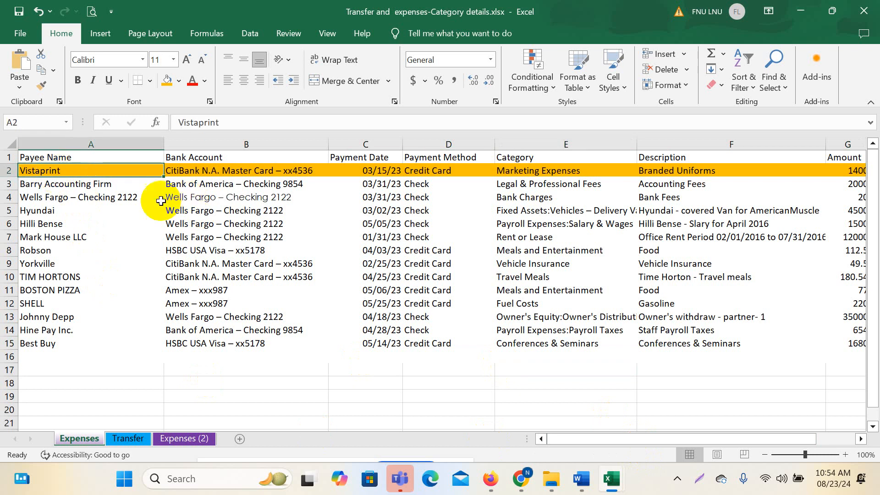
{"action": "double_click", "coordinate": [236, 121]}
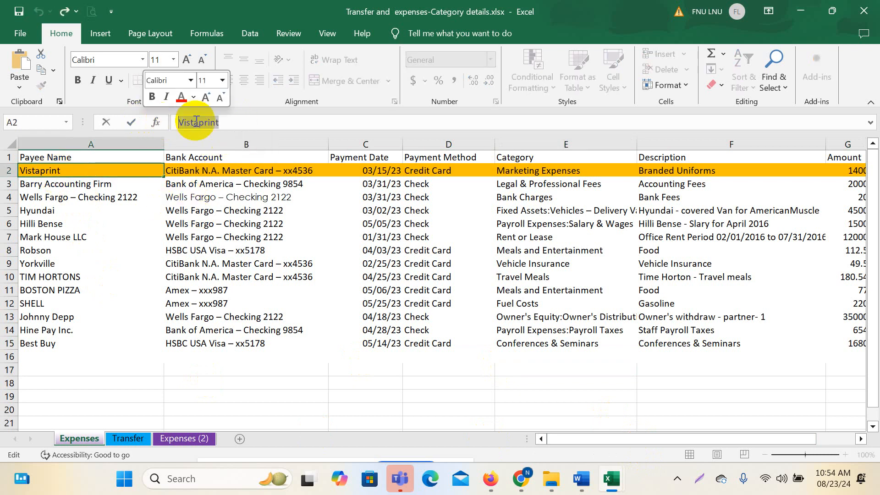
{"action": "right_click", "coordinate": [235, 122]}
{"action": "left_click", "coordinate": [235, 146]}
{"action": "left_click", "coordinate": [328, 367]}
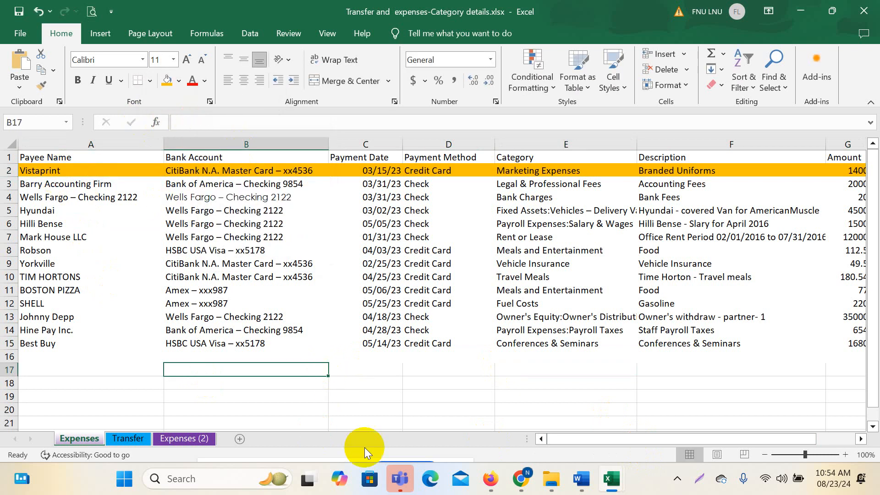
- Switch to the QuickBooks expense form, paste Vistaprint as payee, and add and save it as a new supplier
{"action": "left_click", "coordinate": [500, 483]}
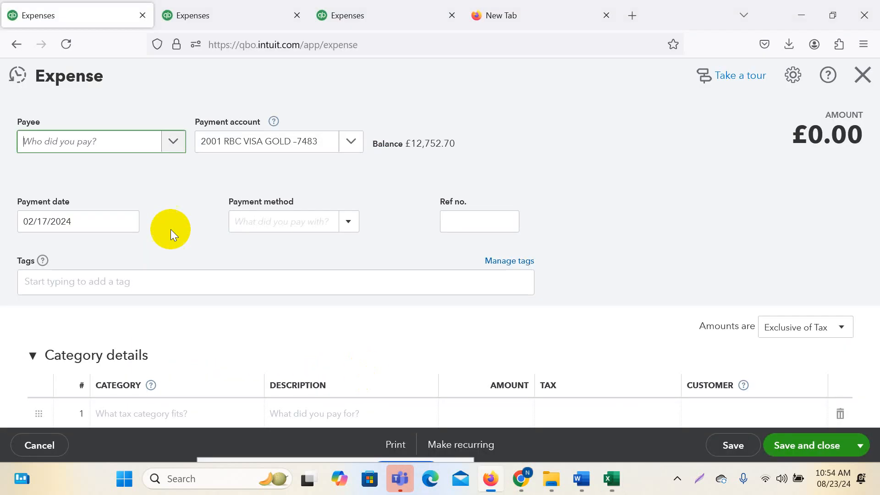
{"action": "right_click", "coordinate": [116, 146]}
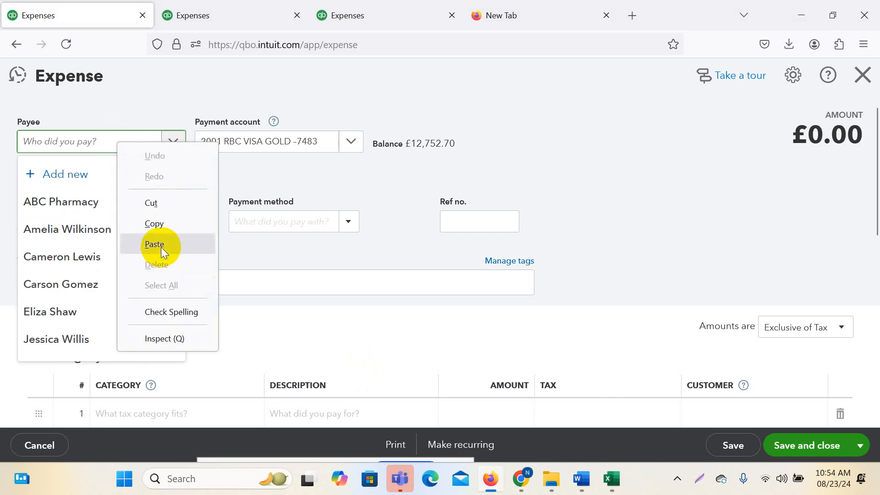
{"action": "left_click", "coordinate": [161, 245]}
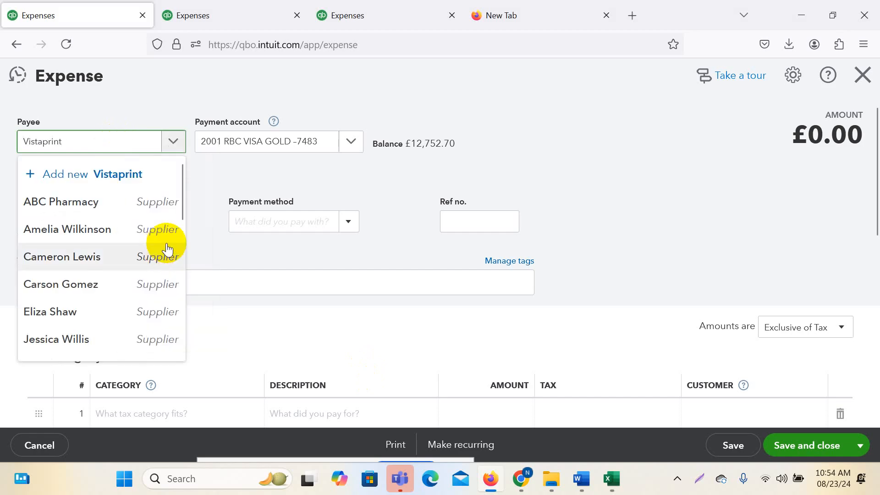
{"action": "left_click", "coordinate": [122, 174]}
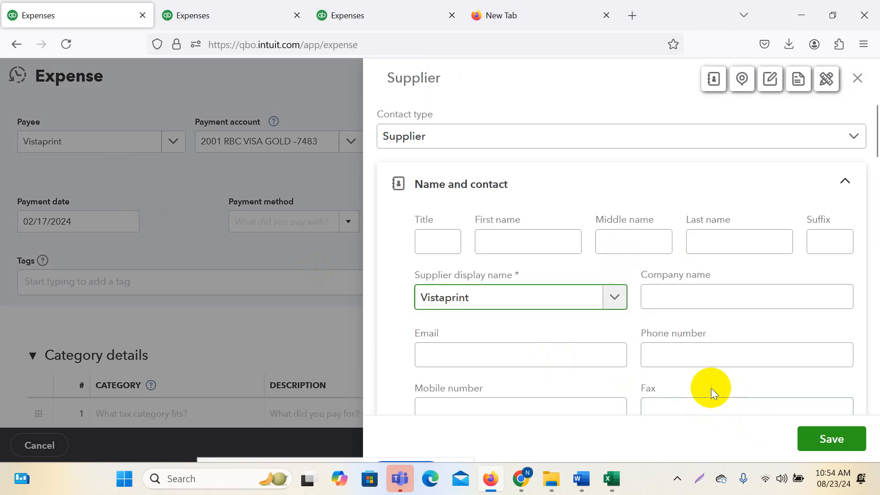
{"action": "left_click", "coordinate": [812, 439]}
- Switch to the Google Meet call in Chrome and close the list of participants
{"action": "mouse_move", "coordinate": [522, 478]}
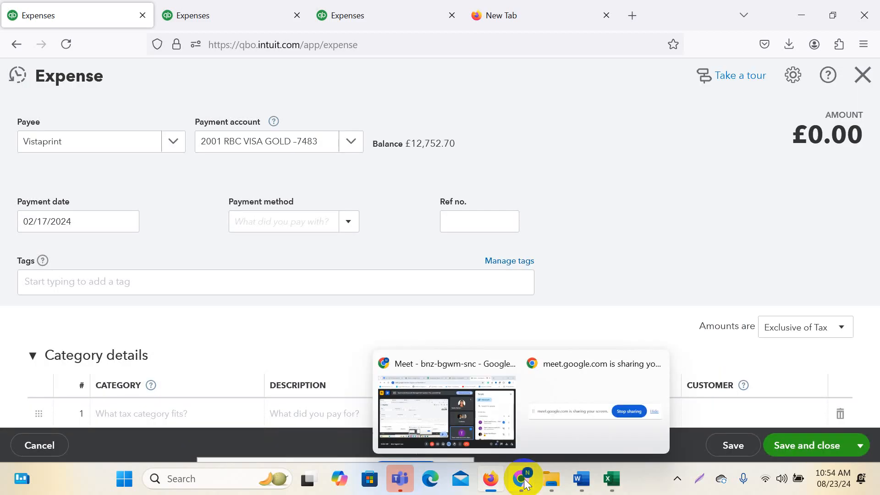
{"action": "left_click", "coordinate": [426, 408]}
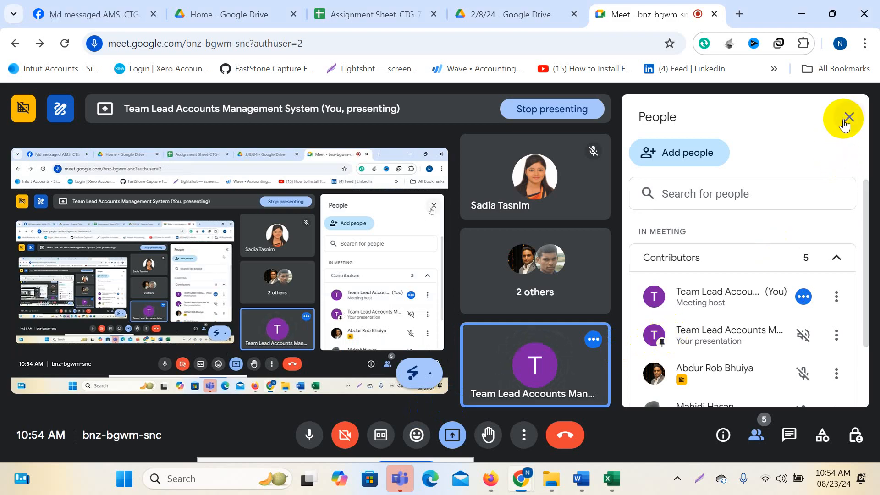
{"action": "left_click", "coordinate": [849, 117]}
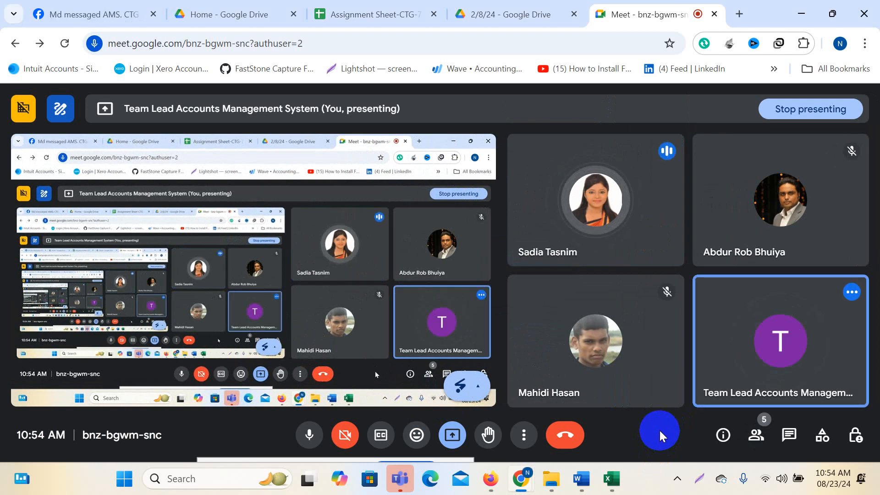
- Try the Spotlight layout for the meeting, set it back to Auto, and close the layout settings
{"action": "left_click", "coordinate": [524, 438]}
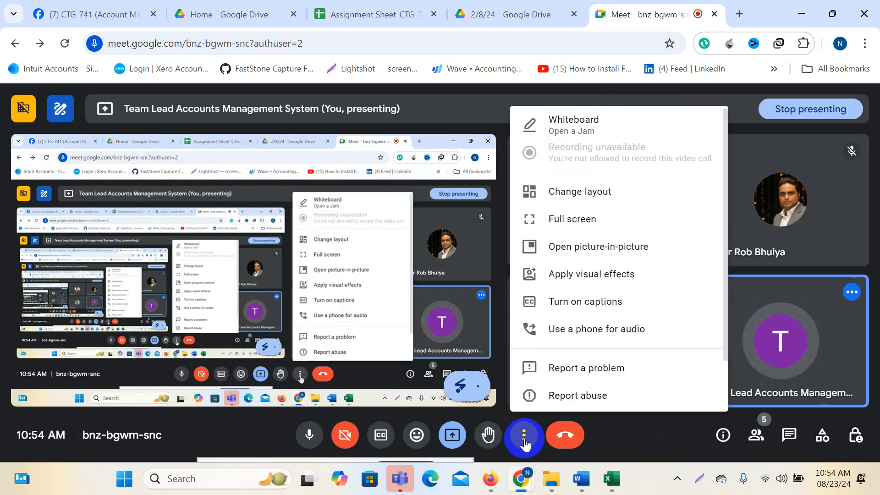
{"action": "left_click", "coordinate": [584, 195]}
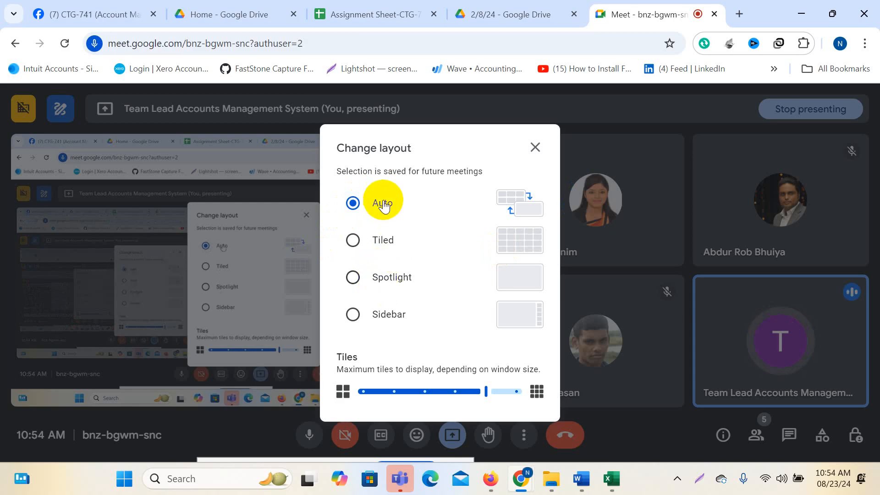
{"action": "left_click", "coordinate": [379, 275]}
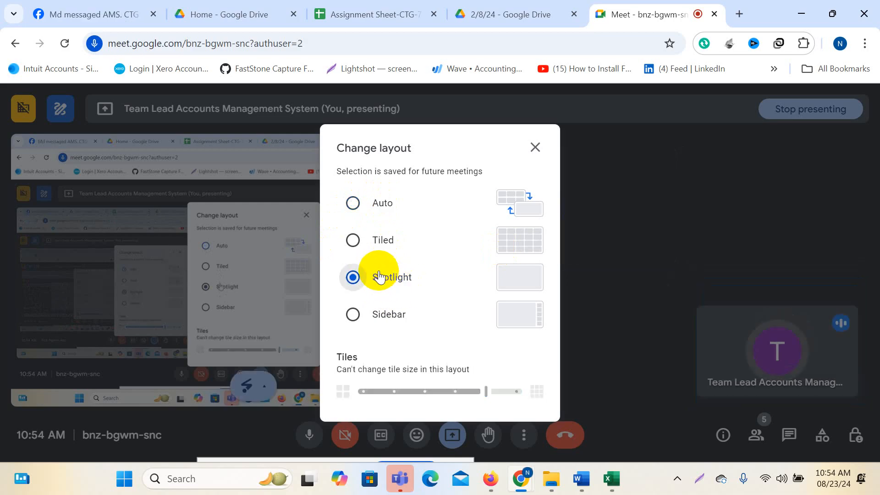
{"action": "left_click", "coordinate": [353, 203]}
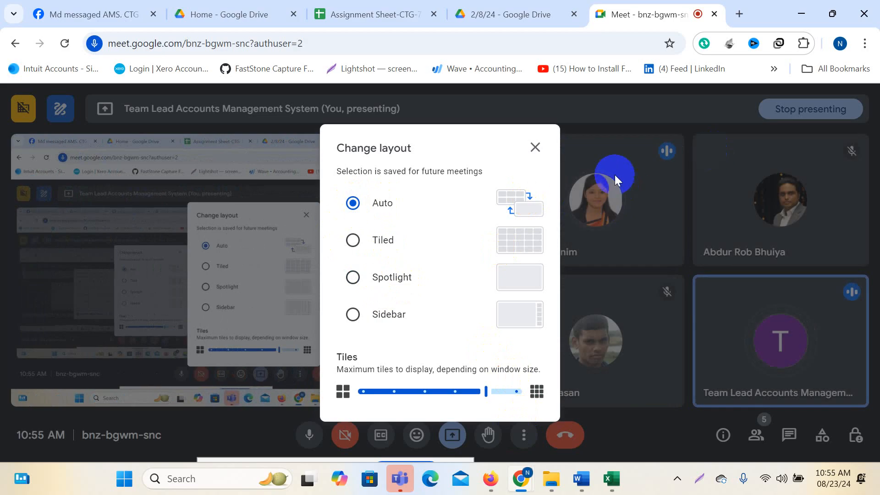
{"action": "left_click", "coordinate": [535, 148]}
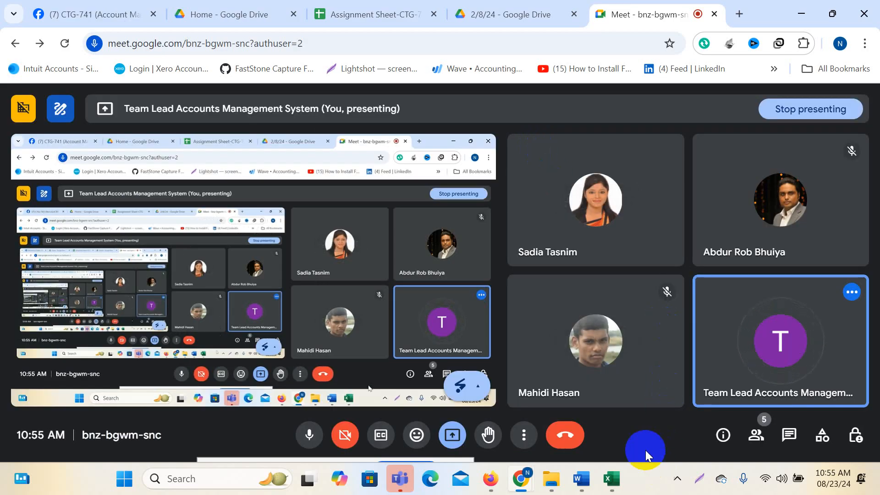
{"action": "mouse_move", "coordinate": [491, 479]}
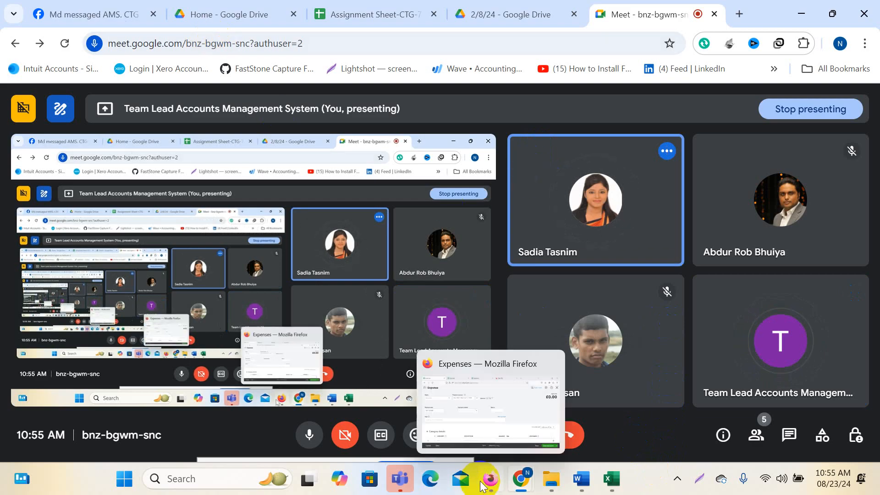
{"action": "left_click", "coordinate": [499, 379]}
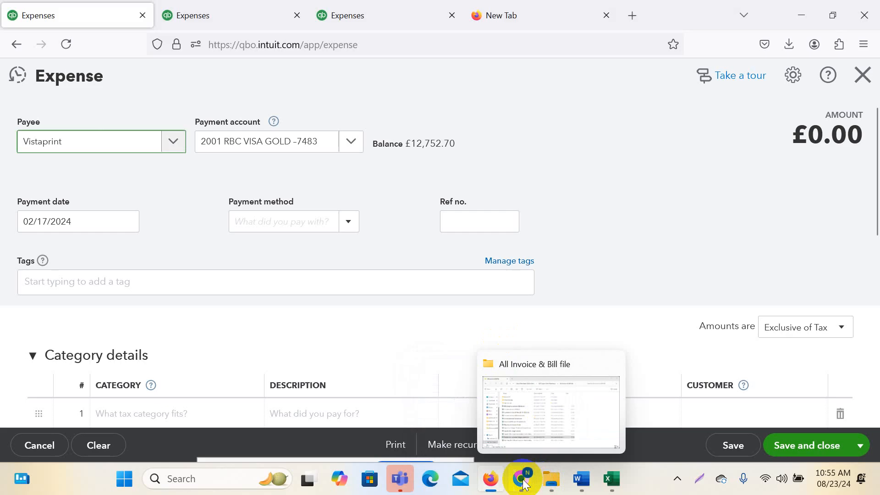
{"action": "mouse_move", "coordinate": [521, 479]}
{"action": "left_click", "coordinate": [452, 417]}
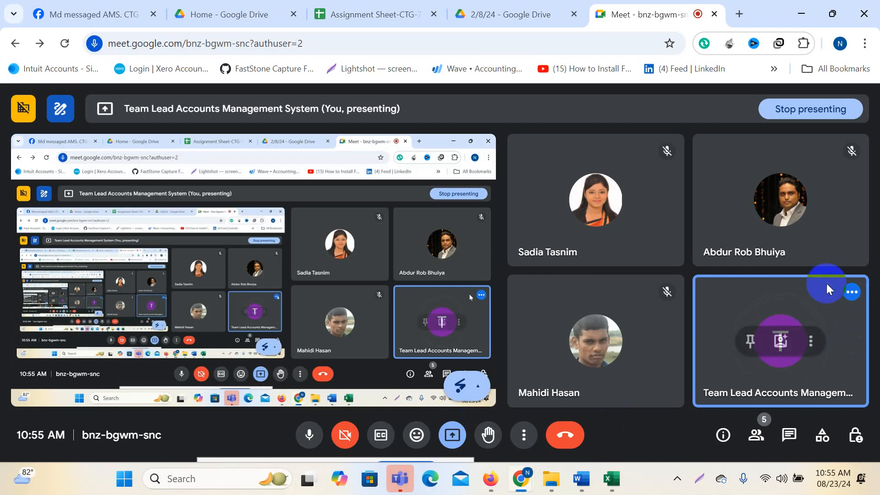
{"action": "mouse_move", "coordinate": [488, 484]}
{"action": "left_click", "coordinate": [494, 362]}
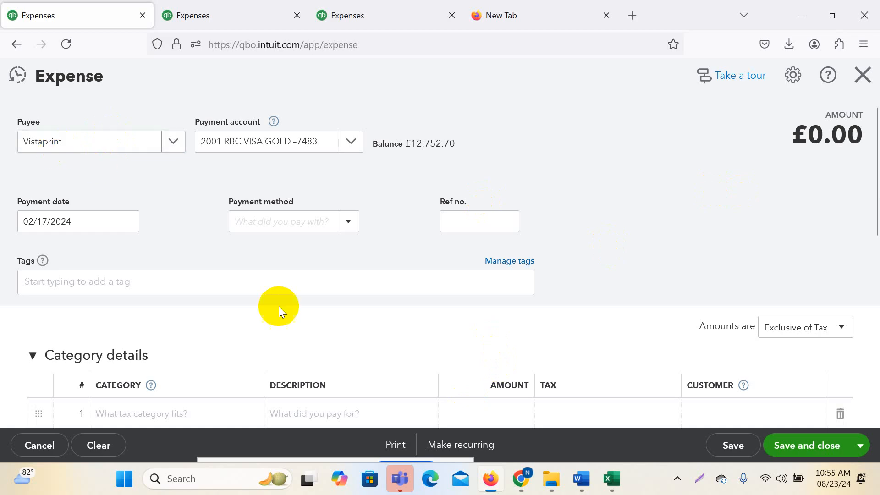
- Switch to the Excel expenses list and copy Vistaprint's bank account name from cell B2
{"action": "mouse_move", "coordinate": [612, 479]}
{"action": "left_click", "coordinate": [807, 406]}
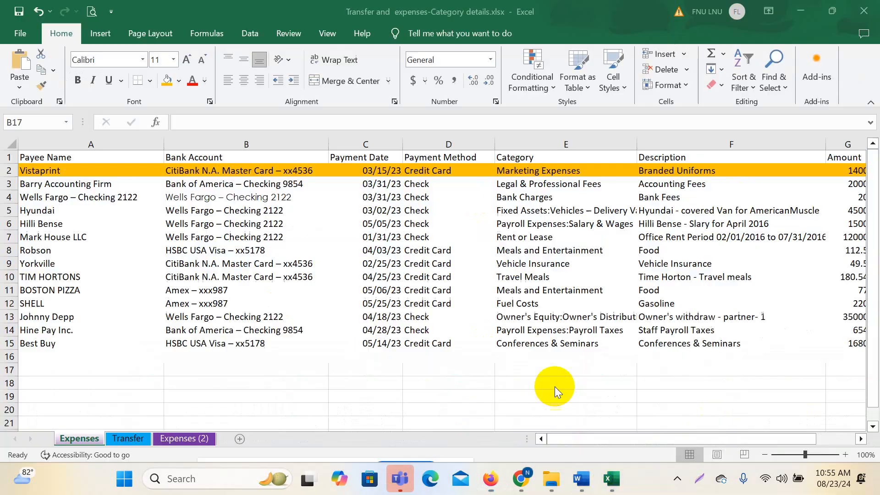
{"action": "left_click", "coordinate": [190, 171]}
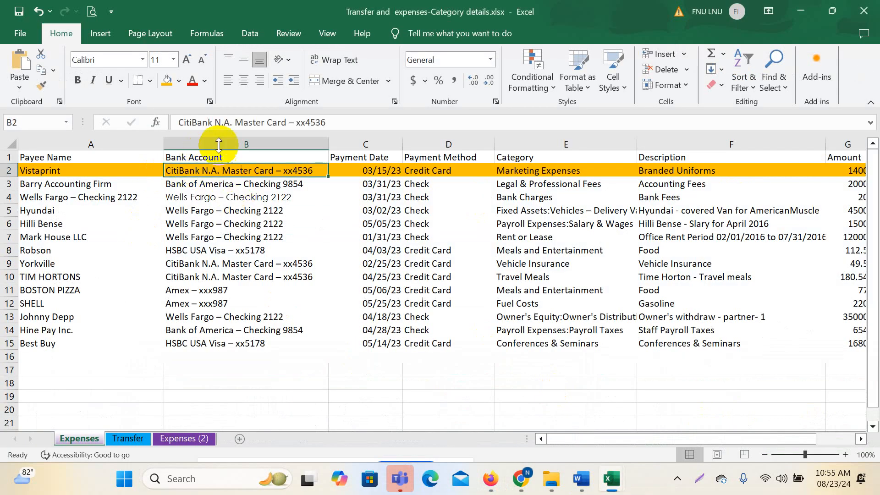
{"action": "left_click_drag", "start_coordinate": [344, 122], "coordinate": [134, 109]}
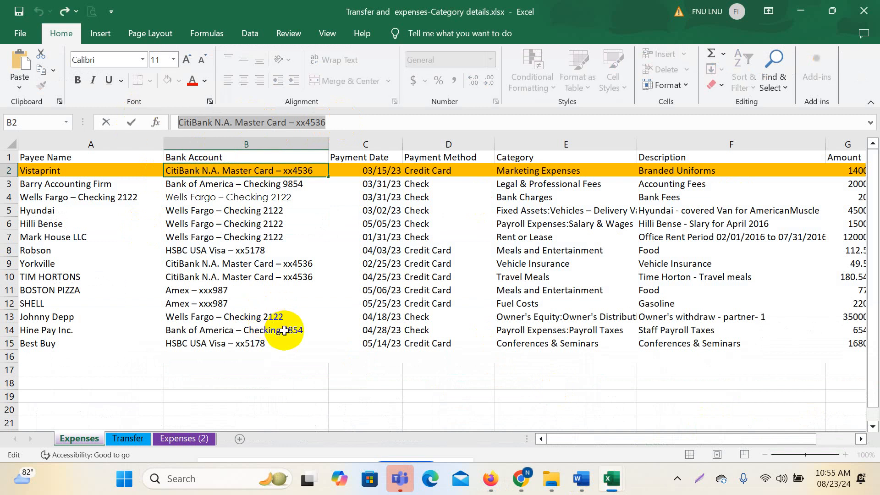
- Switch to the QuickBooks expense form and start a new payment account with the account type Credit card
{"action": "left_click", "coordinate": [491, 479]}
{"action": "left_click", "coordinate": [265, 145]}
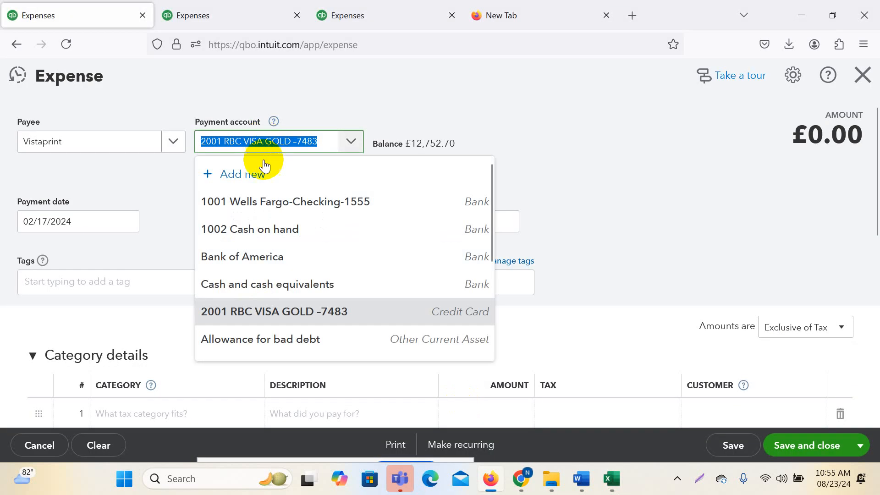
{"action": "left_click", "coordinate": [234, 173]}
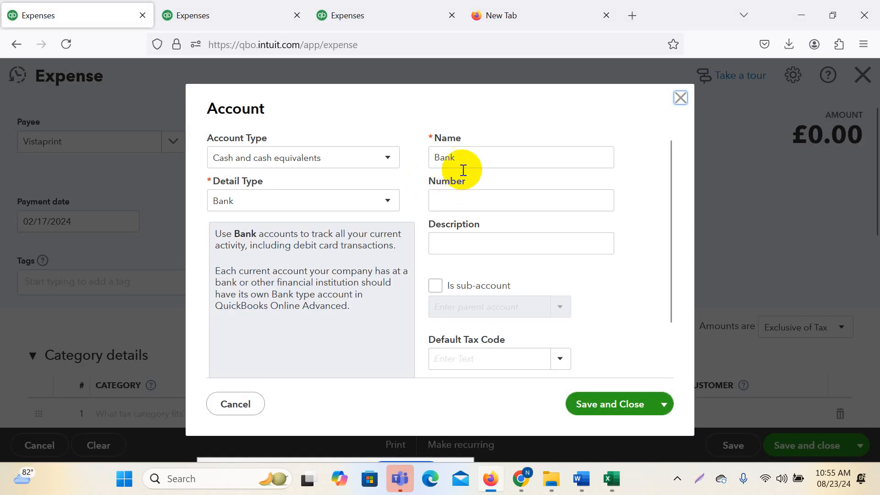
{"action": "left_click", "coordinate": [254, 160]}
{"action": "left_click", "coordinate": [247, 228]}
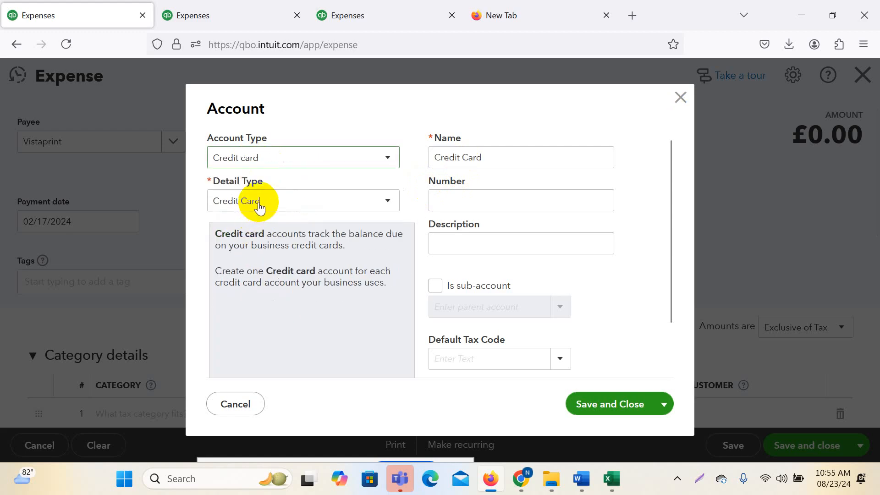
- Name the account with the copied CitiBank N.A. Master Card text, remove the xx and the space before the ending digits, and save it
{"action": "left_click_drag", "start_coordinate": [535, 157], "coordinate": [331, 177]}
{"action": "key", "text": "ctrl+v"}
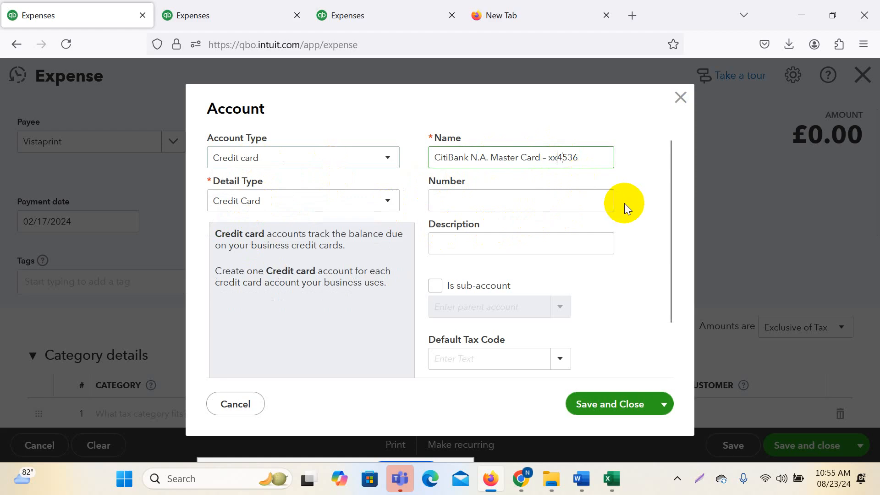
{"action": "key", "text": "BackSpace"}
{"action": "key", "text": "BackSpace"}
{"action": "key", "text": "BackSpace"}
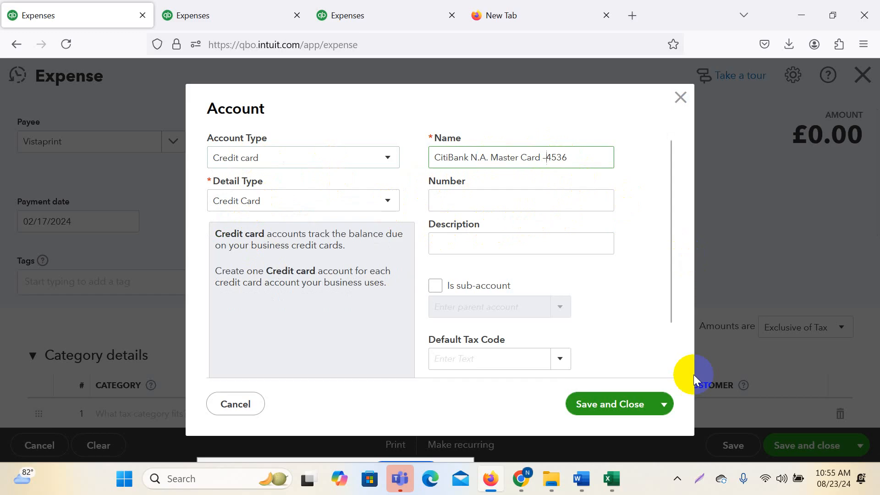
{"action": "left_click", "coordinate": [612, 403]}
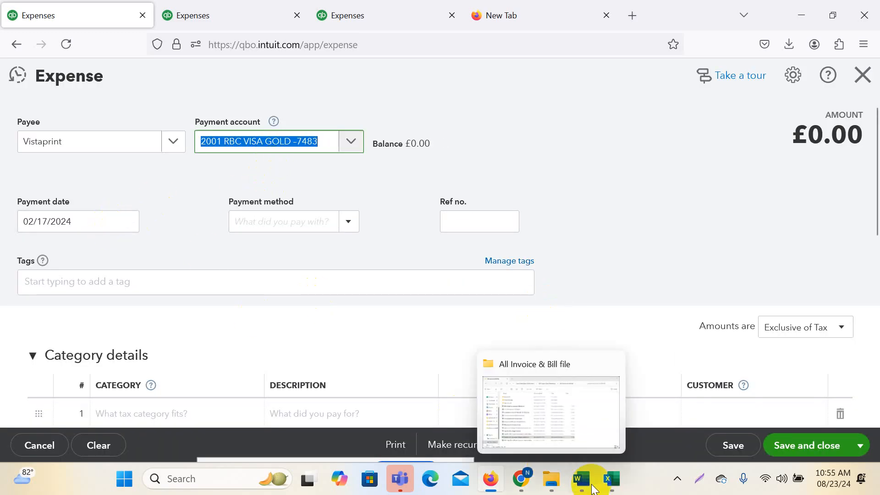
- Look up Vistaprint's payment date in cell C2 of the Excel list and set the QuickBooks expense's payment date to 03/15/2023
{"action": "mouse_move", "coordinate": [614, 478]}
{"action": "left_click", "coordinate": [753, 428]}
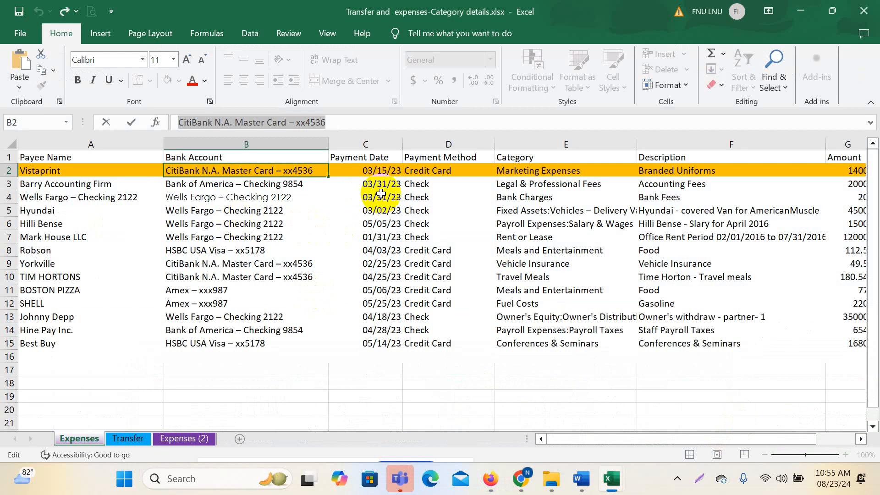
{"action": "left_click", "coordinate": [372, 175]}
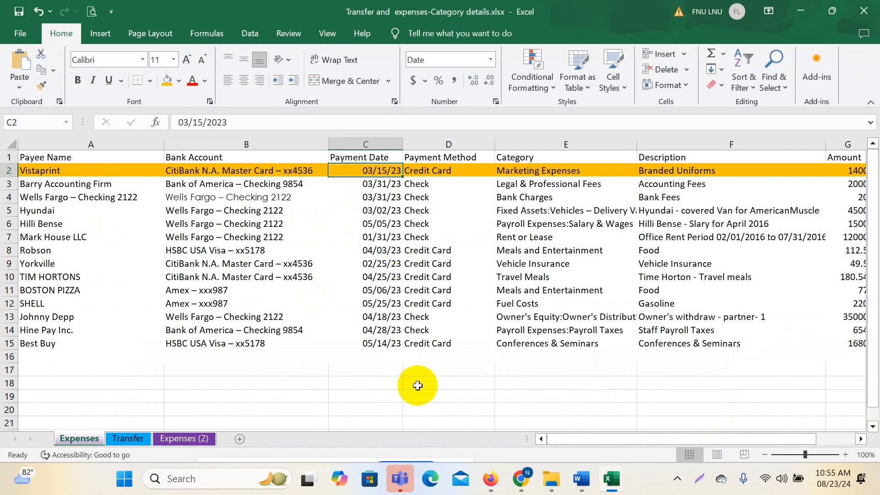
{"action": "mouse_move", "coordinate": [491, 478]}
{"action": "left_click", "coordinate": [479, 402]}
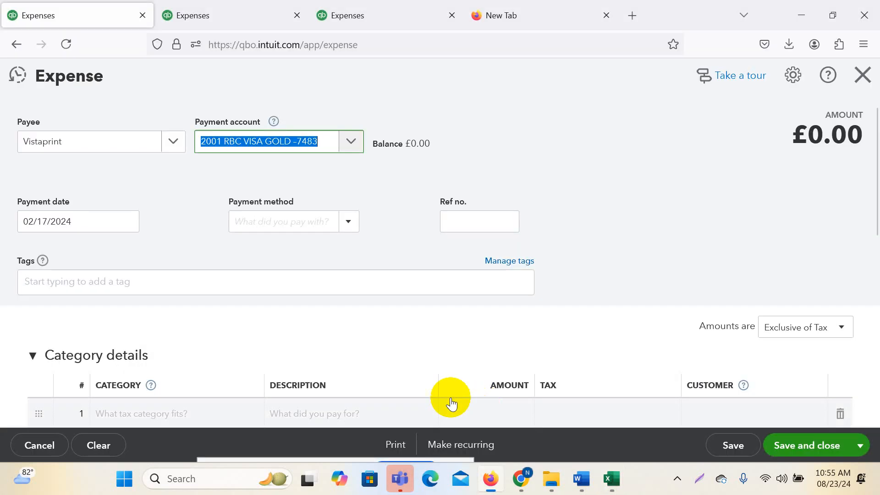
{"action": "left_click", "coordinate": [126, 221]}
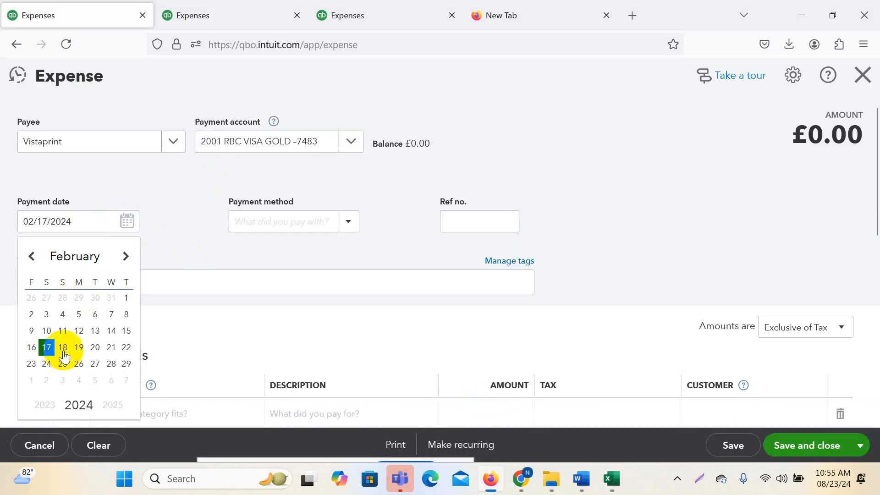
{"action": "left_click", "coordinate": [81, 269]}
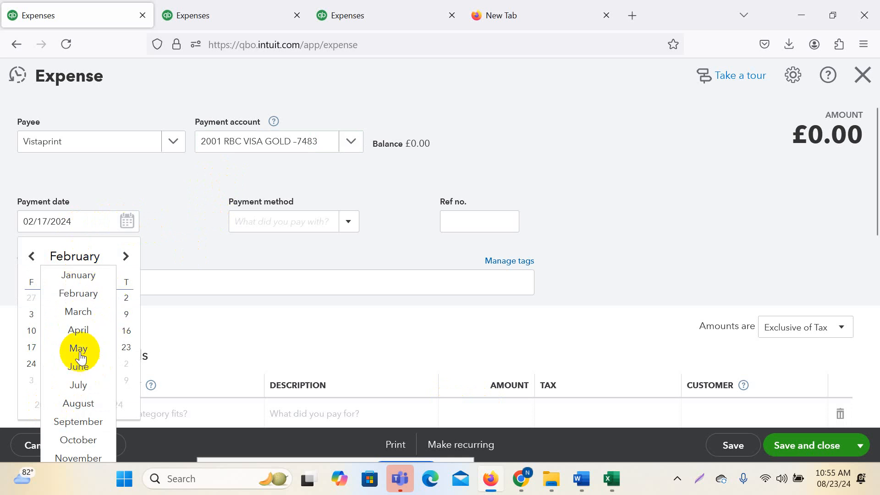
{"action": "left_click", "coordinate": [85, 321]}
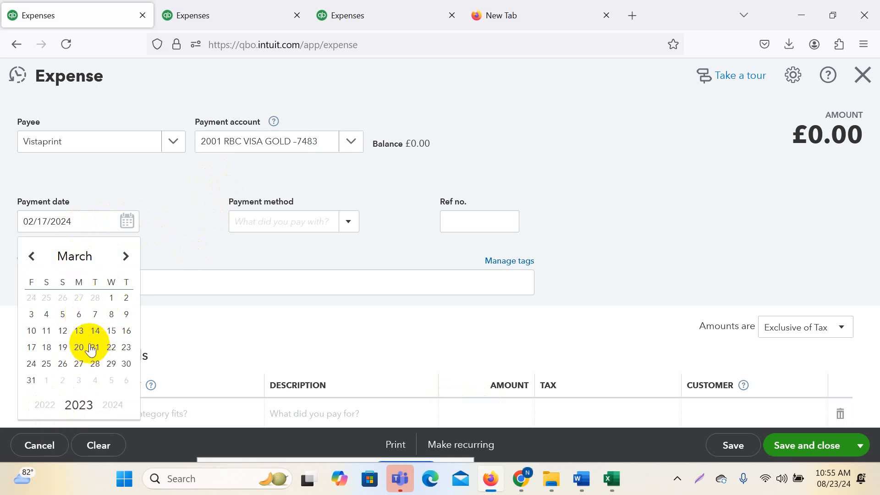
{"action": "left_click", "coordinate": [109, 330]}
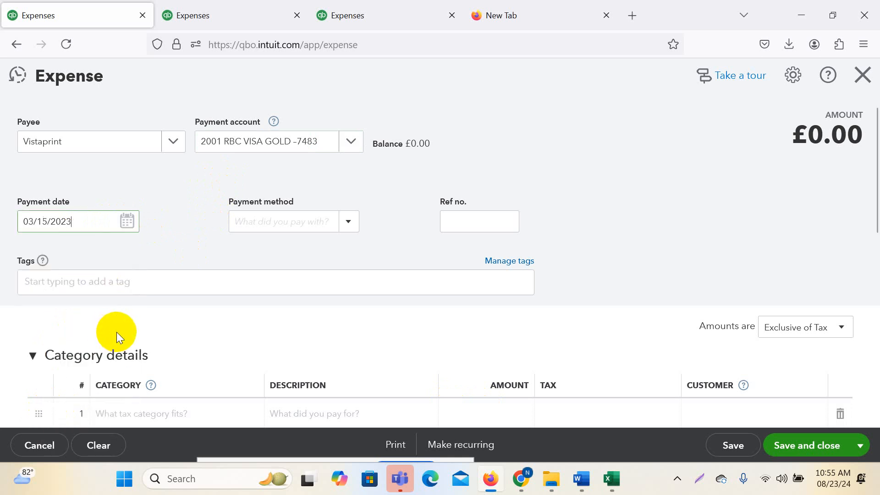
- Set the expense's payment method to Credit Card and enter 2673 as the reference number
{"action": "left_click", "coordinate": [349, 222]}
{"action": "left_click", "coordinate": [263, 321]}
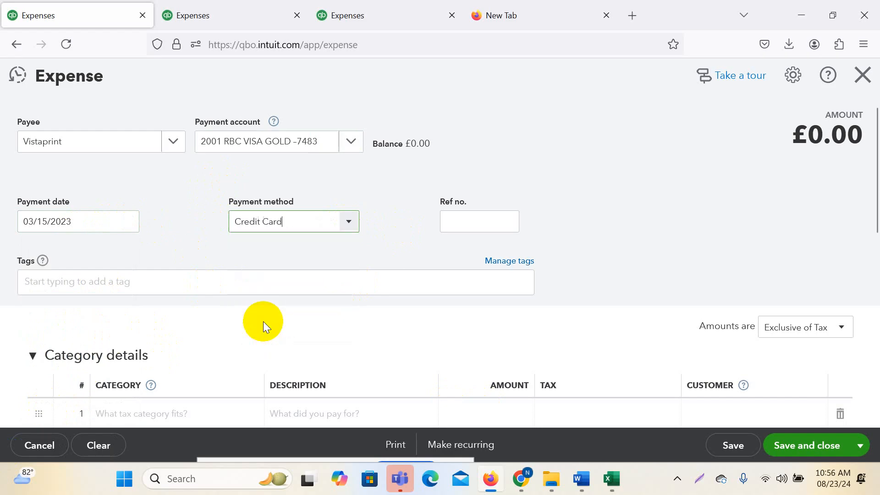
{"action": "left_click", "coordinate": [472, 221]}
{"action": "mouse_move", "coordinate": [612, 479]}
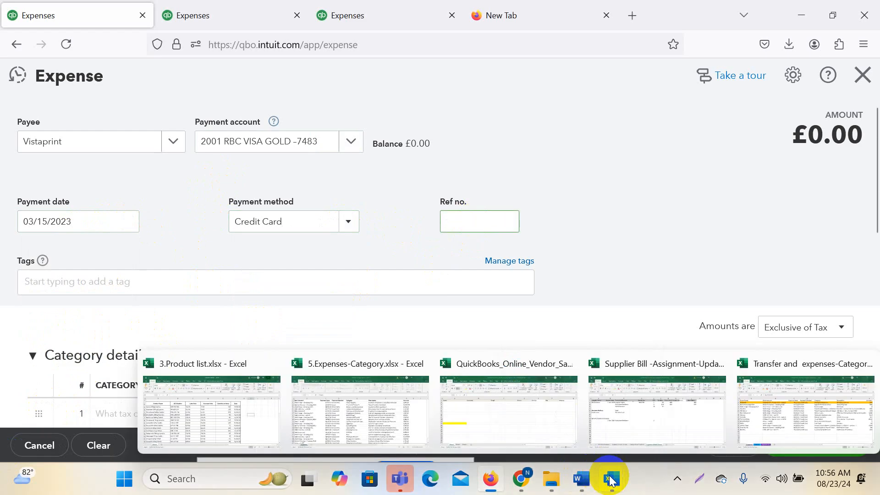
{"action": "left_click", "coordinate": [818, 399]}
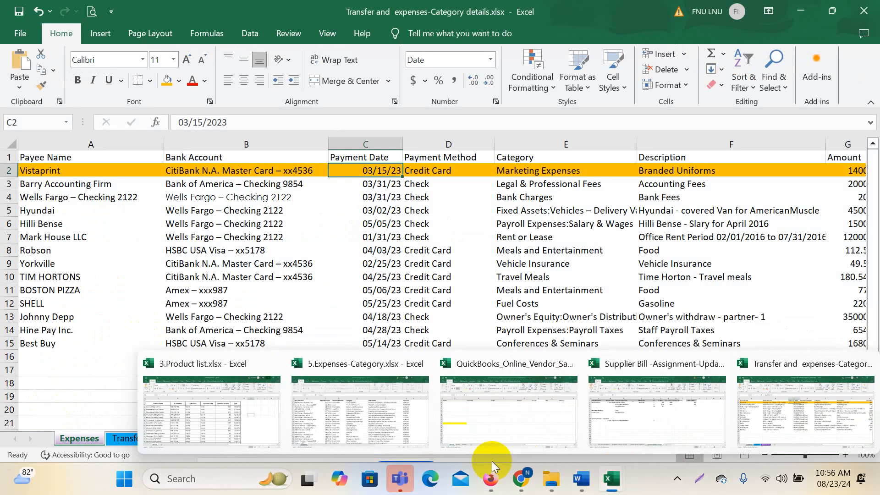
{"action": "mouse_move", "coordinate": [489, 477]}
{"action": "left_click", "coordinate": [486, 403]}
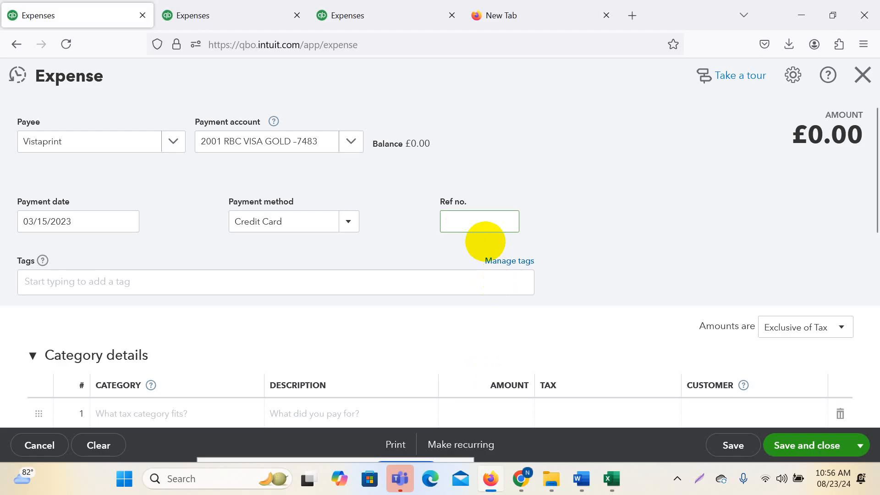
{"action": "type", "text": "2673"}
- Switch to Excel, review Vistaprint's payment method and category, and copy the description Branded Uniforms from cell F2
{"action": "scroll", "coordinate": [368, 217], "scroll_direction": "down", "scroll_amount": 2}
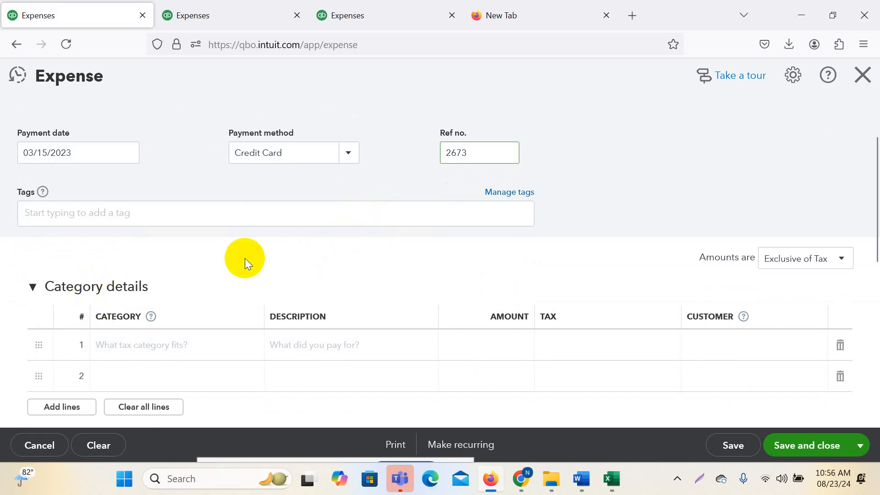
{"action": "scroll", "coordinate": [245, 258], "scroll_direction": "down", "scroll_amount": 2}
{"action": "mouse_move", "coordinate": [617, 487]}
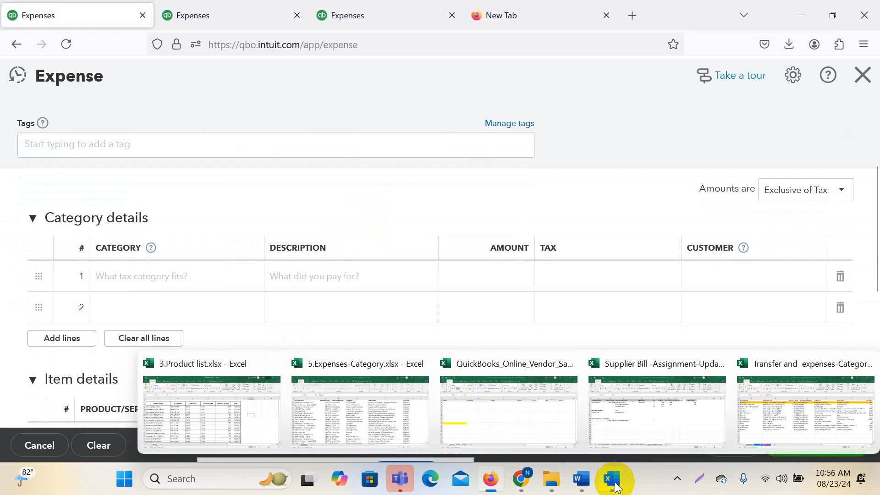
{"action": "left_click", "coordinate": [779, 412]}
{"action": "left_click", "coordinate": [438, 172]}
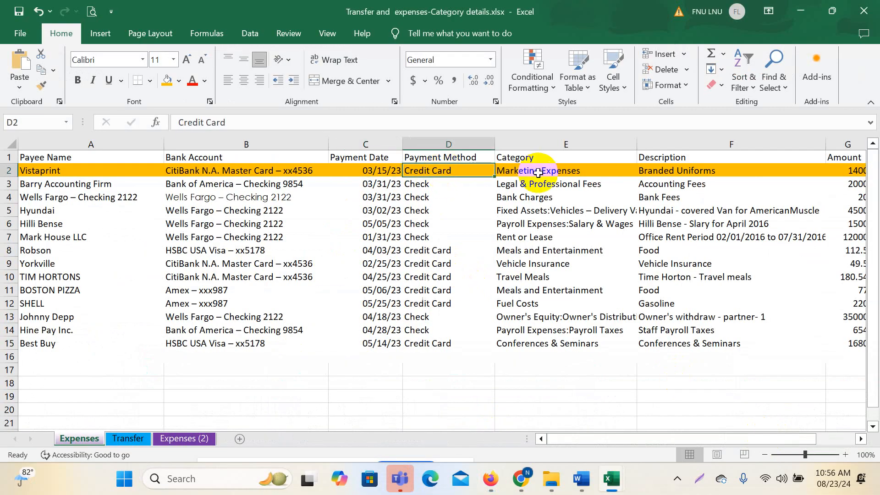
{"action": "left_click", "coordinate": [525, 158]}
{"action": "left_click", "coordinate": [531, 170]}
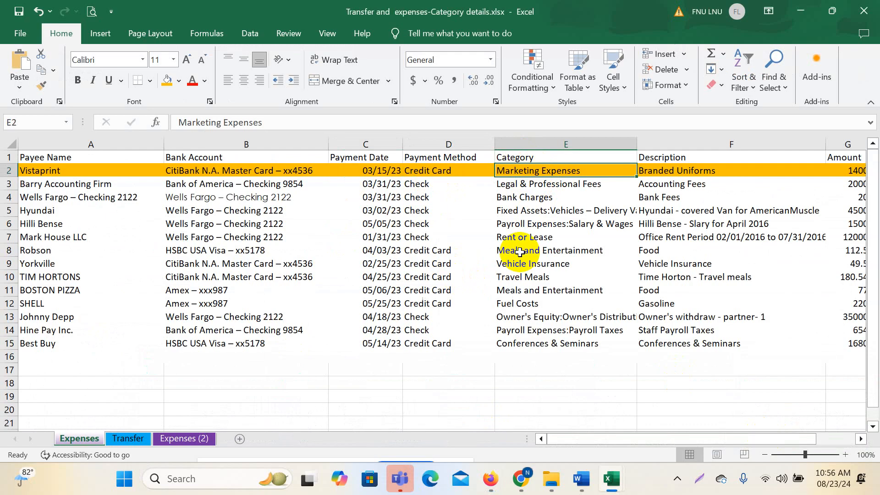
{"action": "left_click", "coordinate": [675, 174]}
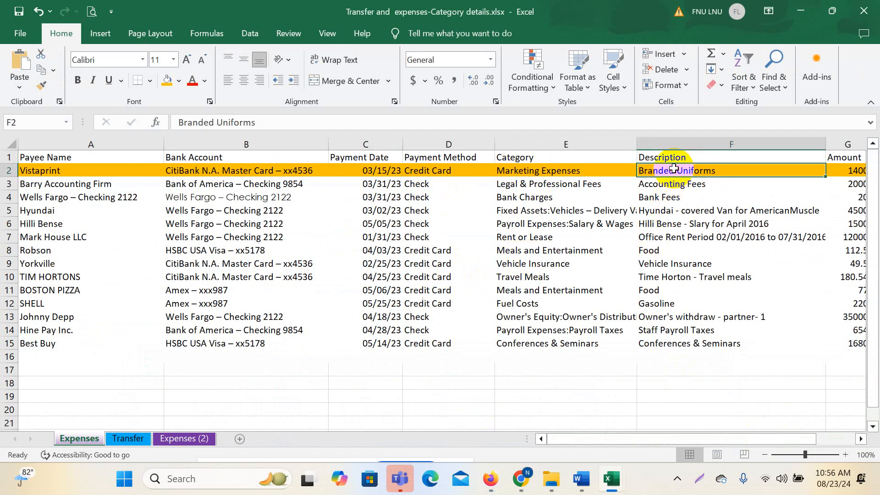
{"action": "right_click", "coordinate": [676, 173]}
{"action": "left_click", "coordinate": [704, 132]}
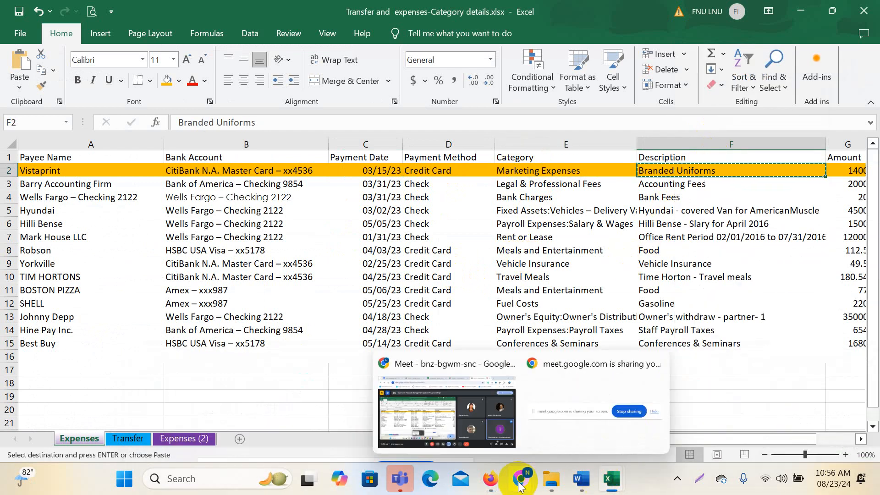
- In the QuickBooks expense's first category line, paste Branded Uniforms as the description and choose the Advertising Expenses category
{"action": "mouse_move", "coordinate": [499, 486]}
{"action": "left_click", "coordinate": [493, 425]}
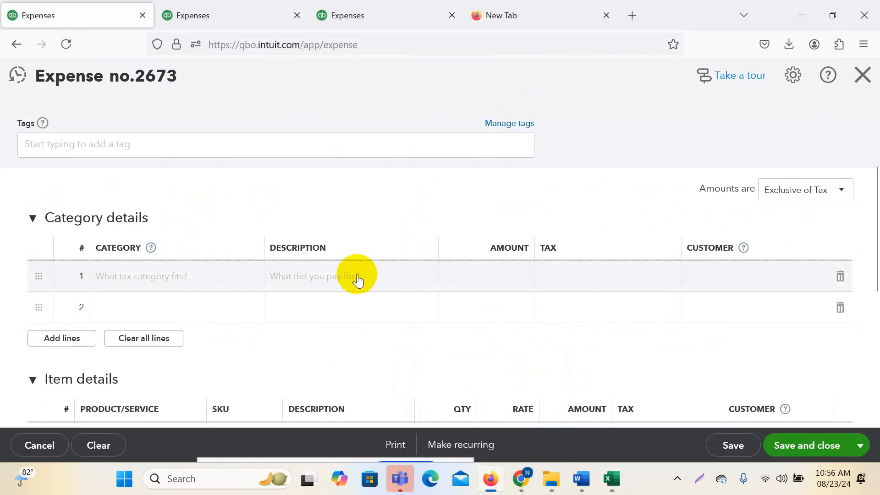
{"action": "left_click", "coordinate": [322, 285]}
{"action": "key", "text": "ctrl+v"}
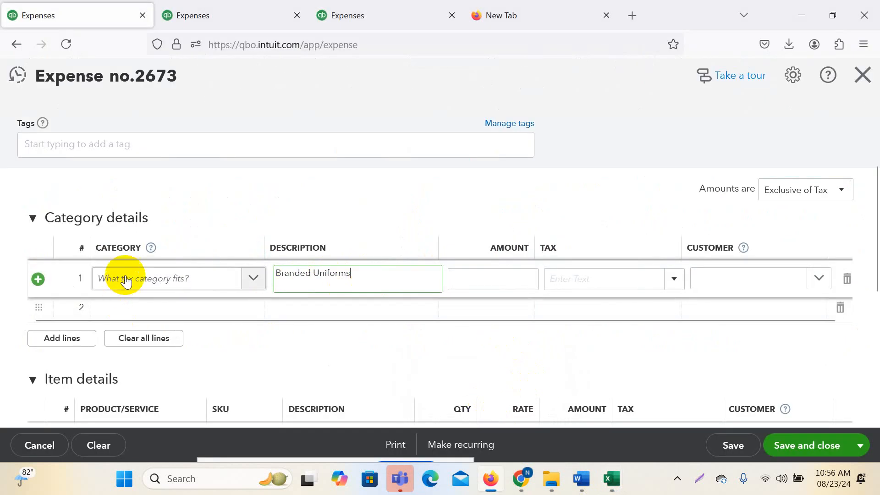
{"action": "left_click", "coordinate": [124, 277]}
{"action": "type", "text": "Adver"}
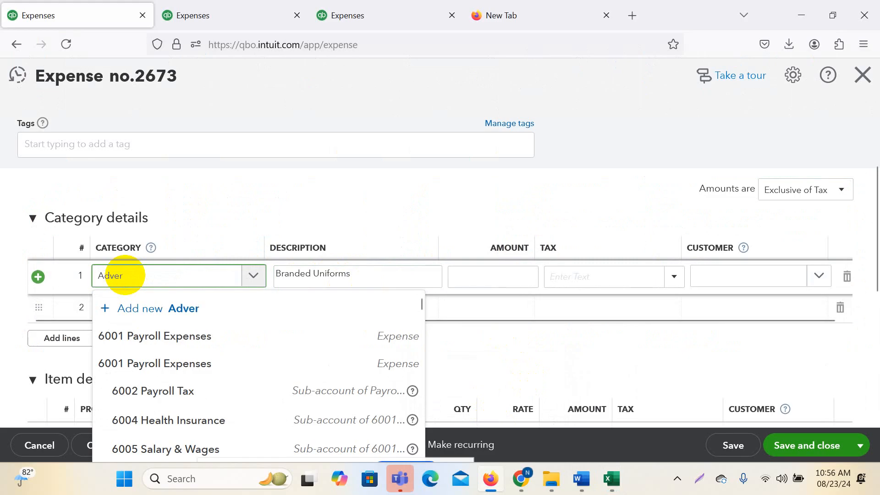
{"action": "left_click", "coordinate": [147, 347]}
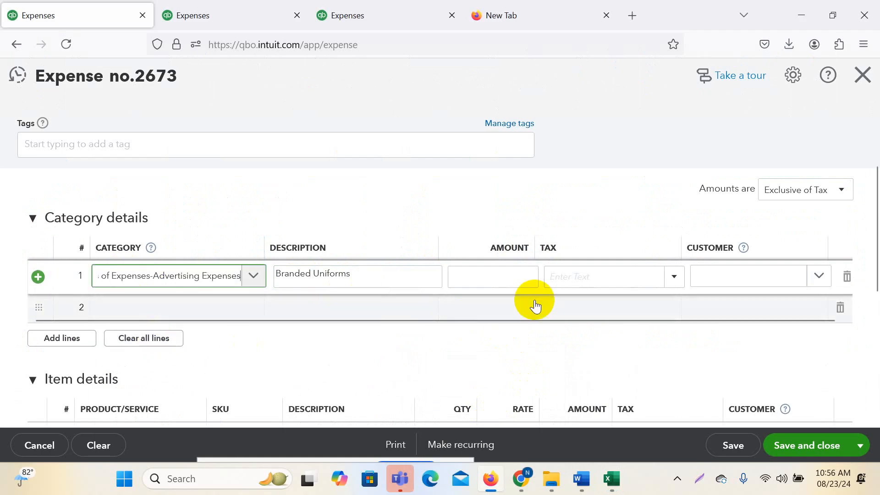
- Look up Vistaprint's amount in cell G2 of the Excel list and enter 1400 as the first category line's amount in QuickBooks
{"action": "left_click", "coordinate": [515, 276]}
{"action": "mouse_move", "coordinate": [612, 478]}
{"action": "left_click", "coordinate": [782, 424]}
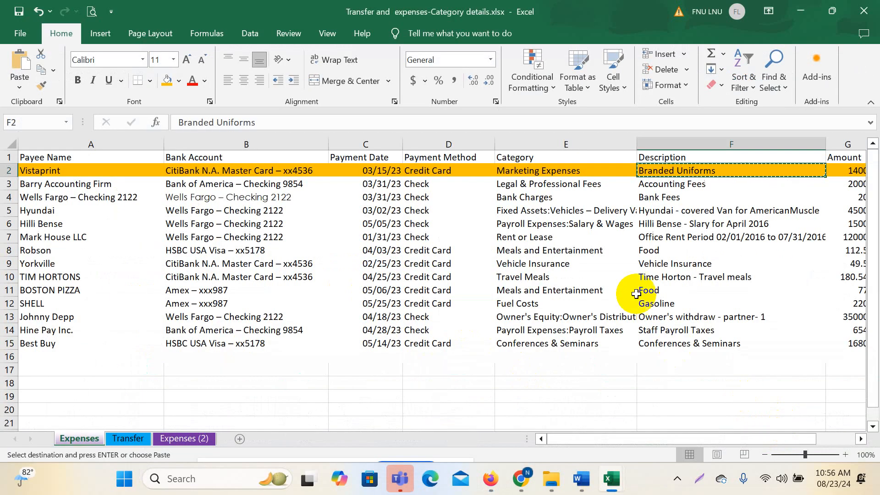
{"action": "left_click", "coordinate": [844, 171]}
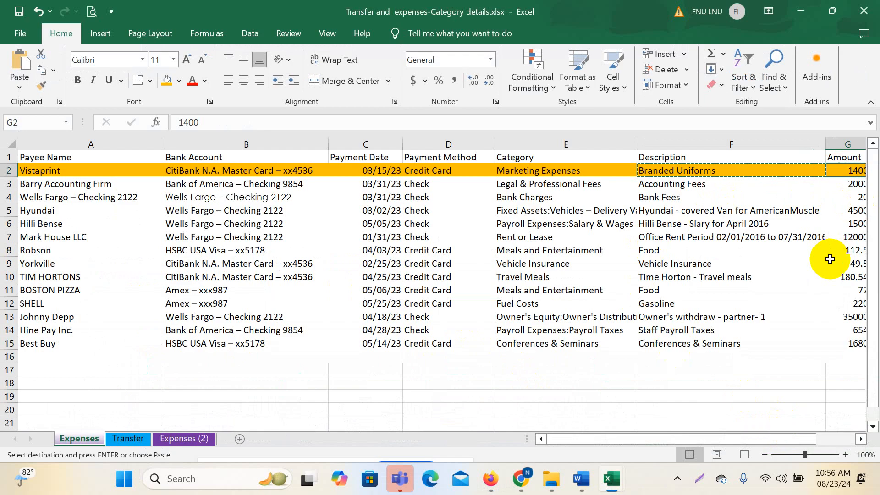
{"action": "key", "text": "Right"}
{"action": "key", "text": "Right"}
{"action": "key", "text": "Right"}
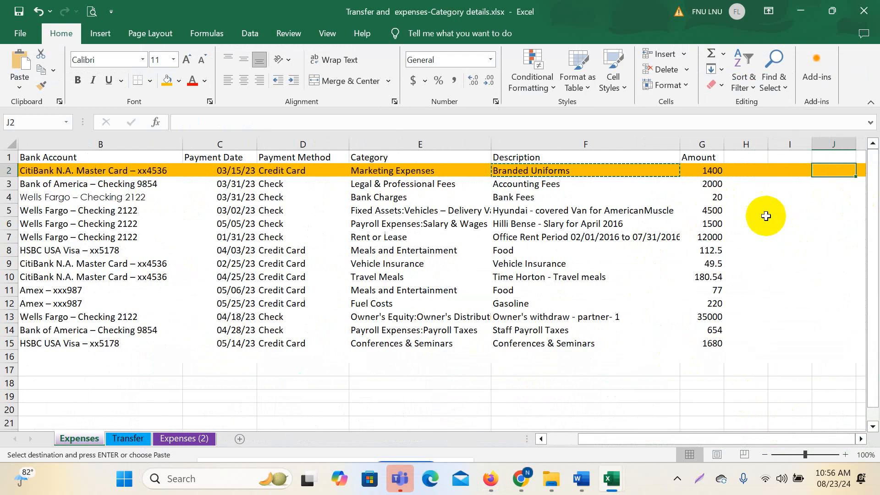
{"action": "left_click", "coordinate": [708, 175]}
{"action": "mouse_move", "coordinate": [490, 478]}
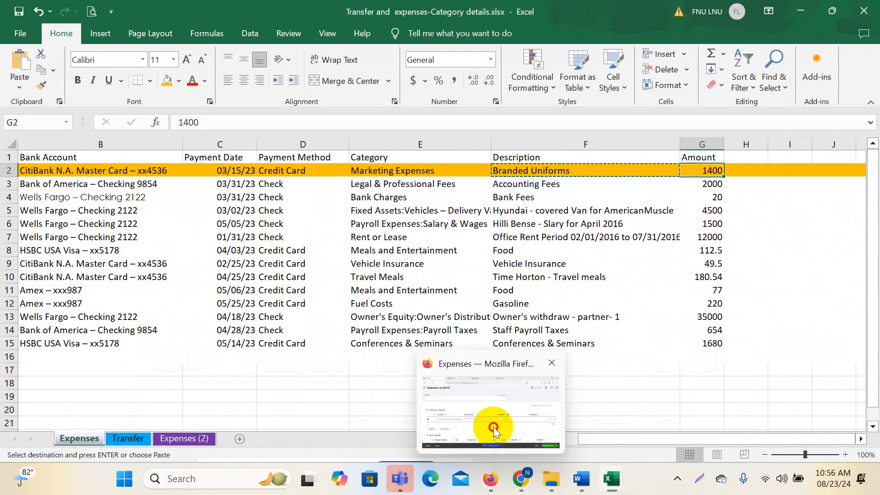
{"action": "left_click", "coordinate": [494, 425]}
{"action": "type", "text": "1400"}
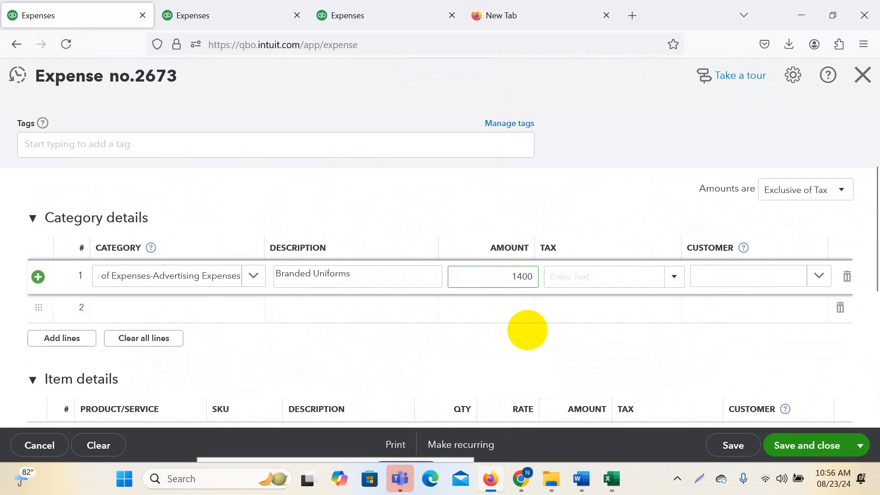
- Set the Branded Uniforms line's tax to Zero Rated Tax (0%)
{"action": "left_click", "coordinate": [674, 276]}
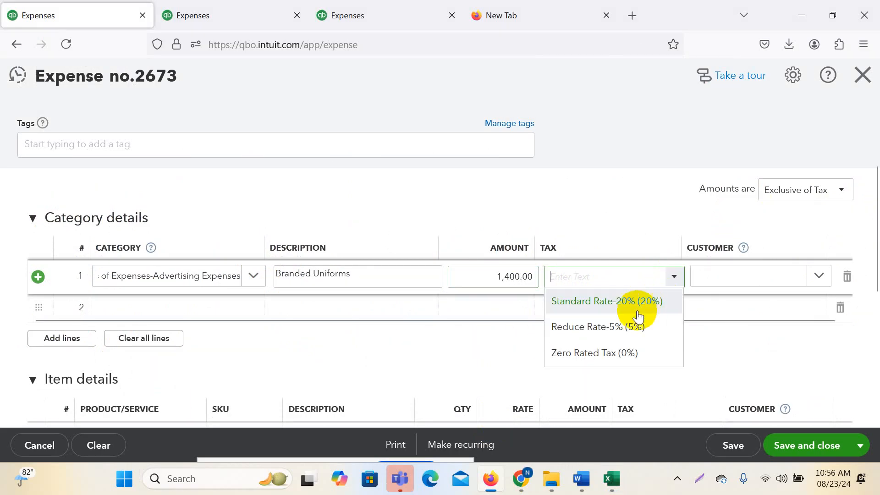
{"action": "left_click", "coordinate": [584, 353]}
{"action": "left_click", "coordinate": [626, 175]}
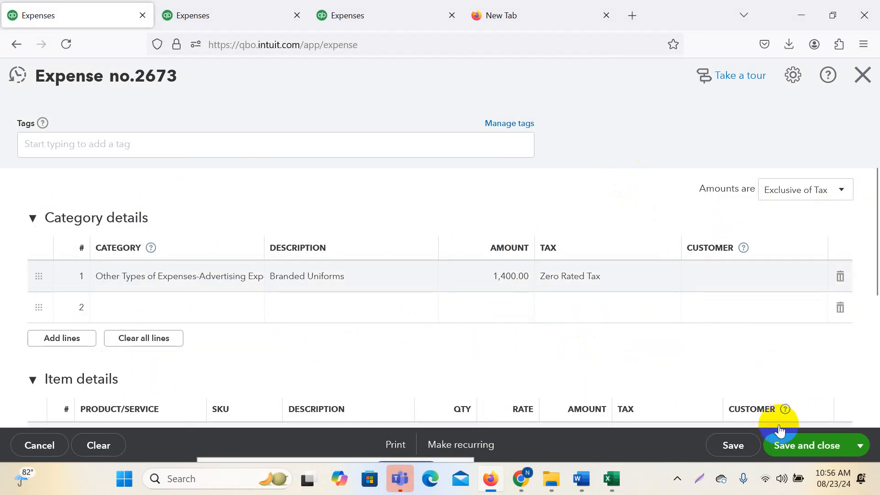
- Check the expense's details against Vistaprint's row in the Excel list, and save and close the expense
{"action": "scroll", "coordinate": [576, 289], "scroll_direction": "up", "scroll_amount": 3}
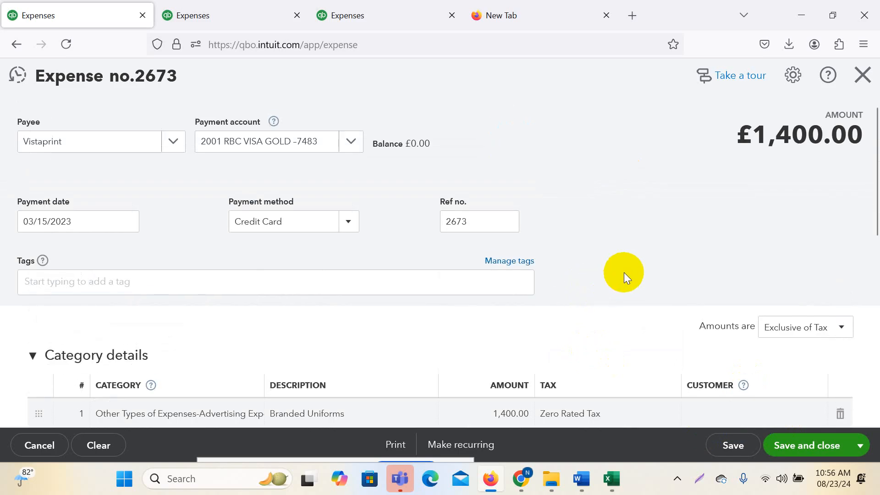
{"action": "scroll", "coordinate": [622, 307], "scroll_direction": "down", "scroll_amount": 4}
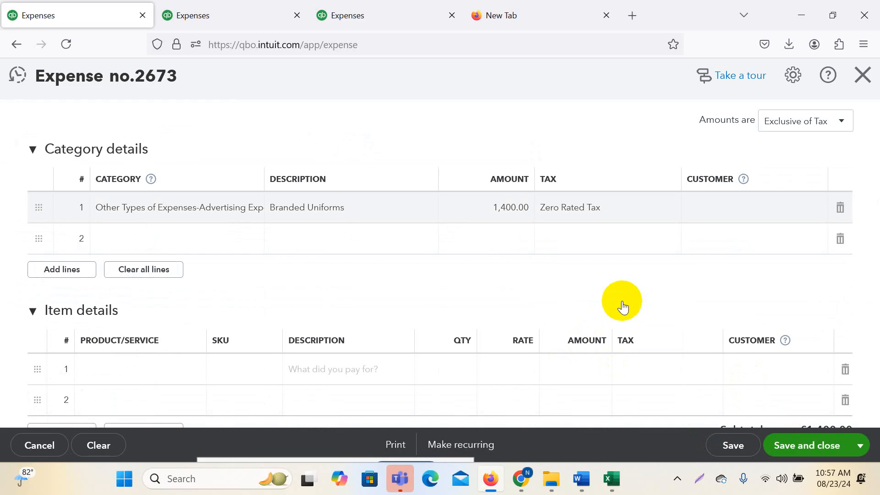
{"action": "scroll", "coordinate": [578, 303], "scroll_direction": "up", "scroll_amount": 5}
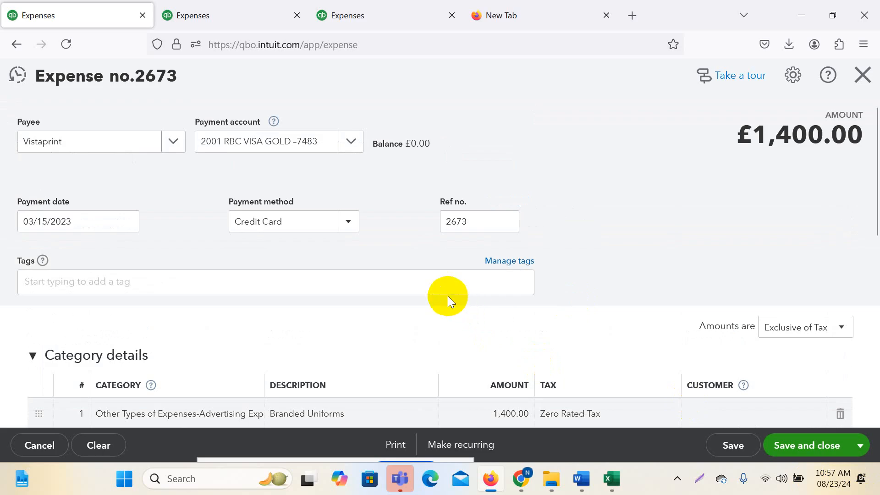
{"action": "mouse_move", "coordinate": [612, 478]}
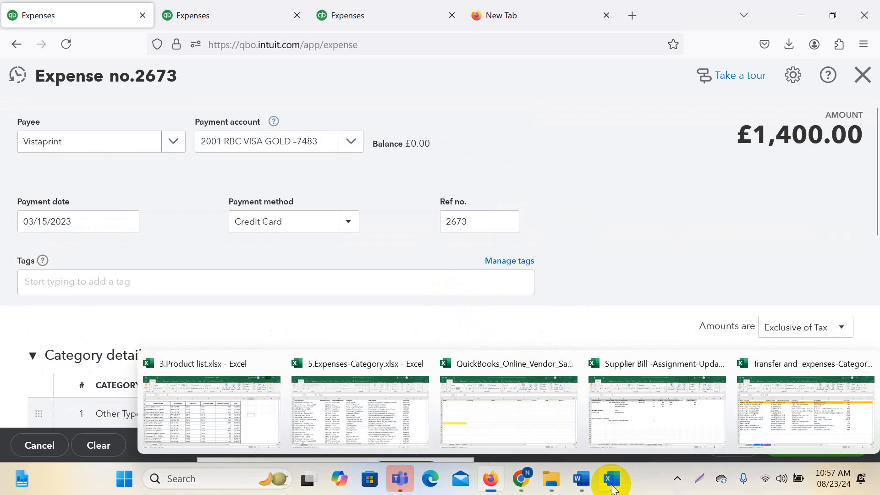
{"action": "left_click", "coordinate": [810, 410]}
{"action": "left_click_drag", "start_coordinate": [55, 171], "coordinate": [775, 179]}
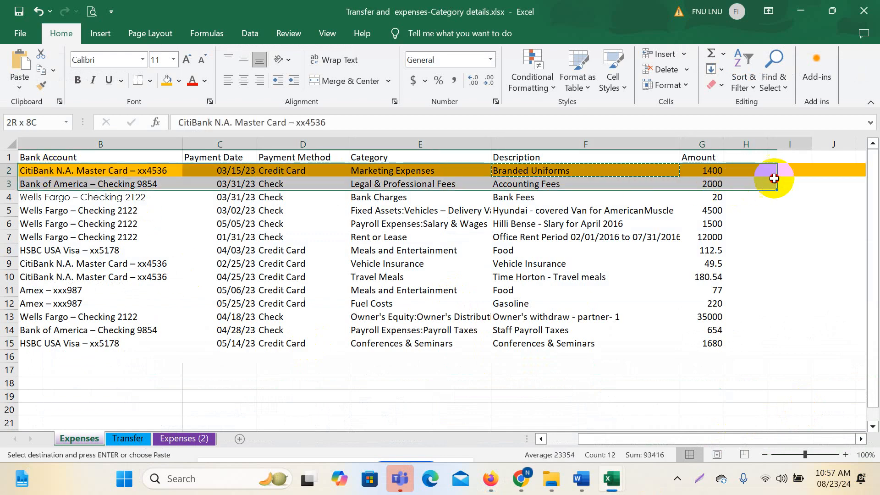
{"action": "left_click", "coordinate": [491, 479]}
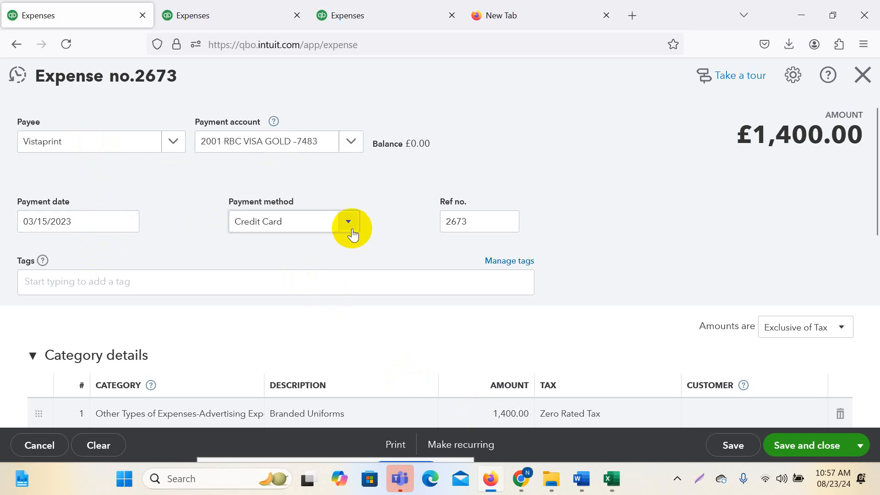
{"action": "scroll", "coordinate": [392, 324], "scroll_direction": "down", "scroll_amount": 3}
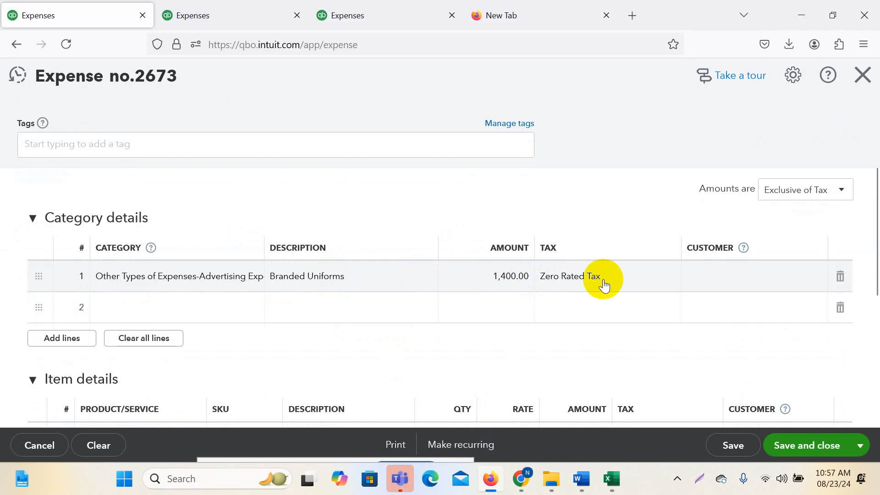
{"action": "scroll", "coordinate": [568, 312], "scroll_direction": "down", "scroll_amount": 3}
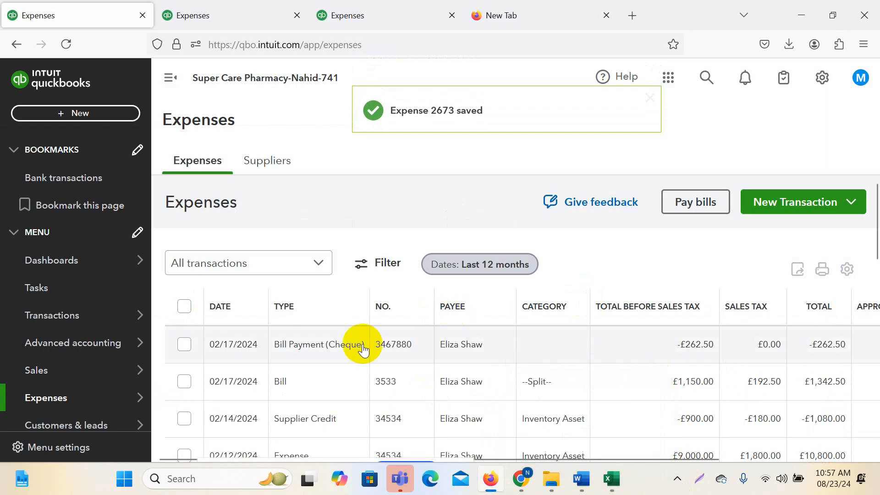
- Look through the expenses list for the Vistaprint expense and set the list filter's date range to Custom
{"action": "scroll", "coordinate": [555, 357], "scroll_direction": "down", "scroll_amount": 2}
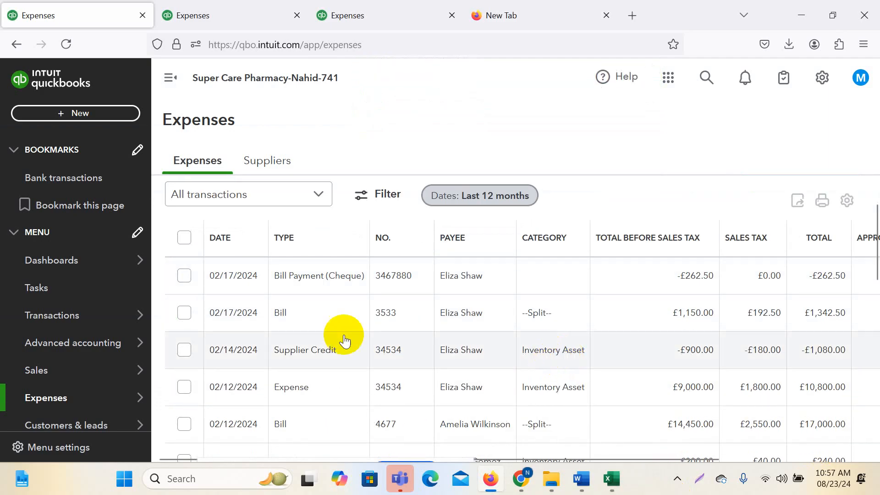
{"action": "scroll", "coordinate": [323, 307], "scroll_direction": "down", "scroll_amount": 1}
{"action": "scroll", "coordinate": [324, 311], "scroll_direction": "down", "scroll_amount": 8}
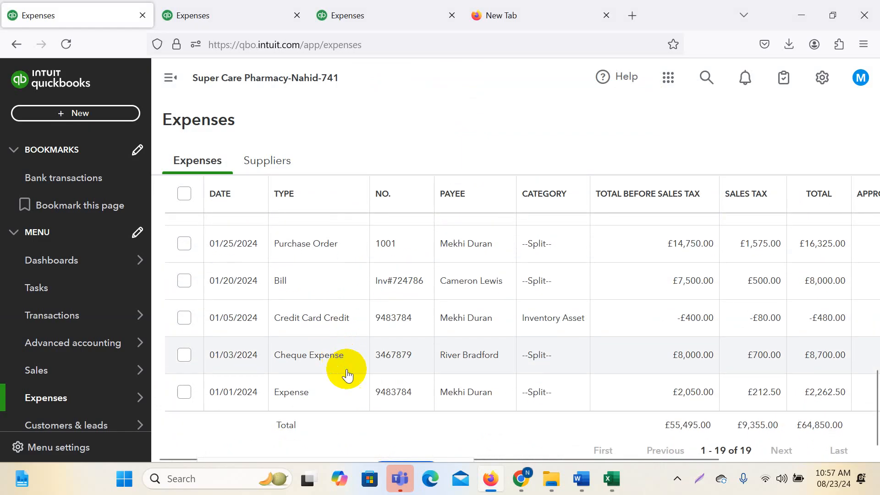
{"action": "scroll", "coordinate": [506, 338], "scroll_direction": "up", "scroll_amount": 10}
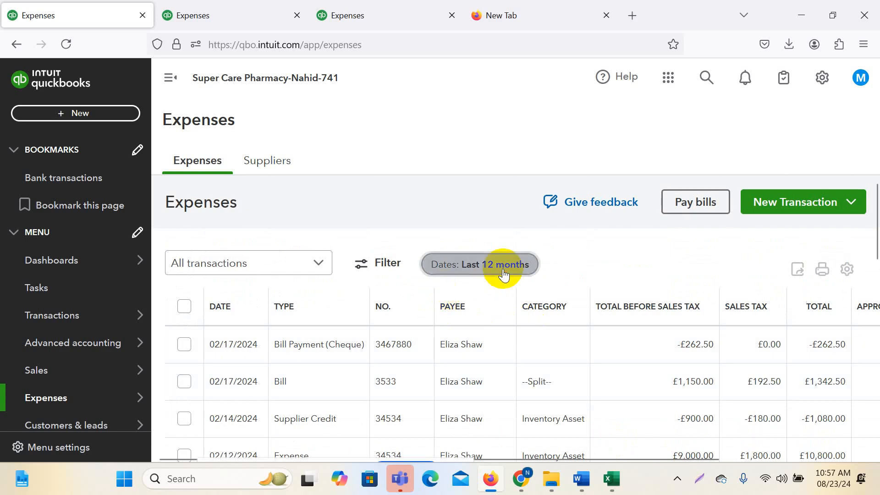
{"action": "left_click", "coordinate": [388, 264]}
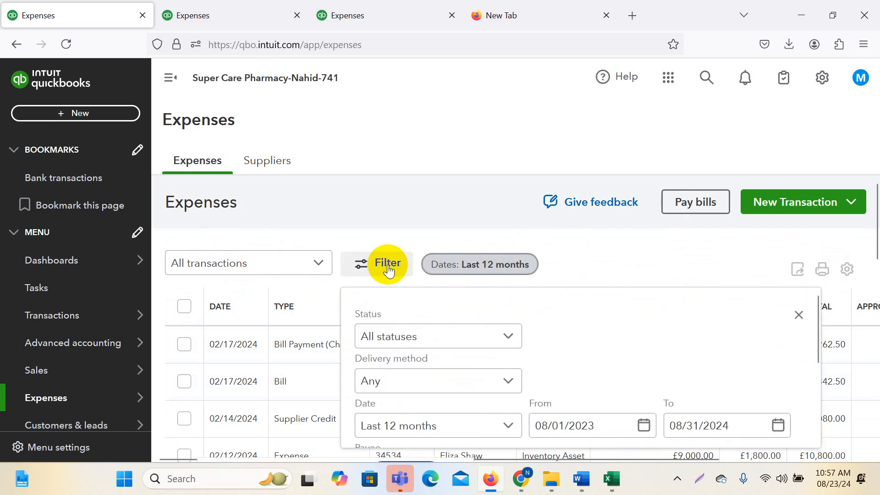
{"action": "scroll", "coordinate": [643, 377], "scroll_direction": "down", "scroll_amount": 3}
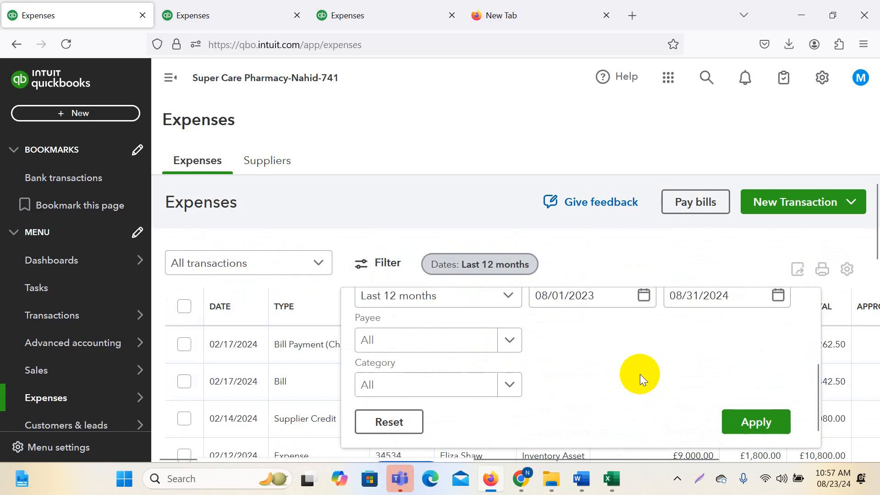
{"action": "scroll", "coordinate": [528, 355], "scroll_direction": "up", "scroll_amount": 2}
{"action": "left_click", "coordinate": [509, 365]}
{"action": "scroll", "coordinate": [448, 210], "scroll_direction": "up", "scroll_amount": 3}
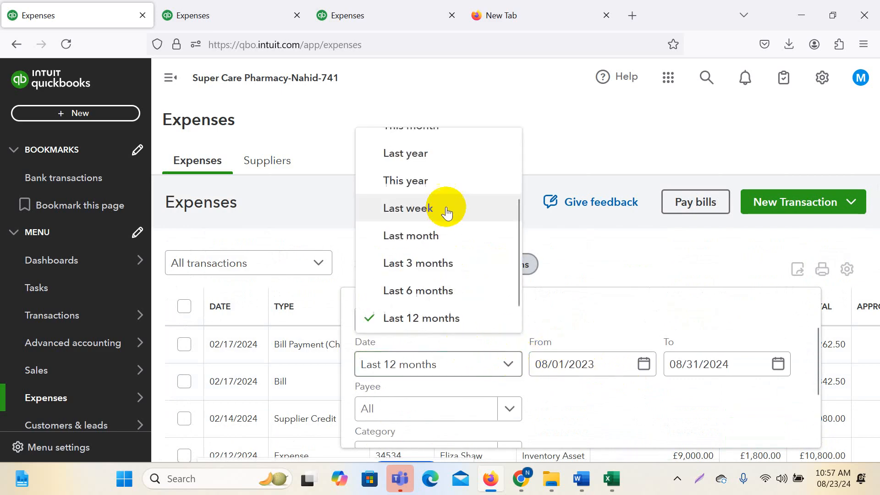
{"action": "scroll", "coordinate": [444, 280], "scroll_direction": "down", "scroll_amount": 3}
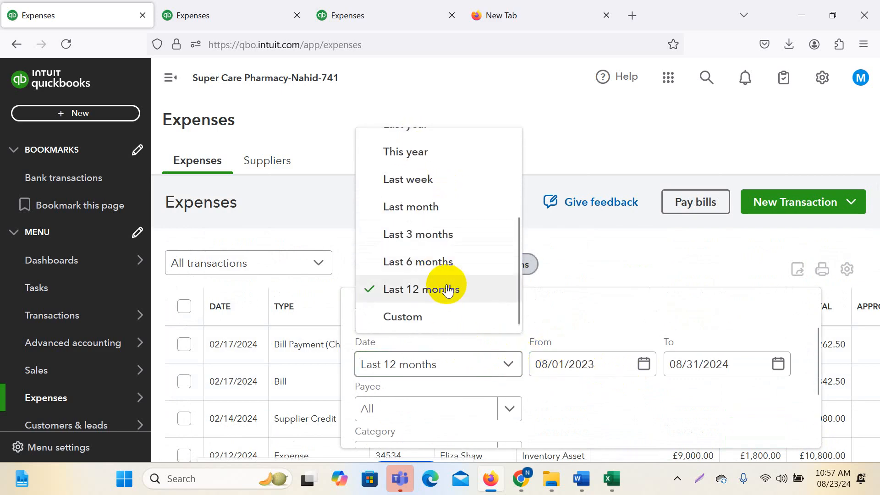
{"action": "scroll", "coordinate": [456, 275], "scroll_direction": "up", "scroll_amount": 4}
{"action": "scroll", "coordinate": [440, 275], "scroll_direction": "down", "scroll_amount": 3}
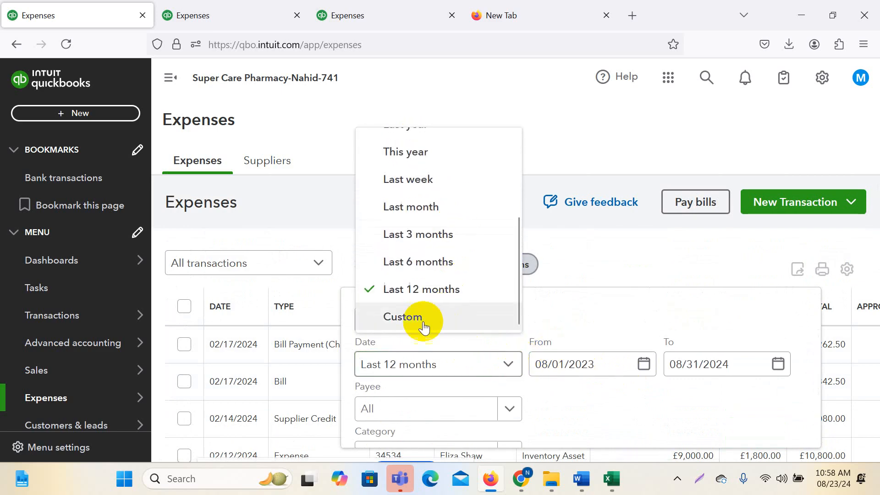
{"action": "left_click", "coordinate": [421, 321]}
- Set the filter's start date to 01/01/2023
{"action": "left_click", "coordinate": [644, 365]}
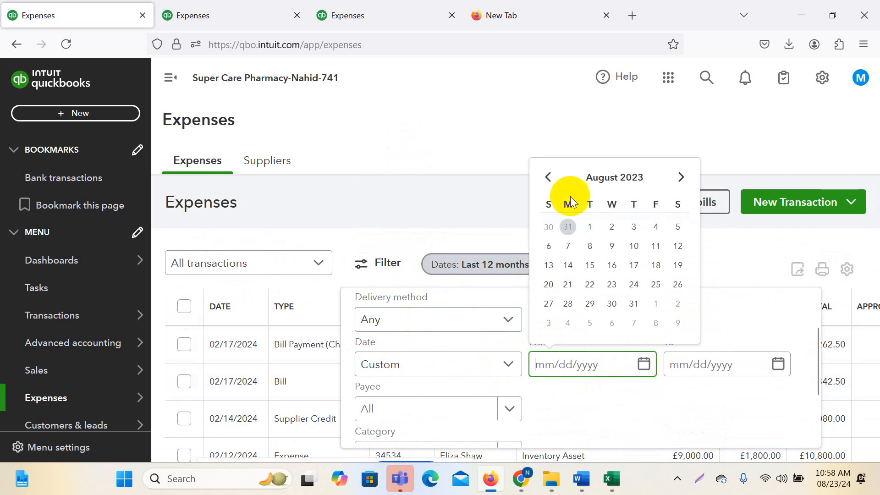
{"action": "left_click", "coordinate": [549, 180]}
{"action": "left_click", "coordinate": [549, 180]}
{"action": "left_click", "coordinate": [549, 180]}
{"action": "left_click", "coordinate": [548, 180]}
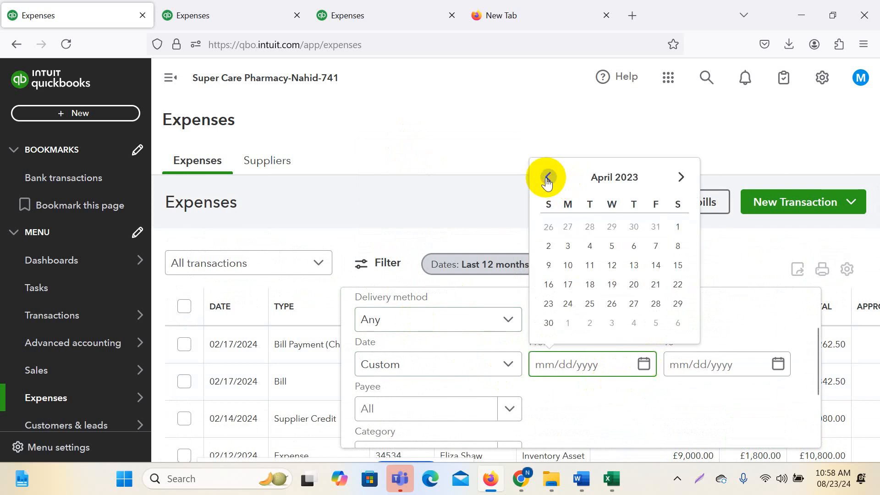
{"action": "left_click", "coordinate": [548, 180]}
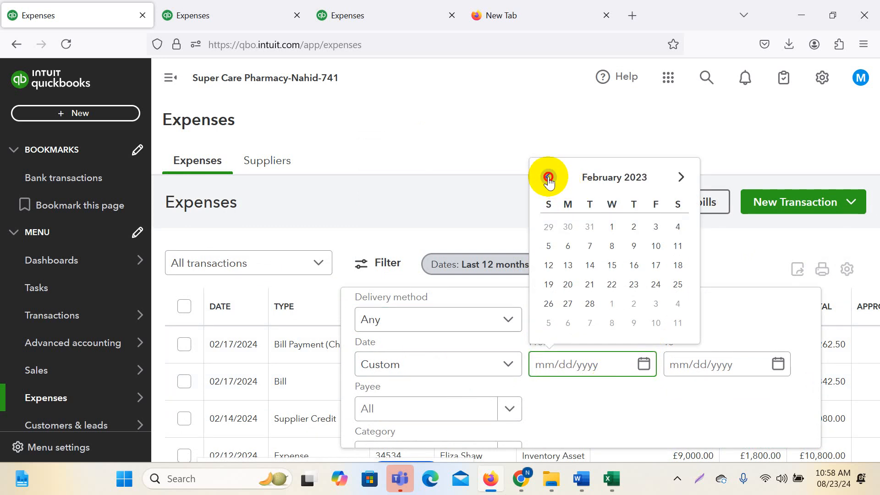
{"action": "left_click", "coordinate": [549, 178]}
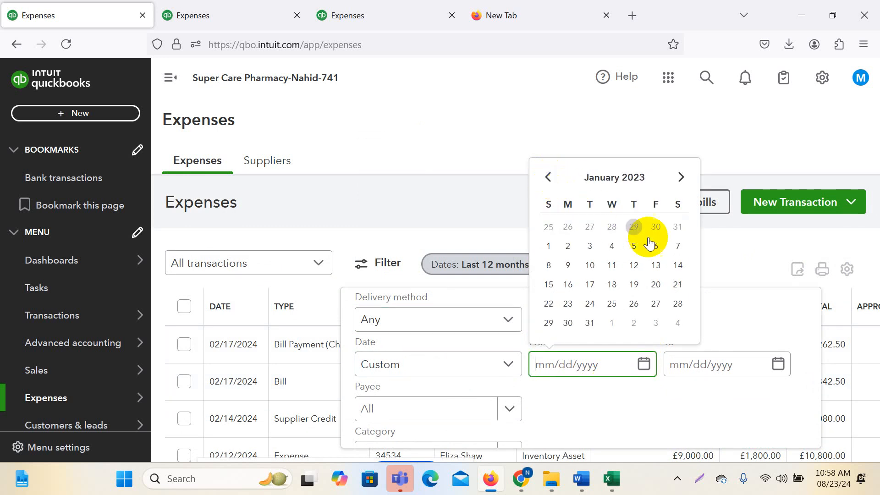
{"action": "left_click", "coordinate": [550, 247]}
- Set the filter's end date to 08/23/2024, apply the filter and find the Vistaprint expense in the list
{"action": "left_click", "coordinate": [778, 364]}
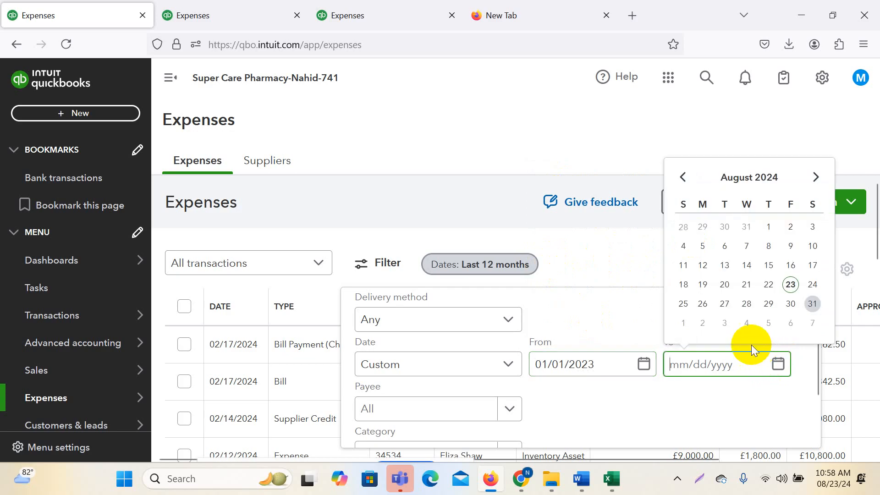
{"action": "left_click", "coordinate": [792, 287]}
{"action": "scroll", "coordinate": [737, 367], "scroll_direction": "down", "scroll_amount": 2}
{"action": "left_click", "coordinate": [756, 420]}
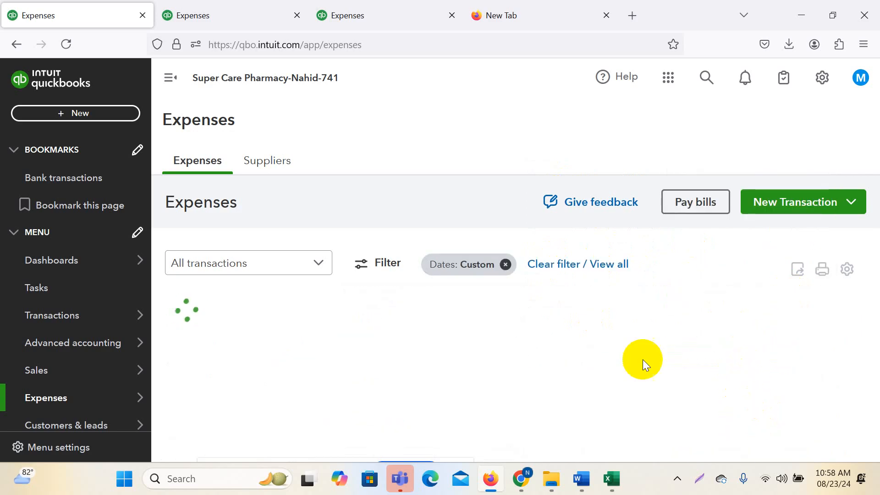
{"action": "scroll", "coordinate": [399, 364], "scroll_direction": "down", "scroll_amount": 10}
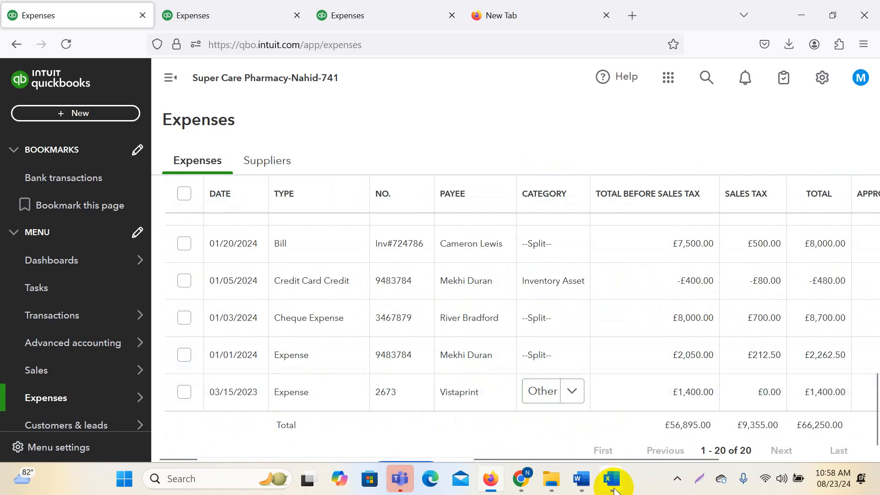
- Switch to the Excel list and highlight the Category column, cells E1 to E16, with the orange fill colour
{"action": "mouse_move", "coordinate": [615, 477]}
{"action": "left_click", "coordinate": [751, 408]}
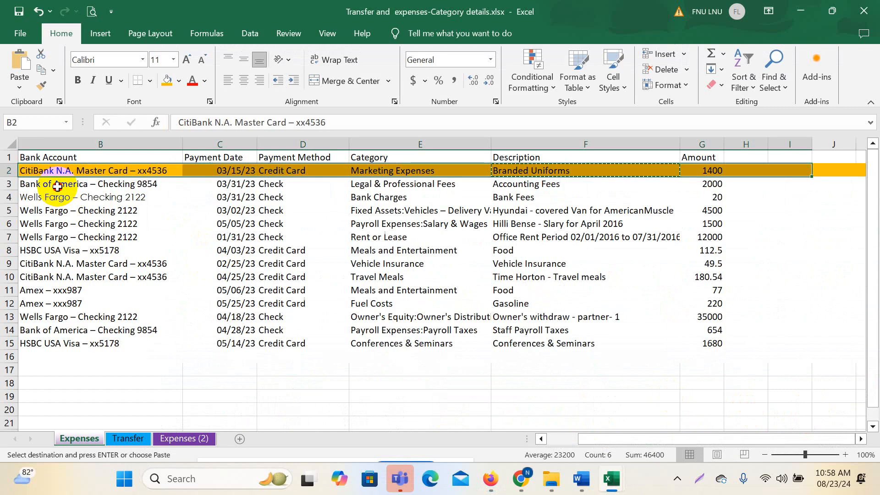
{"action": "left_click_drag", "start_coordinate": [55, 184], "coordinate": [739, 344]}
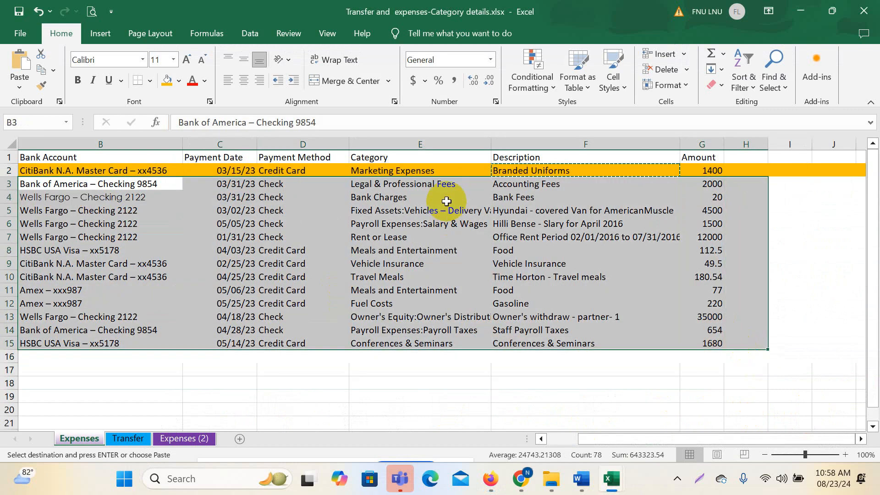
{"action": "left_click", "coordinate": [362, 186]}
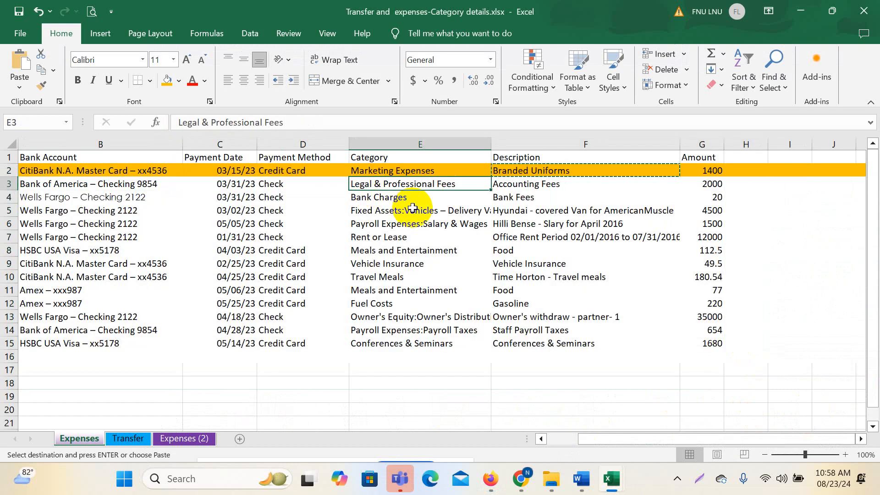
{"action": "left_click", "coordinate": [397, 198]}
{"action": "left_click_drag", "start_coordinate": [414, 159], "coordinate": [410, 358]}
{"action": "left_click", "coordinate": [167, 81]}
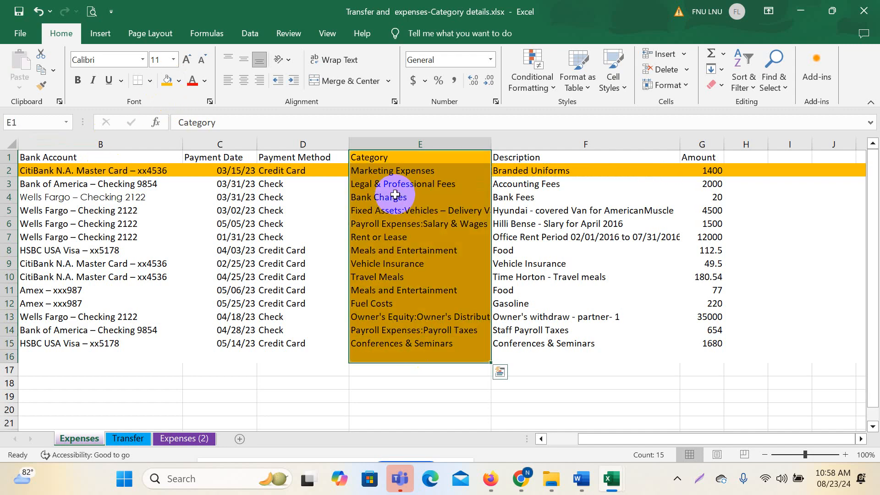
{"action": "mouse_move", "coordinate": [504, 484]}
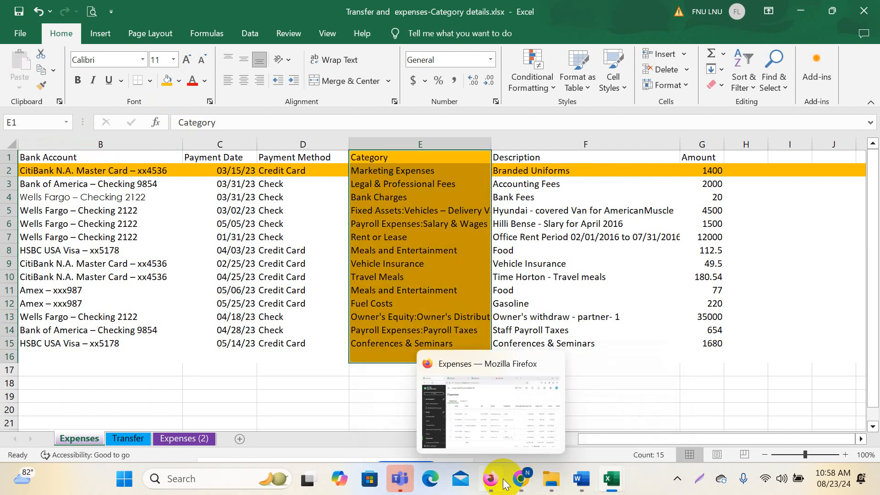
- Switch to QuickBooks Online, start a new expense and look through the categories available for its first Category details line
{"action": "left_click", "coordinate": [456, 387]}
{"action": "left_click", "coordinate": [75, 114]}
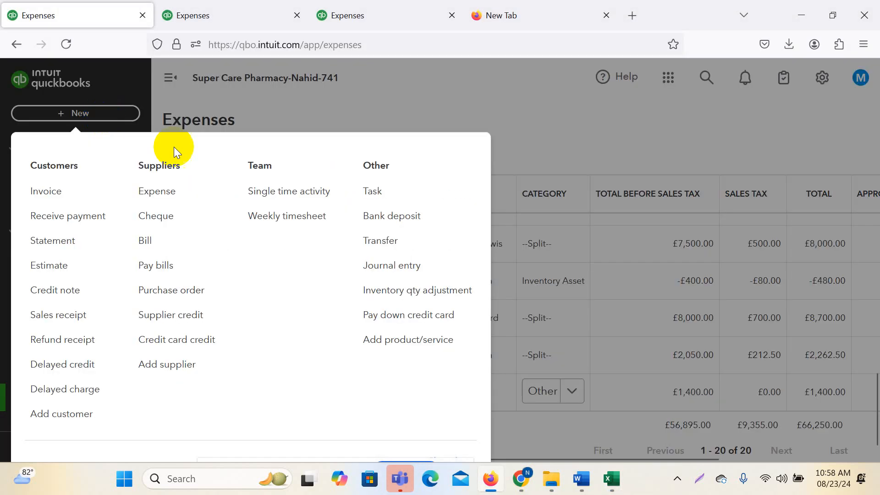
{"action": "left_click", "coordinate": [167, 192]}
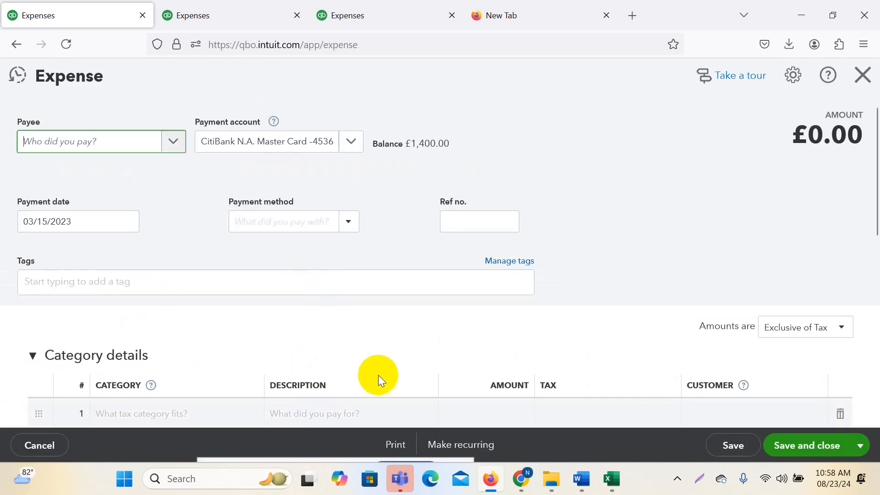
{"action": "scroll", "coordinate": [159, 294], "scroll_direction": "down", "scroll_amount": 4}
{"action": "left_click", "coordinate": [184, 207]}
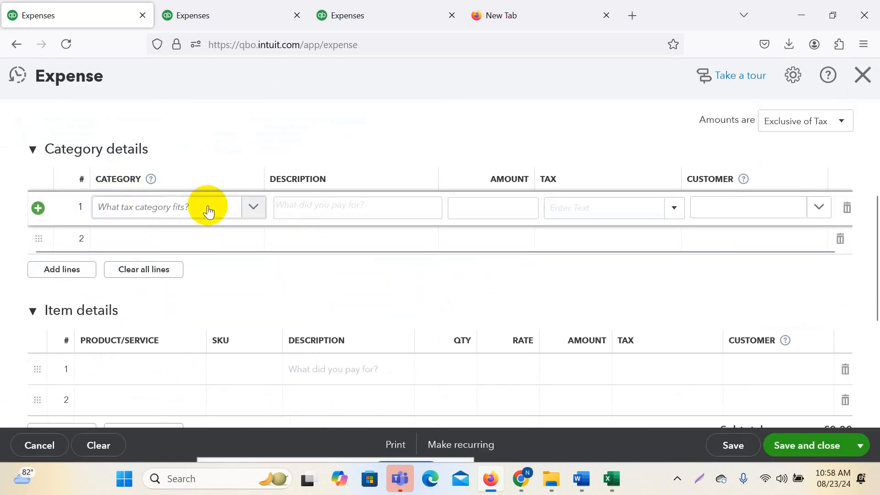
{"action": "left_click", "coordinate": [253, 207]}
{"action": "scroll", "coordinate": [199, 313], "scroll_direction": "down", "scroll_amount": 15}
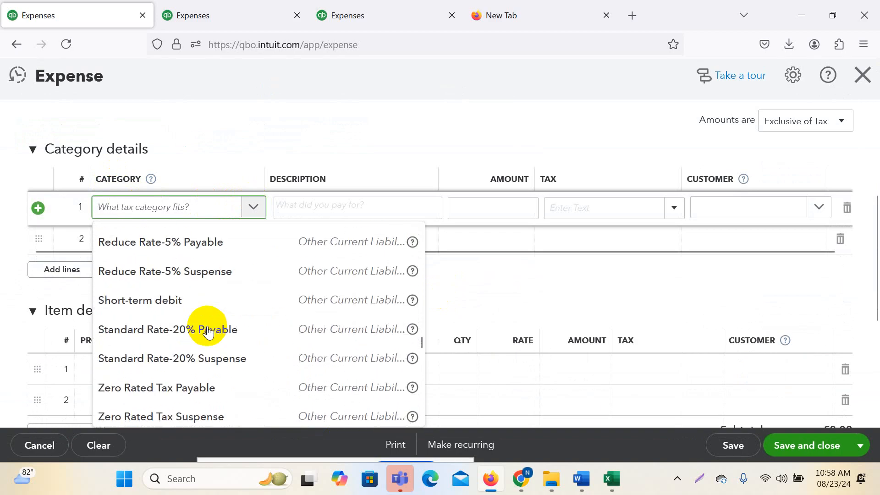
{"action": "scroll", "coordinate": [207, 328], "scroll_direction": "up", "scroll_amount": 5}
- Switch to the Excel workbook and examine the categories listed in column E of the Expenses sheet, from Legal & Professional Fees to Conferences & Seminars
{"action": "mouse_move", "coordinate": [612, 478]}
{"action": "left_click", "coordinate": [806, 408]}
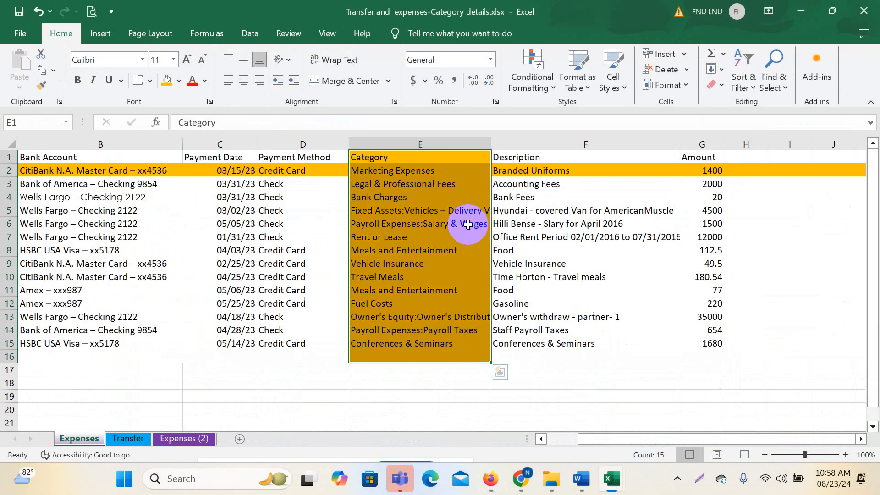
{"action": "left_click_drag", "start_coordinate": [389, 184], "coordinate": [397, 338]}
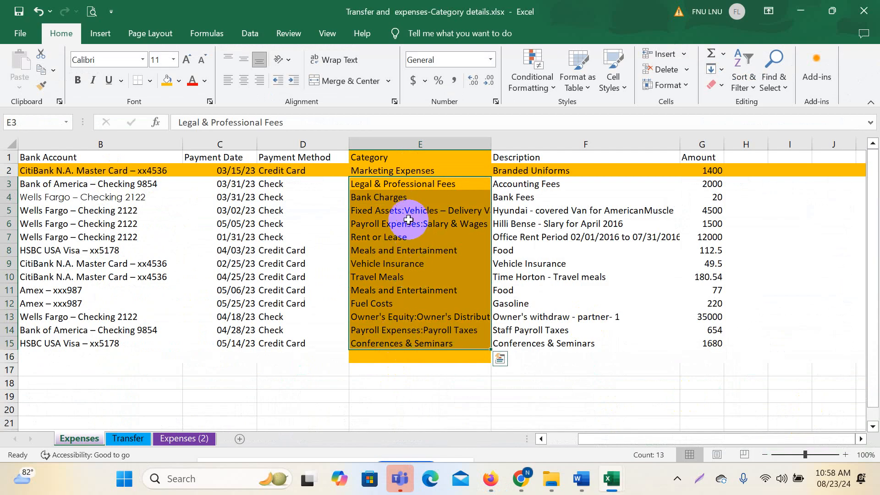
{"action": "left_click", "coordinate": [400, 185]}
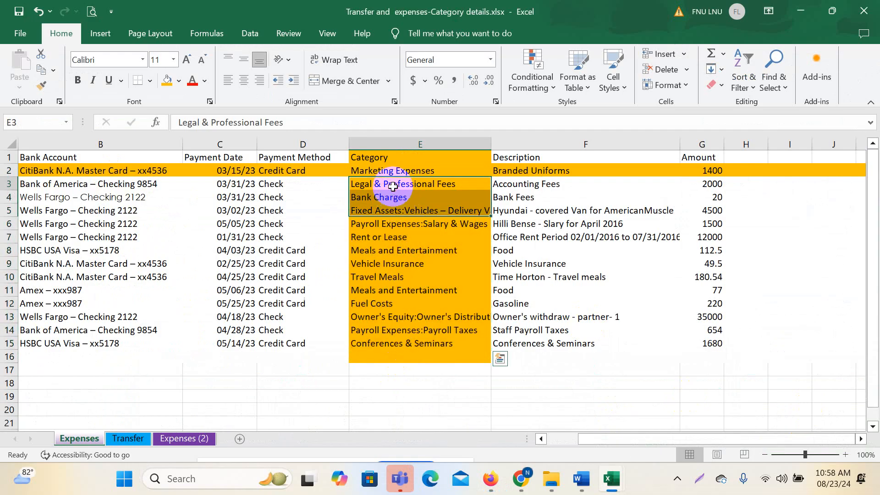
{"action": "left_click", "coordinate": [375, 198]}
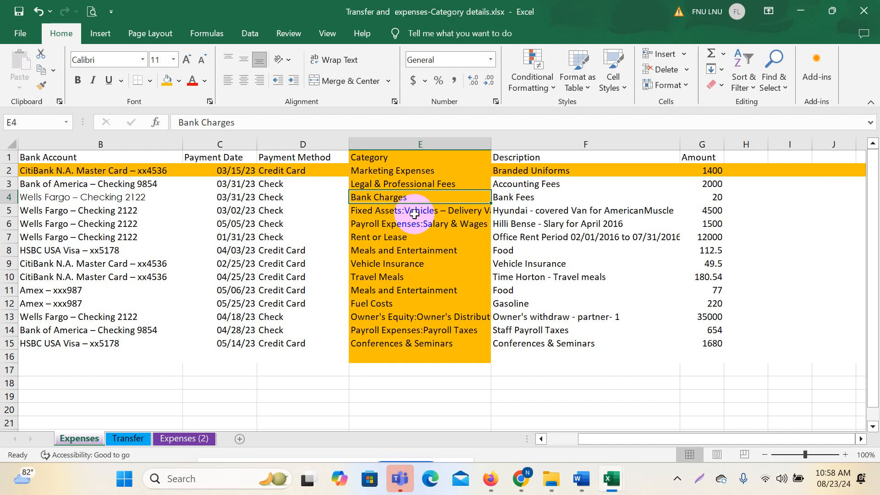
{"action": "left_click", "coordinate": [413, 211]}
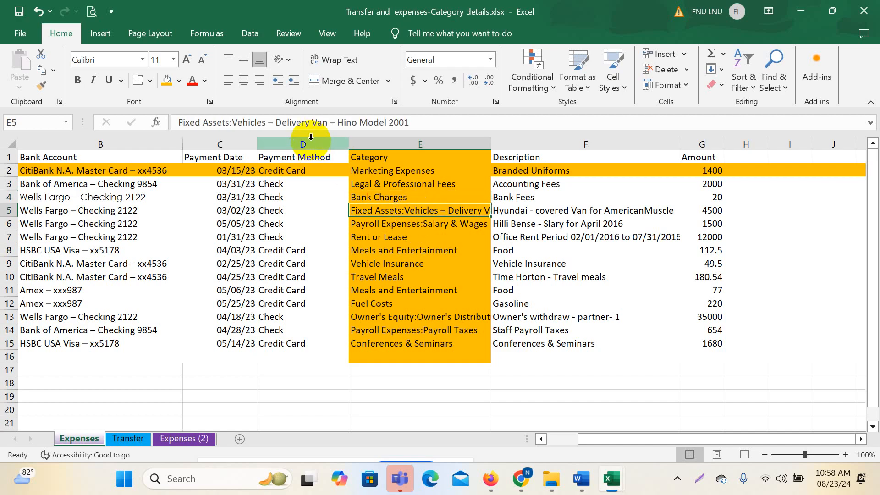
{"action": "left_click", "coordinate": [398, 224]}
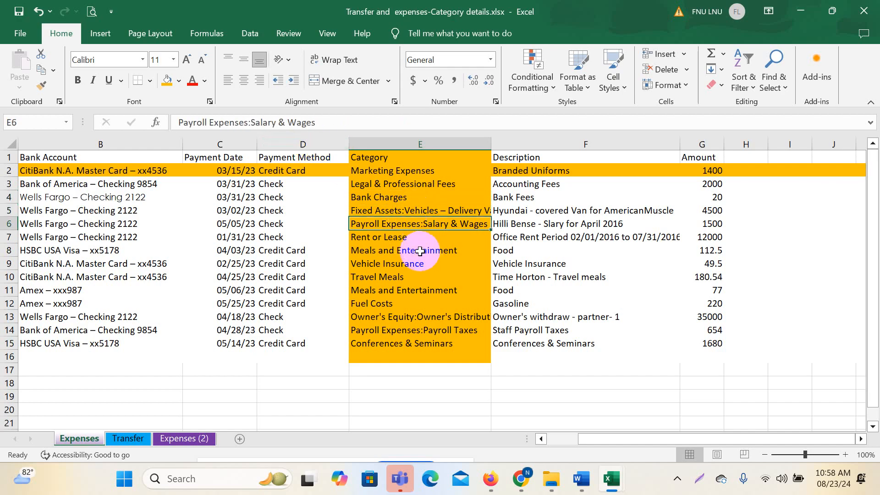
{"action": "left_click", "coordinate": [407, 239]}
{"action": "left_click", "coordinate": [415, 250]}
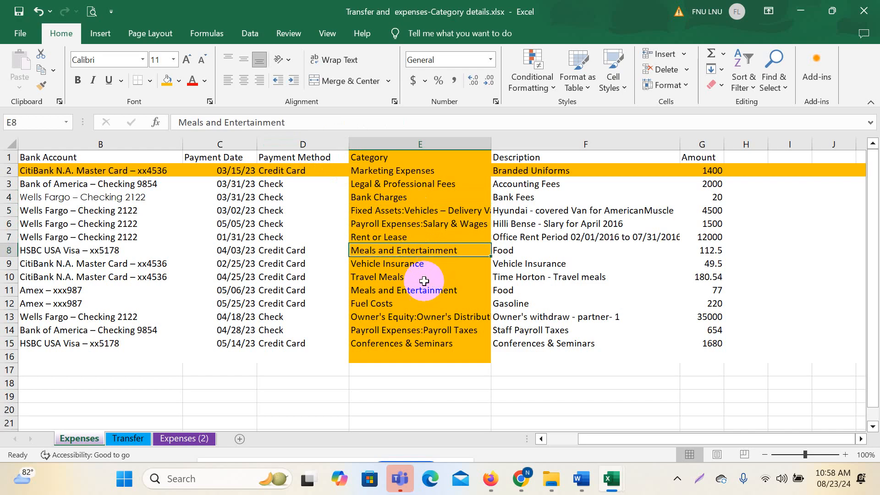
{"action": "left_click", "coordinate": [412, 265]}
{"action": "left_click_drag", "start_coordinate": [403, 198], "coordinate": [416, 344]}
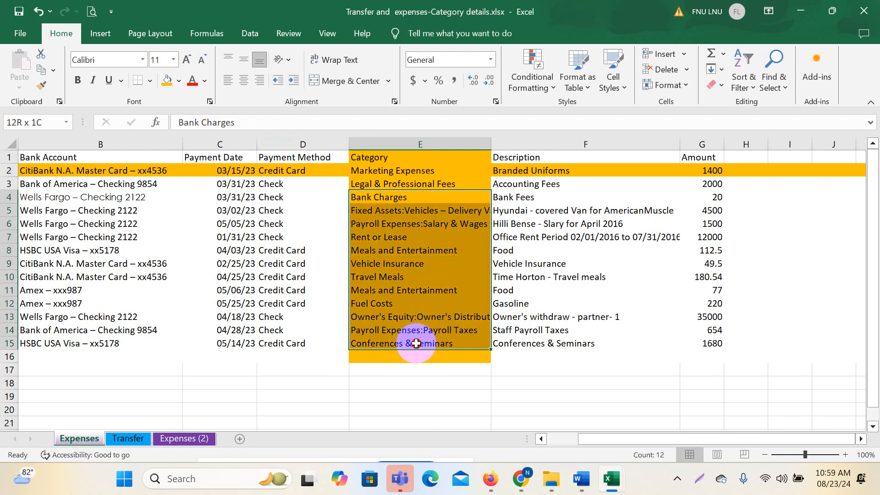
{"action": "left_click", "coordinate": [431, 239]}
{"action": "left_click", "coordinate": [441, 289]}
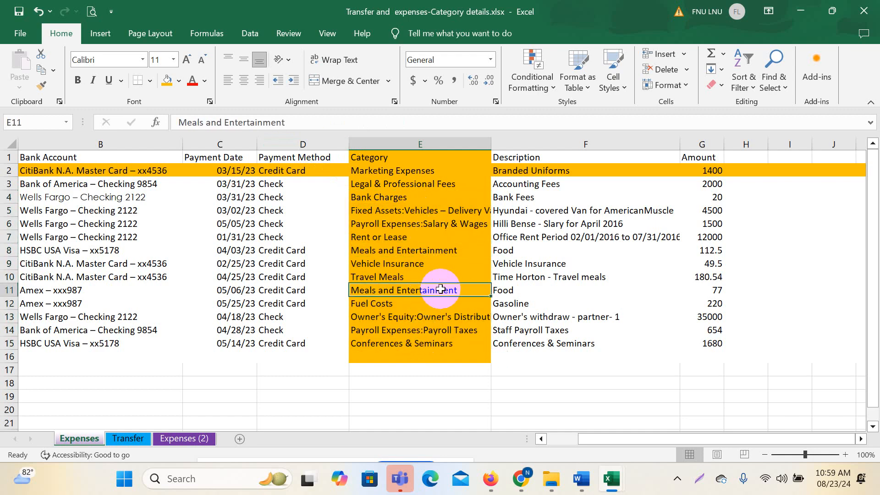
{"action": "left_click", "coordinate": [392, 210]}
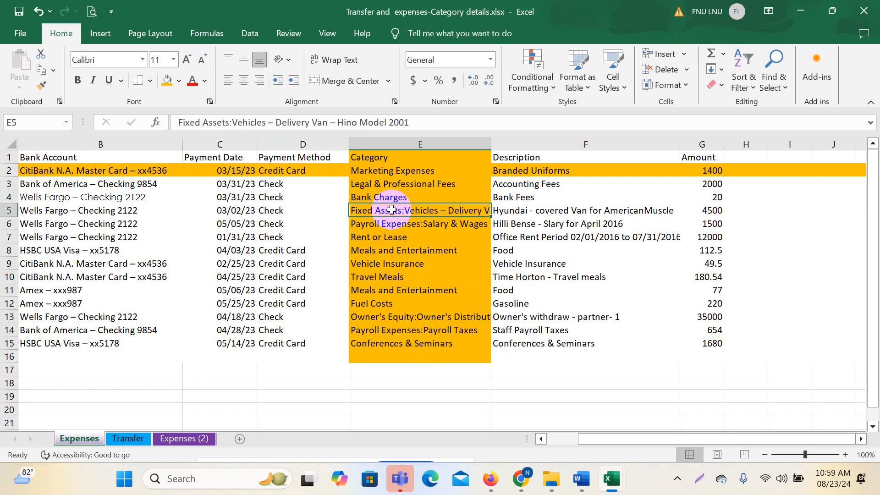
{"action": "left_click", "coordinate": [426, 188]}
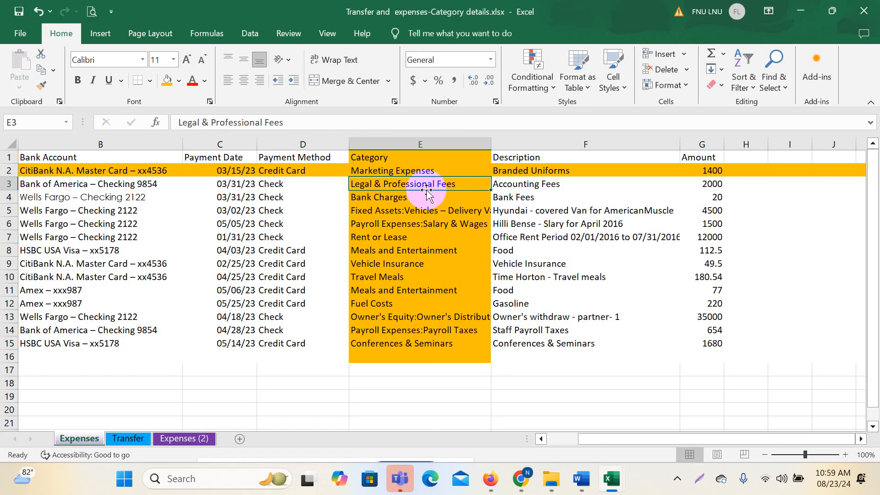
- Look over the Description, Amount, Bank Account and Payment Method entries for the expenses in the list
{"action": "left_click_drag", "start_coordinate": [527, 184], "coordinate": [543, 329]}
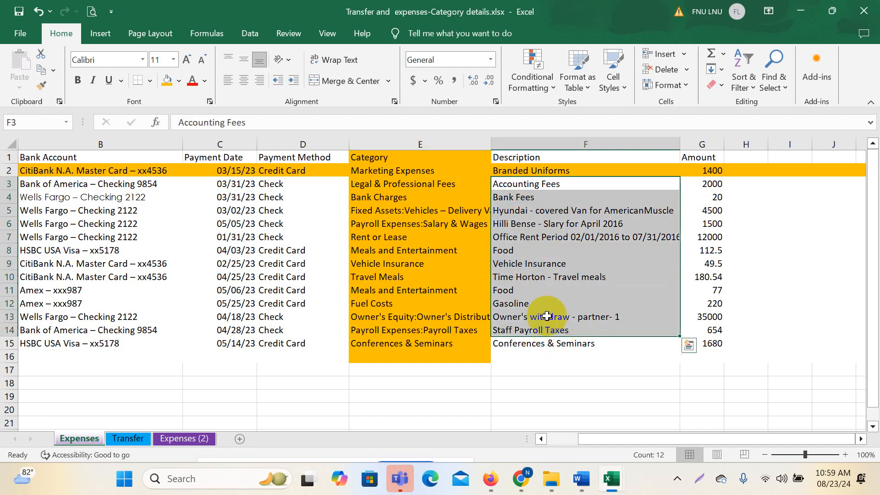
{"action": "left_click_drag", "start_coordinate": [532, 177], "coordinate": [555, 174]}
{"action": "left_click", "coordinate": [589, 277]}
{"action": "left_click", "coordinate": [704, 289]}
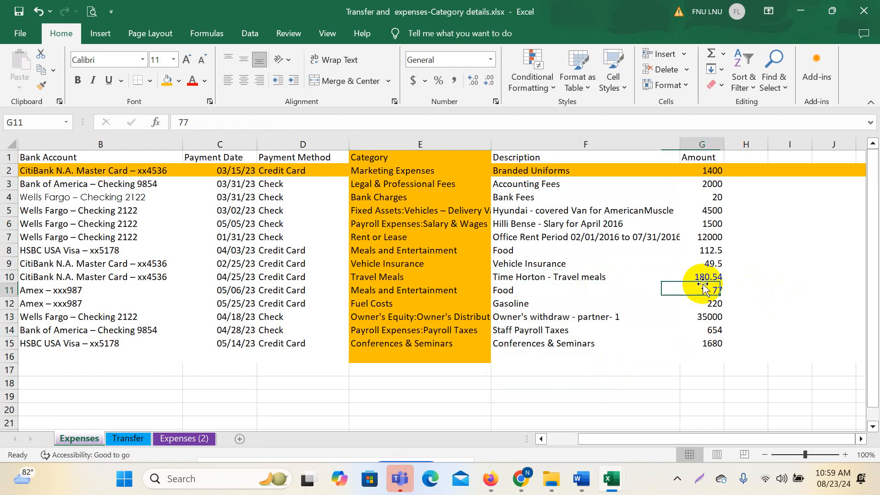
{"action": "left_click", "coordinate": [94, 252]}
{"action": "left_click", "coordinate": [338, 250]}
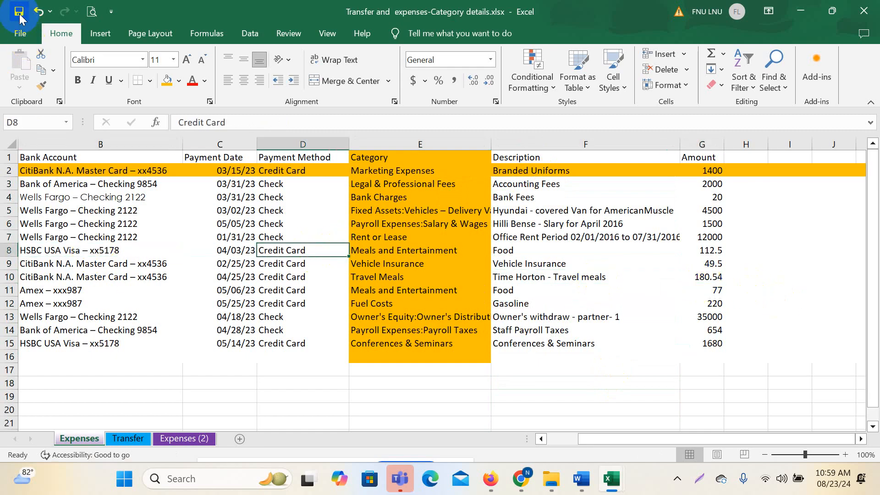
{"action": "left_click", "coordinate": [468, 289]}
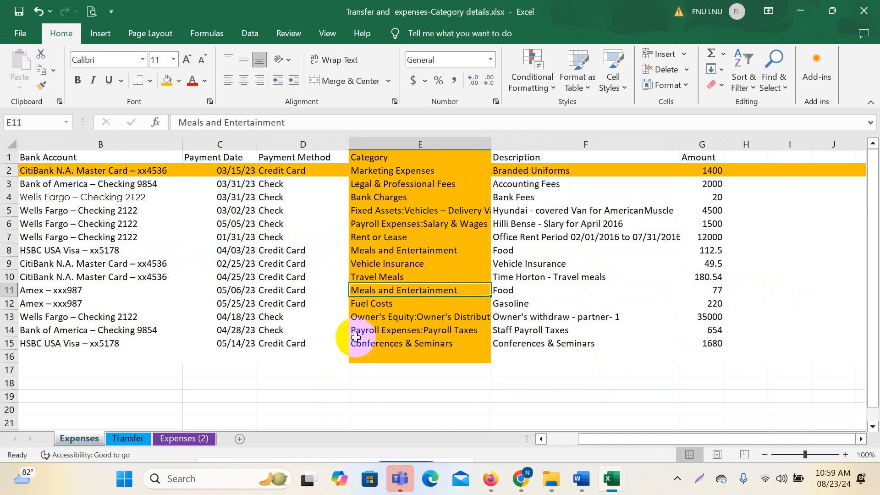
- Delete the Expenses (2) sheet from the workbook
{"action": "left_click", "coordinate": [127, 439]}
{"action": "left_click", "coordinate": [462, 318]}
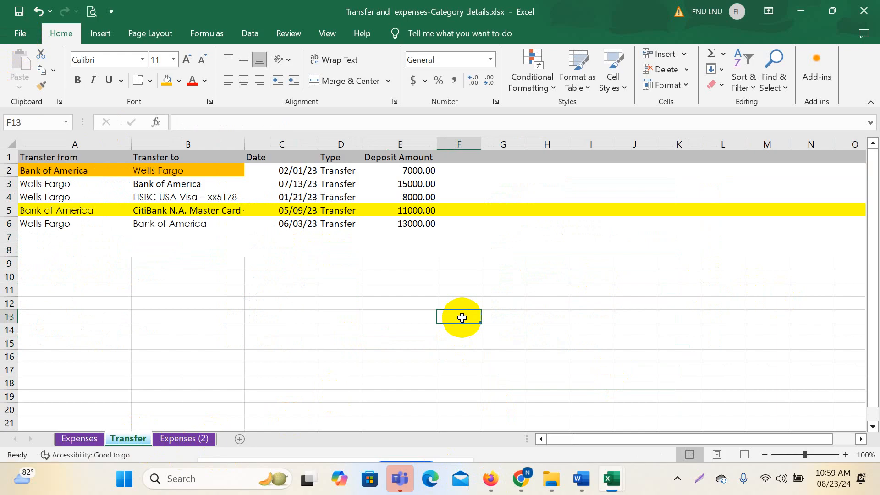
{"action": "right_click", "coordinate": [180, 438]}
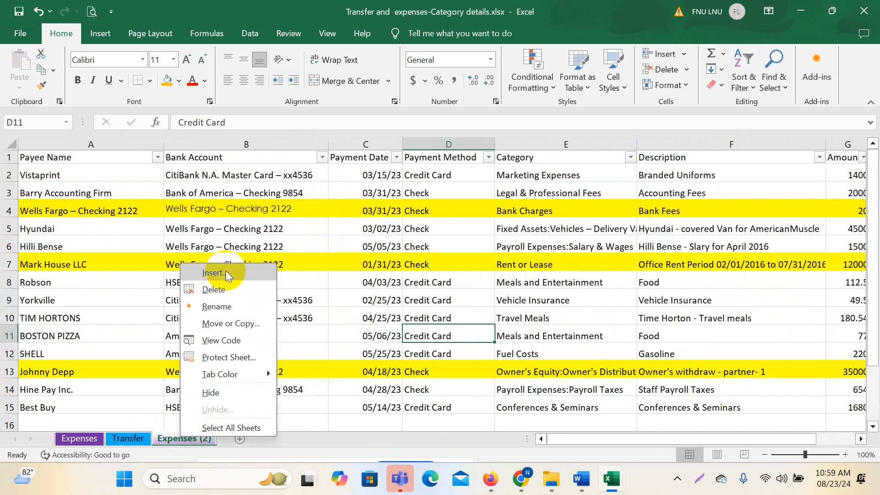
{"action": "left_click", "coordinate": [232, 286]}
{"action": "left_click", "coordinate": [413, 279]}
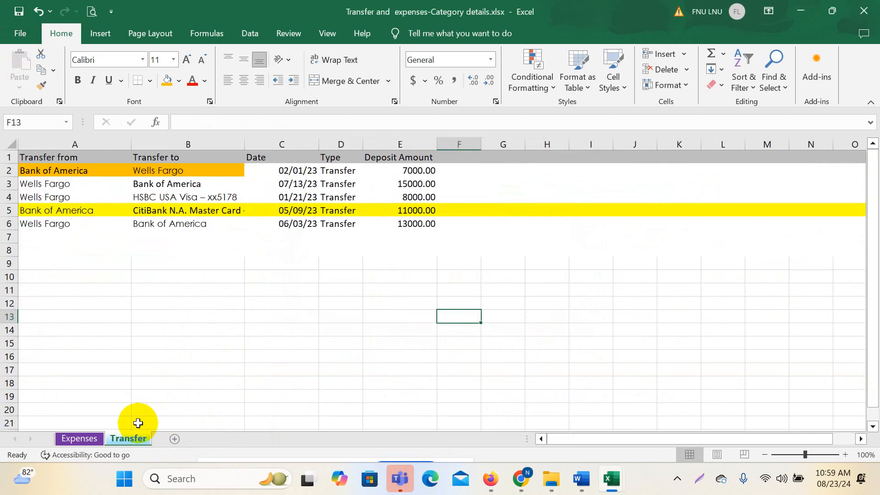
- Examine the first two transfers between Bank of America and Wells Fargo on the Transfer sheet, covering accounts, date, type and deposit amount
{"action": "left_click", "coordinate": [251, 266]}
{"action": "left_click", "coordinate": [45, 171]}
{"action": "left_click", "coordinate": [327, 248]}
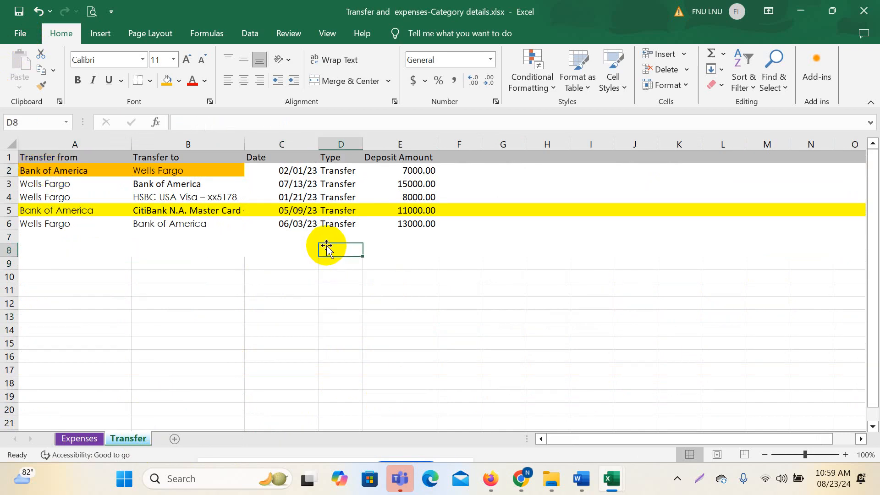
{"action": "left_click", "coordinate": [239, 286]}
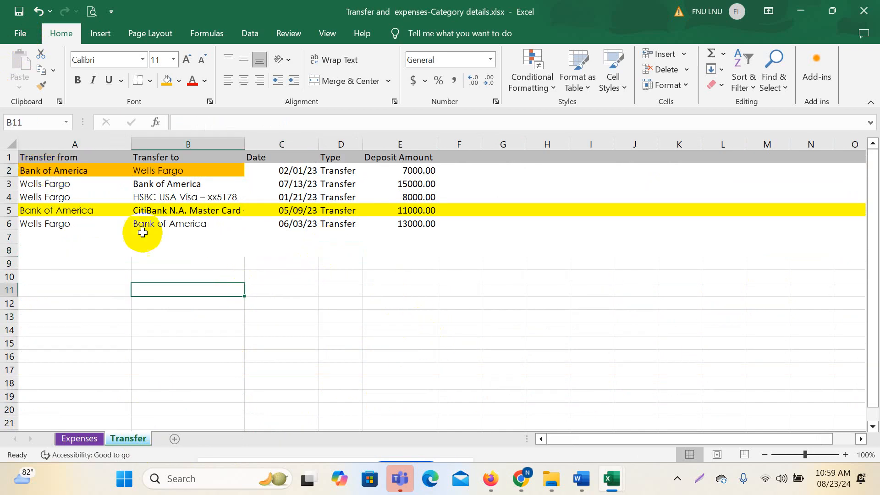
{"action": "left_click", "coordinate": [47, 175]}
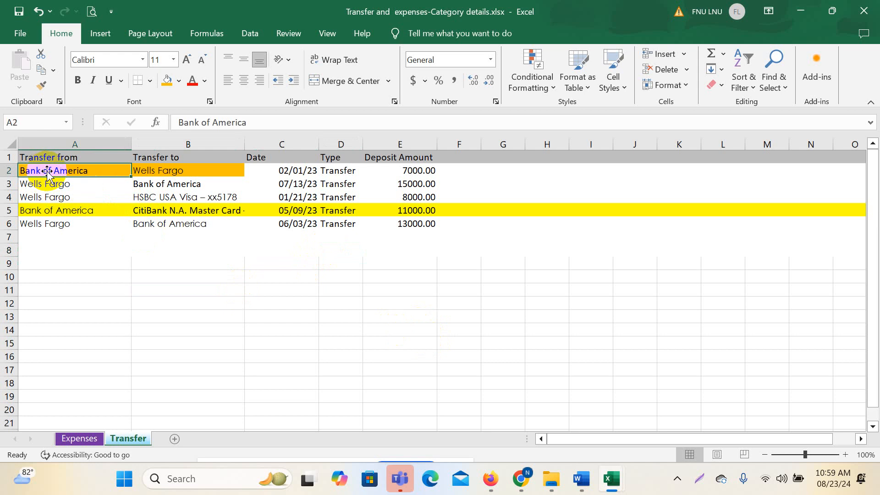
{"action": "left_click", "coordinate": [174, 170]}
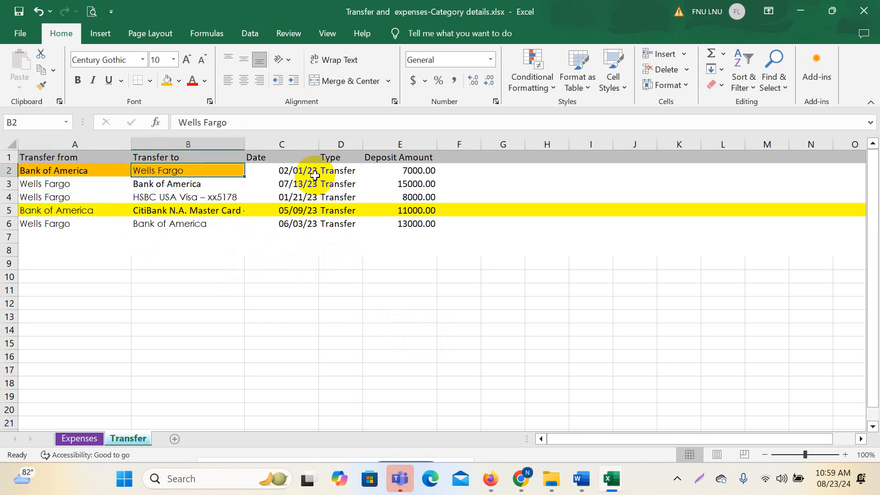
{"action": "left_click", "coordinate": [299, 171]}
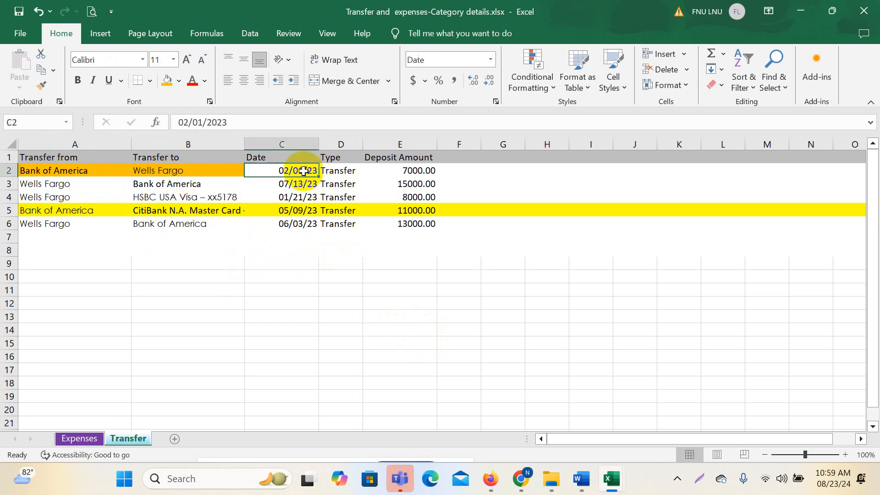
{"action": "left_click", "coordinate": [356, 173]}
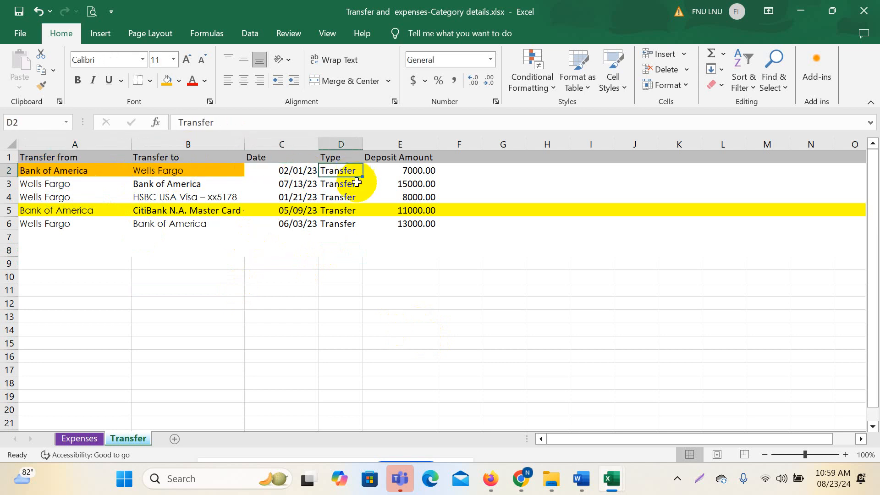
{"action": "left_click", "coordinate": [420, 173]}
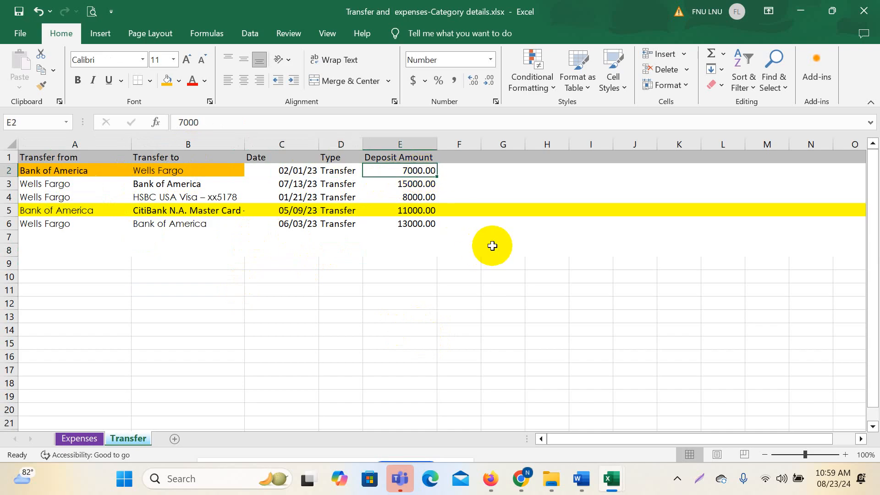
{"action": "left_click", "coordinate": [486, 345]}
{"action": "left_click", "coordinate": [326, 261]}
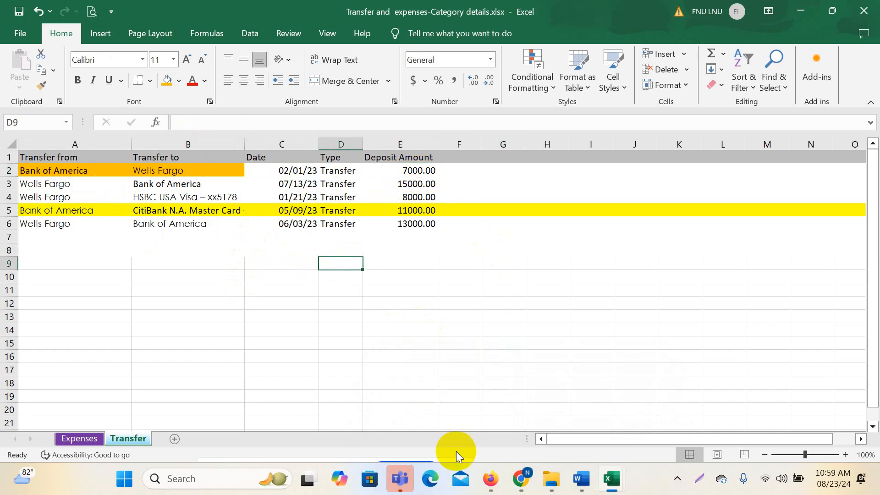
{"action": "mouse_move", "coordinate": [490, 483]}
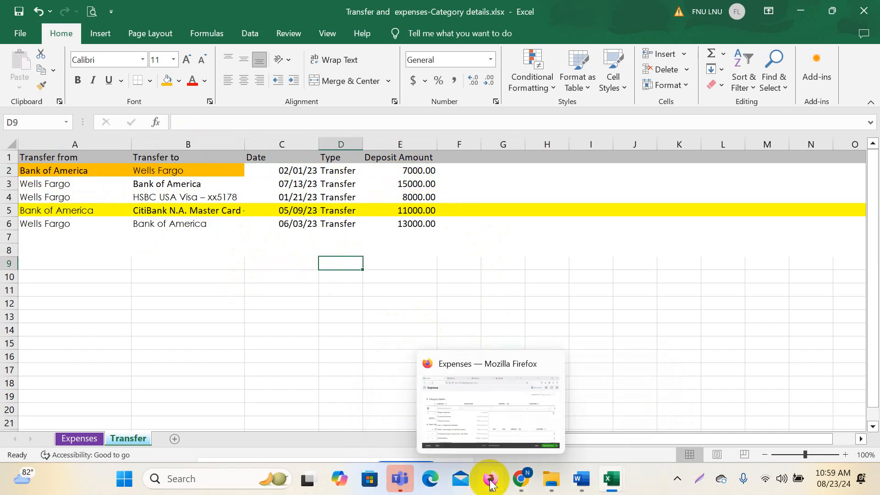
{"action": "left_click", "coordinate": [68, 170]}
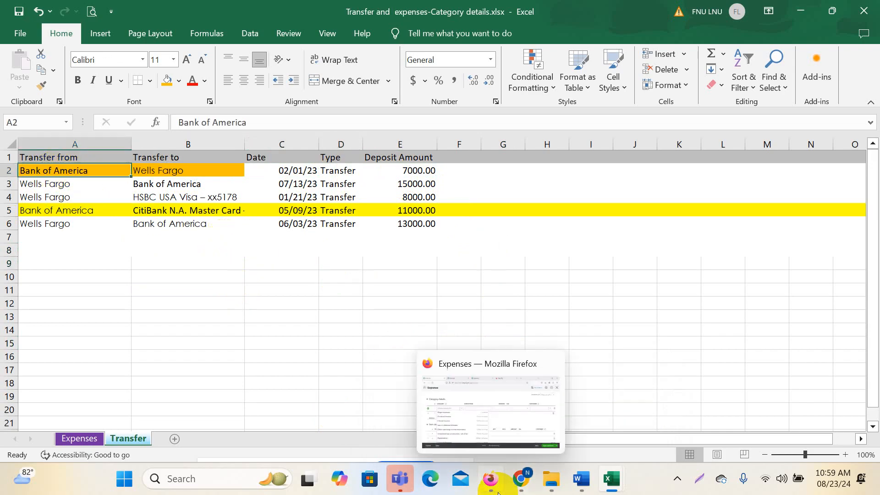
{"action": "left_click", "coordinate": [302, 329]}
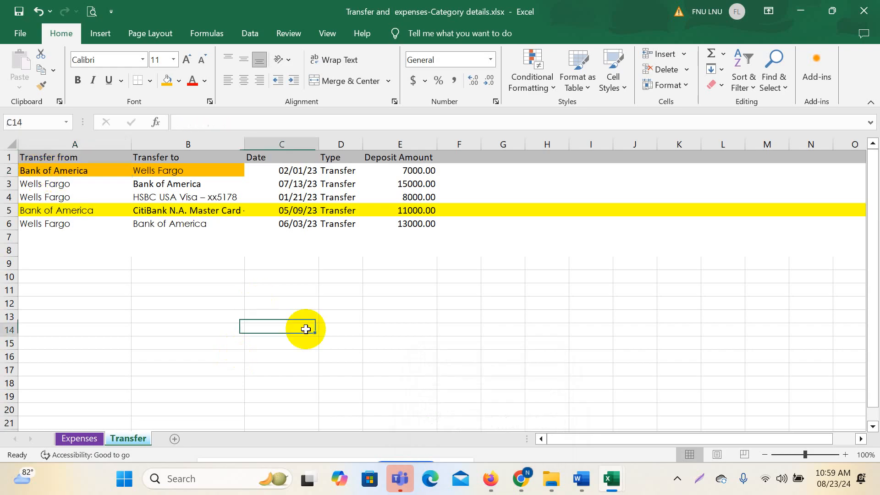
{"action": "left_click", "coordinate": [395, 184]}
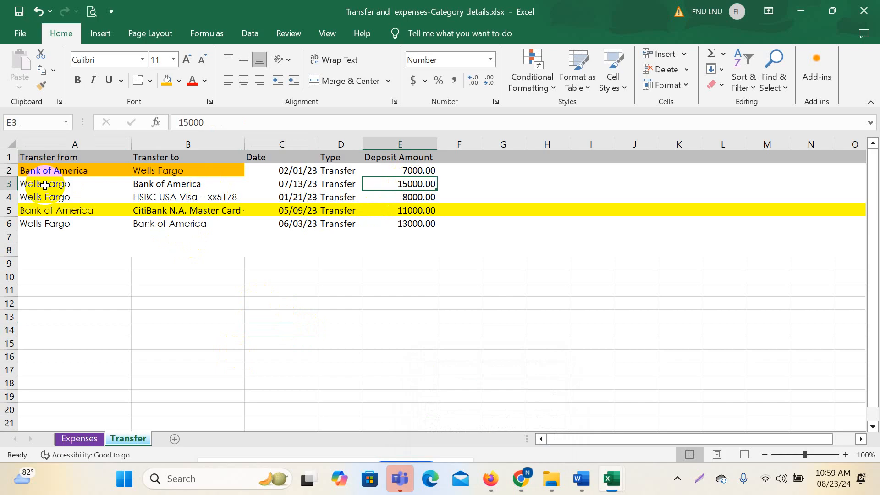
{"action": "left_click_drag", "start_coordinate": [55, 184], "coordinate": [402, 183]}
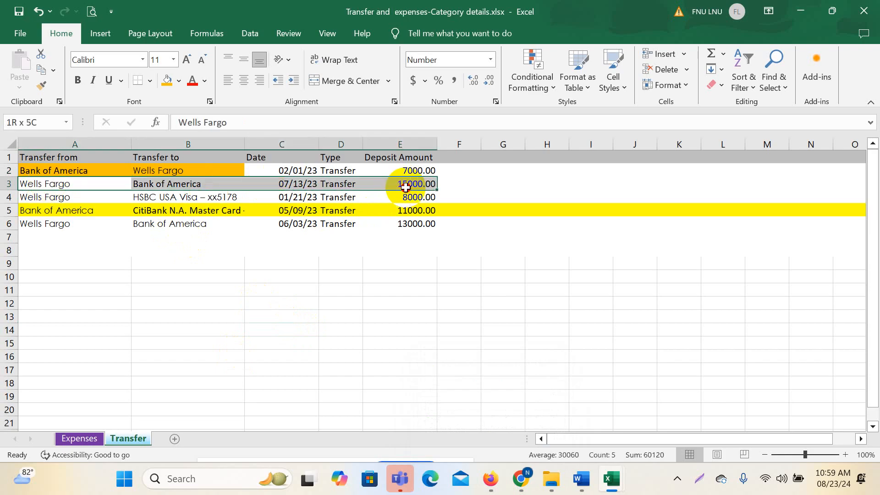
- Fill the Wells Fargo to Bank of America transfer in row 3 with orange
{"action": "left_click", "coordinate": [167, 81]}
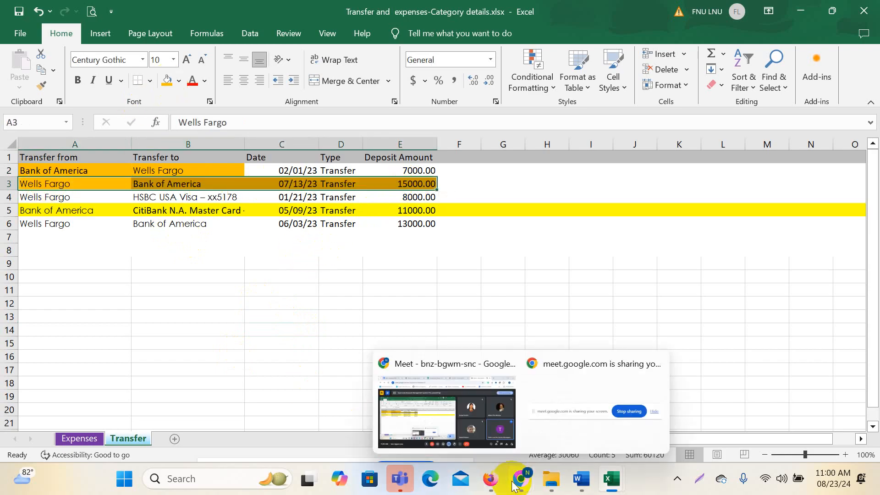
- Switch to QuickBooks Online, leave the open expense without saving and start a new transfer
{"action": "left_click", "coordinate": [491, 478]}
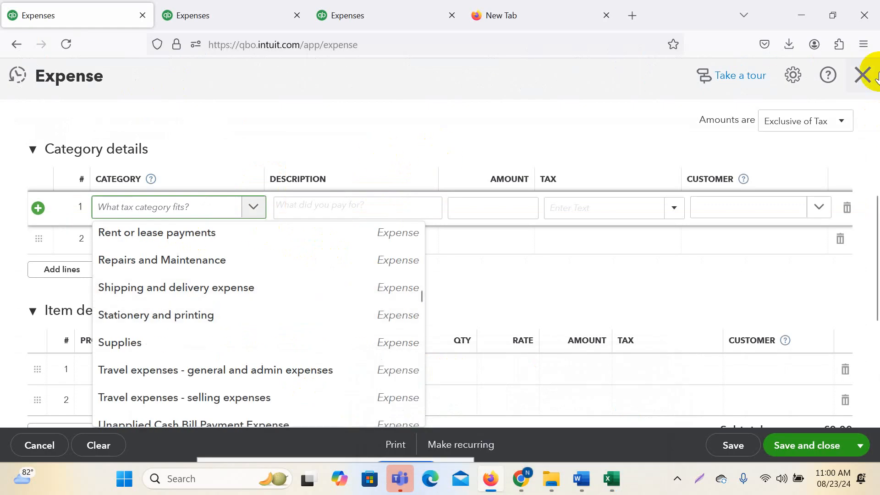
{"action": "left_click", "coordinate": [863, 75]}
{"action": "left_click", "coordinate": [514, 281]}
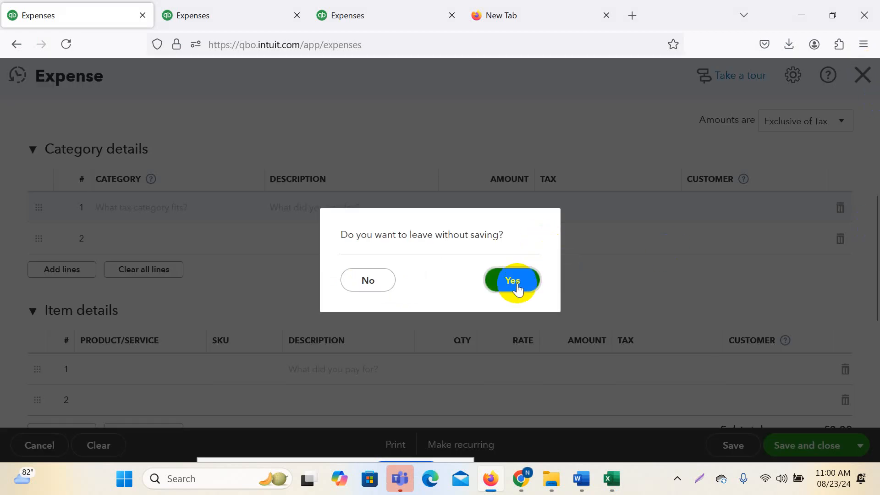
{"action": "left_click", "coordinate": [96, 116]}
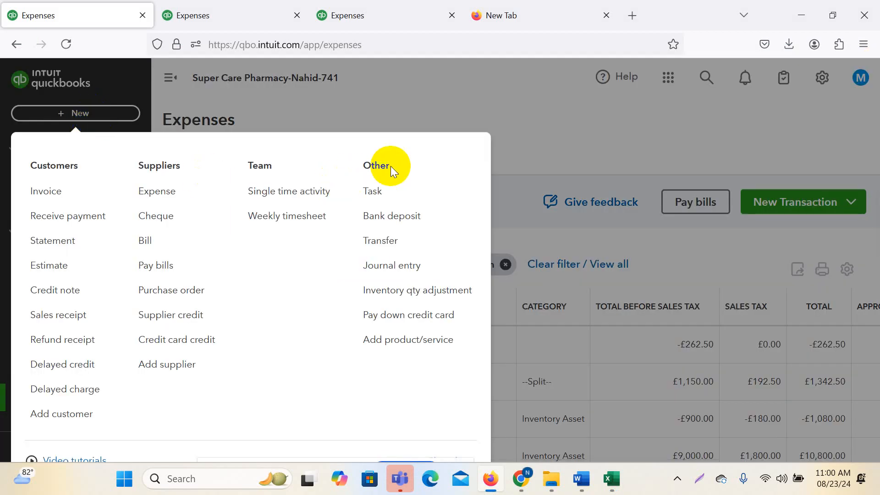
{"action": "left_click", "coordinate": [381, 248]}
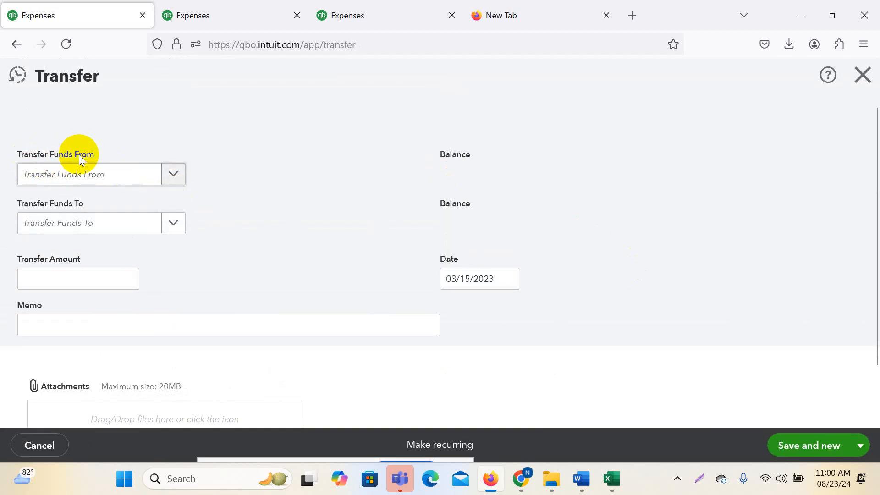
- Set the transfer's source account to 1001 Wells Fargo-Checking-1555 and its destination account to Bank of America
{"action": "left_click", "coordinate": [173, 174]}
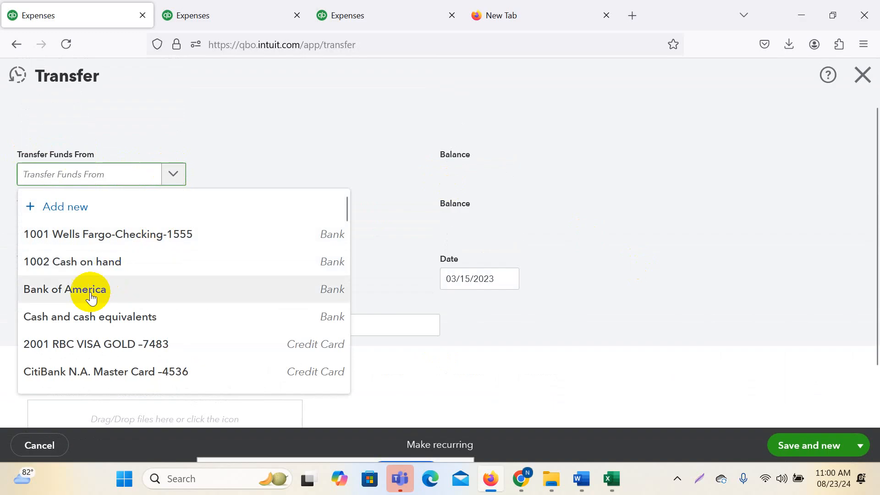
{"action": "left_click", "coordinate": [75, 234]}
{"action": "left_click", "coordinate": [174, 224]}
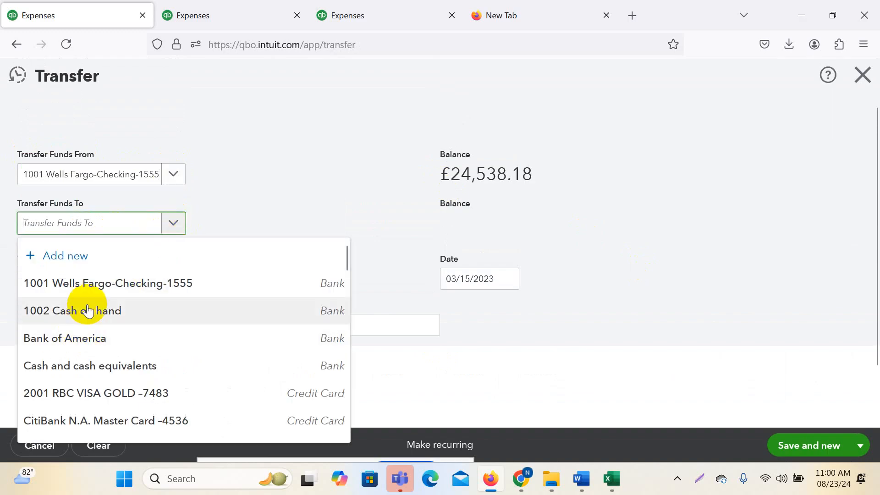
{"action": "left_click", "coordinate": [76, 343]}
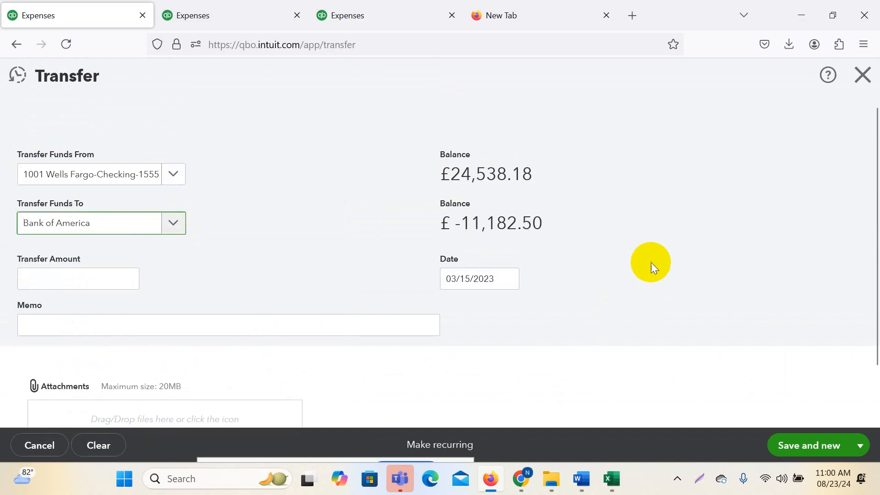
{"action": "double_click", "coordinate": [468, 223]}
{"action": "left_click", "coordinate": [581, 258]}
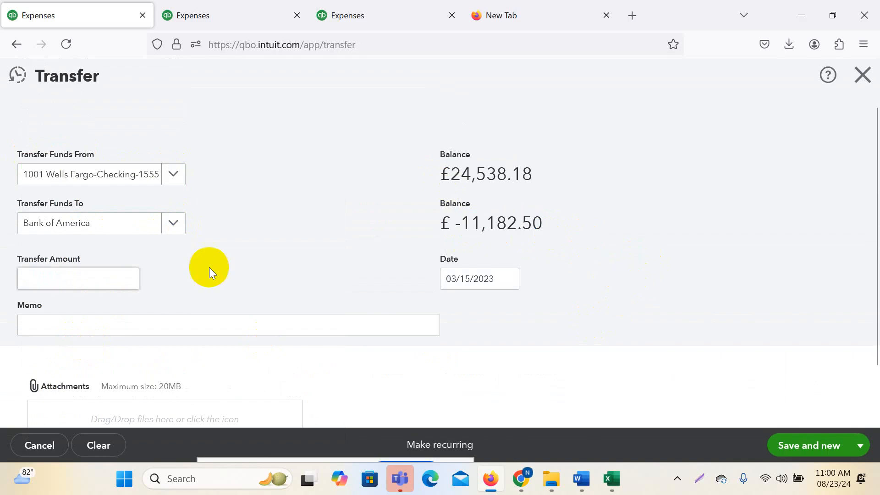
- Enter 15,000 as the transfer amount
{"action": "left_click", "coordinate": [87, 280]}
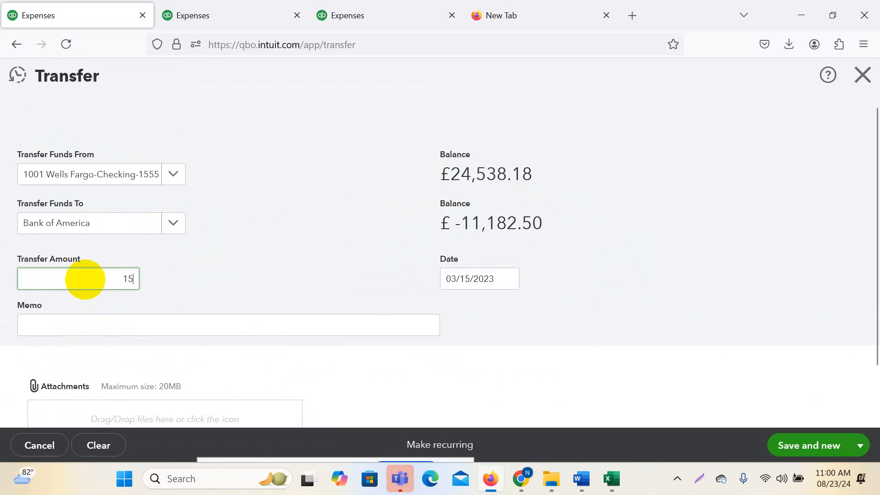
{"action": "type", "text": "15,000"}
{"action": "double_click", "coordinate": [108, 277]}
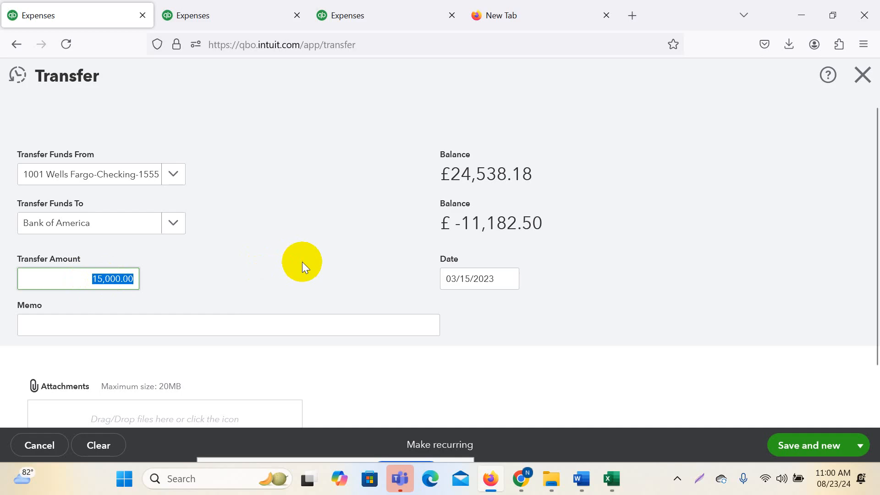
- Switch to the Excel workbook and check the accounts, date and deposit amount of the transfer in row 3
{"action": "mouse_move", "coordinate": [614, 479]}
{"action": "left_click", "coordinate": [738, 428]}
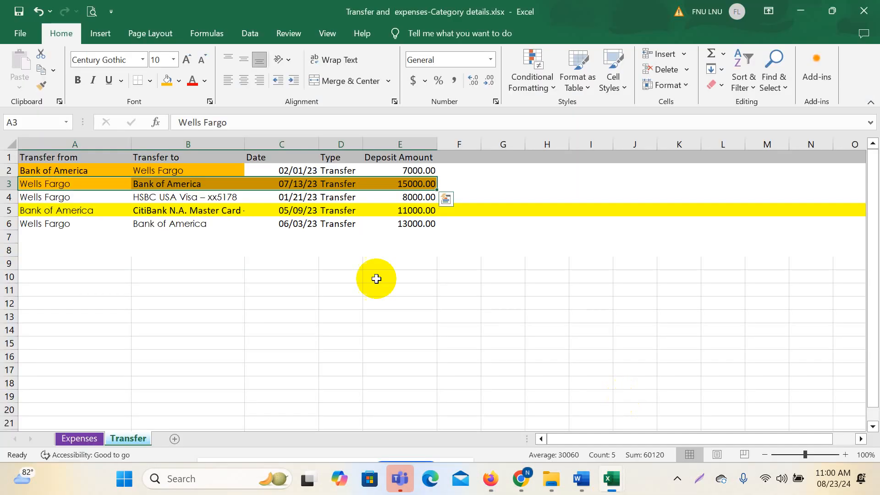
{"action": "left_click", "coordinate": [56, 184]}
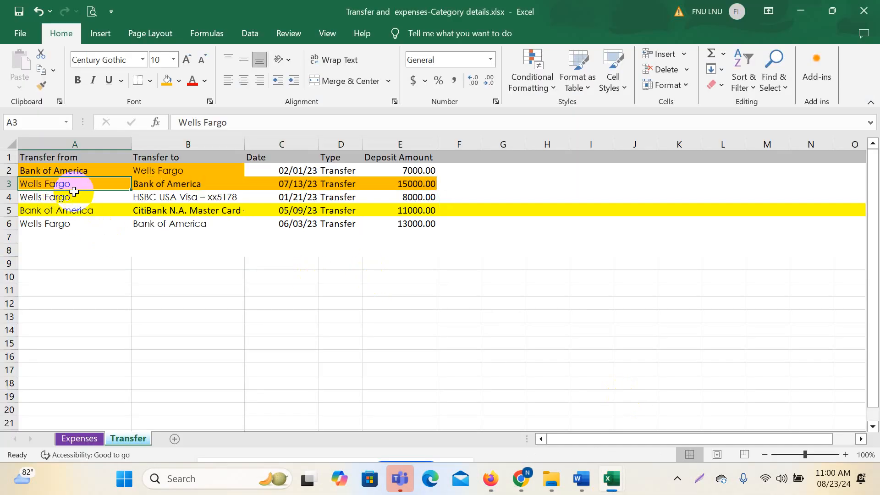
{"action": "left_click", "coordinate": [174, 186]}
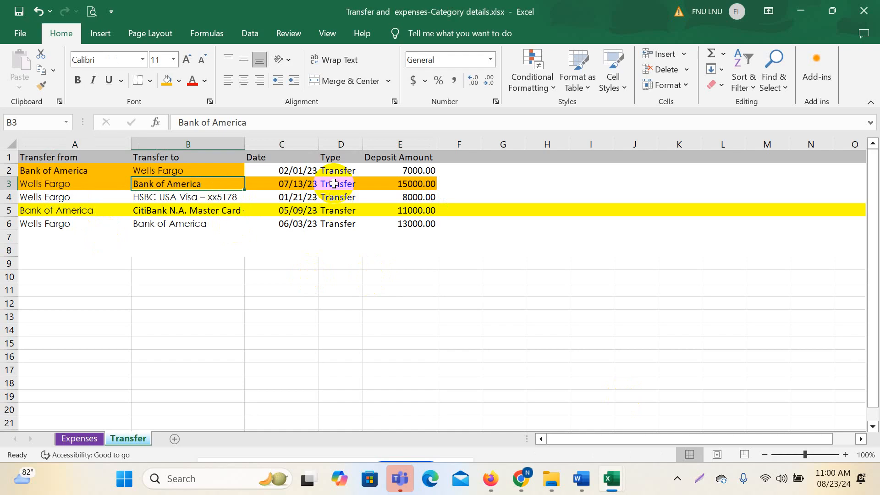
{"action": "left_click", "coordinate": [297, 185]}
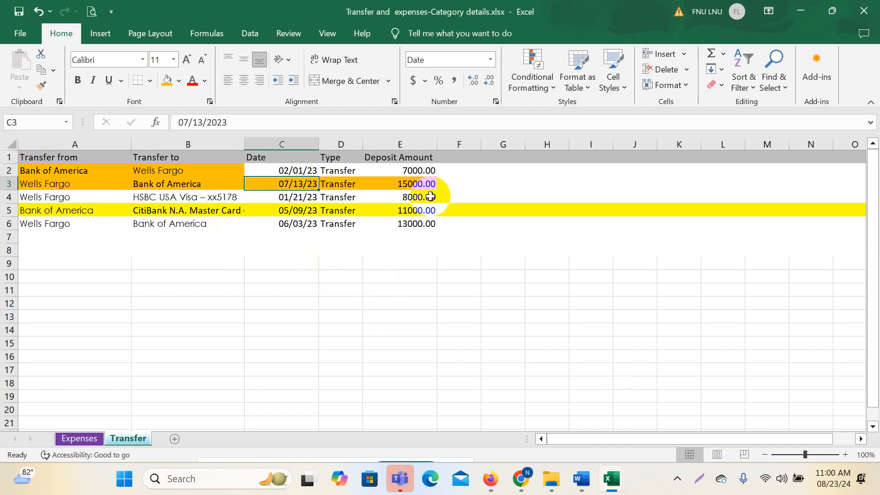
{"action": "left_click", "coordinate": [419, 185]}
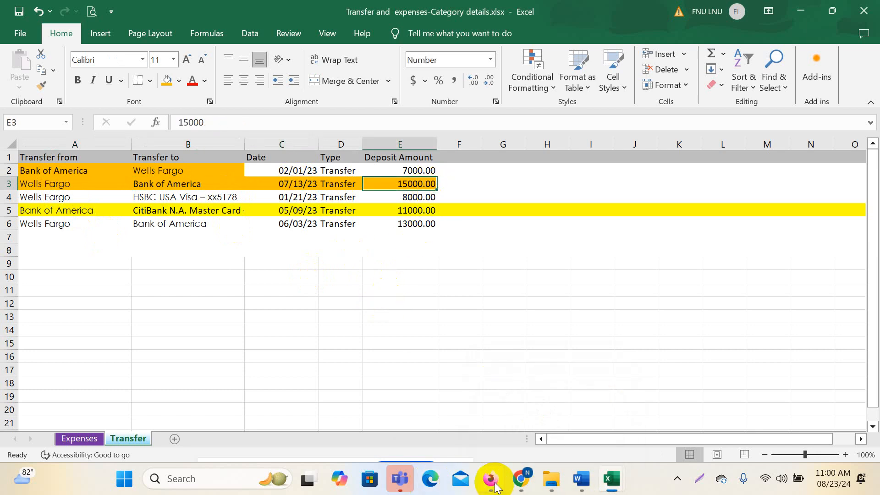
- Return to QuickBooks Online and set the transfer date to 07/03/2023
{"action": "left_click", "coordinate": [491, 428]}
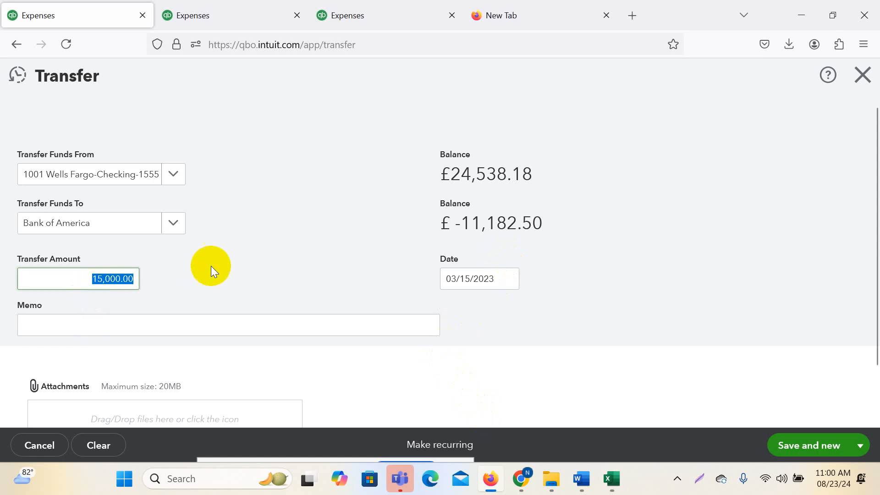
{"action": "left_click", "coordinate": [509, 278]}
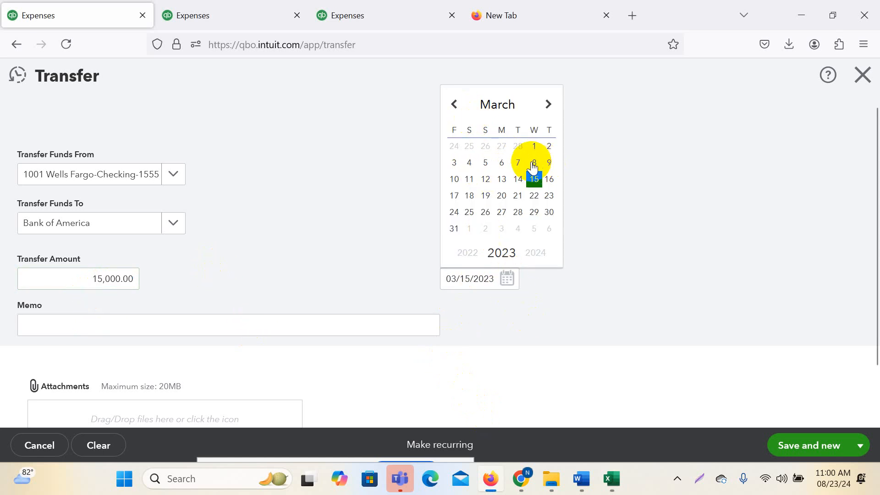
{"action": "left_click", "coordinate": [518, 162]}
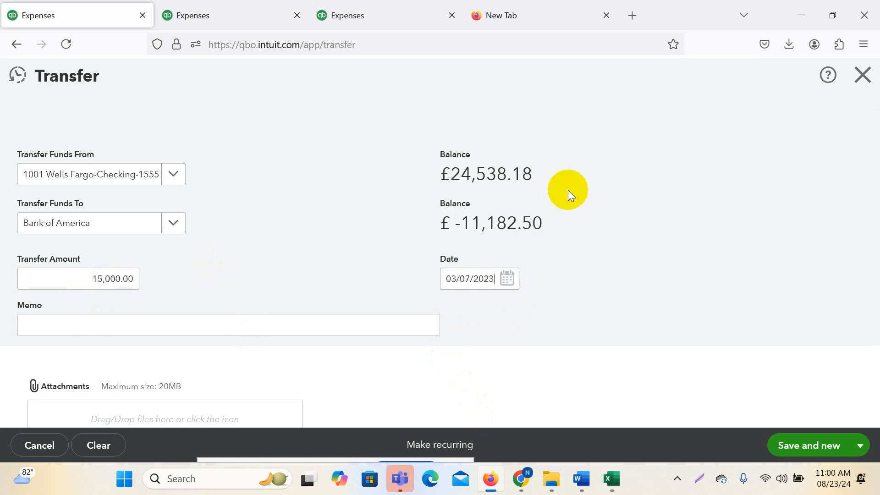
{"action": "left_click", "coordinate": [507, 279]}
{"action": "left_click", "coordinate": [551, 108]}
{"action": "left_click", "coordinate": [550, 109]}
{"action": "left_click", "coordinate": [550, 108]}
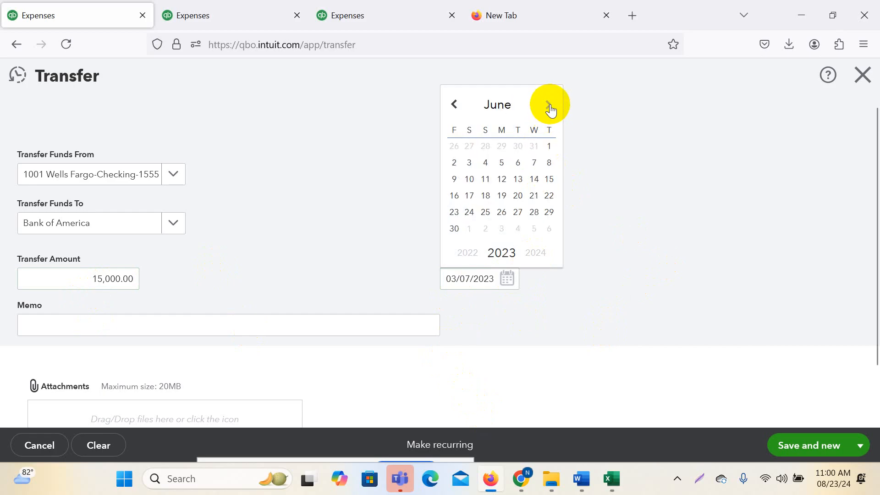
{"action": "left_click", "coordinate": [550, 108]}
{"action": "left_click", "coordinate": [550, 108]}
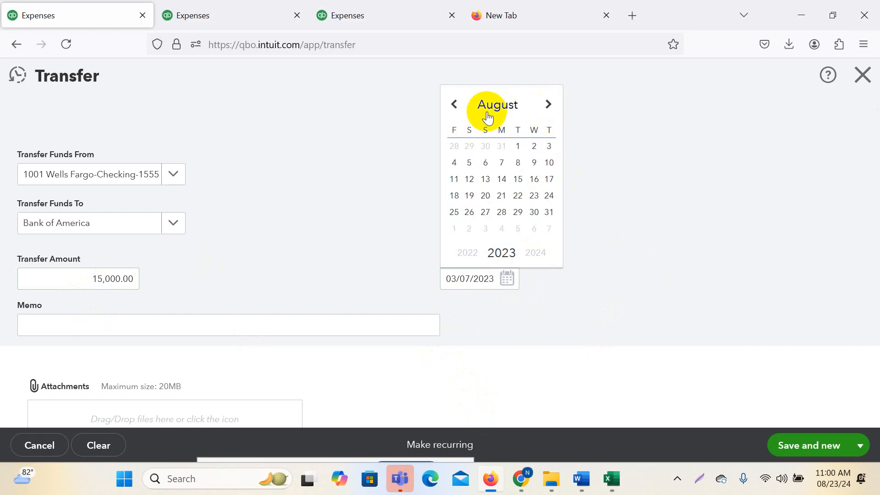
{"action": "left_click", "coordinate": [454, 104]}
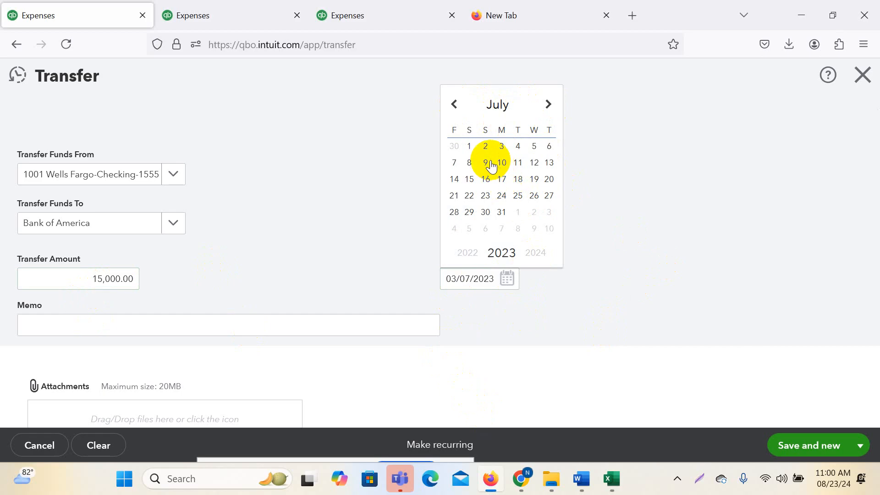
{"action": "left_click", "coordinate": [502, 147]}
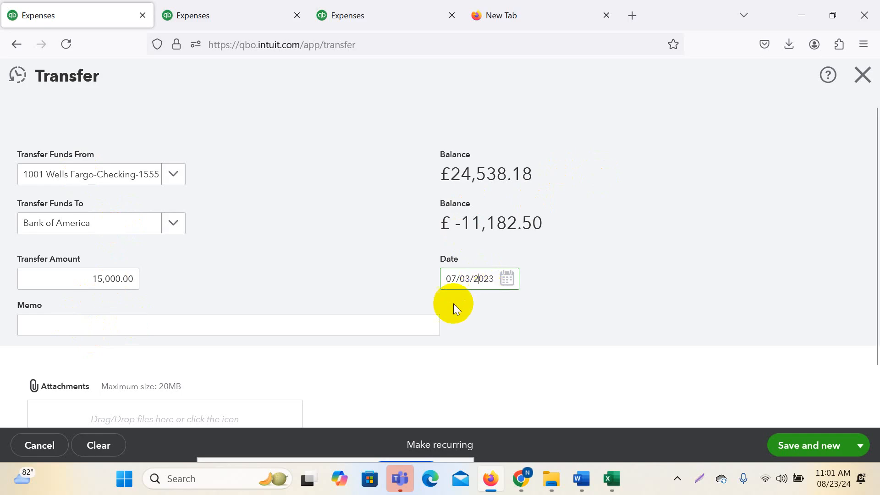
- Save the Wells Fargo to Bank of America transfer and close its form
{"action": "scroll", "coordinate": [198, 318], "scroll_direction": "down", "scroll_amount": 2}
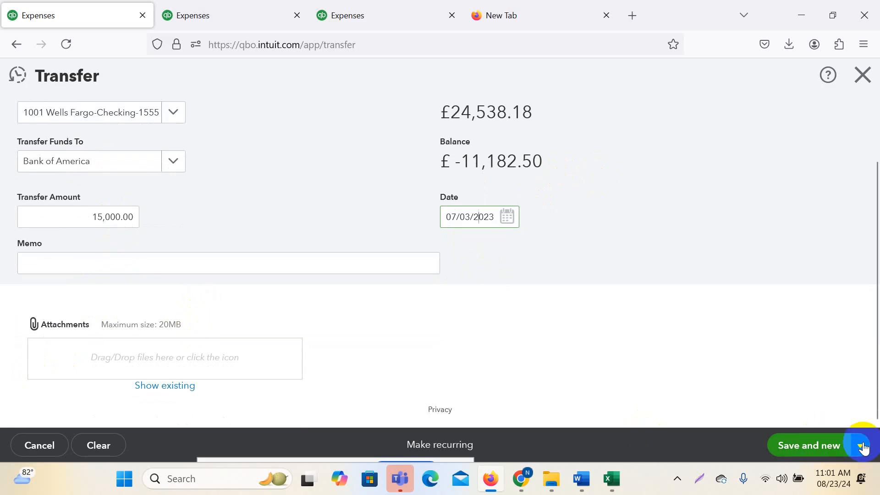
{"action": "left_click", "coordinate": [861, 446]}
{"action": "left_click", "coordinate": [790, 421]}
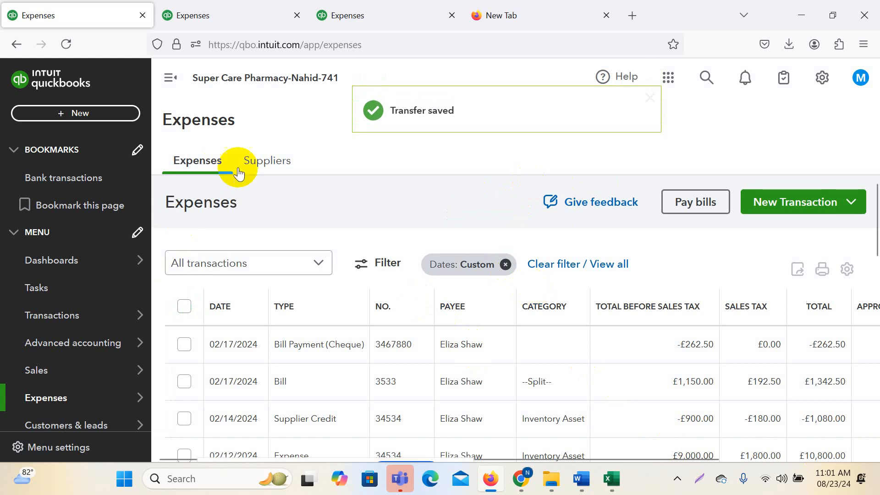
- Filter the chart of accounts by "bank" and open the account history of Bank of America
{"action": "left_click", "coordinate": [265, 167]}
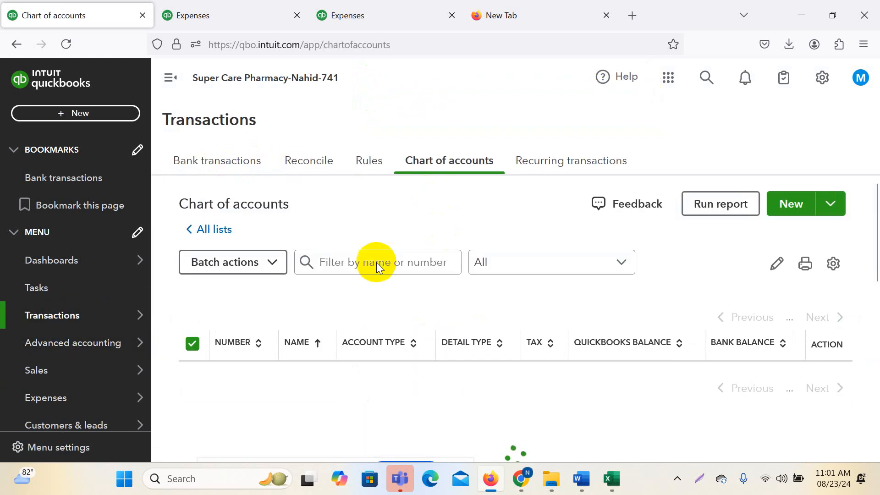
{"action": "left_click", "coordinate": [339, 265]}
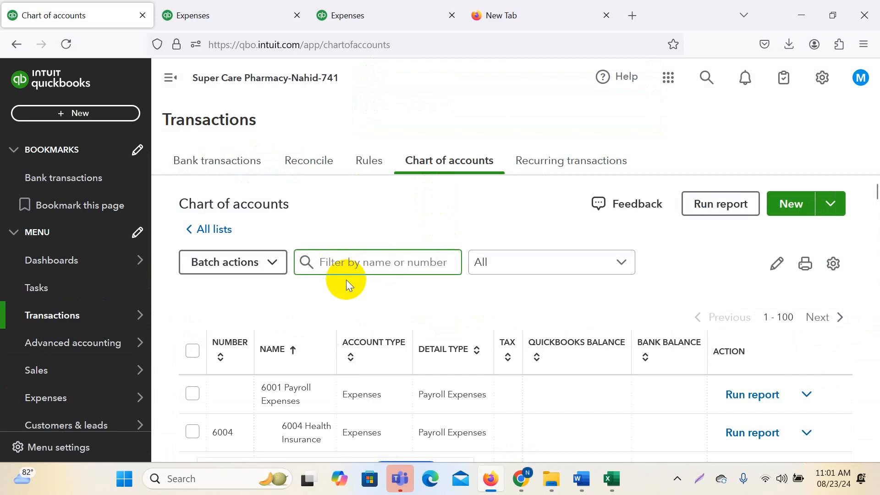
{"action": "type", "text": "bank"}
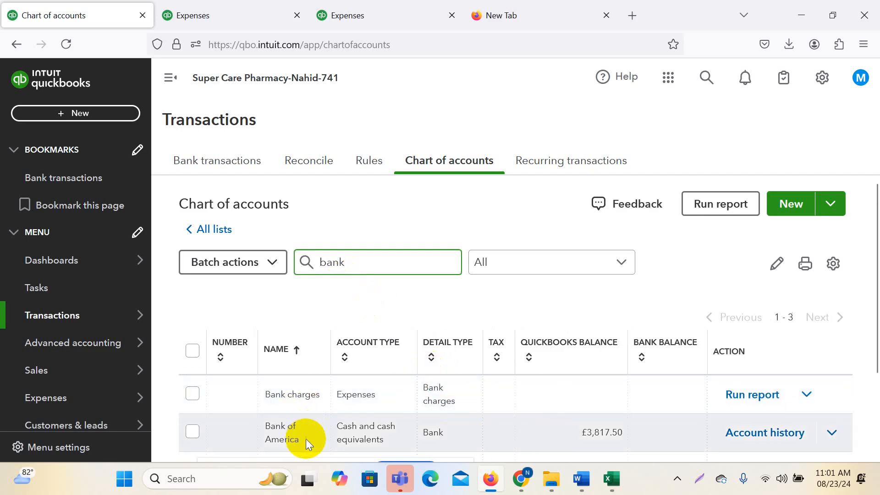
{"action": "left_click", "coordinate": [716, 433]}
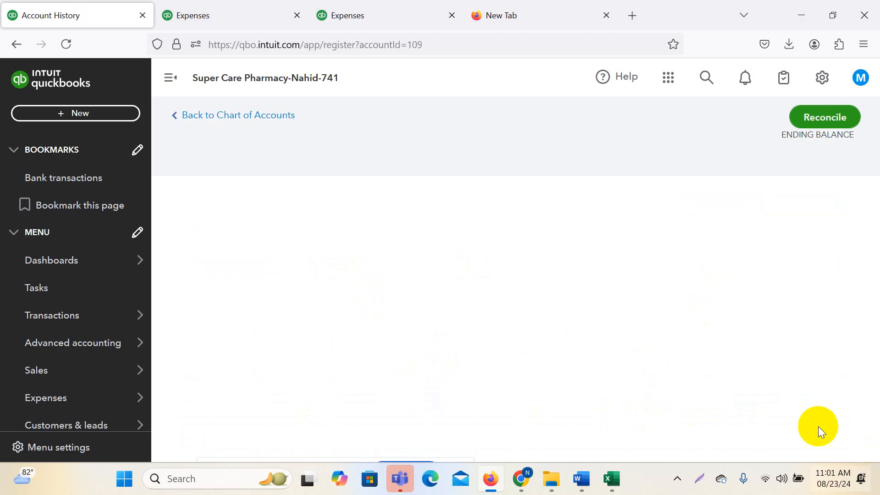
- Review the payments, transfer deposit and ending balance in the Bank of America history, and return to the chart of accounts
{"action": "scroll", "coordinate": [792, 344], "scroll_direction": "down", "scroll_amount": 2}
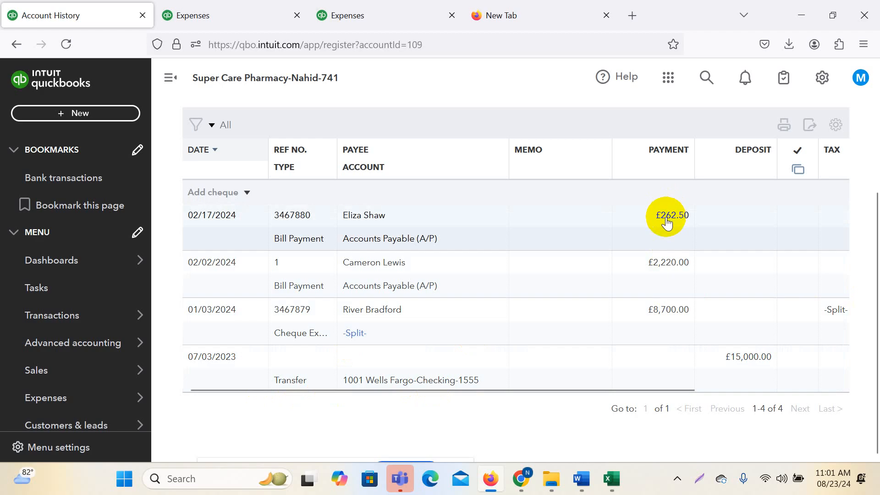
{"action": "scroll", "coordinate": [667, 223], "scroll_direction": "up", "scroll_amount": 3}
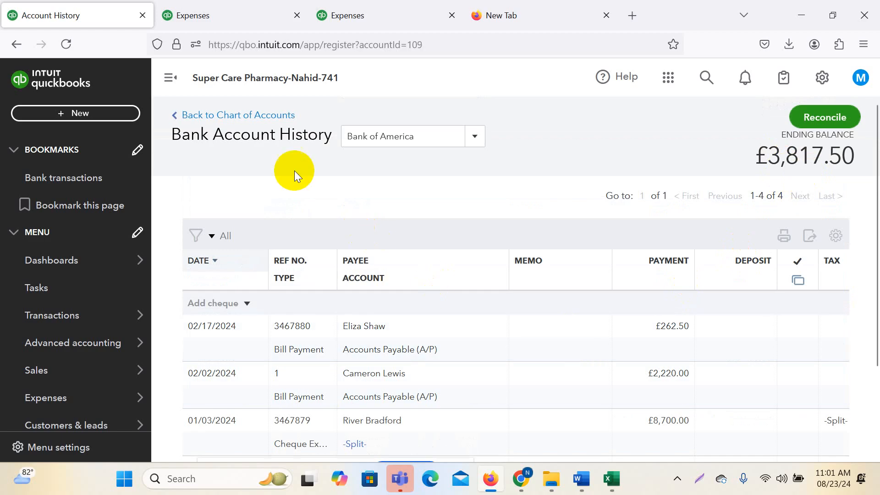
{"action": "left_click", "coordinate": [266, 115]}
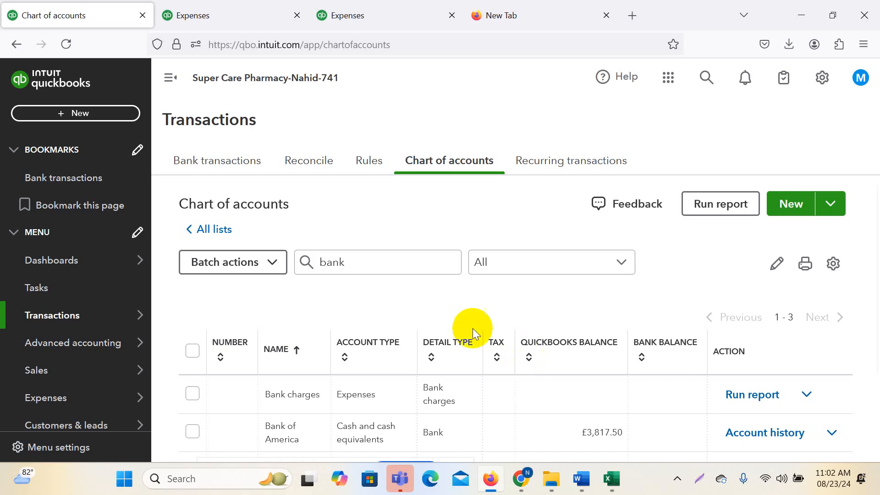
- Look through the recent transactions in the global search and open the full transaction search list
{"action": "left_click", "coordinate": [714, 78]}
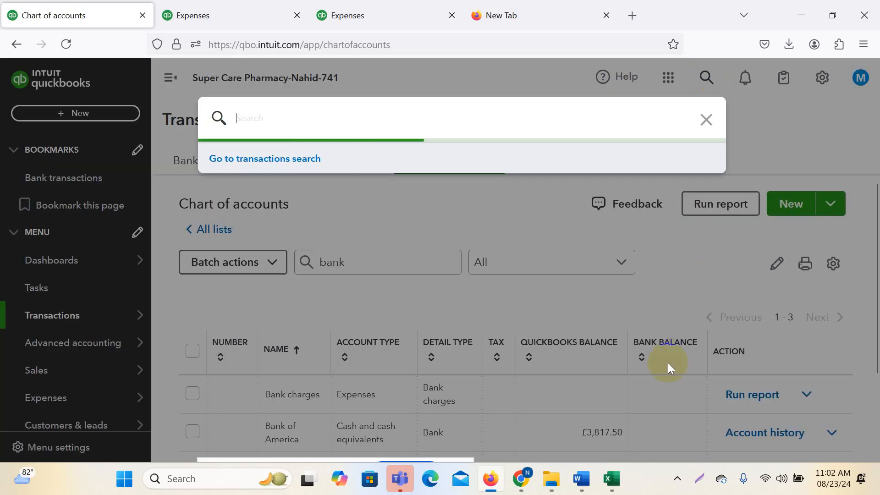
{"action": "scroll", "coordinate": [321, 419], "scroll_direction": "down", "scroll_amount": 1}
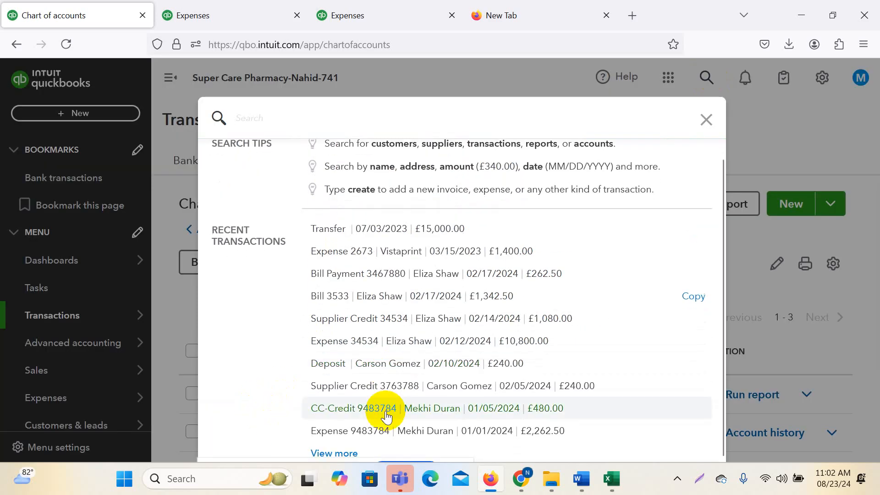
{"action": "left_click", "coordinate": [334, 452]}
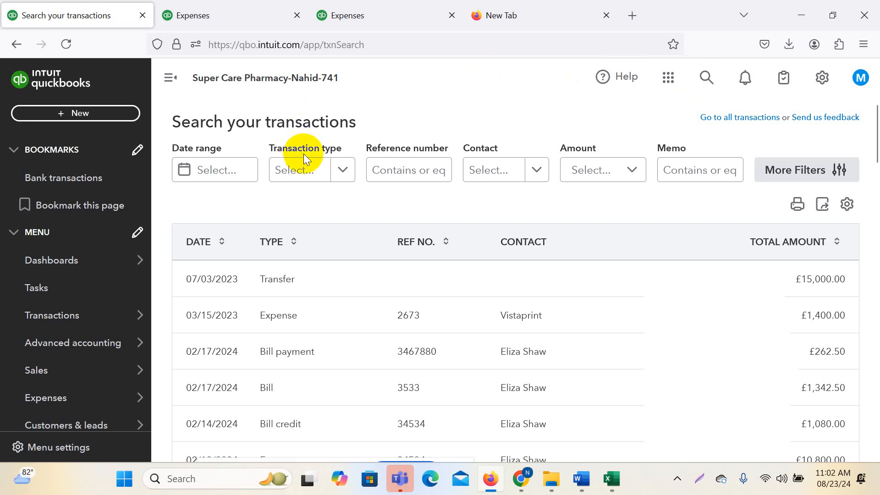
- Filter the transaction search by transaction type Bill and look through the listed bills
{"action": "left_click", "coordinate": [738, 175]}
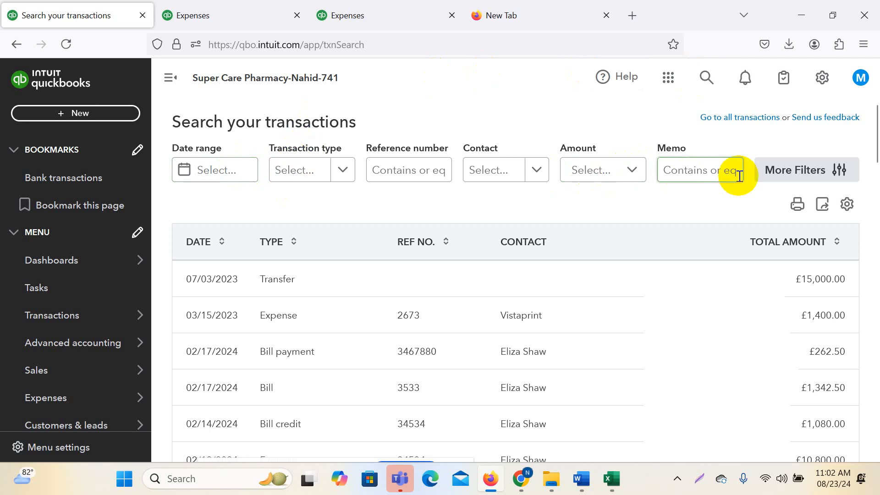
{"action": "left_click", "coordinate": [346, 171]}
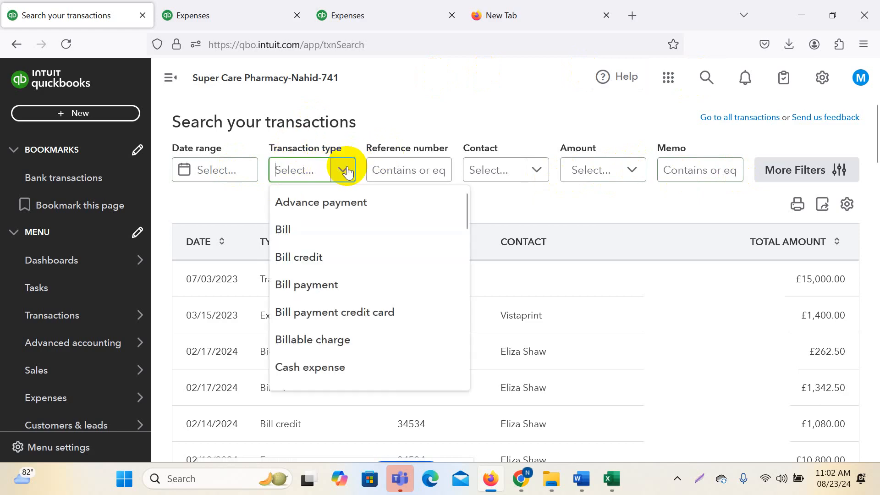
{"action": "left_click", "coordinate": [293, 236]}
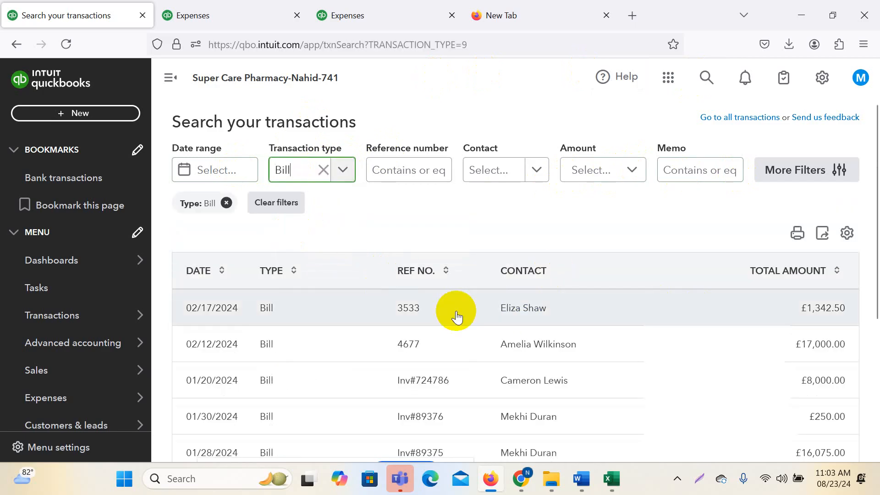
{"action": "scroll", "coordinate": [461, 321], "scroll_direction": "down", "scroll_amount": 5}
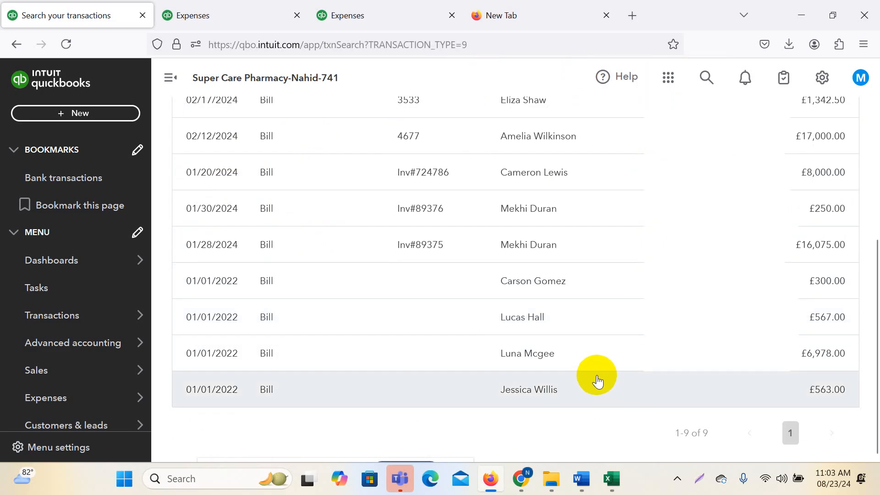
{"action": "scroll", "coordinate": [599, 380], "scroll_direction": "up", "scroll_amount": 3}
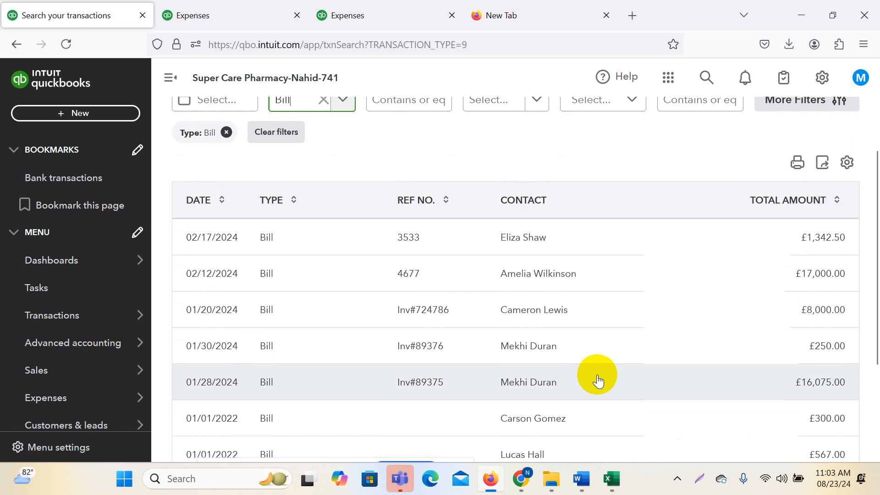
{"action": "scroll", "coordinate": [626, 344], "scroll_direction": "down", "scroll_amount": 3}
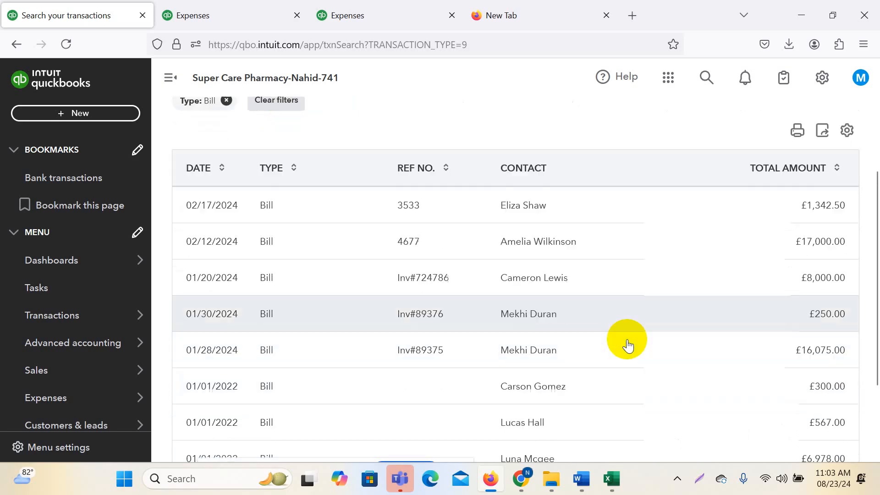
{"action": "scroll", "coordinate": [742, 251], "scroll_direction": "up", "scroll_amount": 5}
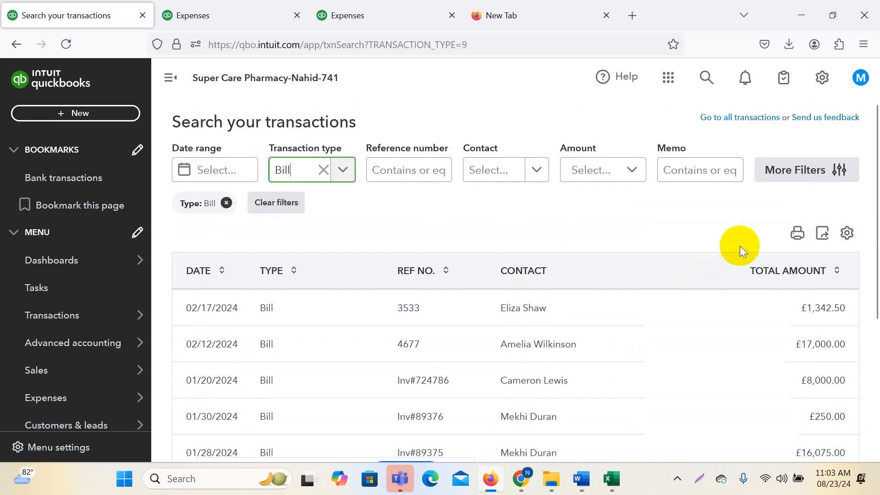
- Open the print preview of the filtered bill list and close it without saving
{"action": "left_click", "coordinate": [798, 233]}
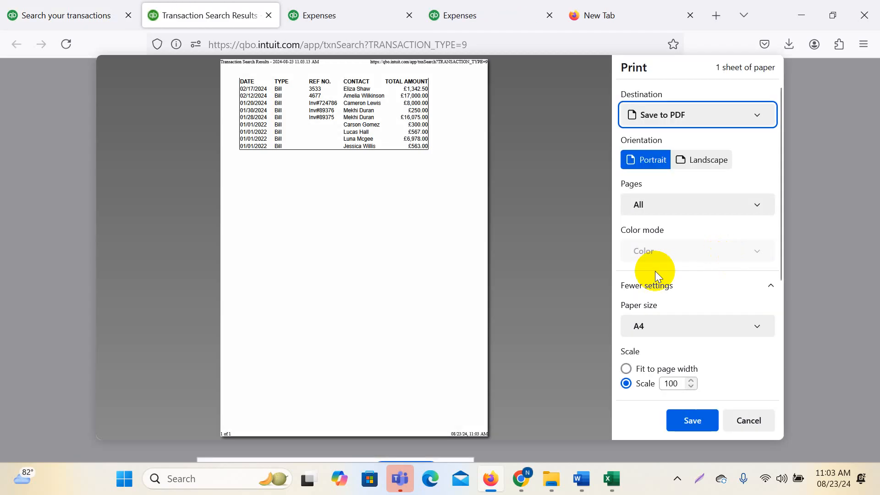
{"action": "left_click", "coordinate": [745, 415]}
{"action": "left_click", "coordinate": [269, 16]}
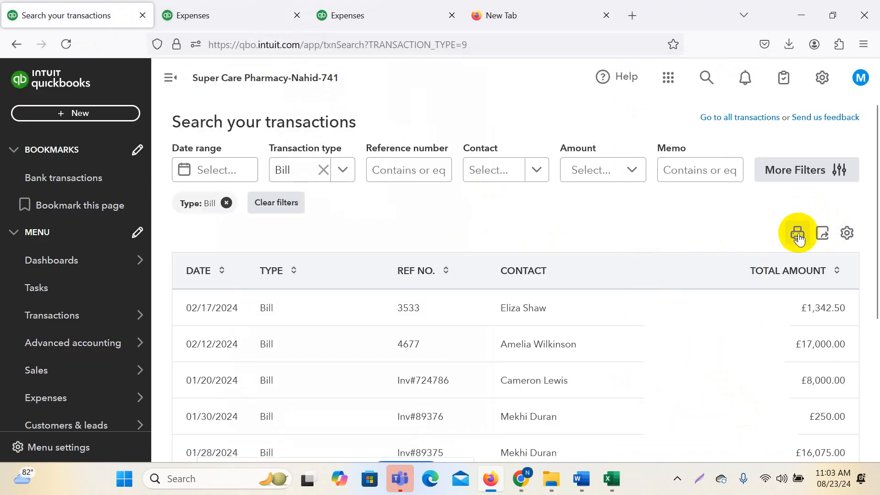
- Switch the transaction search filter to type Cheque
{"action": "left_click", "coordinate": [342, 172]}
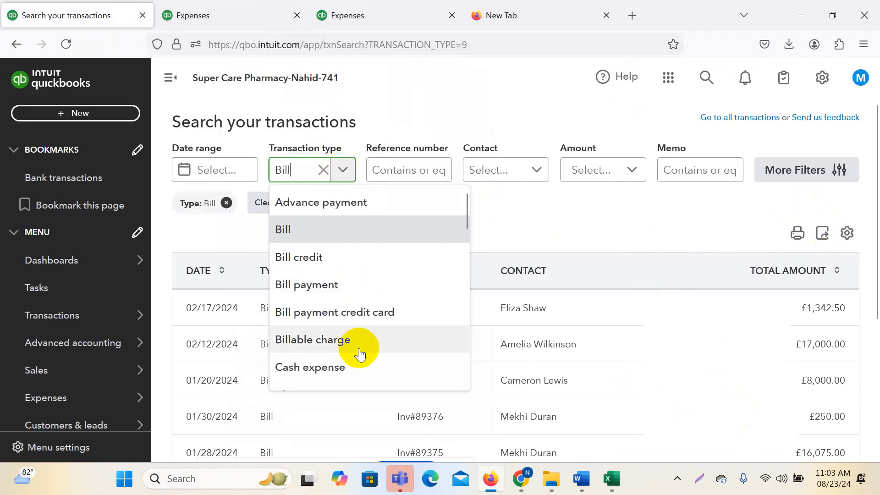
{"action": "scroll", "coordinate": [349, 327], "scroll_direction": "down", "scroll_amount": 3}
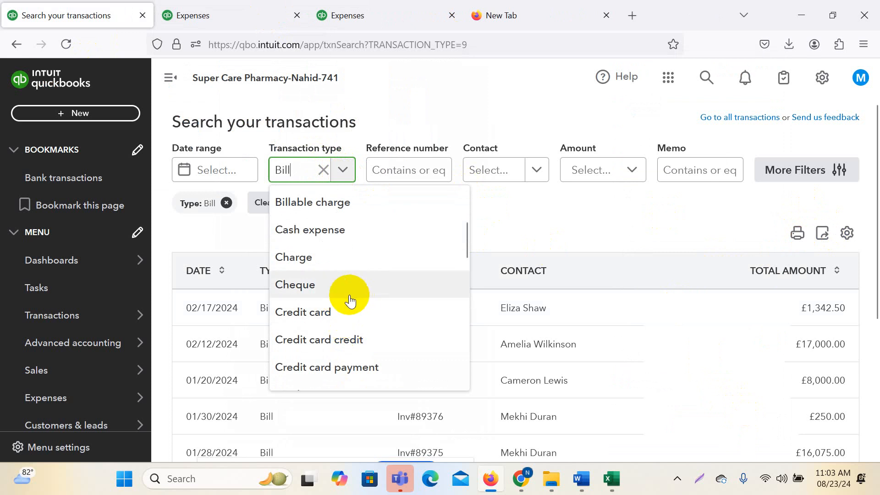
{"action": "scroll", "coordinate": [338, 290], "scroll_direction": "down", "scroll_amount": 2}
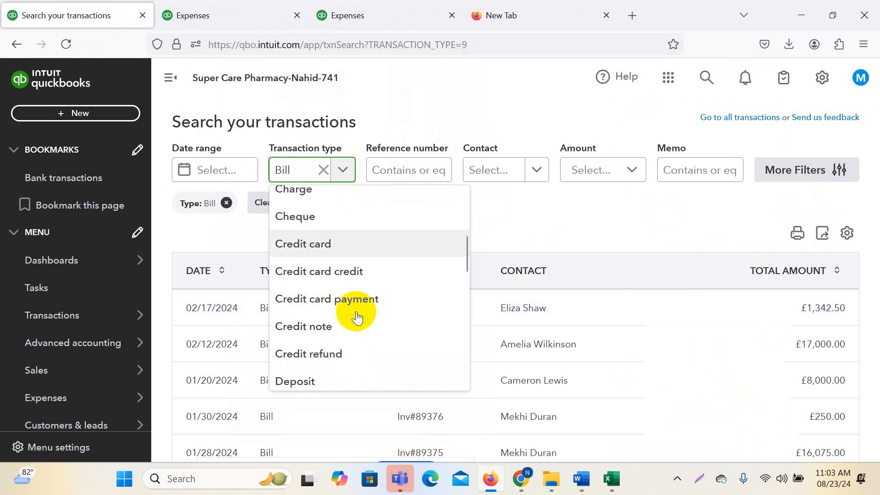
{"action": "left_click", "coordinate": [303, 218]}
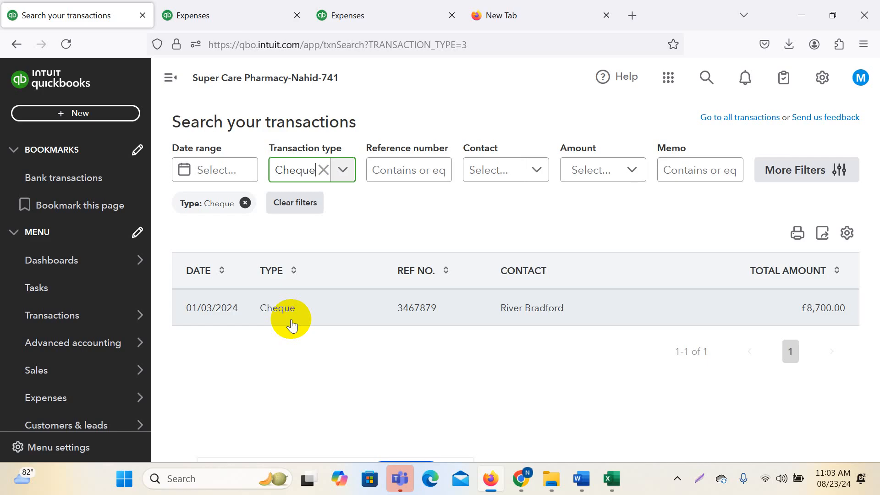
- Close the supplier credit in the Expenses browser tab and start a new cheque with the WellCare supplier as payee
{"action": "left_click", "coordinate": [243, 13]}
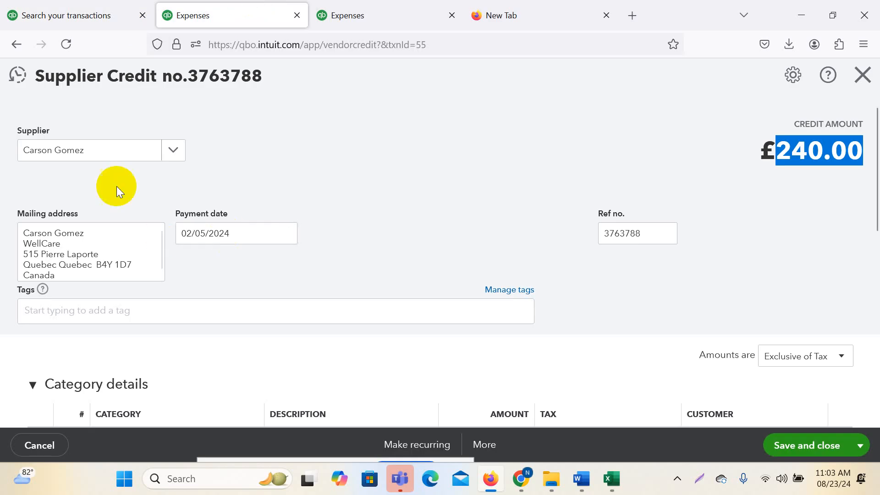
{"action": "left_click", "coordinate": [851, 91]}
{"action": "left_click", "coordinate": [89, 113]}
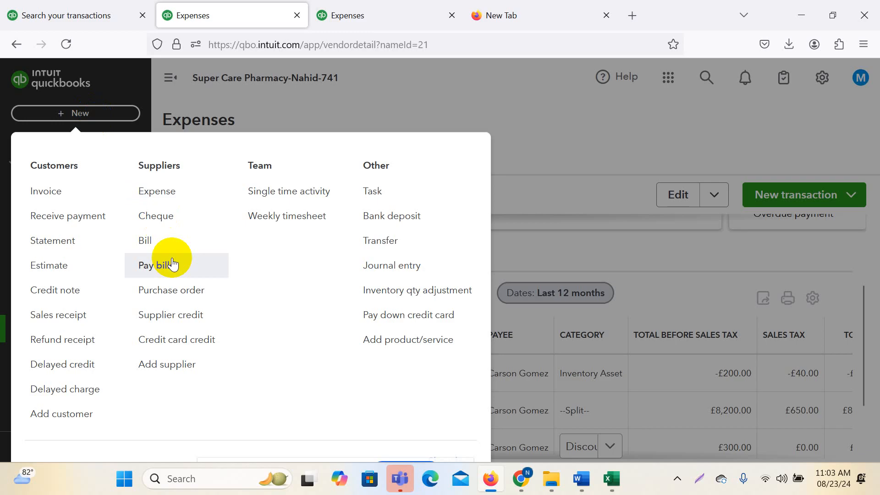
{"action": "left_click", "coordinate": [156, 216]}
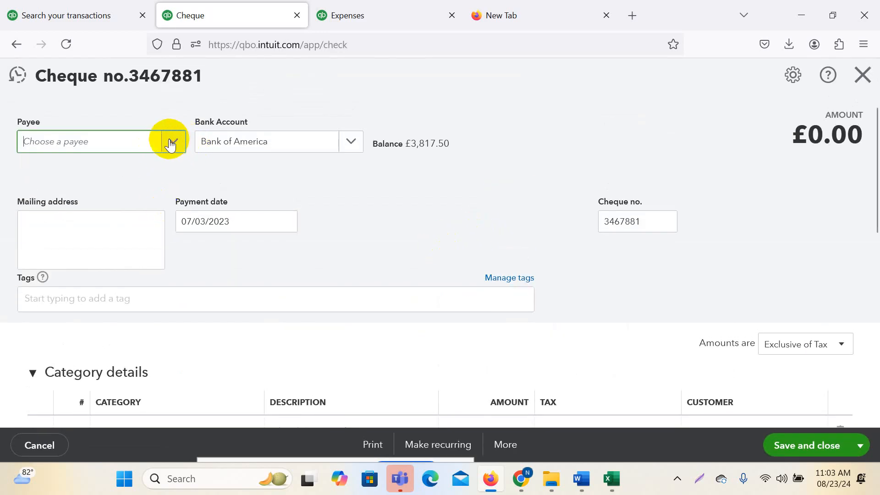
{"action": "left_click", "coordinate": [171, 145]}
{"action": "left_click", "coordinate": [124, 284]}
- Add 12 Autoclave Sterilizers to the cheque's item details with the Reduce Rate-5% tax
{"action": "scroll", "coordinate": [352, 341], "scroll_direction": "down", "scroll_amount": 4}
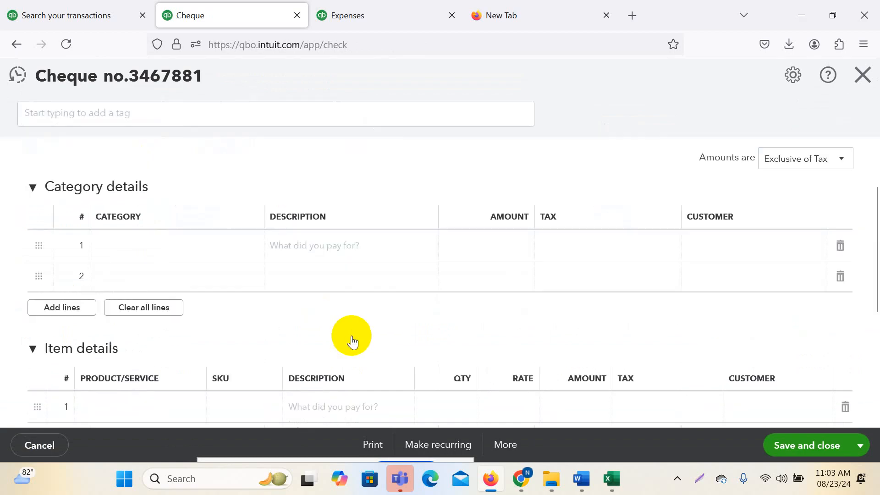
{"action": "scroll", "coordinate": [196, 305], "scroll_direction": "down", "scroll_amount": 3}
{"action": "left_click", "coordinate": [197, 257]}
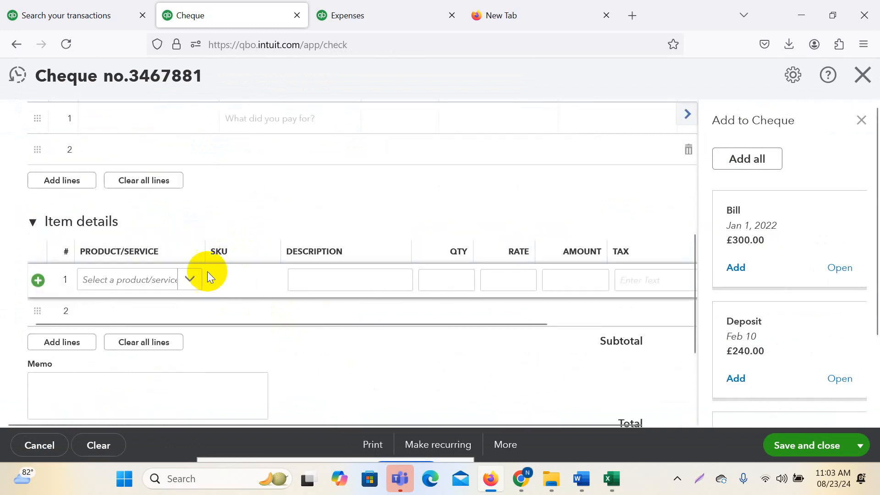
{"action": "left_click", "coordinate": [189, 279]}
{"action": "left_click", "coordinate": [140, 392]}
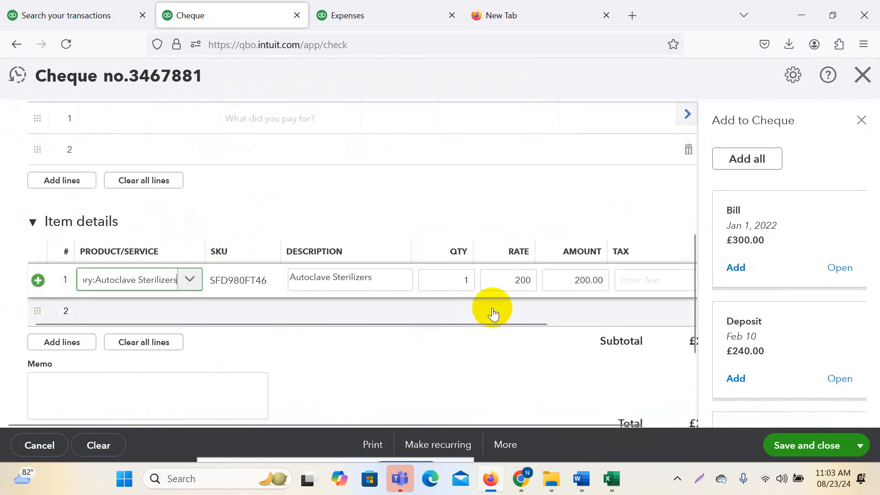
{"action": "left_click", "coordinate": [466, 280]}
{"action": "type", "text": "2"}
{"action": "left_click", "coordinate": [663, 280]}
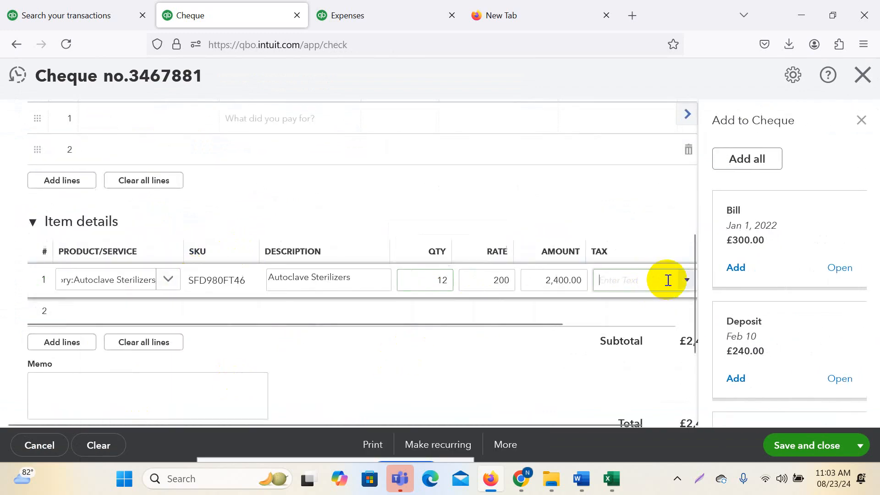
{"action": "left_click", "coordinate": [685, 280]}
{"action": "left_click", "coordinate": [617, 330]}
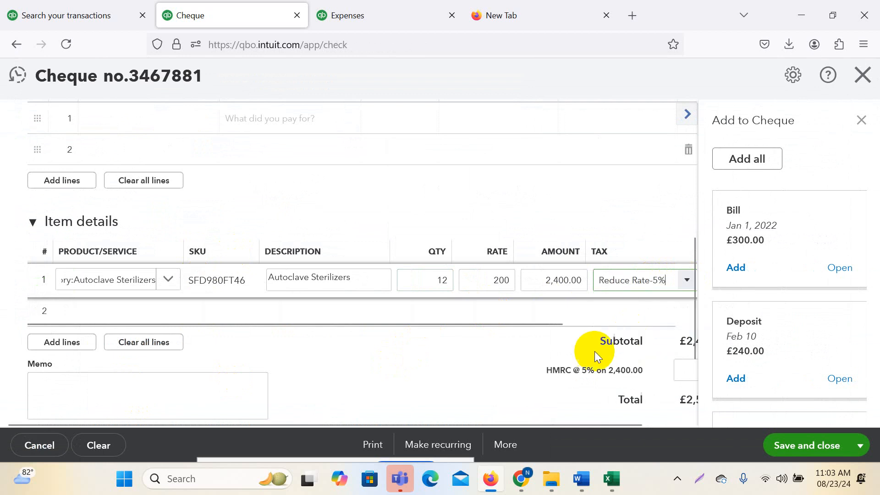
- Save the Autoclave Sterilizers cheque and close its form
{"action": "scroll", "coordinate": [692, 389], "scroll_direction": "down", "scroll_amount": 3}
{"action": "left_click", "coordinate": [451, 333]}
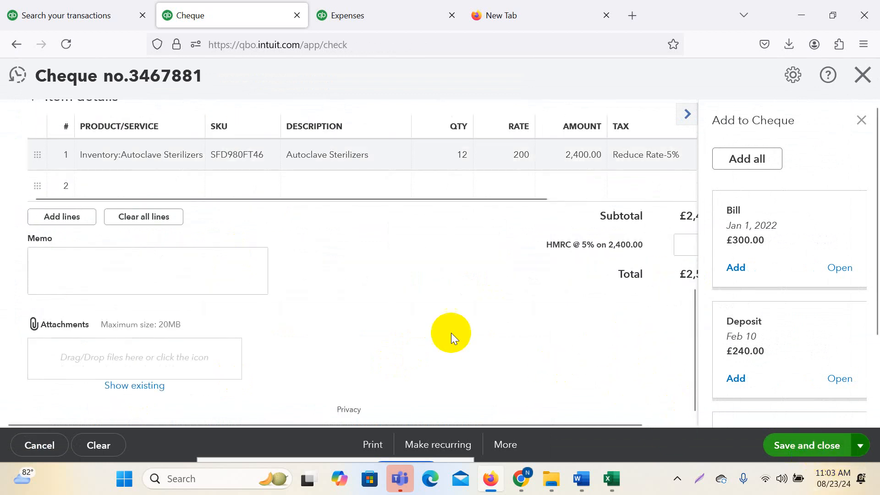
{"action": "key", "text": "ctrl+alt+d"}
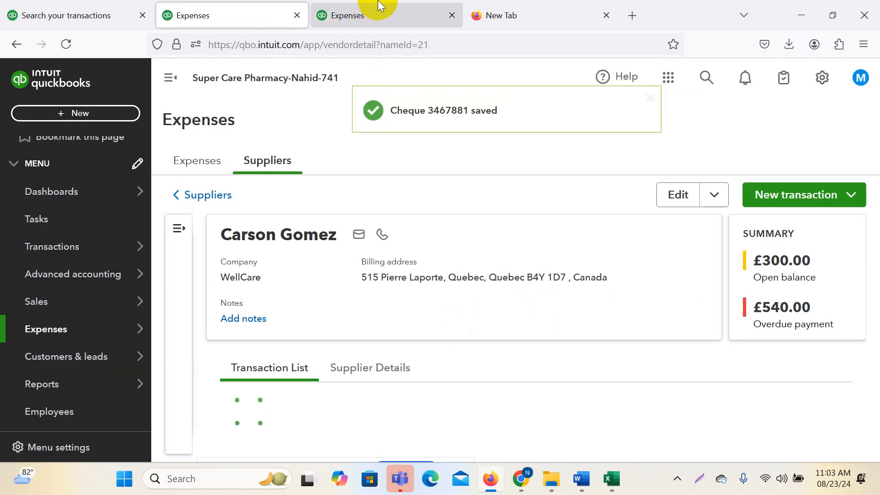
- Return to the transaction search and refresh the list of cheques to check for the new one
{"action": "left_click", "coordinate": [379, 6]}
{"action": "left_click", "coordinate": [108, 7]}
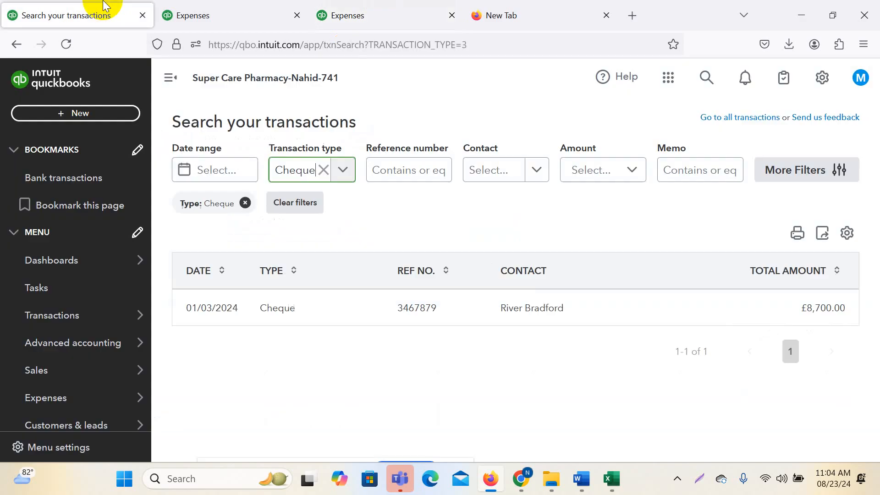
{"action": "left_click", "coordinate": [91, 95]}
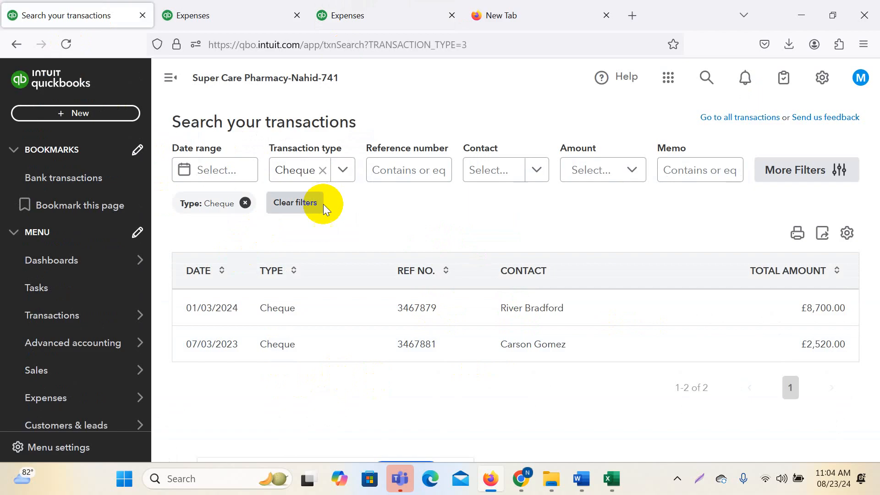
- Filter the transaction search by type Expense and review the listed expenses
{"action": "left_click", "coordinate": [340, 166]}
{"action": "scroll", "coordinate": [316, 303], "scroll_direction": "down", "scroll_amount": 6}
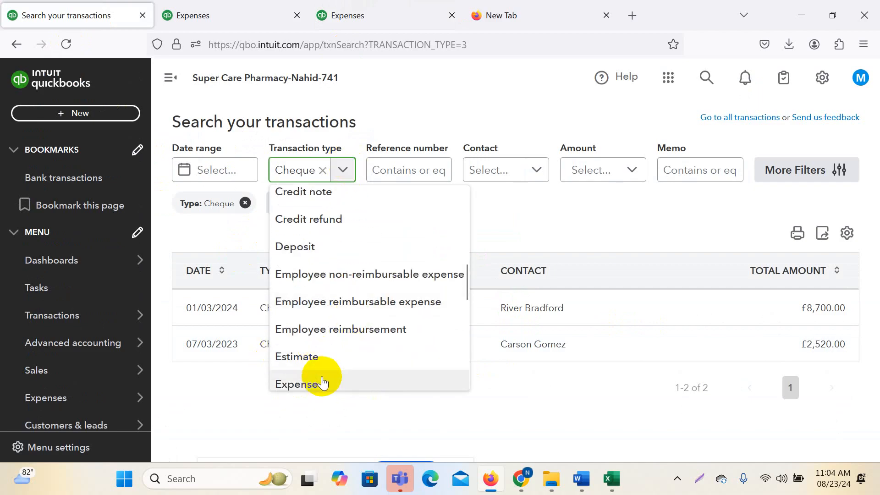
{"action": "scroll", "coordinate": [316, 367], "scroll_direction": "down", "scroll_amount": 3}
{"action": "left_click", "coordinate": [353, 332]}
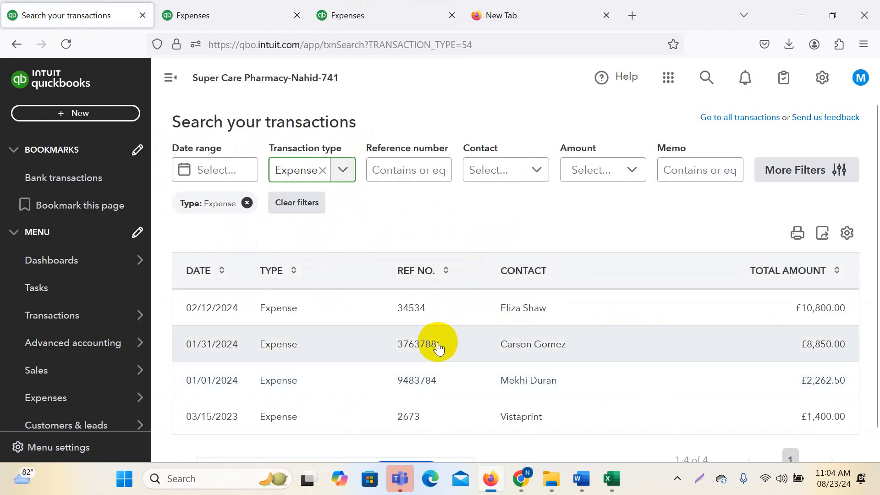
{"action": "scroll", "coordinate": [615, 294], "scroll_direction": "down", "scroll_amount": 1}
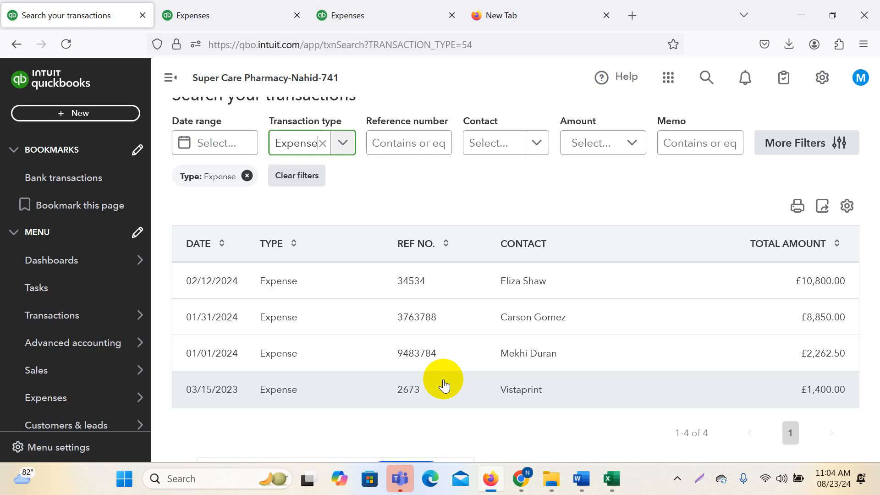
- Replace the Expense type filter by searching the transaction types for "trans" and choosing Transfer
{"action": "left_click", "coordinate": [343, 144]}
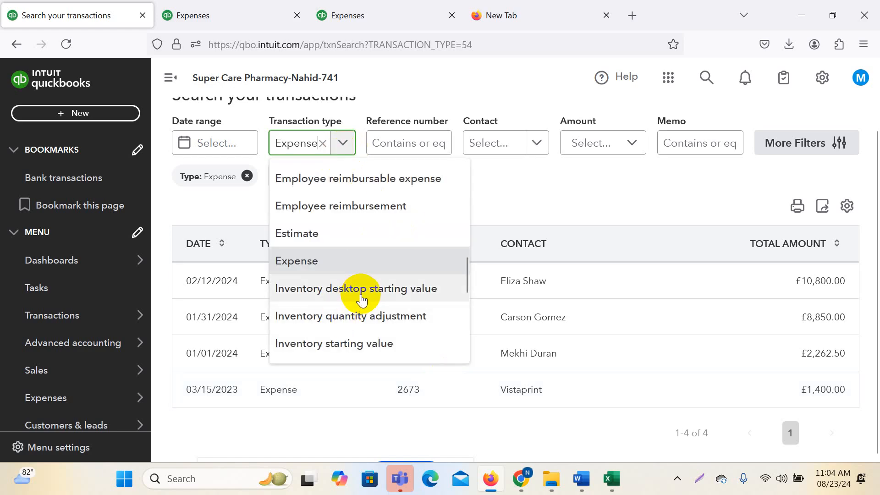
{"action": "scroll", "coordinate": [362, 296], "scroll_direction": "down", "scroll_amount": 5}
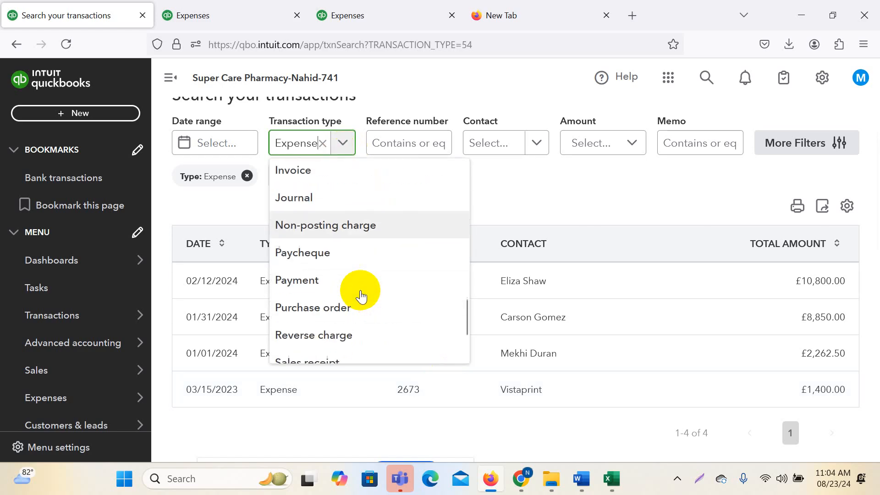
{"action": "scroll", "coordinate": [360, 292], "scroll_direction": "up", "scroll_amount": 3}
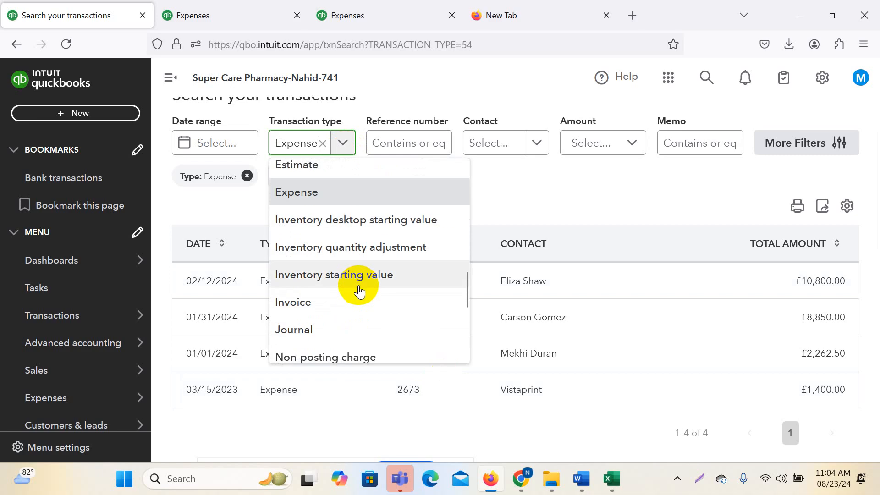
{"action": "scroll", "coordinate": [360, 291], "scroll_direction": "up", "scroll_amount": 3}
{"action": "scroll", "coordinate": [360, 289], "scroll_direction": "up", "scroll_amount": 2}
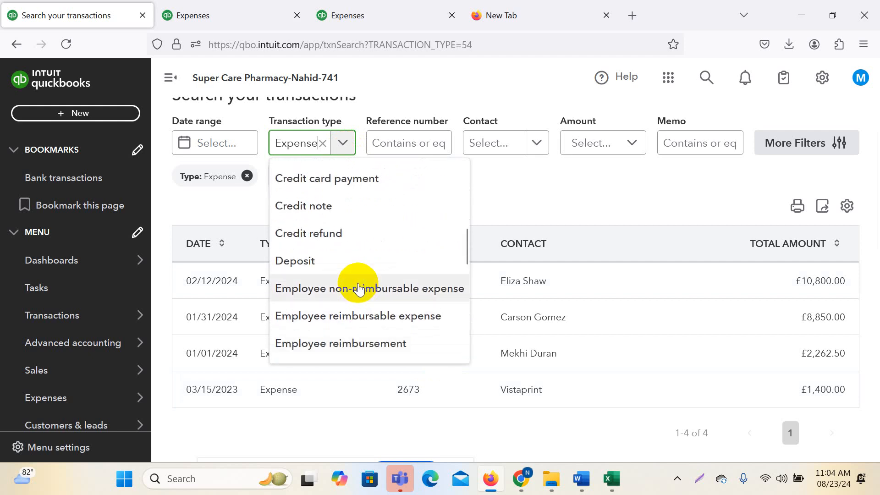
{"action": "key", "text": "BackSpace"}
{"action": "key", "text": "BackSpace"}
{"action": "key", "text": "BackSpace"}
{"action": "key", "text": "BackSpace"}
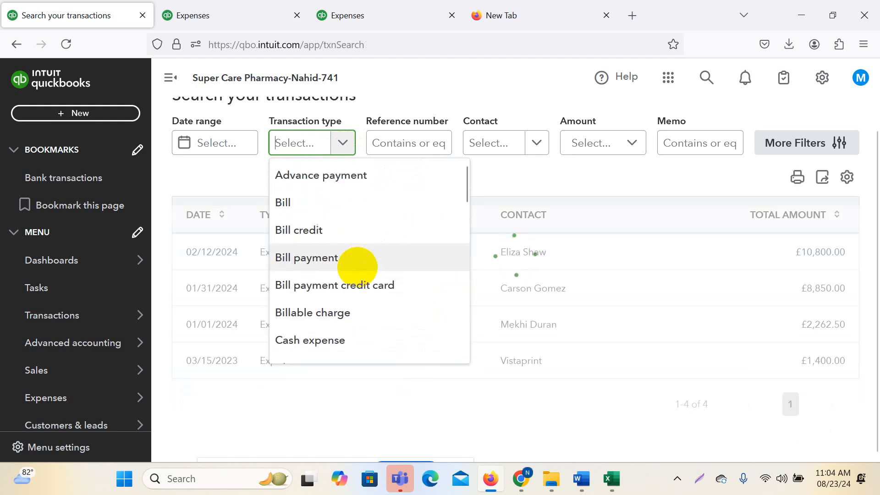
{"action": "type", "text": "trans"}
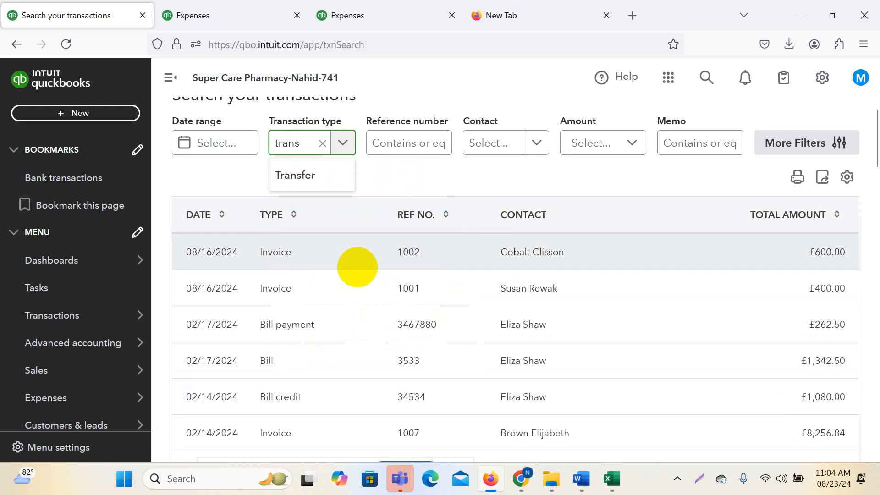
{"action": "left_click", "coordinate": [301, 176]}
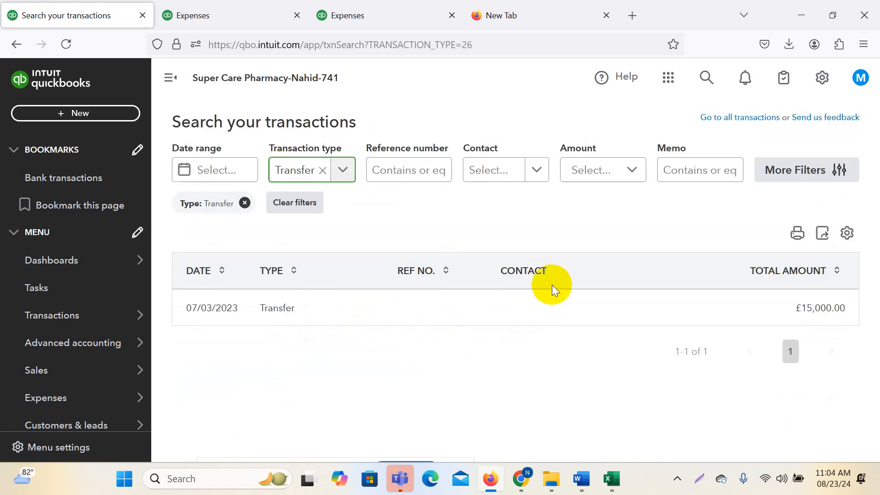
- Switch to the Transfer and expenses-Category details workbook in Excel, select transfer rows A2:F6 for review, and return to the transaction search
{"action": "mouse_move", "coordinate": [613, 477]}
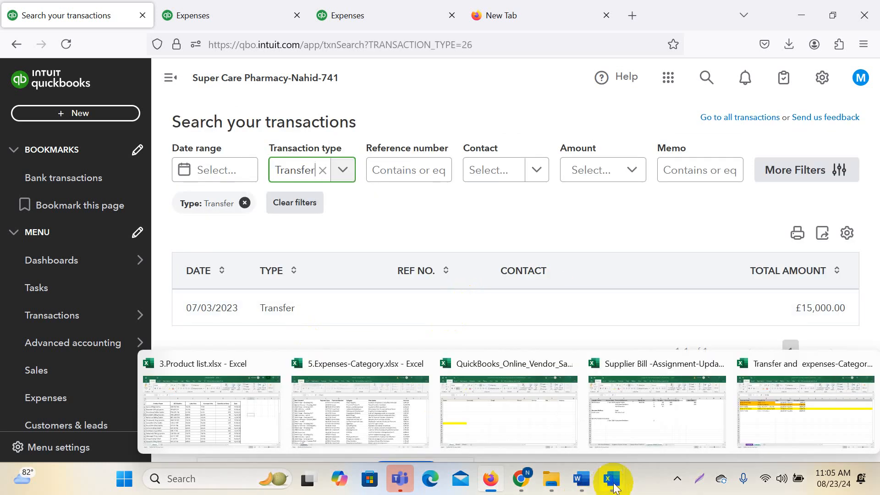
{"action": "left_click", "coordinate": [771, 438]}
{"action": "left_click_drag", "start_coordinate": [62, 171], "coordinate": [452, 222]}
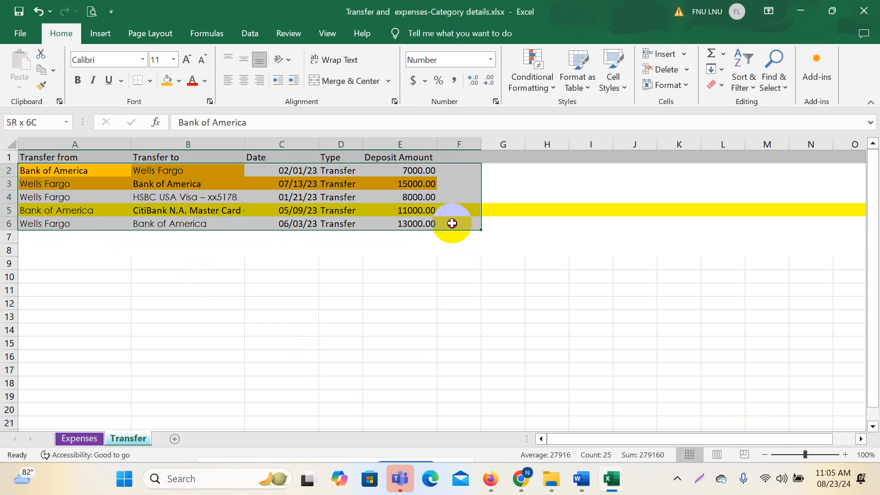
{"action": "mouse_move", "coordinate": [490, 479]}
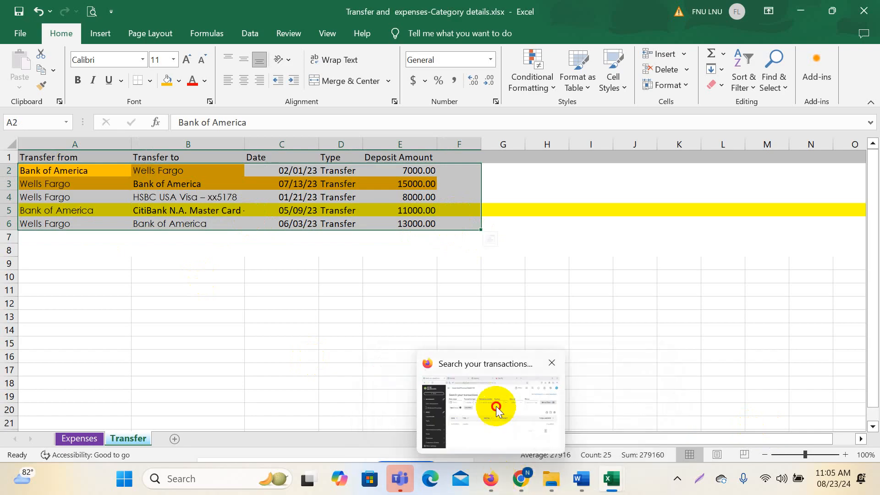
{"action": "left_click", "coordinate": [496, 406]}
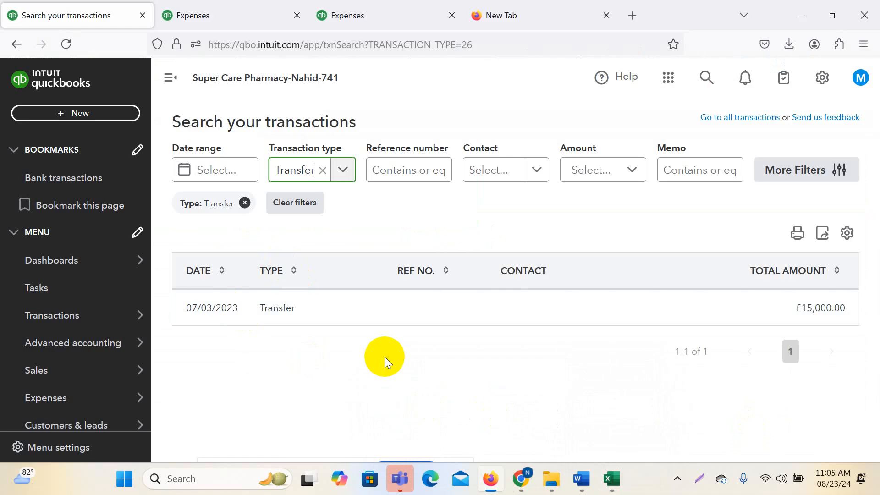
- Review the Excel workbook's Expenses sheet, selecting the expense entries from B2 to column G and bank accounts B2:B15, and return to the transaction search
{"action": "mouse_move", "coordinate": [616, 478]}
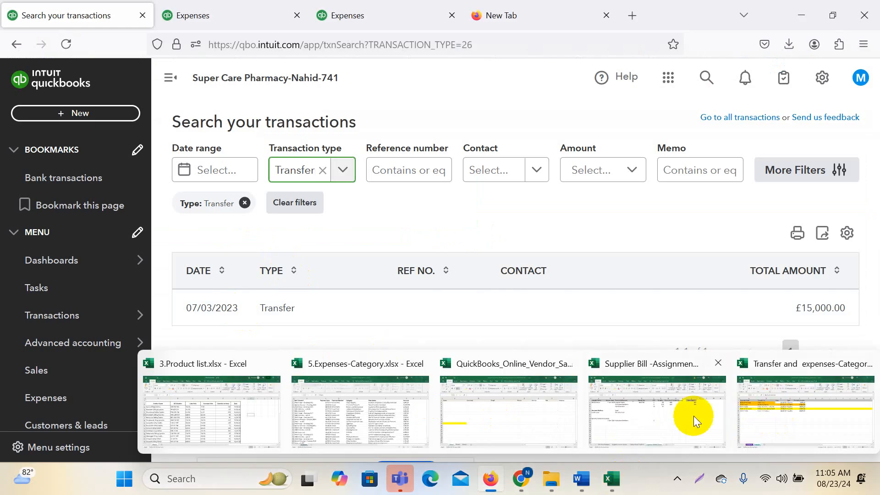
{"action": "left_click", "coordinate": [796, 419]}
{"action": "left_click", "coordinate": [78, 439]}
{"action": "left_click", "coordinate": [421, 321]}
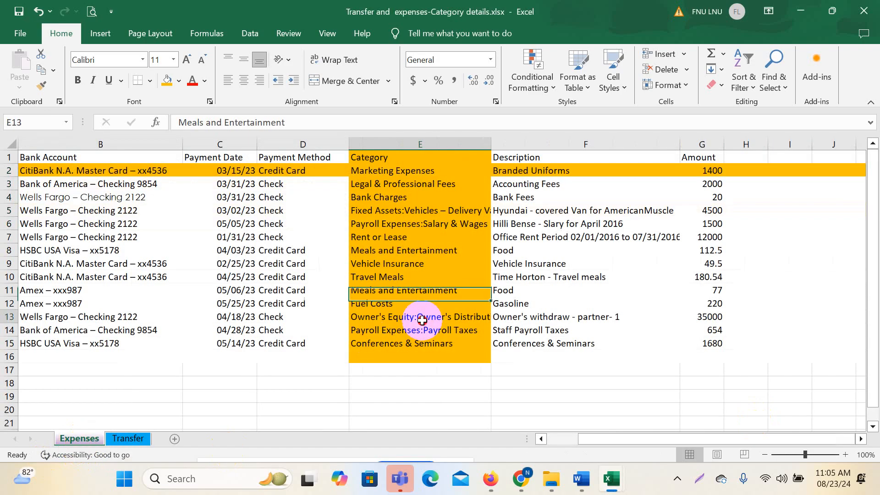
{"action": "left_click", "coordinate": [353, 356]}
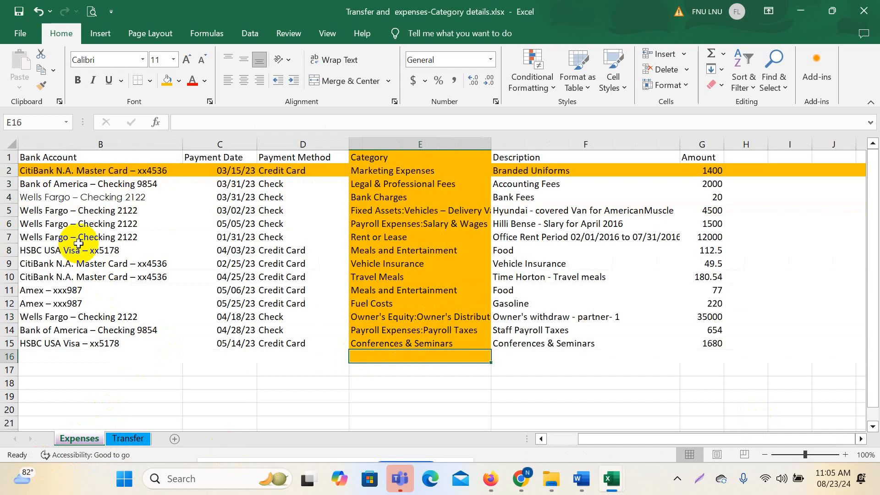
{"action": "left_click_drag", "start_coordinate": [98, 171], "coordinate": [711, 390]}
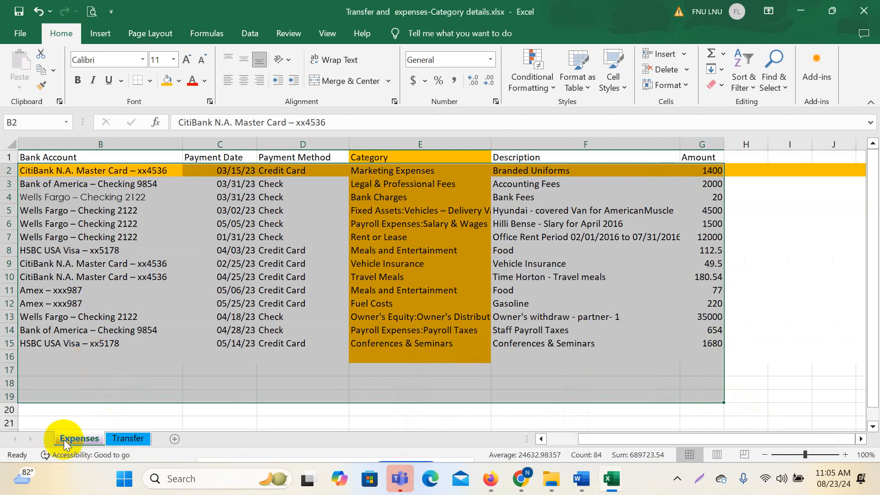
{"action": "left_click_drag", "start_coordinate": [73, 170], "coordinate": [126, 346]}
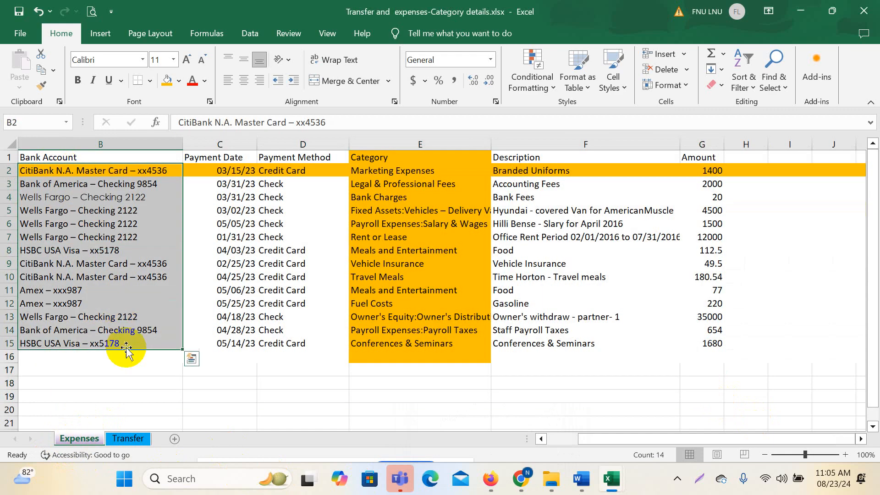
{"action": "mouse_move", "coordinate": [497, 469]}
{"action": "left_click", "coordinate": [491, 413]}
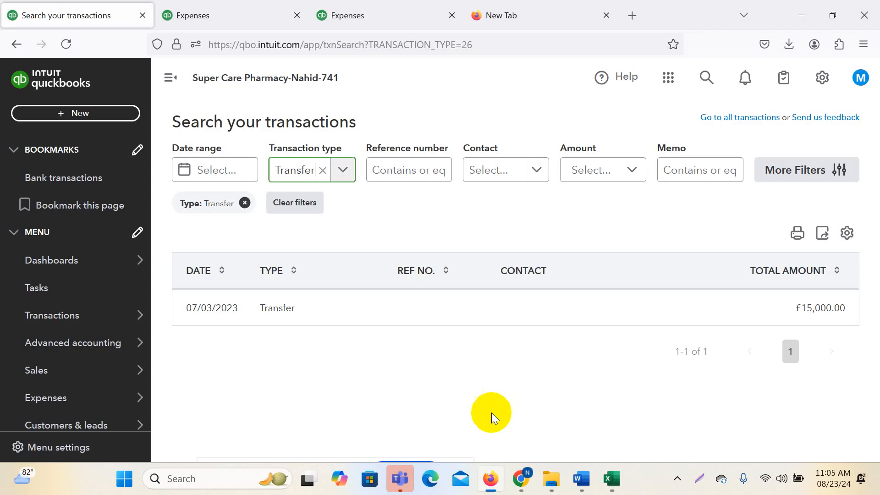
- Replace the Transfer type filter with Expense in the transaction search and review the listed expenses
{"action": "left_click", "coordinate": [343, 169]}
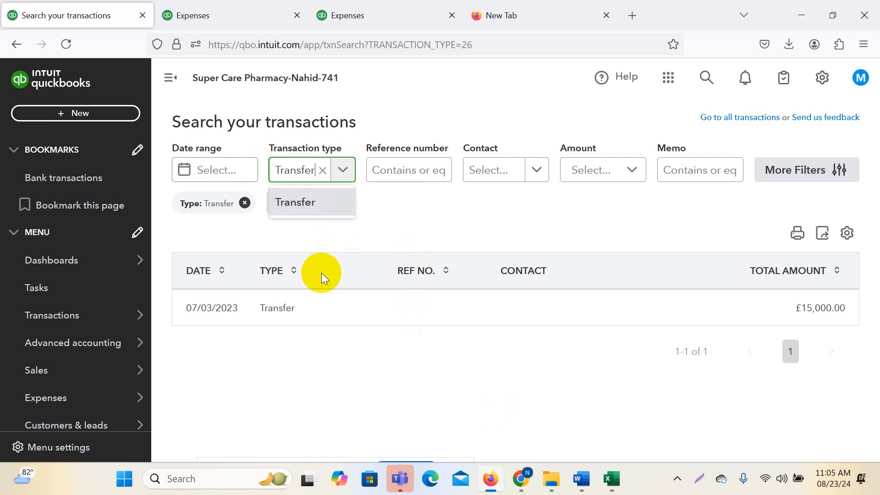
{"action": "left_click", "coordinate": [323, 169]}
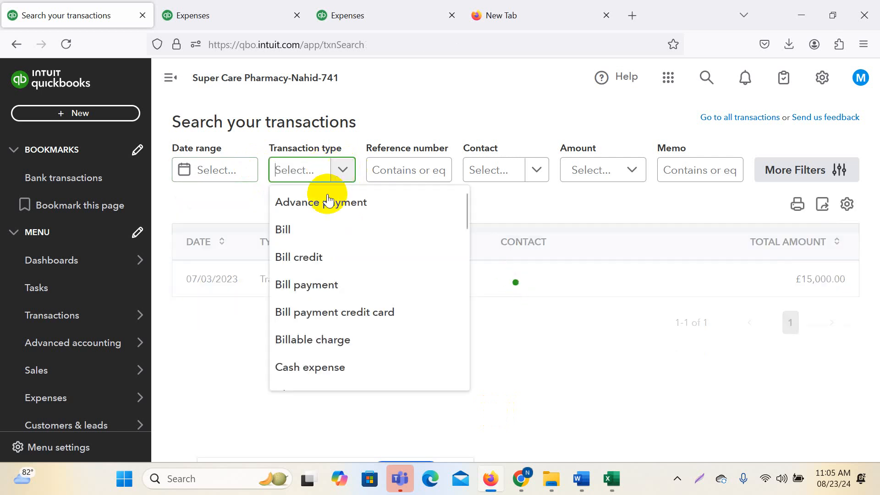
{"action": "scroll", "coordinate": [301, 329], "scroll_direction": "down", "scroll_amount": 3}
{"action": "scroll", "coordinate": [300, 330], "scroll_direction": "down", "scroll_amount": 4}
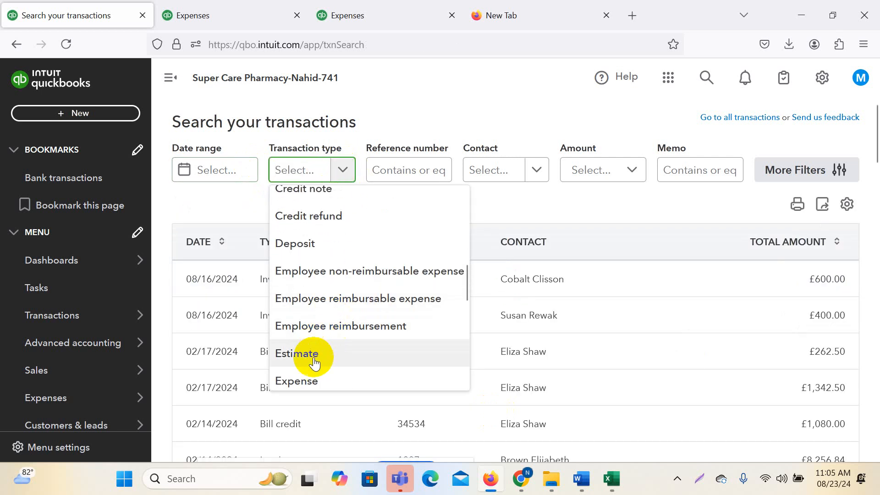
{"action": "left_click", "coordinate": [300, 389]}
{"action": "scroll", "coordinate": [433, 366], "scroll_direction": "down", "scroll_amount": 1}
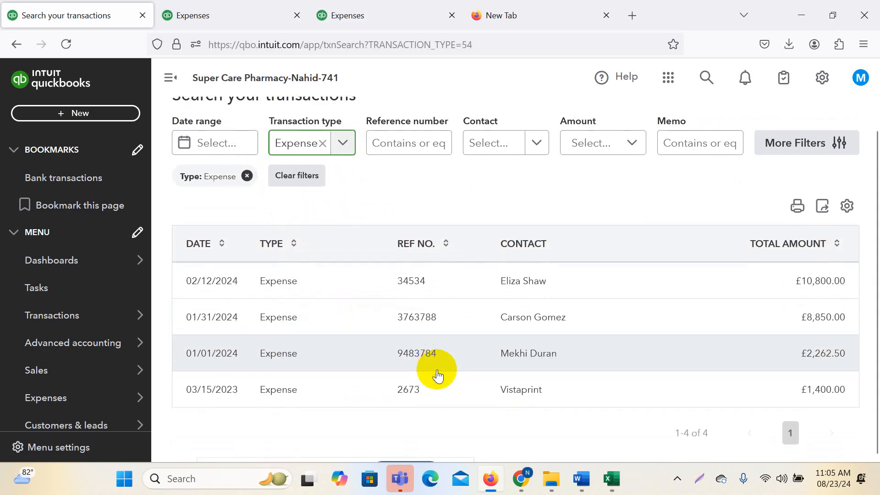
- Compare the listed expenses with the Expenses sheet in the Excel workbook and return to the transaction search
{"action": "mouse_move", "coordinate": [612, 479]}
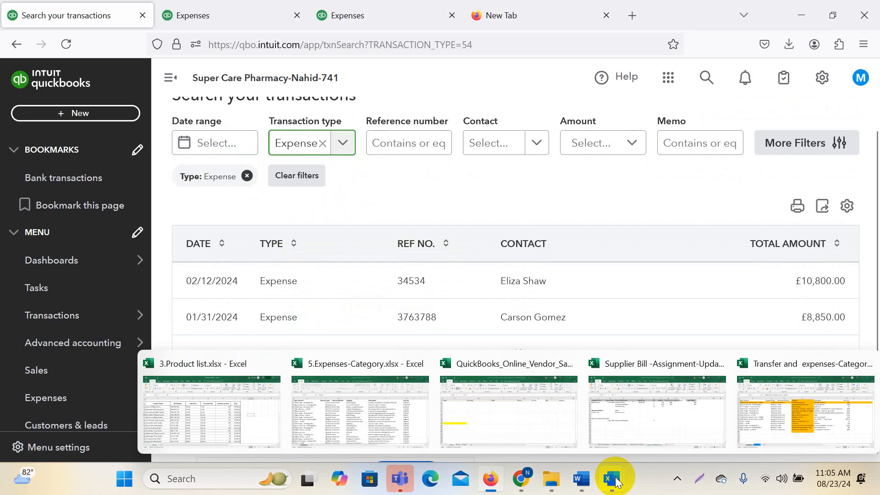
{"action": "left_click", "coordinate": [774, 420]}
{"action": "mouse_move", "coordinate": [490, 479]}
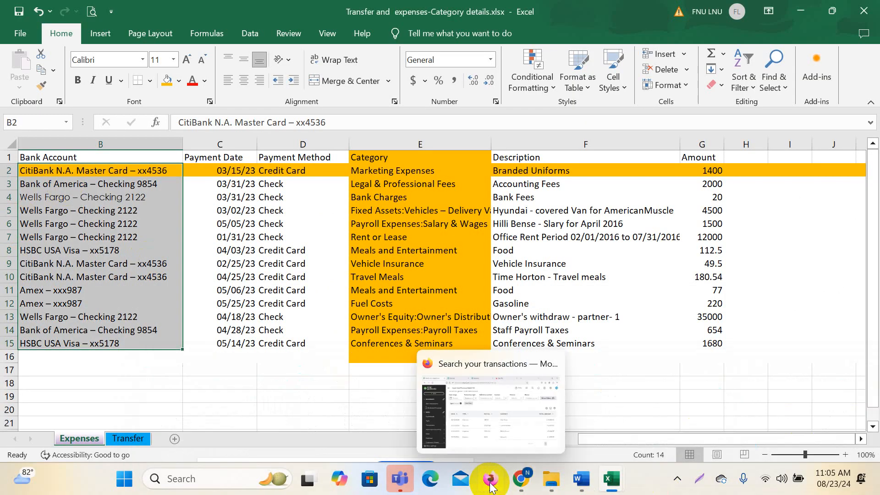
{"action": "left_click", "coordinate": [494, 408]}
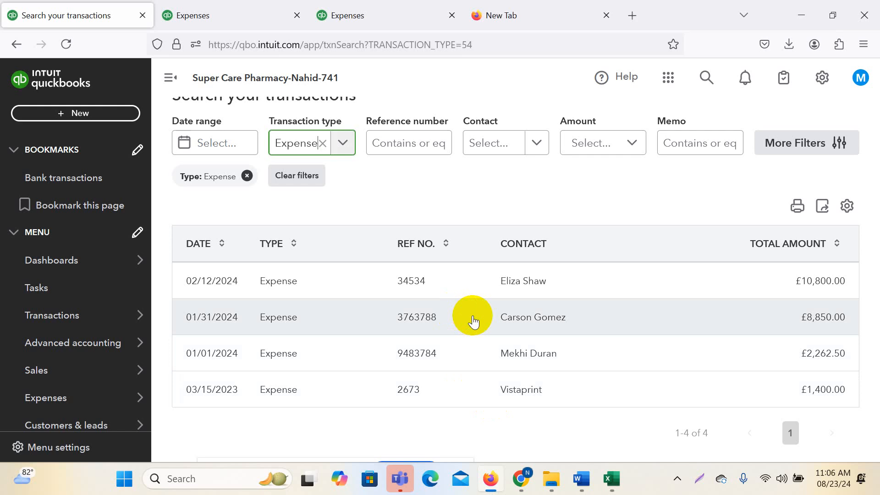
- Change the transaction type filter from Expense to Payment and look through the listed payments
{"action": "left_click", "coordinate": [345, 144]}
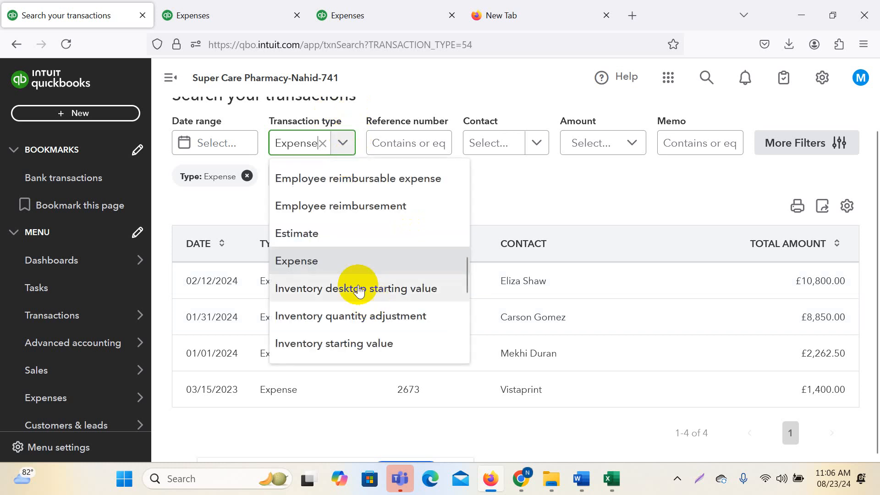
{"action": "scroll", "coordinate": [359, 291], "scroll_direction": "up", "scroll_amount": 5}
{"action": "scroll", "coordinate": [344, 259], "scroll_direction": "down", "scroll_amount": 12}
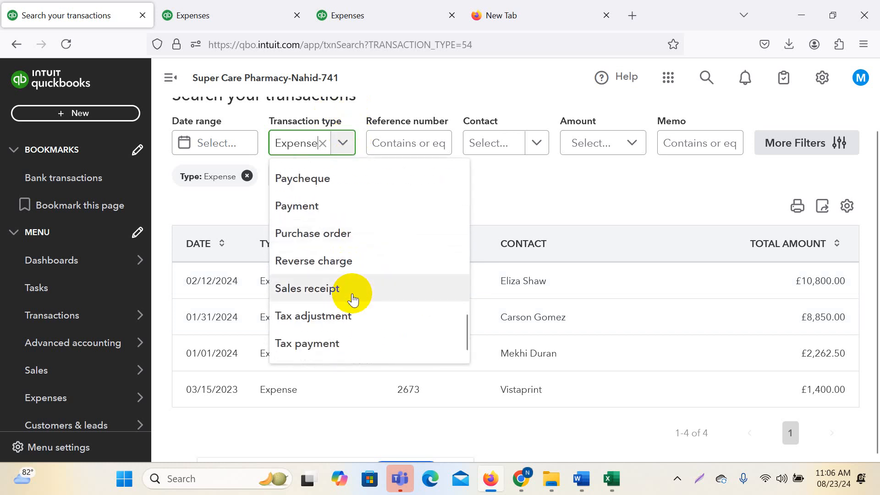
{"action": "left_click", "coordinate": [314, 211]}
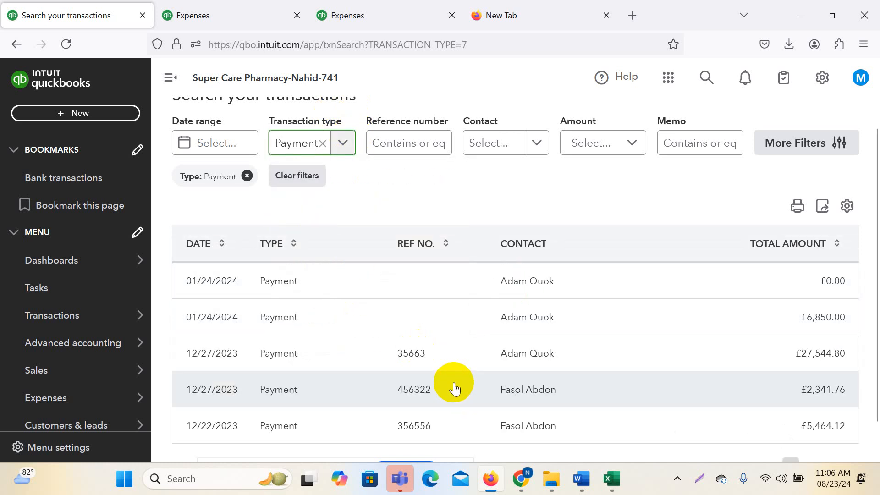
{"action": "scroll", "coordinate": [447, 388], "scroll_direction": "down", "scroll_amount": 1}
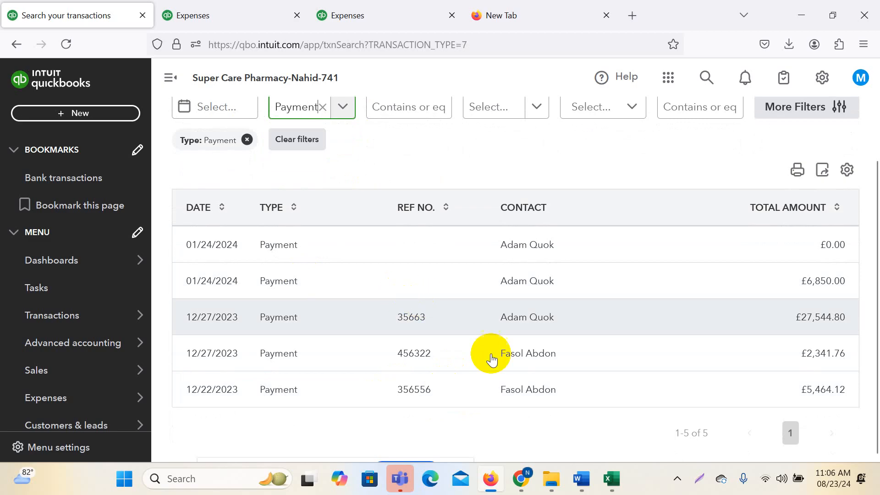
{"action": "scroll", "coordinate": [504, 380], "scroll_direction": "up", "scroll_amount": 2}
{"action": "mouse_move", "coordinate": [594, 490]}
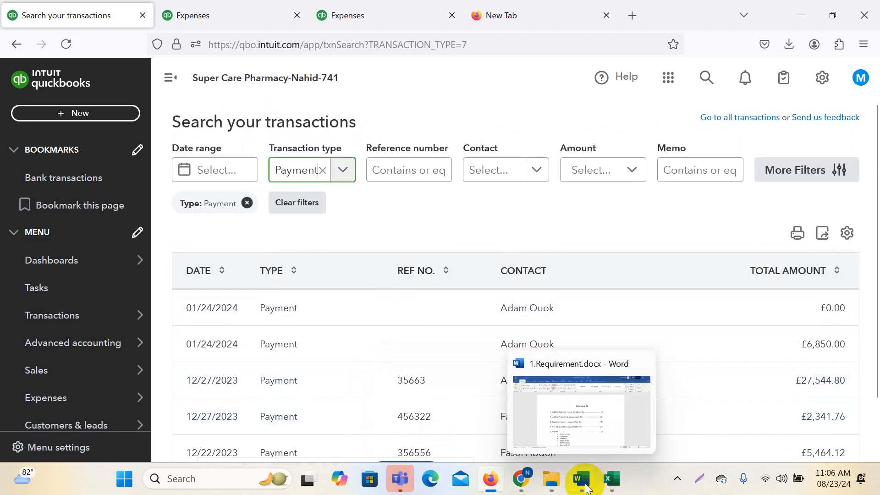
{"action": "mouse_move", "coordinate": [521, 480]}
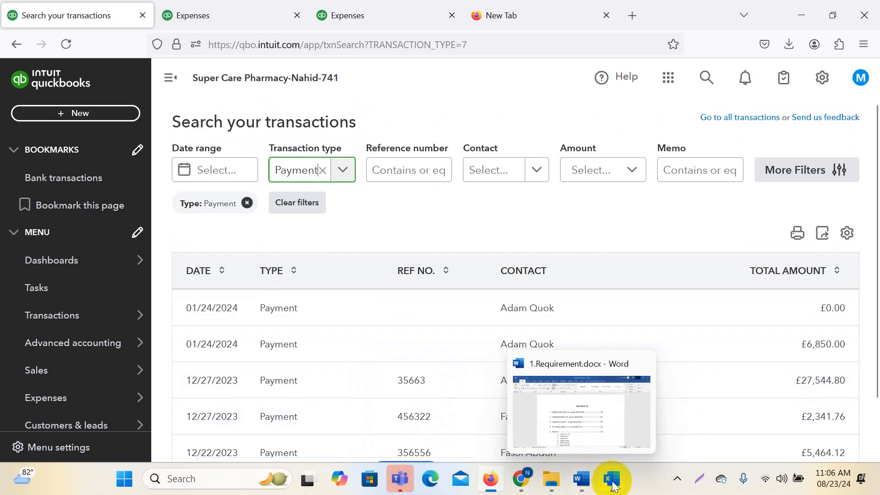
{"action": "mouse_move", "coordinate": [615, 477]}
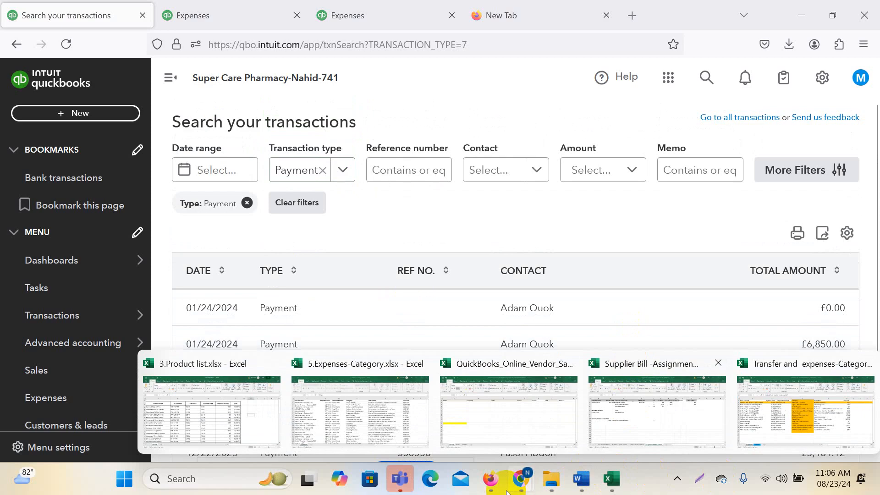